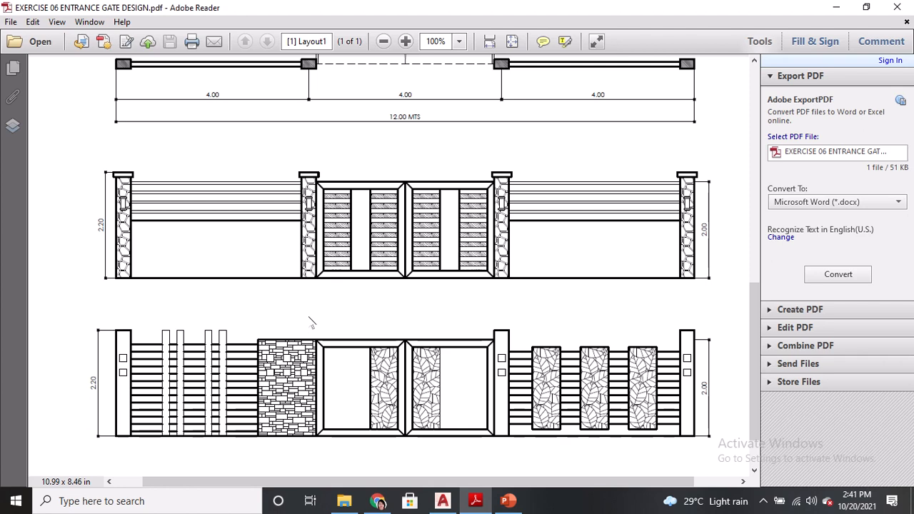
Switch to AutoCAD and make AR-05 the current layer.
click(442, 500)
middle_drag(199, 292, 292, 279)
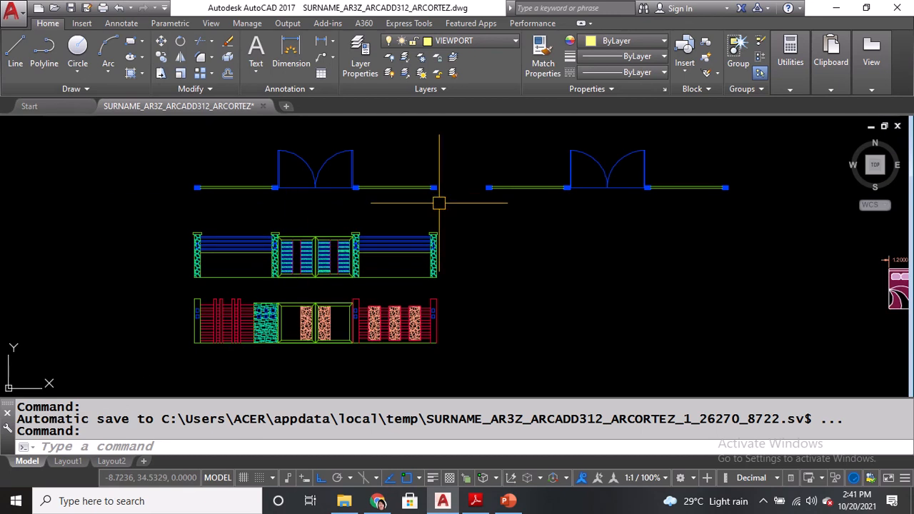
click(469, 41)
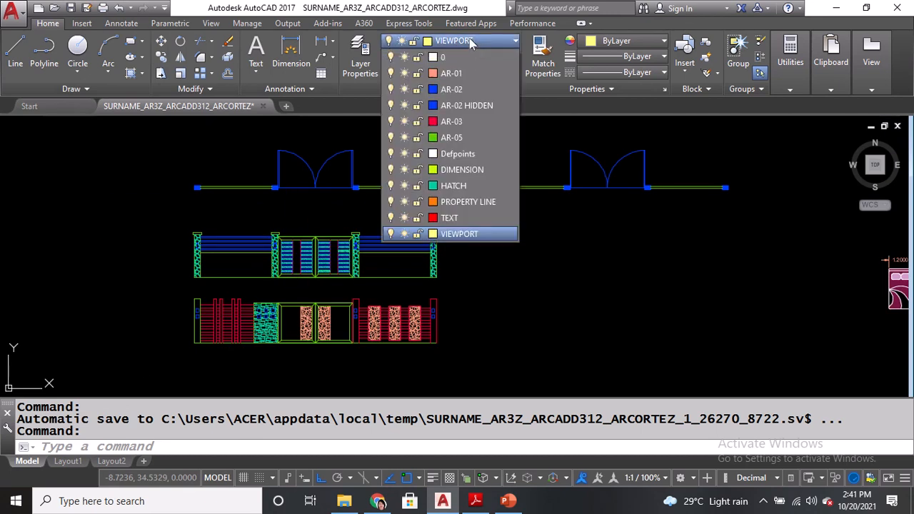
click(461, 137)
Measure the width and height of the stone post at the right end of the existing upper gate elevation.
scroll(453, 260, up, 2)
scroll(427, 228, up, 6)
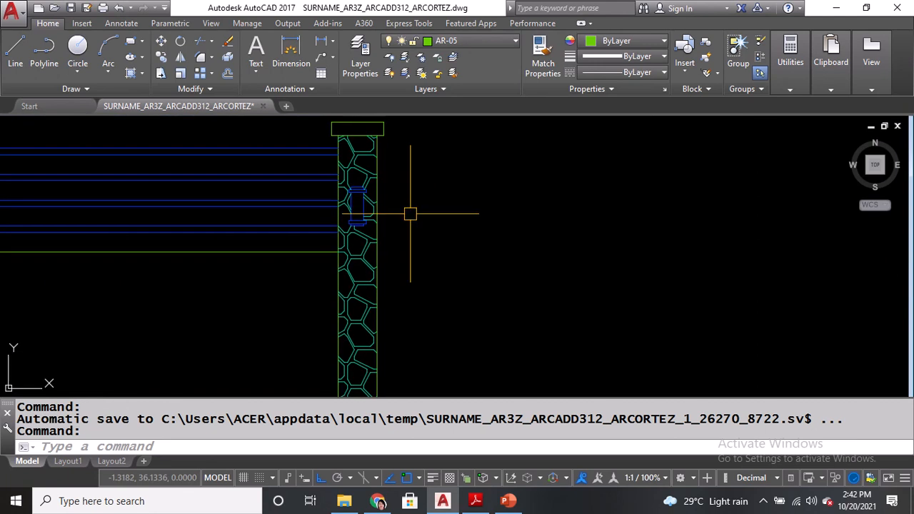
text(DI)
key(Return)
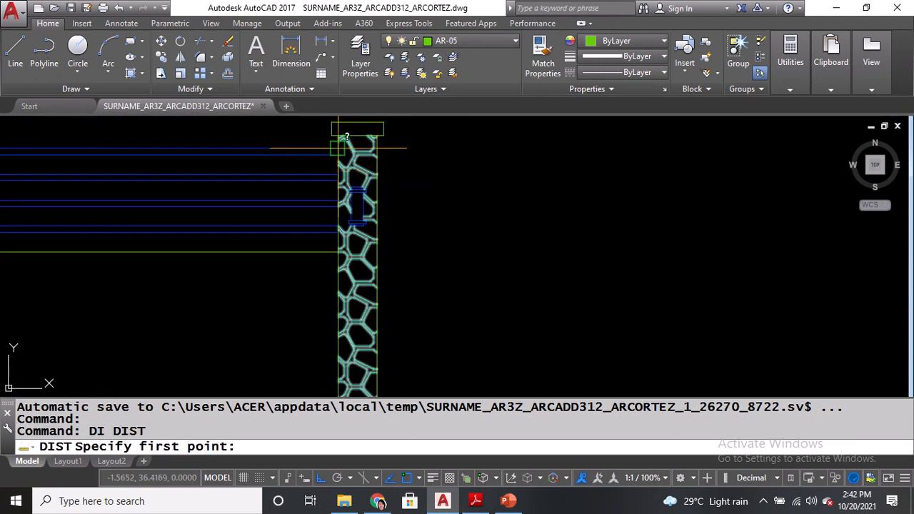
click(377, 135)
click(377, 135)
middle_drag(369, 278, 357, 333)
key(Return)
click(353, 280)
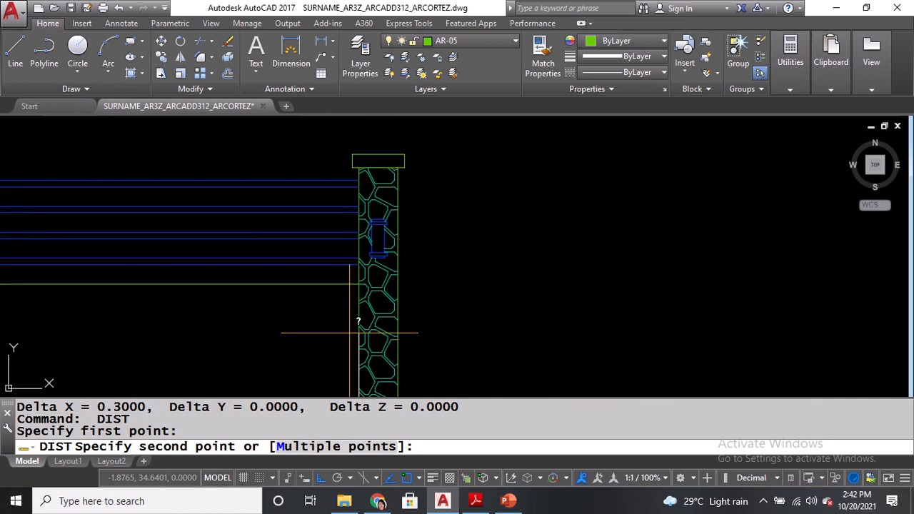
click(364, 169)
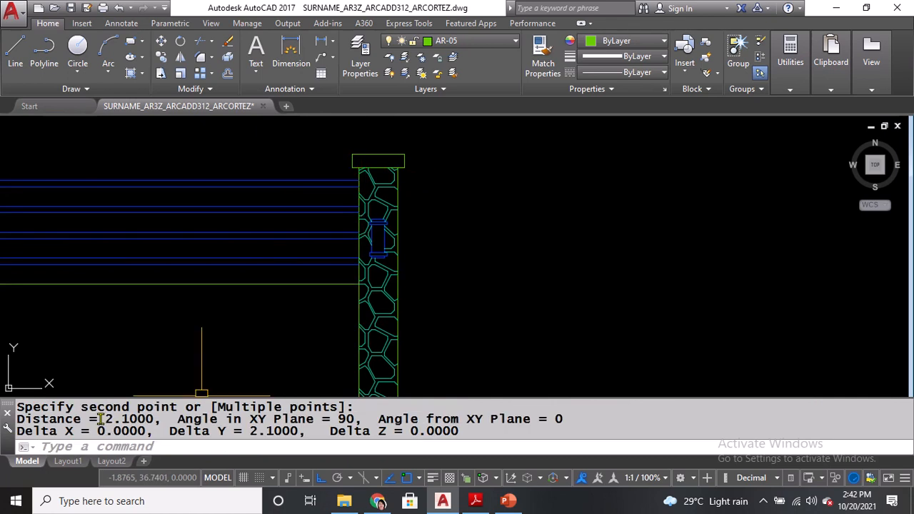
drag(101, 419, 169, 420)
Draw a 0.3 by 2.1 rectangle below the second plan's left post, aligned with the existing elevation's ground line.
scroll(197, 337, down, 4)
middle_drag(617, 266, 552, 244)
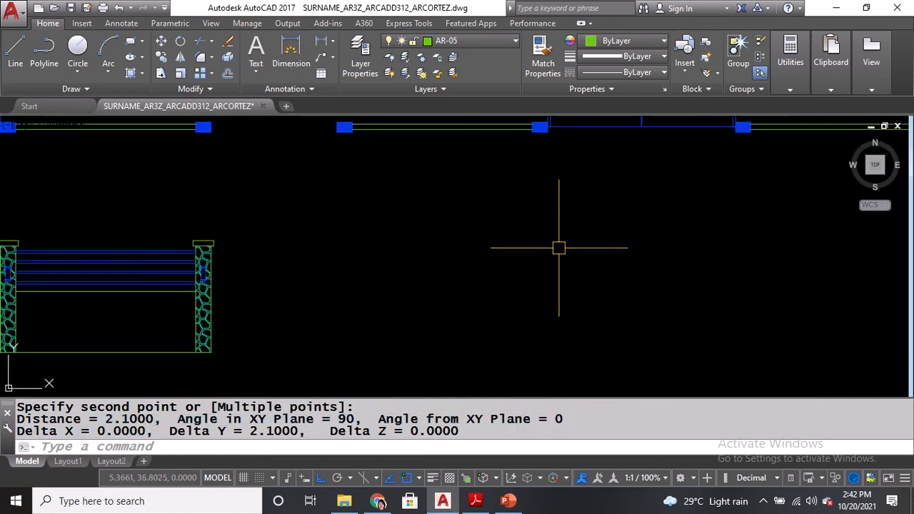
text(REC)
key(Return)
scroll(556, 257, down, 2)
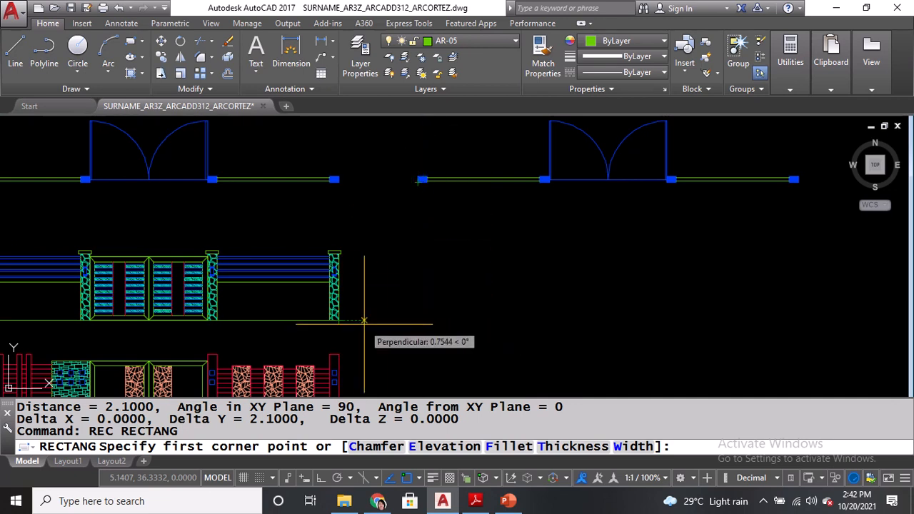
click(421, 322)
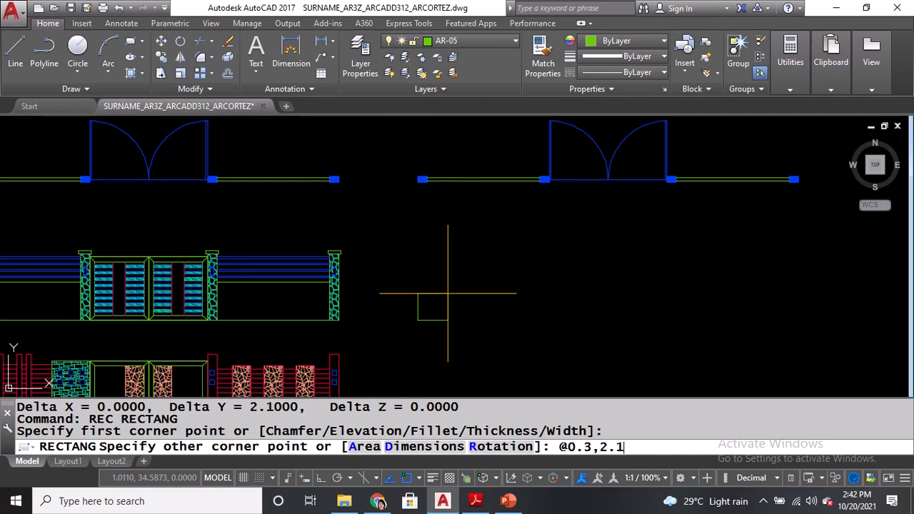
key(Return)
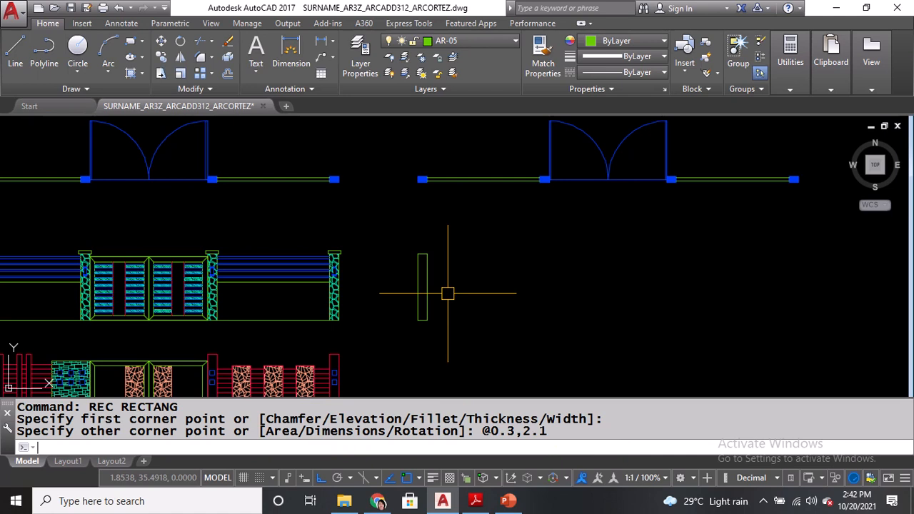
Measure the width and thickness of the cap on the existing stone post.
mouse_move(463, 278)
middle_down()
mouse_move(381, 281)
mouse_move(379, 292)
middle_up()
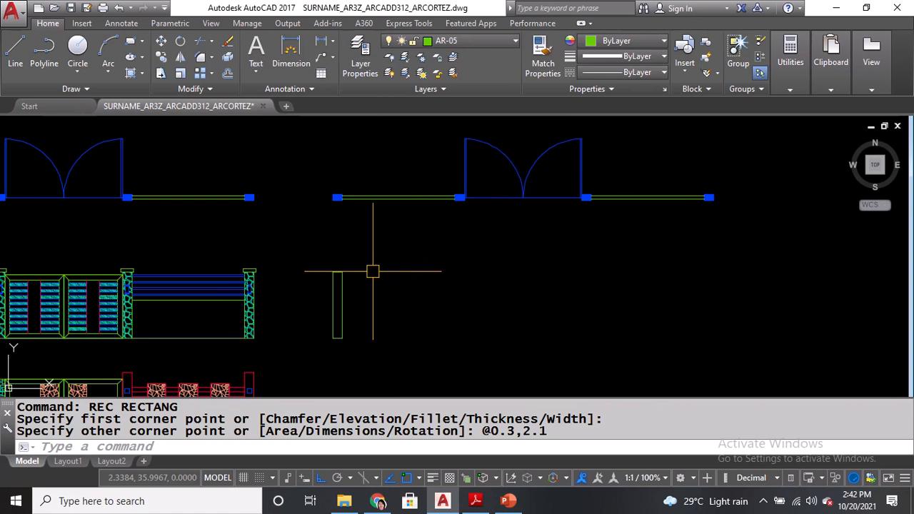
scroll(224, 278, up, 4)
text(DI)
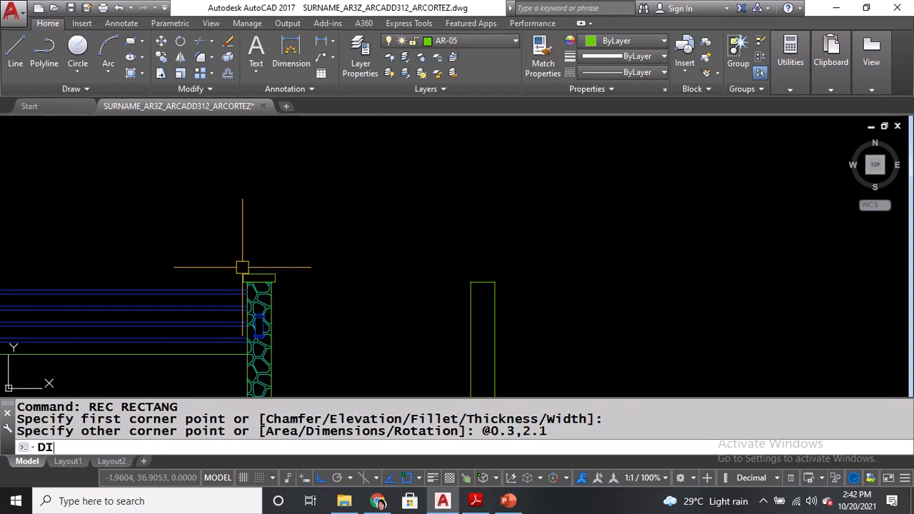
key(Return)
scroll(240, 272, up, 1)
click(240, 277)
click(293, 277)
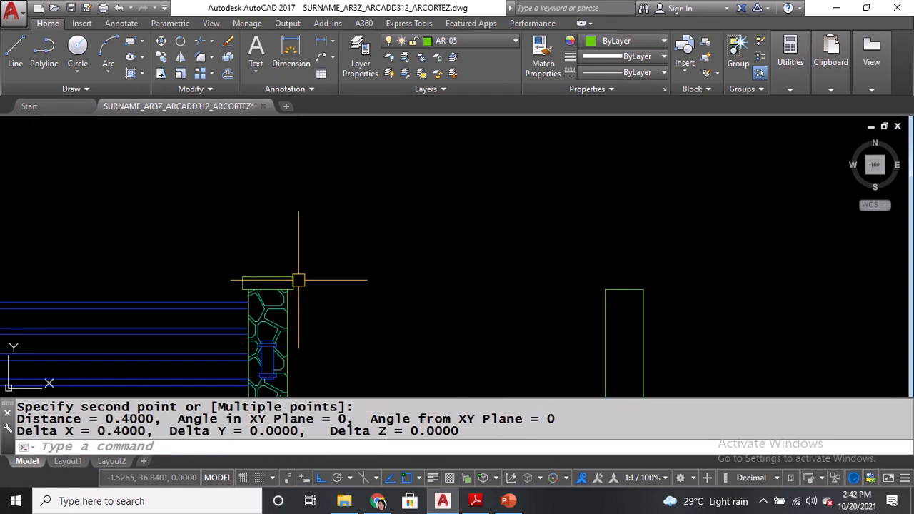
scroll(294, 276, up, 1)
key(Return)
click(291, 276)
click(289, 297)
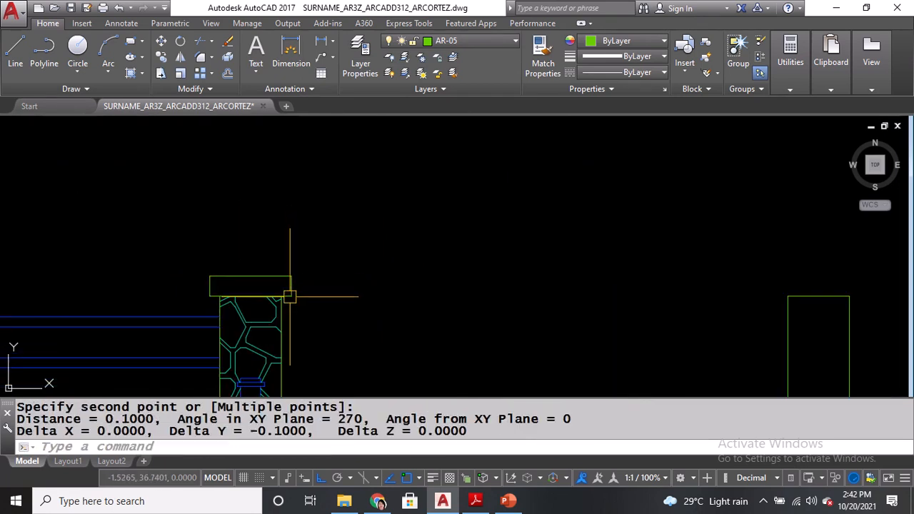
Draw a 0.4 by 0.1 cap rectangle just above the new post.
middle_drag(699, 255, 424, 197)
text(REC)
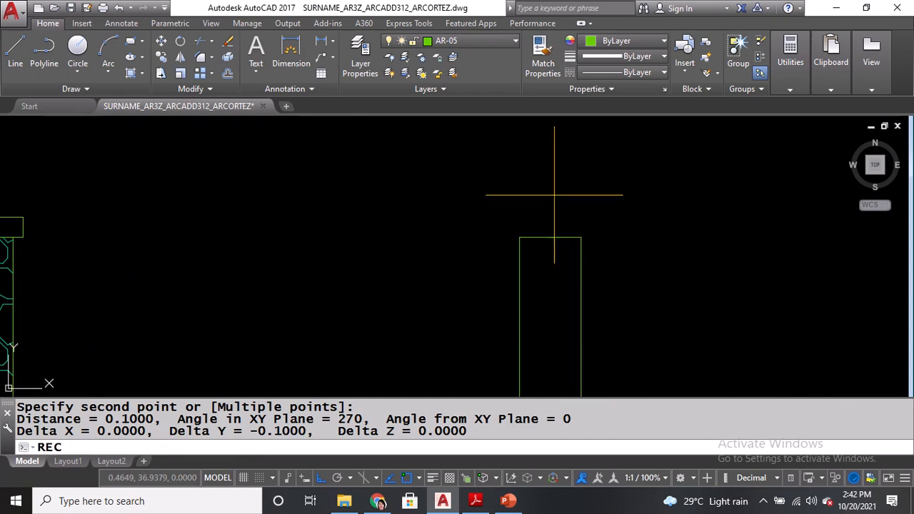
key(Return)
click(492, 221)
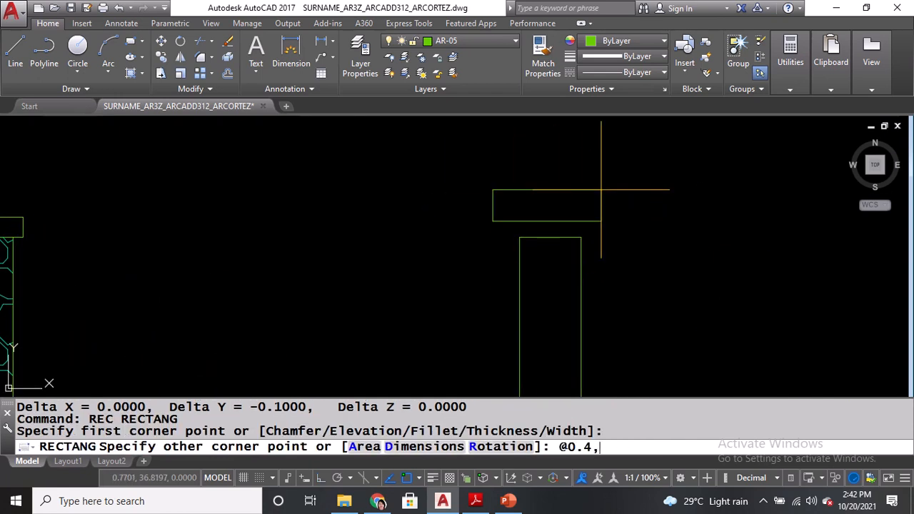
key(Return)
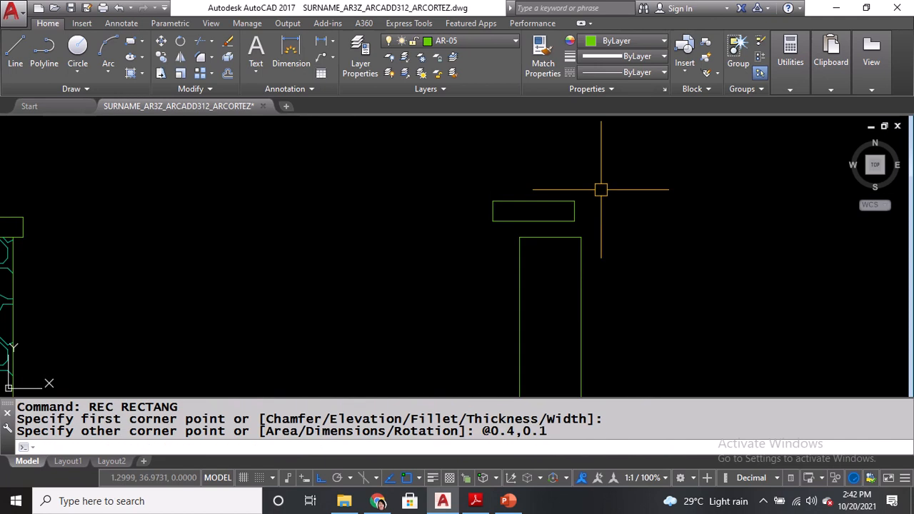
Move the cap rectangle by its bottom midpoint onto the midpoint of the new post's top edge.
text(M)
key(Return)
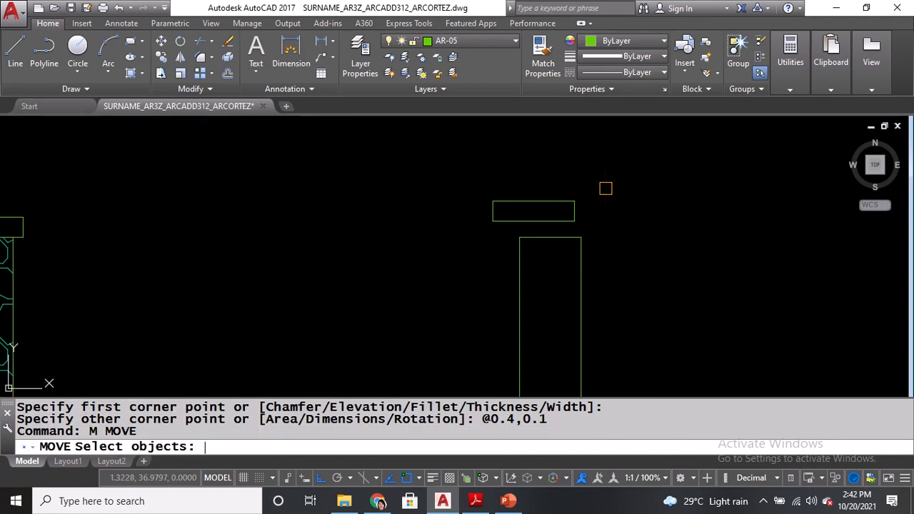
click(574, 208)
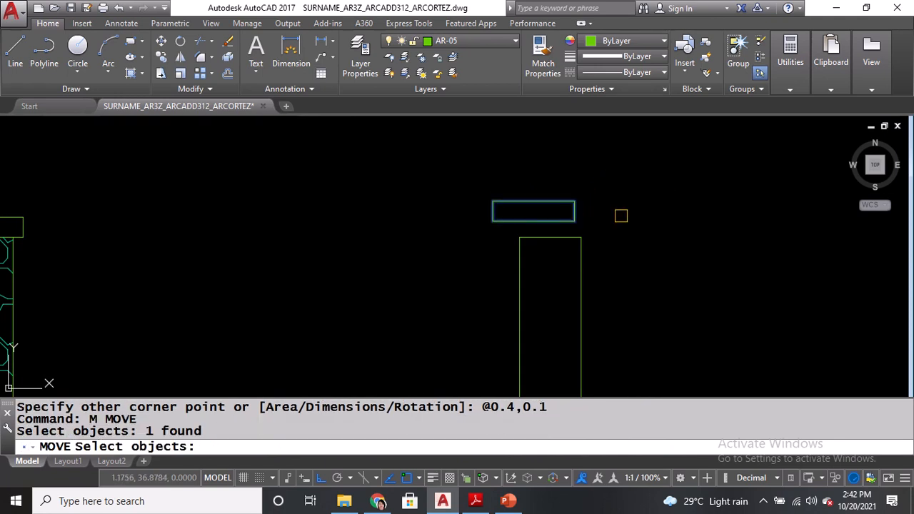
key(Return)
click(534, 221)
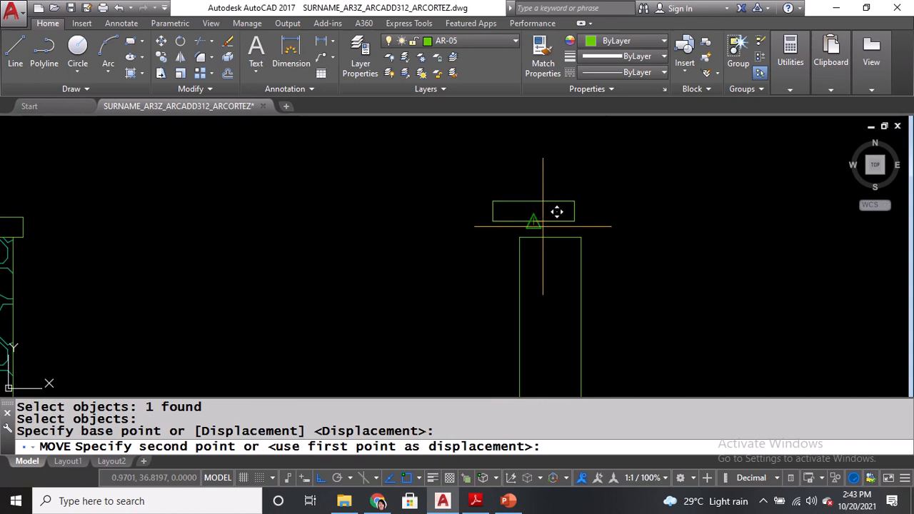
click(550, 237)
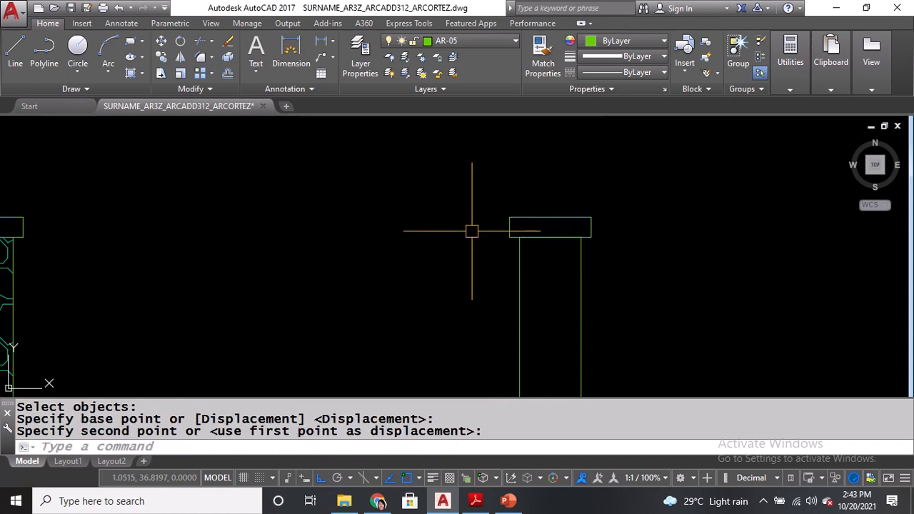
Make AR-02 the current layer for the small blue fixture on the post.
scroll(471, 230, down, 4)
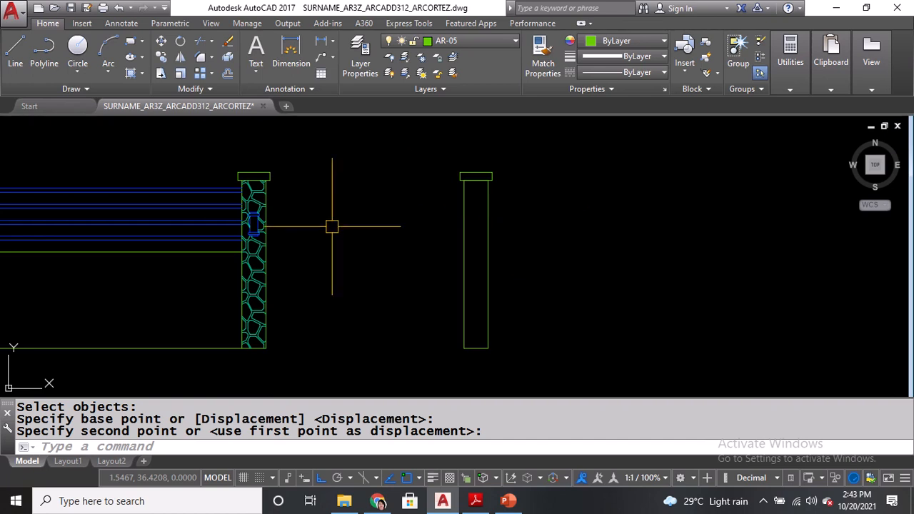
scroll(226, 232, up, 2)
scroll(225, 232, up, 2)
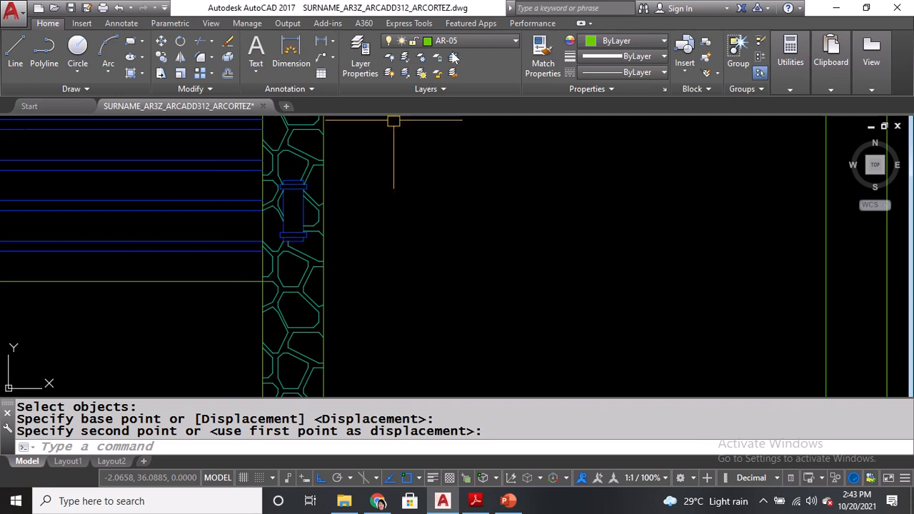
click(463, 41)
click(464, 92)
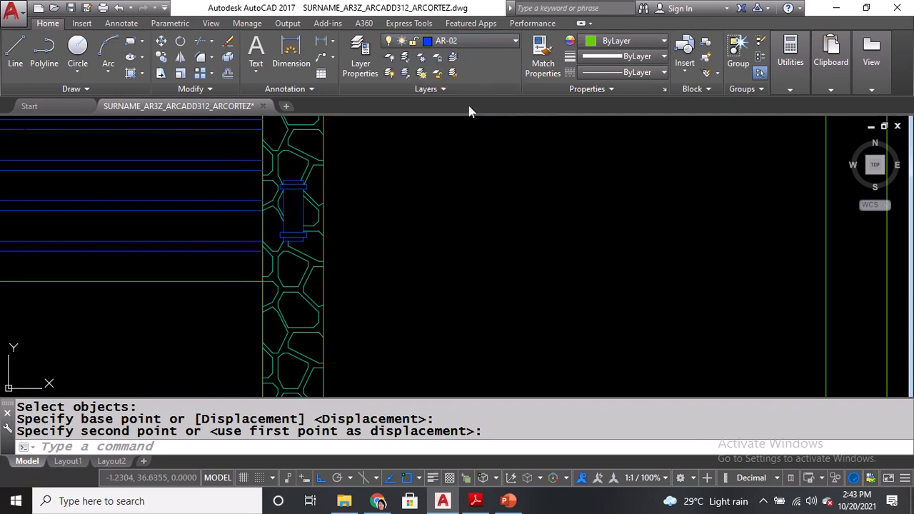
Measure the width and overall height of the blue fixture on the existing stone post.
text(DI)
key(Return)
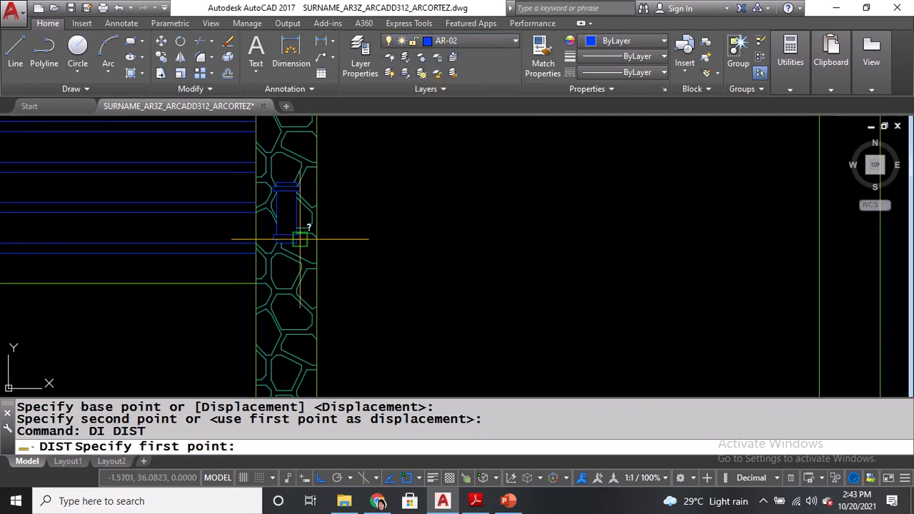
scroll(300, 237, up, 2)
click(321, 235)
click(325, 235)
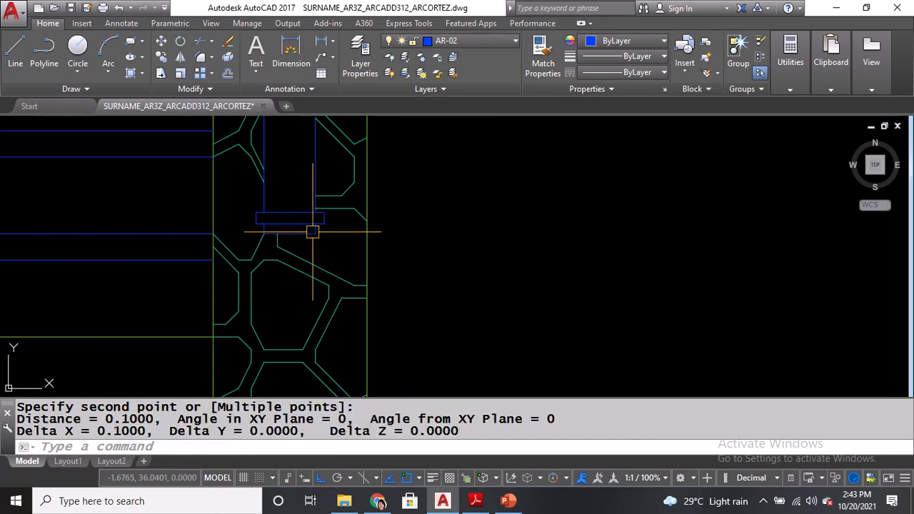
middle_drag(312, 231, 322, 272)
key(Return)
click(305, 270)
middle_drag(307, 215, 316, 289)
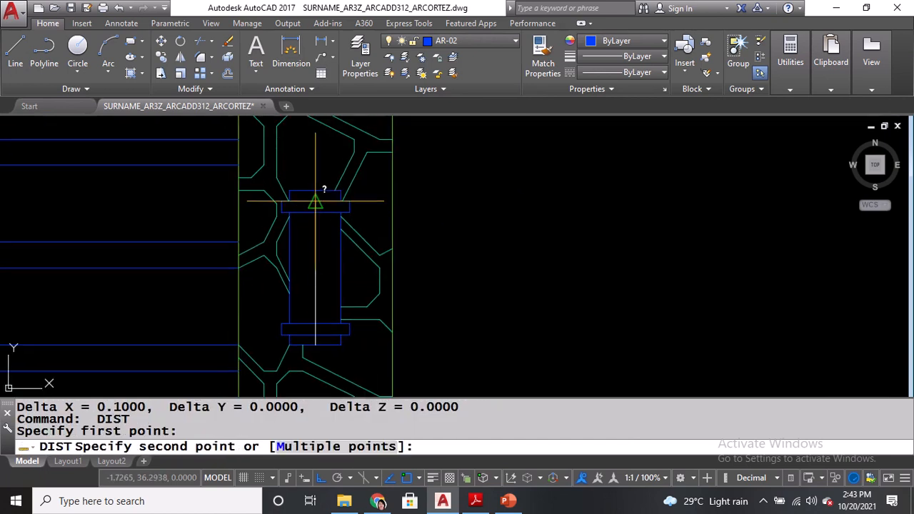
click(316, 193)
Draw a 0.1 by 0.3 rectangle for the fixture body in the empty space between the existing and new posts.
scroll(320, 192, down, 2)
middle_drag(582, 241, 473, 235)
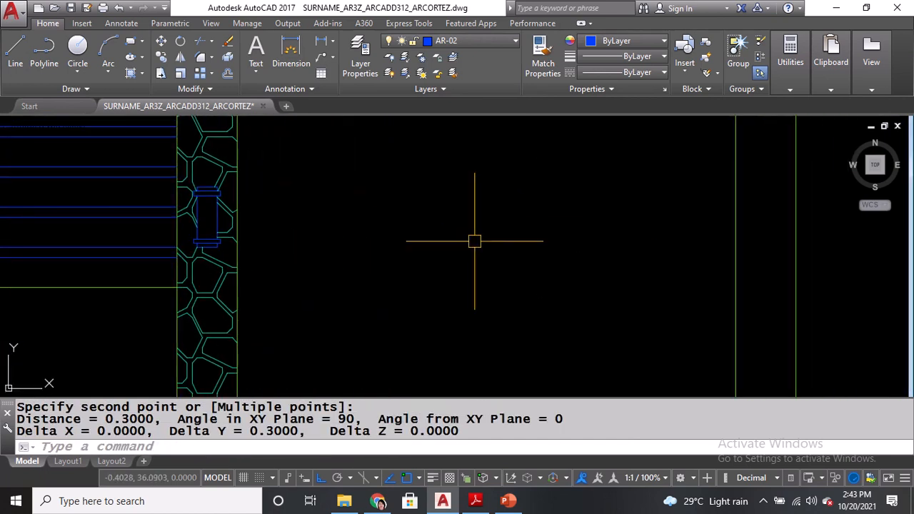
text(REC)
key(Return)
click(521, 286)
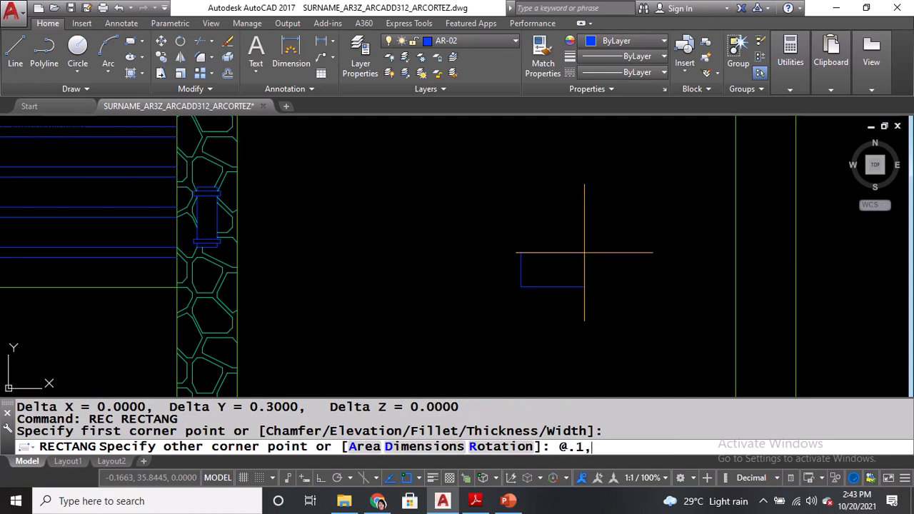
text(@.1,0.3)
key(Return)
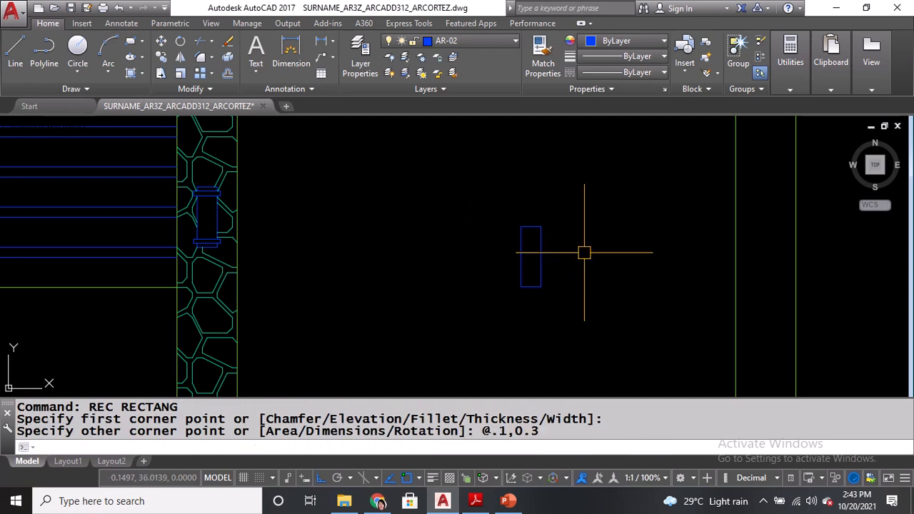
Measure the width and thickness of the lower horizontal band on the existing post's blue fixture.
text(DI)
key(Return)
scroll(242, 236, up, 3)
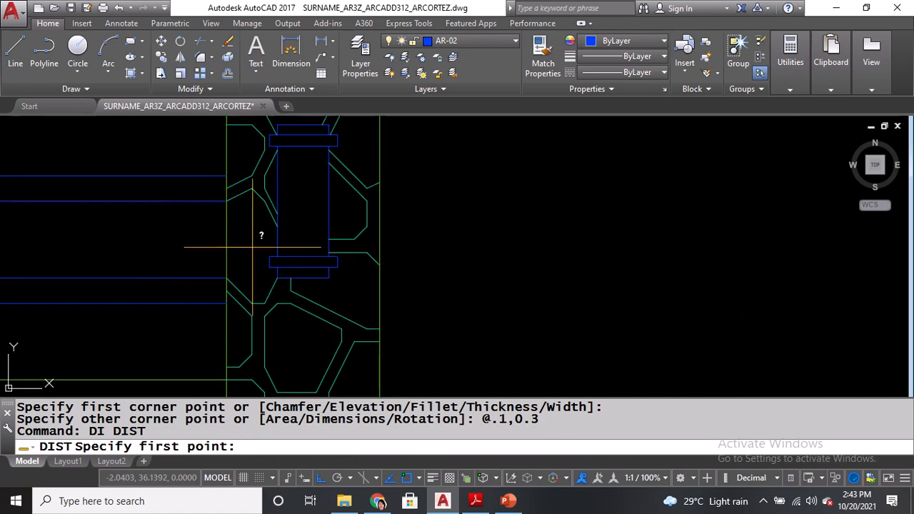
click(269, 257)
click(338, 256)
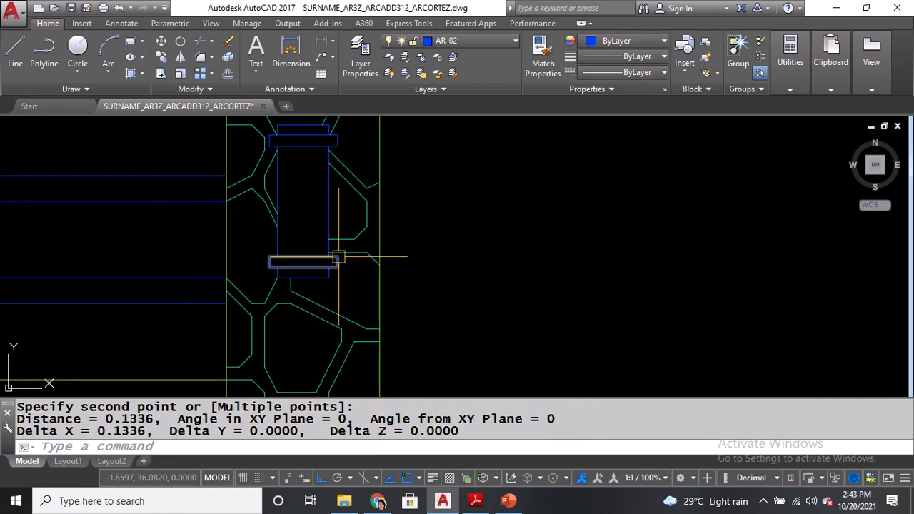
scroll(285, 264, up, 2)
key(Return)
click(242, 248)
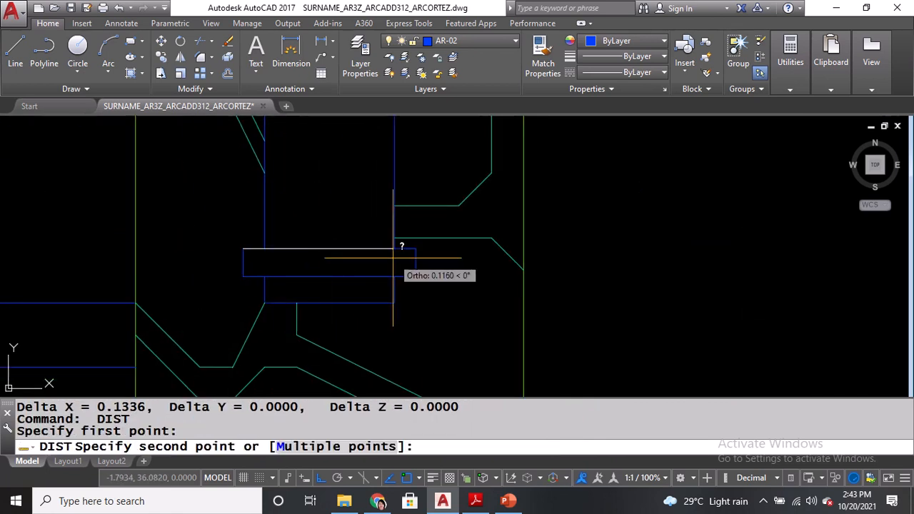
click(415, 252)
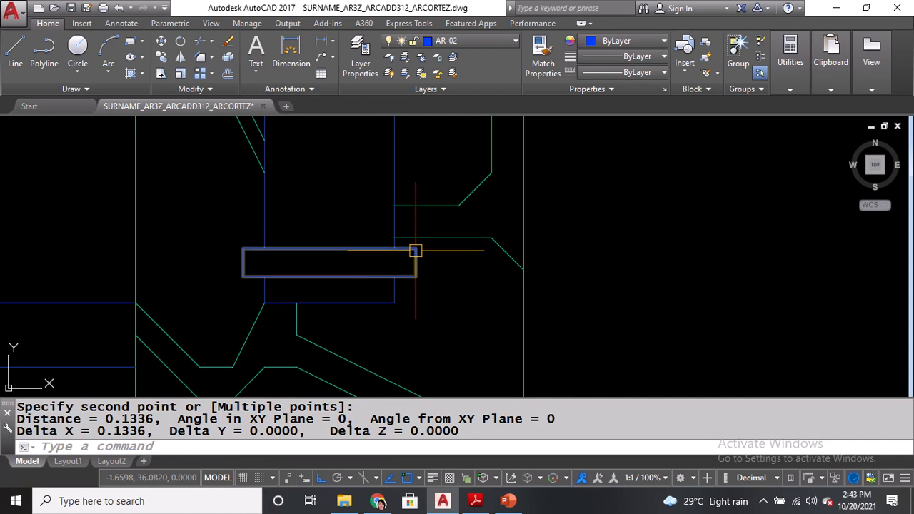
key(Return)
click(243, 248)
click(244, 247)
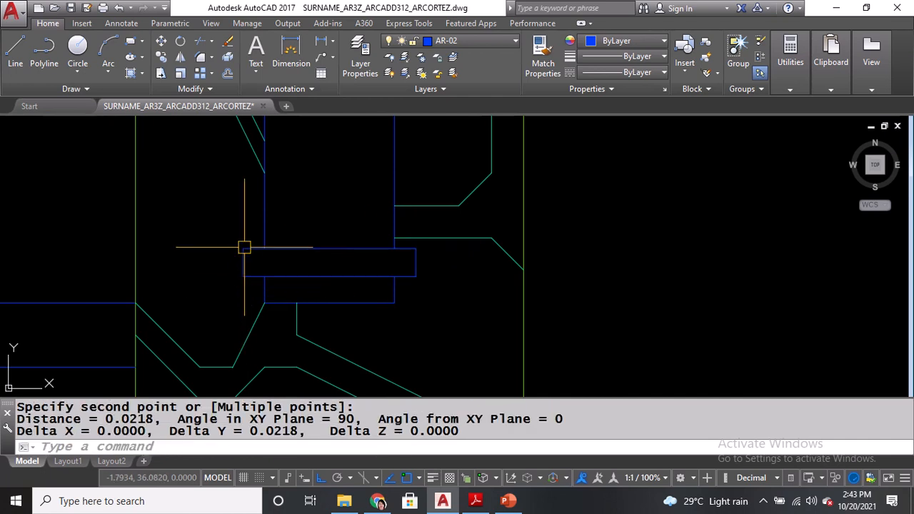
Draw a 0.13 by 0.2 rectangle beside the new fixture body and erase it.
scroll(244, 247, down, 4)
middle_drag(507, 246, 477, 262)
text(REC)
key(Return)
scroll(492, 270, up, 2)
click(484, 275)
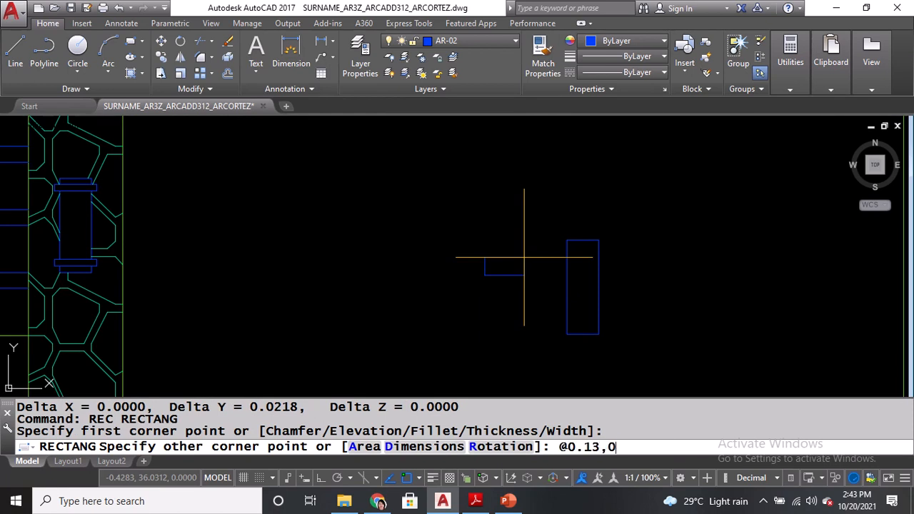
key(Return)
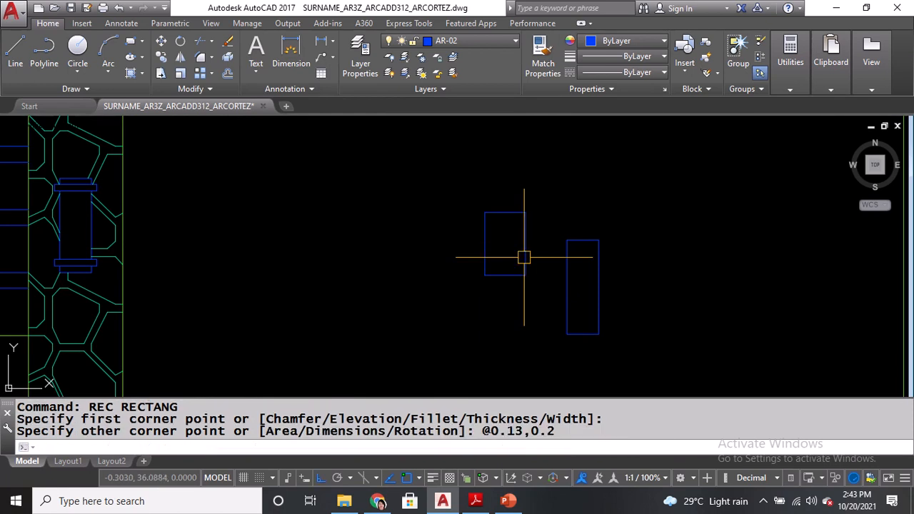
click(524, 257)
text(E)
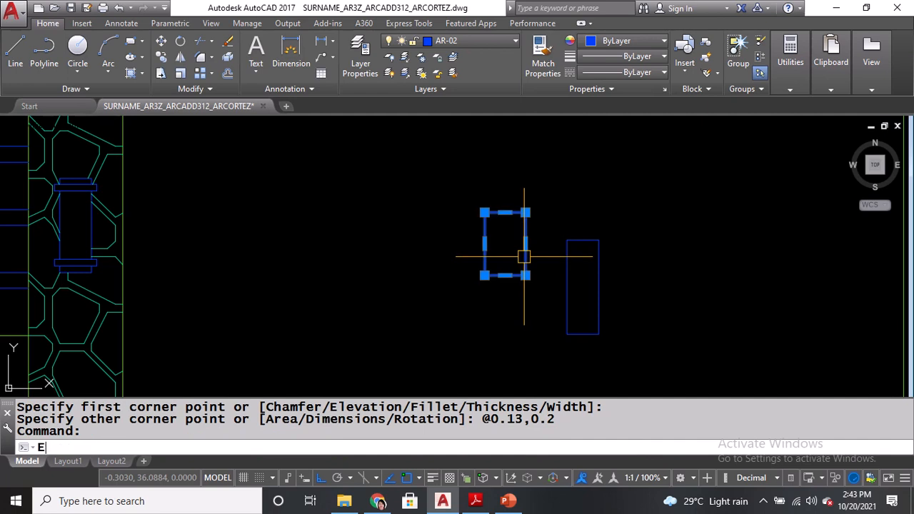
key(Return)
Draw a 0.13 by 0.02 rectangle for the fixture's band in the empty space beside the fixture body.
text(REC)
key(Return)
click(466, 278)
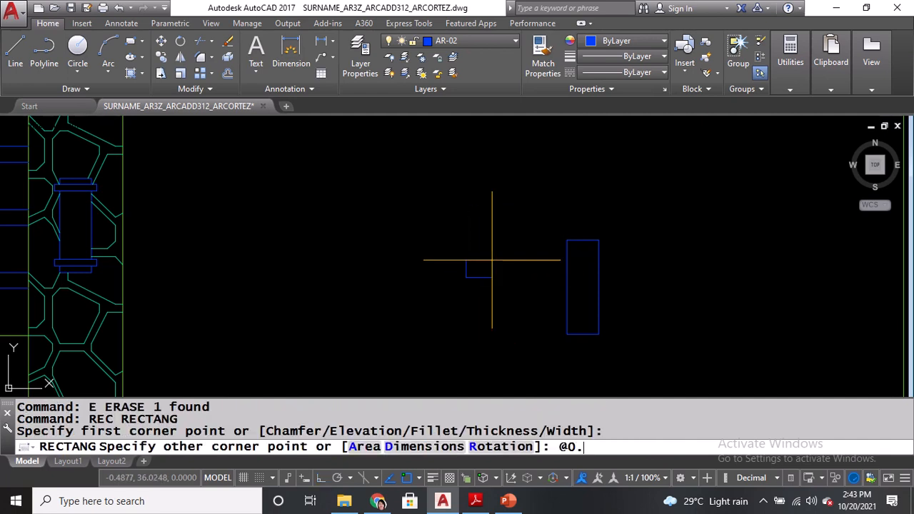
text(@0.13,0.02)
key(Return)
Move the band so its bottom edge's midpoint sits on the midpoint of the fixture body's top edge.
text(M)
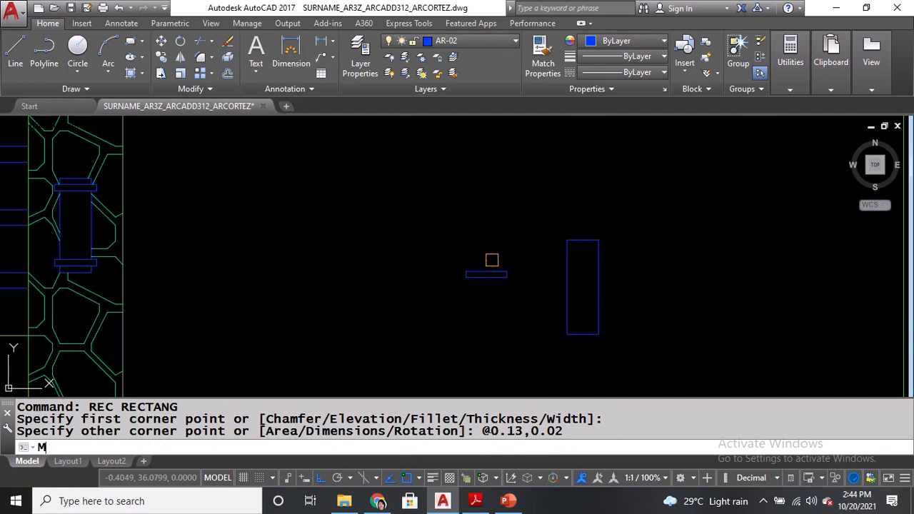
key(Return)
click(485, 273)
key(Return)
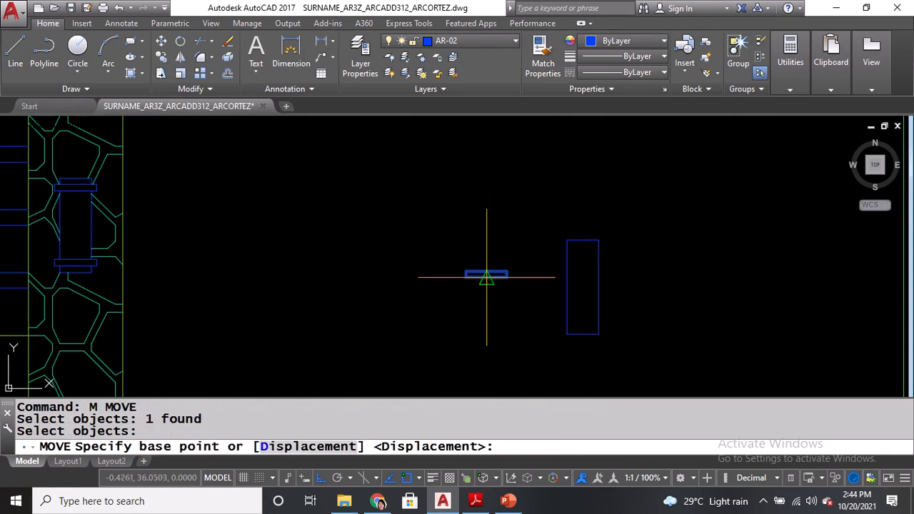
click(485, 277)
click(583, 241)
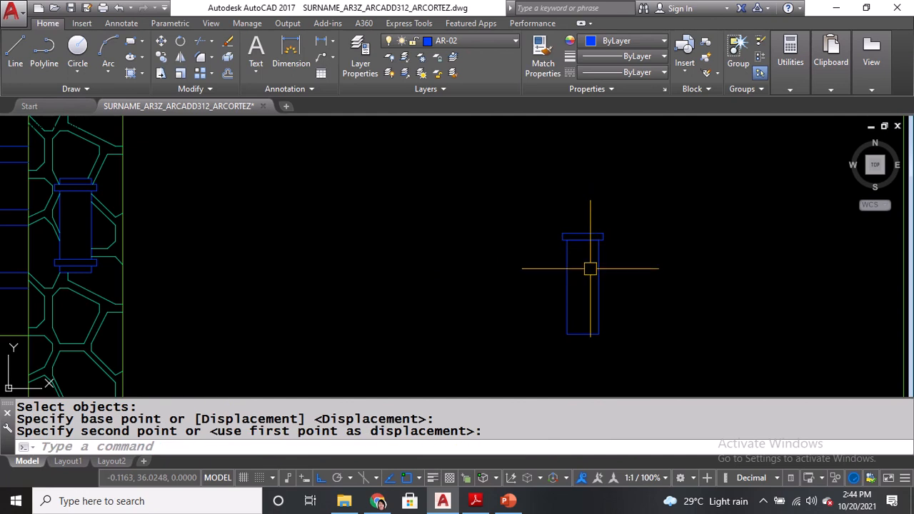
Move the band straight down 0.05 from the fixture body's top edge.
scroll(589, 265, up, 2)
text(M)
key(Return)
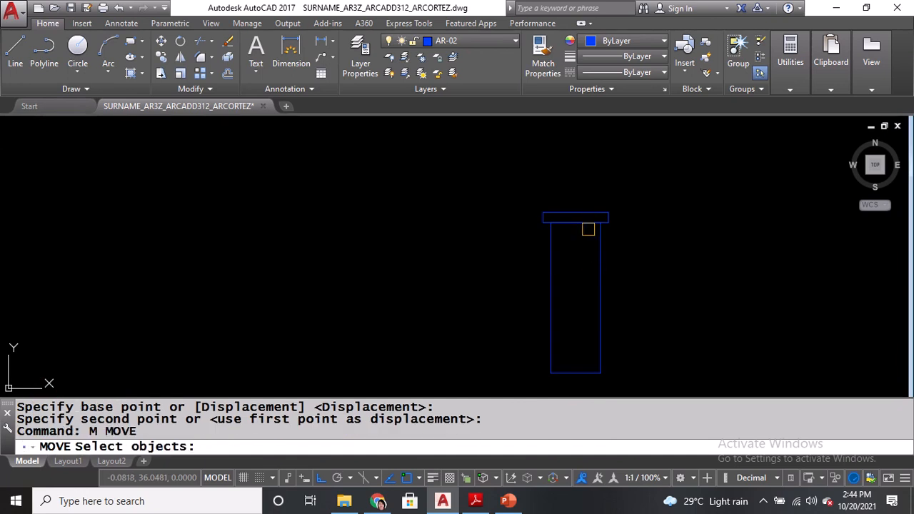
click(586, 224)
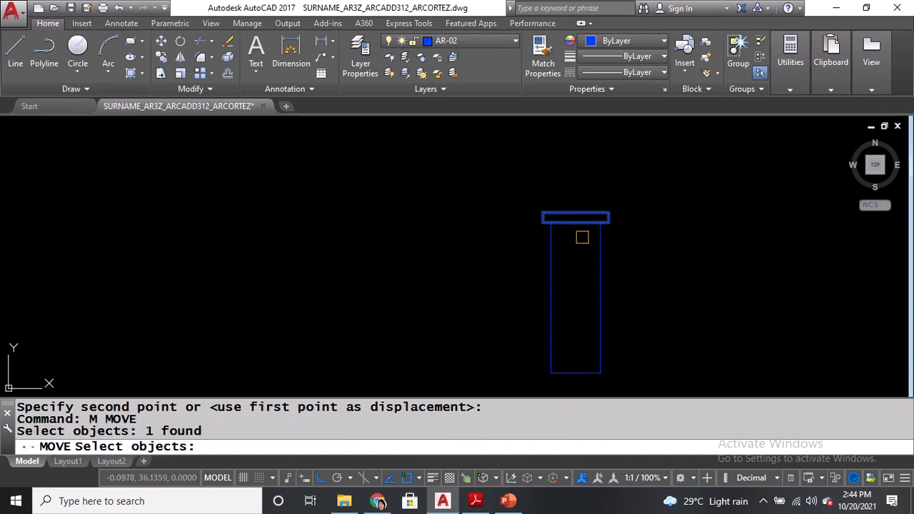
key(Return)
click(576, 222)
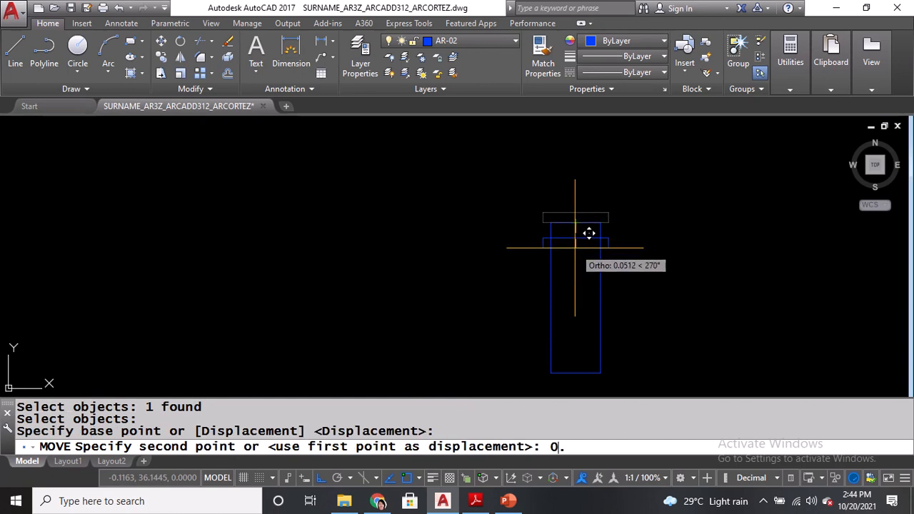
key(Return)
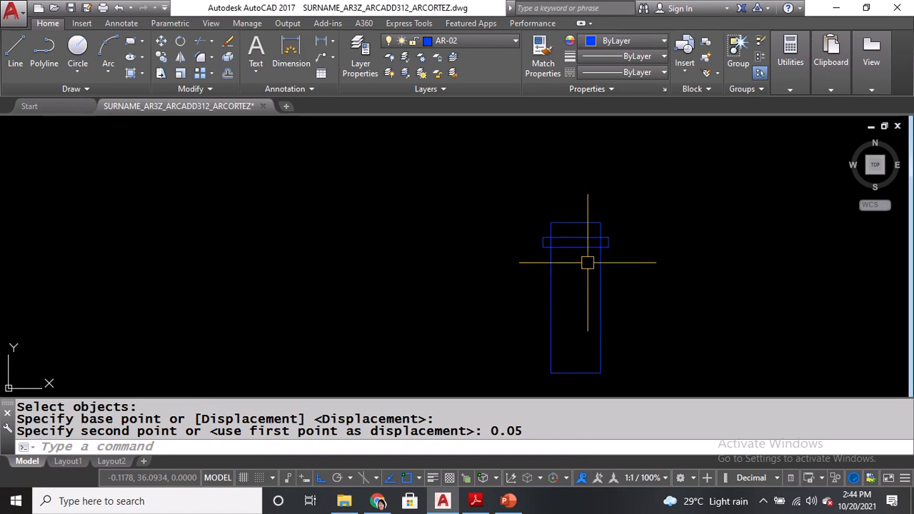
Mirror the band about the fixture body's horizontal midline to add a matching lower band, keeping the original.
text(MI)
key(Return)
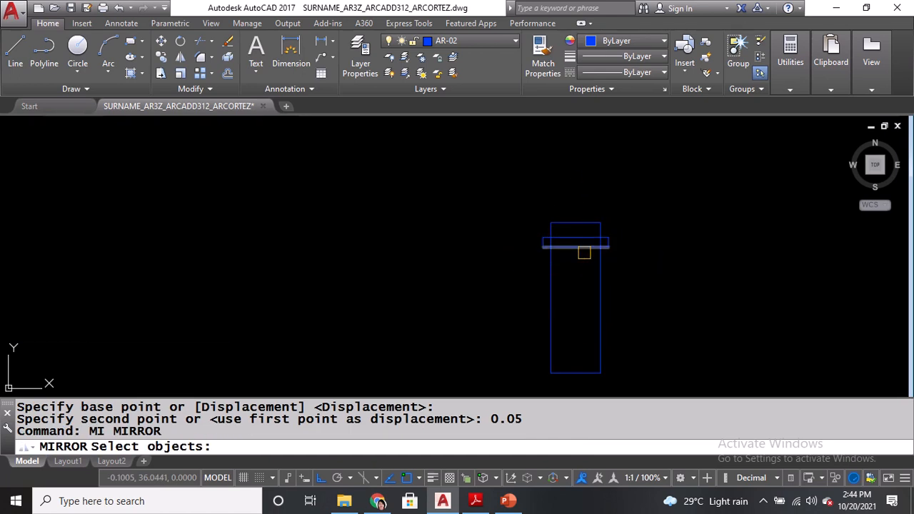
click(584, 251)
key(Return)
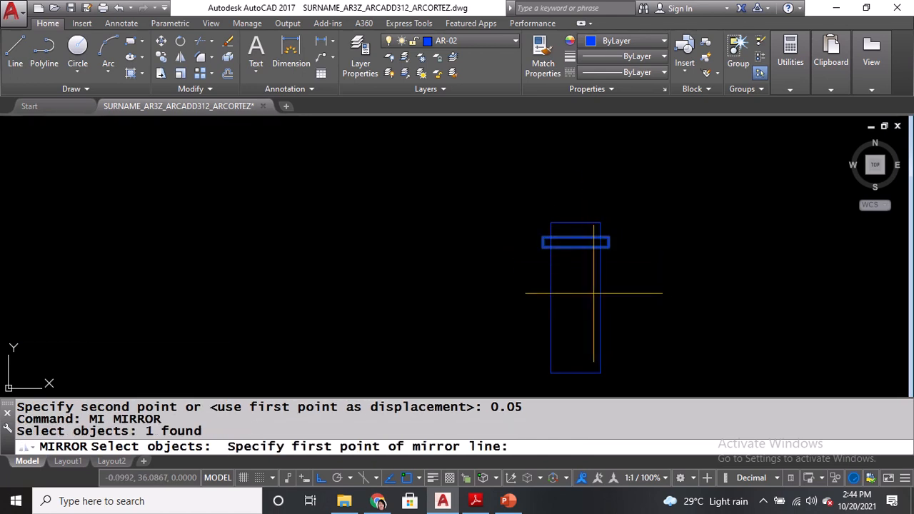
click(600, 296)
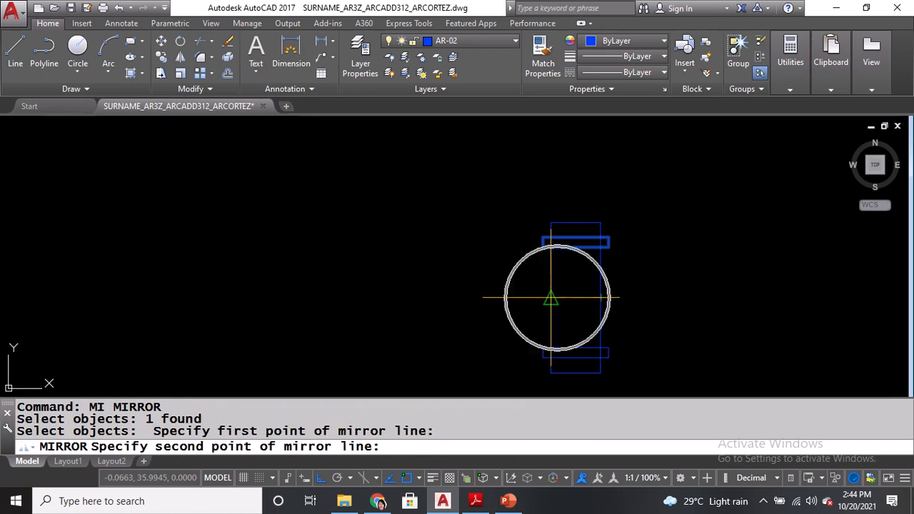
click(555, 296)
key(Return)
Trim away the fixture body's side lines where they cross inside the upper and lower bands.
middle_drag(554, 297, 516, 280)
text(TR)
key(Return)
key(Return)
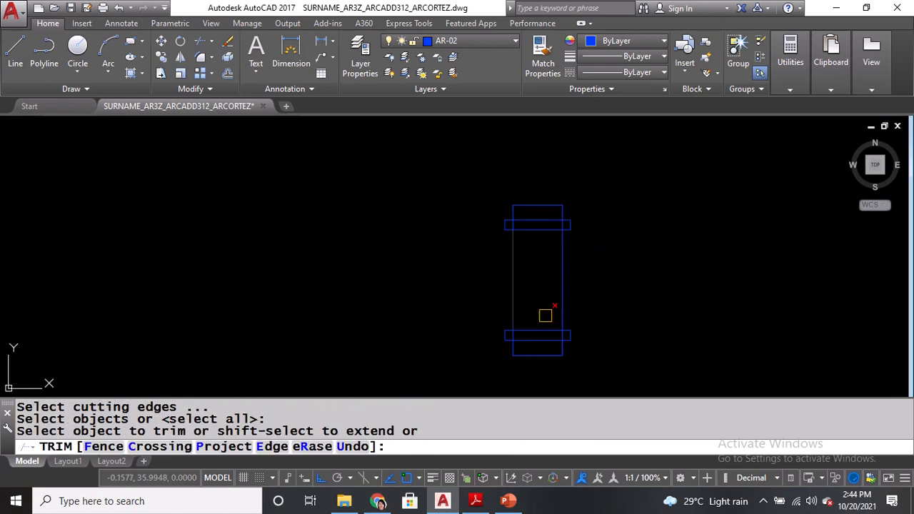
scroll(559, 333, up, 5)
click(600, 363)
click(397, 368)
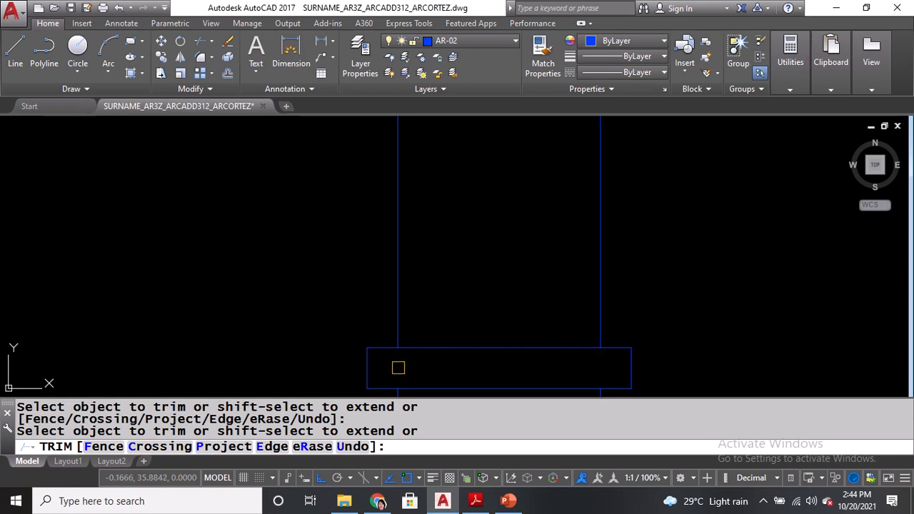
scroll(398, 367, down, 4)
middle_drag(455, 234, 449, 279)
scroll(455, 247, up, 6)
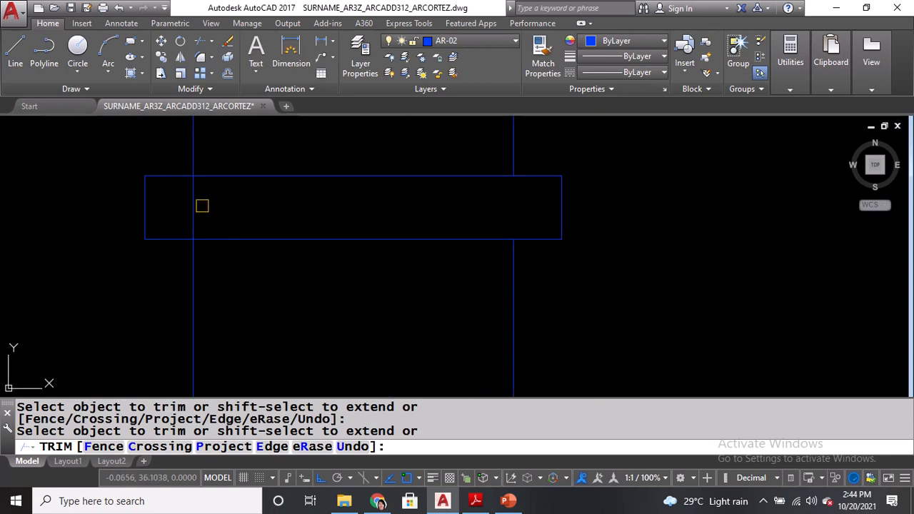
key(Return)
Combine the fixture's body and both bands into one unnamed group.
scroll(291, 196, down, 6)
middle_drag(321, 197, 435, 177)
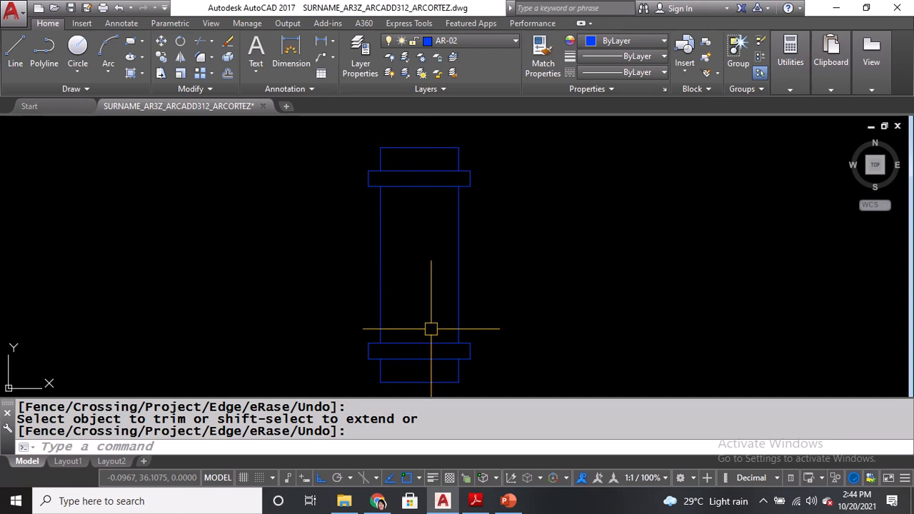
scroll(482, 294, down, 4)
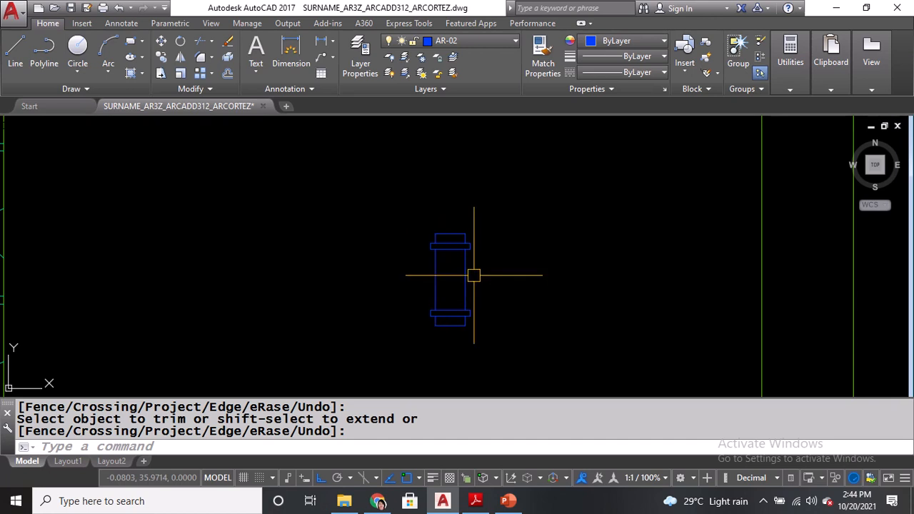
scroll(461, 275, up, 2)
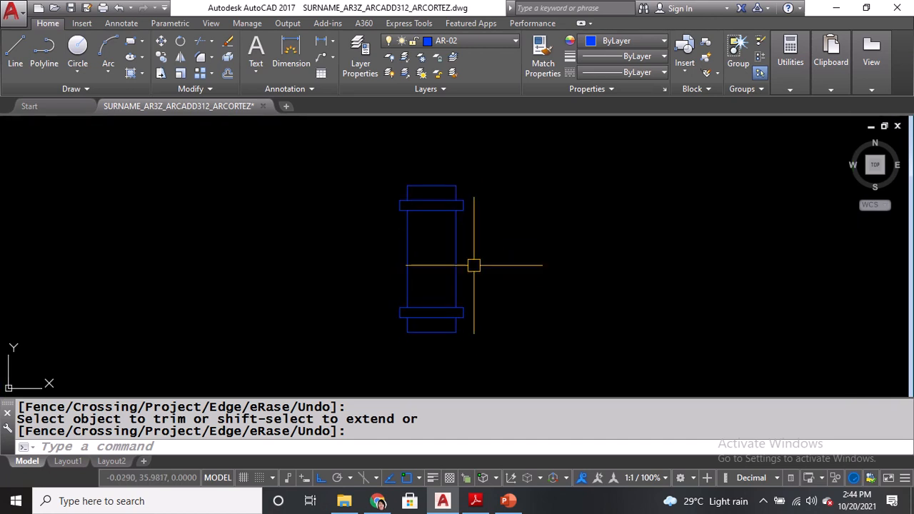
text(G)
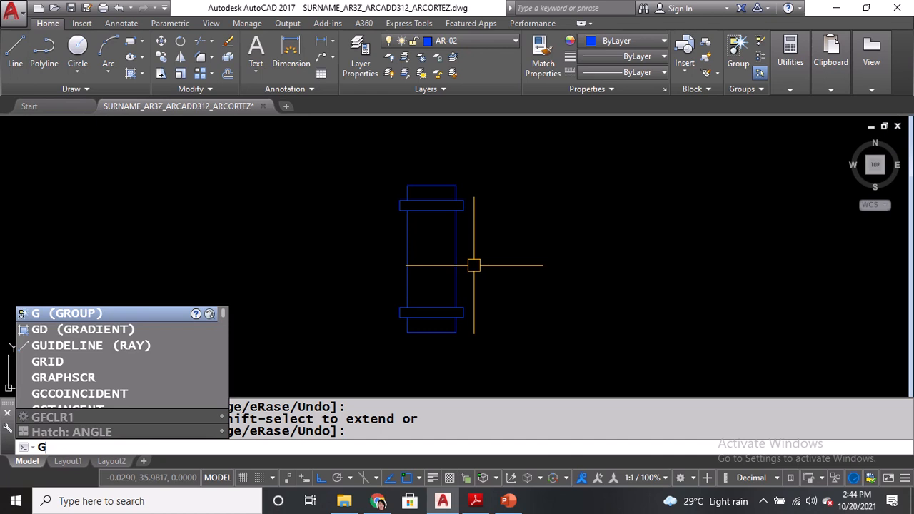
key(Return)
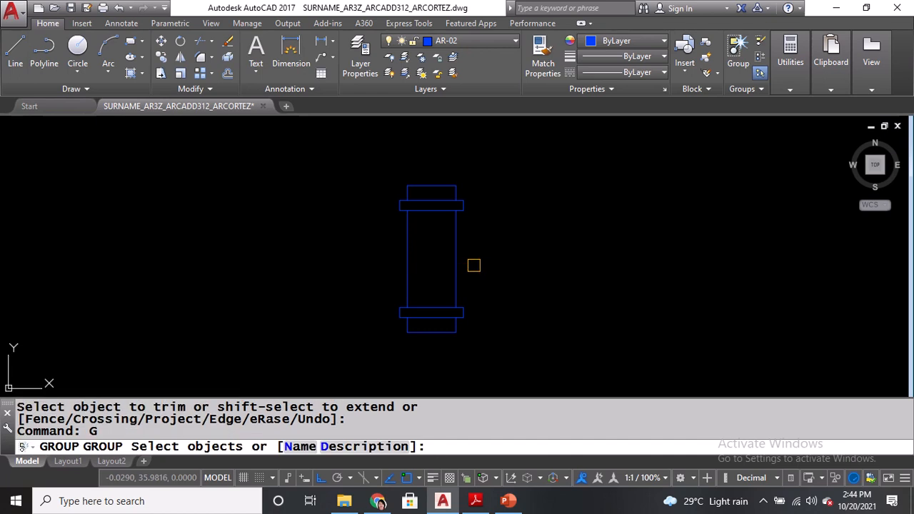
click(170, 445)
click(364, 163)
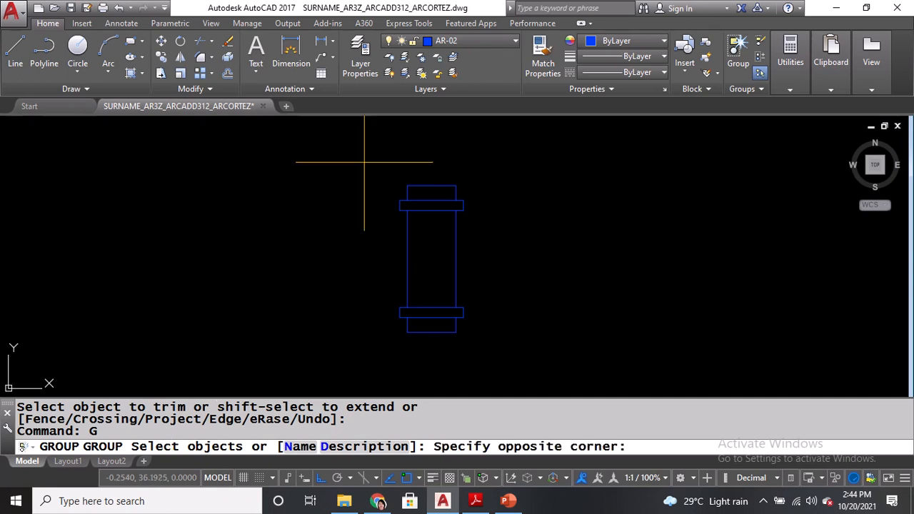
click(526, 347)
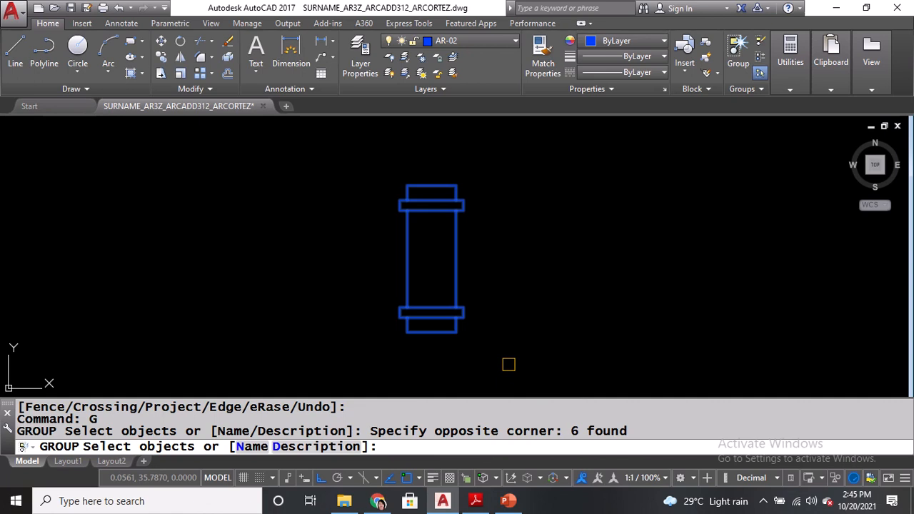
key(Return)
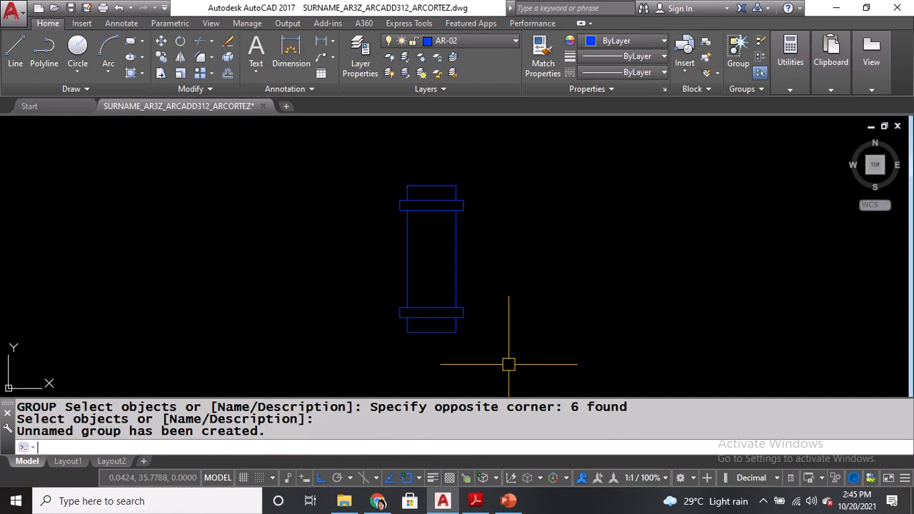
Move the fixture group by its centre to the midpoint of the new post's top edge, beneath the cap.
click(451, 315)
scroll(400, 293, down, 5)
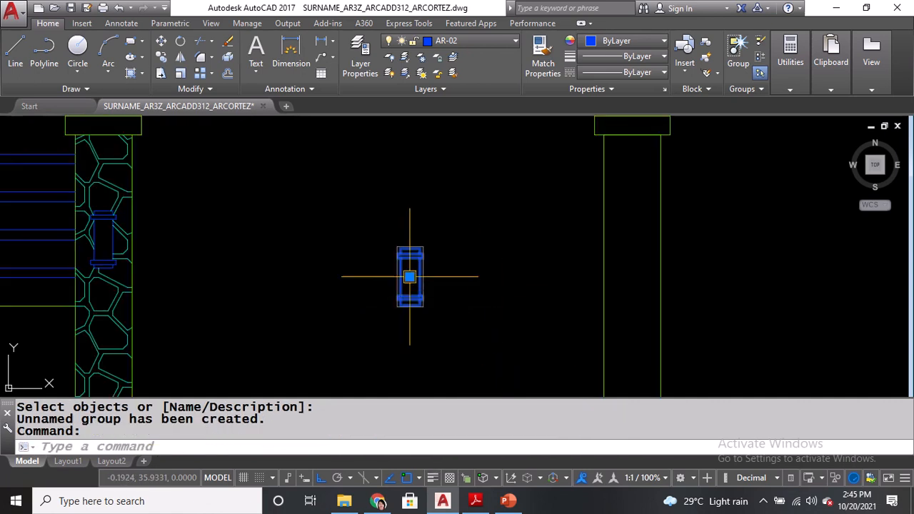
scroll(428, 275, up, 3)
scroll(451, 277, down, 2)
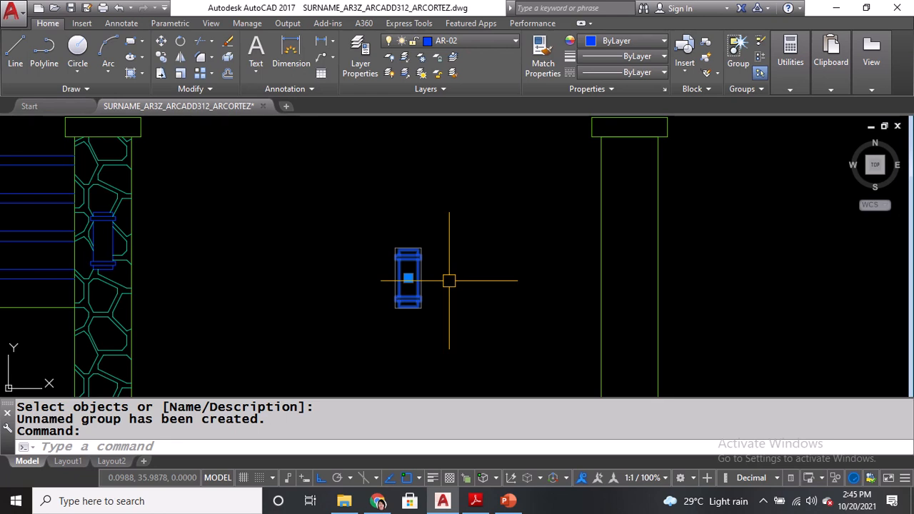
click(407, 278)
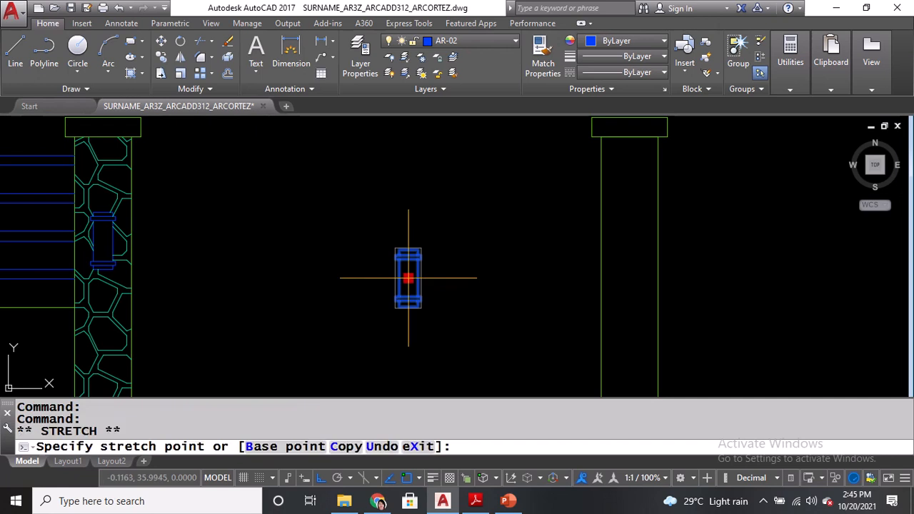
click(628, 138)
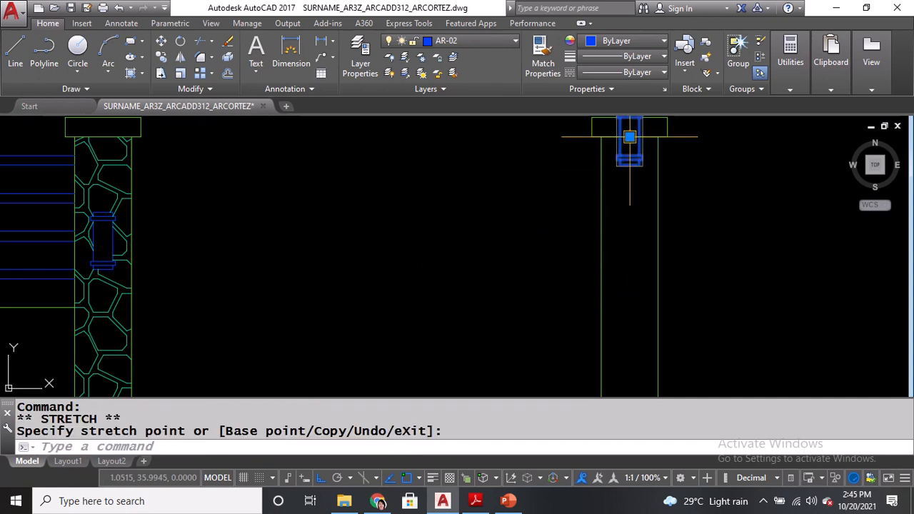
Move the fixture group straight down 0.5 along the new post's centreline.
middle_drag(622, 181, 618, 211)
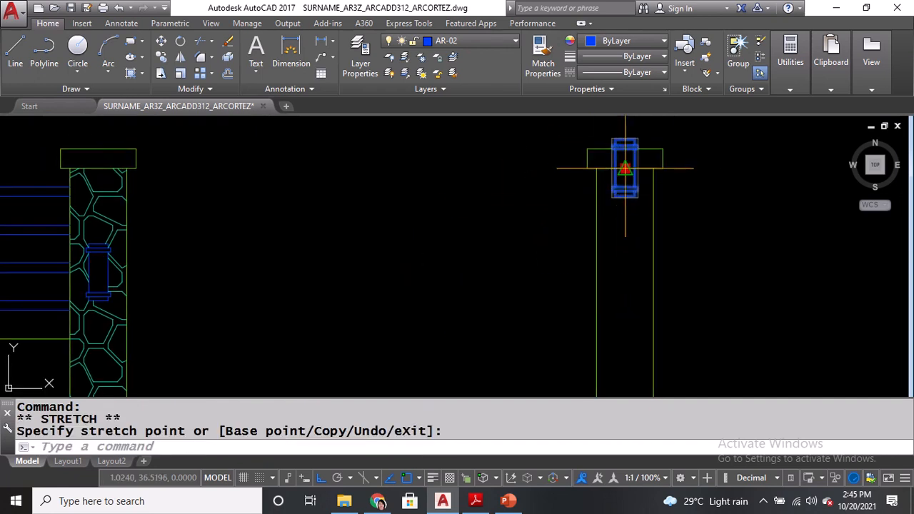
click(625, 169)
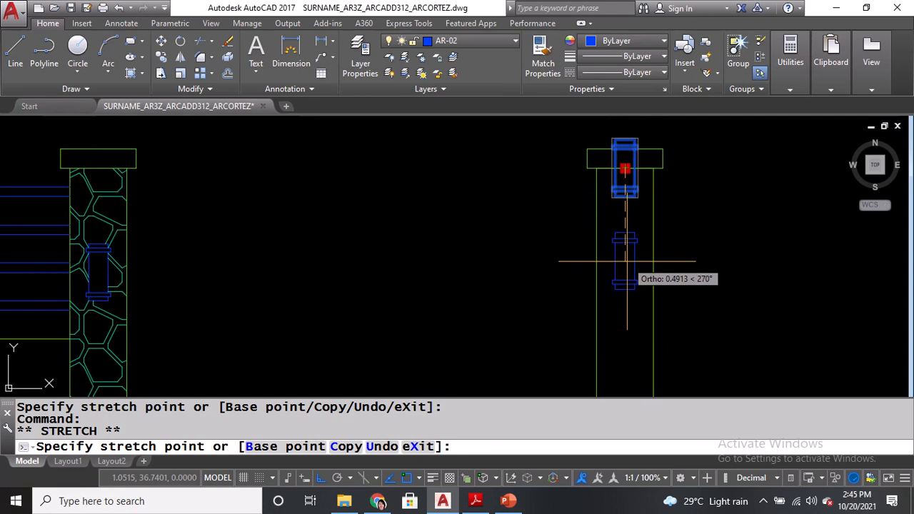
text(.5)
key(Return)
key(Escape)
Make HATCH the current layer for the new post's stone pattern.
scroll(628, 244, down, 2)
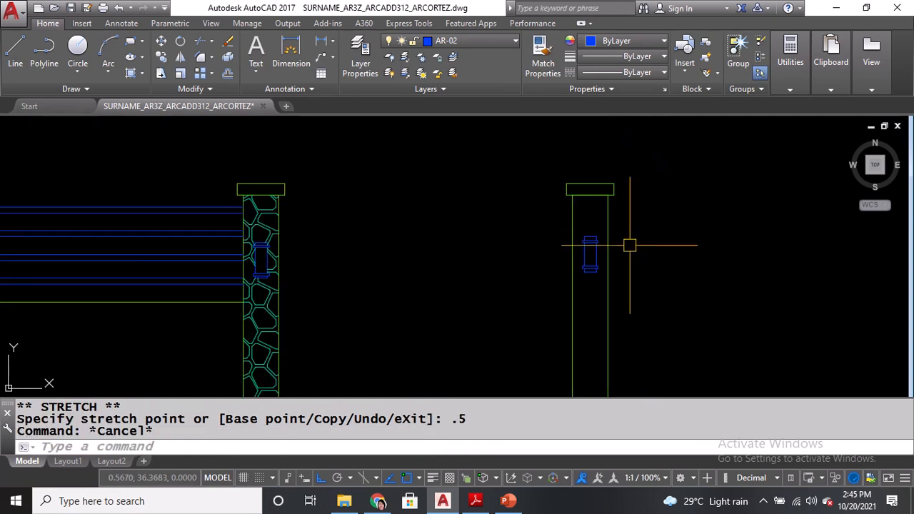
middle_drag(628, 245, 500, 190)
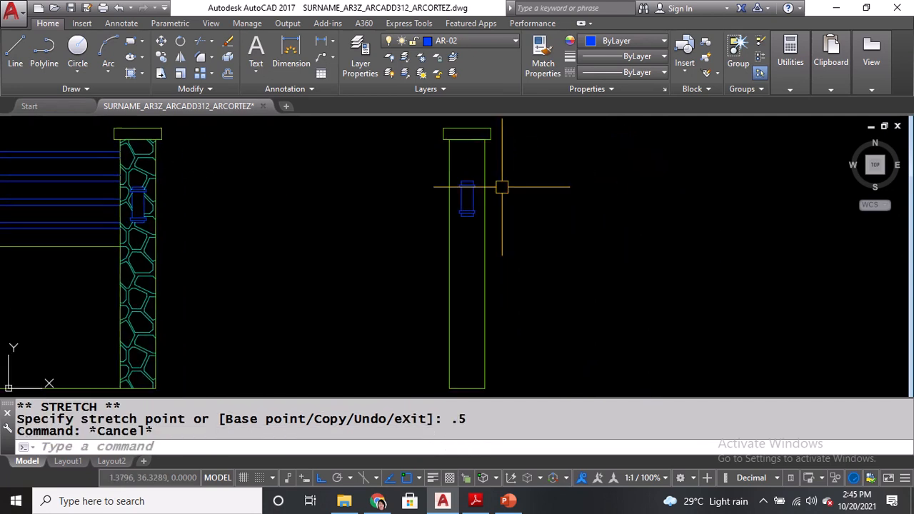
click(488, 43)
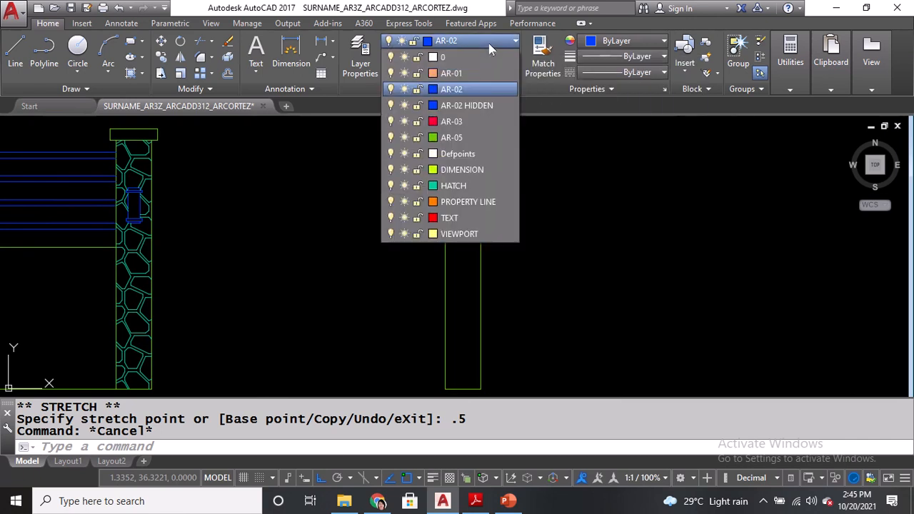
click(457, 185)
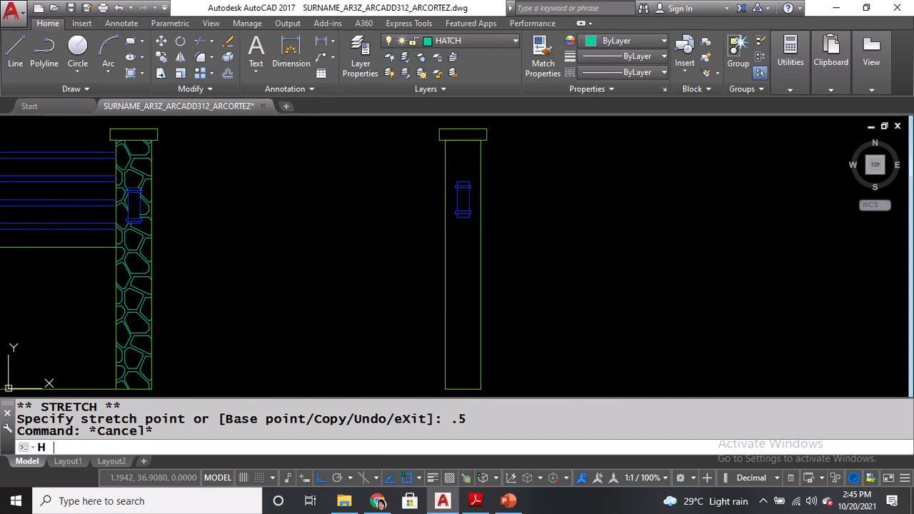
text(H)
key(Return)
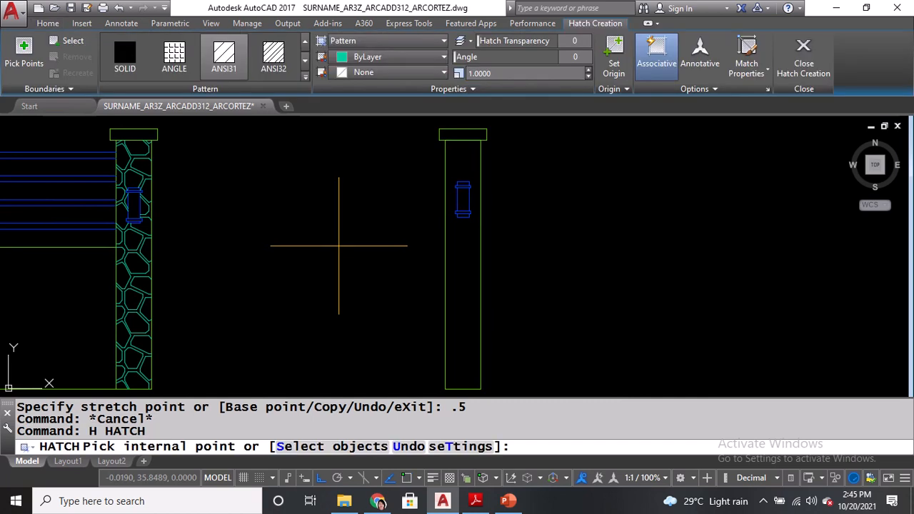
key(Escape)
Open DesignCenter and browse the hatch patterns contained in Acad.pat.
text(D)
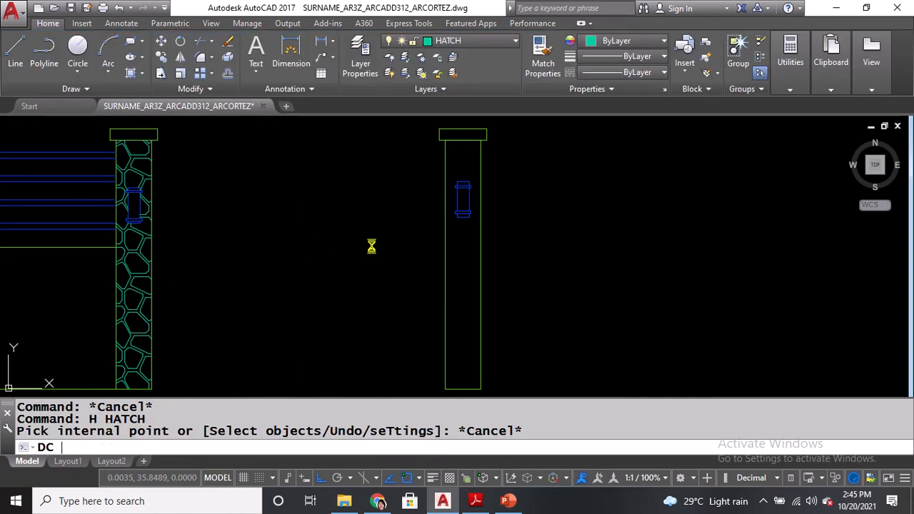
text(C)
key(Return)
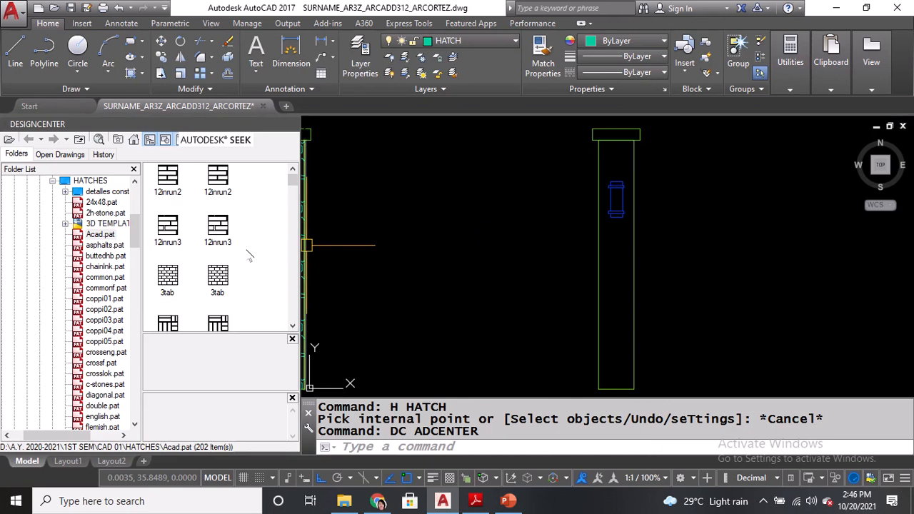
scroll(249, 257, down, 3)
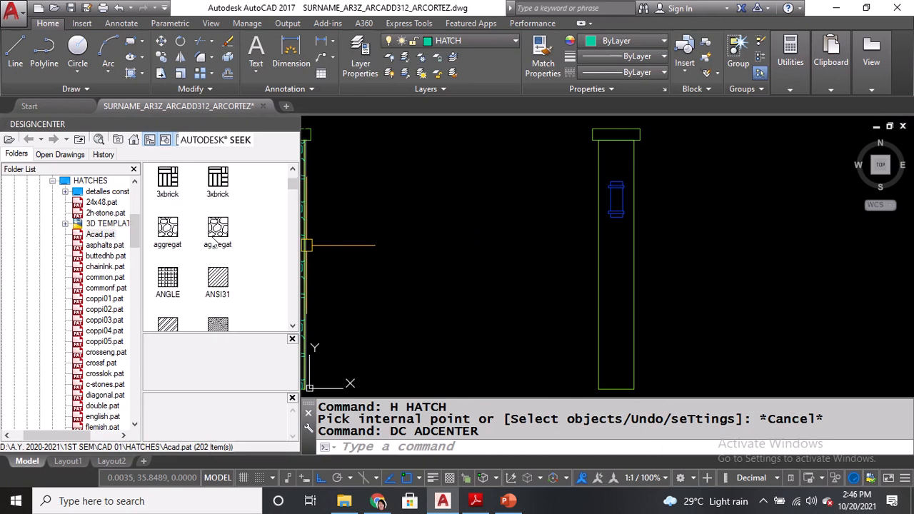
middle_drag(381, 224, 503, 222)
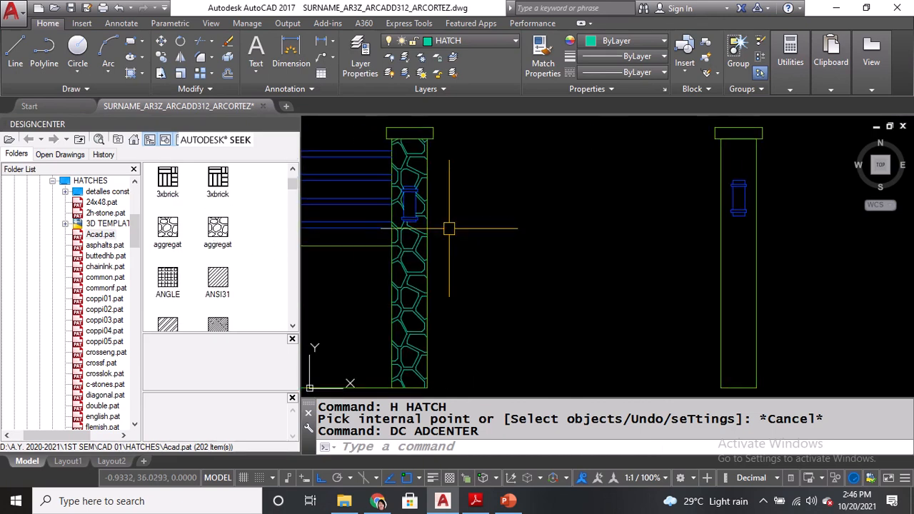
Inspect the reference post's stone hatch for its pattern, look for that pattern among the Acad.pat hatches, and close DesignCenter.
click(415, 252)
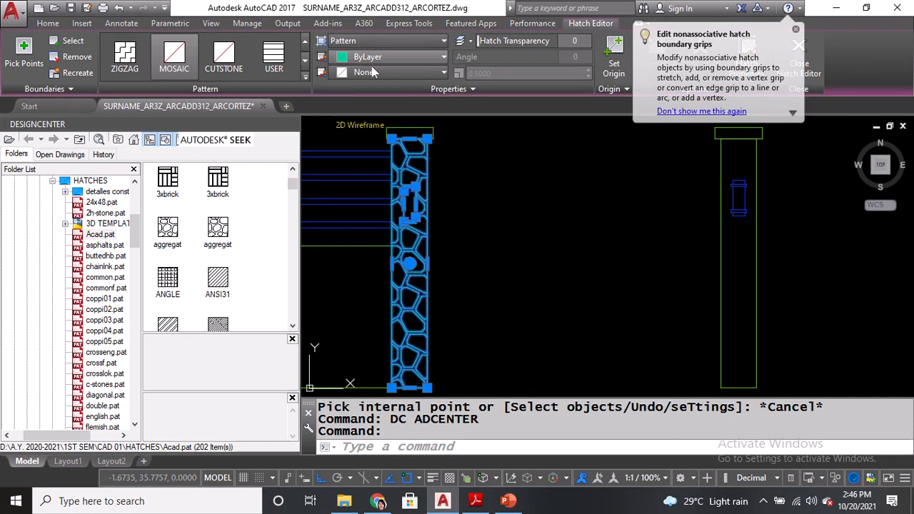
click(184, 66)
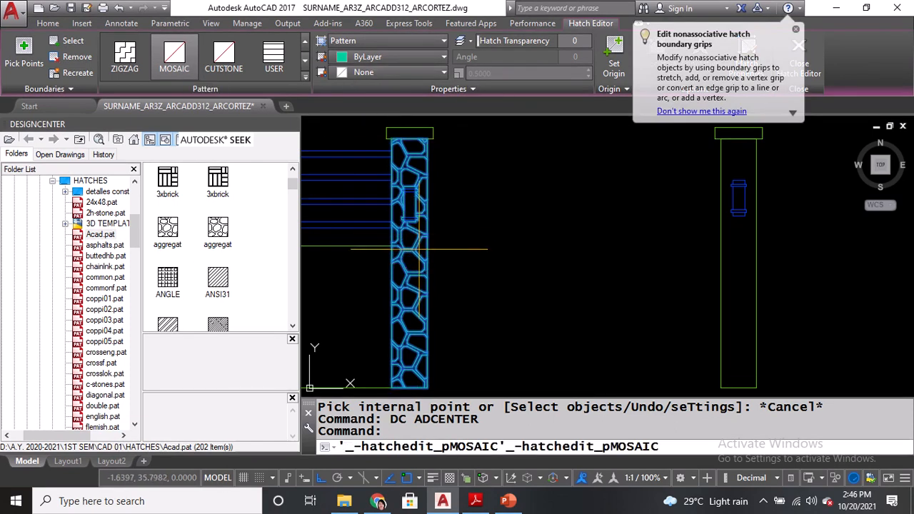
scroll(253, 271, down, 10)
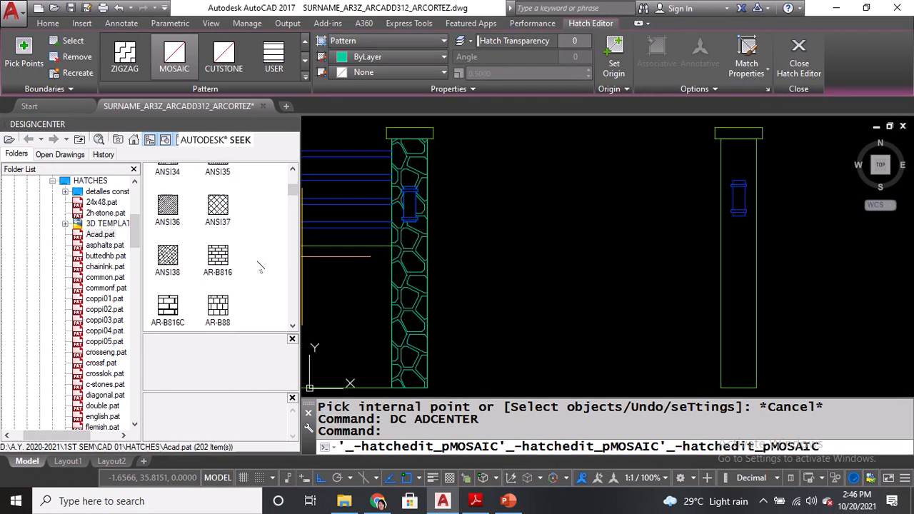
scroll(260, 267, down, 15)
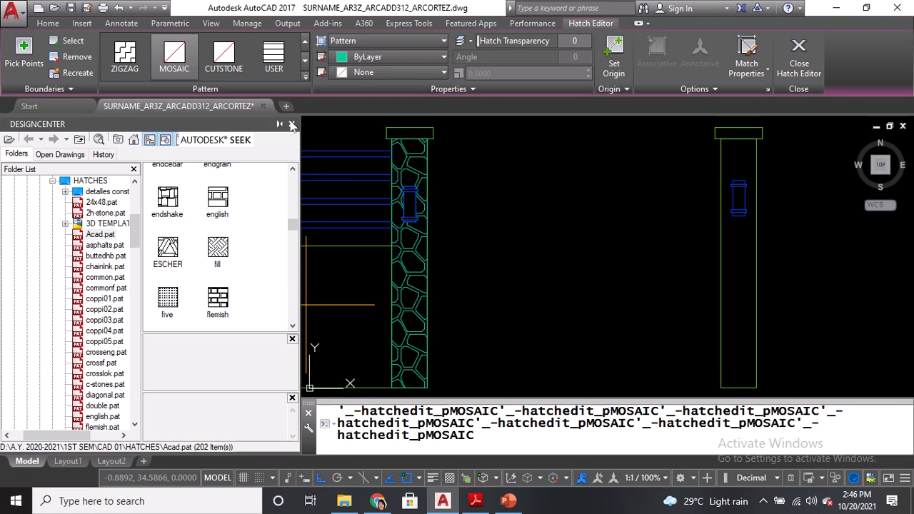
click(291, 127)
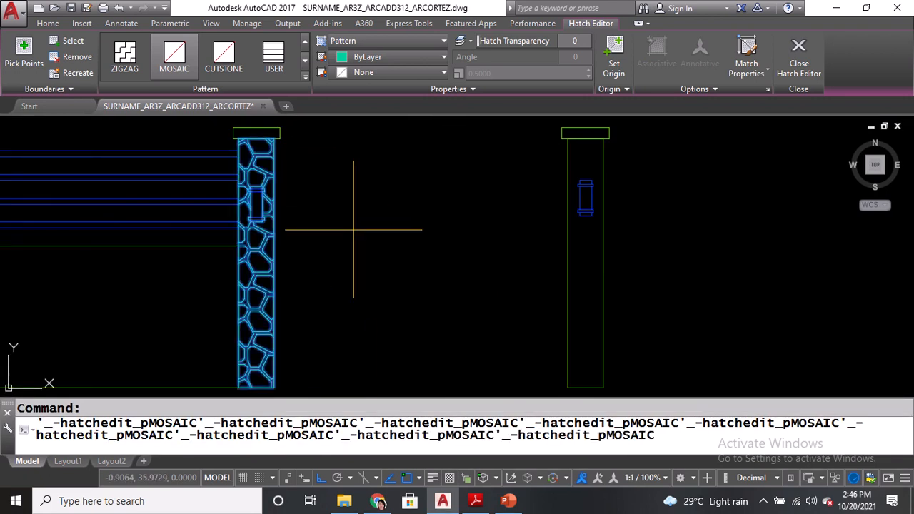
click(344, 501)
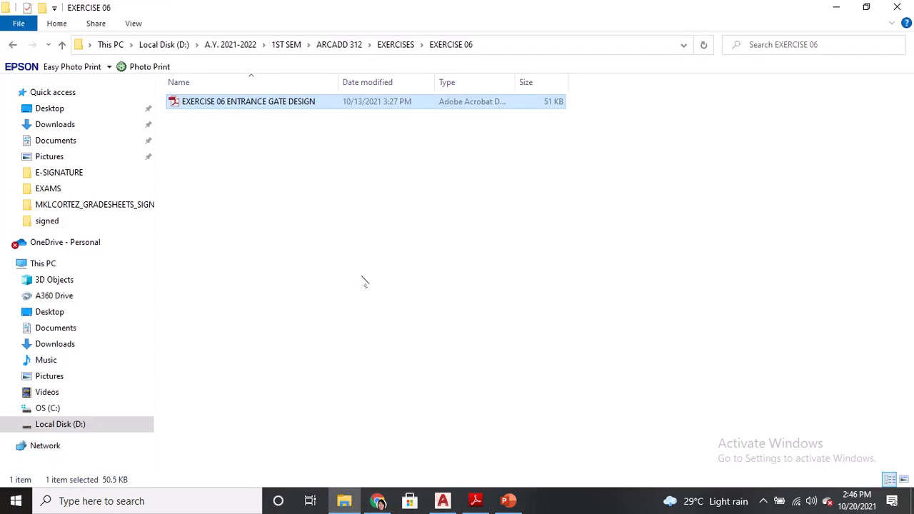
click(363, 273)
right_click(362, 268)
click(397, 322)
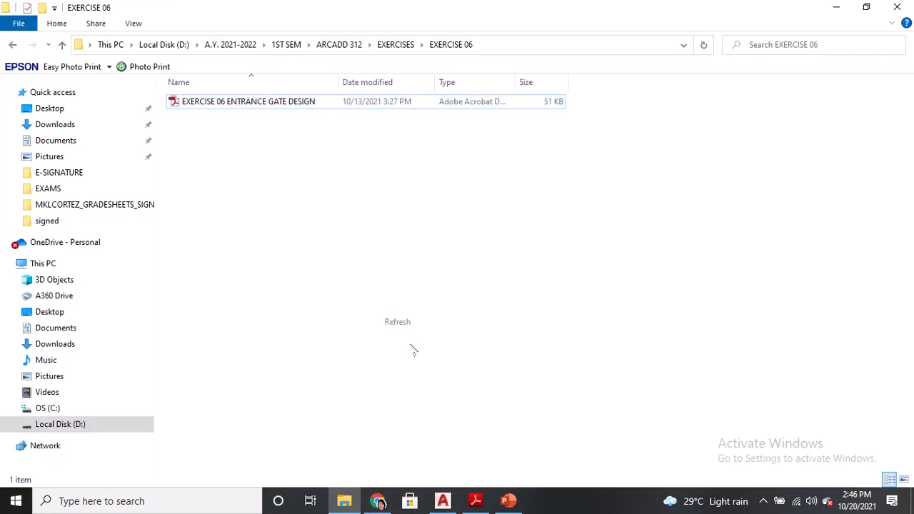
click(444, 501)
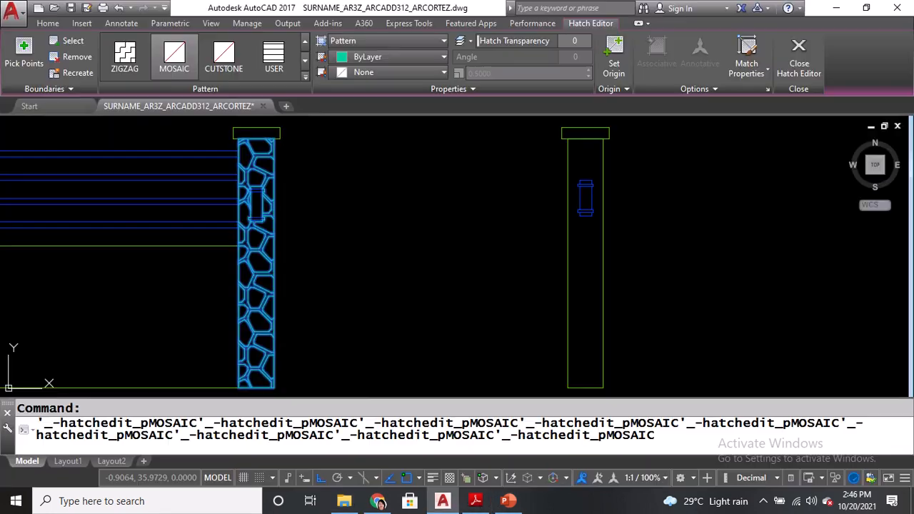
click(799, 65)
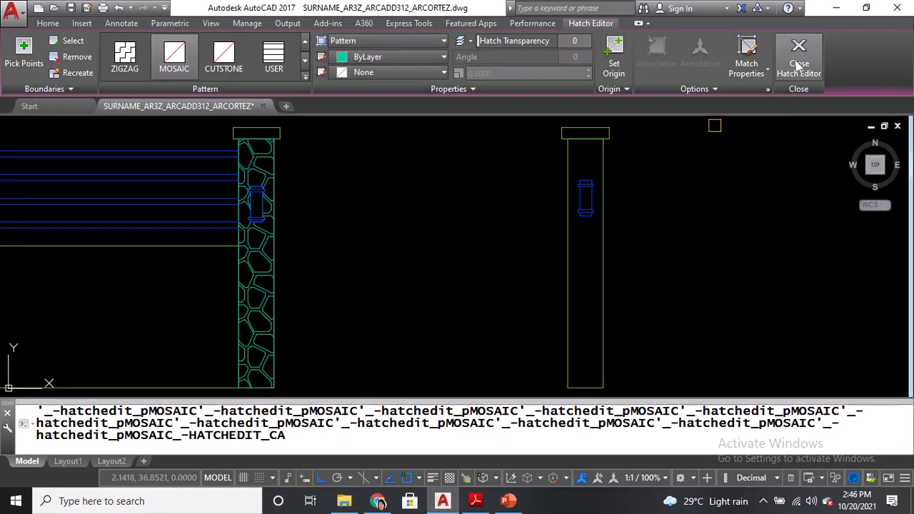
mouse_move(364, 14)
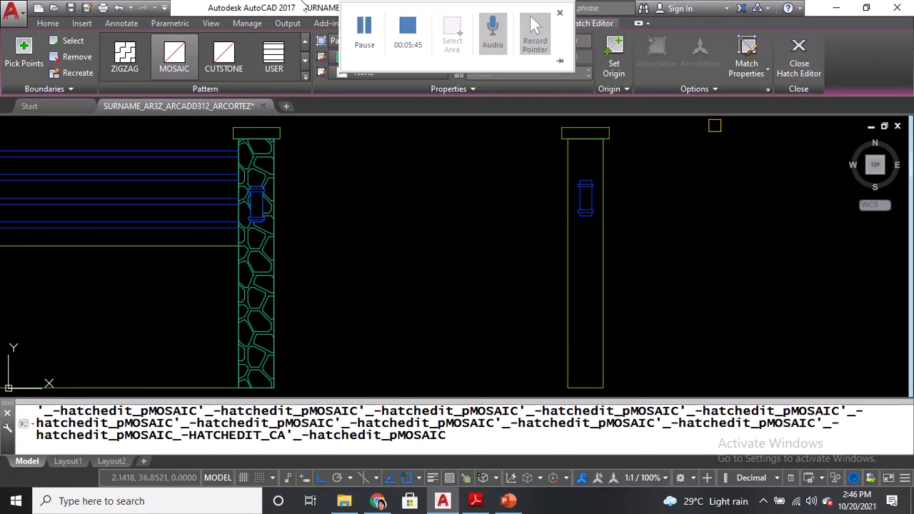
click(363, 32)
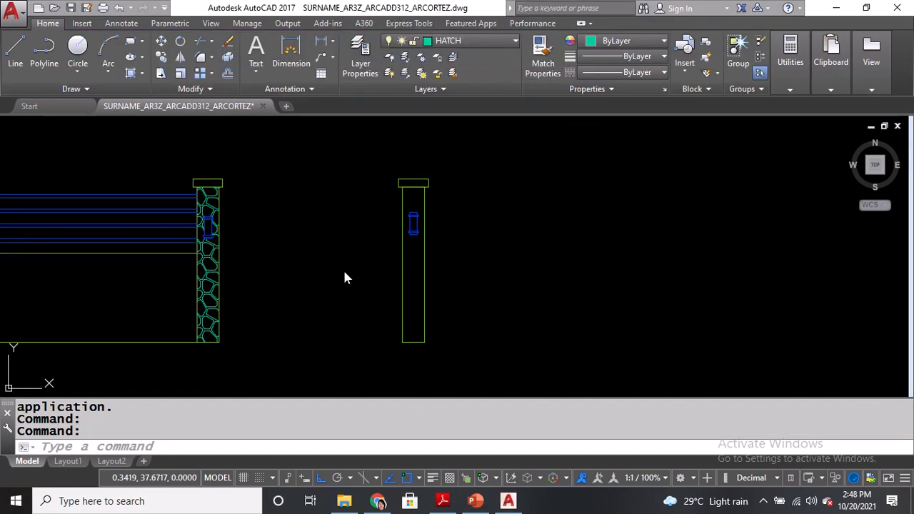
Locate the mosaic pattern in Acad.pat through DesignCenter and start a hatch with it.
middle_drag(322, 316, 340, 353)
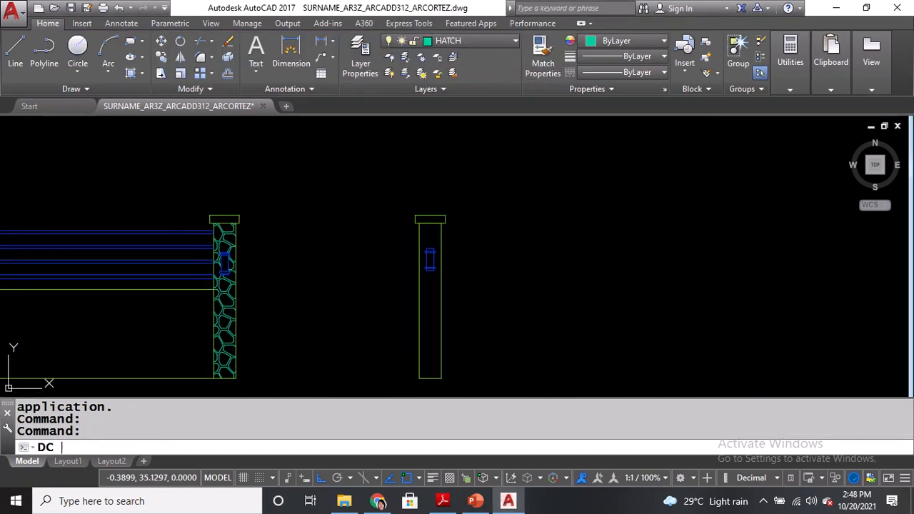
key(Return)
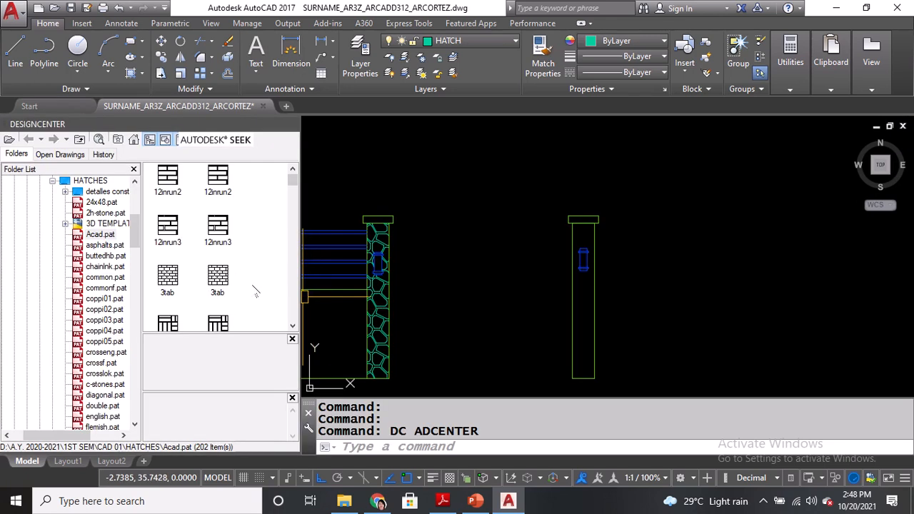
click(292, 325)
click(293, 325)
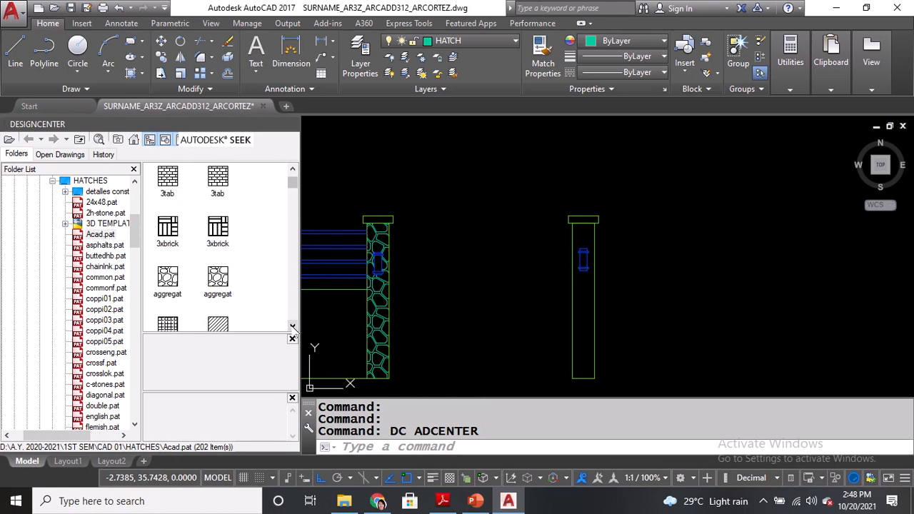
click(292, 326)
click(293, 326)
click(292, 326)
click(293, 326)
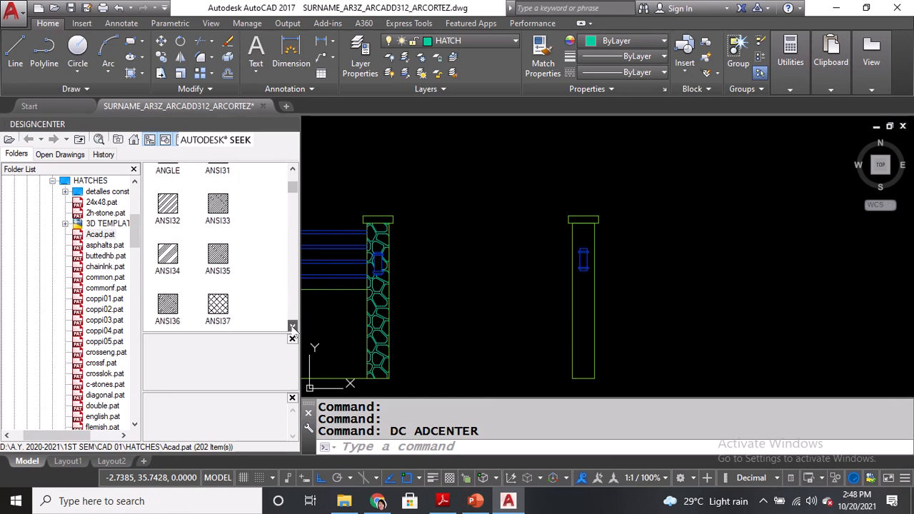
click(293, 326)
click(292, 326)
click(292, 326)
click(292, 327)
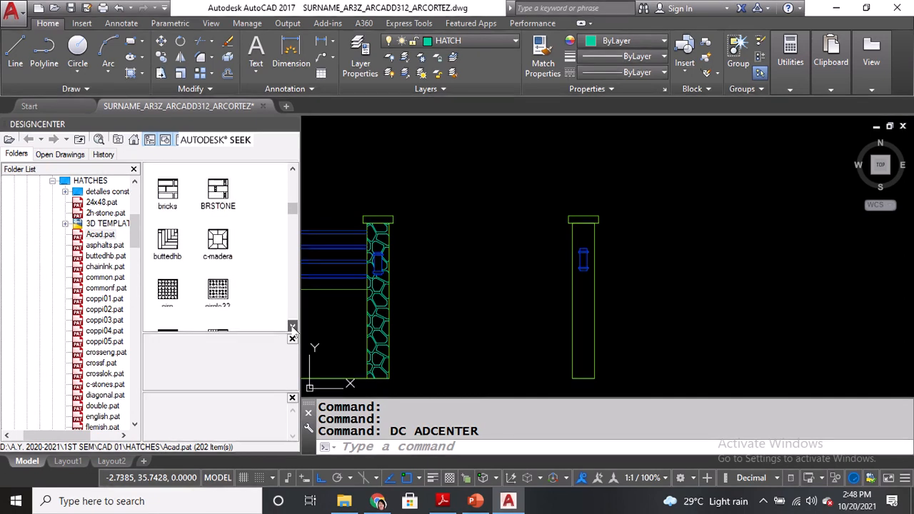
click(293, 326)
click(293, 326)
click(293, 327)
click(293, 326)
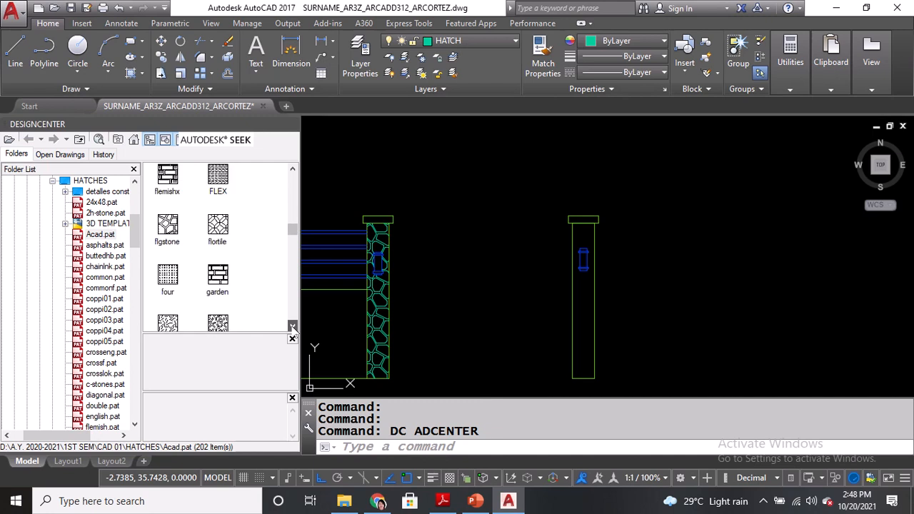
click(293, 326)
scroll(271, 294, down, 10)
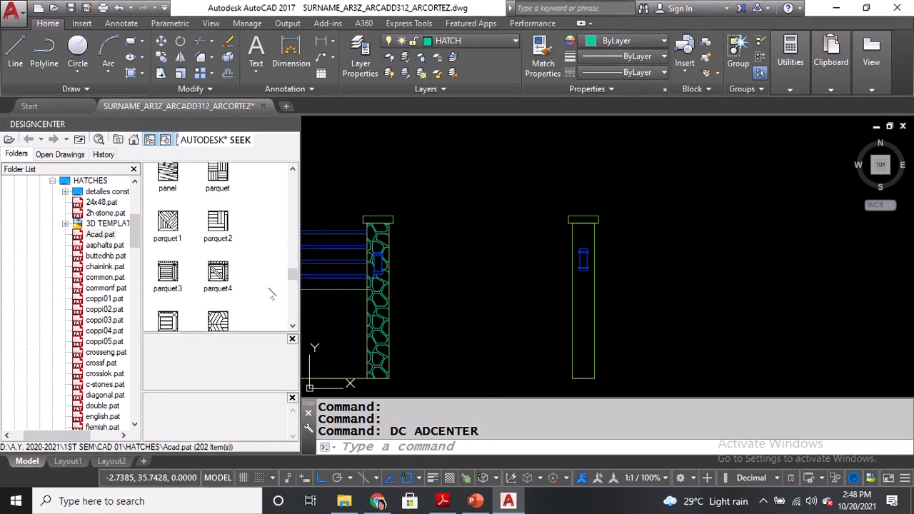
scroll(271, 294, up, 5)
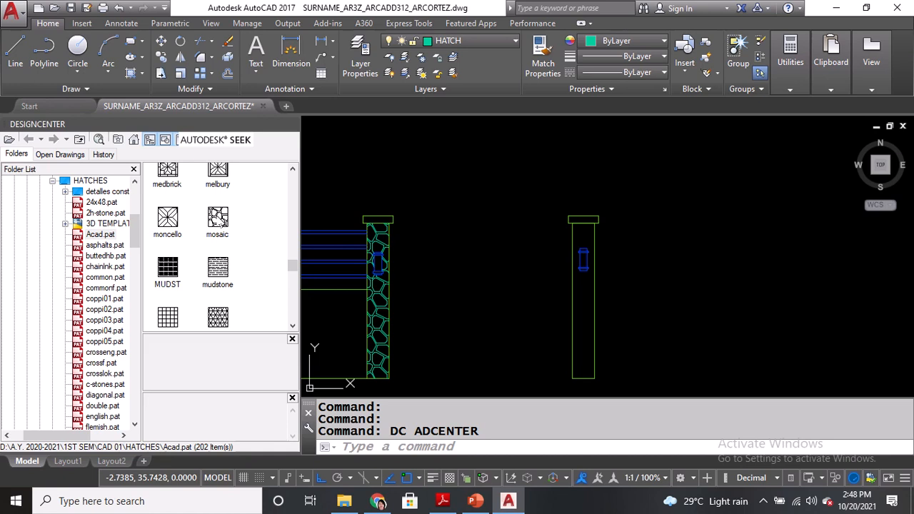
double_click(227, 229)
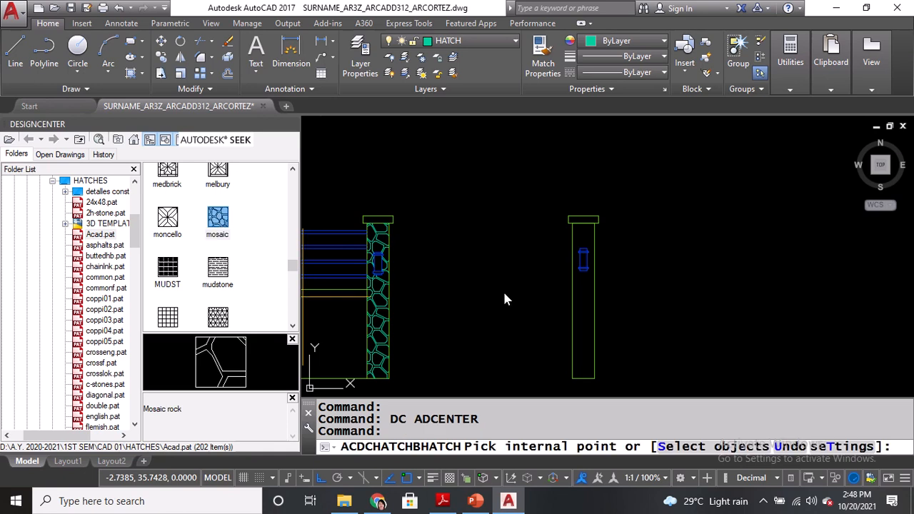
Fill the new post around its fixture with the mosaic hatch at a scale of 0.5.
middle_drag(528, 311, 467, 289)
click(523, 280)
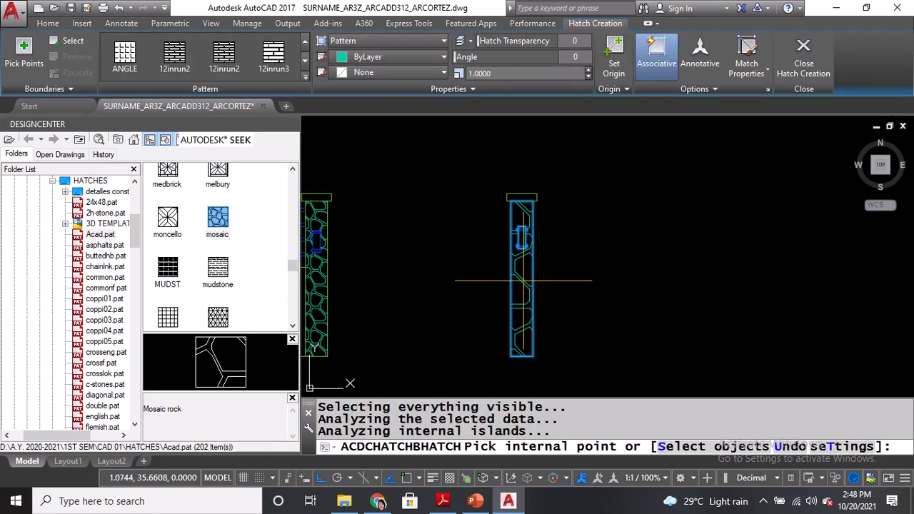
middle_drag(523, 280, 541, 280)
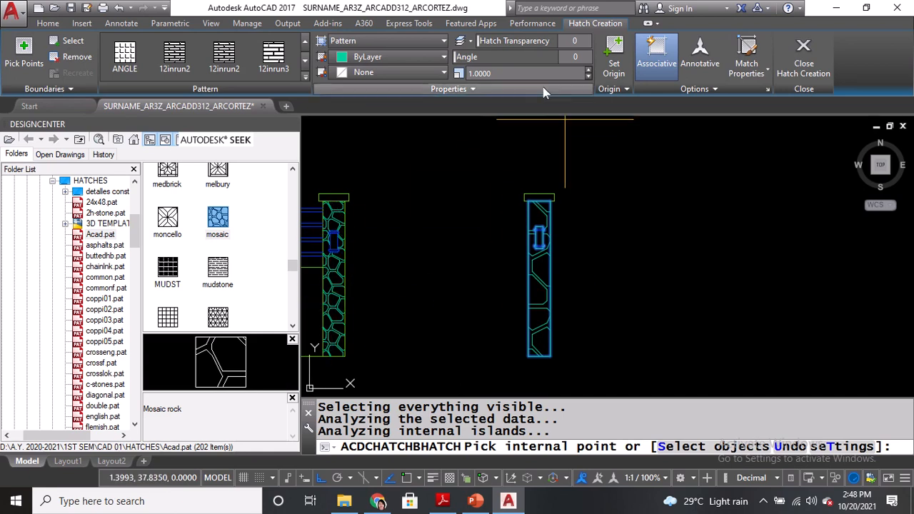
click(467, 73)
text(0.5)
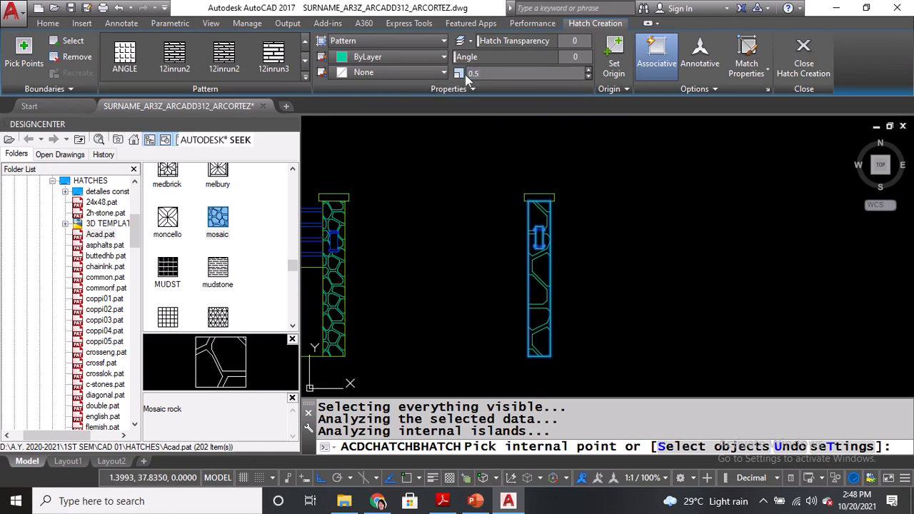
key(Return)
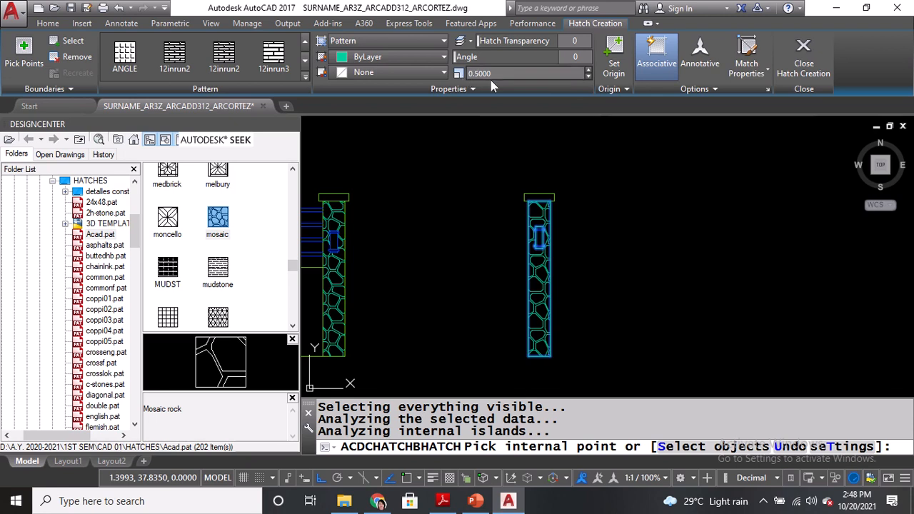
click(804, 65)
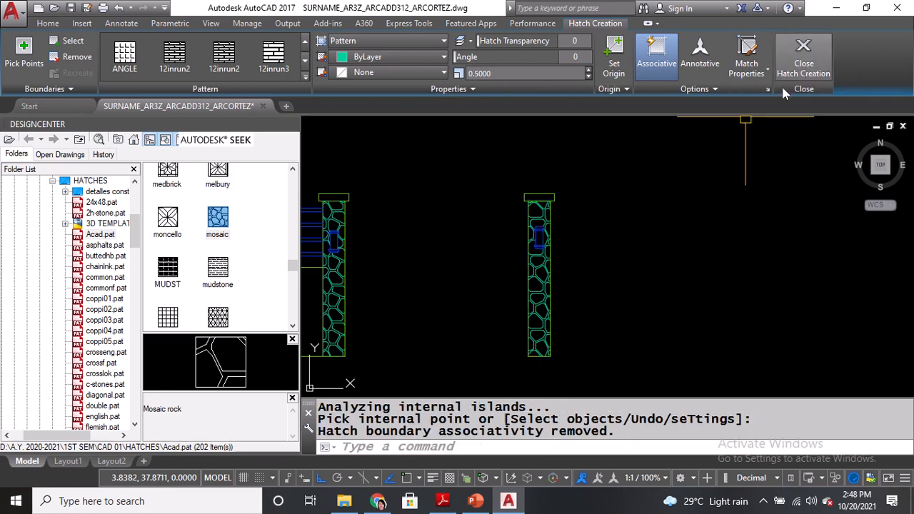
Save the drawing and close DesignCenter.
key(ctrl+s)
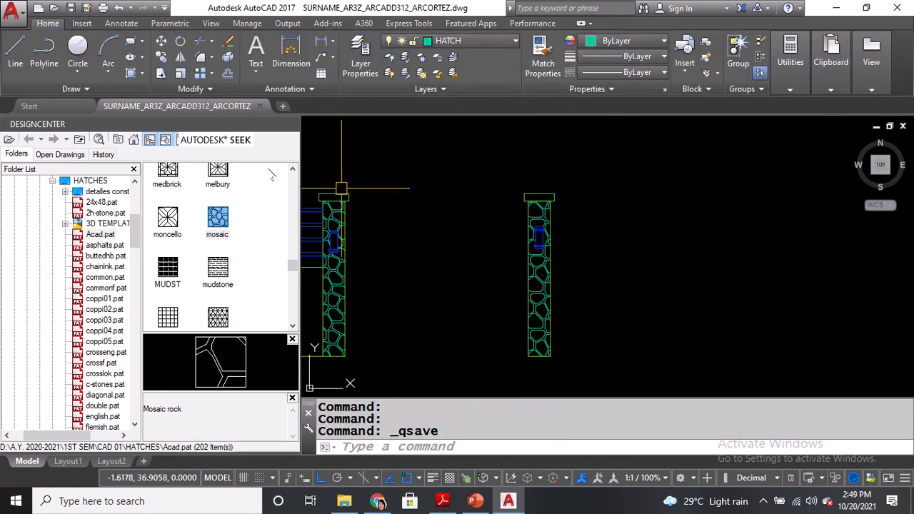
click(291, 125)
middle_drag(194, 221, 342, 221)
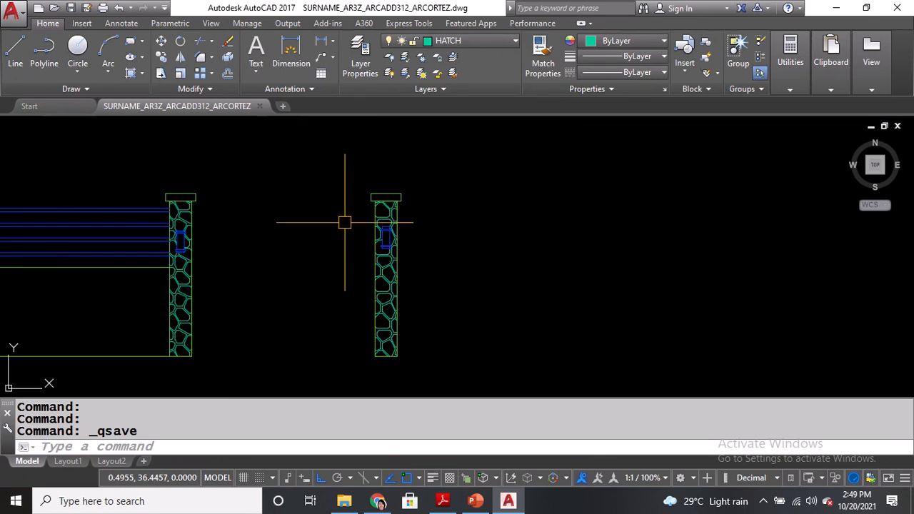
Copy the finished hatched post beneath the other three columns of the second plan, using the plan's column midpoints for alignment.
scroll(407, 251, down, 3)
middle_drag(422, 253, 424, 302)
text(C)
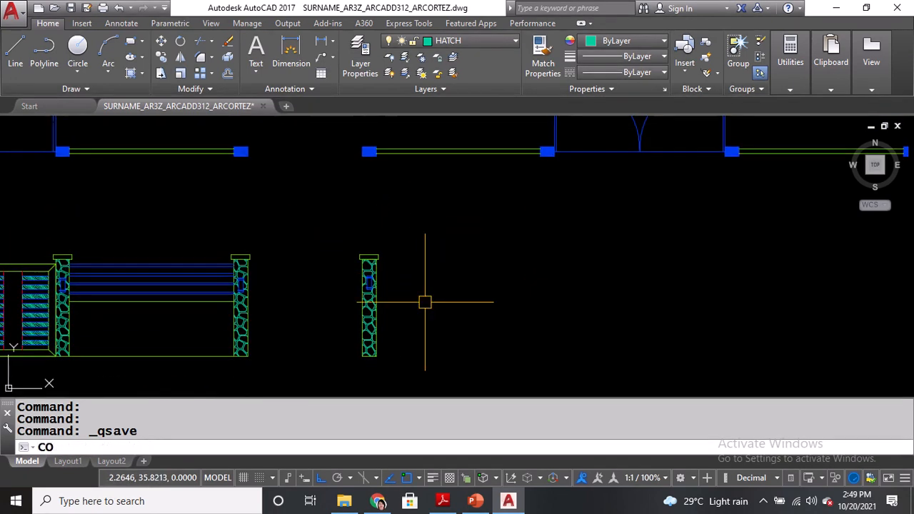
text(O)
key(Return)
click(350, 241)
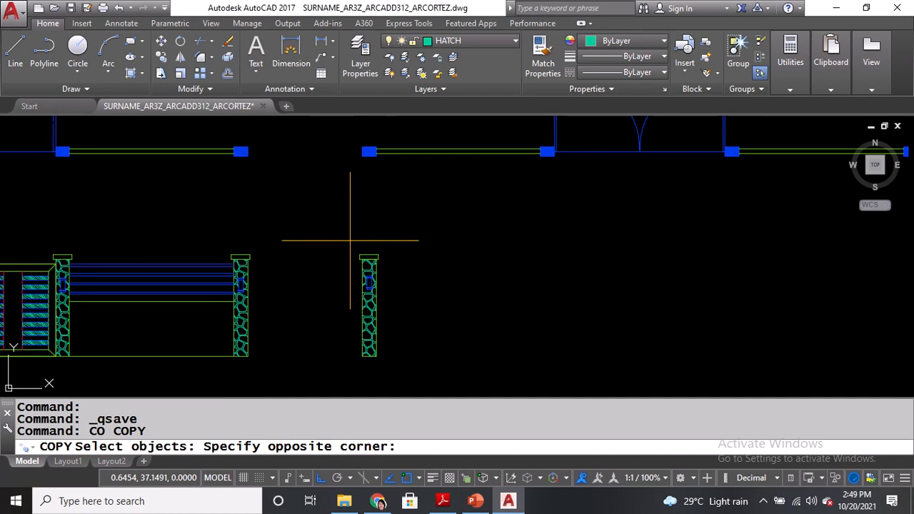
click(401, 376)
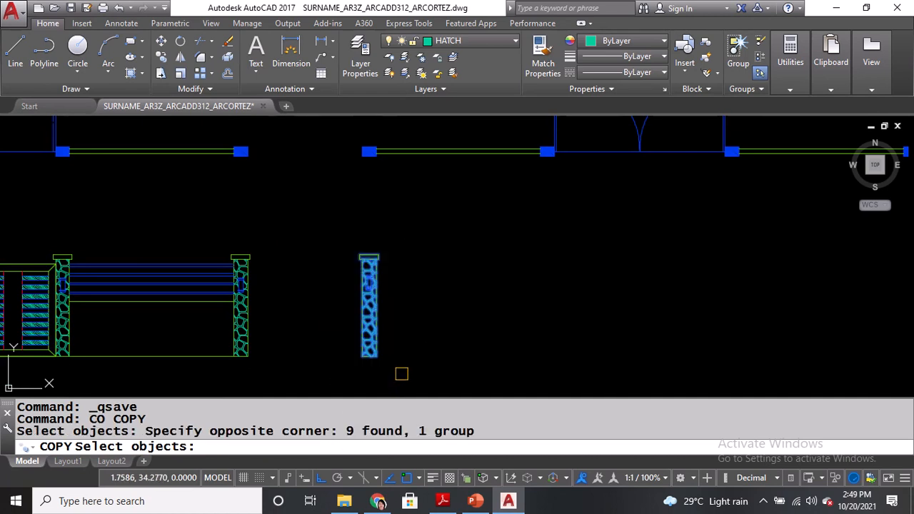
key(Return)
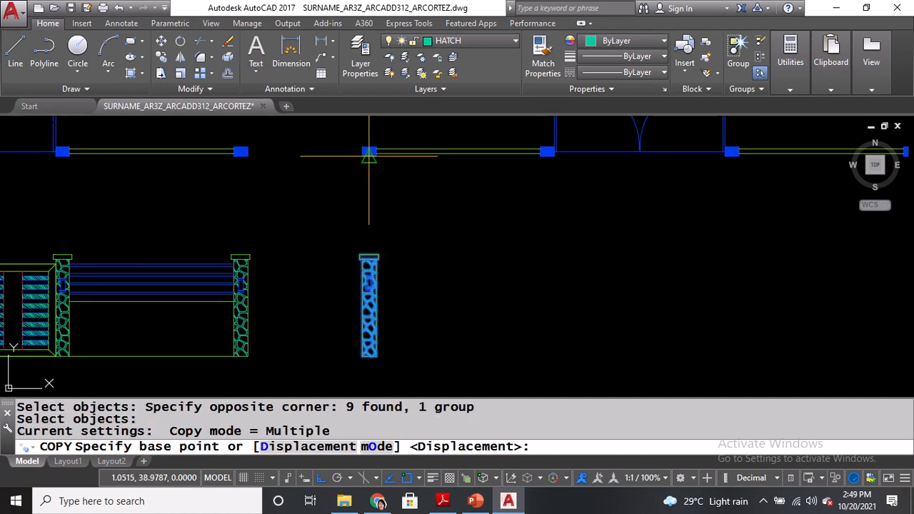
key(ctrl)
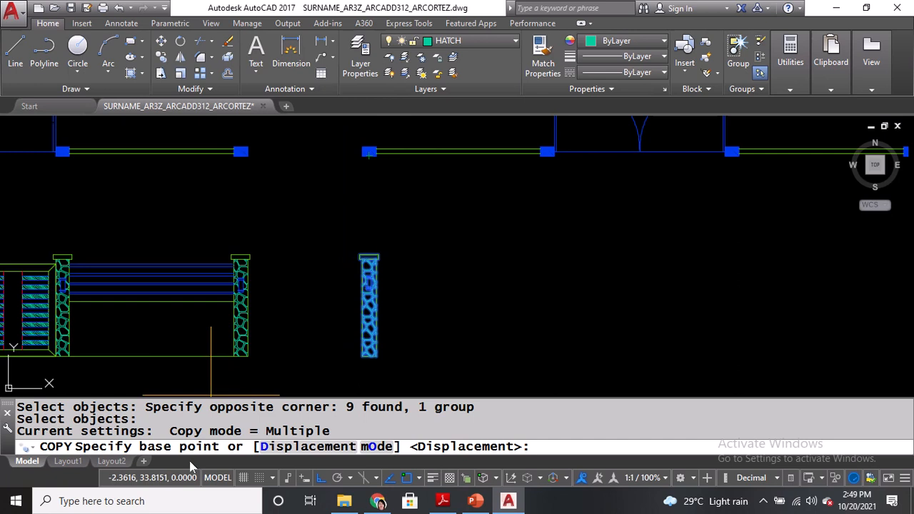
key(ctrl)
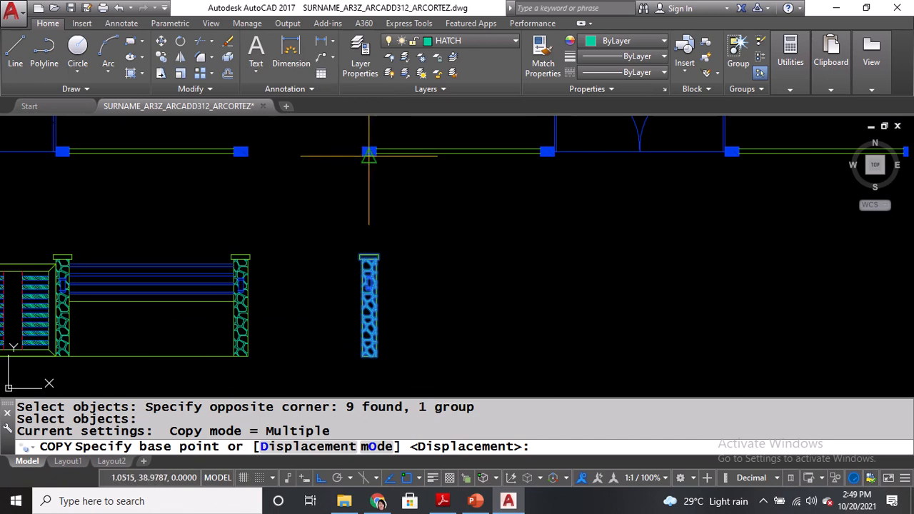
click(368, 152)
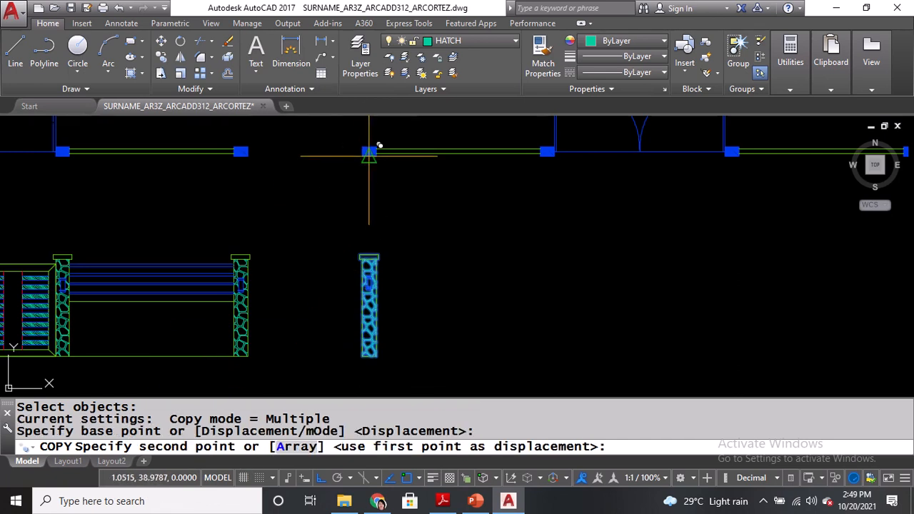
click(546, 154)
middle_drag(595, 183, 449, 168)
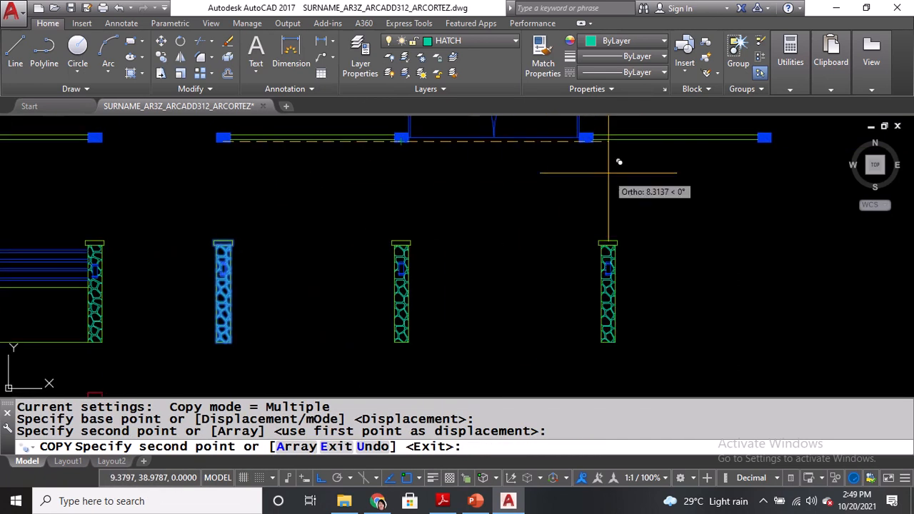
key(ctrl)
click(585, 141)
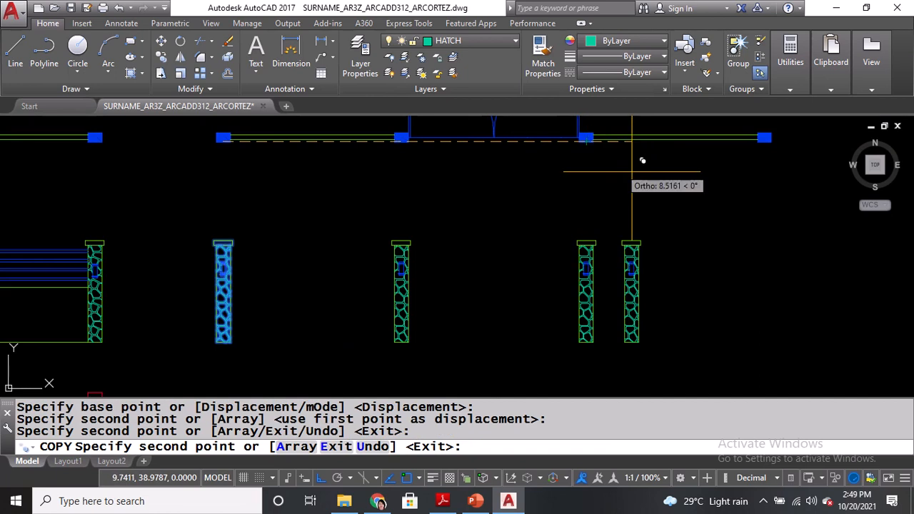
click(763, 140)
key(Return)
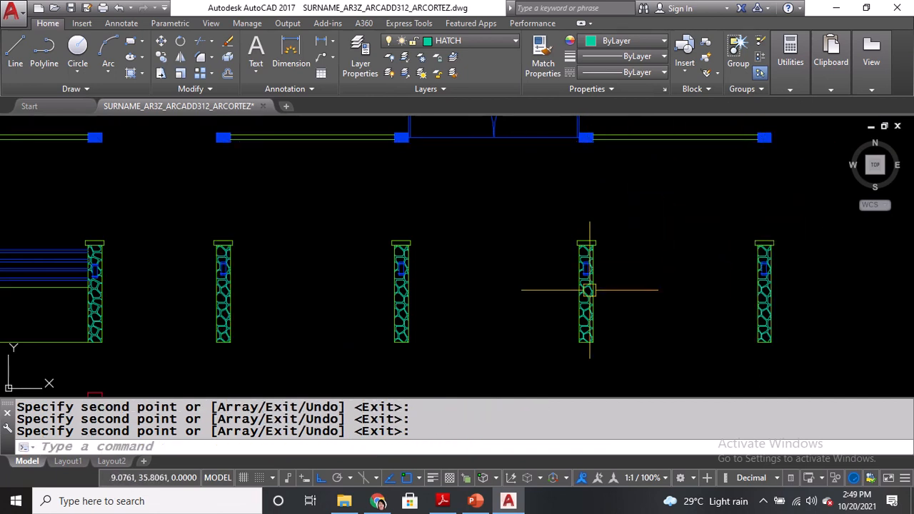
Measure the height of the low wall between the first two posts of the reference elevation.
middle_drag(585, 285, 758, 286)
middle_drag(461, 285, 714, 283)
middle_drag(27, 233, 132, 224)
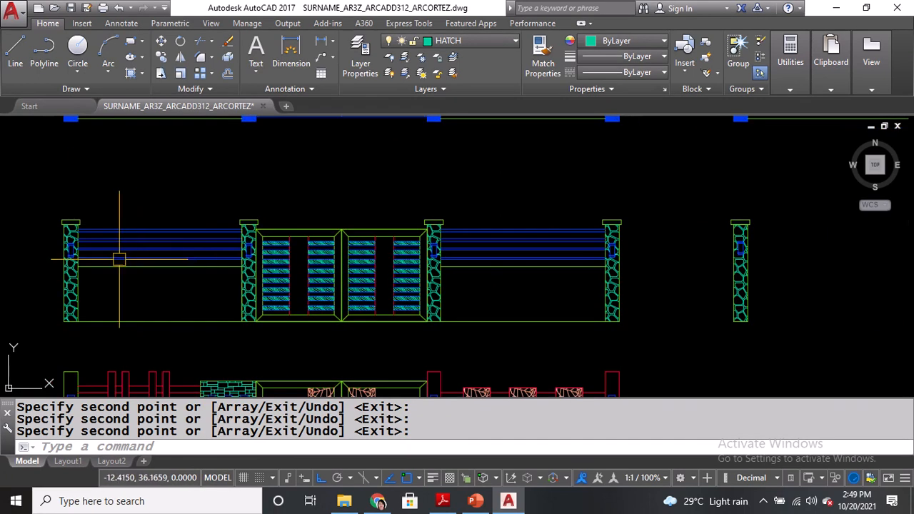
text(DI)
key(Return)
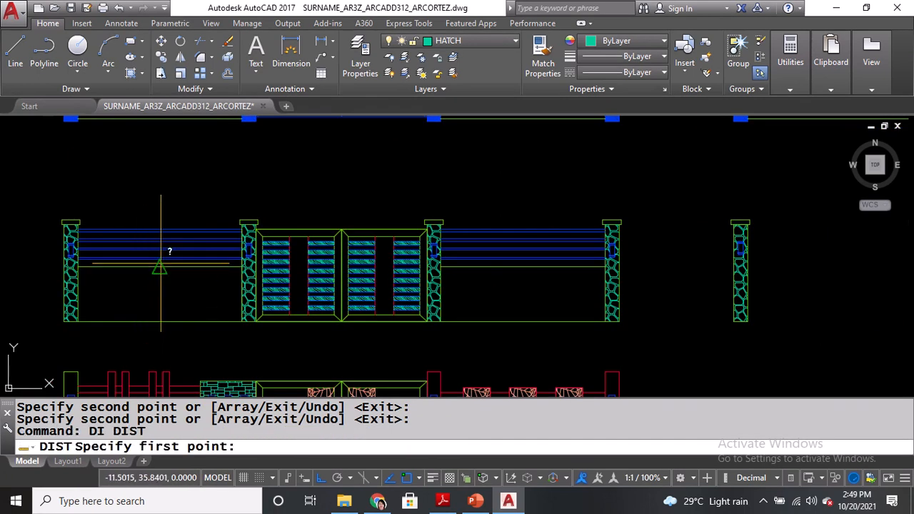
click(160, 265)
click(160, 321)
Make AR-05 the current layer and draw a base line from the first new post's outer base corner to the last post's outer base corner.
mouse_move(507, 319)
middle_down()
mouse_move(177, 317)
mouse_move(45, 326)
middle_up()
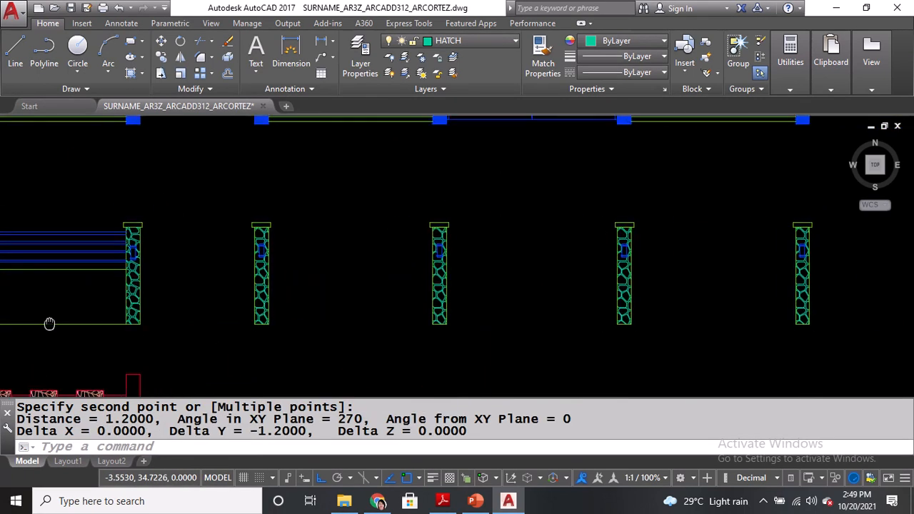
click(483, 42)
click(464, 137)
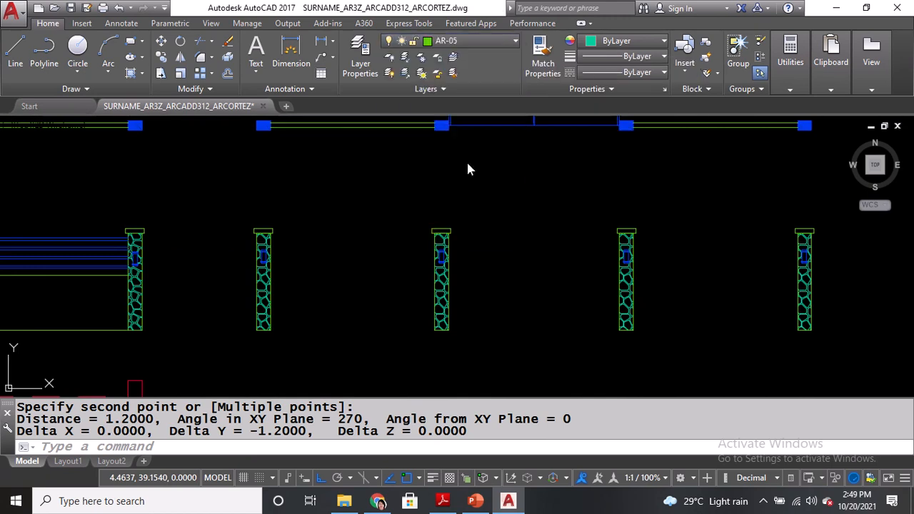
key(Return)
key(Escape)
text(l)
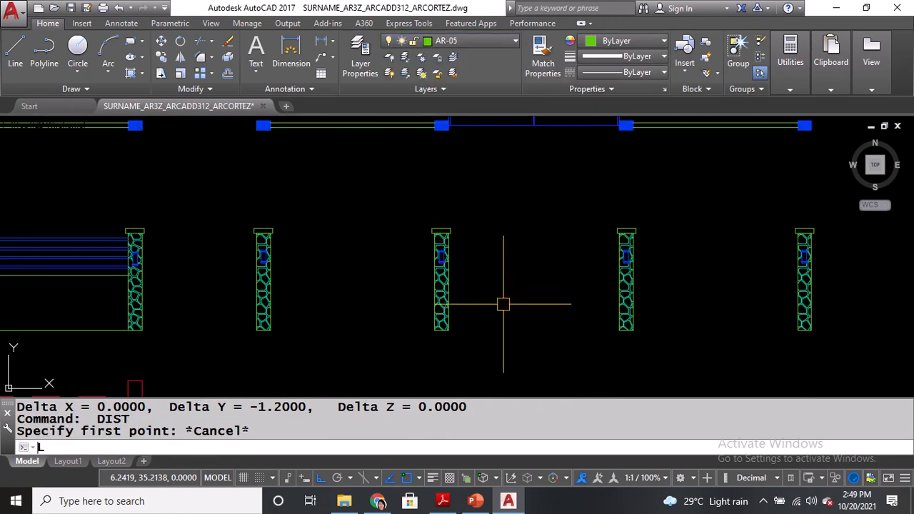
key(Return)
click(256, 330)
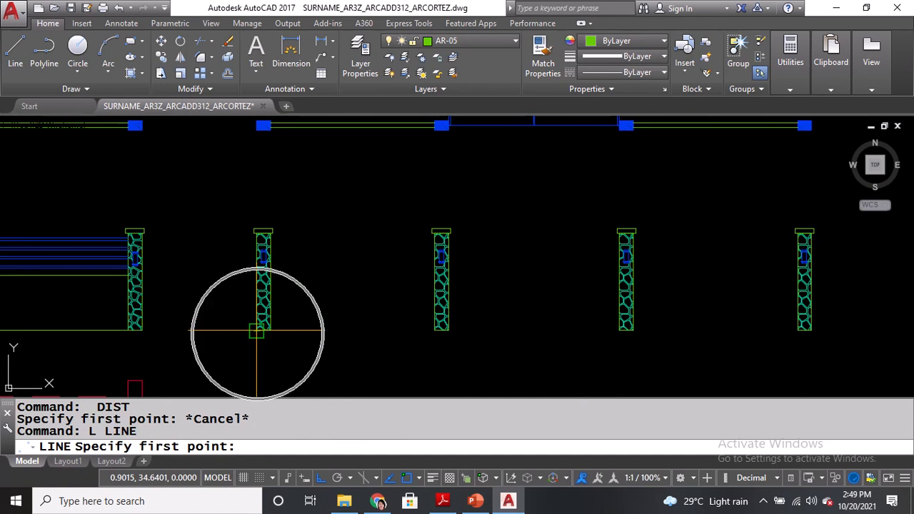
click(810, 330)
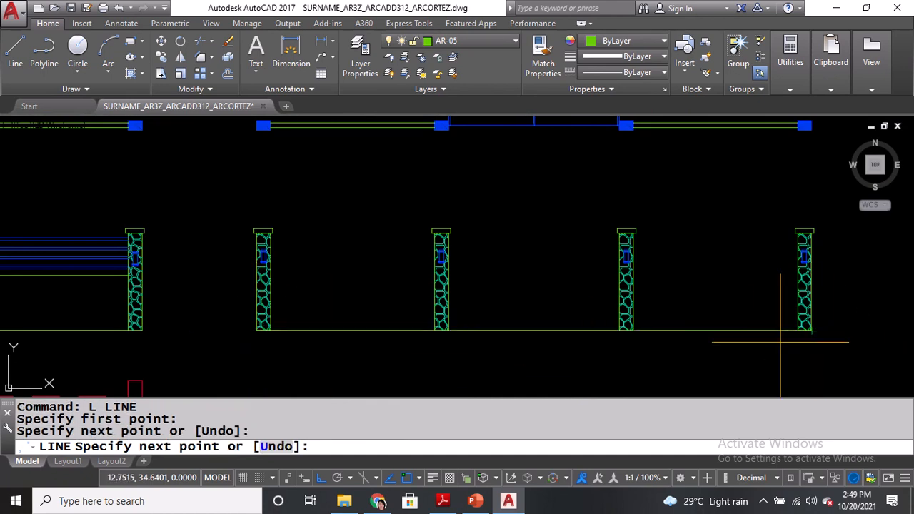
key(Return)
Offset the new base line 1.2 upward to form the top of the low wall.
text(o)
key(Return)
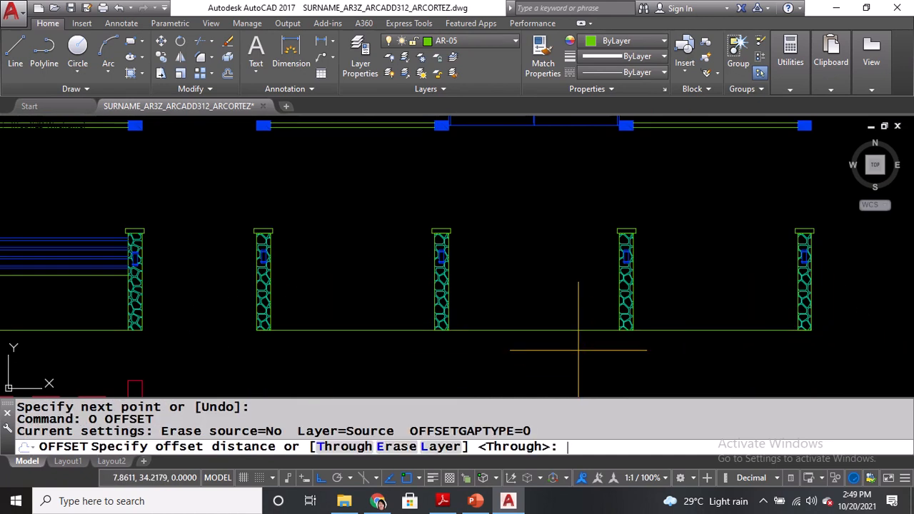
text(1.2)
key(Return)
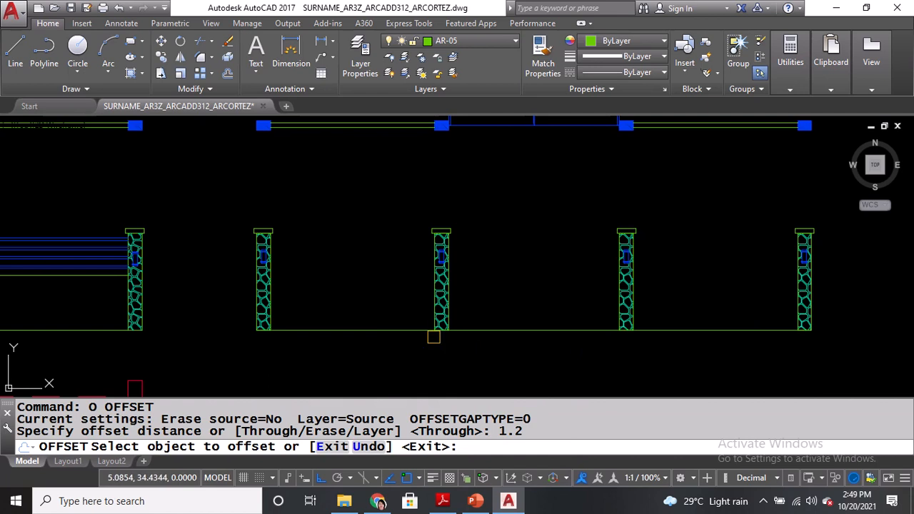
click(393, 330)
click(383, 270)
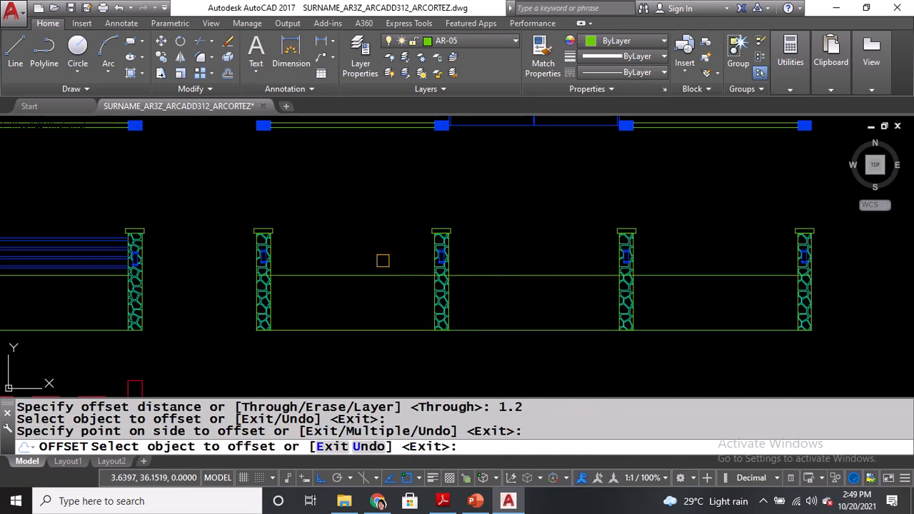
key(Return)
Shorten the low wall's top line so it spans only between the facing sides of the first two new posts.
click(418, 275)
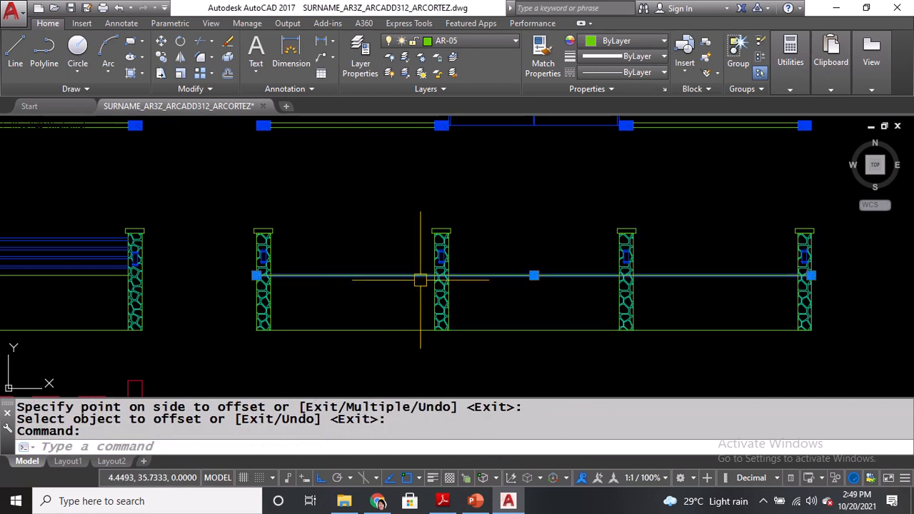
click(810, 275)
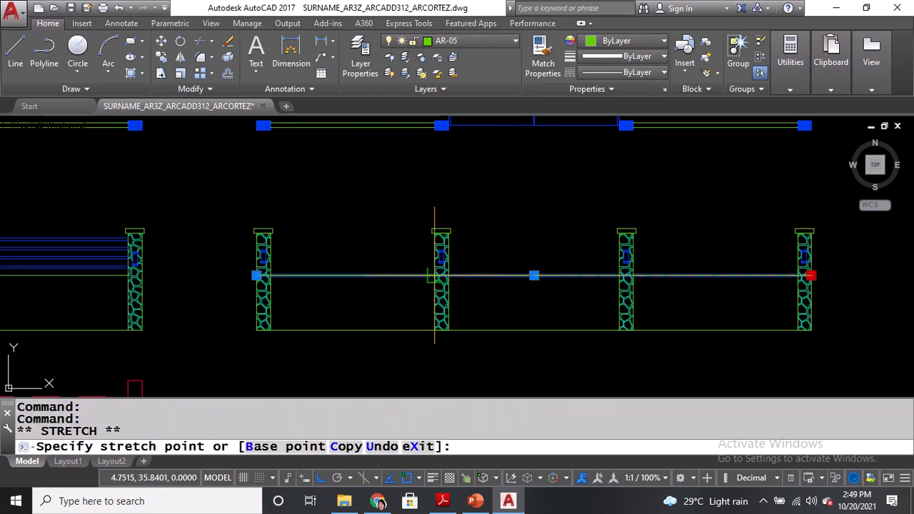
key(ctrl)
click(434, 276)
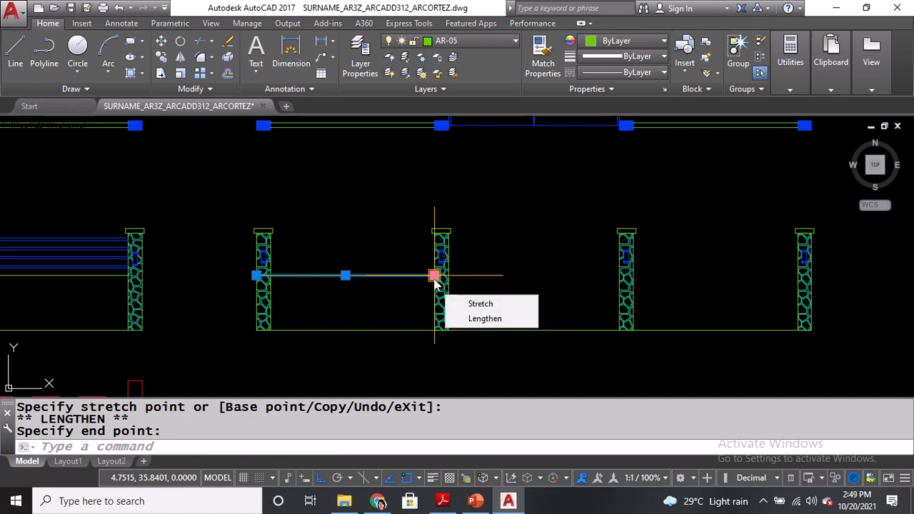
scroll(244, 288, up, 4)
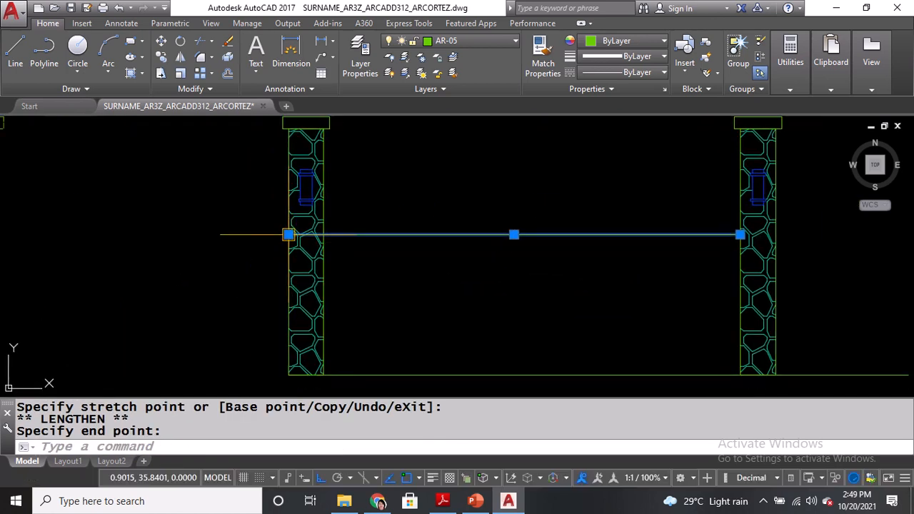
click(287, 235)
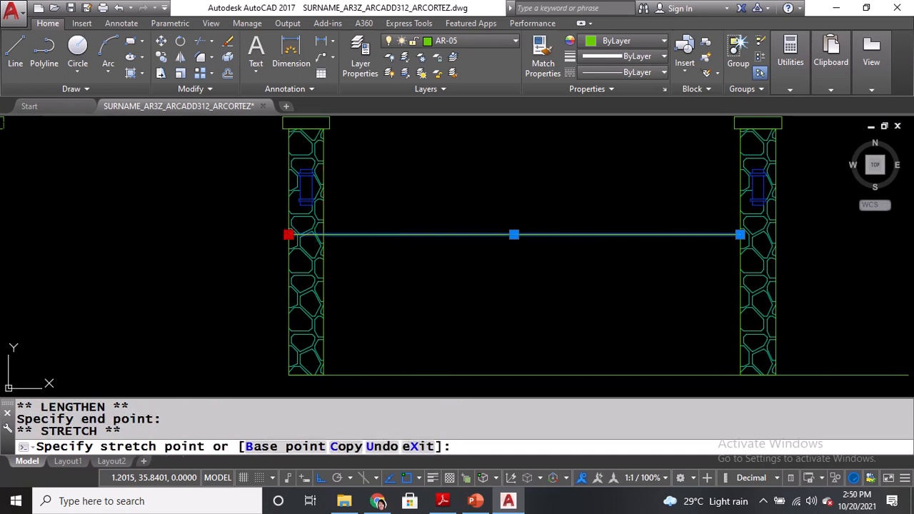
key(Escape)
key(Escape)
Measure the gap between the reference fence's lowest rail and the top of its low wall.
scroll(457, 246, down, 2)
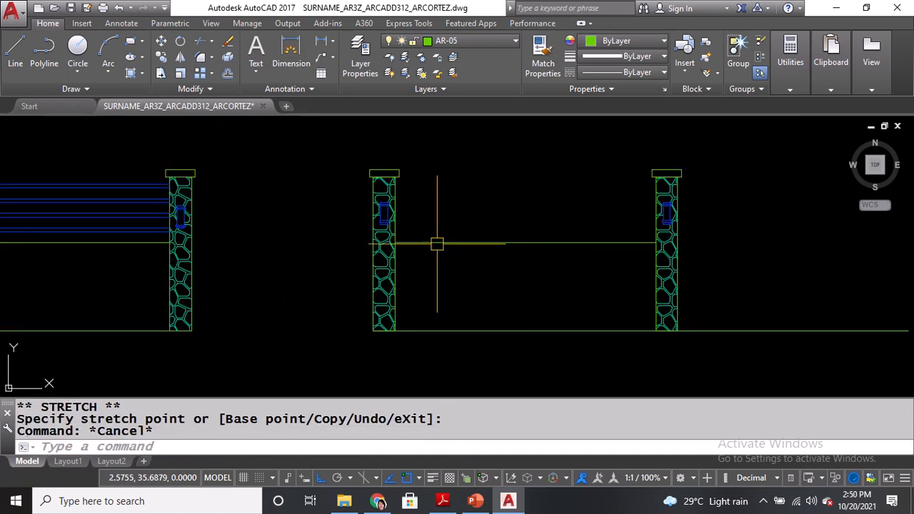
text(DI)
key(Return)
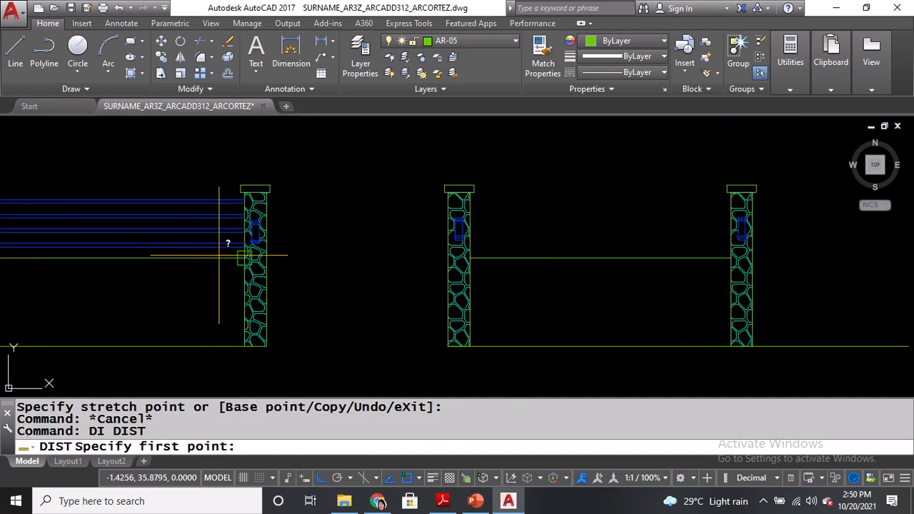
scroll(118, 243, up, 2)
click(129, 264)
click(128, 266)
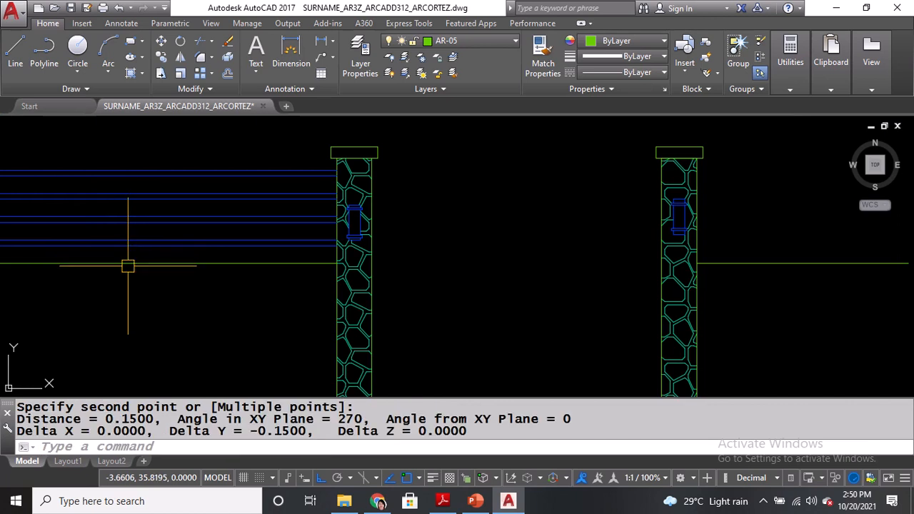
Offset the new wall's top line 0.15 upward to form the lower edge of the first rail.
middle_drag(731, 265, 496, 271)
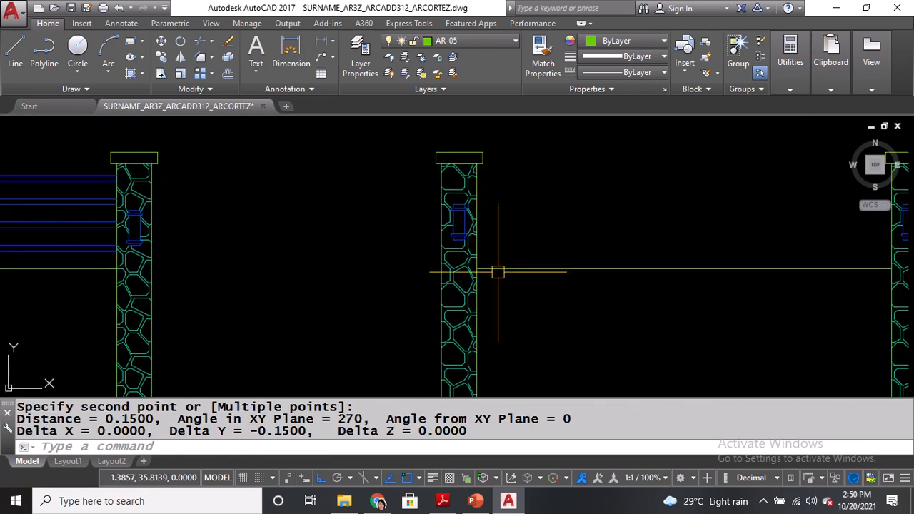
text(O)
key(Return)
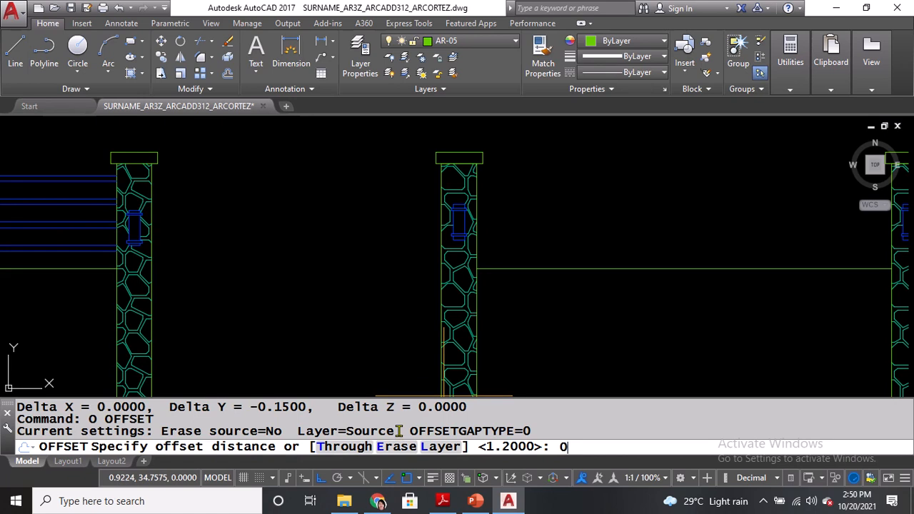
key(Return)
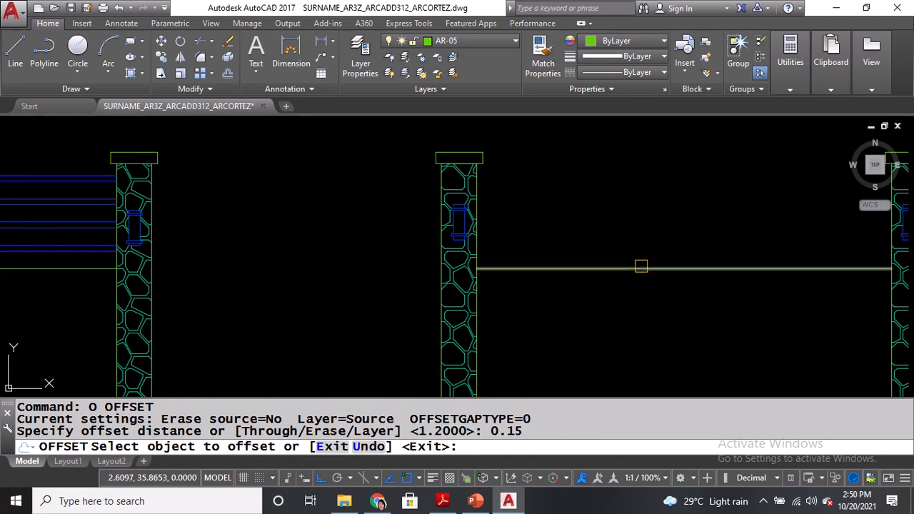
click(640, 269)
click(643, 235)
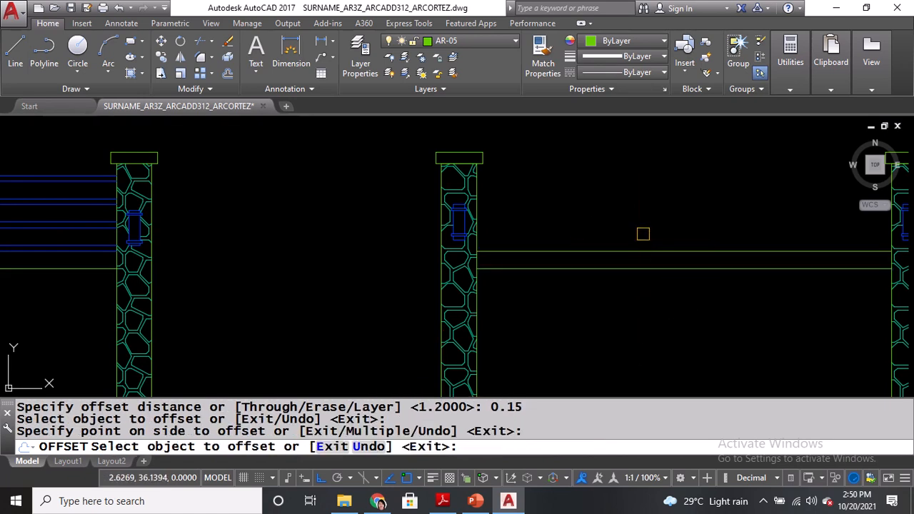
key(Return)
Measure the thickness of the lowest rail in the reference fence.
text(DI)
key(Return)
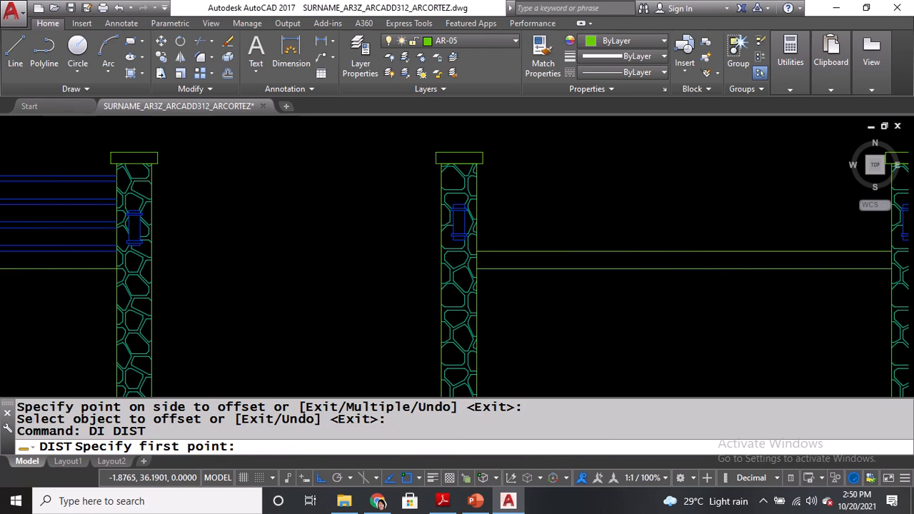
scroll(107, 236, up, 2)
click(156, 264)
click(156, 253)
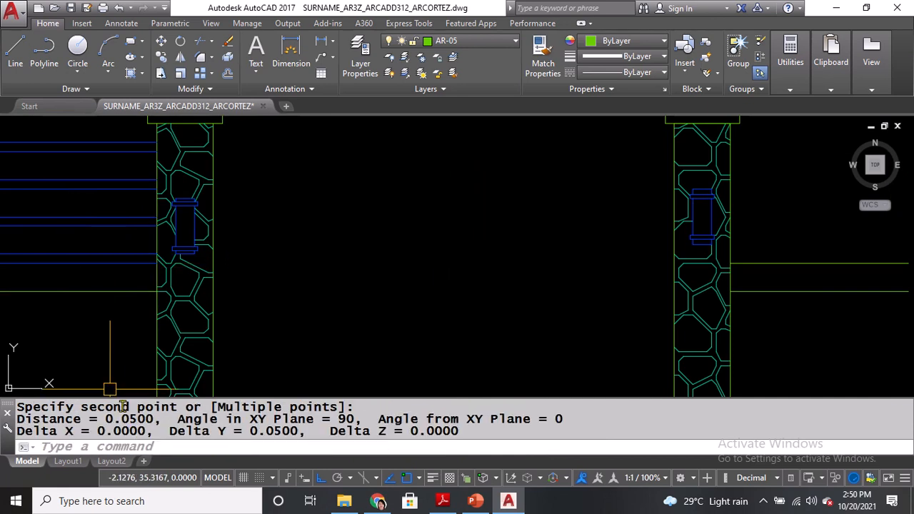
scroll(107, 335, down, 2)
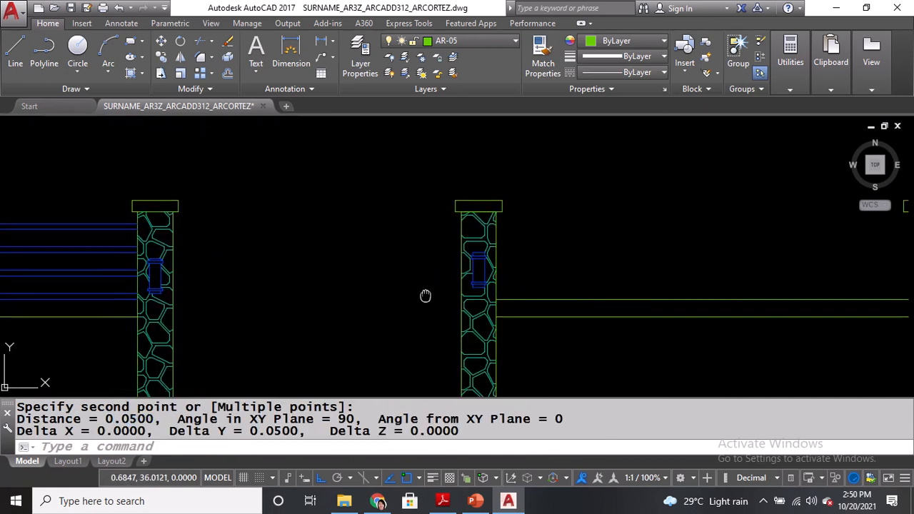
Offset the first new rail's lower edge 0.05 upward to form its upper edge between the first two new posts.
middle_drag(424, 295, 292, 306)
text(O)
key(Return)
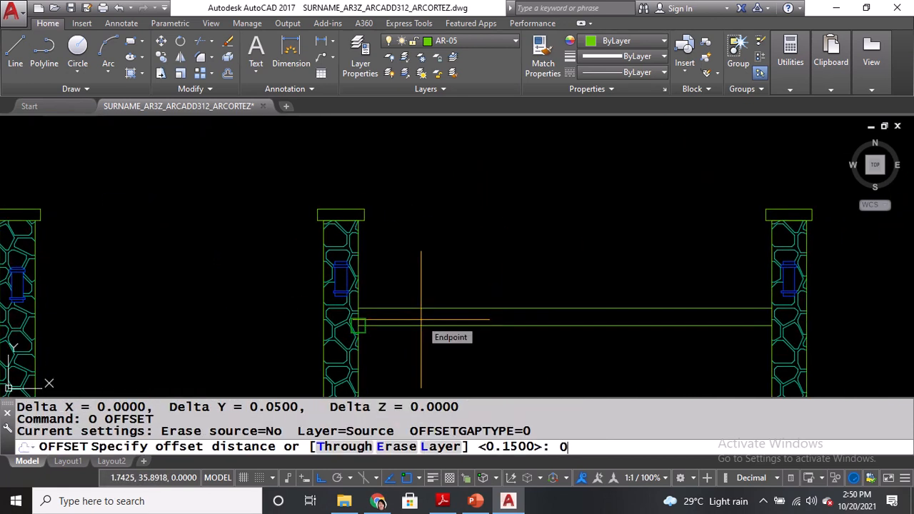
text(0.05)
key(Return)
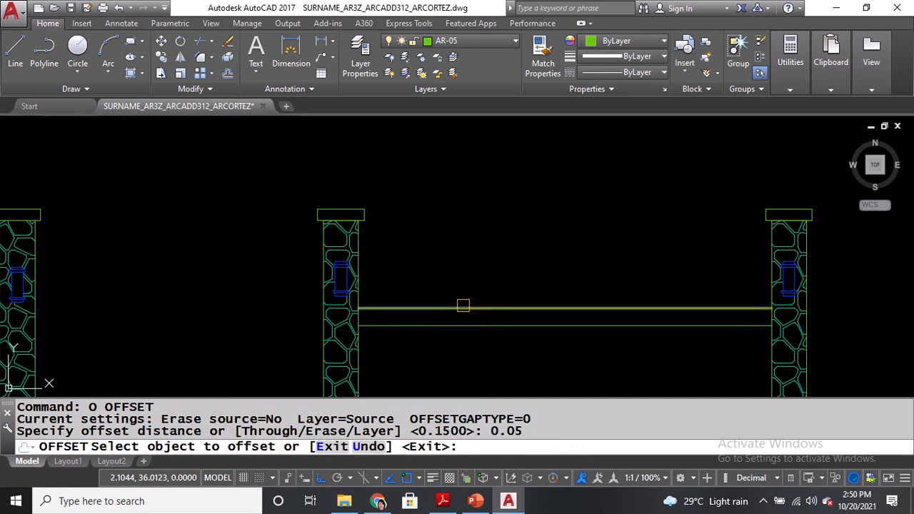
click(464, 308)
click(470, 262)
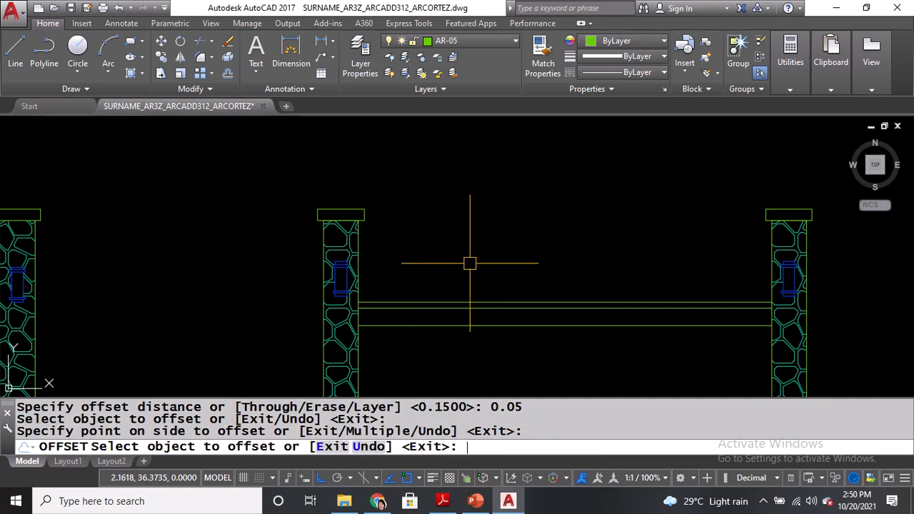
key(Return)
Move both edge lines of the first new rail to layer AR-02.
click(476, 302)
click(477, 306)
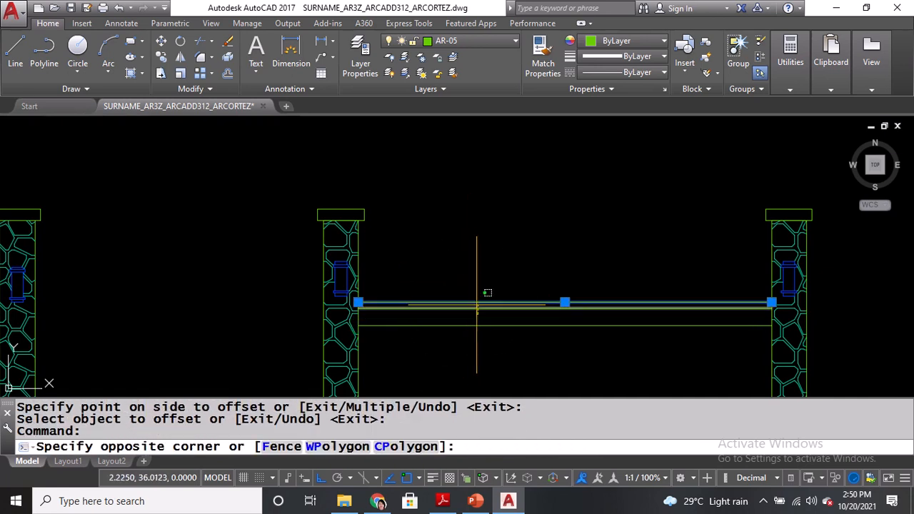
click(476, 303)
key(ctrl)
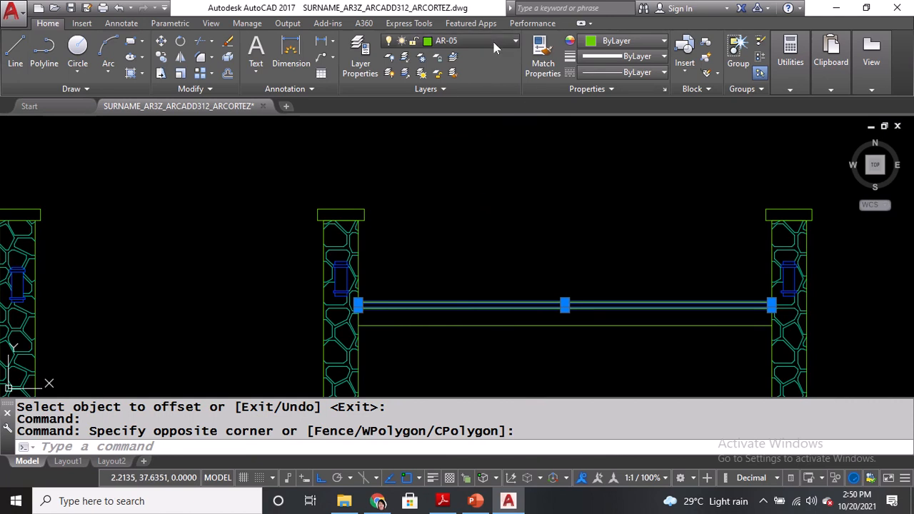
click(492, 41)
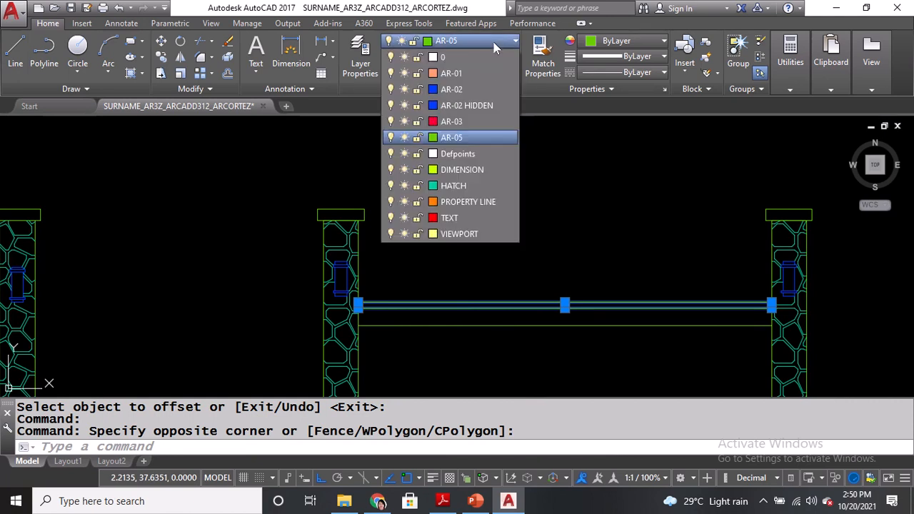
click(471, 89)
key(Escape)
Measure the vertical spacing between the two lowest rails of the reference fence.
middle_drag(459, 235, 685, 253)
key(Return)
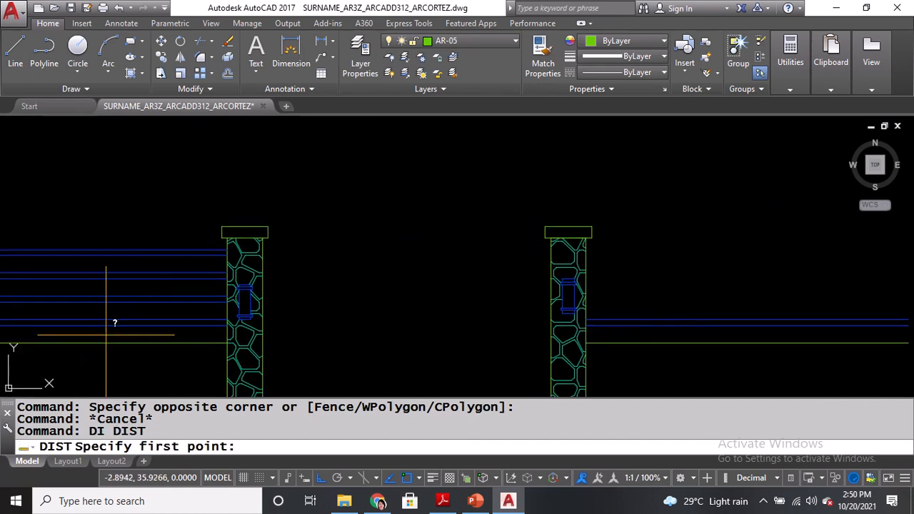
middle_drag(104, 335, 183, 326)
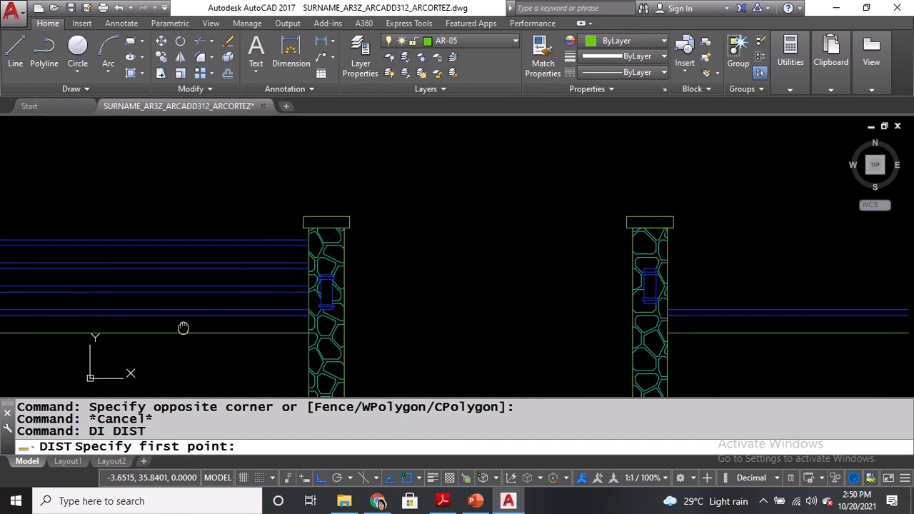
click(102, 315)
click(112, 316)
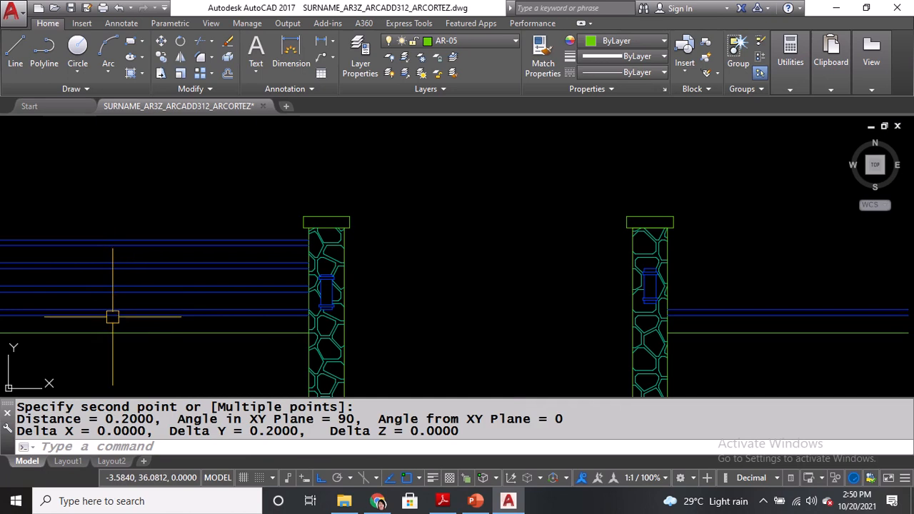
drag(96, 411, 163, 420)
Copy the first new rail's two lines straight up at 0.2, 0.4 and 0.6 to form three more rails.
scroll(191, 279, down, 2)
middle_drag(661, 287, 552, 289)
text(O)
key(Return)
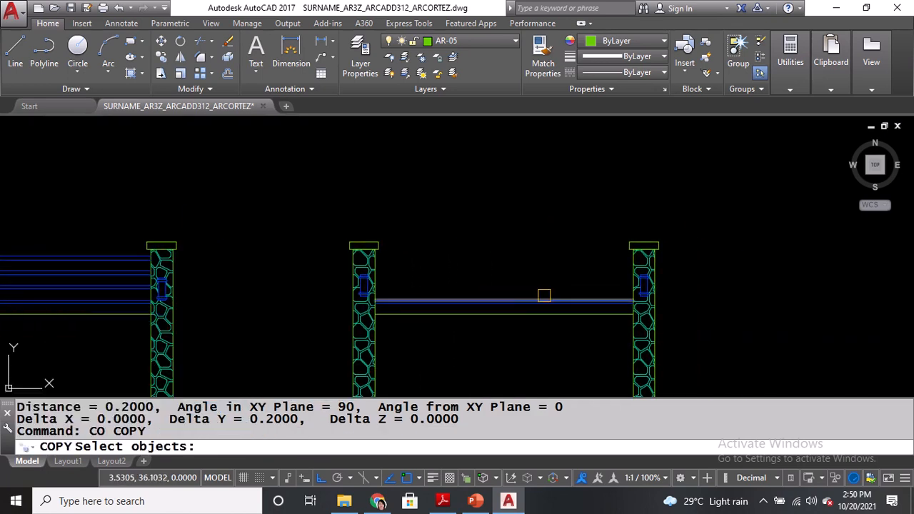
click(540, 305)
click(491, 311)
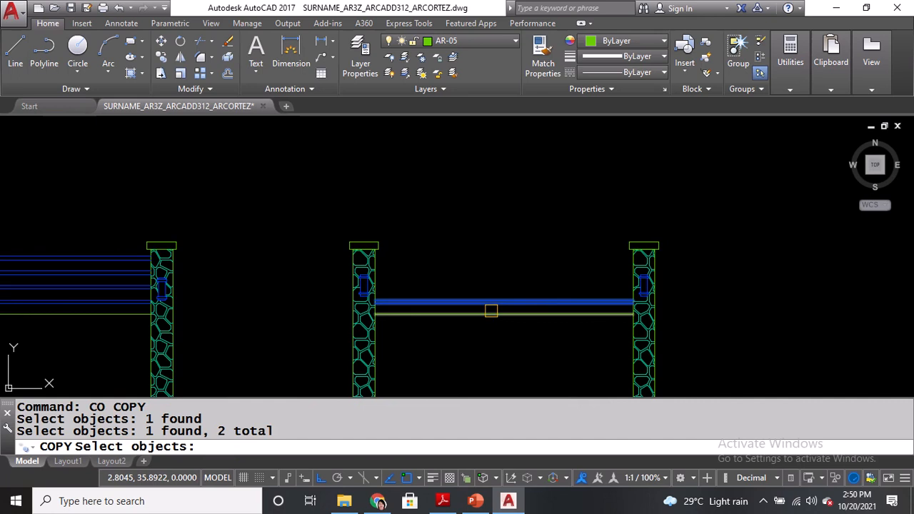
right_click(491, 311)
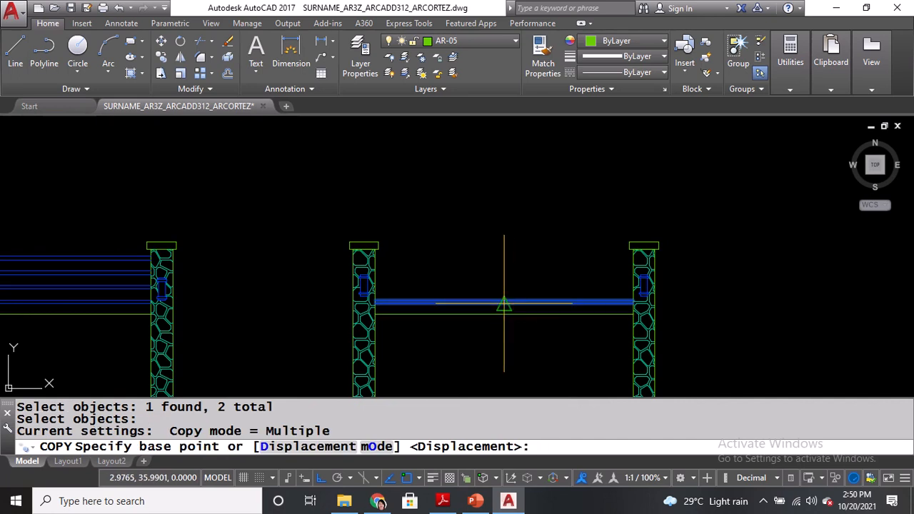
click(504, 303)
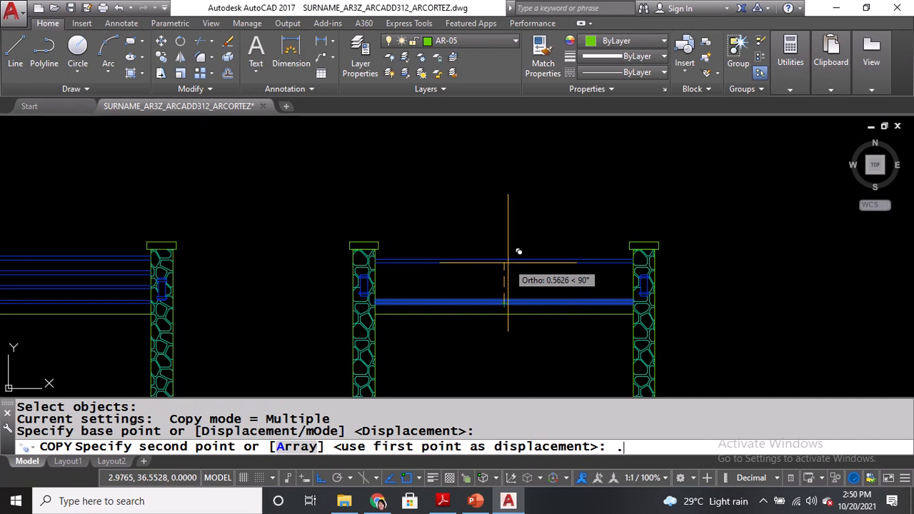
key(Return)
text(.)
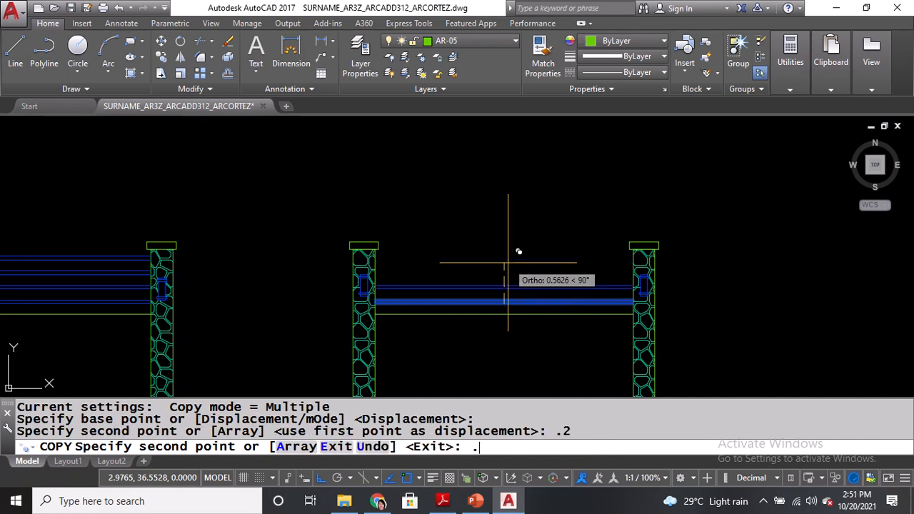
text(4)
key(Return)
text(.)
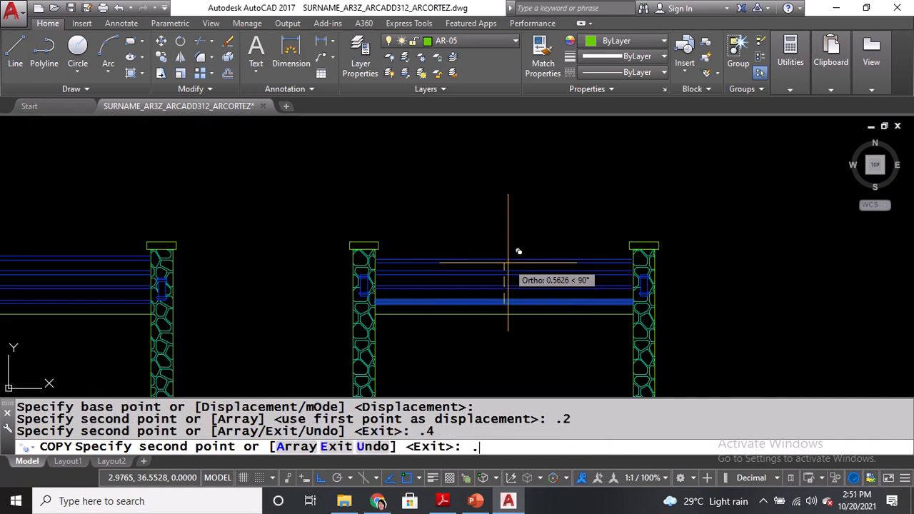
text(6)
key(Return)
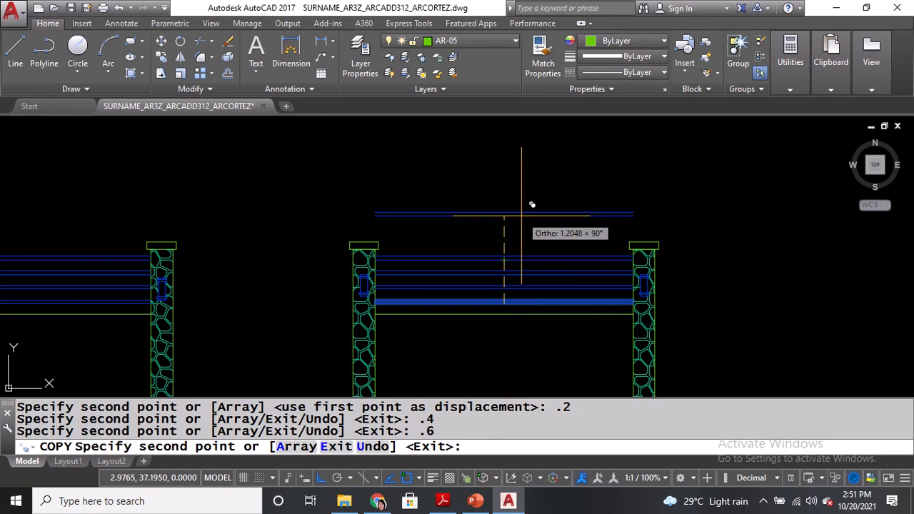
key(Return)
Mirror the new wall top and all rails into the bay between the last two posts about the gate opening's vertical centerline, keeping the originals.
scroll(465, 214, down, 2)
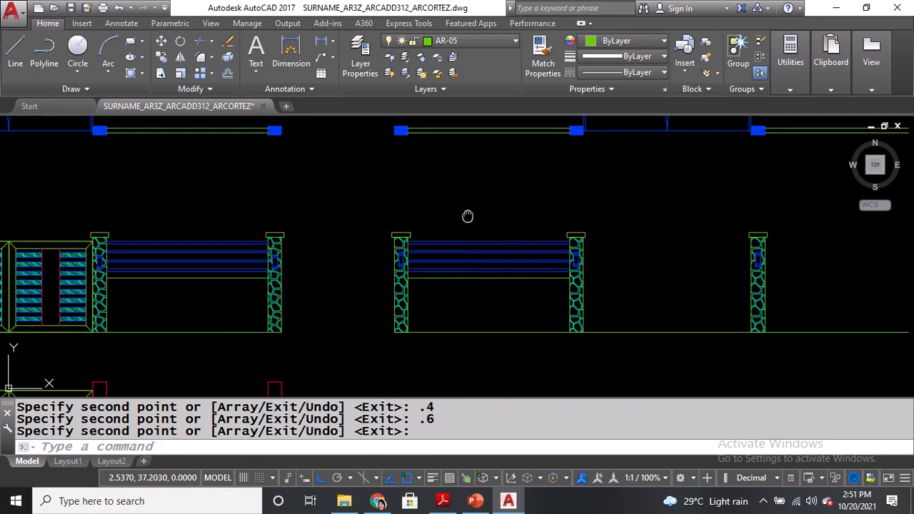
middle_drag(468, 216, 417, 223)
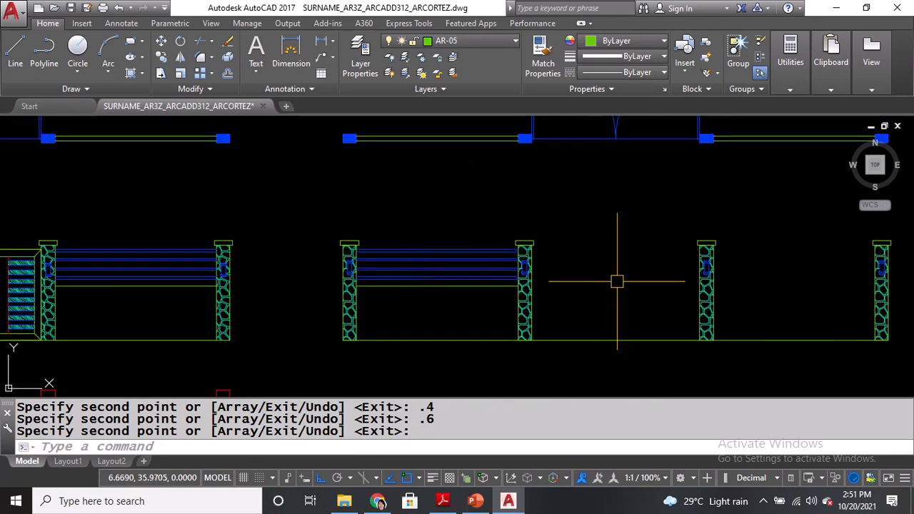
text(MI)
key(Return)
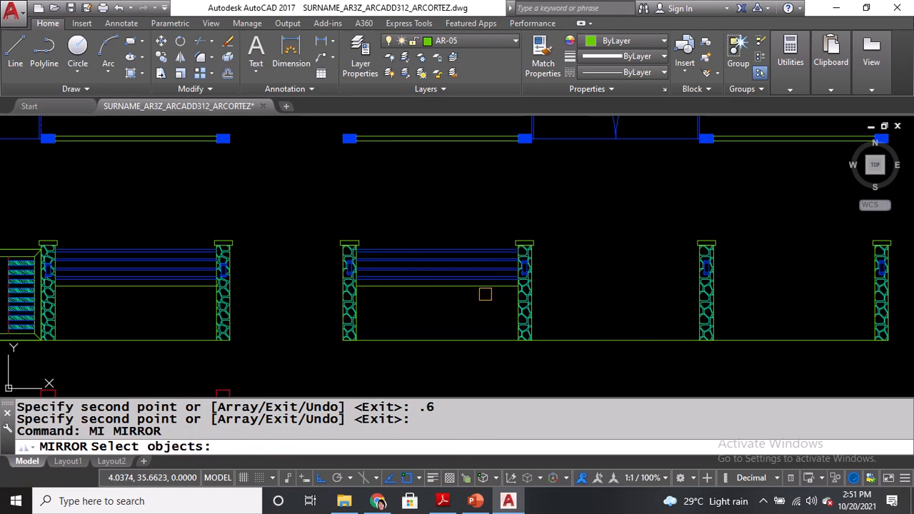
click(481, 287)
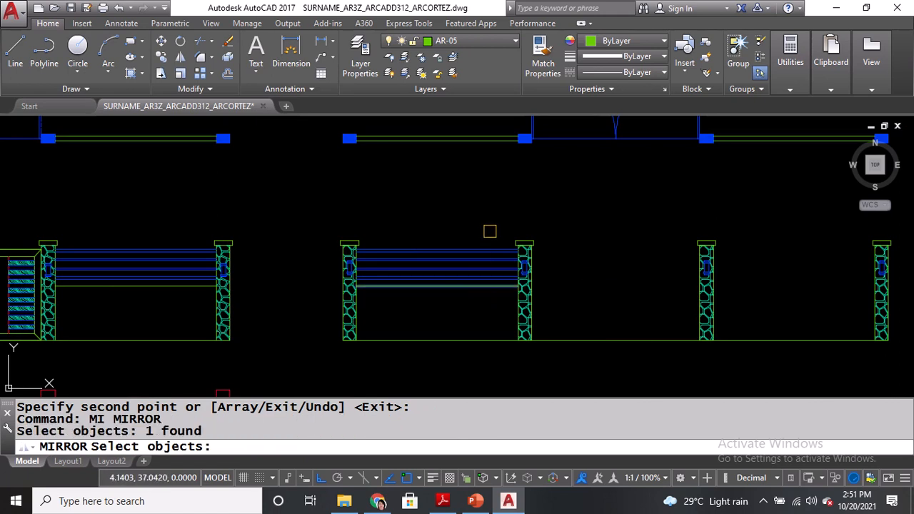
click(490, 231)
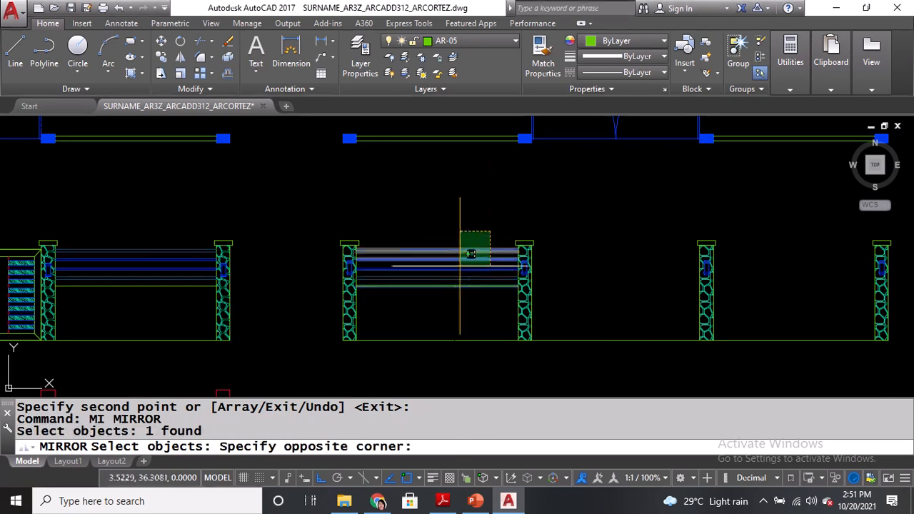
click(429, 301)
key(Return)
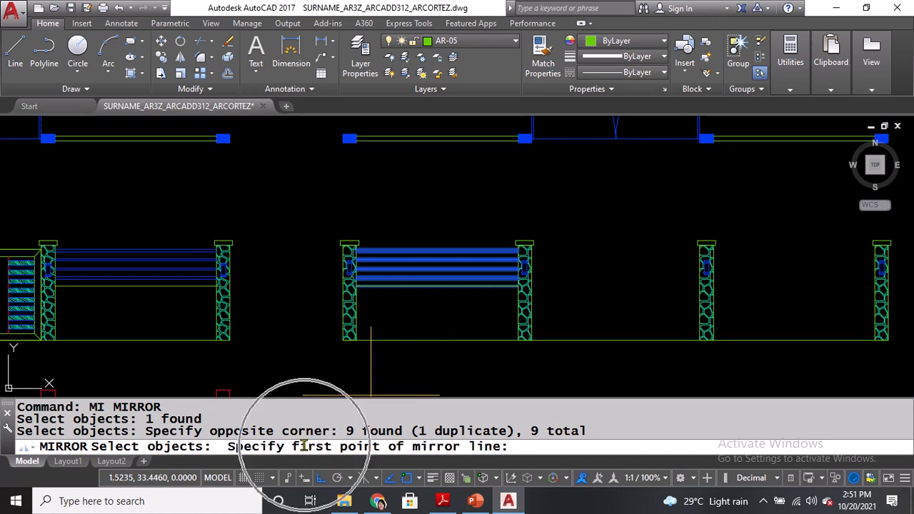
click(616, 343)
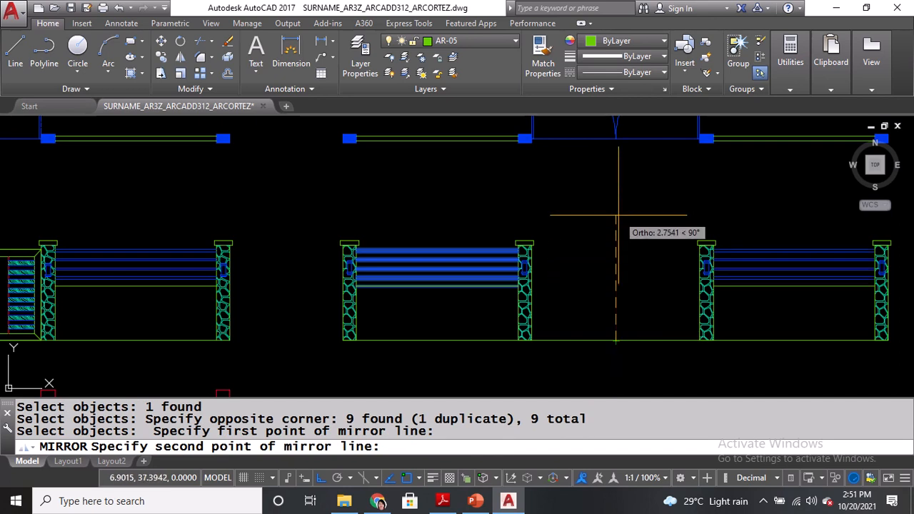
key(ctrl)
key(ctrl)
key(ctrl)
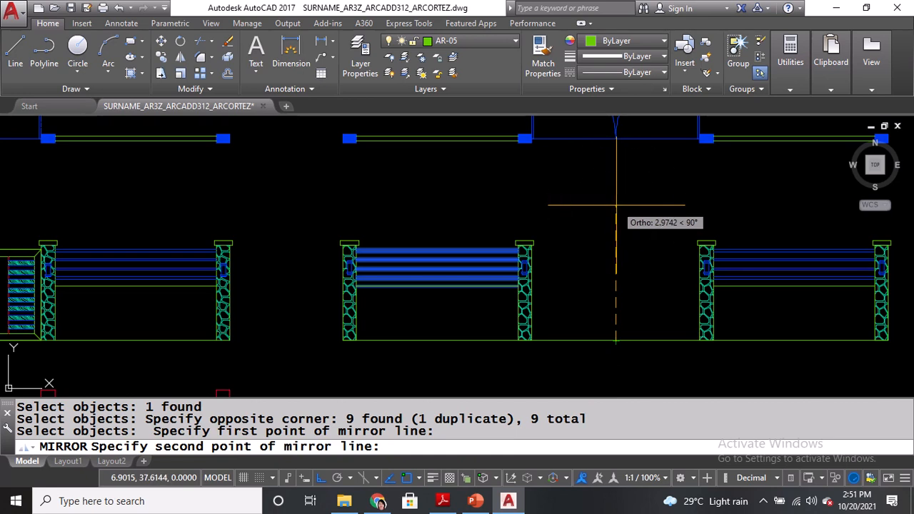
key(ctrl)
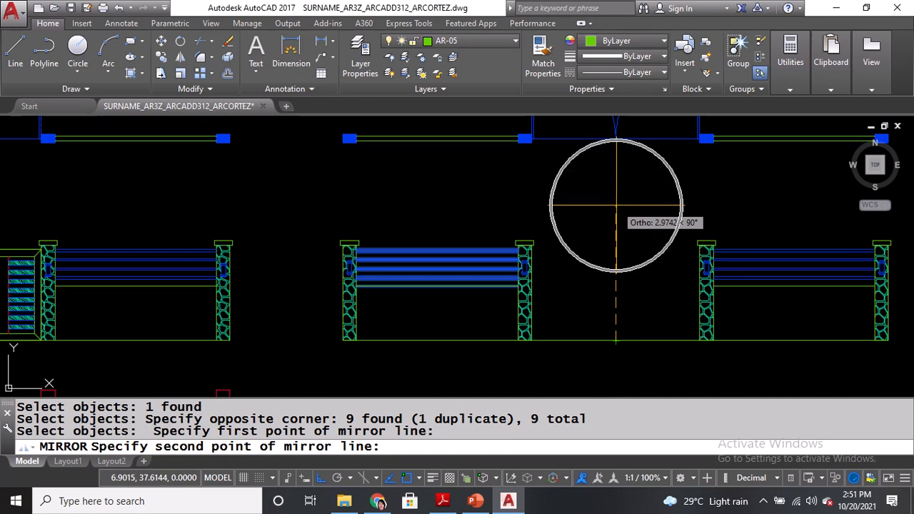
click(616, 206)
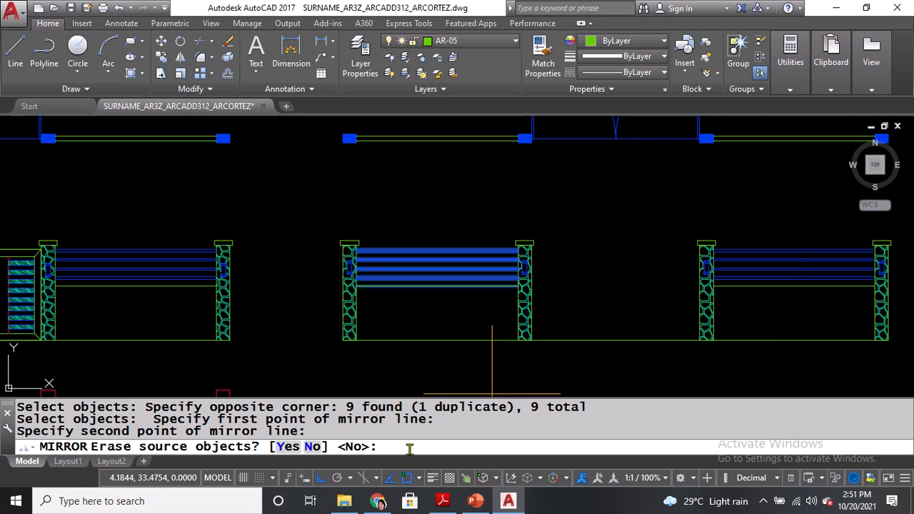
key(Return)
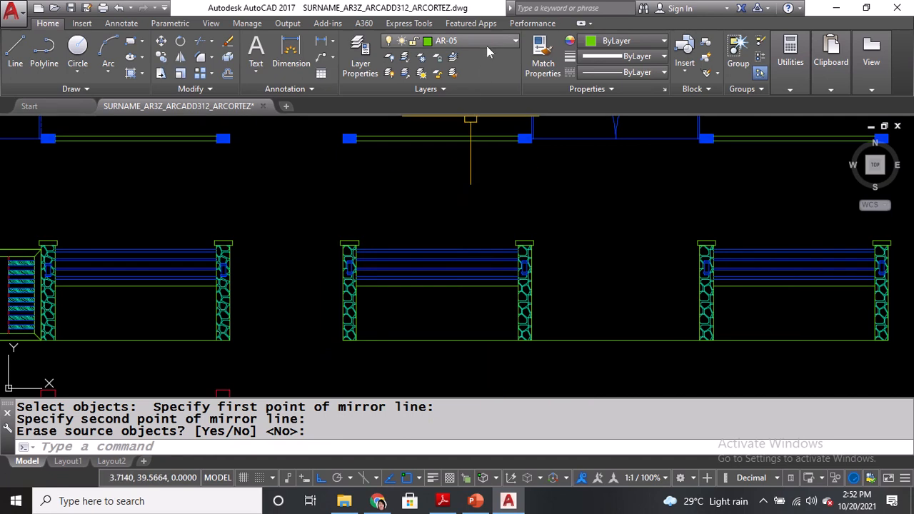
Measure the height of the reference gate along the joint between its two leaves.
middle_drag(235, 159, 532, 162)
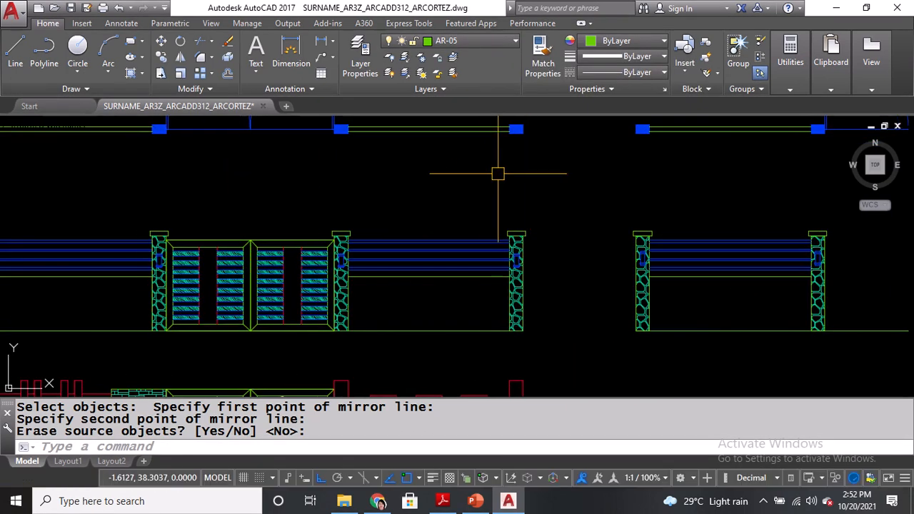
key(Escape)
key(Escape)
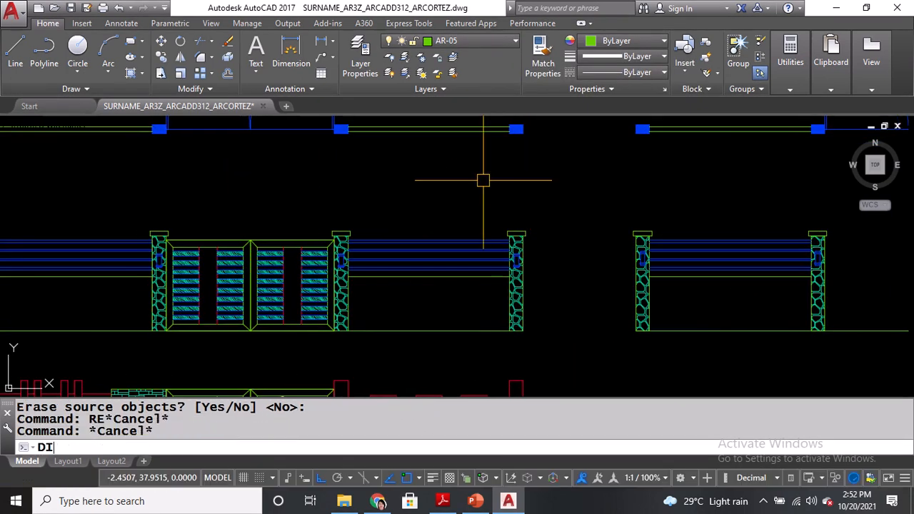
text(DI)
key(Return)
scroll(228, 253, up, 2)
click(264, 229)
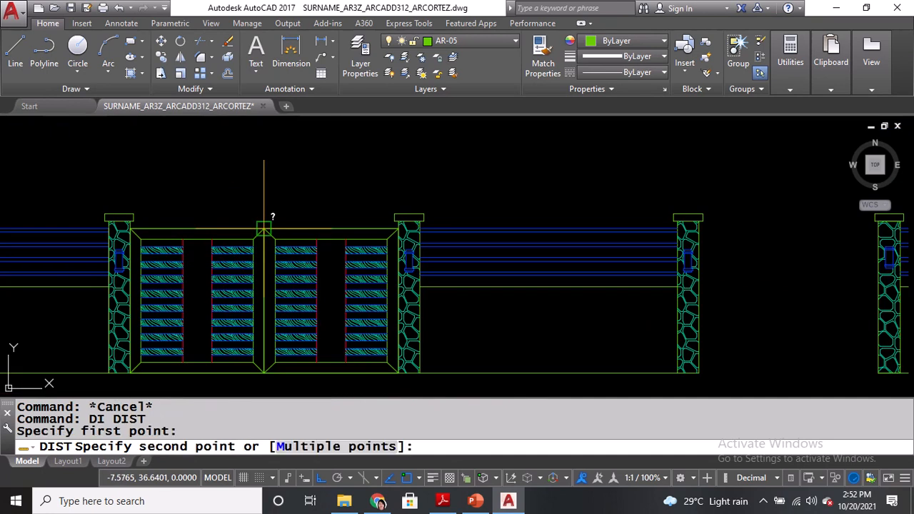
click(263, 372)
Measure the width of one reference gate leaf along the ground line.
middle_drag(263, 378, 271, 359)
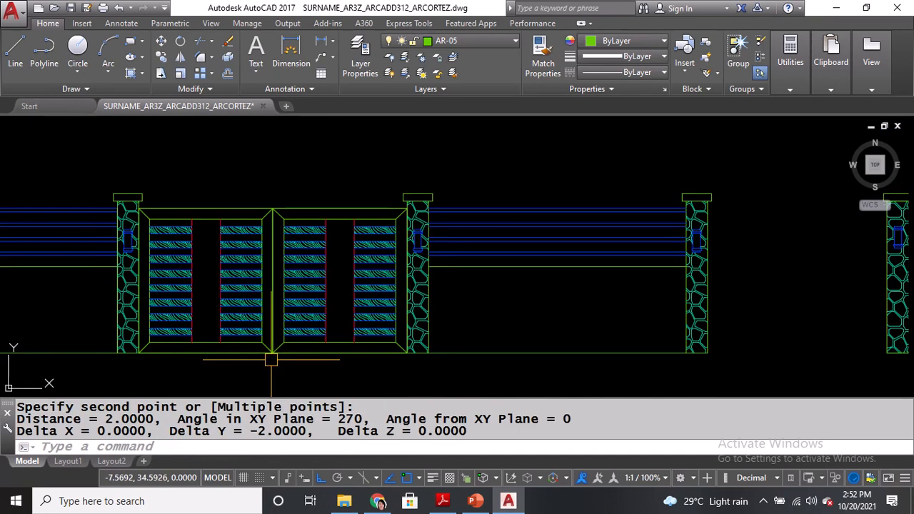
key(Return)
click(271, 359)
click(138, 358)
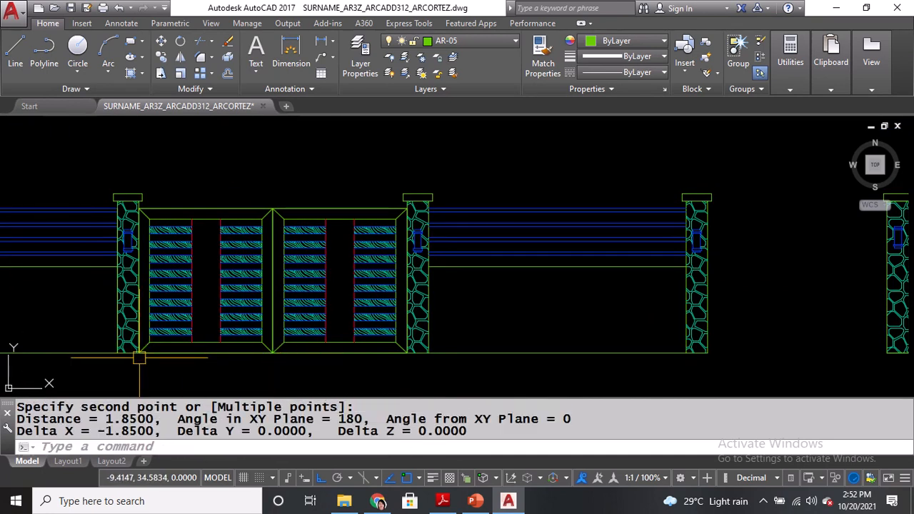
Draw a 1.85 by 2 rectangle for the left gate leaf, starting at the base of the opening's left post on the ground line.
mouse_move(577, 346)
middle_down()
mouse_move(226, 311)
mouse_move(15, 317)
middle_up()
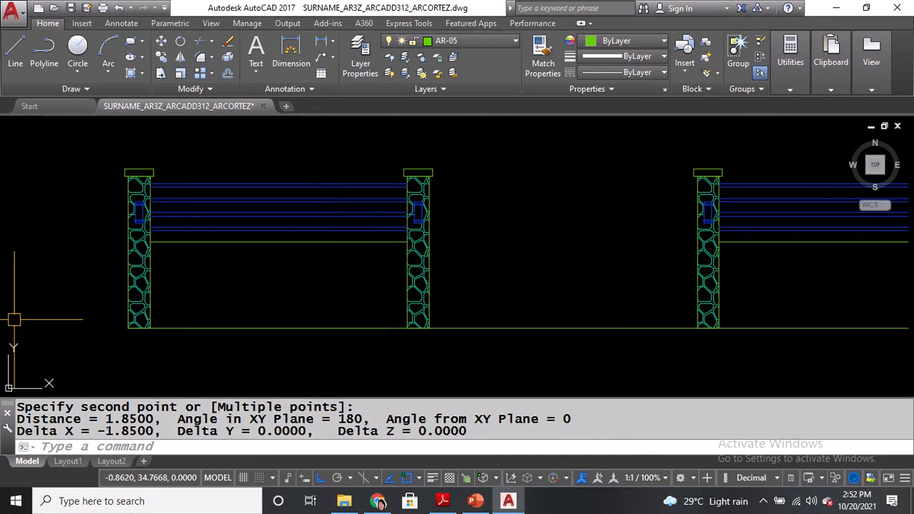
key(Return)
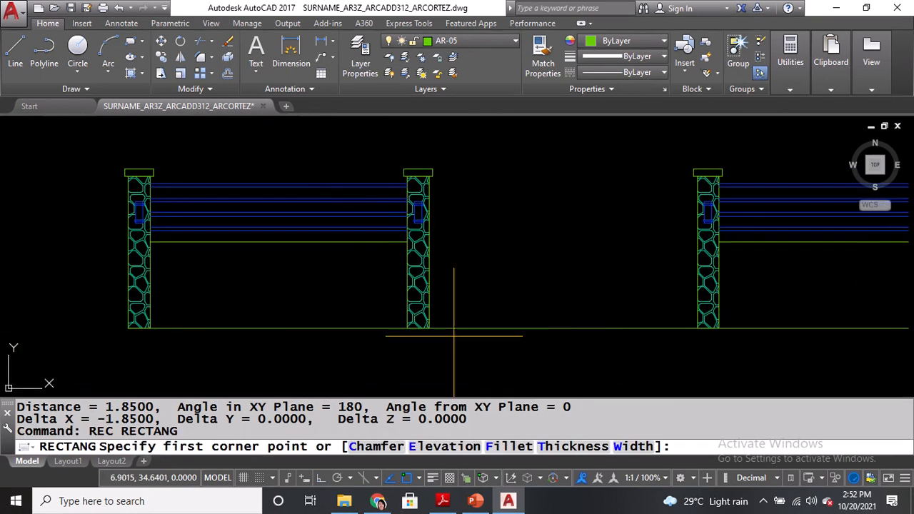
click(428, 330)
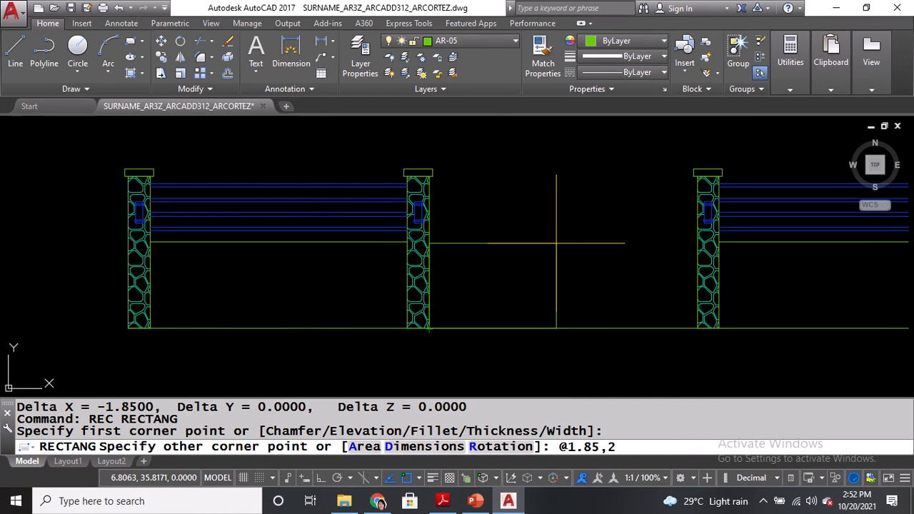
key(Return)
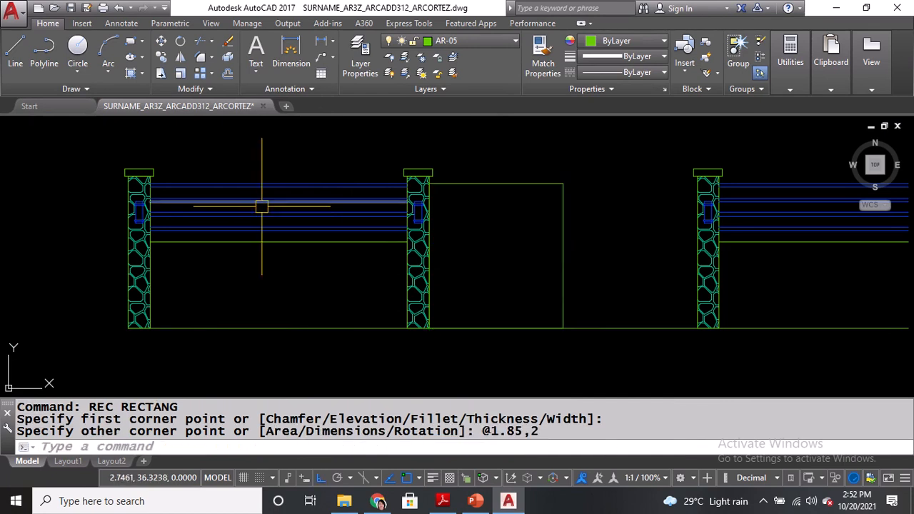
Measure the thickness of the reference gate leaf's top frame member.
mouse_move(263, 207)
middle_down()
mouse_move(634, 229)
mouse_move(910, 193)
middle_up()
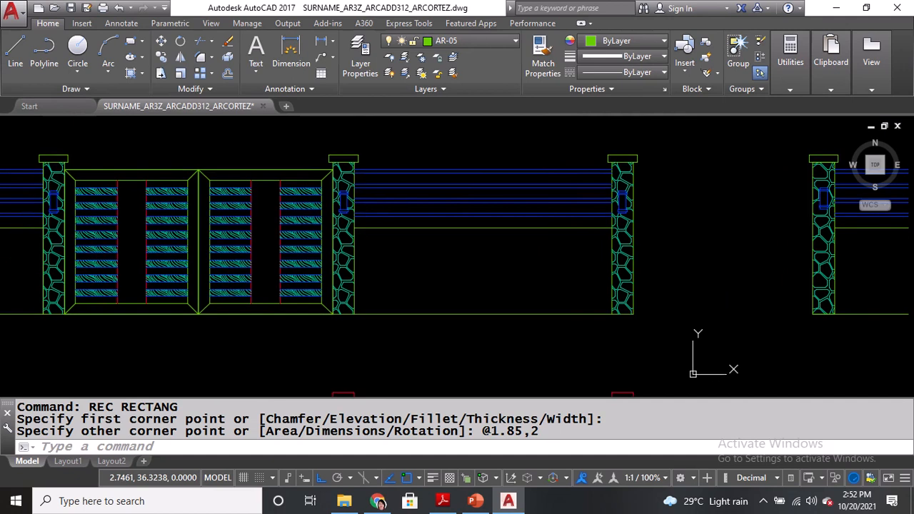
text(DI)
key(Return)
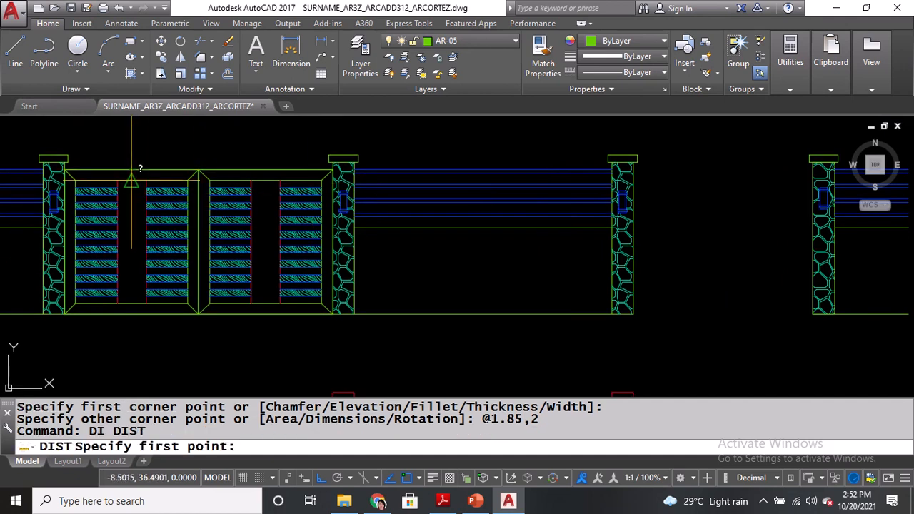
click(136, 179)
click(132, 170)
Offset the new leaf's rectangle inward by 0.15 to form its frame.
middle_drag(710, 263, 62, 243)
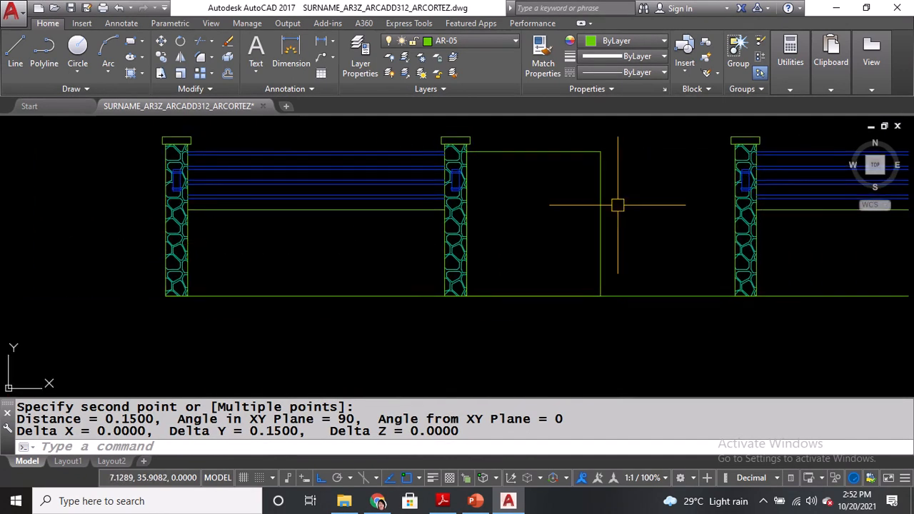
key(Return)
text(.)
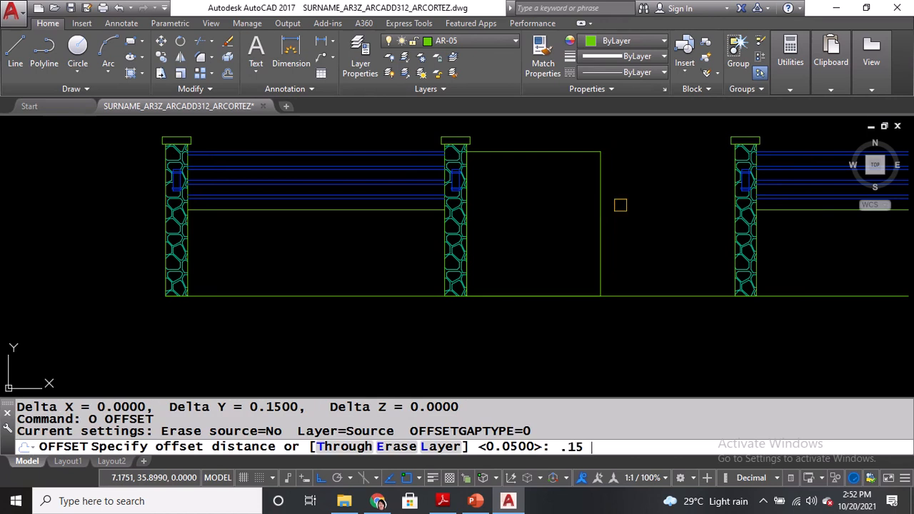
text(15)
key(Return)
click(555, 152)
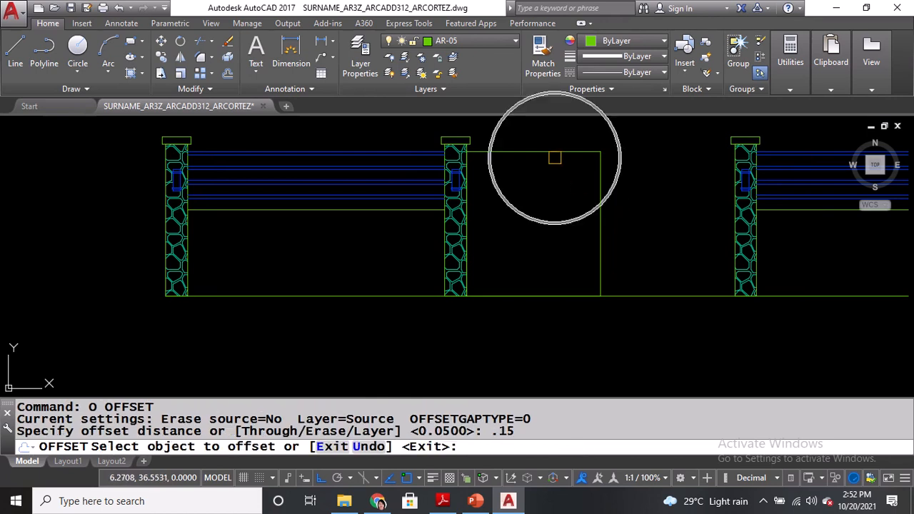
click(558, 195)
key(Return)
Draw diagonal miter lines joining the inner and outer rectangles at both upper corners of the new leaf's frame.
scroll(558, 195, up, 2)
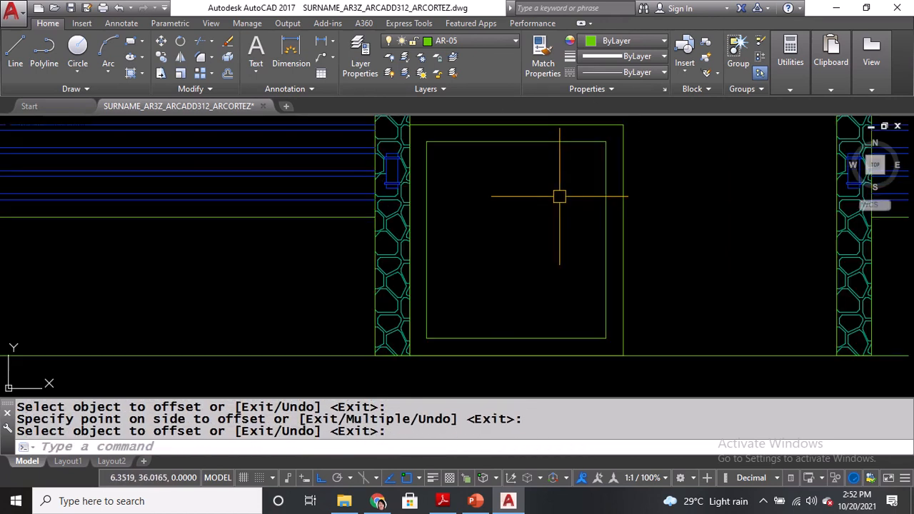
text(l)
key(Return)
middle_drag(563, 199, 557, 210)
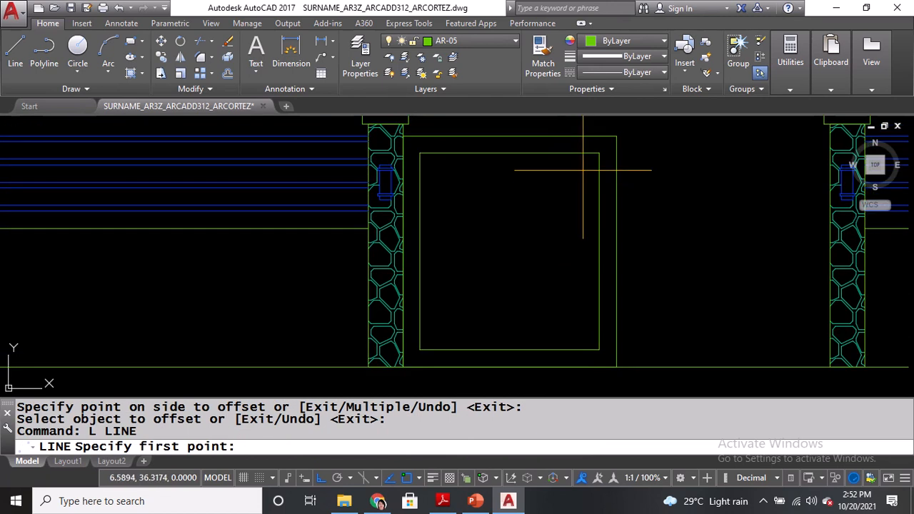
click(598, 153)
click(616, 136)
key(Return)
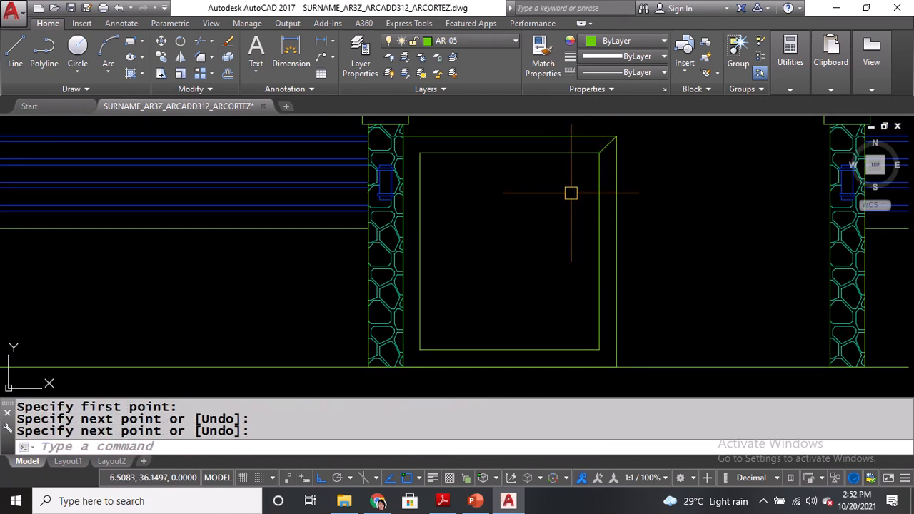
key(Return)
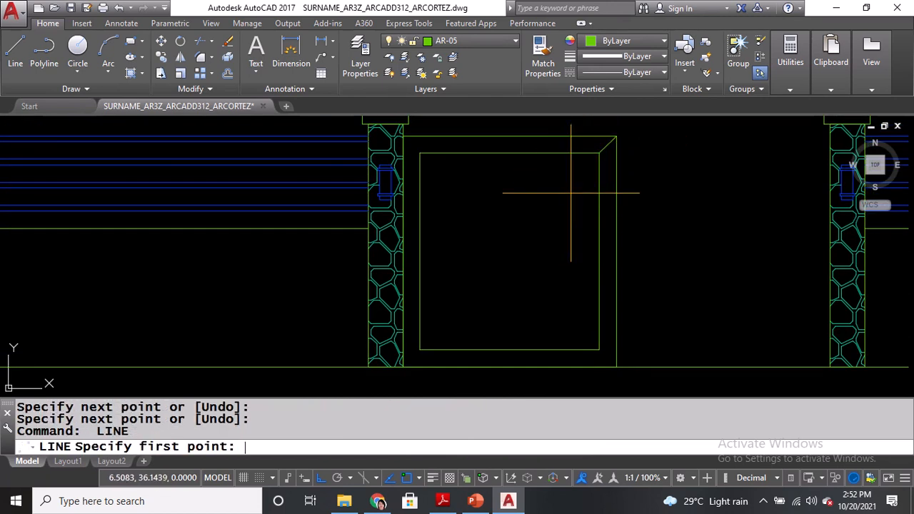
click(419, 153)
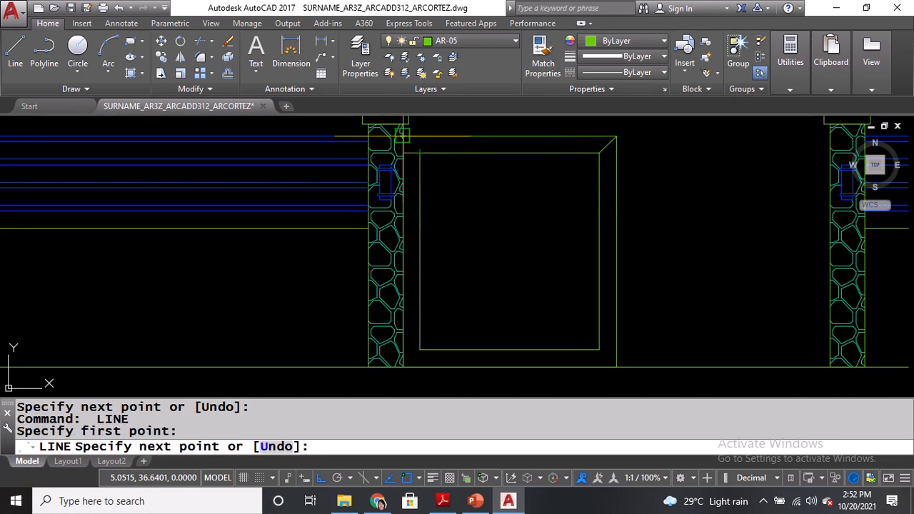
click(401, 134)
key(Return)
Draw diagonal miter lines joining the inner and outer rectangles at both lower corners of the new leaf's frame.
middle_drag(489, 238, 491, 196)
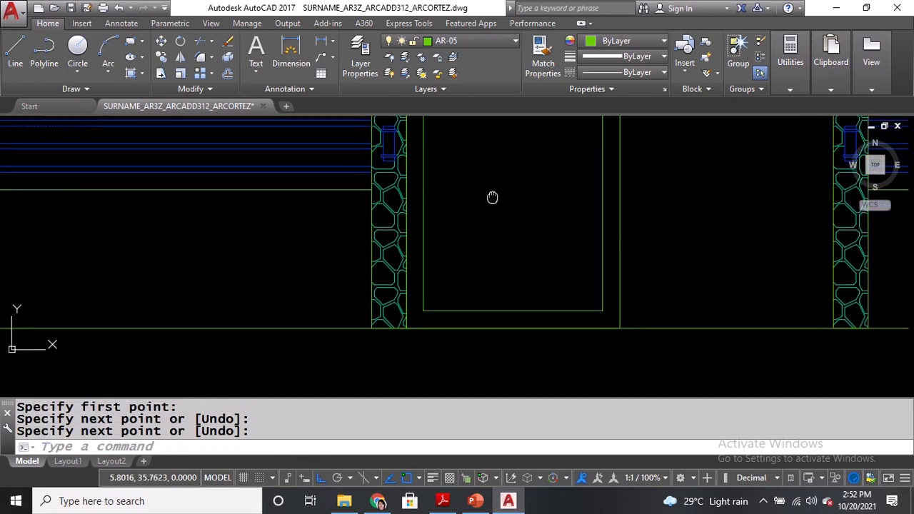
key(Return)
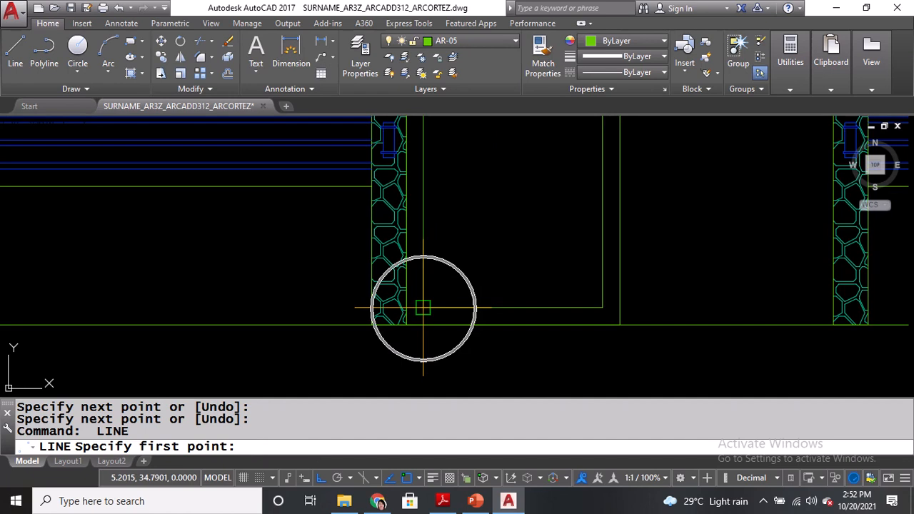
click(423, 309)
click(410, 320)
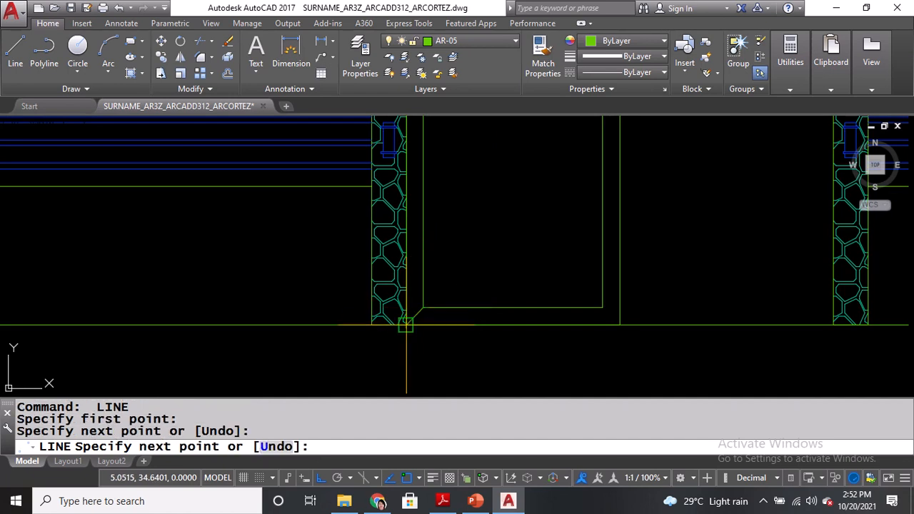
key(Return)
key(Return)
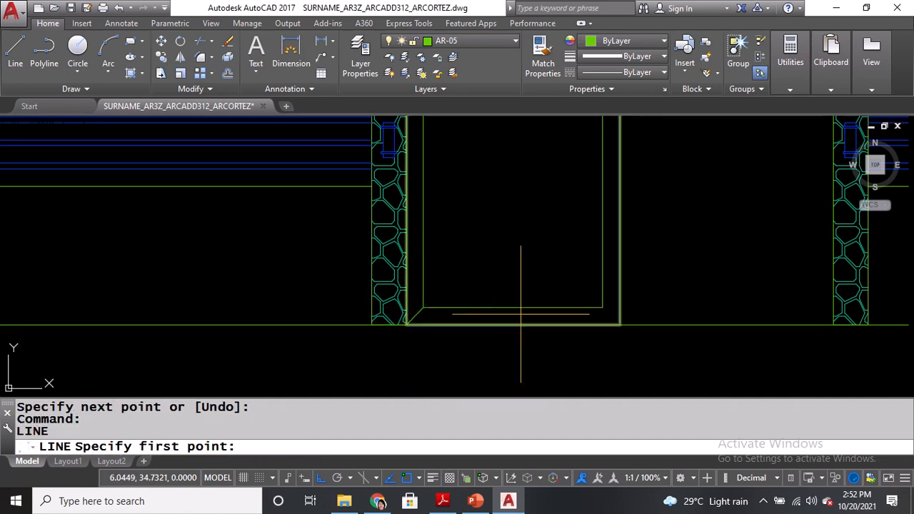
click(602, 307)
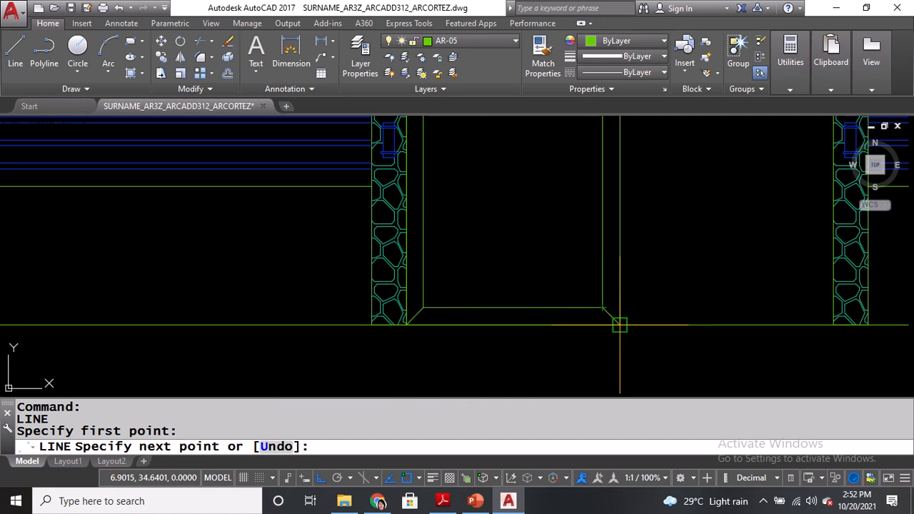
click(618, 325)
key(Return)
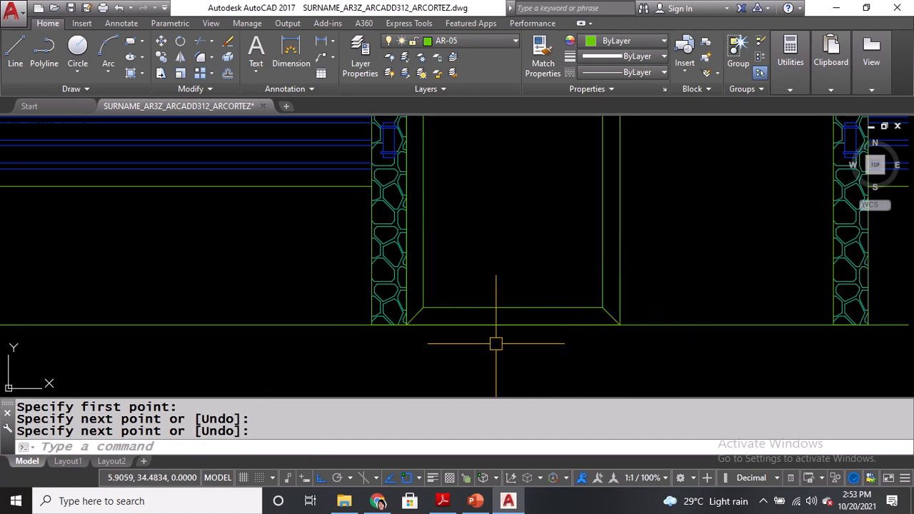
Draw a vertical centerline inside the new leaf between the midpoints of the inner rectangle's top and bottom edges.
scroll(496, 344, down, 2)
middle_drag(499, 277, 500, 316)
text(L)
key(Return)
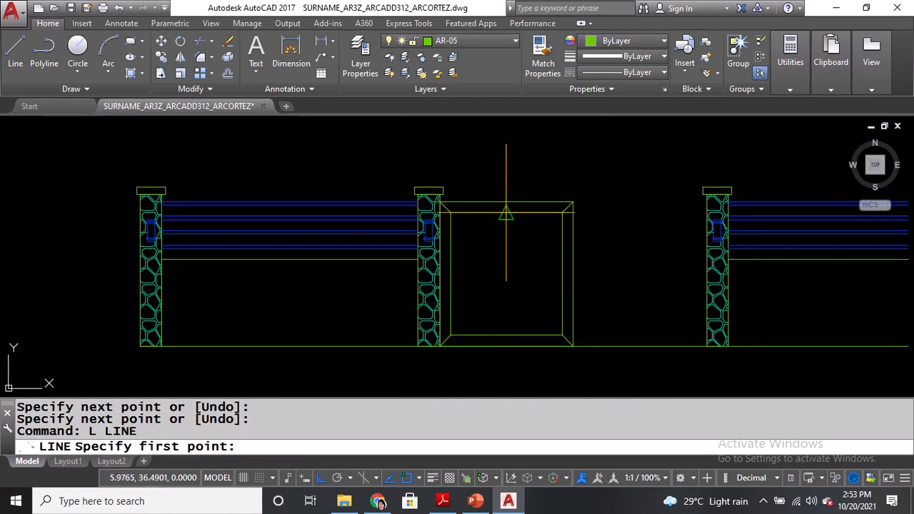
click(506, 212)
click(505, 334)
key(Return)
Move the leaf's vertical centerline to layer AR-03.
click(503, 217)
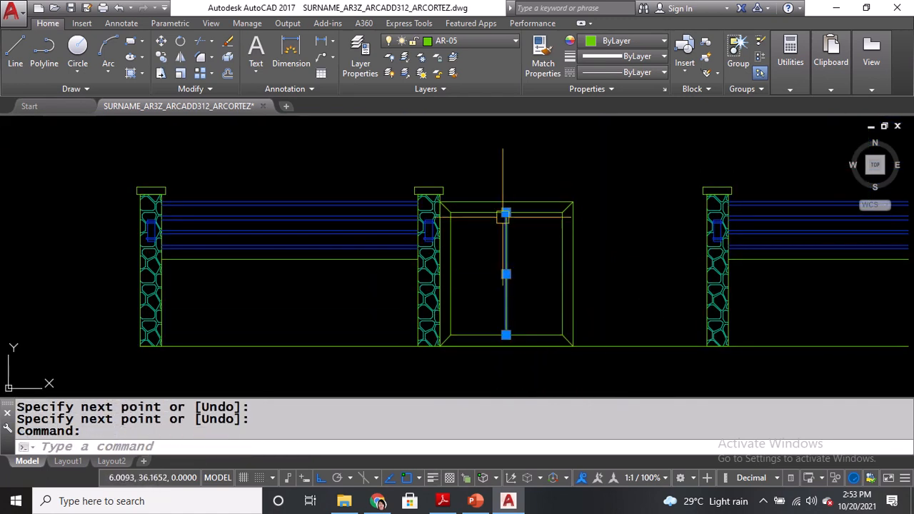
click(488, 40)
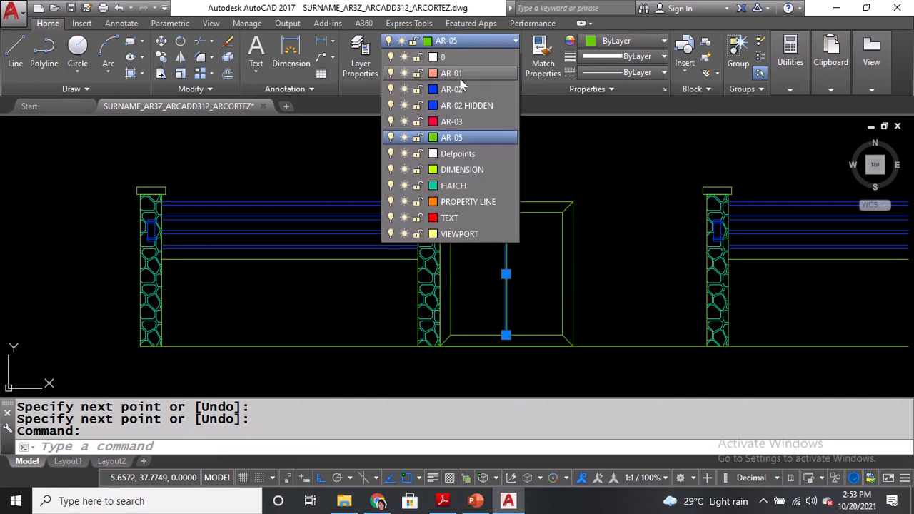
click(457, 123)
key(Escape)
Measure the spacing between the two red vertical lines in the reference gate's right leaf.
scroll(647, 248, down, 2)
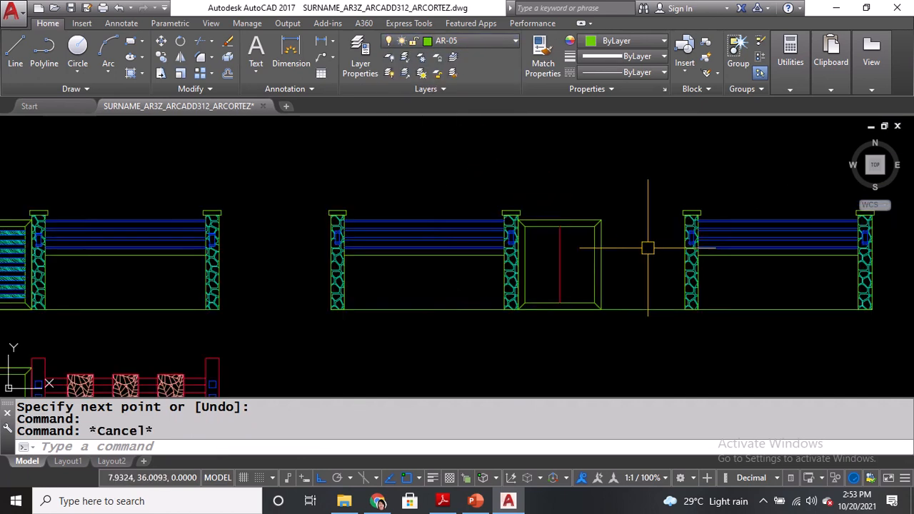
middle_drag(261, 247, 502, 241)
scroll(244, 237, up, 2)
text(D)
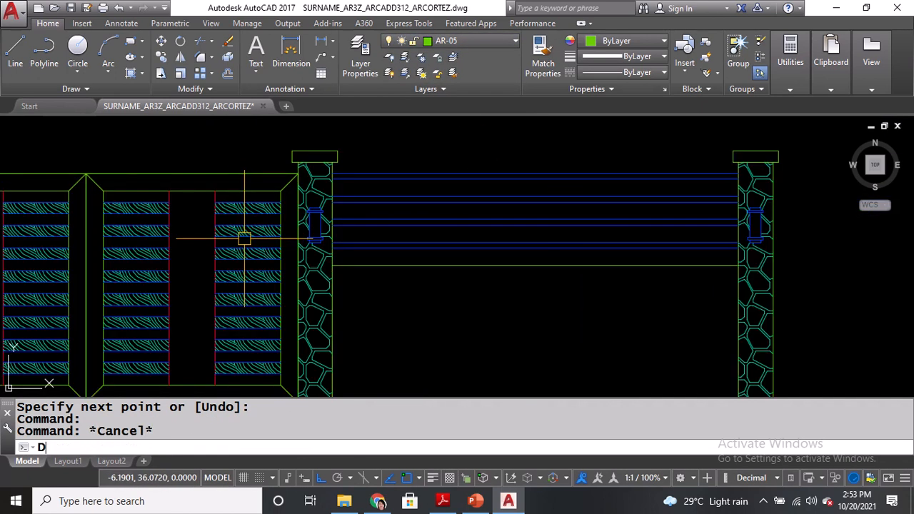
text(I)
key(Return)
click(171, 191)
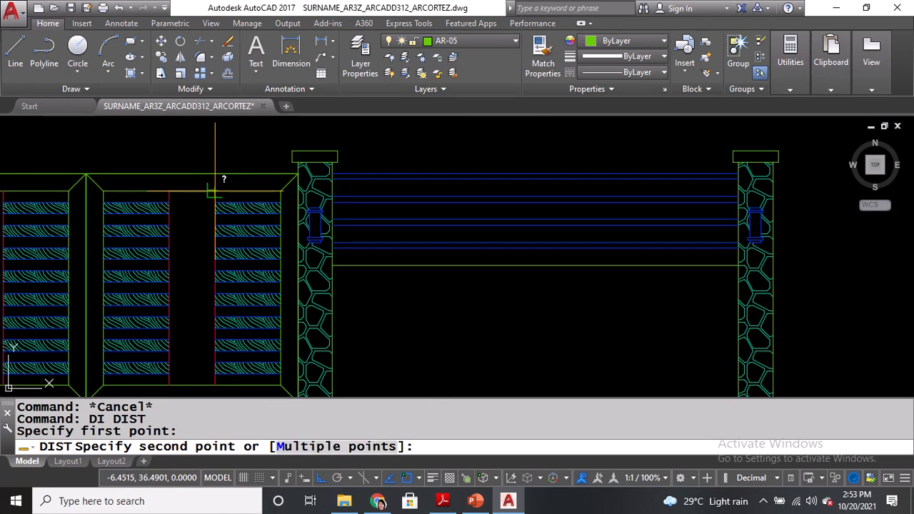
click(211, 190)
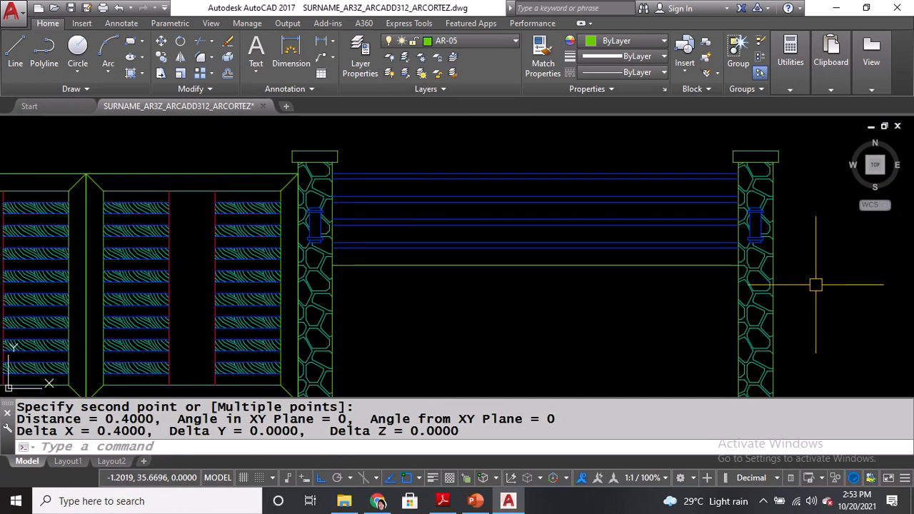
Offset the new leaf's red centerline by 0.2 to both sides.
middle_drag(816, 282, 390, 266)
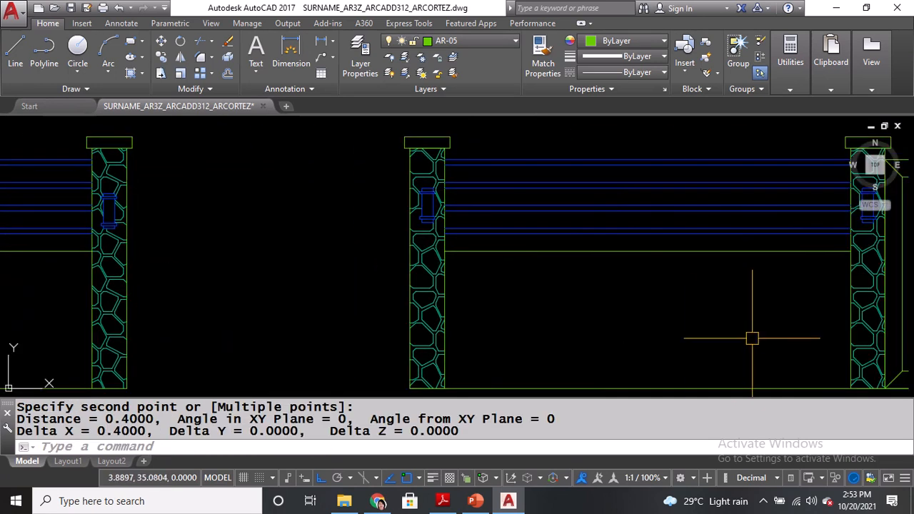
middle_drag(750, 336, 388, 309)
text(O)
key(Return)
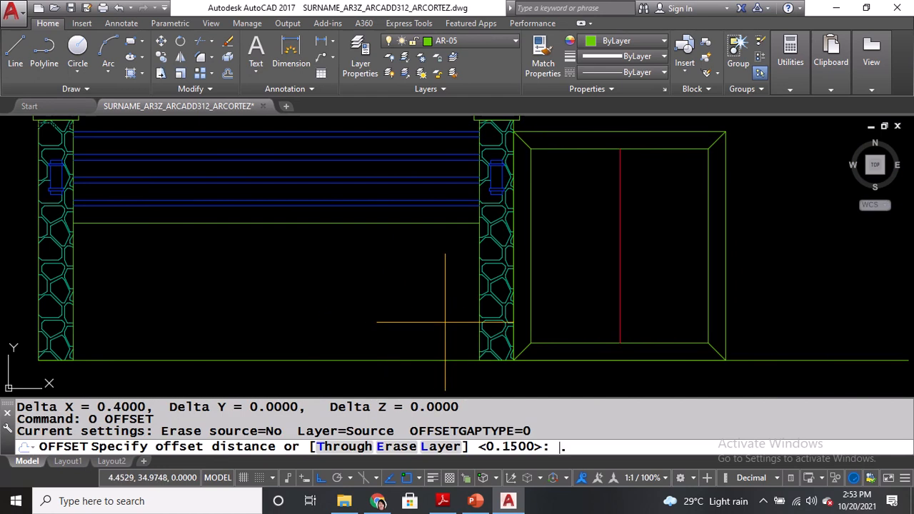
text(.2)
key(Return)
click(620, 275)
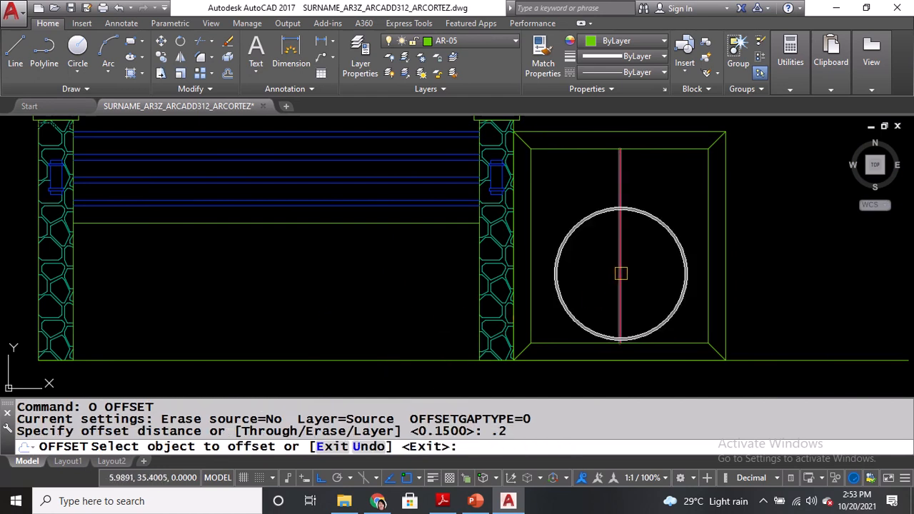
click(655, 278)
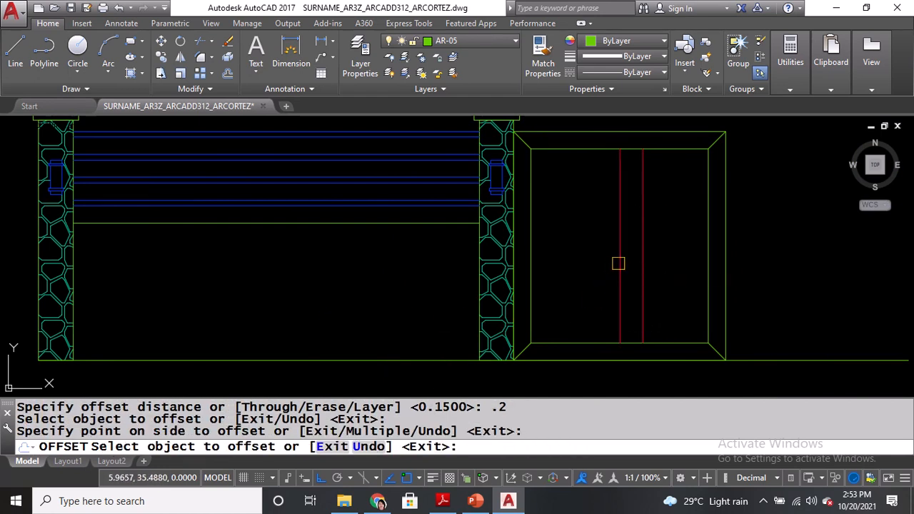
click(619, 263)
click(590, 261)
key(Return)
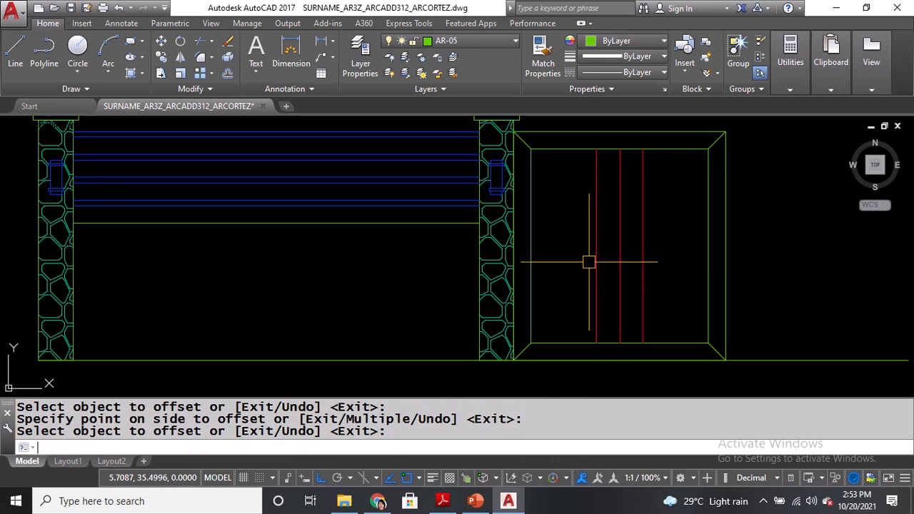
Erase the middle red line from the new leaf, keeping the two offset lines, and save the drawing.
click(620, 265)
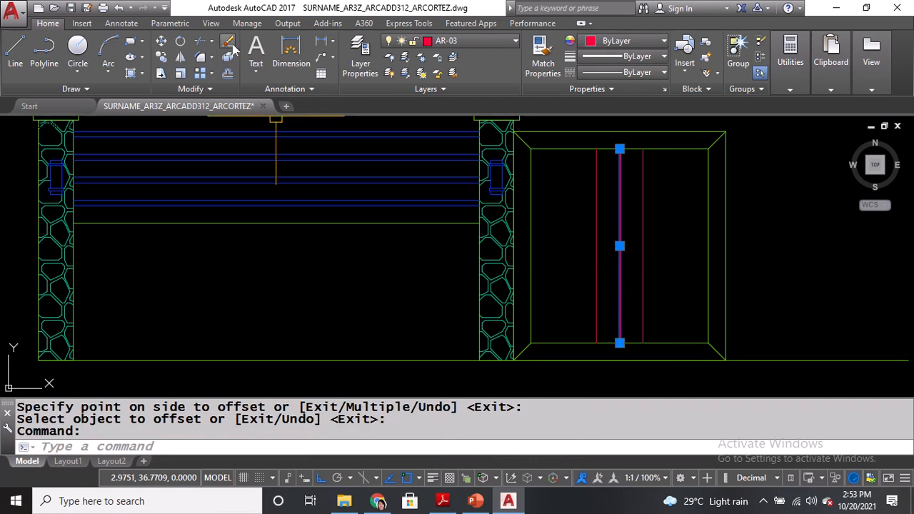
key(Delete)
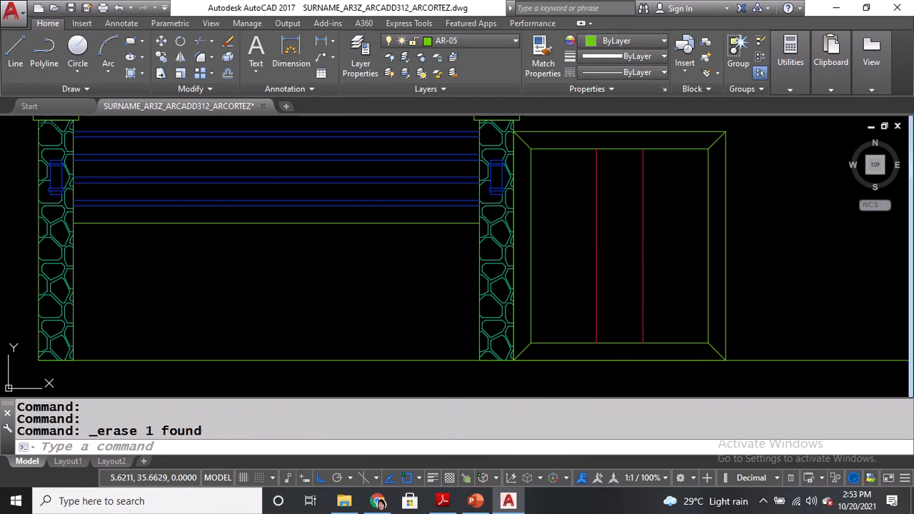
key(ctrl+s)
Measure the height of one hatched slat in the reference gate's right leaf.
scroll(673, 248, down, 1)
middle_drag(454, 252, 906, 251)
scroll(511, 225, up, 5)
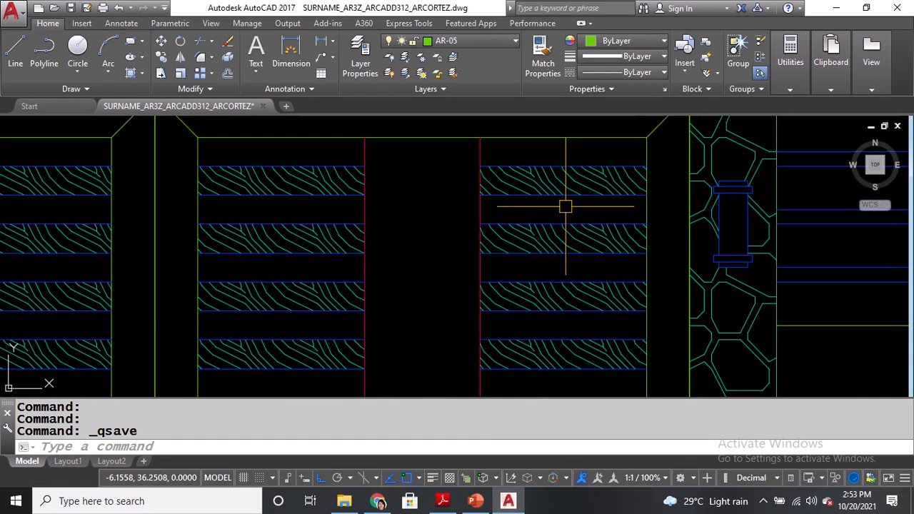
click(468, 275)
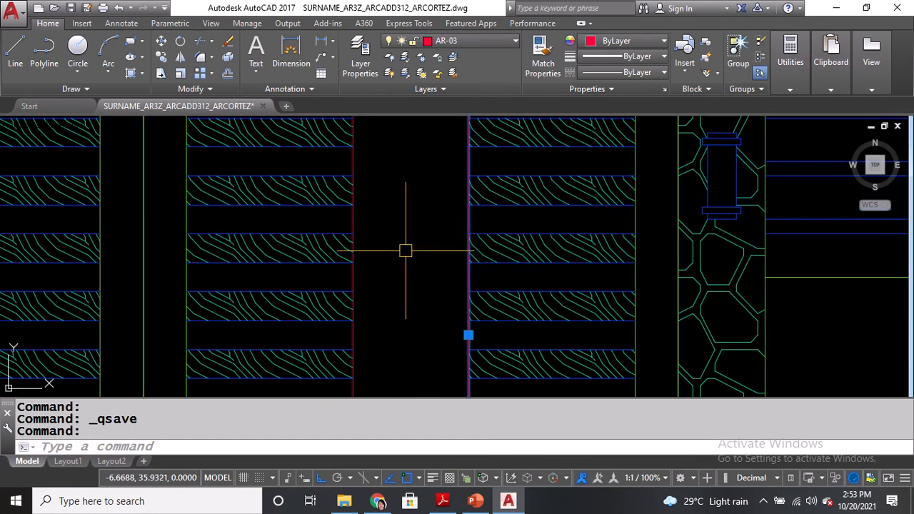
key(Escape)
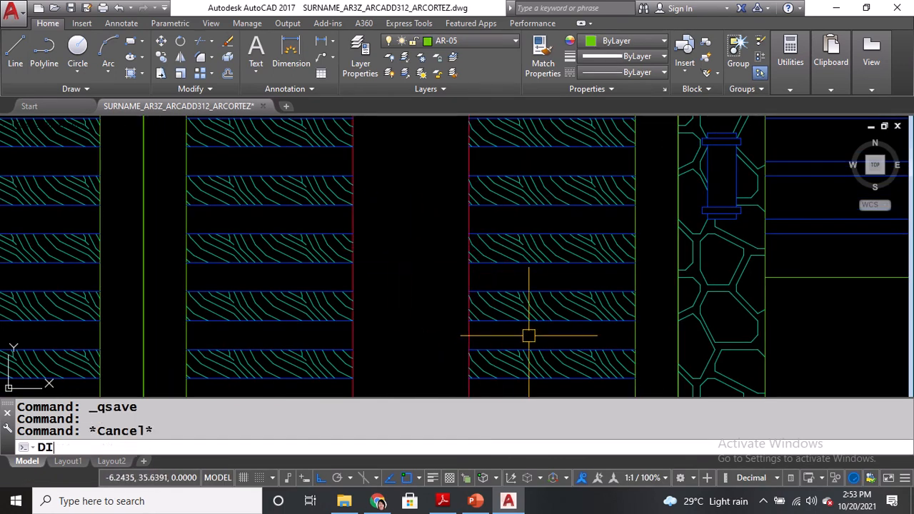
text(DI)
key(Return)
click(550, 320)
click(551, 292)
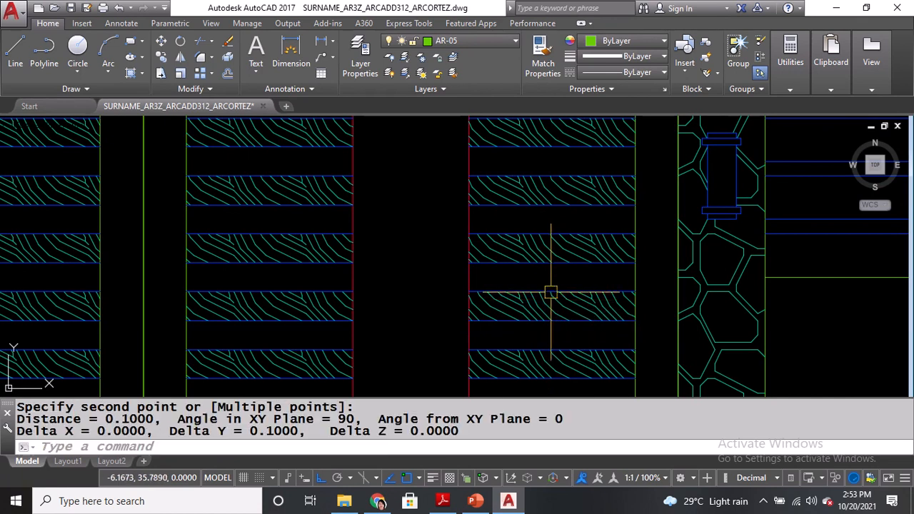
On layer AR-02, draw a horizontal line from the new leaf's right red line midpoint to the inner frame edge.
scroll(542, 292, down, 4)
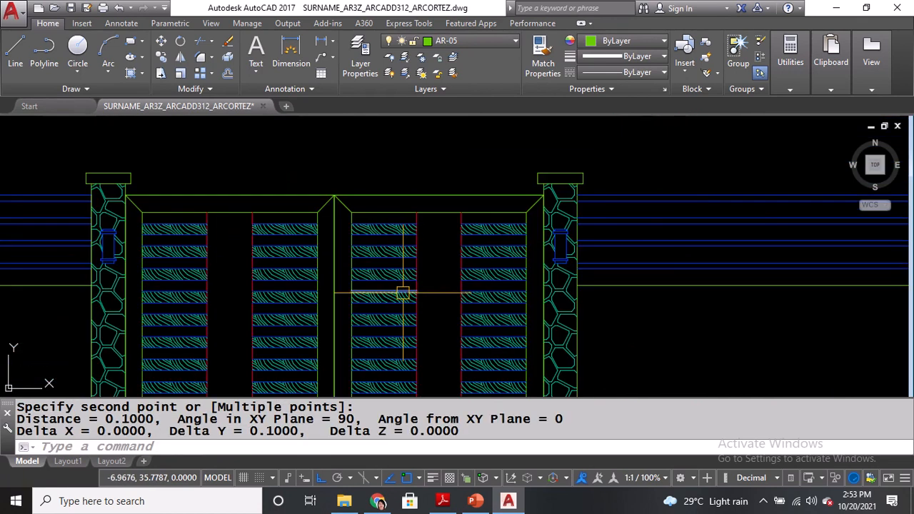
mouse_move(678, 299)
middle_down()
mouse_move(352, 249)
mouse_move(8, 239)
mouse_move(1, 252)
middle_up()
middle_drag(731, 274, 143, 269)
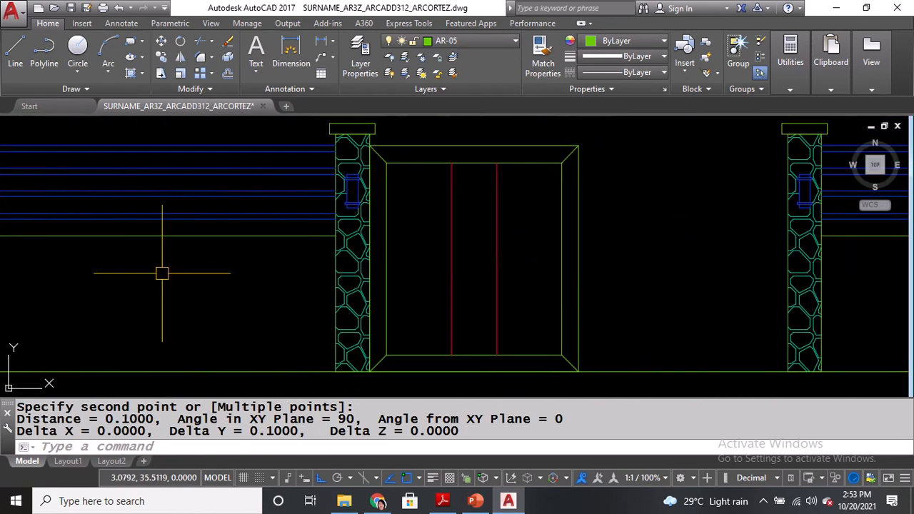
click(468, 42)
click(465, 91)
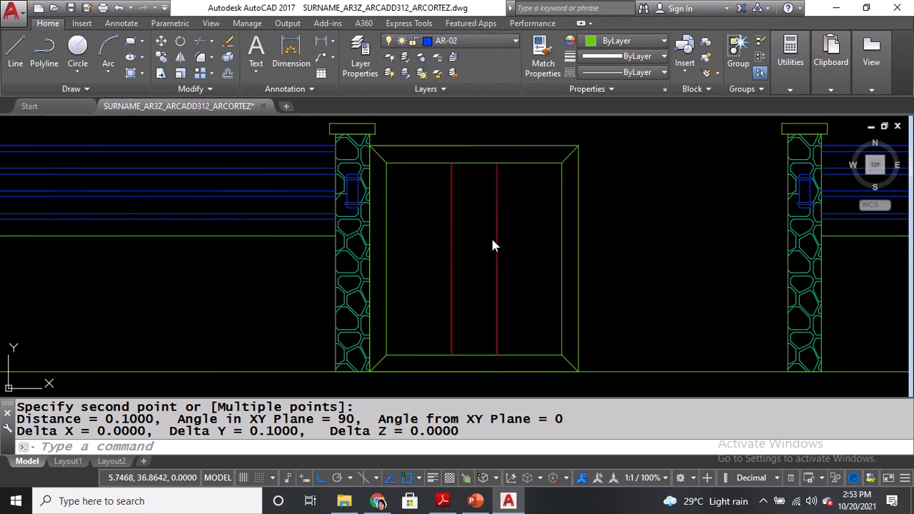
text(l)
key(Return)
click(496, 259)
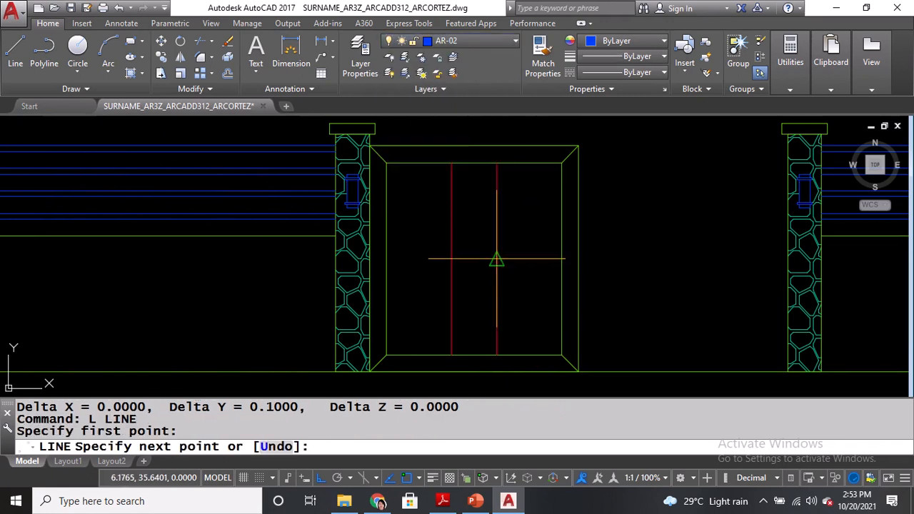
click(561, 259)
key(Return)
Offset the new leaf's blue horizontal line by 0.05 above and below, and erase the original middle line.
scroll(542, 273, up, 2)
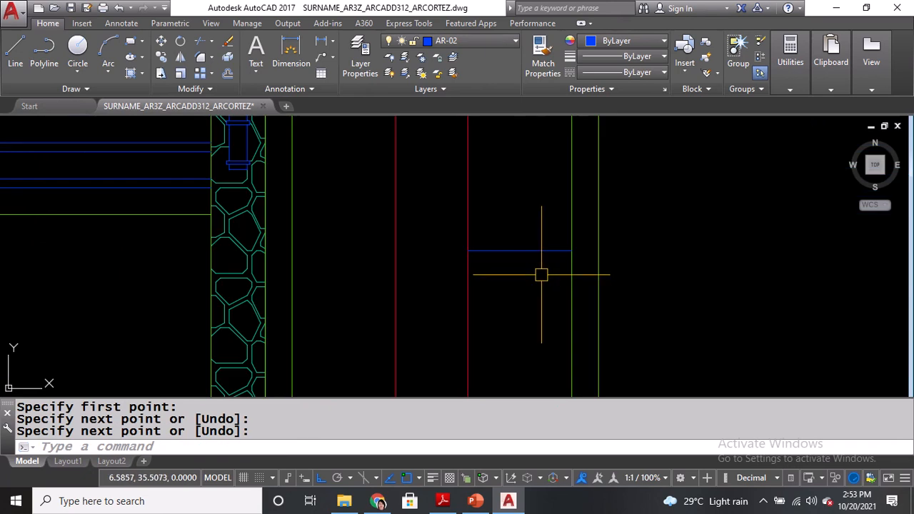
text(o)
key(Return)
text(.)
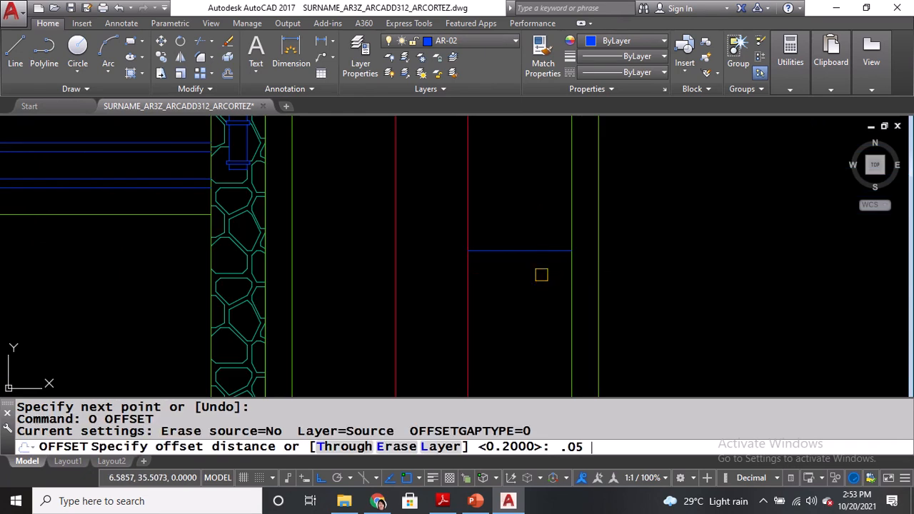
key(Return)
click(532, 250)
click(526, 206)
click(519, 252)
click(521, 275)
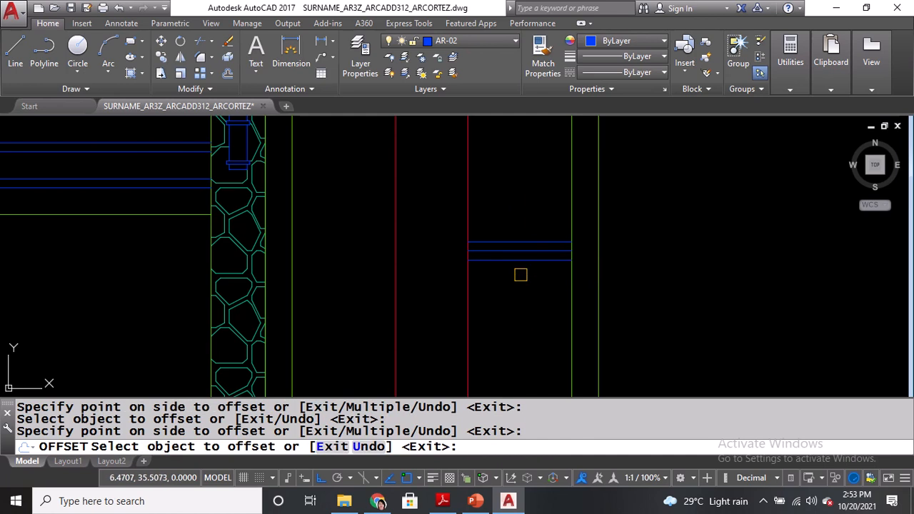
key(Return)
click(519, 251)
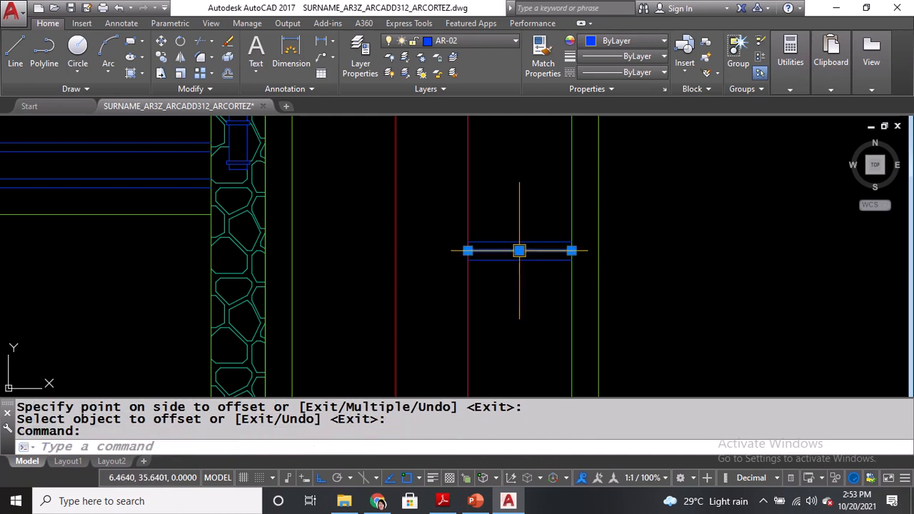
click(228, 42)
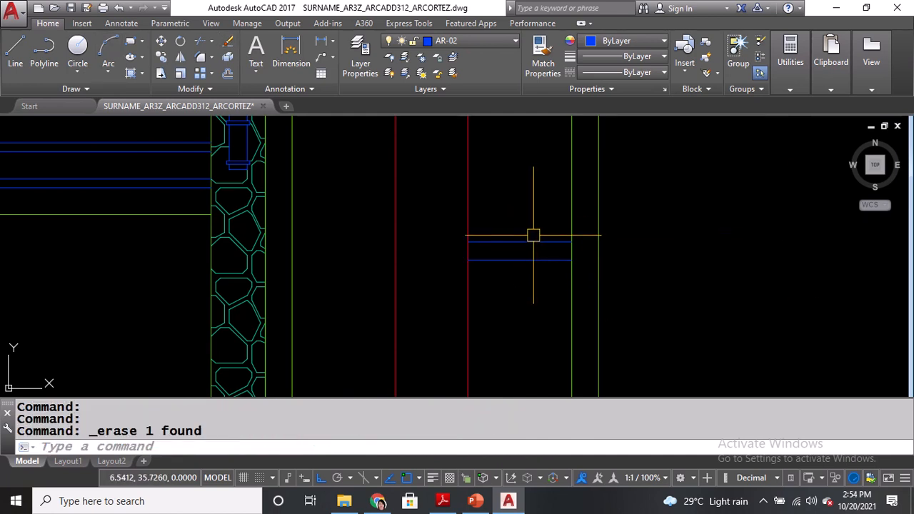
Make HATCH the current layer and select the endgrain pattern from Acad.pat in DesignCenter.
scroll(532, 234, down, 2)
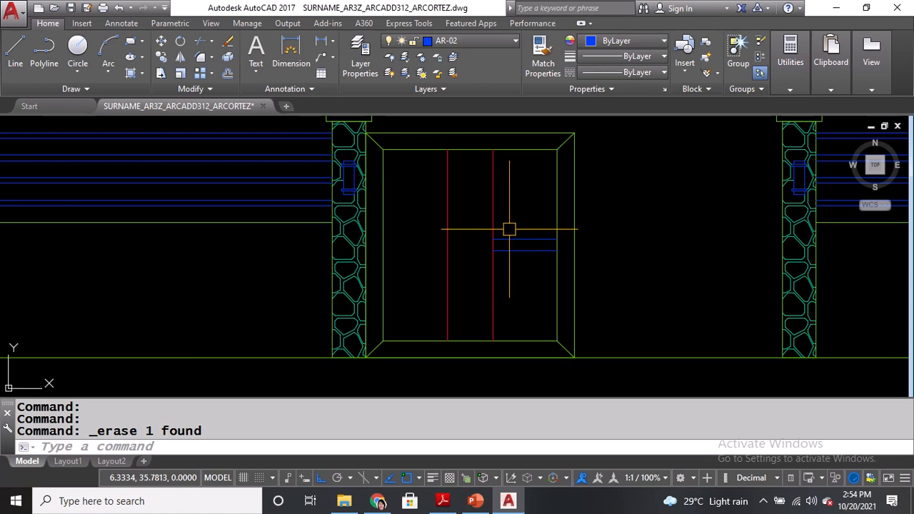
click(494, 44)
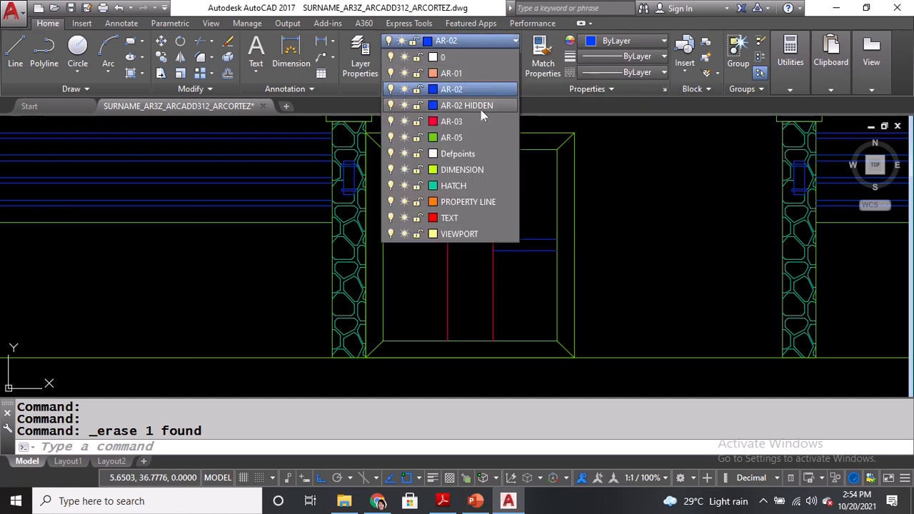
click(464, 187)
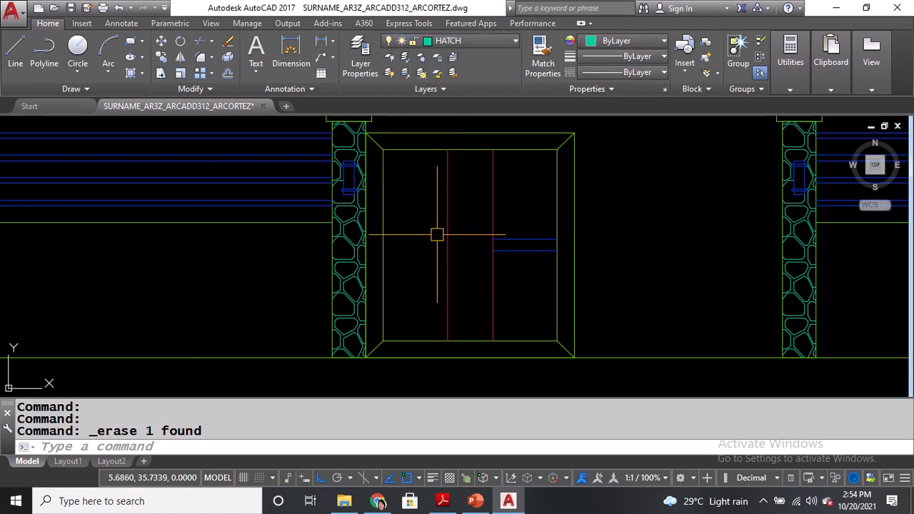
key(Return)
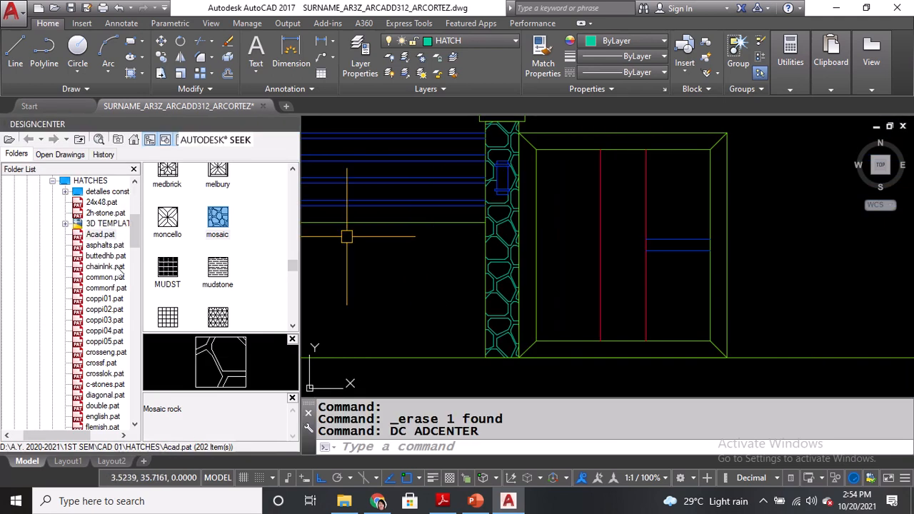
scroll(251, 271, up, 8)
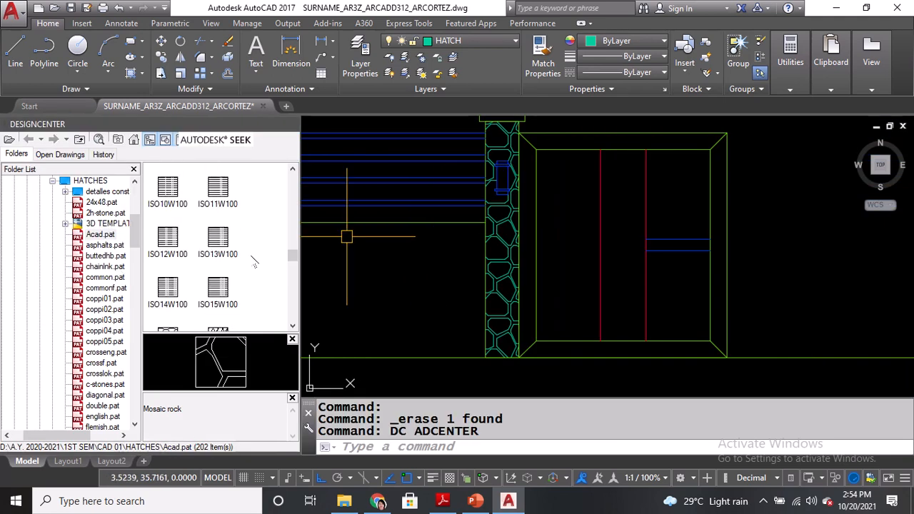
scroll(259, 261, up, 8)
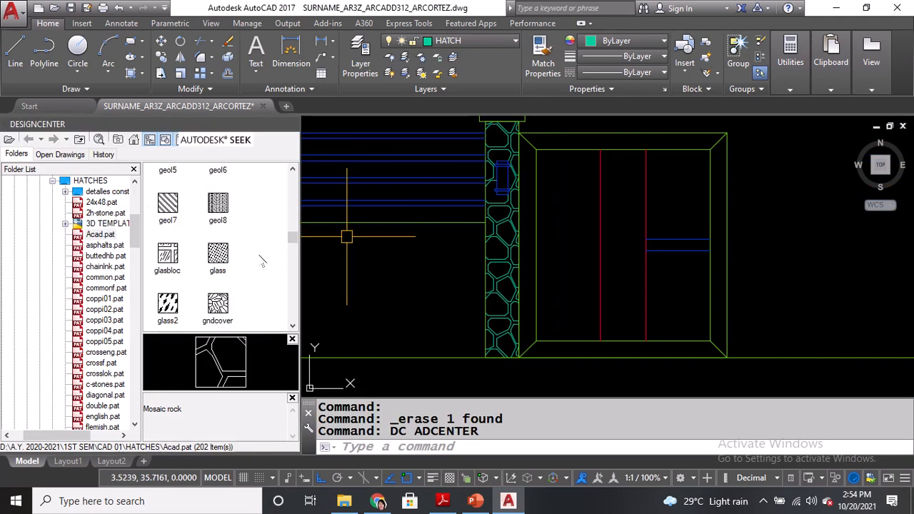
scroll(262, 261, up, 3)
scroll(263, 261, up, 3)
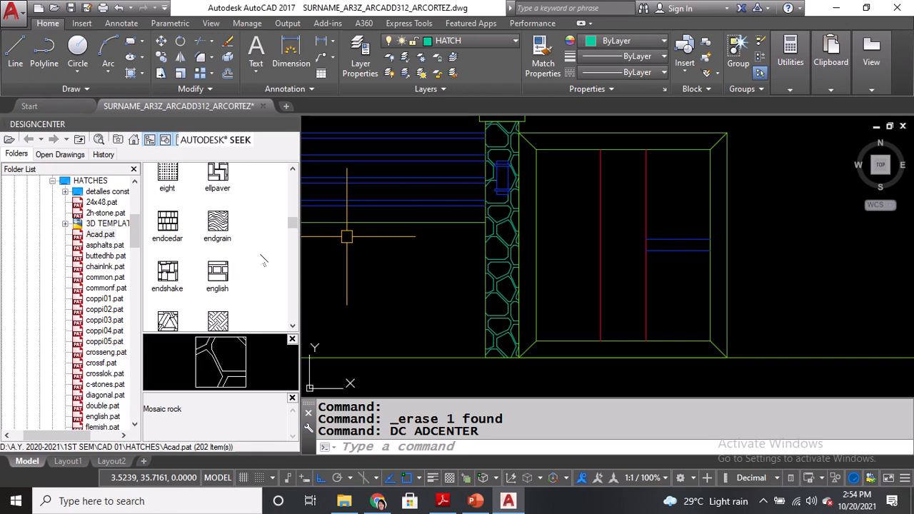
scroll(241, 235, up, 1)
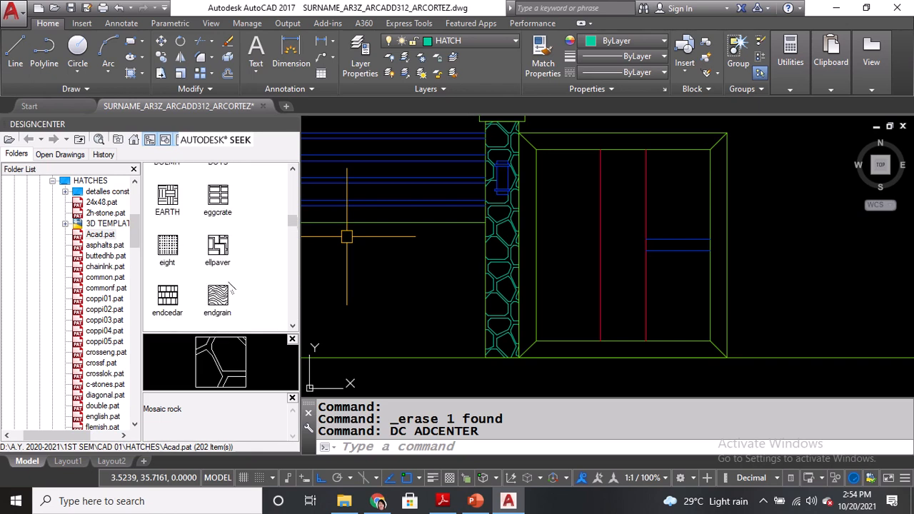
click(221, 298)
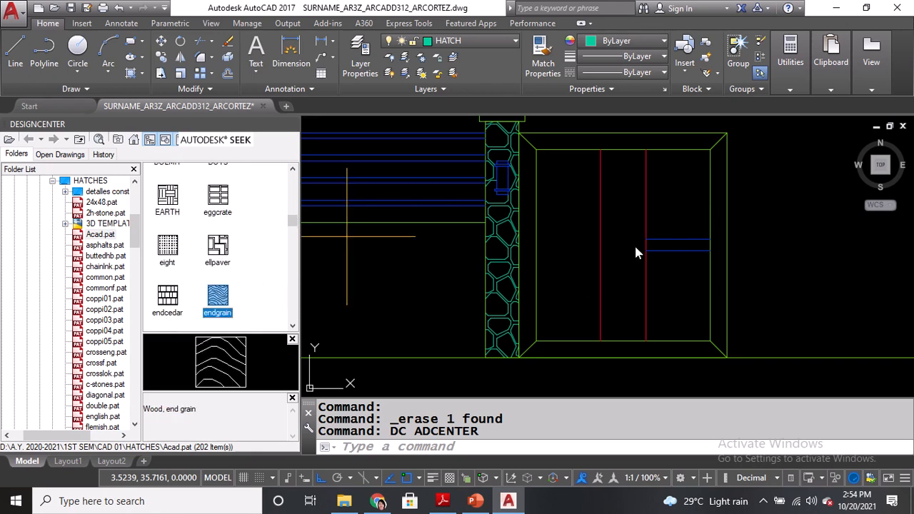
Fill the new slat between the two blue lines with the endgrain hatch at scale 0.28.
drag(696, 250, 696, 249)
scroll(697, 248, up, 2)
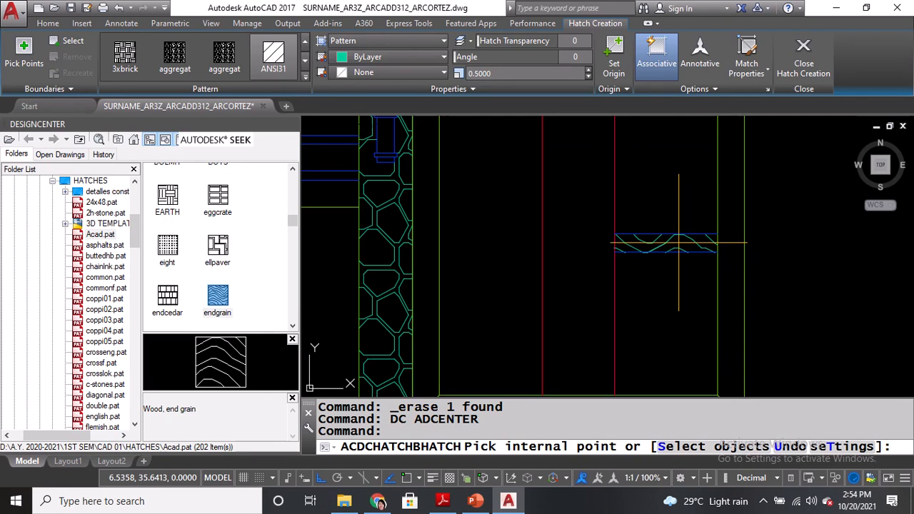
click(678, 243)
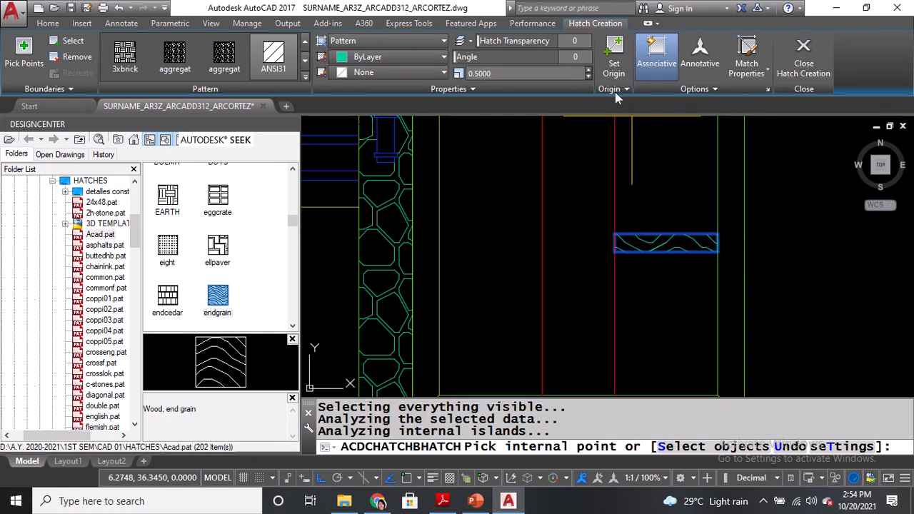
click(588, 76)
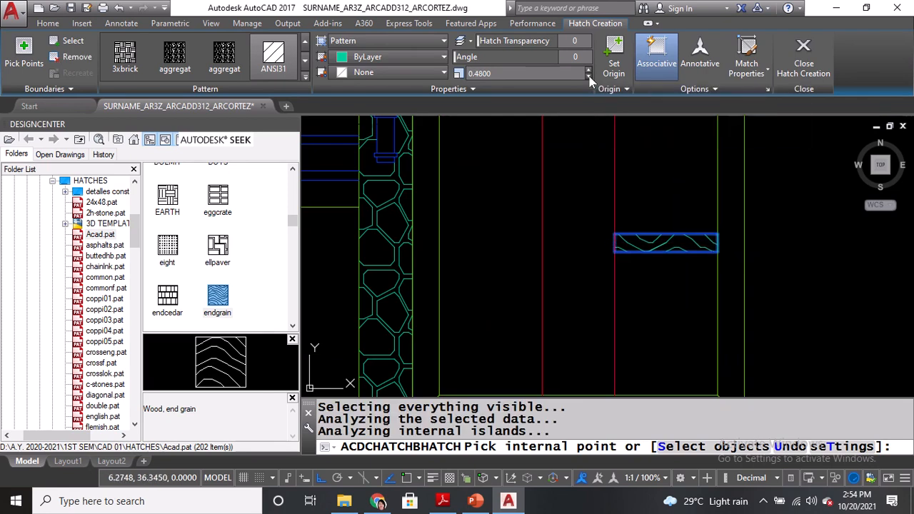
click(588, 76)
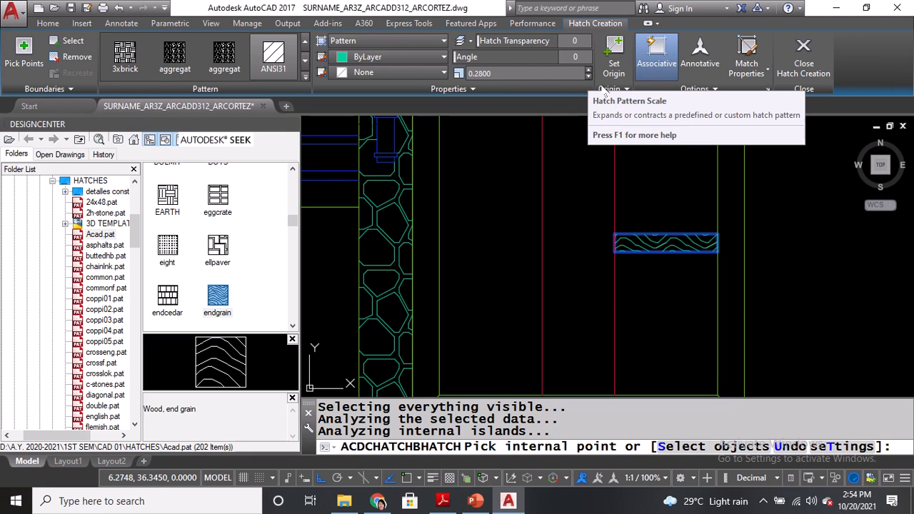
click(803, 57)
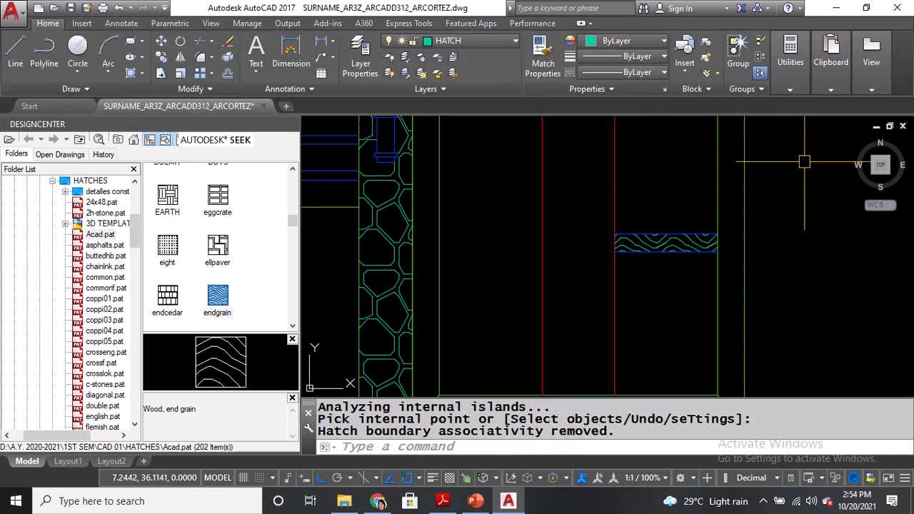
Measure the vertical spacing of neighbouring slats in the reference gate's right leaf.
scroll(805, 198, down, 4)
mouse_move(422, 194)
middle_down()
mouse_move(724, 216)
mouse_move(912, 254)
middle_up()
text(DI)
key(Return)
scroll(399, 254, up, 2)
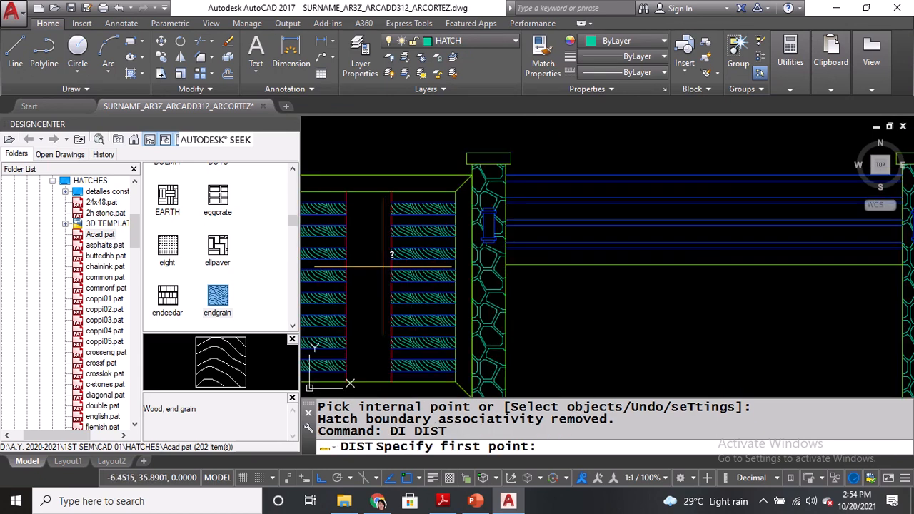
click(423, 271)
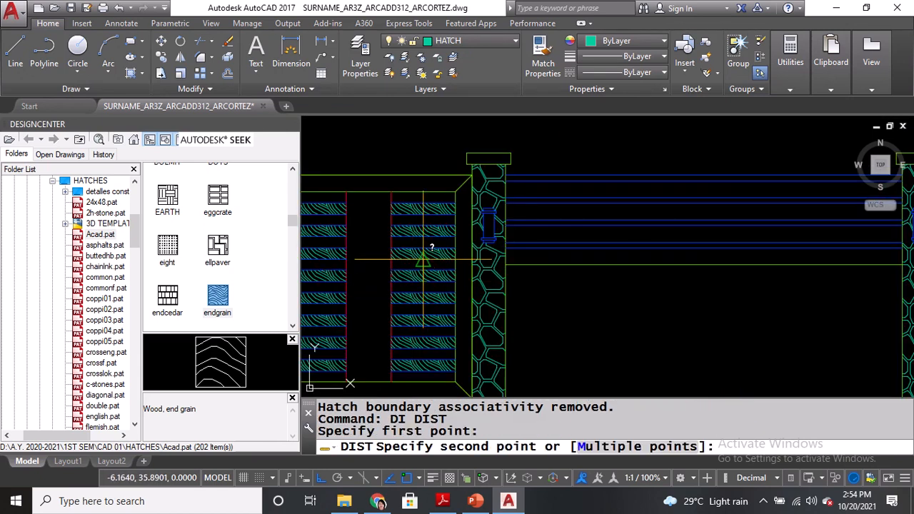
click(422, 259)
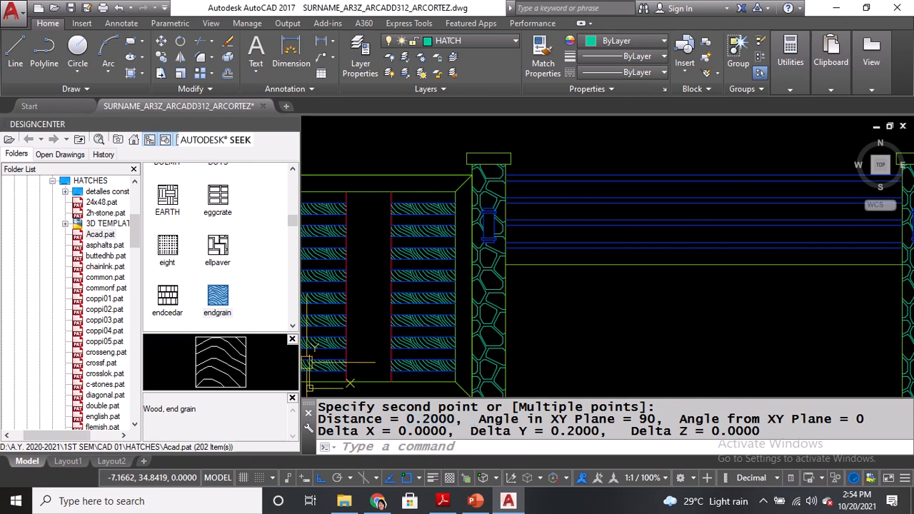
Copy the hatched slat with its two blue lines upward at distances of 0.2, 0.4, 0.6 and 0.8 from its lower-left corner.
scroll(431, 276, down, 2)
middle_drag(726, 282, 514, 285)
scroll(668, 261, up, 2)
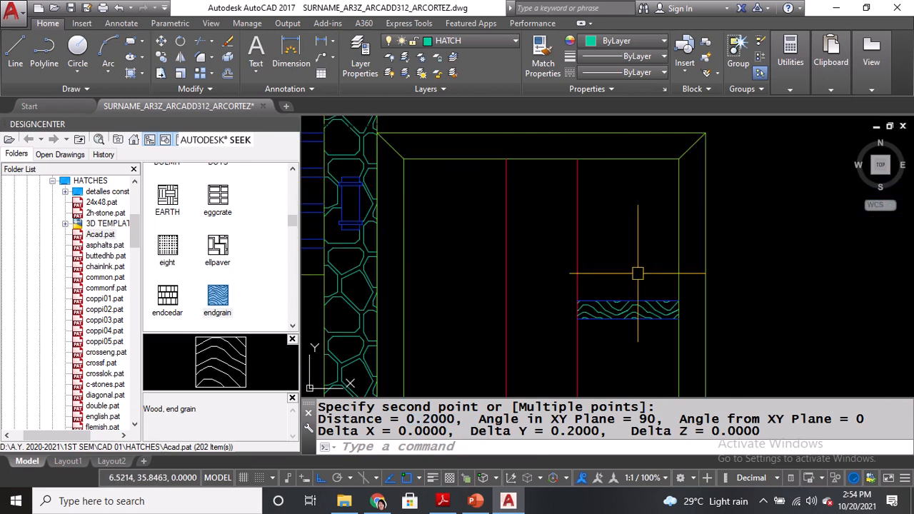
key(Return)
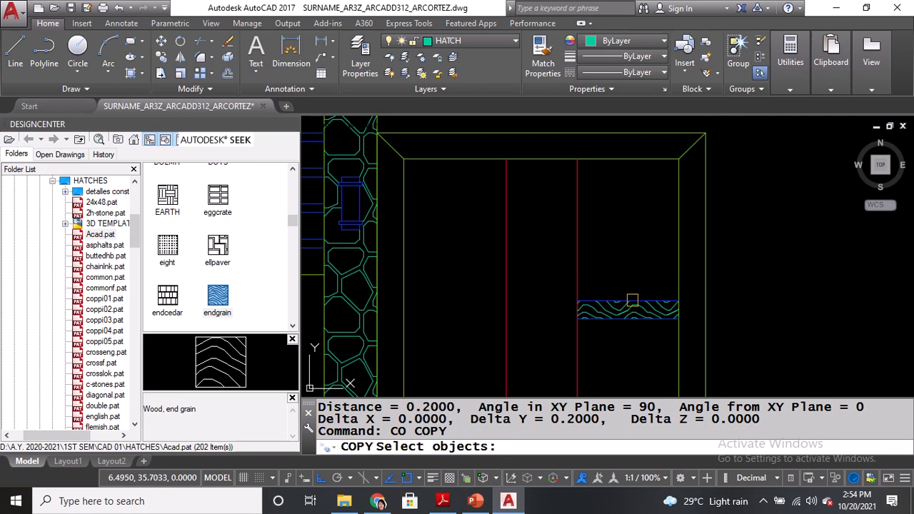
scroll(632, 300, up, 1)
click(628, 314)
click(625, 317)
click(617, 331)
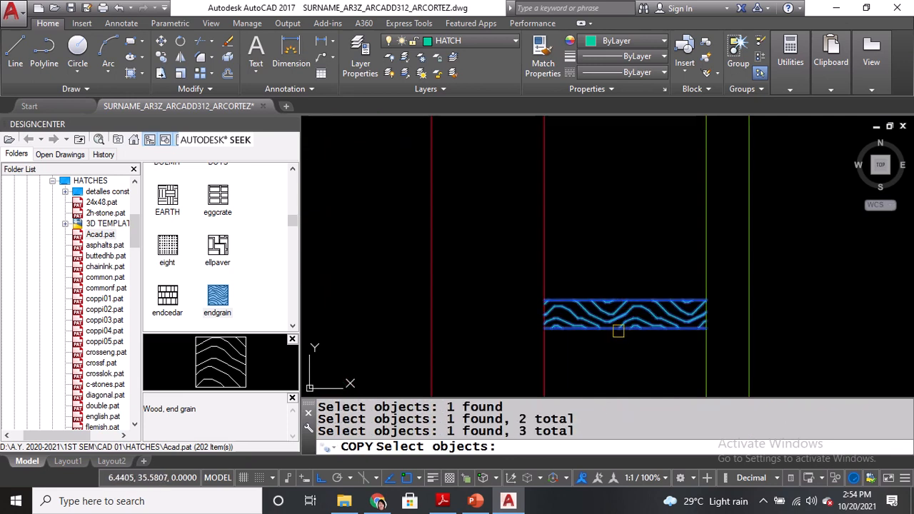
key(Return)
click(465, 446)
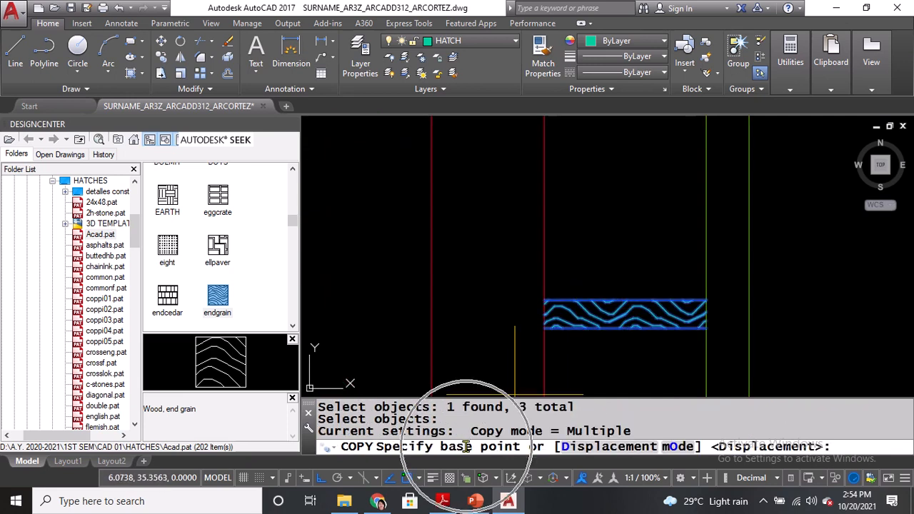
click(543, 328)
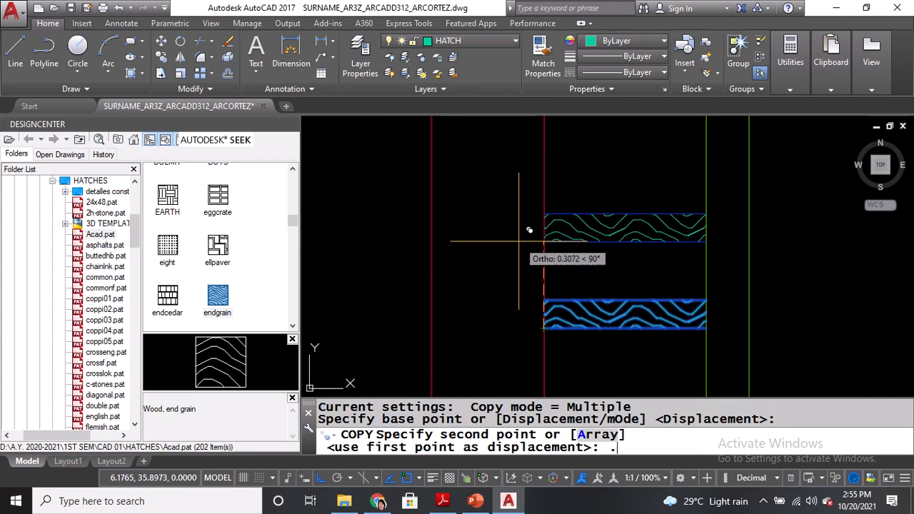
text(.2)
key(Return)
text(.4)
key(Return)
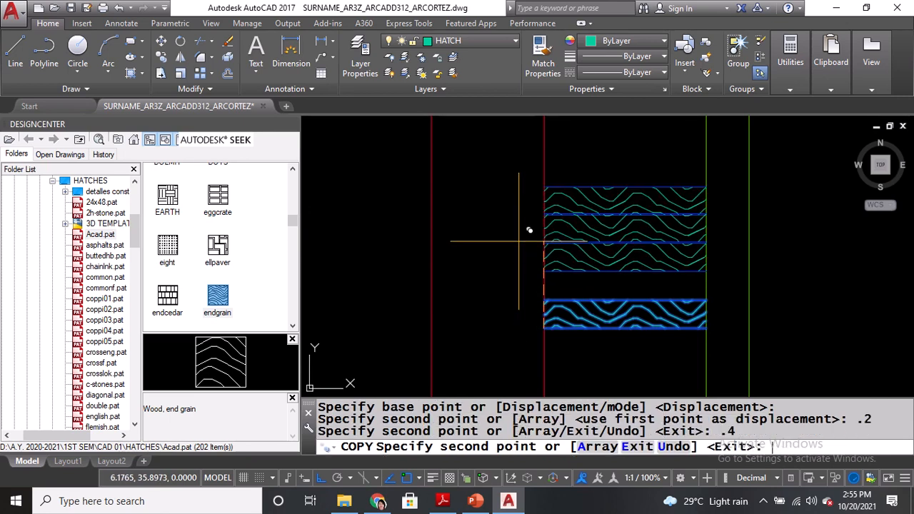
text(.)
key(Return)
middle_drag(519, 241, 532, 352)
text(.)
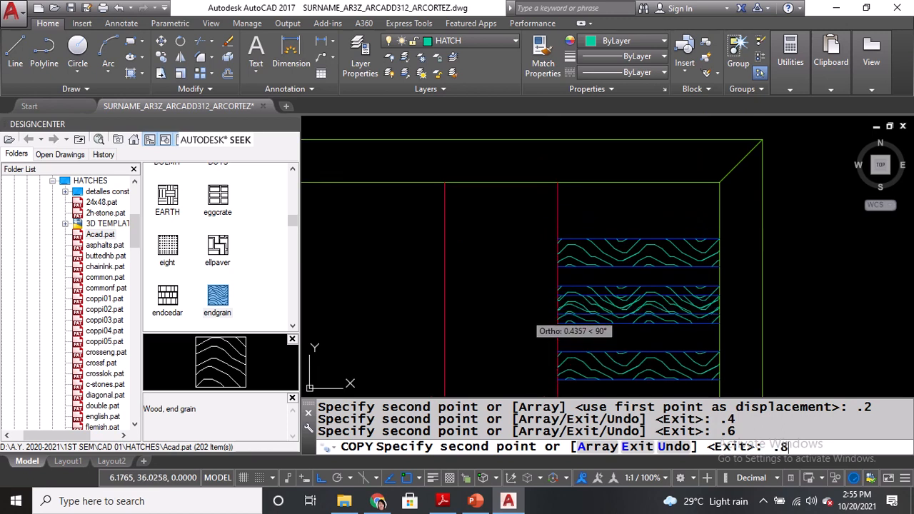
text(8)
key(Return)
key(Return)
Mirror the four upper slats about the horizontal midline of the original middle slat, keeping the source objects.
scroll(565, 180, down, 2)
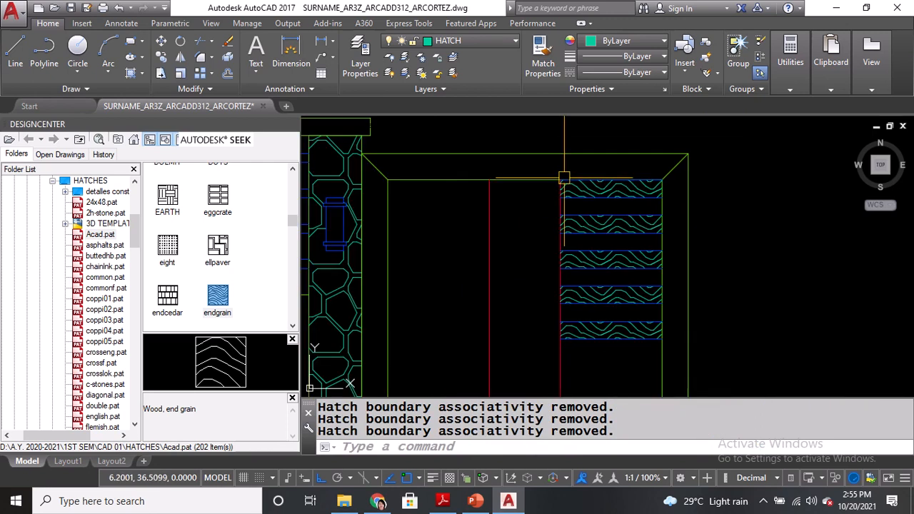
text(MI)
key(Return)
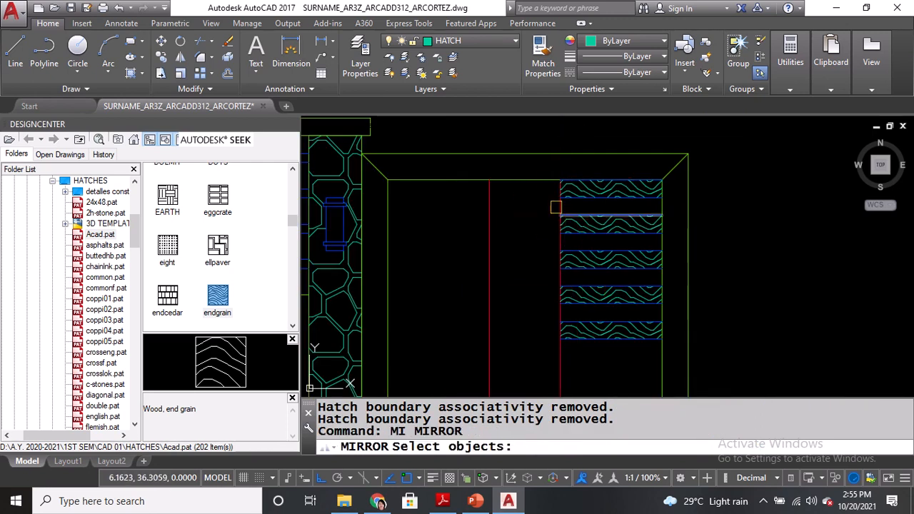
click(540, 166)
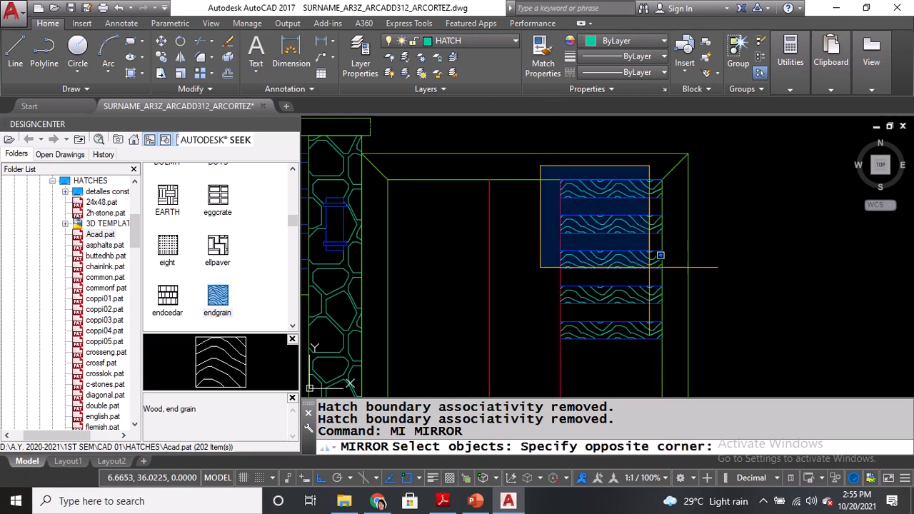
click(672, 310)
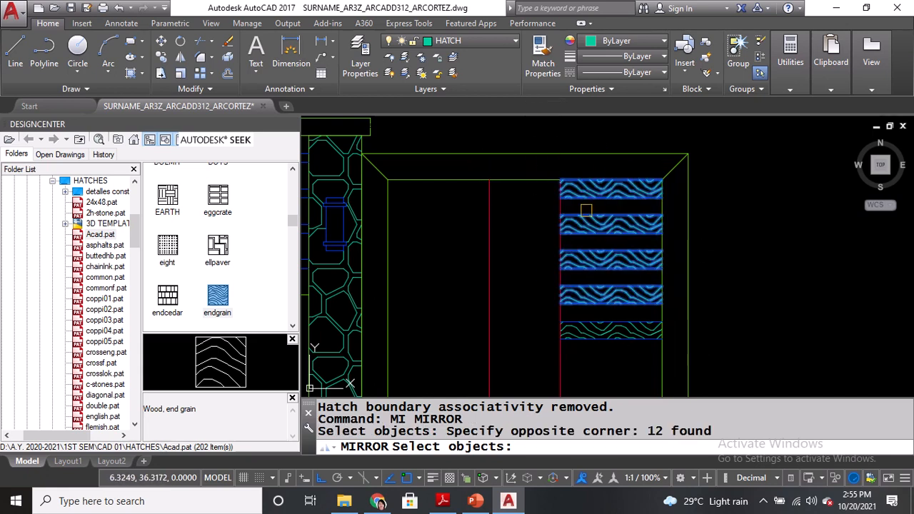
key(Return)
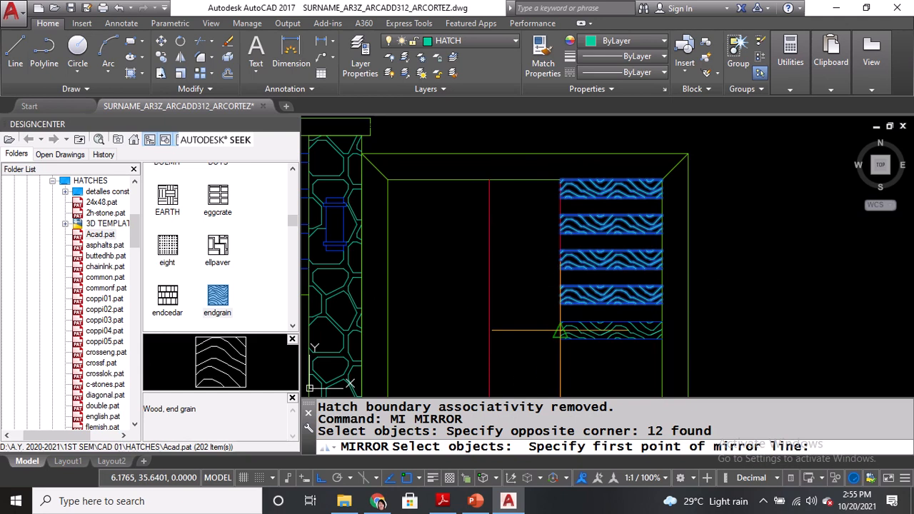
key(ctrl)
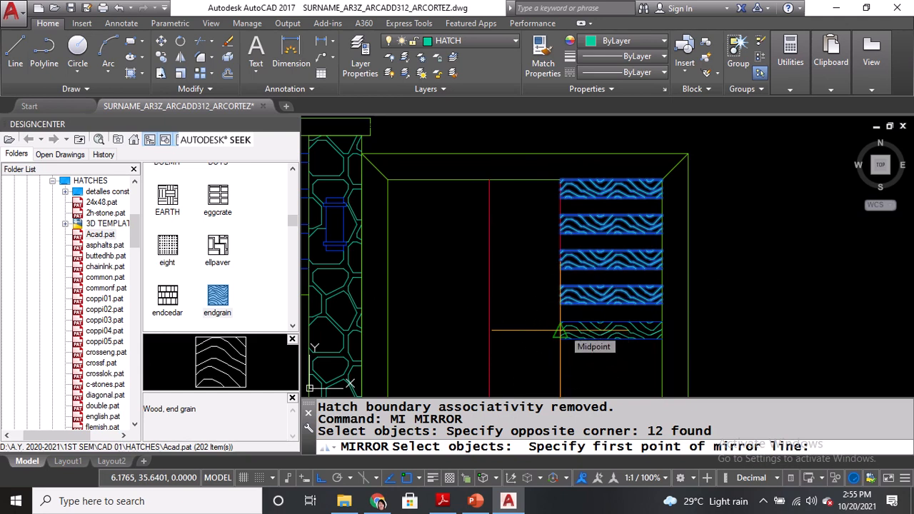
click(559, 330)
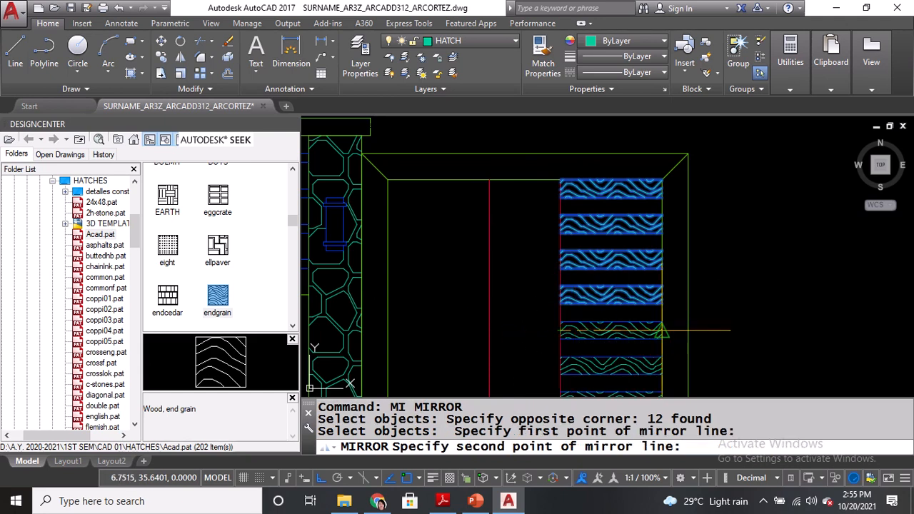
key(ctrl)
click(662, 330)
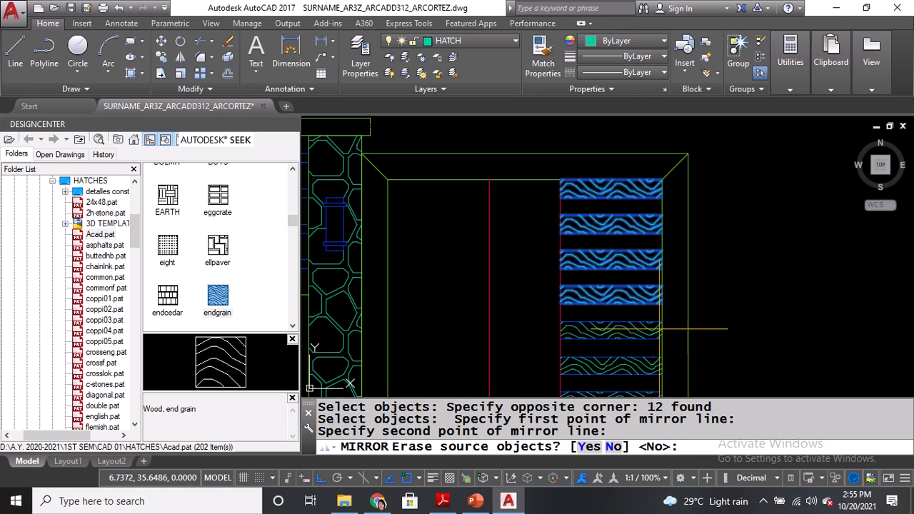
key(Return)
scroll(663, 250, down, 2)
middle_drag(664, 245, 662, 207)
click(661, 207)
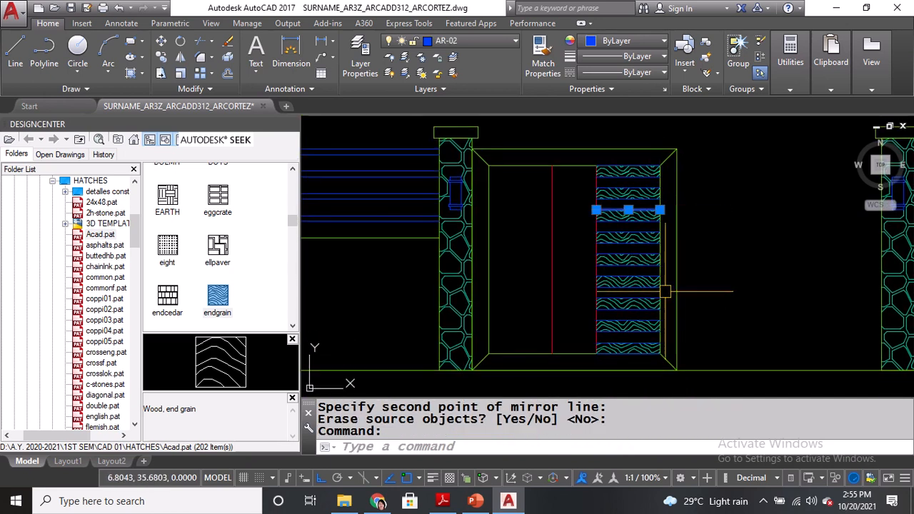
key(Escape)
Mirror all nine right-hand slats, without the red vertical line, about the leaf's vertical centreline and keep the originals.
key(Return)
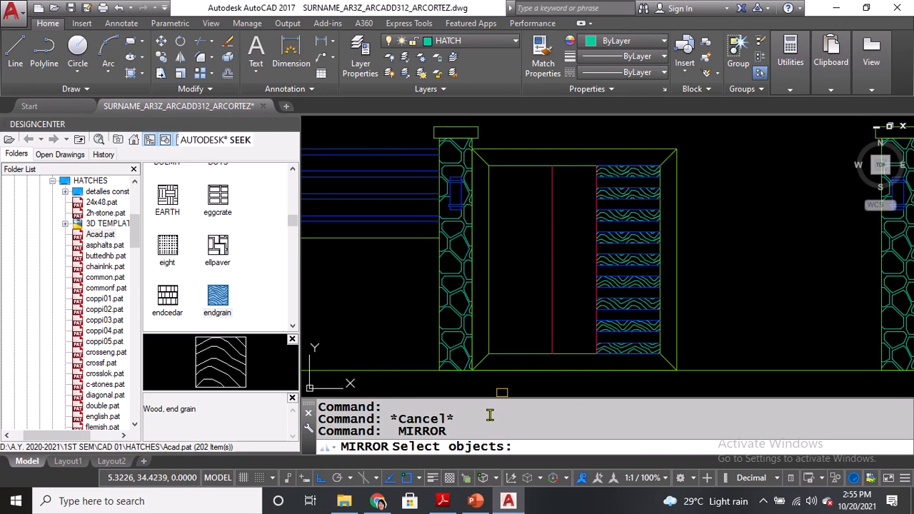
key(ctrl)
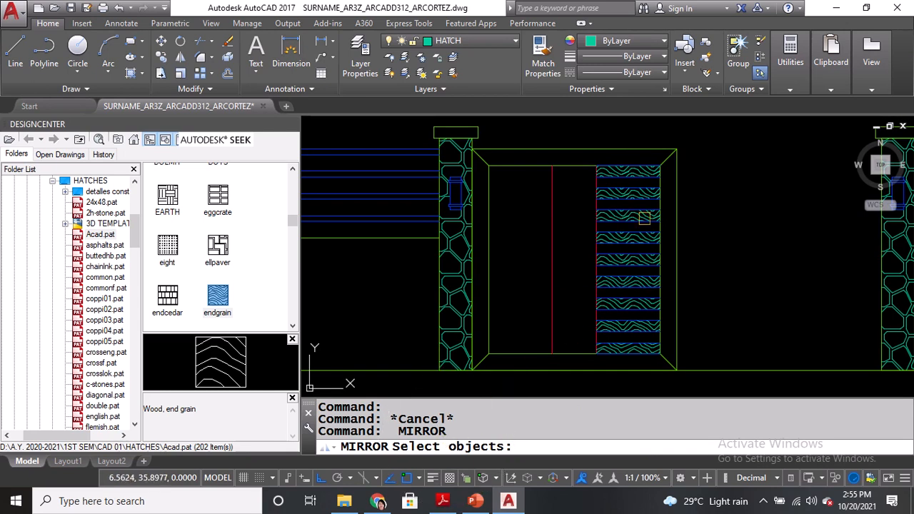
scroll(665, 150, up, 2)
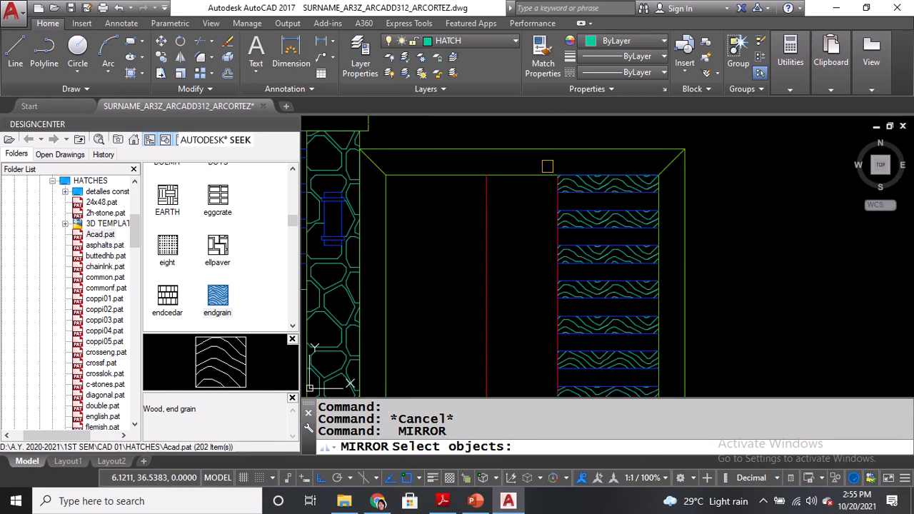
click(547, 167)
scroll(547, 166, down, 2)
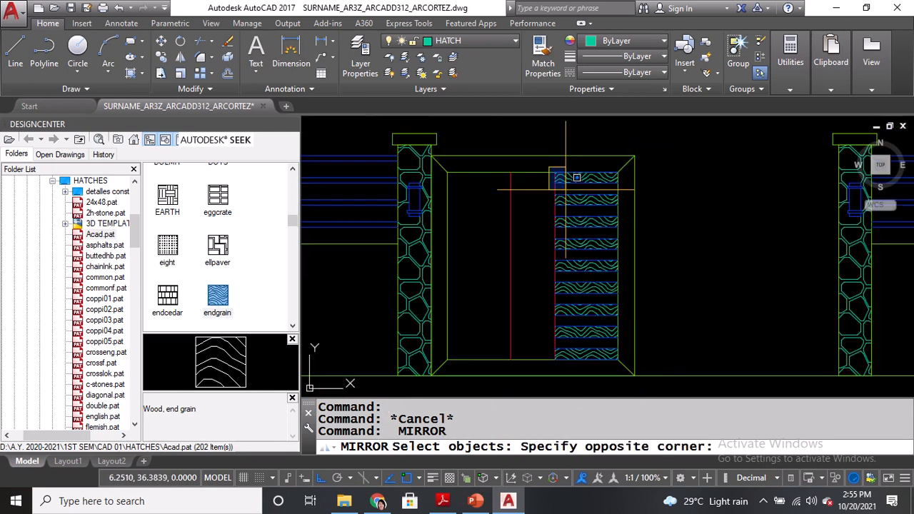
key(ctrl)
click(625, 365)
scroll(560, 359, up, 4)
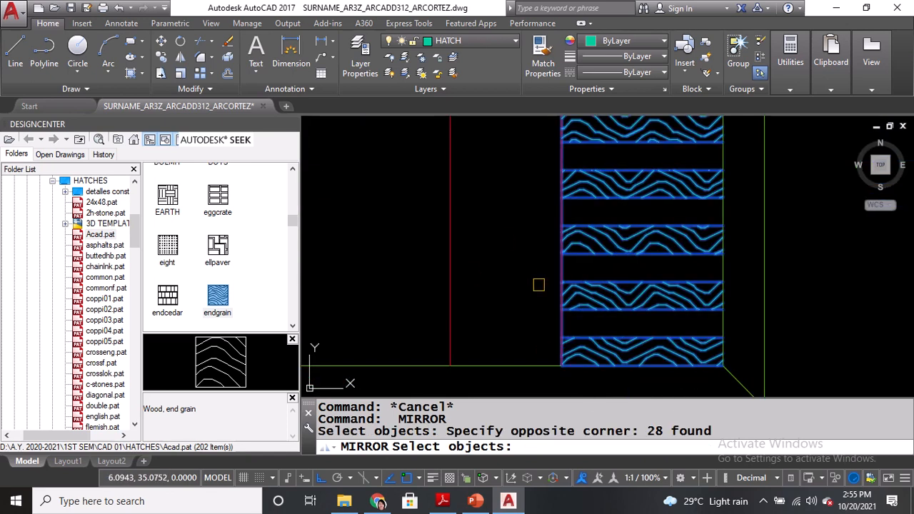
key(ctrl)
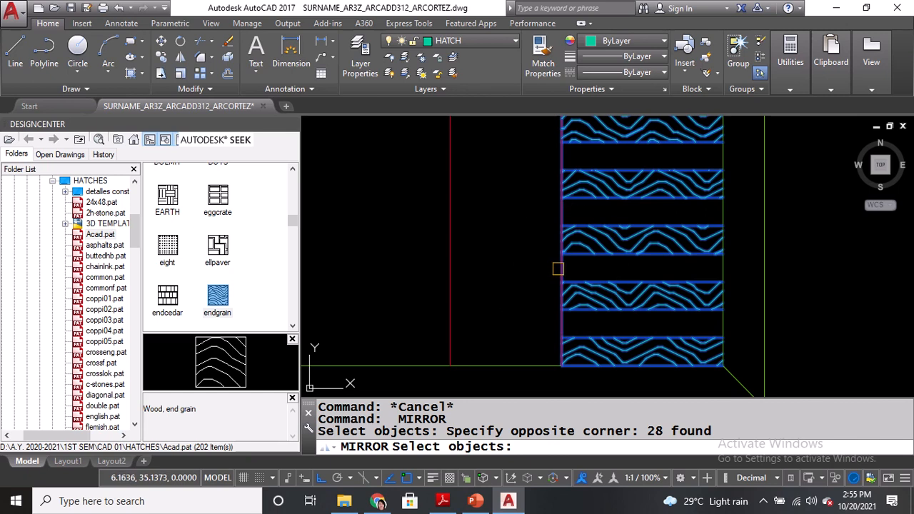
shift+click(558, 268)
scroll(525, 297, down, 2)
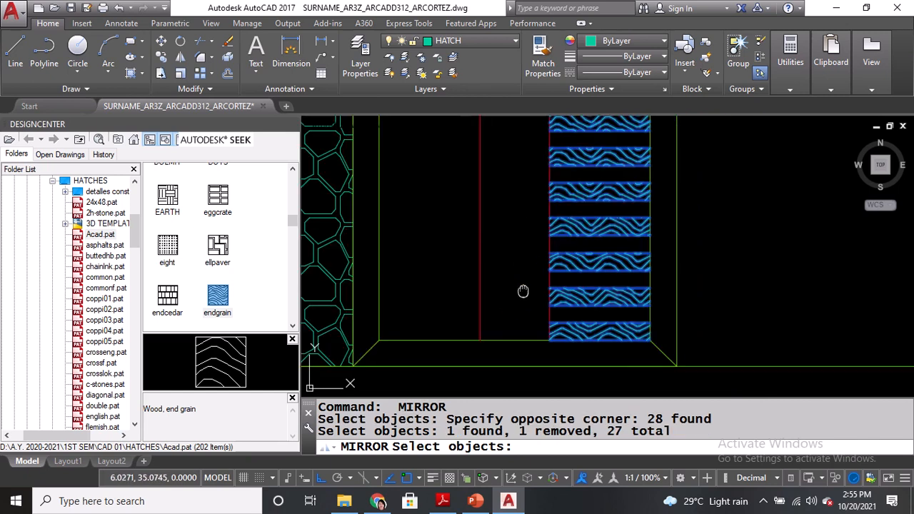
middle_drag(522, 291, 538, 296)
scroll(539, 326, down, 2)
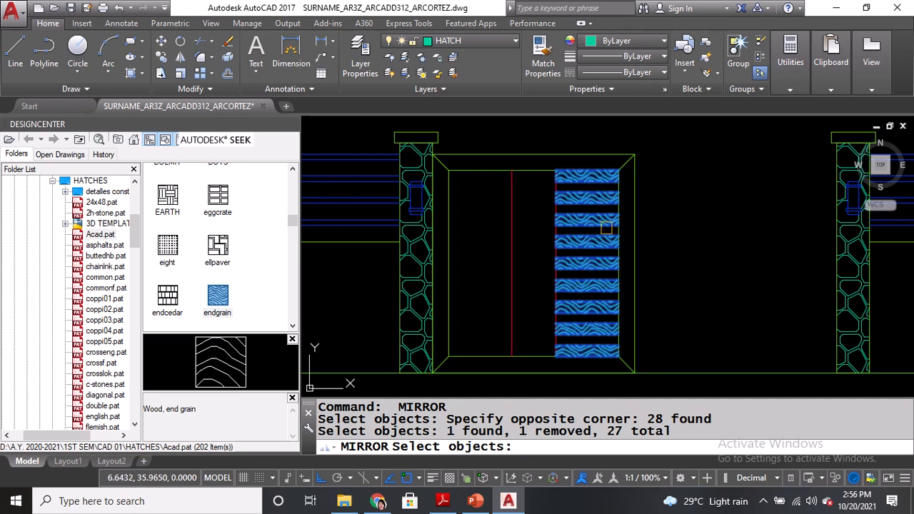
key(Return)
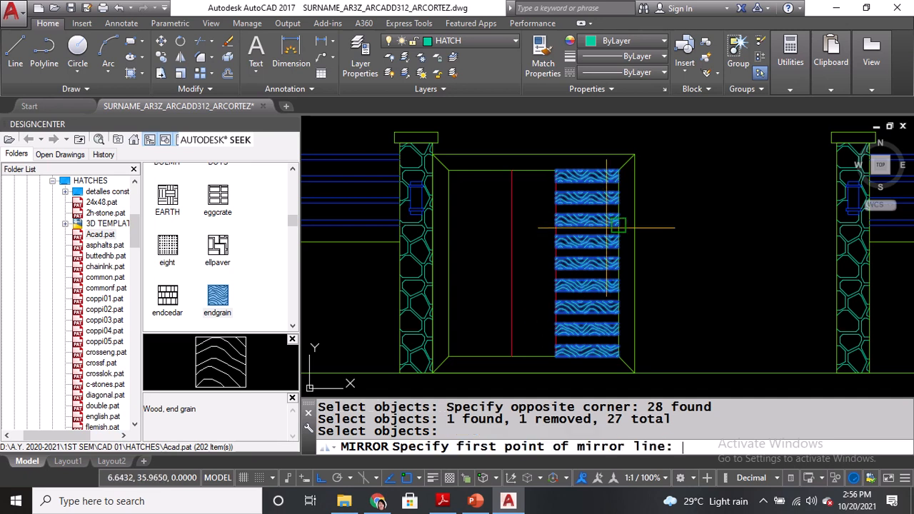
click(533, 357)
click(533, 171)
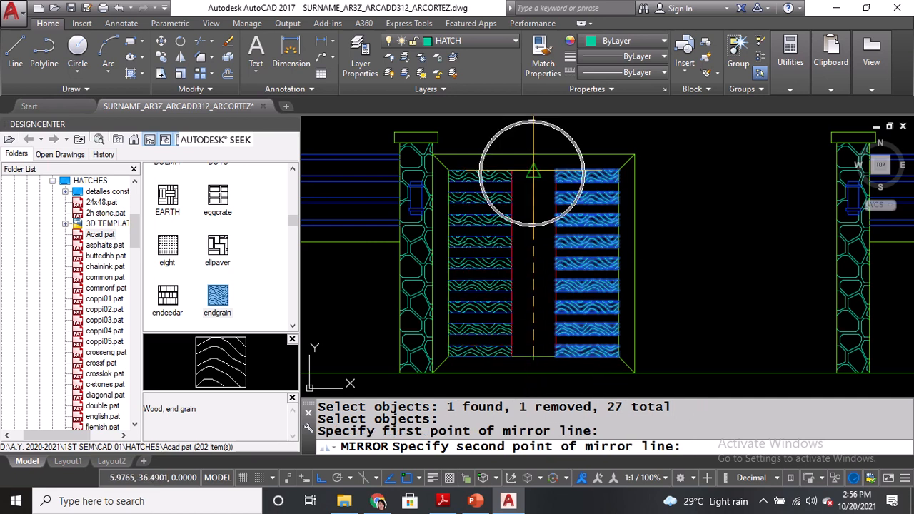
click(532, 172)
key(Return)
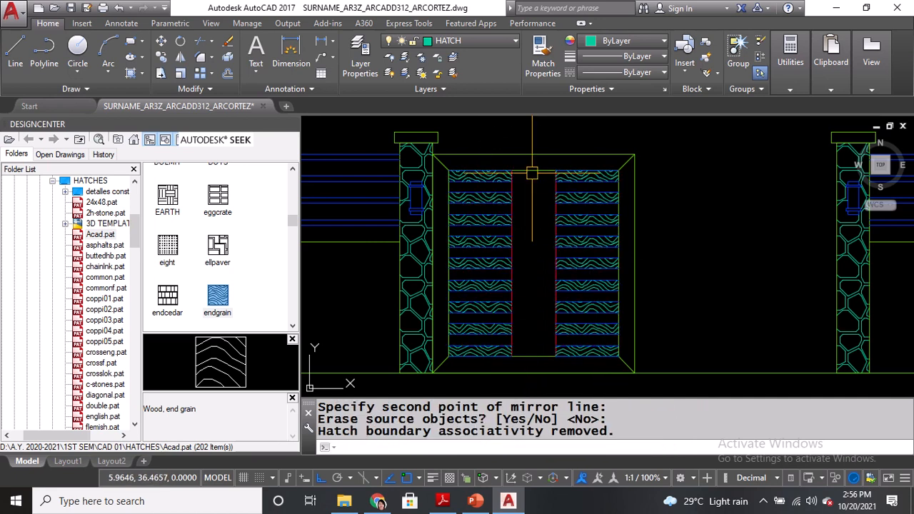
Mirror the complete framed gate leaf about its right vertical edge to form the second leaf, keeping the source objects.
key(Return)
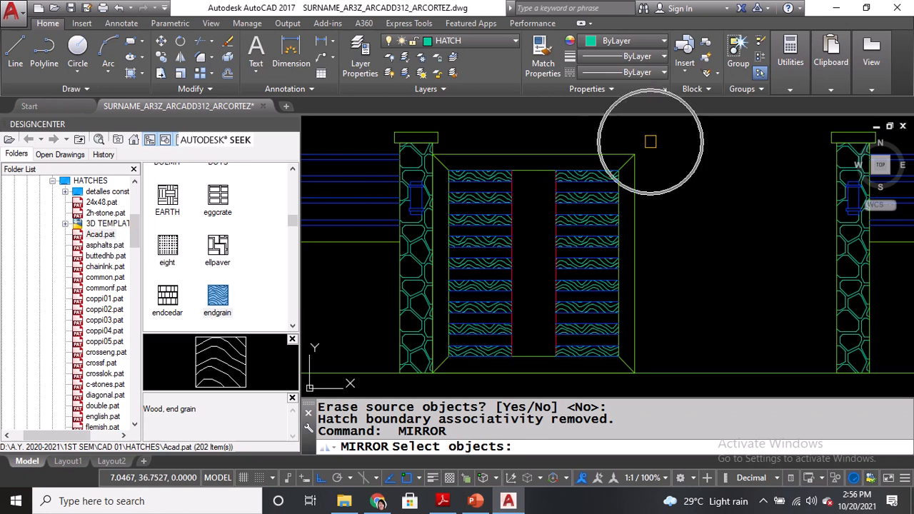
click(650, 141)
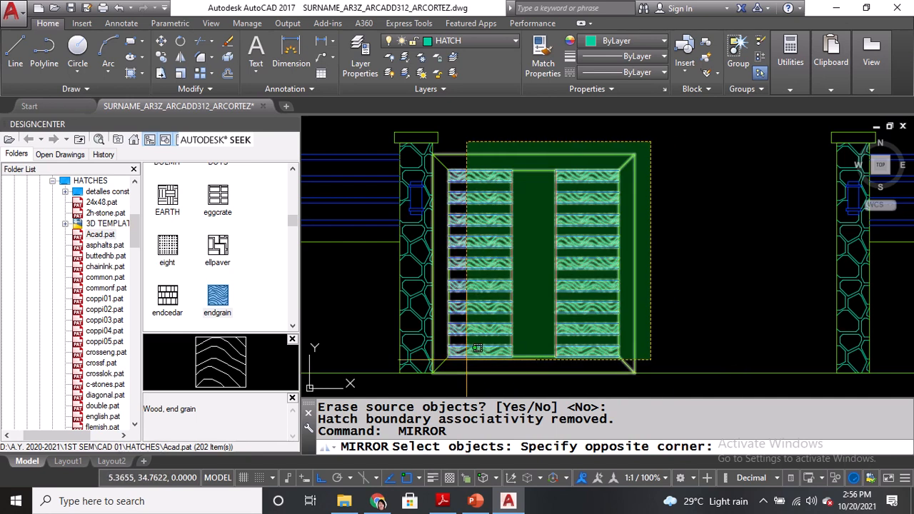
click(444, 363)
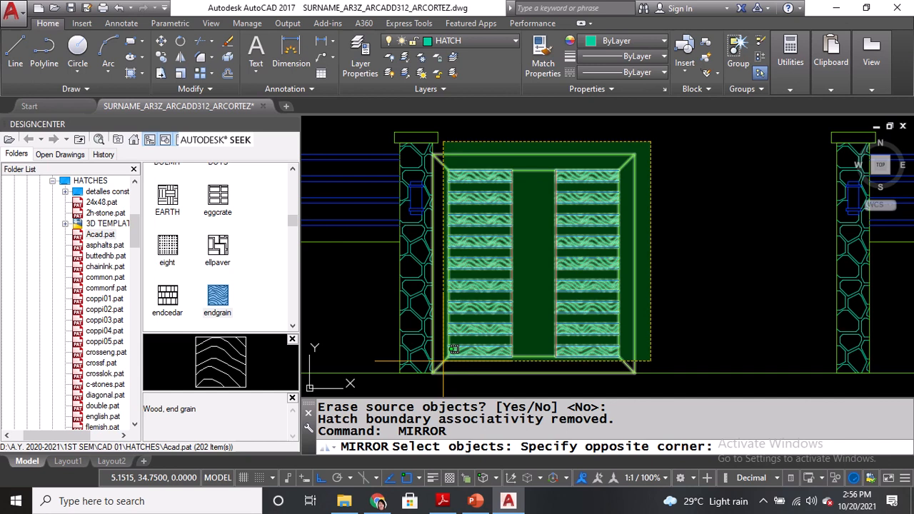
click(442, 360)
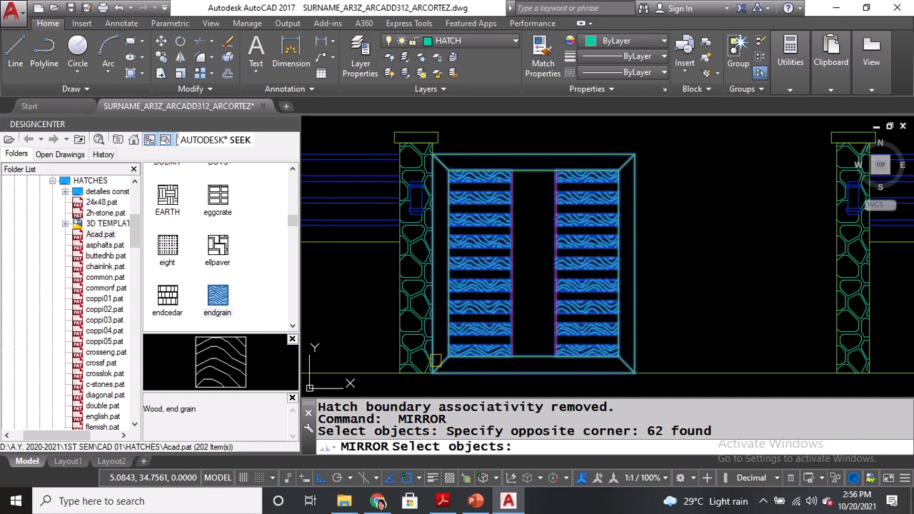
key(Return)
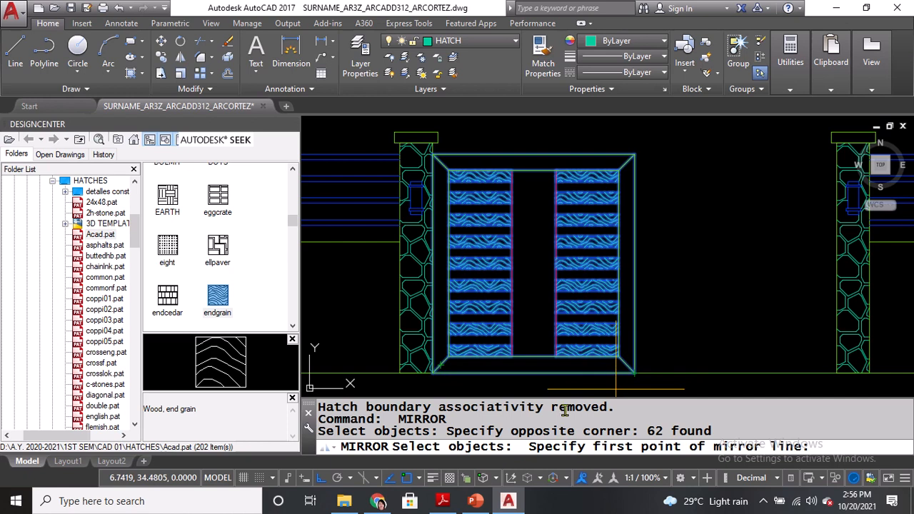
key(ctrl)
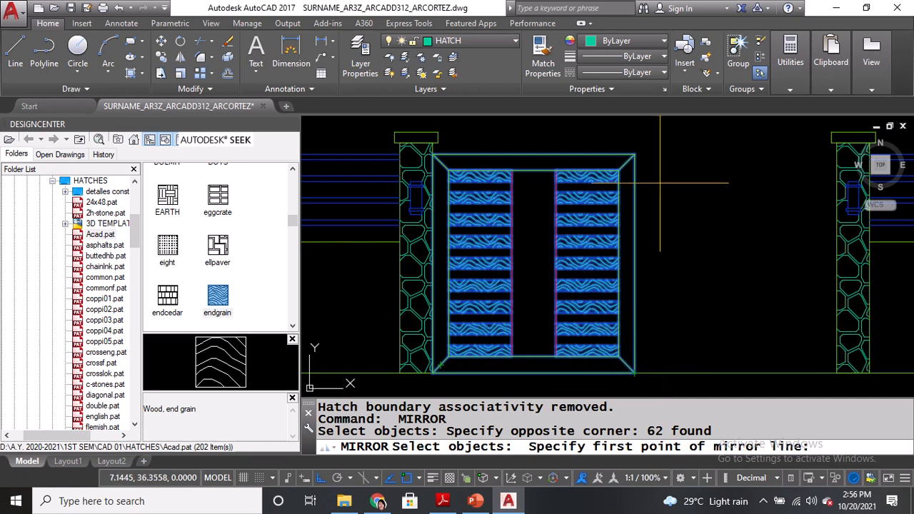
click(634, 154)
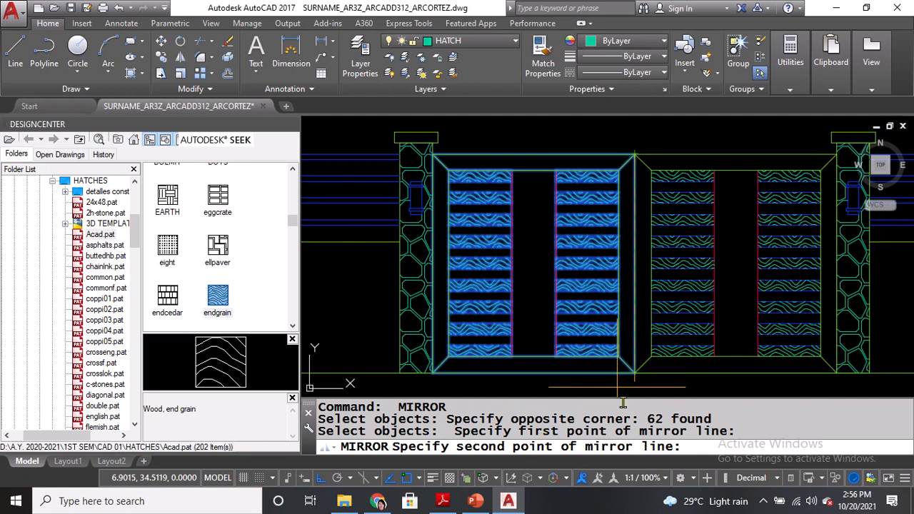
key(ctrl)
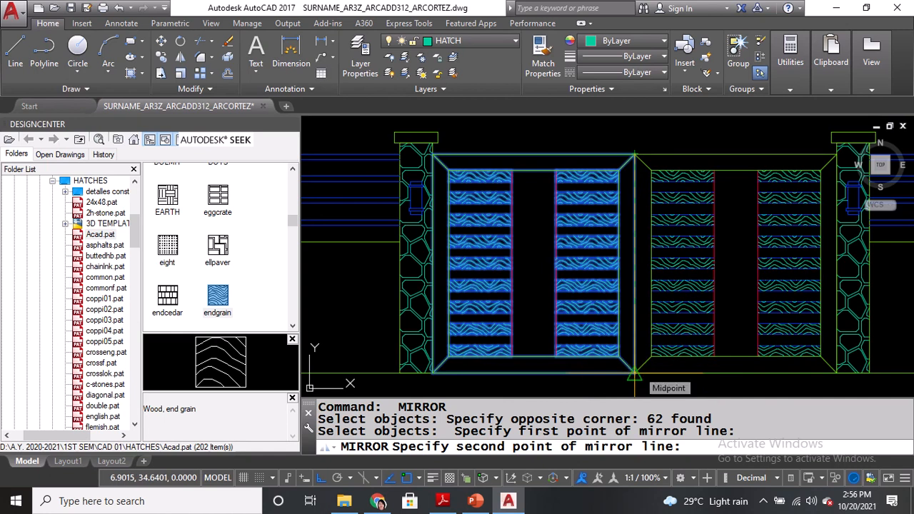
click(634, 373)
key(Return)
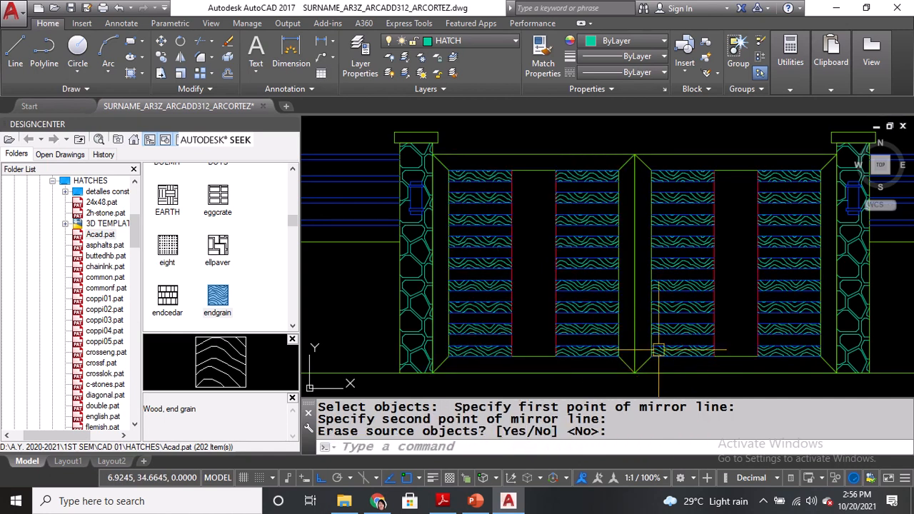
On layer AR-02 HIDDEN, draw a diamond polyline through the leaves' top meeting point, left edge midpoint, bottom meeting point and right edge midpoint.
scroll(635, 214, down, 3)
middle_drag(632, 201, 604, 272)
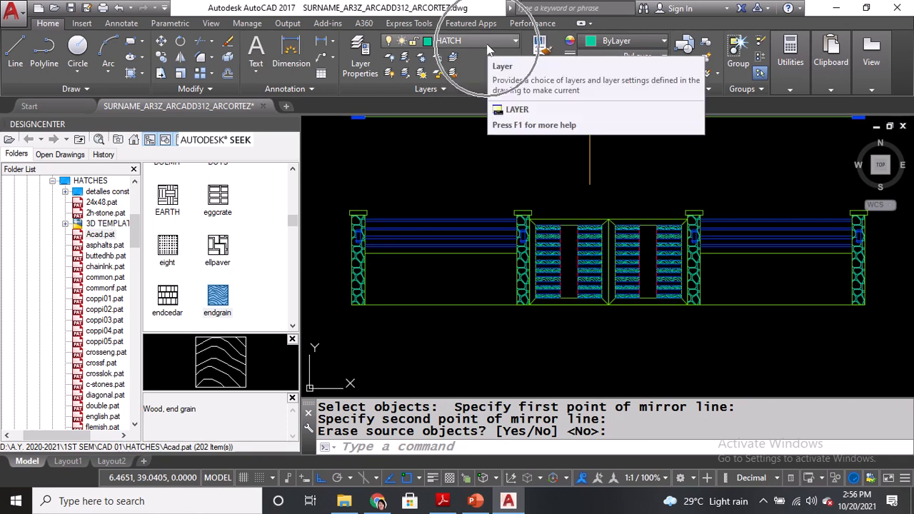
click(485, 41)
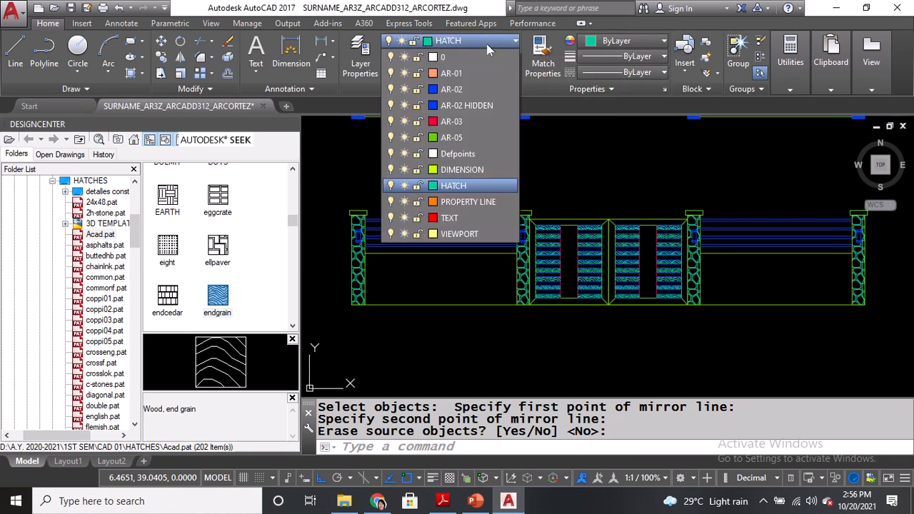
click(470, 105)
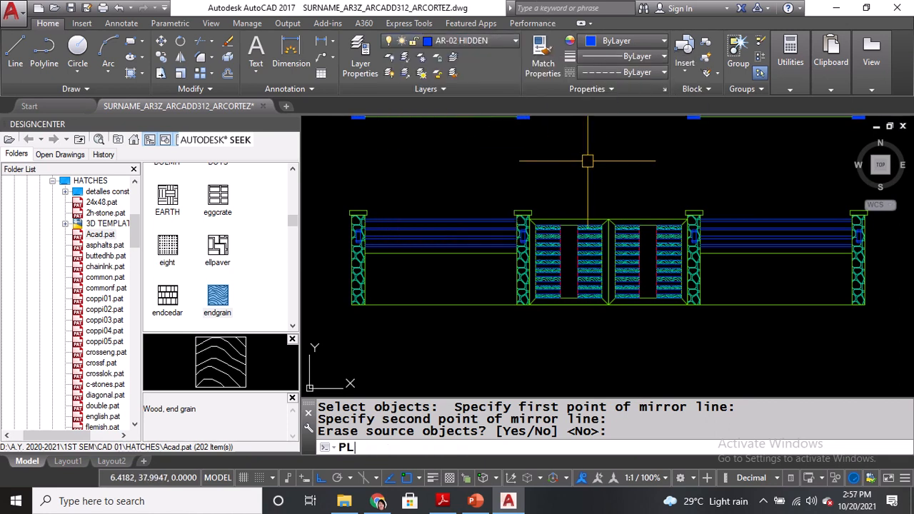
text(PL)
key(Return)
scroll(582, 204, up, 4)
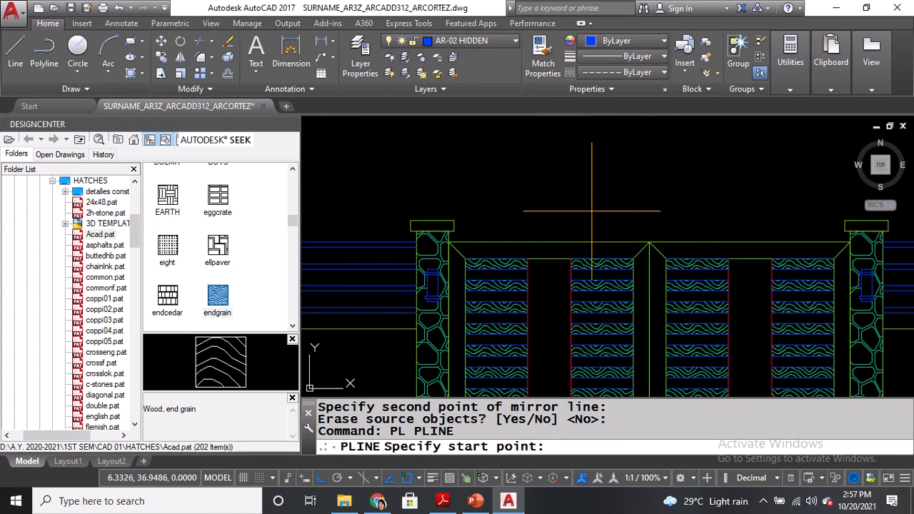
click(648, 242)
middle_drag(504, 330, 531, 221)
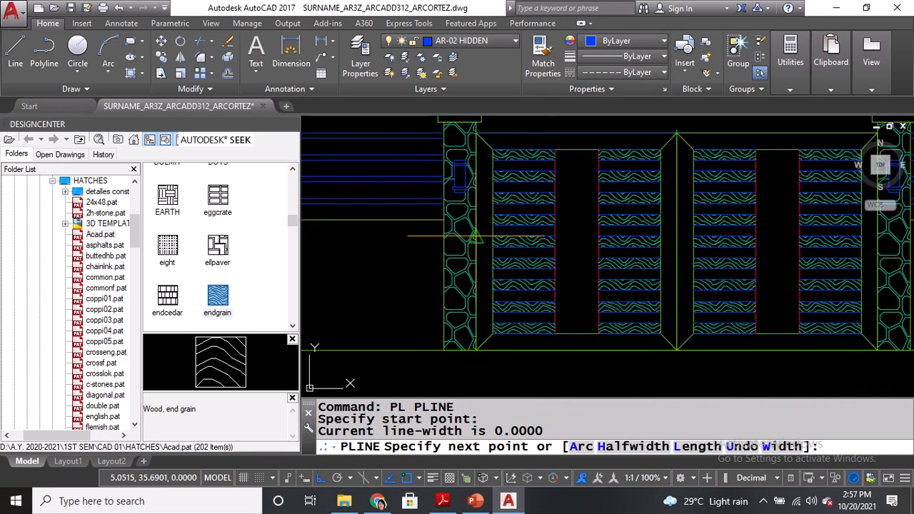
click(473, 235)
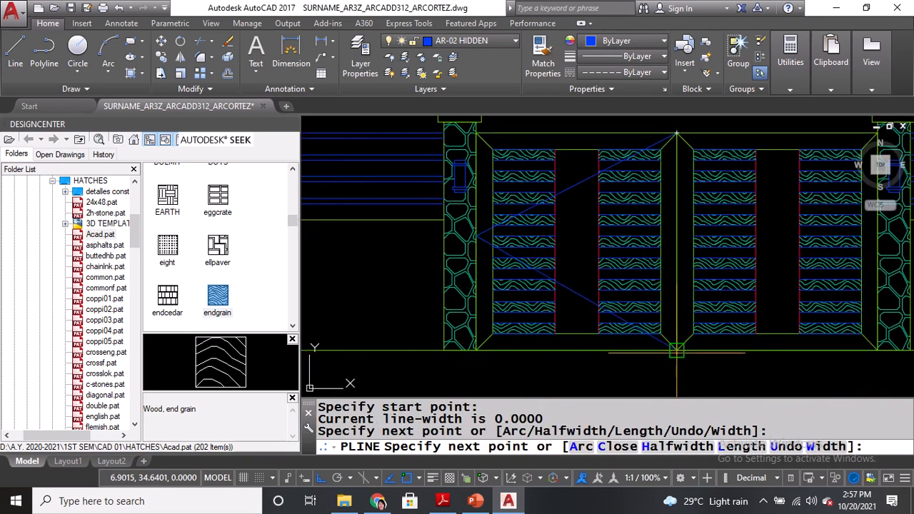
click(675, 350)
middle_drag(676, 350, 566, 371)
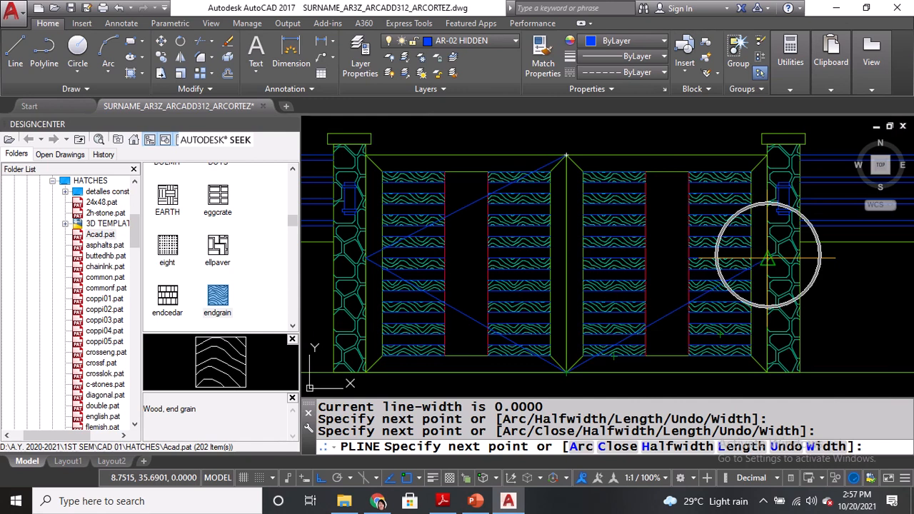
click(767, 258)
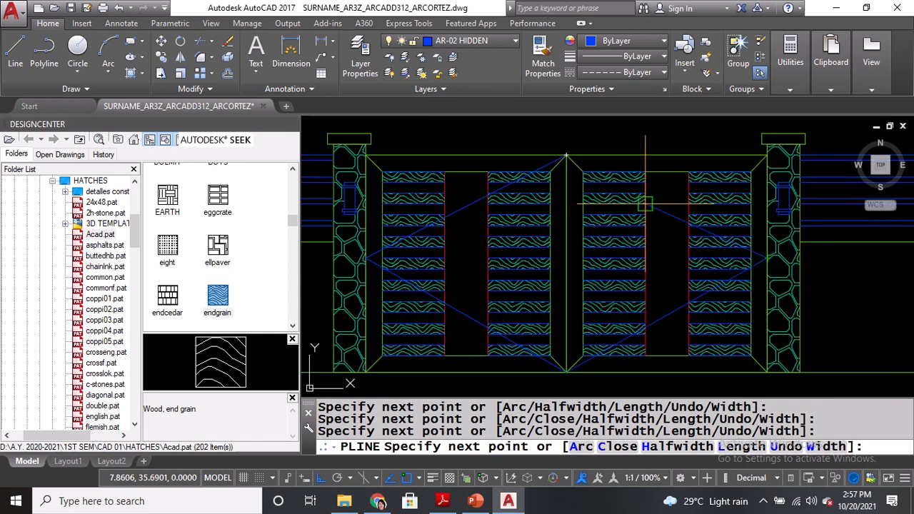
click(564, 157)
key(Return)
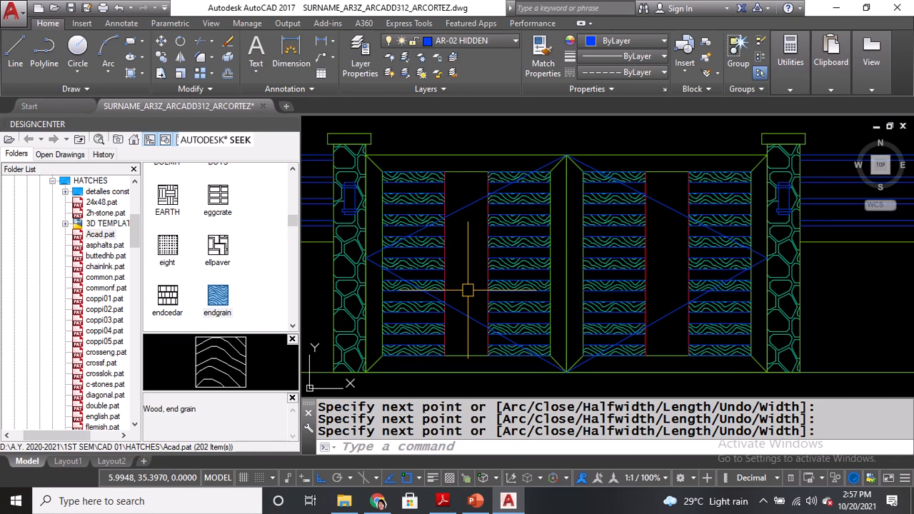
Set the global linetype scale factor to 0.4.
text(LTS)
key(Return)
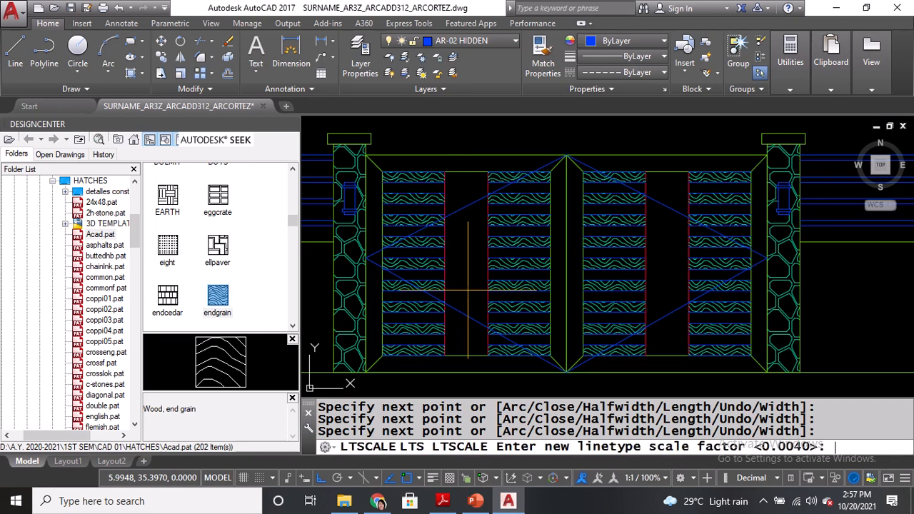
text(0.4)
key(Return)
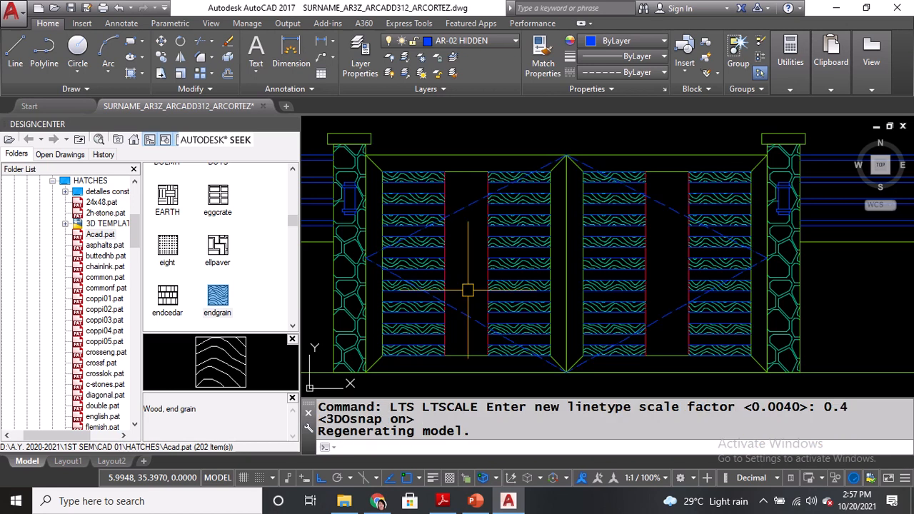
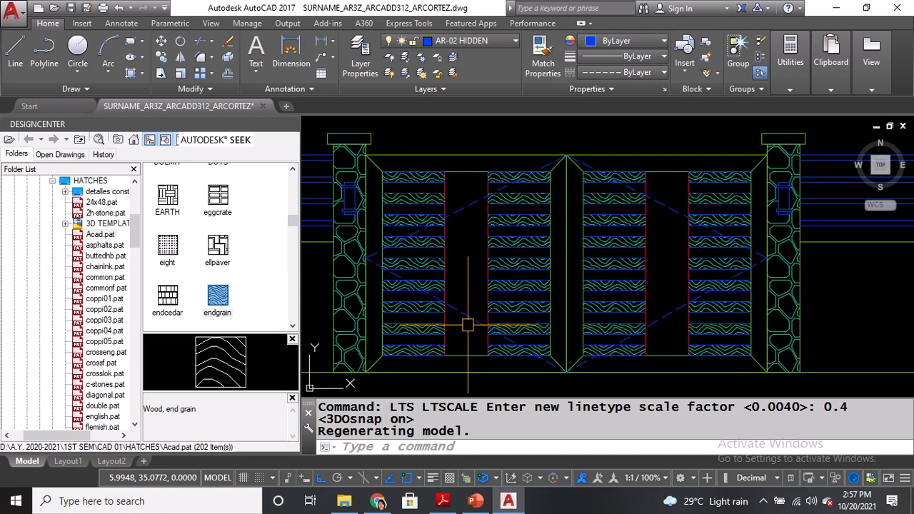
Save the drawing and close DesignCenter.
scroll(499, 293, down, 3)
middle_drag(498, 294, 553, 281)
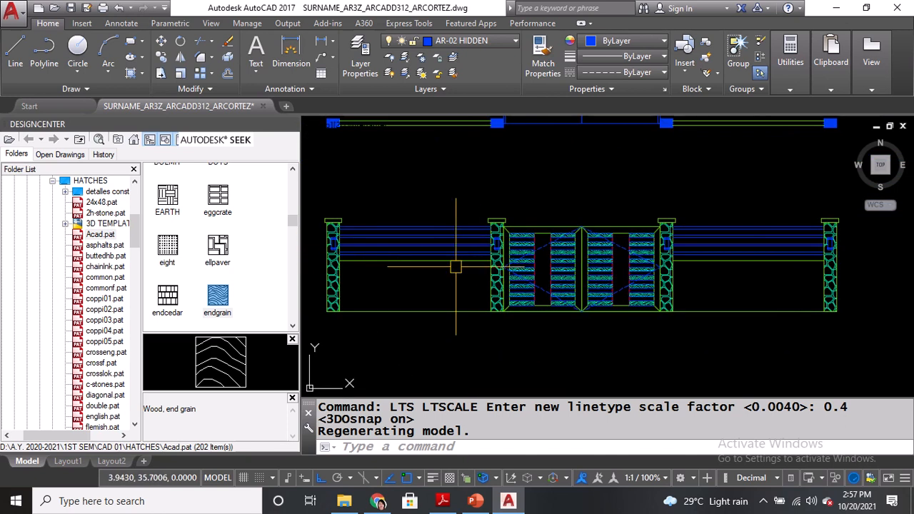
key(ctrl+s)
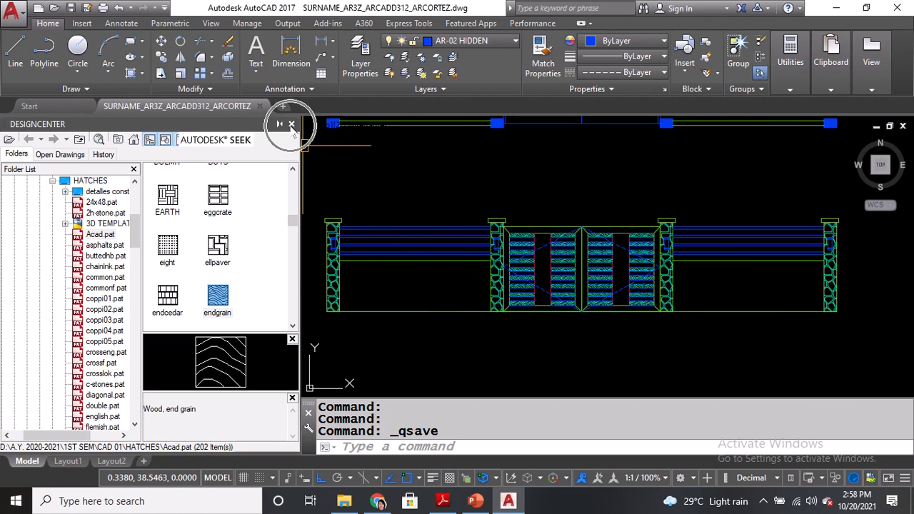
click(291, 124)
Measure the width and height of the leftmost post in the lower reference elevation.
mouse_move(267, 276)
middle_down()
mouse_move(501, 147)
mouse_move(827, 150)
middle_up()
scroll(174, 319, up, 2)
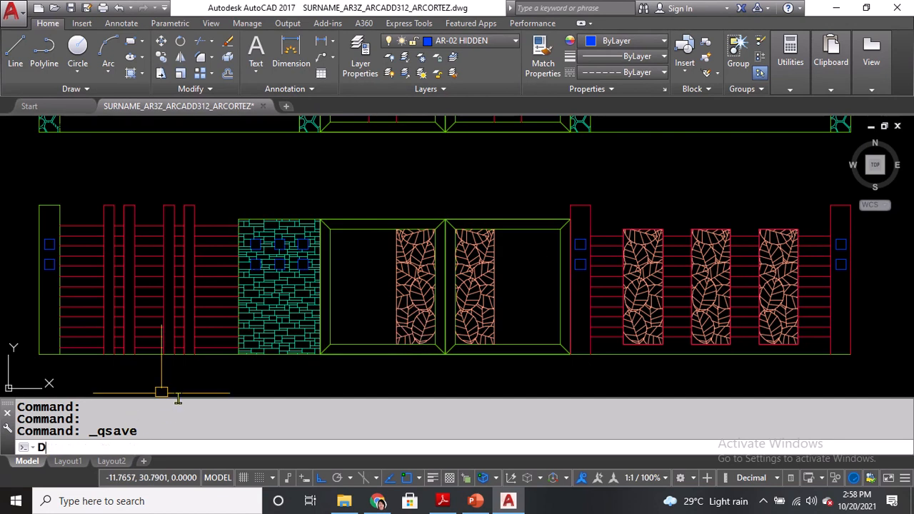
text(I)
key(Return)
click(59, 205)
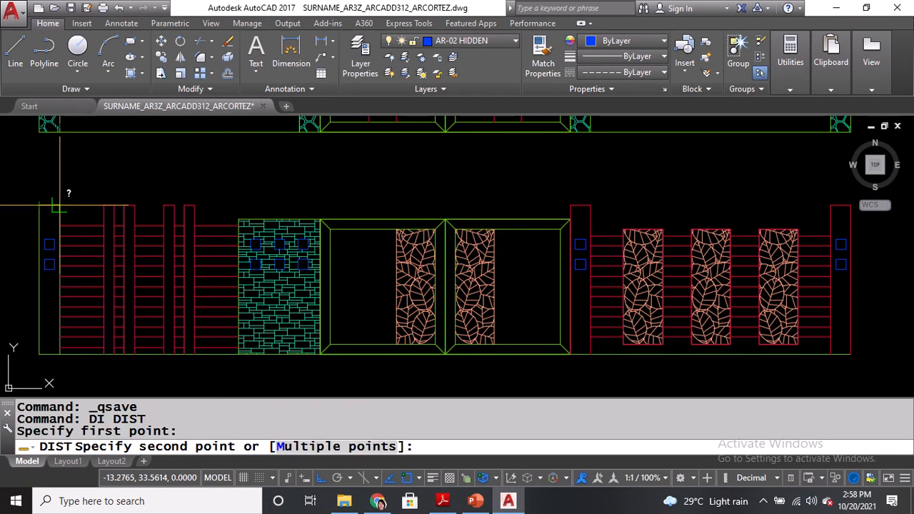
click(58, 203)
key(Return)
click(39, 205)
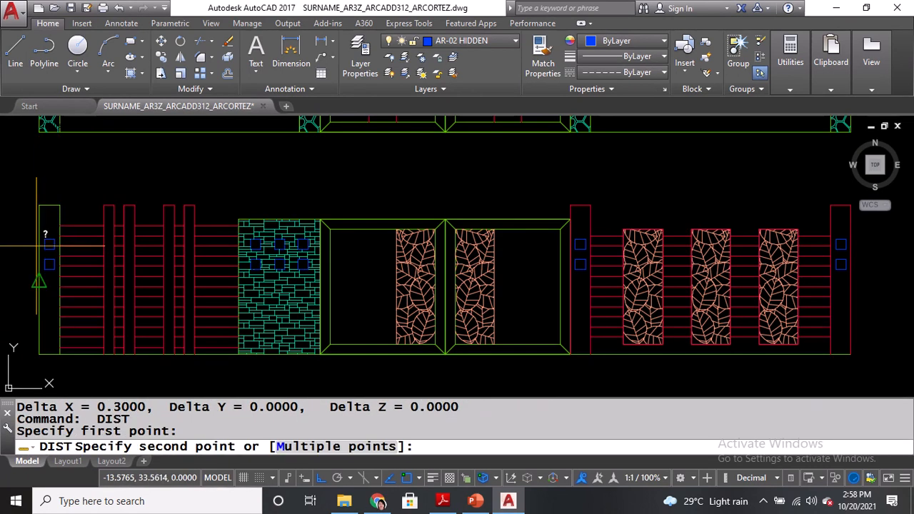
click(41, 351)
On layer AR-05, draw a 0.3 by 2.2 rectangle below the new elevation's leftmost post, its base level with the lower reference's baseline.
scroll(32, 346, down, 2)
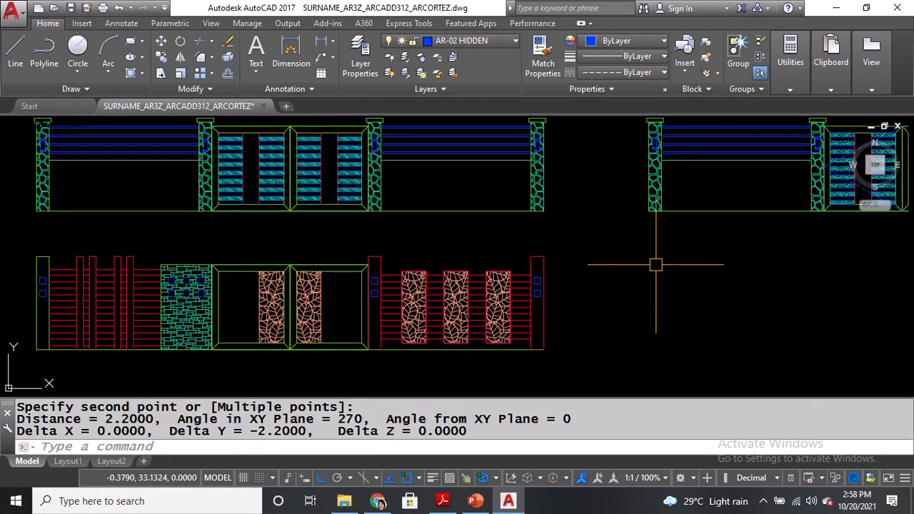
mouse_move(704, 258)
middle_down()
mouse_move(564, 239)
mouse_move(332, 254)
mouse_move(347, 261)
middle_up()
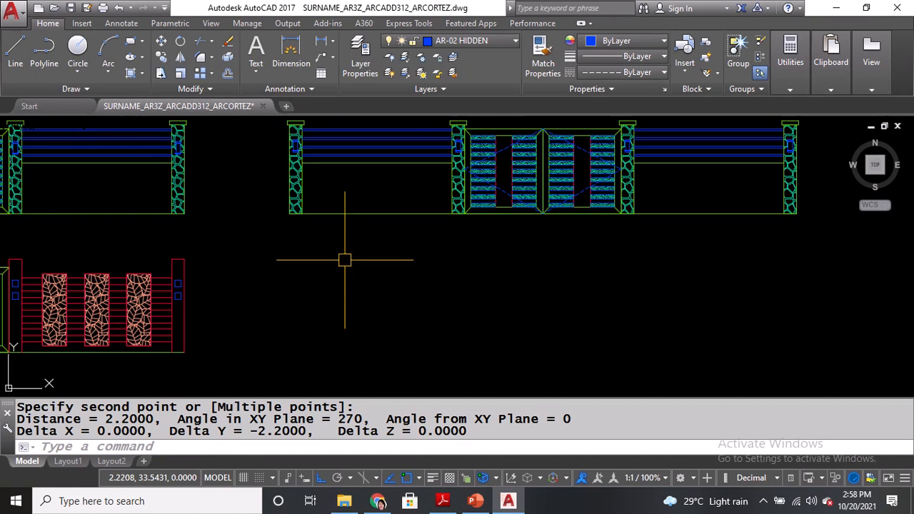
click(488, 40)
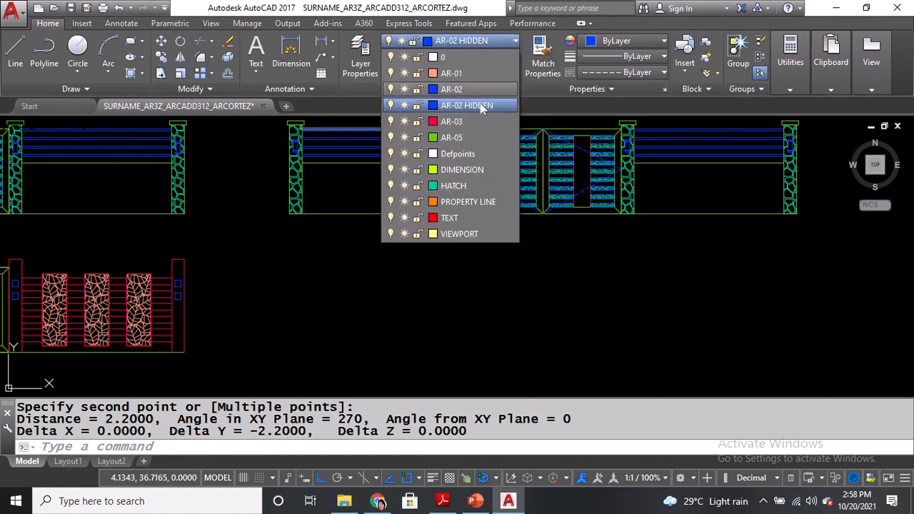
click(467, 138)
text(rec)
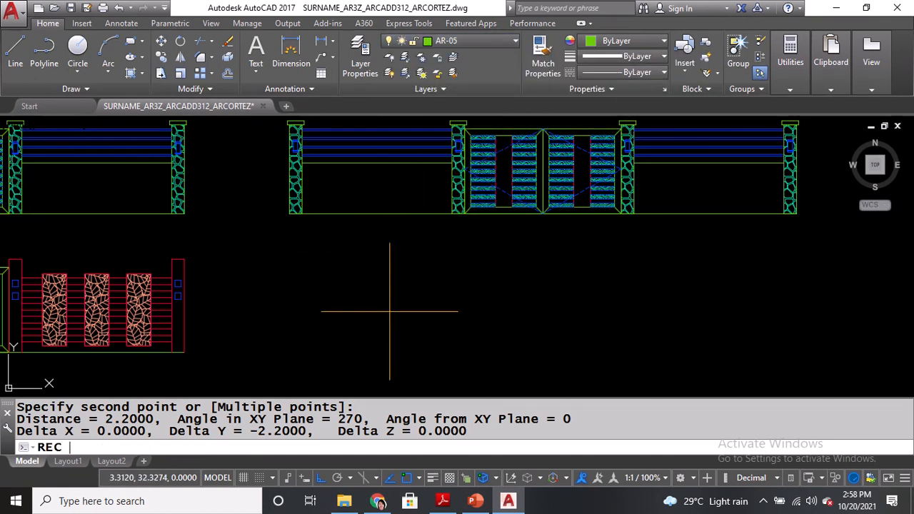
key(Return)
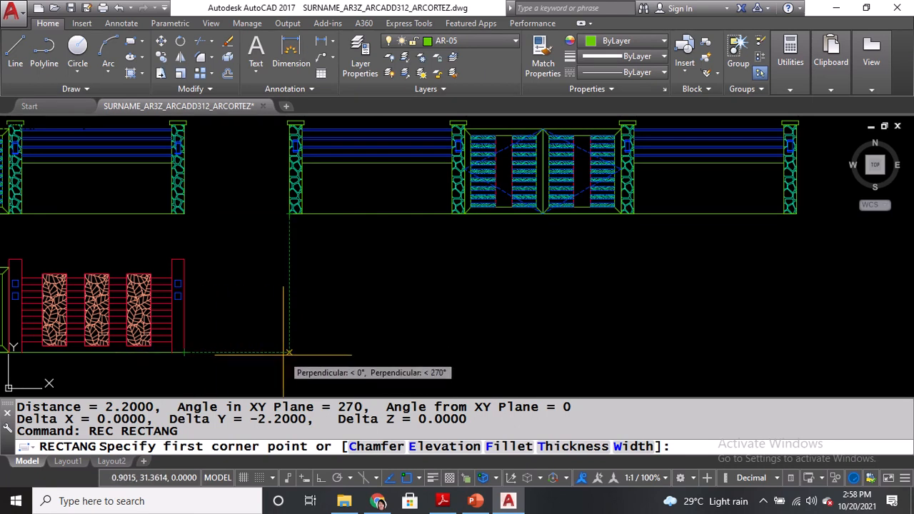
click(288, 352)
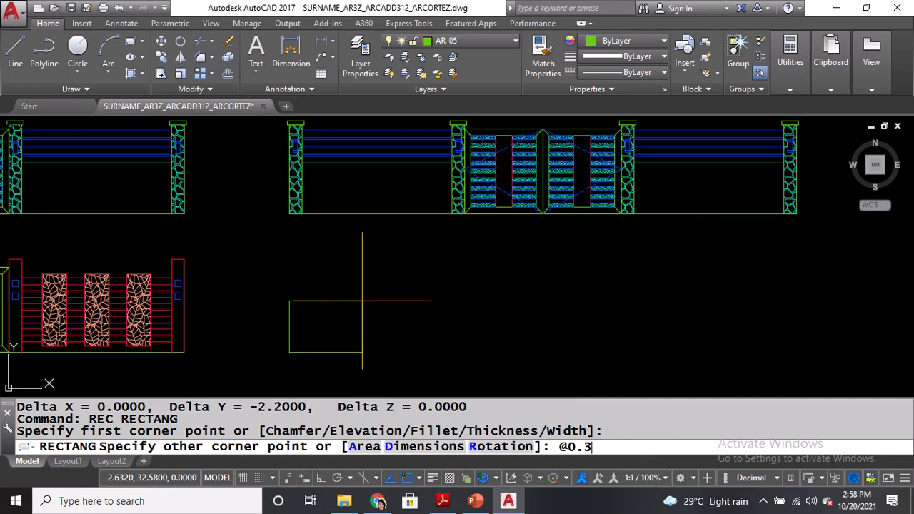
key(Return)
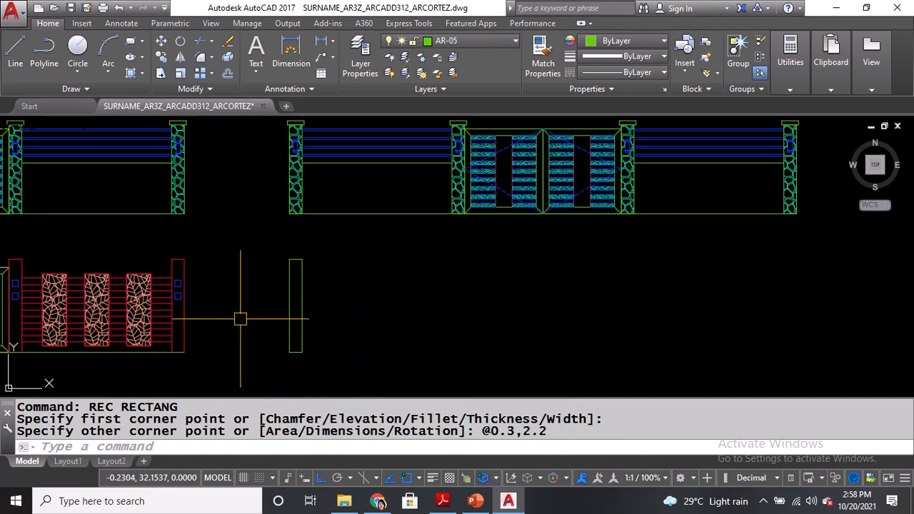
Measure the width and height of the upper blue square in the lower reference elevation's rightmost post.
middle_drag(241, 317, 606, 312)
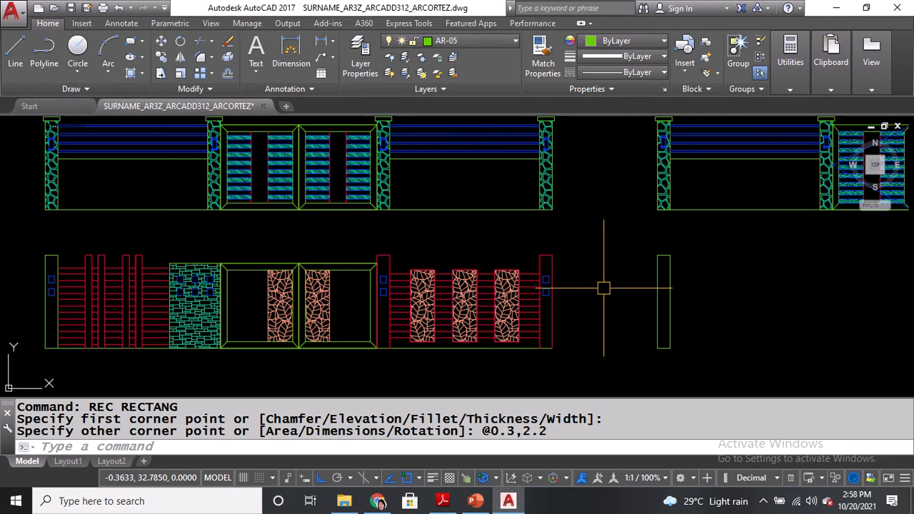
scroll(541, 289, up, 4)
scroll(540, 282, up, 2)
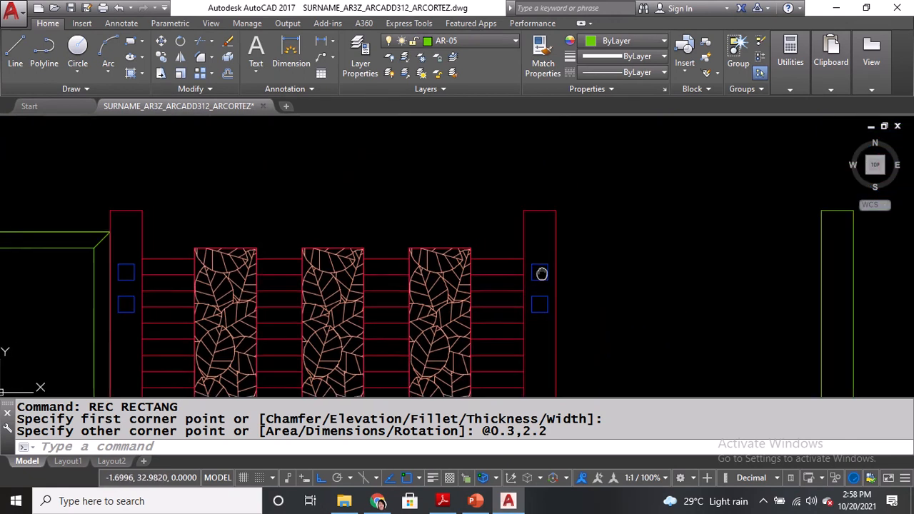
text(DI)
key(Return)
scroll(526, 273, up, 1)
click(537, 256)
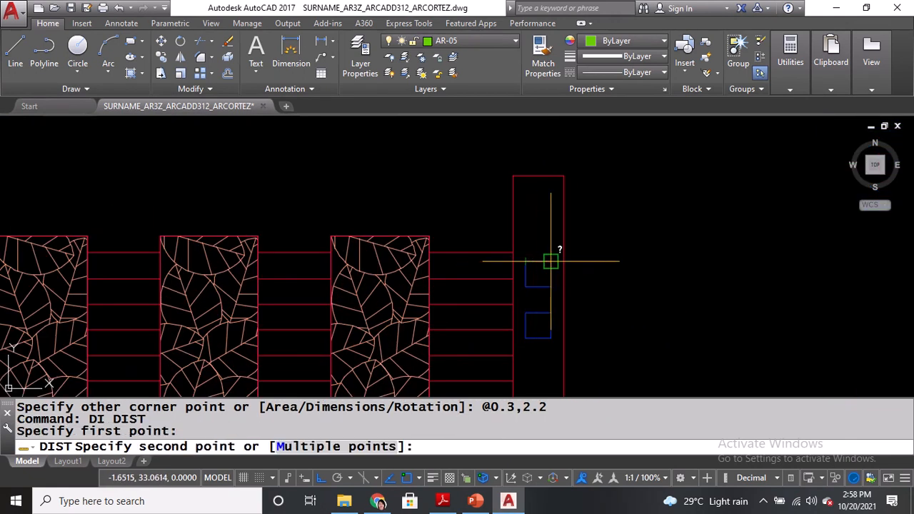
click(549, 254)
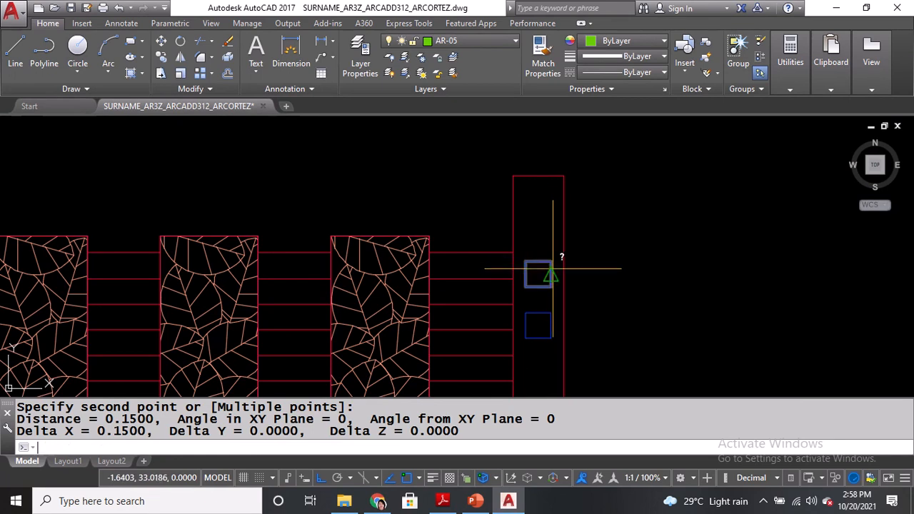
key(Return)
click(550, 287)
click(550, 299)
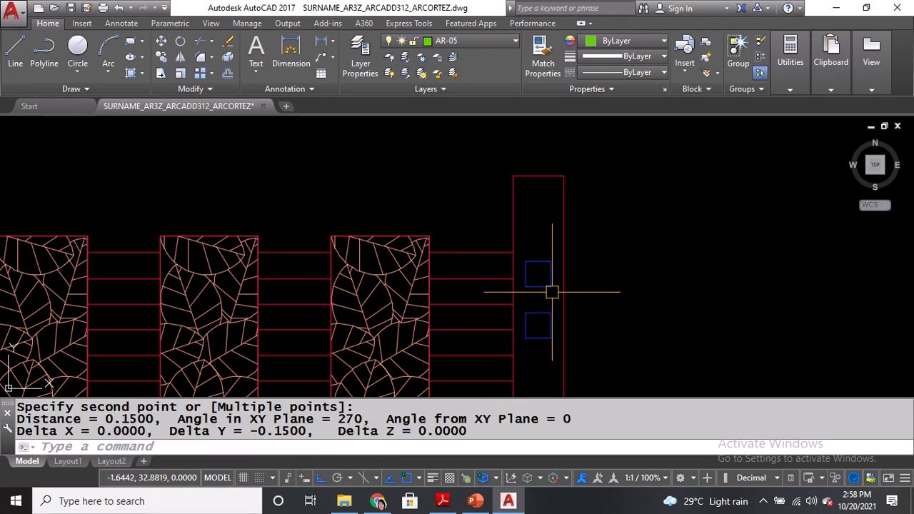
On layer AR-02, draw a 0.15 by 0.15 square in the empty space beside the new post.
middle_drag(826, 281, 369, 279)
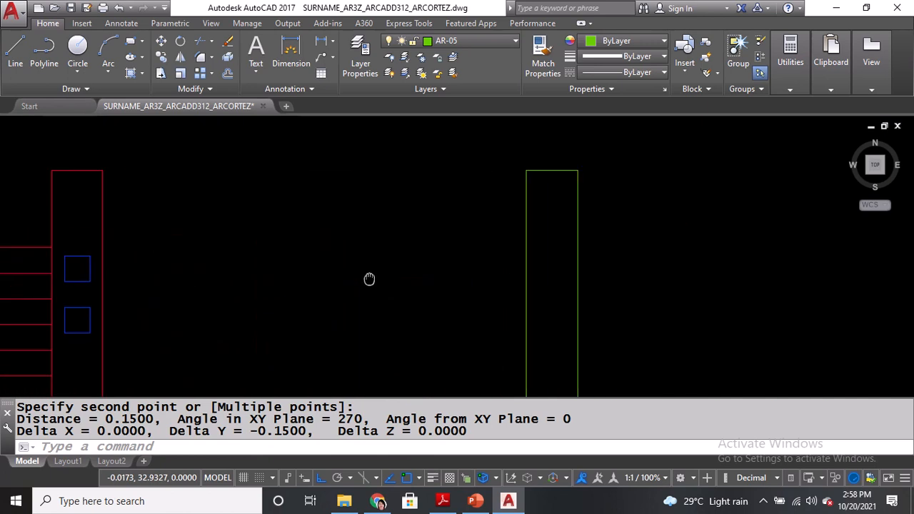
click(491, 41)
click(442, 104)
text(REC)
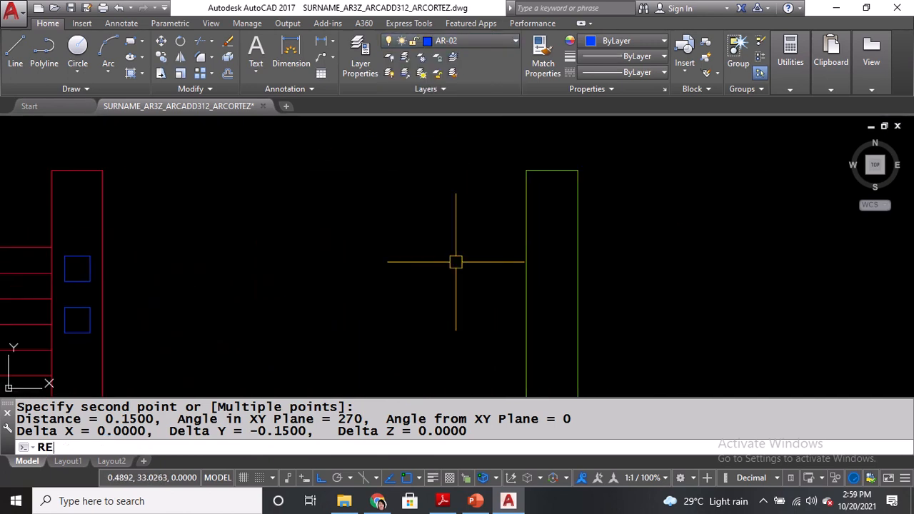
key(Return)
click(424, 304)
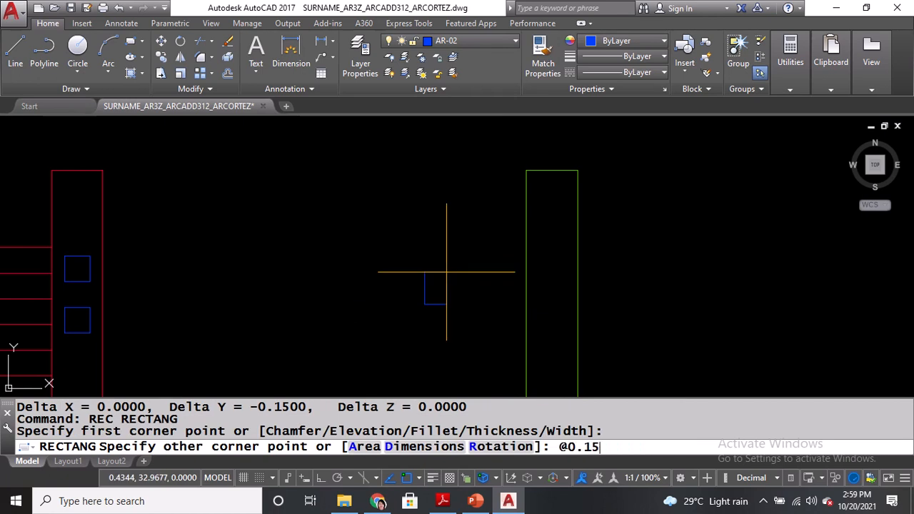
text(@0.15,0.15)
key(Return)
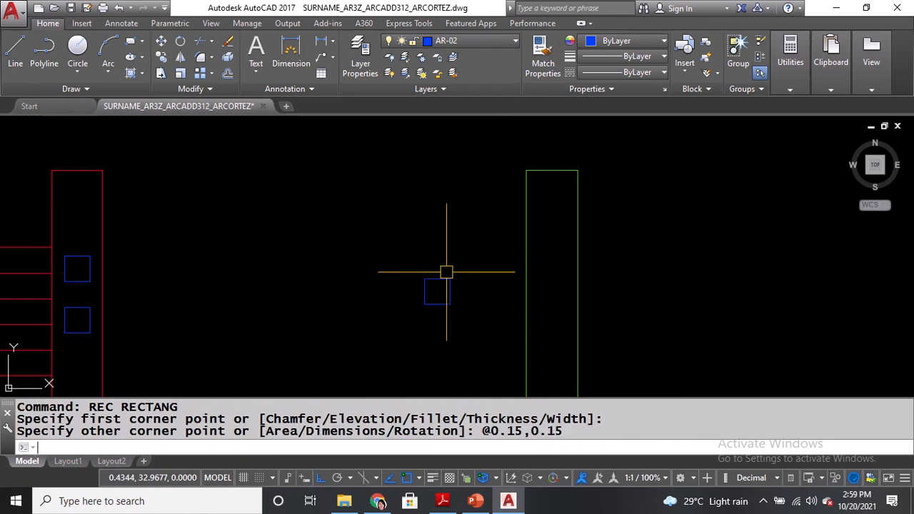
Move the square by its top midpoint to the midpoint of the new post's top edge.
text(M)
key(Return)
click(439, 280)
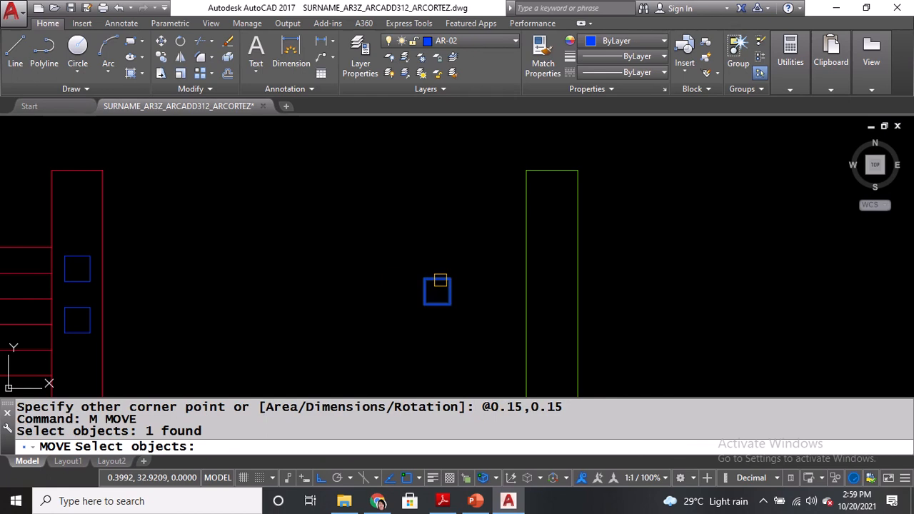
key(Return)
click(437, 279)
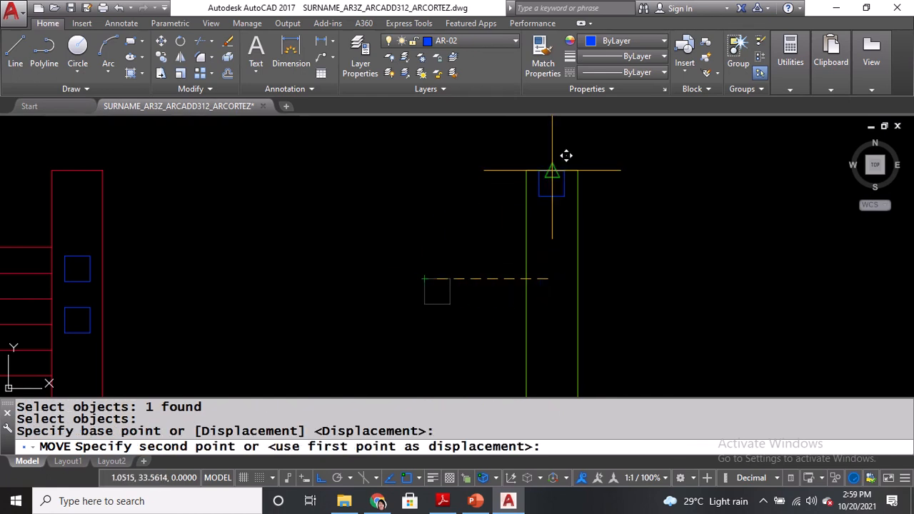
click(552, 171)
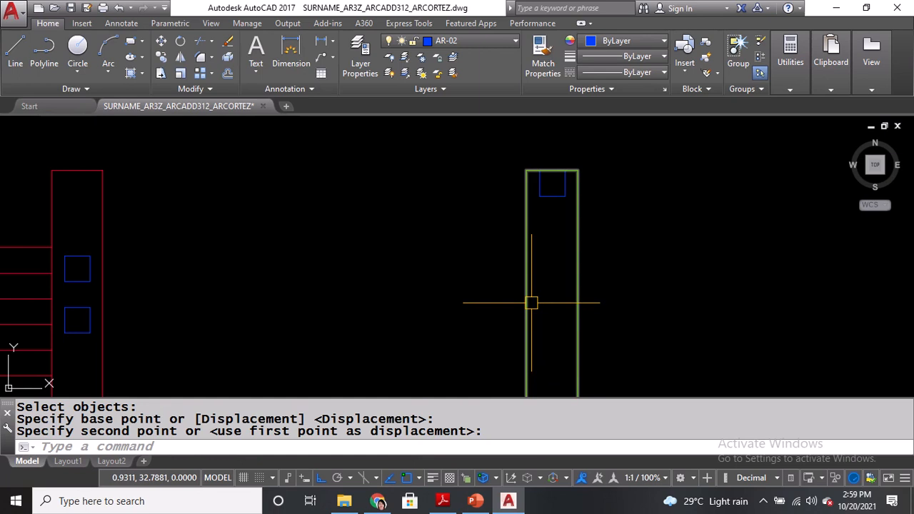
Move the square 0.5 straight down inside the new post.
text(M)
key(Return)
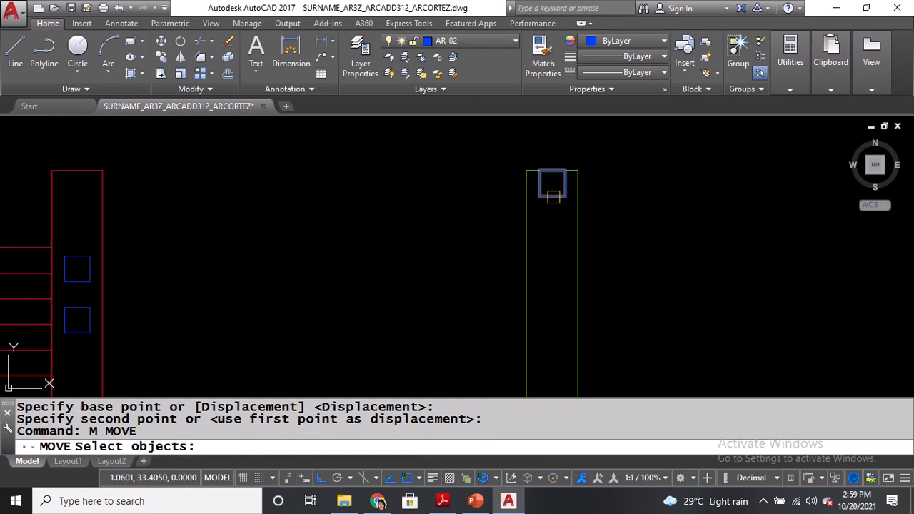
click(553, 197)
key(Return)
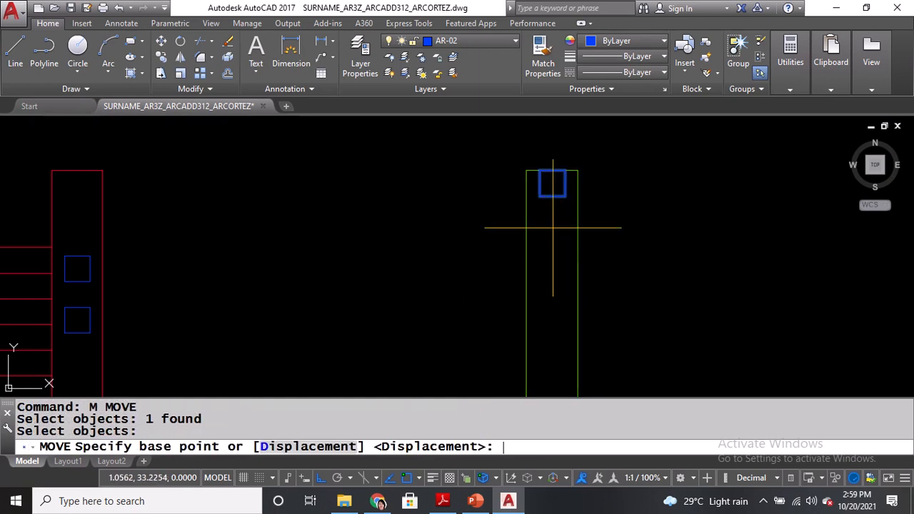
click(551, 172)
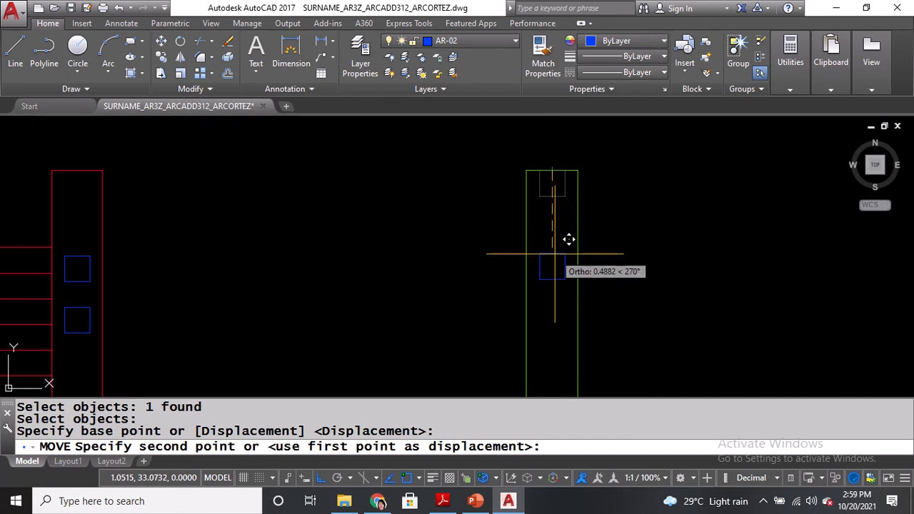
key(Return)
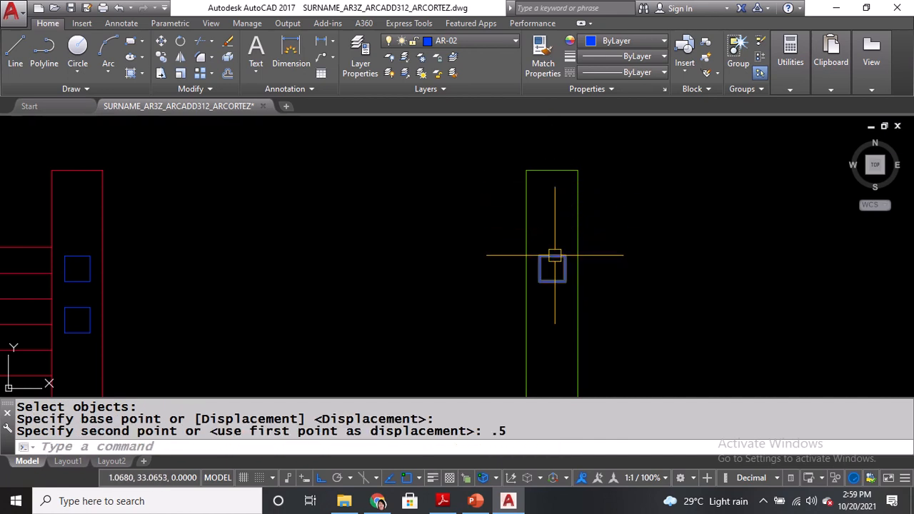
Measure the vertical distance between the top edges of the two squares in the reference post.
text(DI)
key(Return)
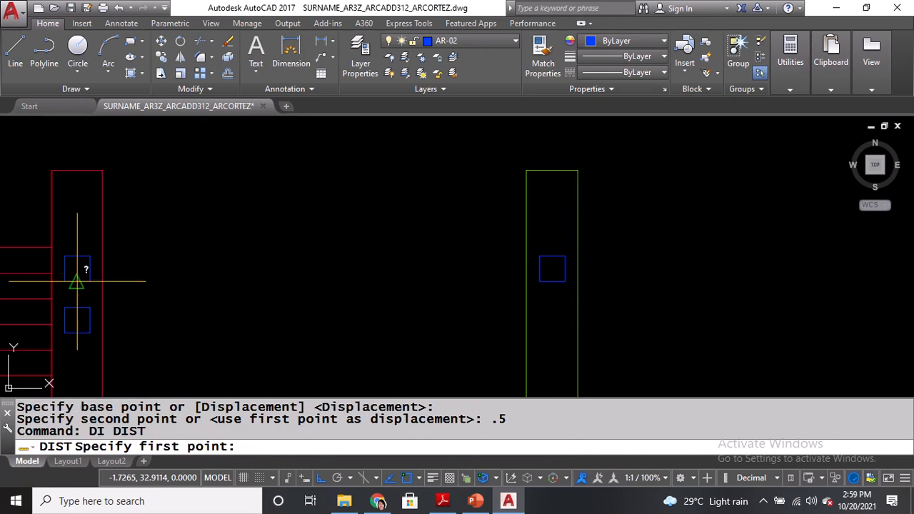
click(77, 255)
click(77, 308)
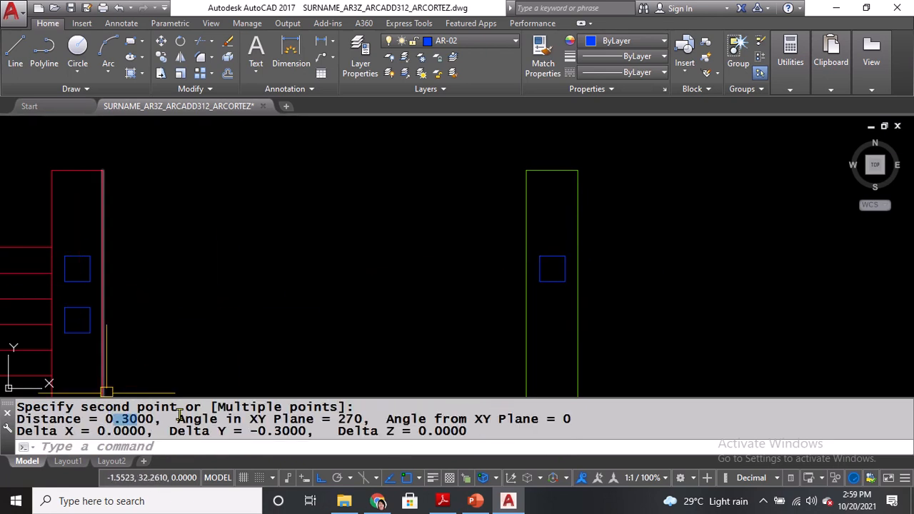
Copy the square 0.3 straight down inside the new post and save the drawing.
mouse_move(464, 322)
middle_down()
mouse_move(486, 284)
mouse_move(475, 261)
middle_up()
text(C)
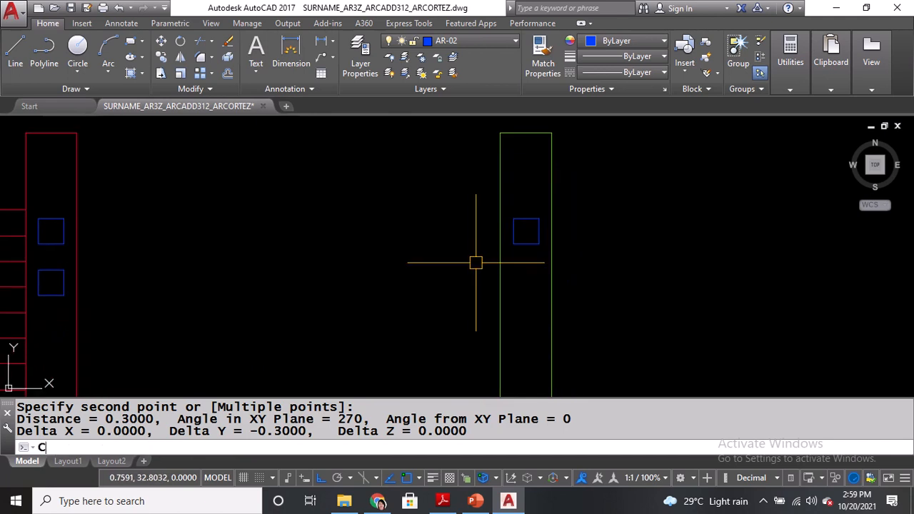
text(O)
key(Return)
click(536, 239)
key(Return)
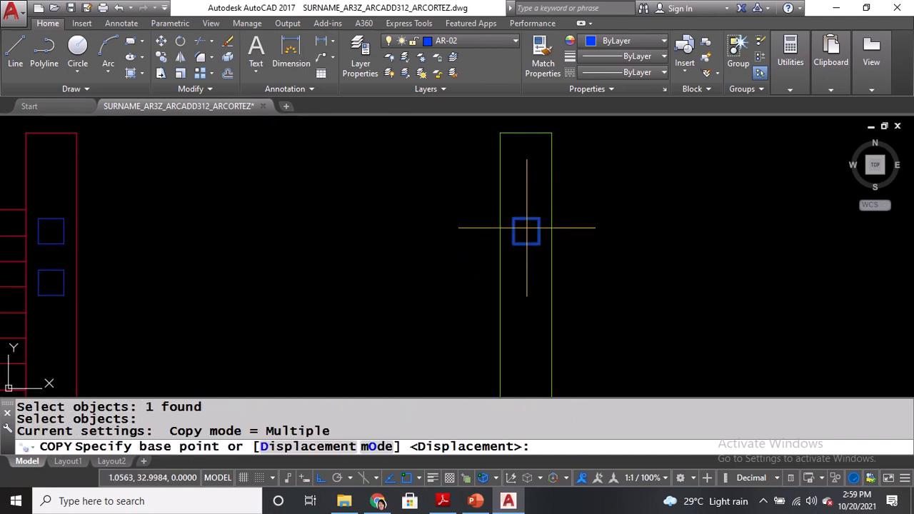
click(526, 219)
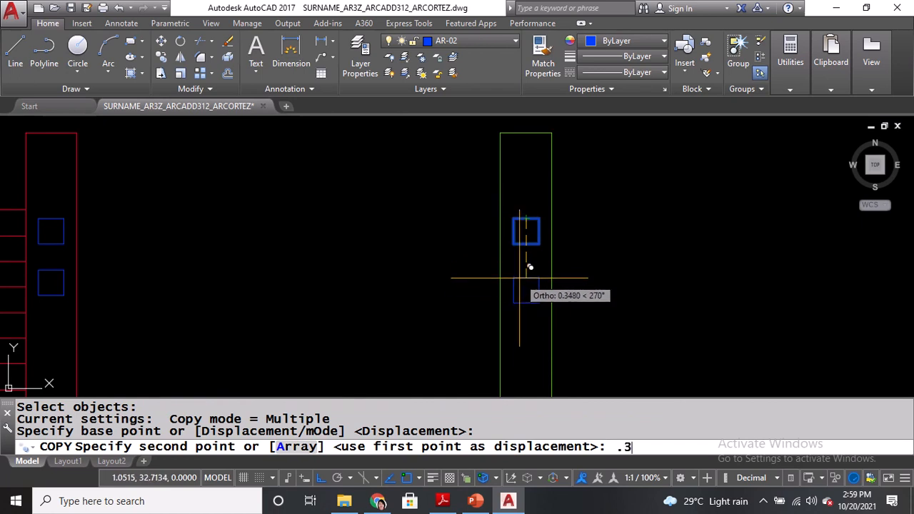
text(.3)
key(Return)
key(Return)
scroll(504, 253, down, 2)
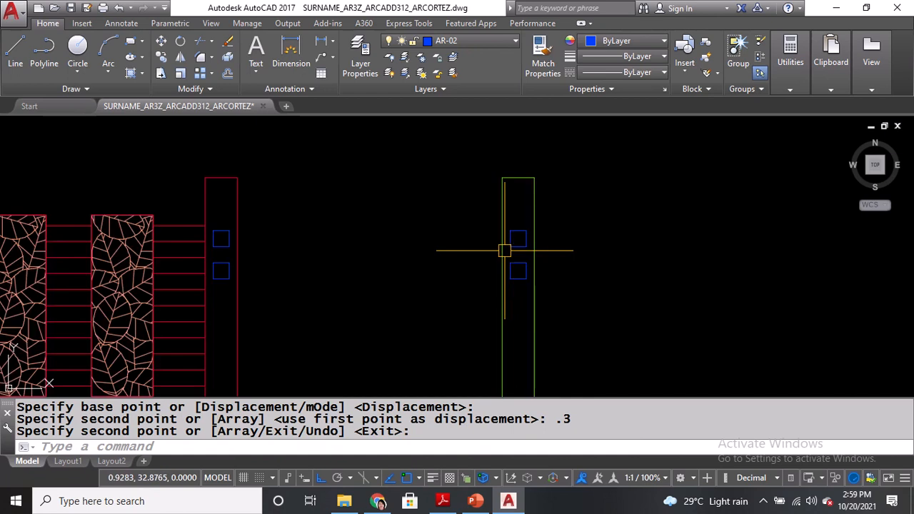
scroll(505, 250, down, 2)
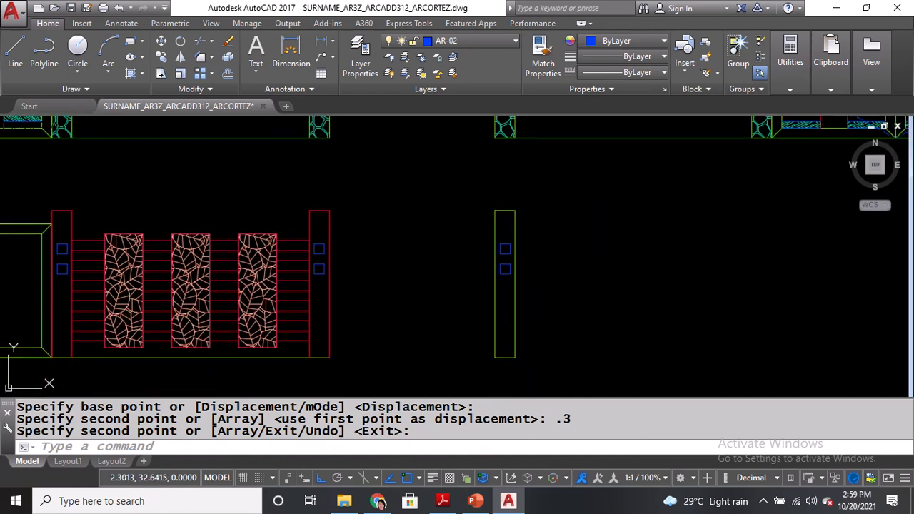
key(ctrl+s)
Copy the post with both squares to the position right of the gate, using the plan's column midpoints as reference points.
text(CO)
key(Return)
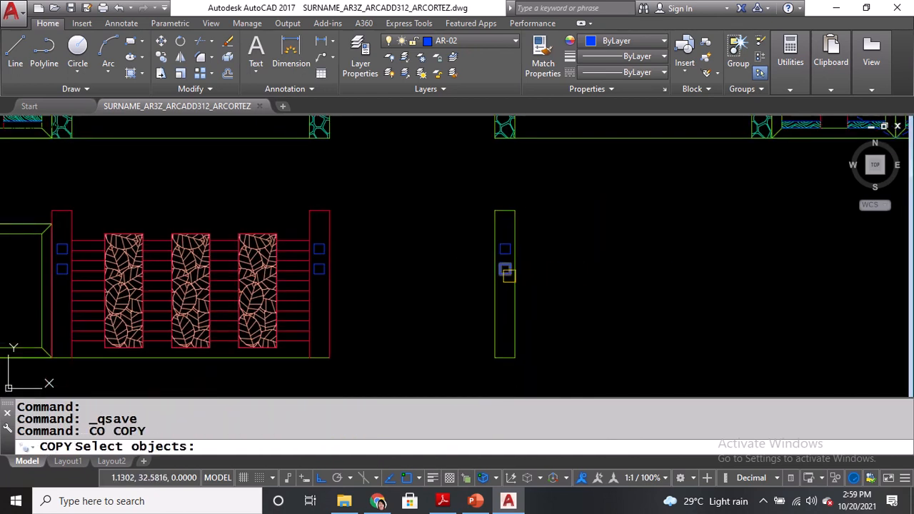
click(504, 268)
click(505, 248)
click(498, 230)
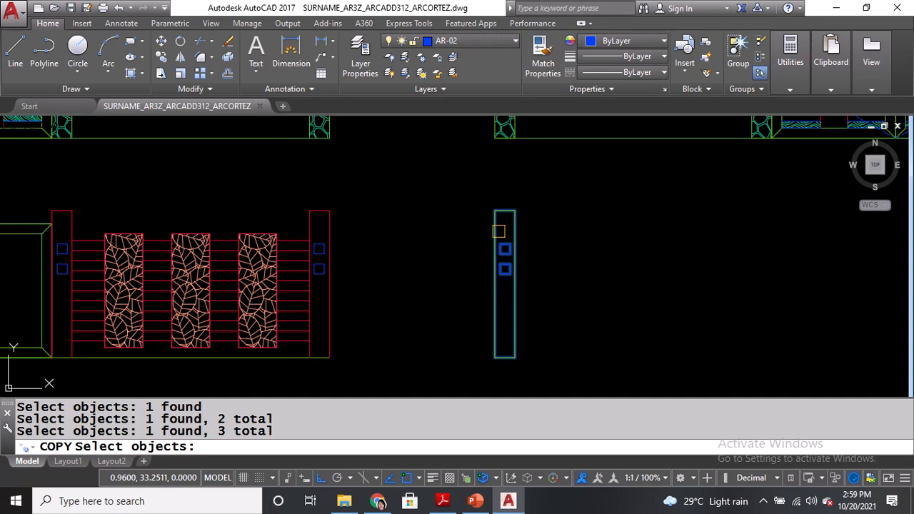
key(Return)
scroll(562, 249, down, 2)
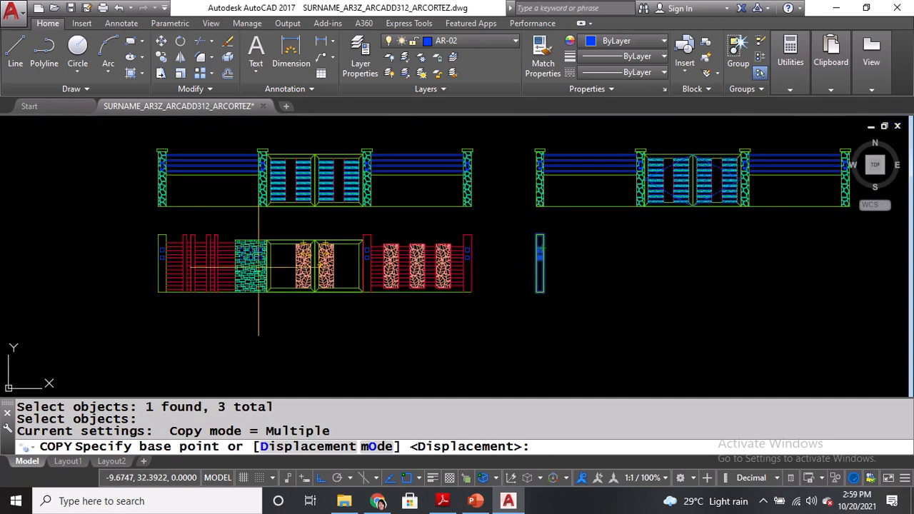
mouse_move(696, 193)
middle_down()
mouse_move(540, 255)
mouse_move(490, 292)
middle_up()
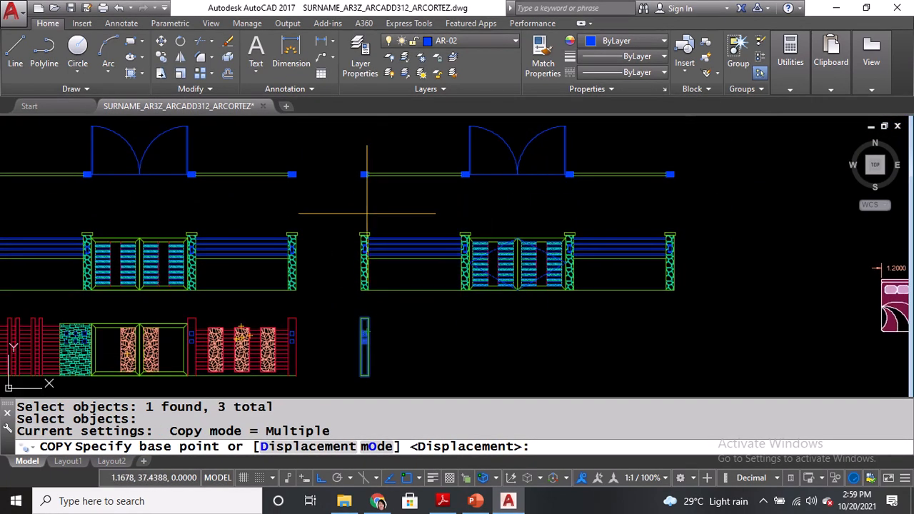
scroll(366, 184, up, 2)
click(363, 172)
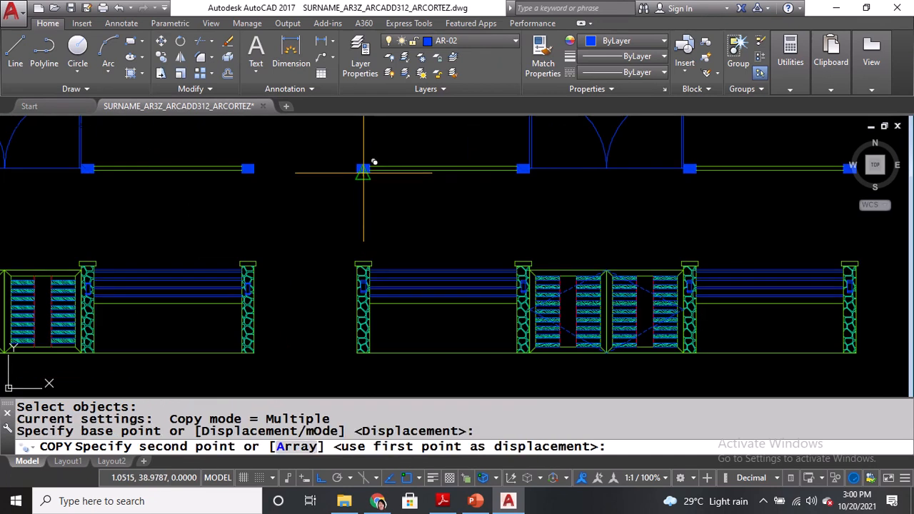
click(689, 173)
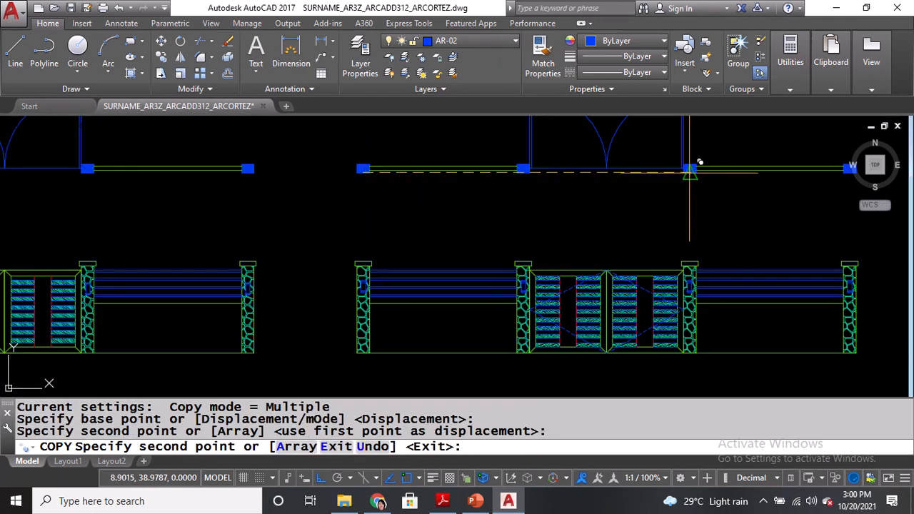
Place another copy of the post and squares below the plan's rightmost column and end the copying.
scroll(676, 172, down, 2)
middle_drag(678, 172, 558, 174)
scroll(654, 189, up, 2)
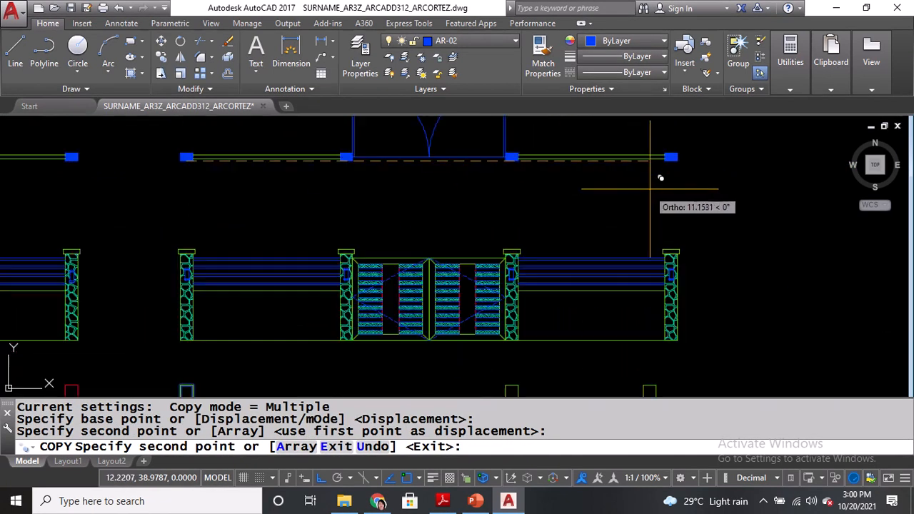
click(671, 159)
key(Return)
scroll(671, 161, down, 2)
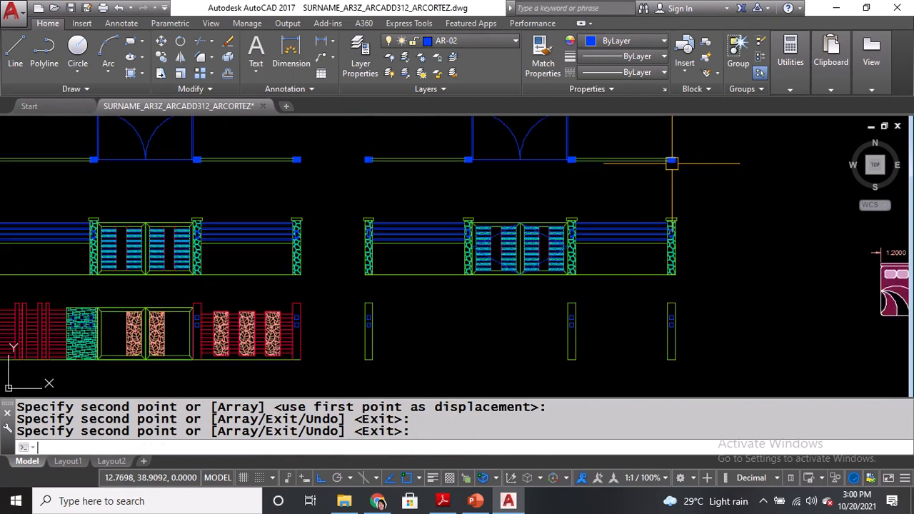
Make AR-05 the current layer and draw the second elevation's ground line from the leftmost post's base to the rightmost post's base.
middle_drag(614, 329, 601, 307)
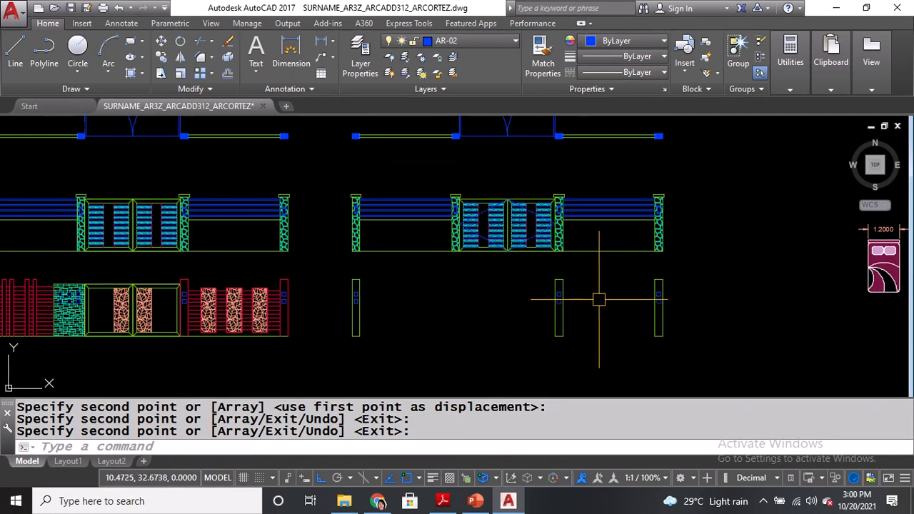
click(497, 40)
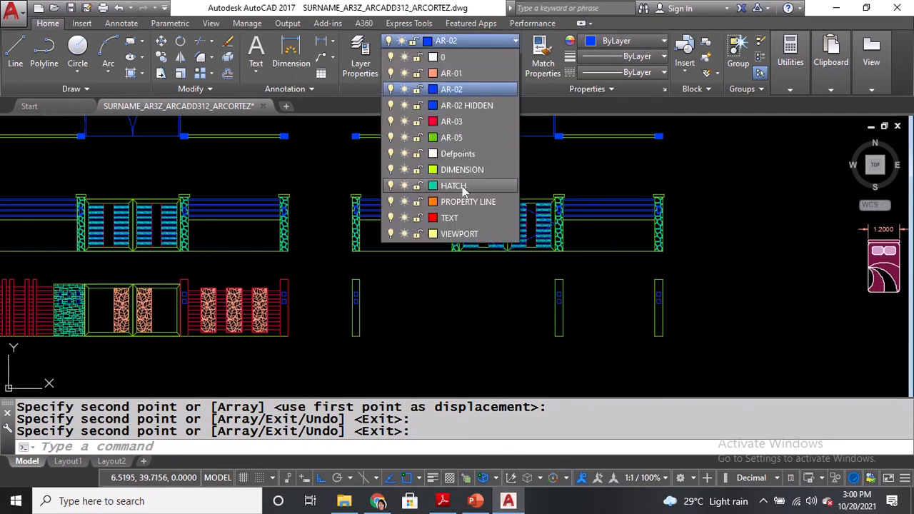
click(451, 137)
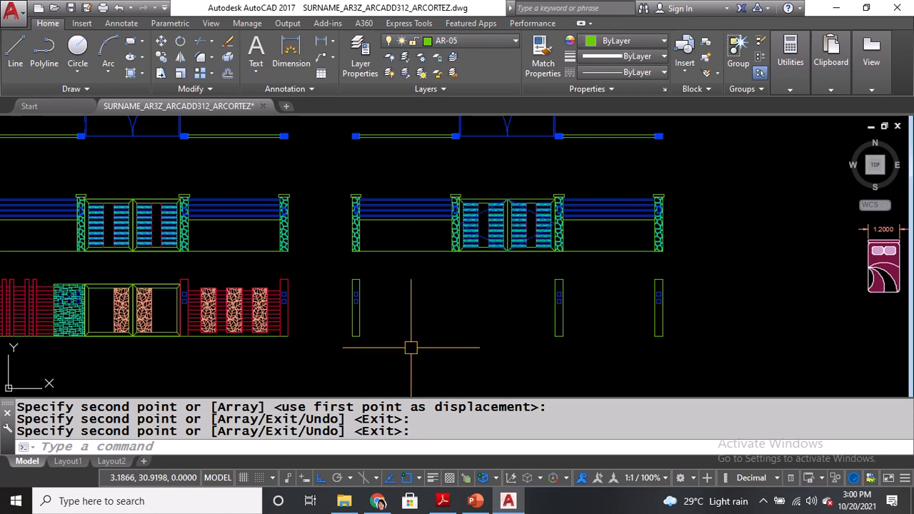
key(Return)
scroll(364, 357, up, 2)
click(346, 320)
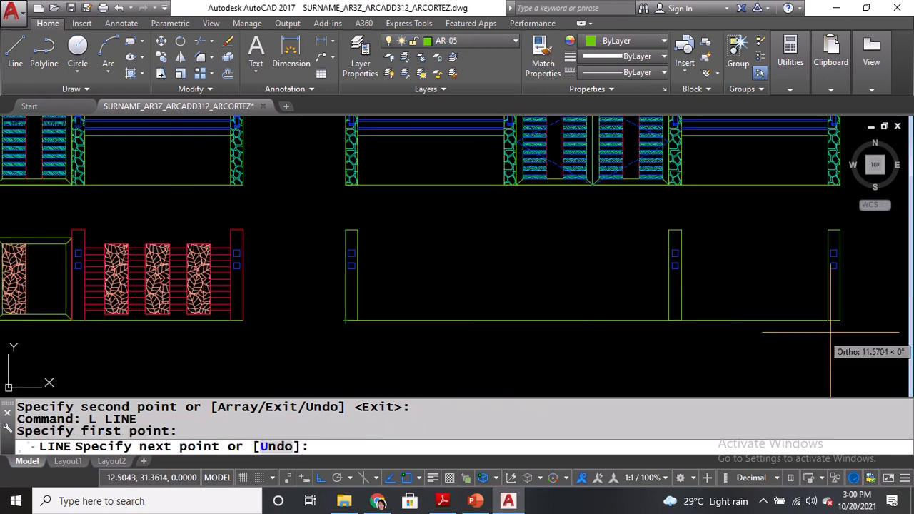
click(833, 320)
key(Return)
Measure the width of the stone-hatched wall panel beside the gate in the reference elevation.
middle_drag(501, 333, 618, 325)
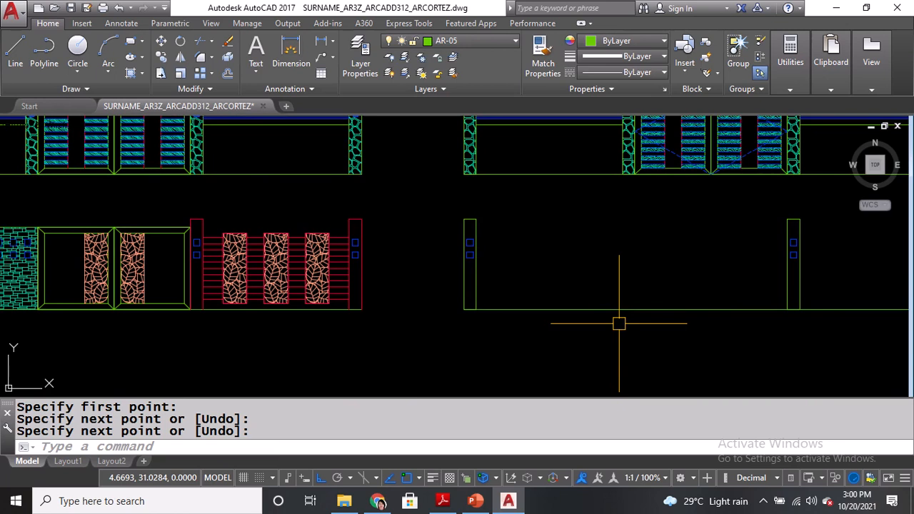
middle_drag(526, 279, 676, 292)
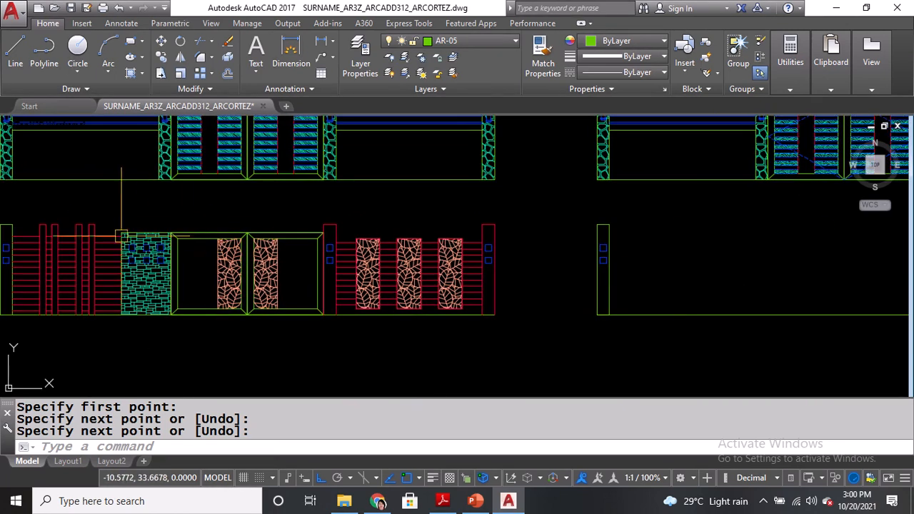
middle_drag(121, 235, 185, 264)
text(D)
key(Return)
scroll(205, 275, up, 4)
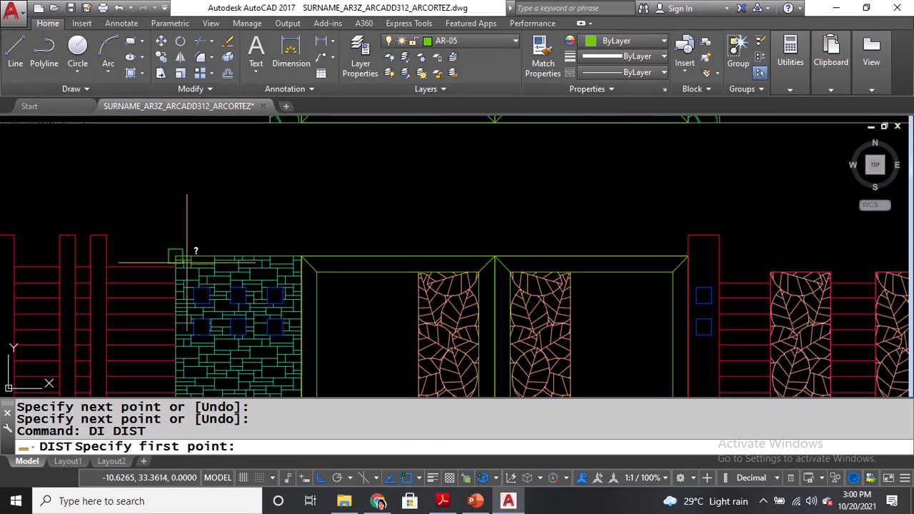
click(244, 257)
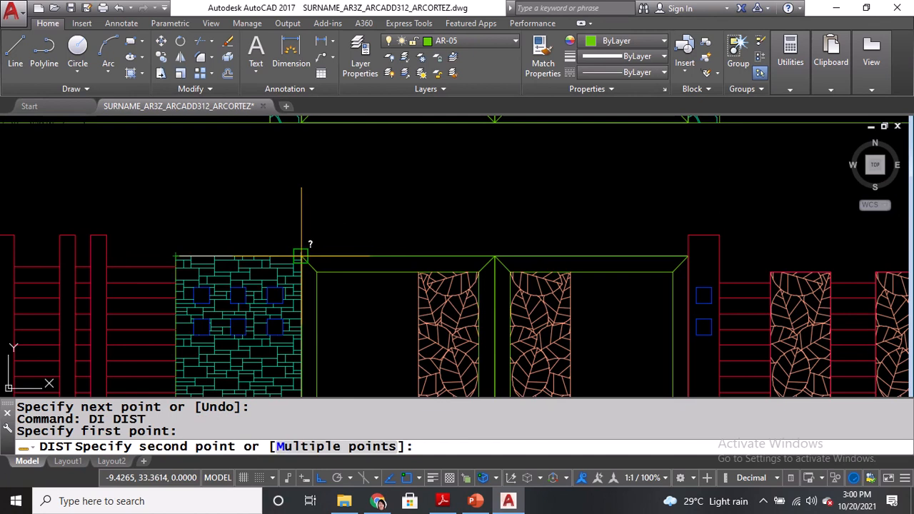
click(305, 257)
middle_drag(225, 261, 292, 206)
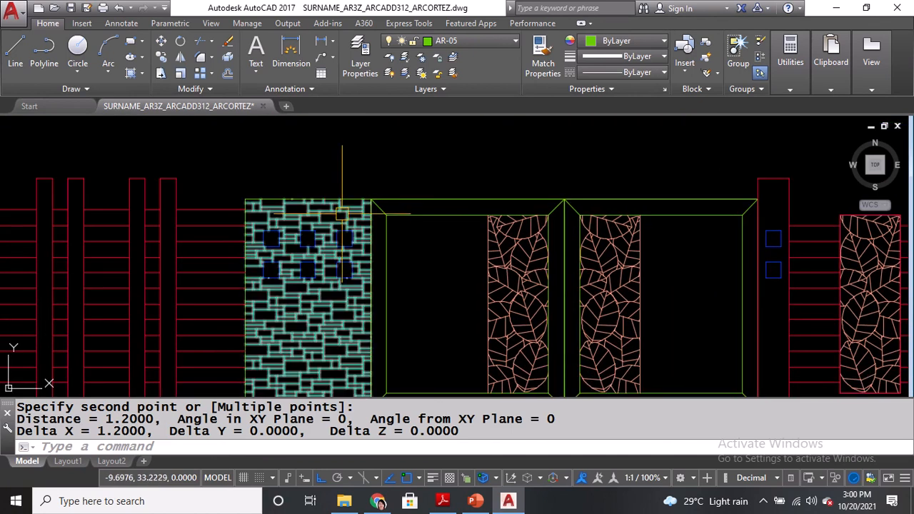
Measure the height of the reference stone-hatched wall panel along its outer edge, from top corner to ground line.
scroll(347, 212, down, 2)
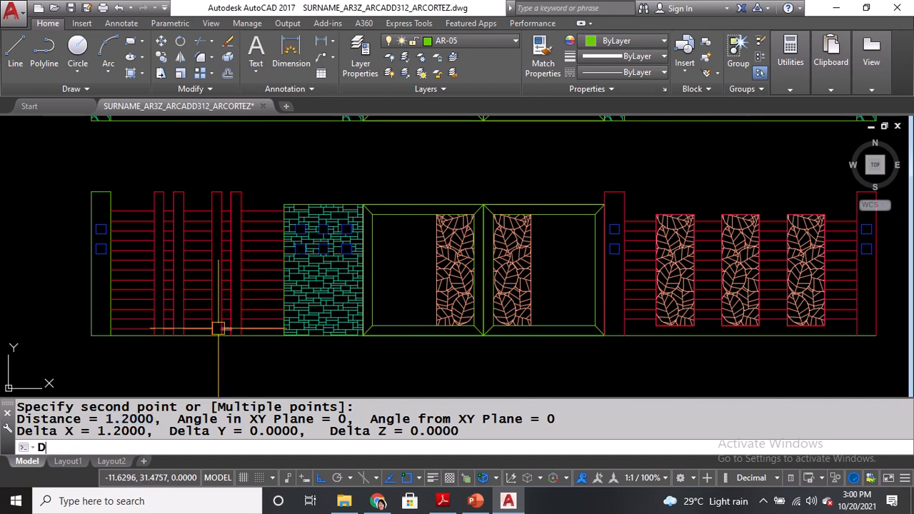
text(I)
key(Return)
click(279, 204)
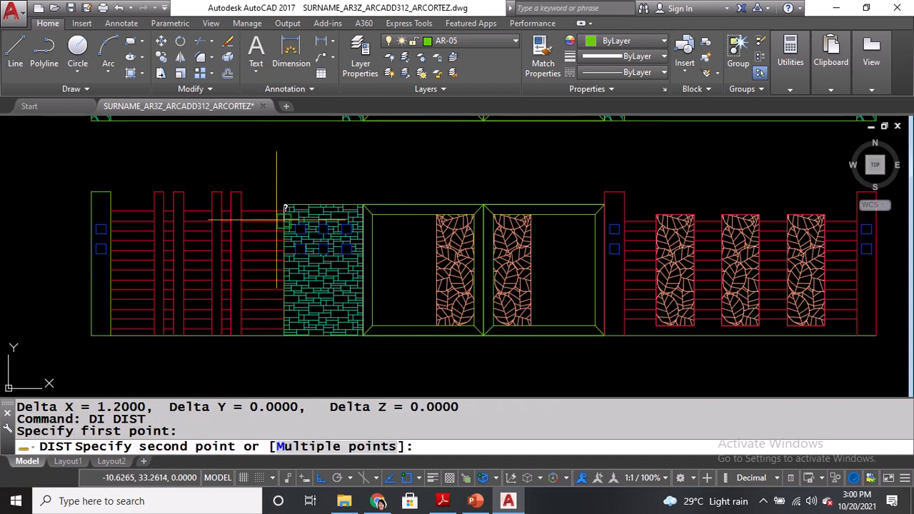
click(284, 334)
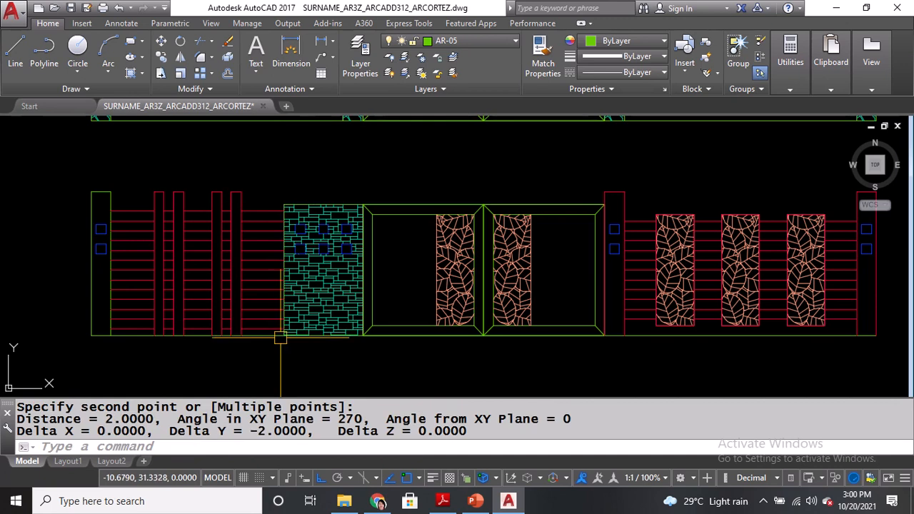
Draw a vertical line from the base of the finished gate's left edge straight down to the new elevation's ground line.
scroll(215, 321, down, 1)
middle_drag(593, 354, 252, 355)
middle_drag(501, 249, 506, 263)
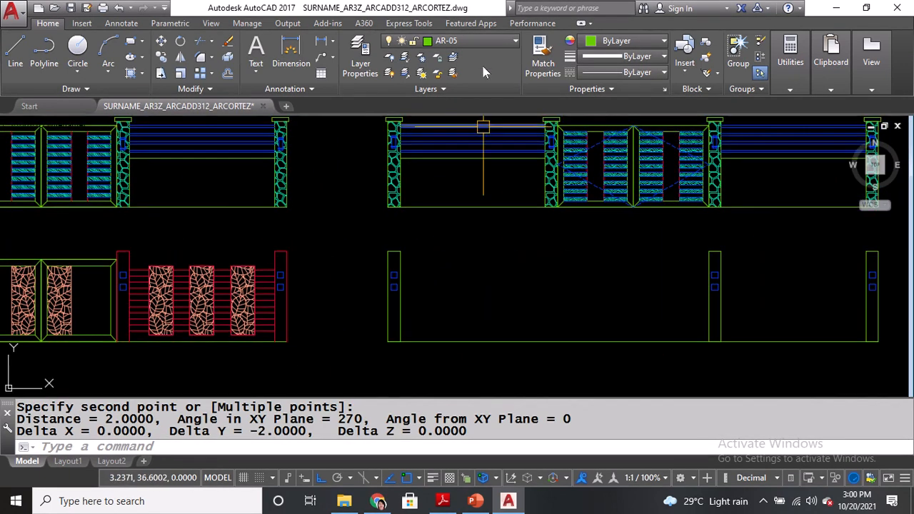
middle_drag(386, 245, 500, 244)
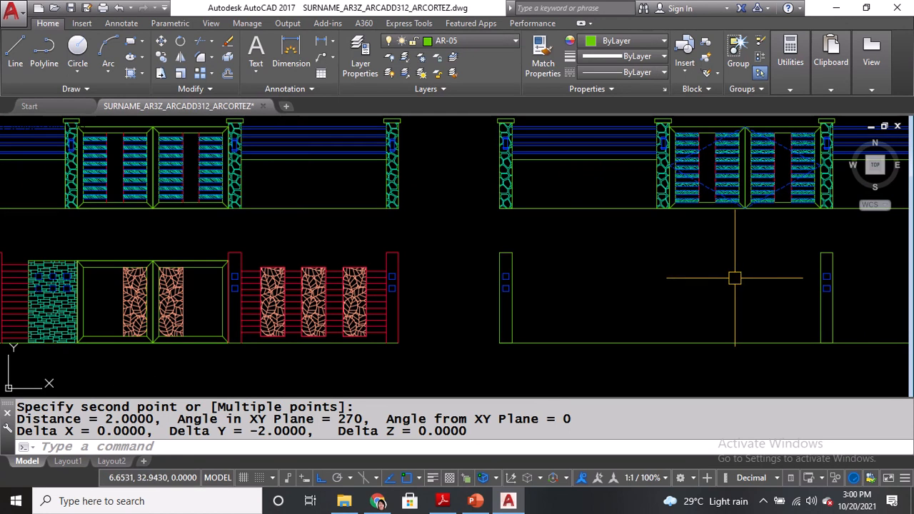
text(L)
key(Return)
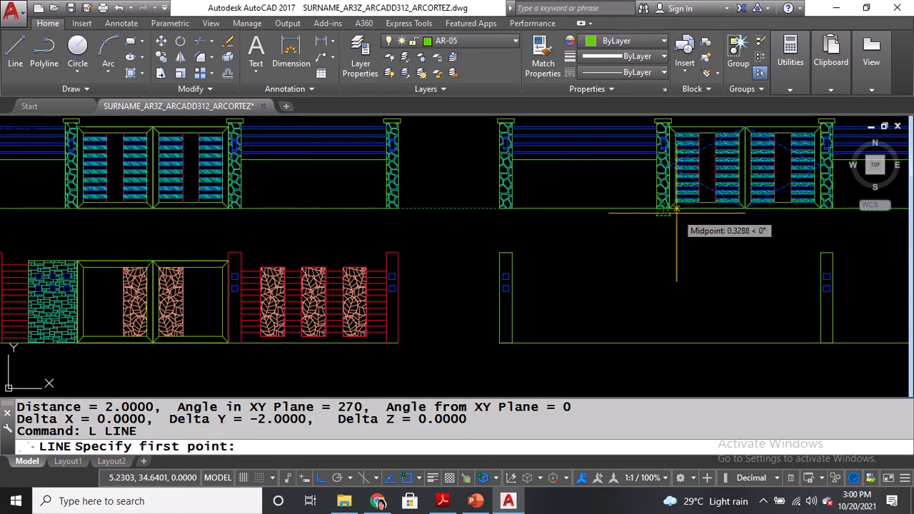
click(669, 208)
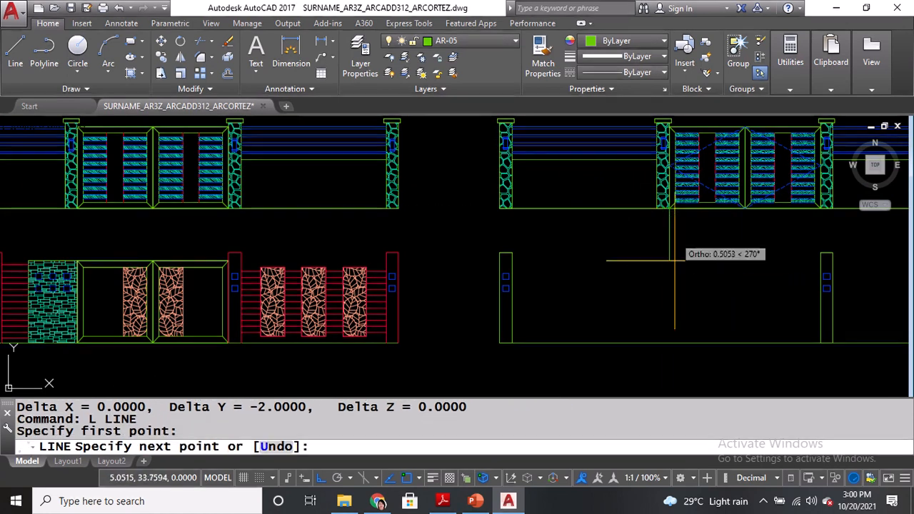
click(669, 343)
key(Return)
Offset the new vertical line 1.2 to the left for the wall panel's outer edge.
text(O)
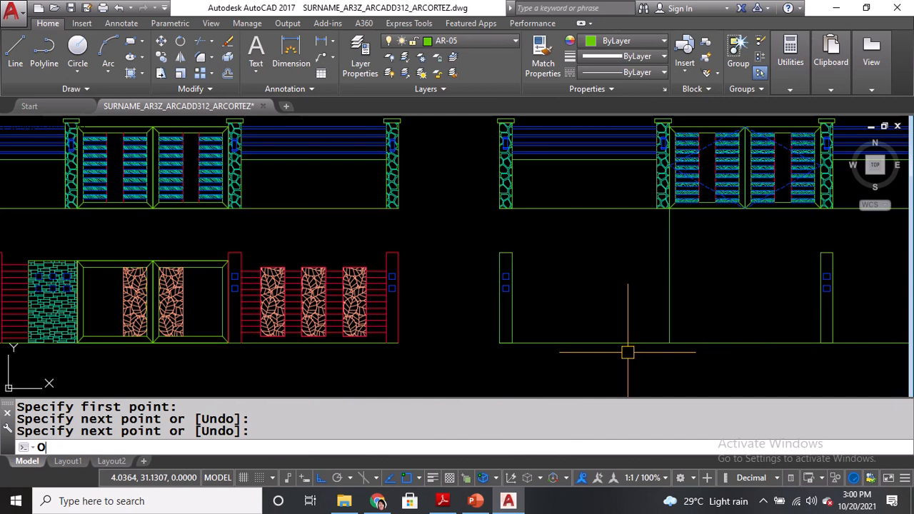
key(Return)
text(1.2)
key(Return)
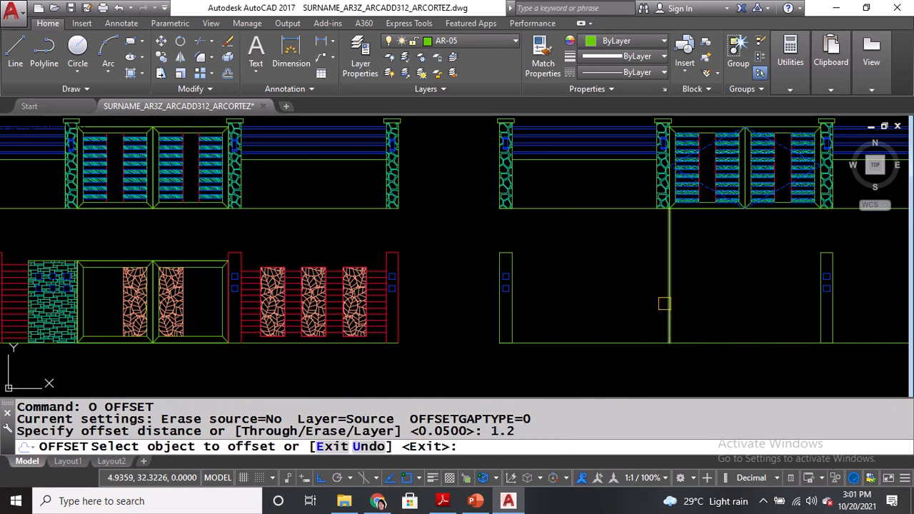
click(668, 303)
click(571, 289)
key(Return)
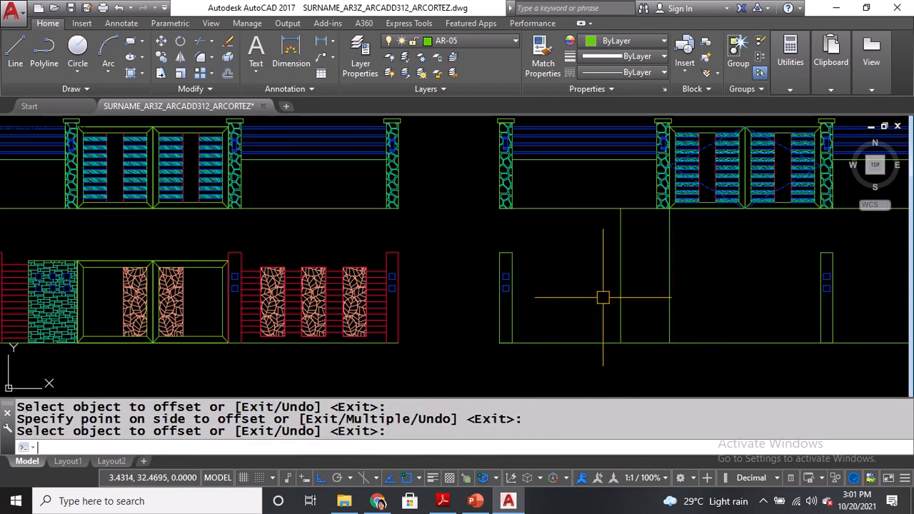
Offset the new elevation's ground line 2 upward for the wall panel's top edge.
text(O)
key(Return)
text(2)
key(Return)
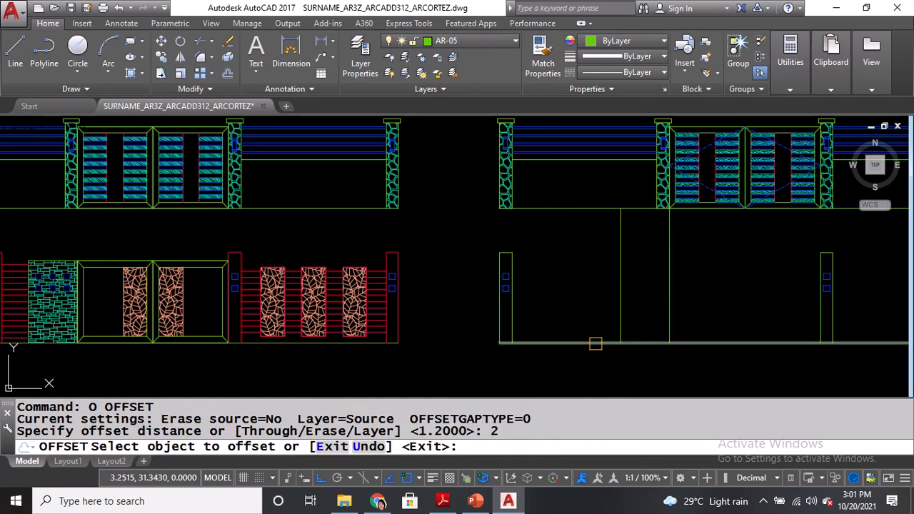
click(595, 343)
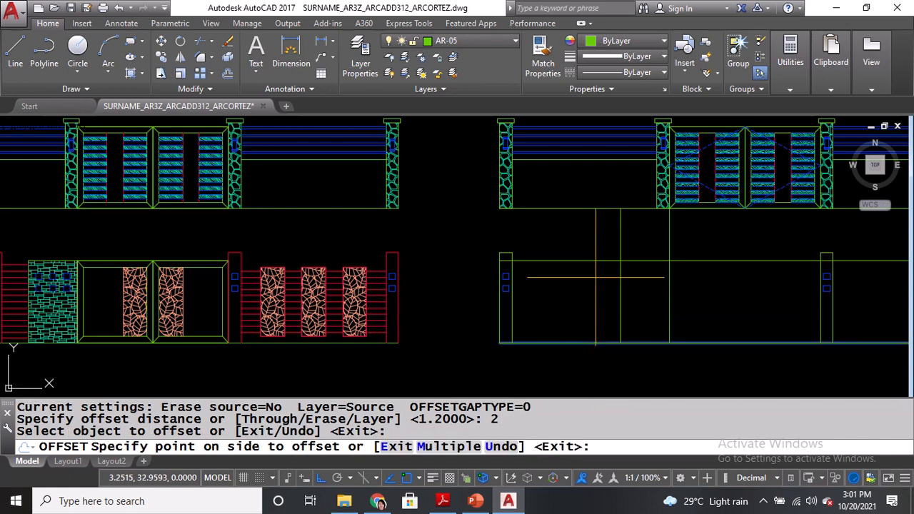
click(596, 276)
Fillet both upper corners of the wall panel outline with radius 0, using the Multiple option.
text(F)
key(Return)
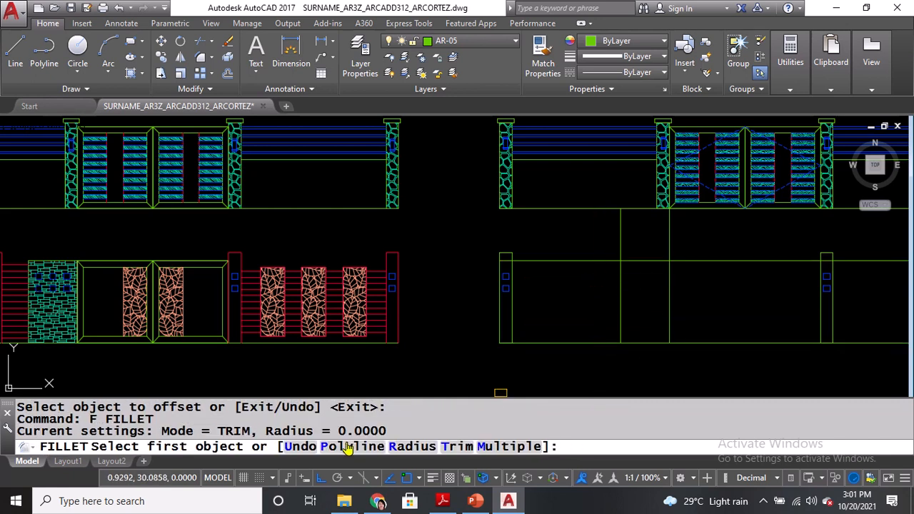
click(491, 446)
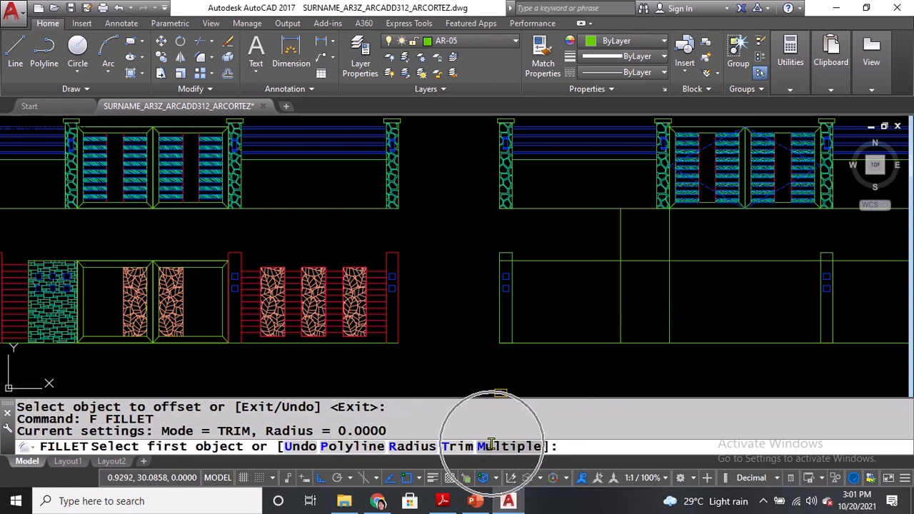
click(619, 280)
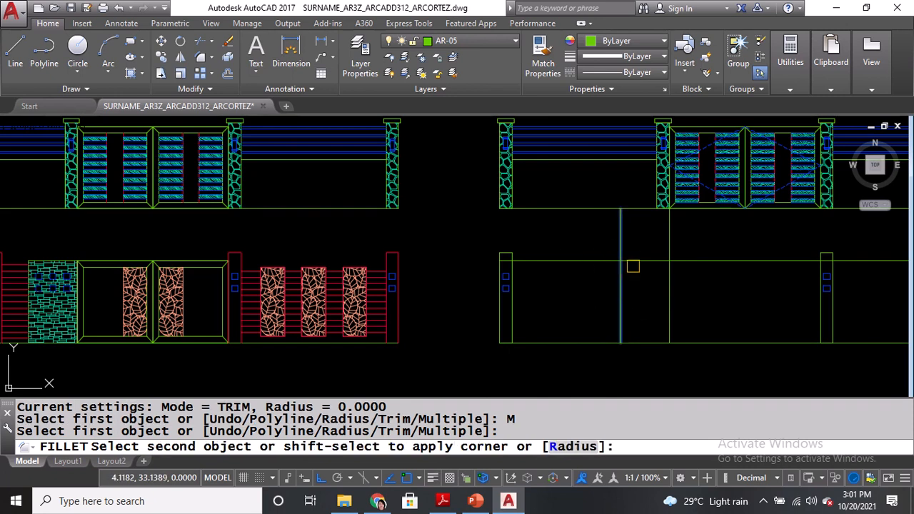
click(635, 261)
click(654, 262)
click(669, 291)
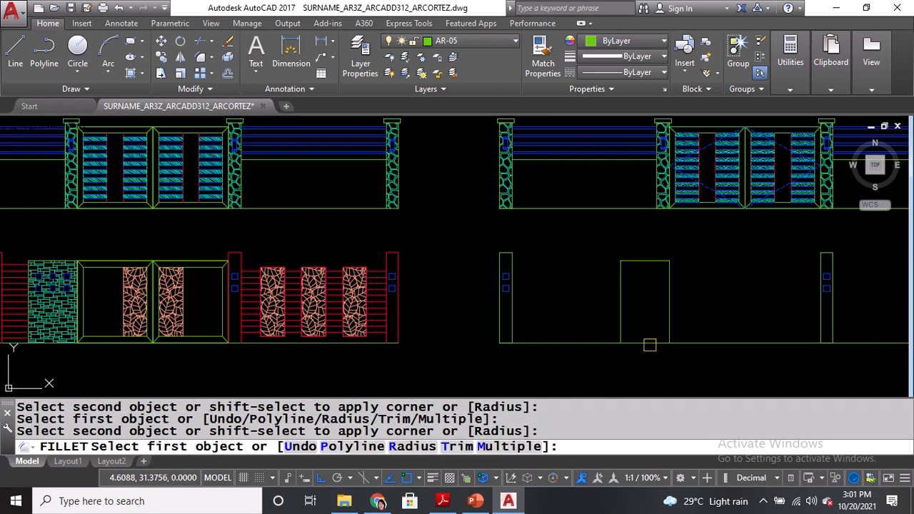
key(Return)
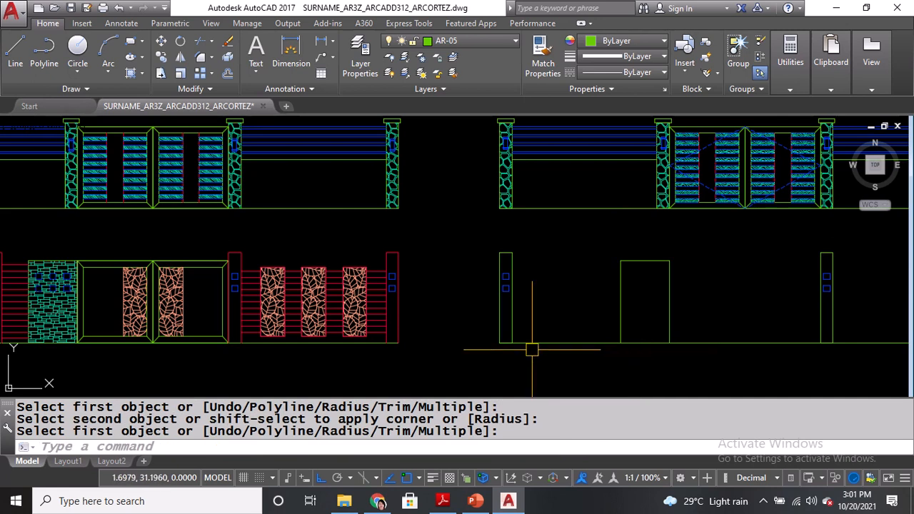
Measure the distance along the ground from the reference elevation's left post to the first vertical fence bar.
middle_drag(532, 349, 750, 346)
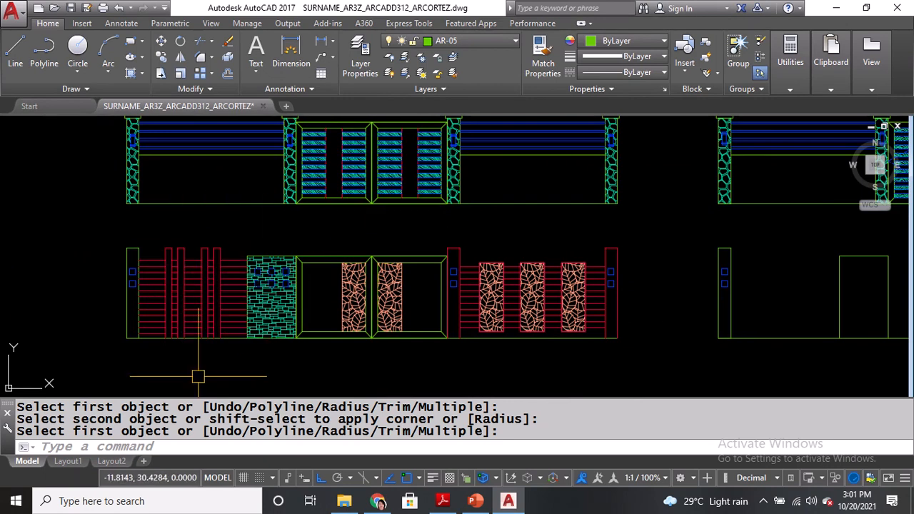
key(Return)
scroll(150, 357, up, 2)
click(130, 324)
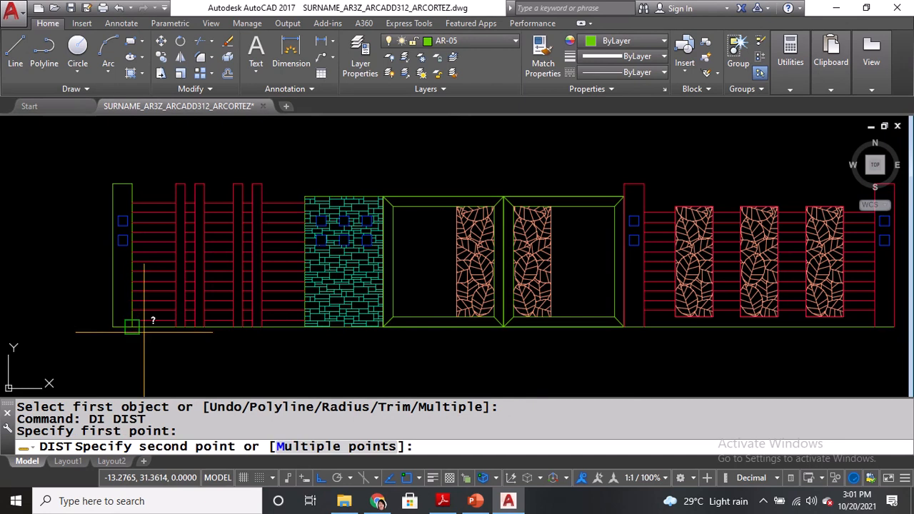
scroll(175, 326, up, 2)
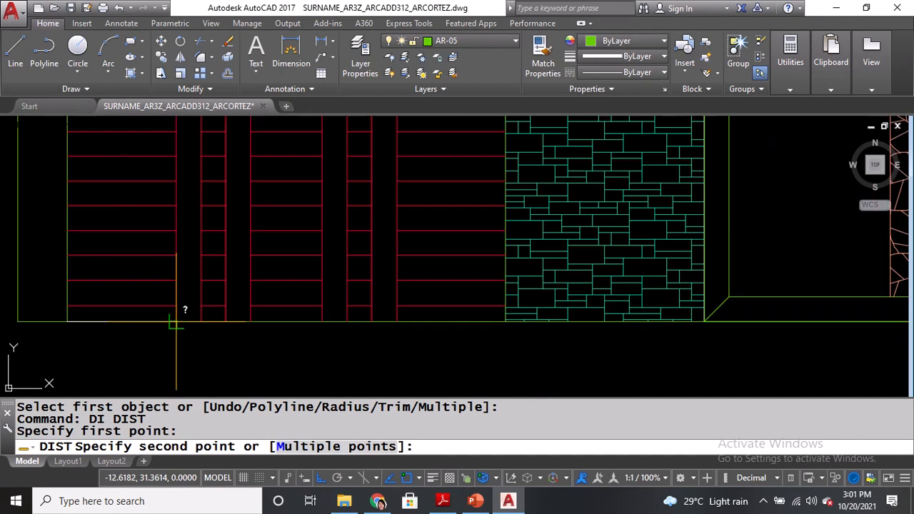
click(177, 323)
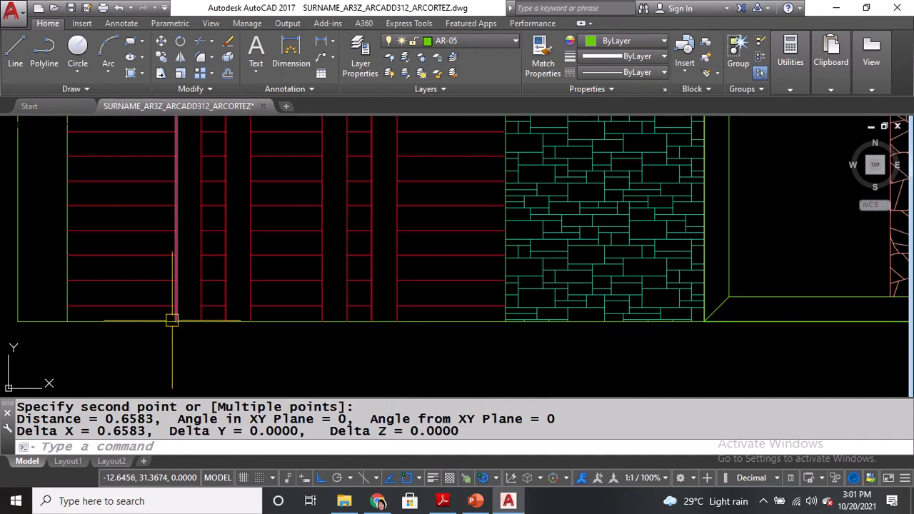
Measure the clear gap between the two pairs of vertical bars in the reference fence.
scroll(342, 311, down, 2)
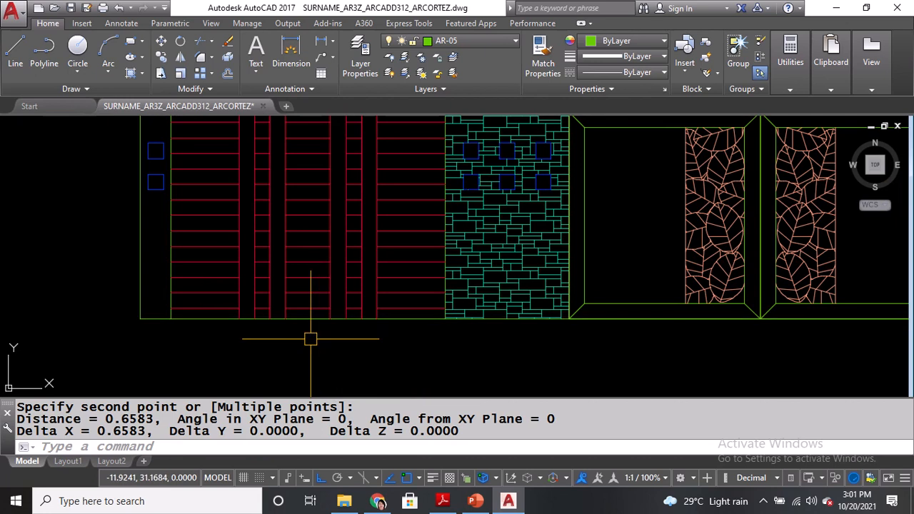
middle_drag(309, 334, 312, 355)
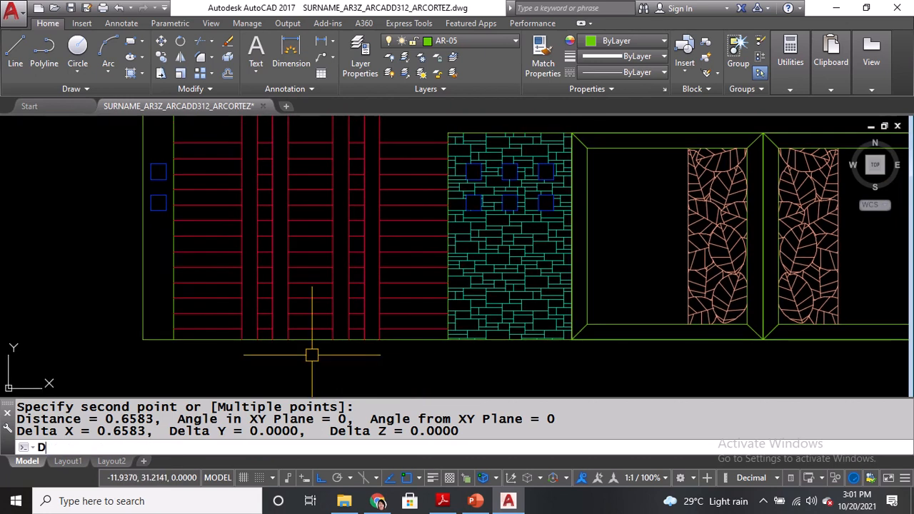
text(I)
key(Return)
click(288, 329)
click(332, 328)
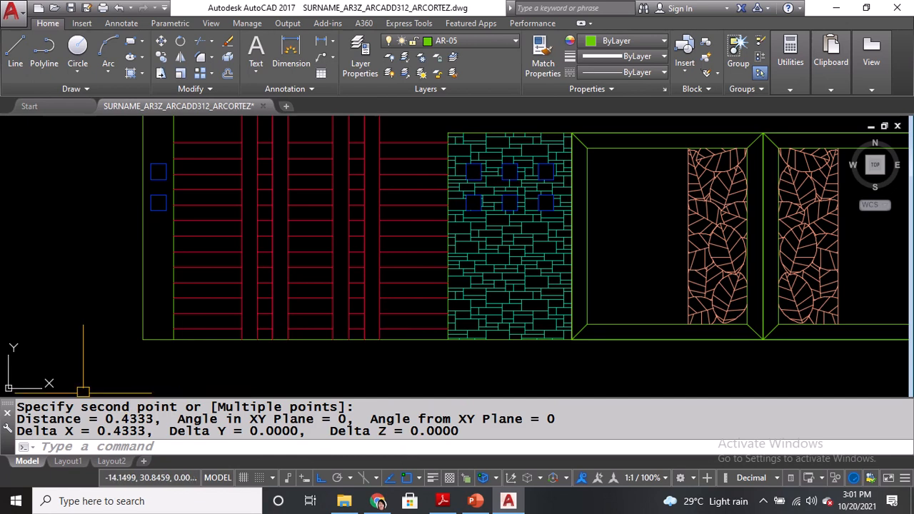
Make AR-03 the current layer for the new elevation's fence parts.
scroll(212, 316, down, 3)
middle_drag(624, 318, 41, 316)
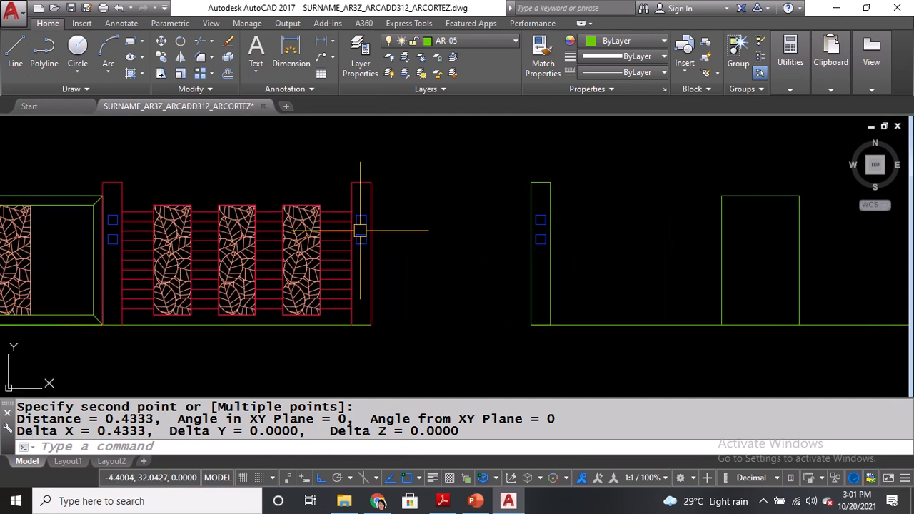
click(502, 40)
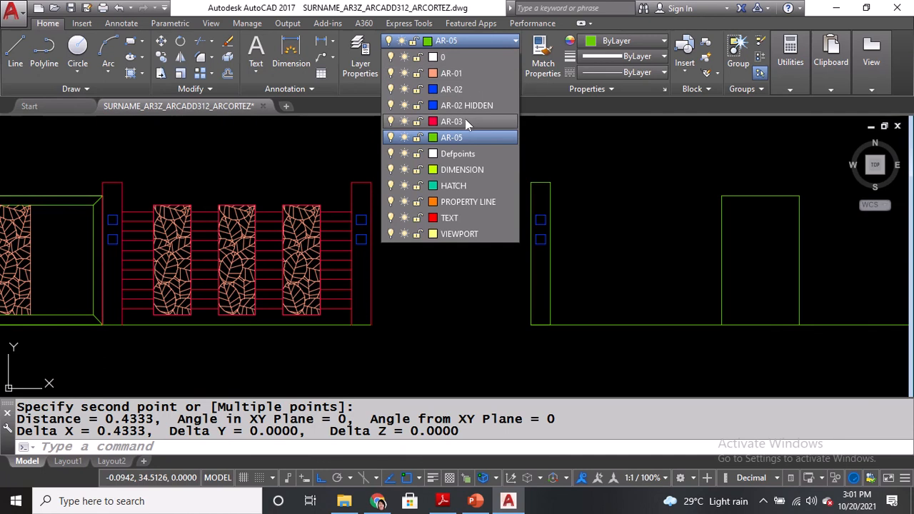
click(466, 123)
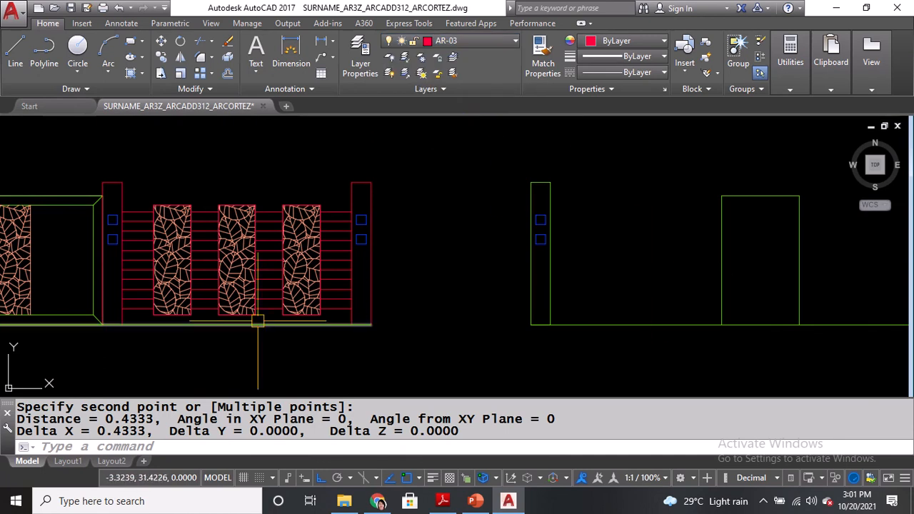
Measure the vertical distance from the lowest horizontal rail to the ground line in the reference fence.
middle_drag(297, 313, 711, 289)
text(DI)
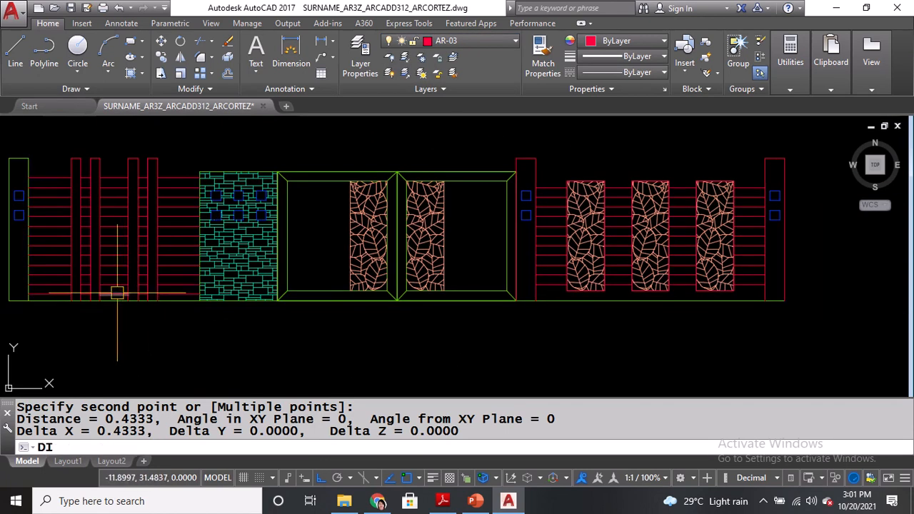
key(Return)
click(120, 283)
click(118, 304)
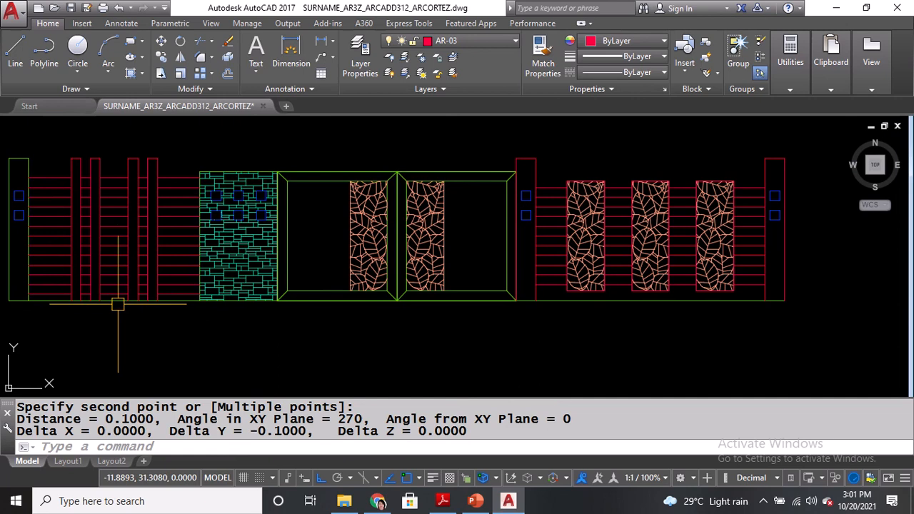
Offset the new elevation's ground line 0.1 upward for the lowest horizontal rail.
scroll(118, 304, down, 2)
middle_drag(593, 310, 417, 309)
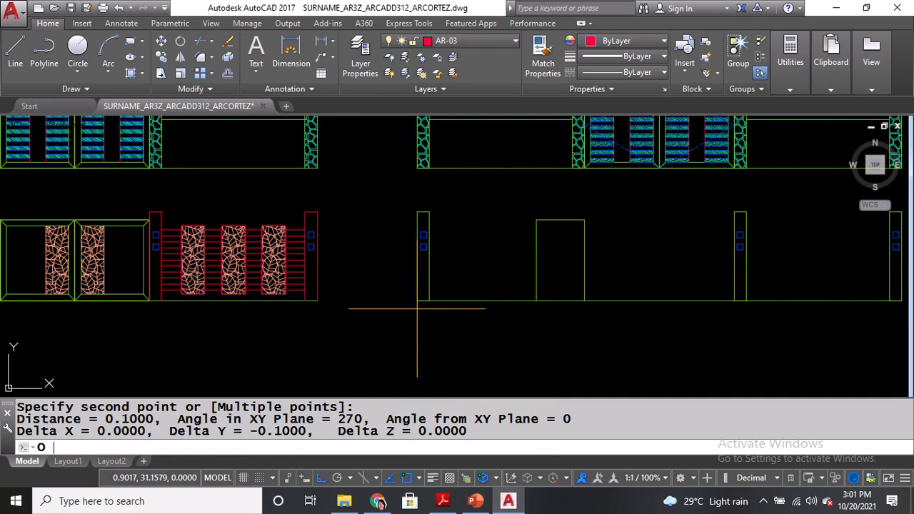
key(Return)
text(.1)
key(Return)
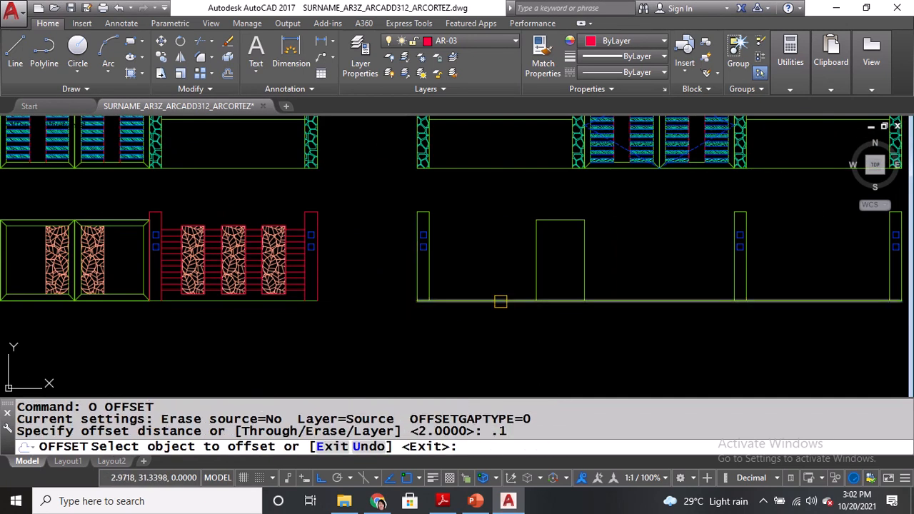
click(496, 300)
click(496, 273)
scroll(486, 297, up, 2)
key(Return)
Move the new lowest rail line to layer AR-03.
click(486, 297)
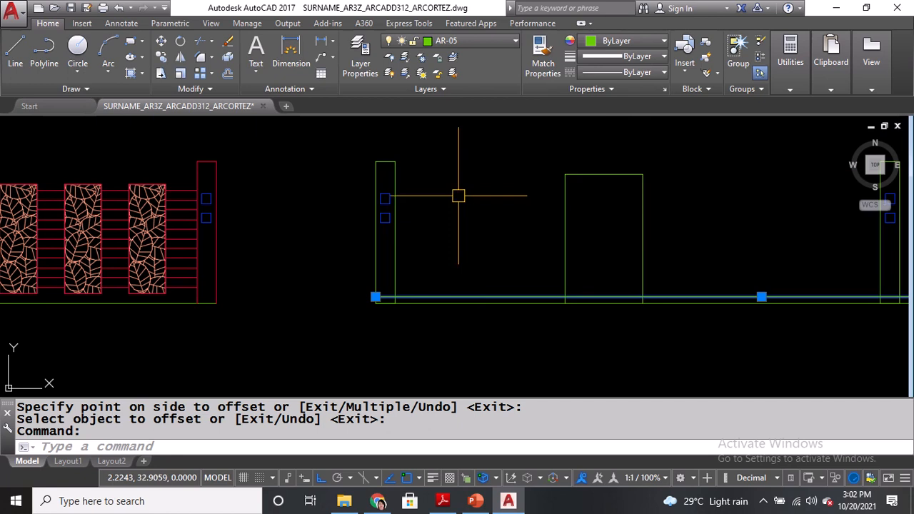
click(481, 40)
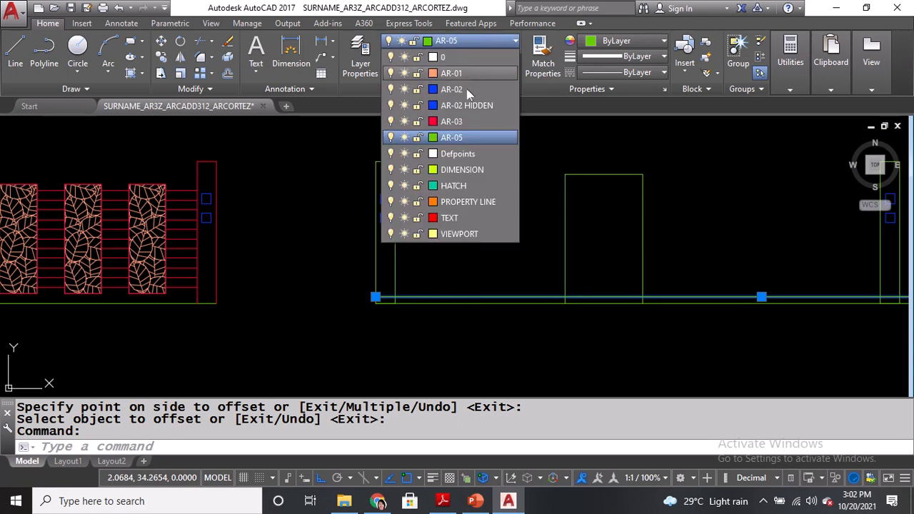
click(456, 121)
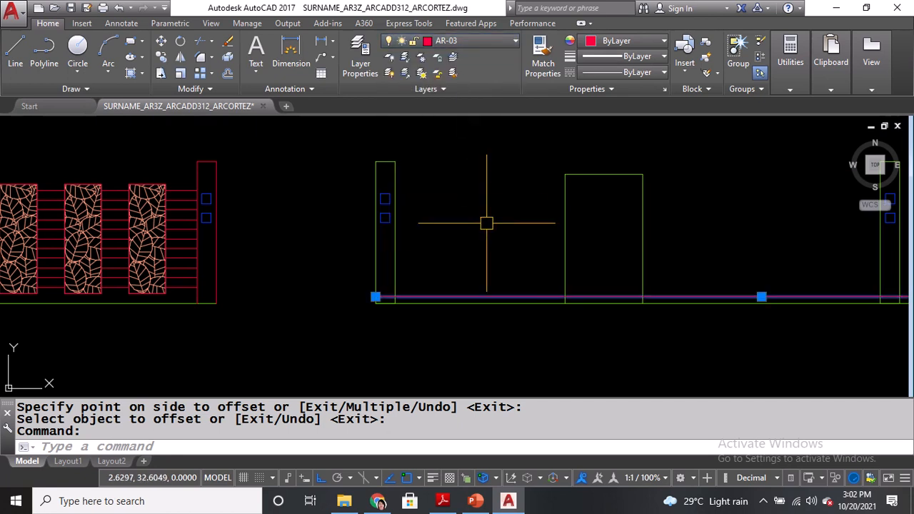
key(Escape)
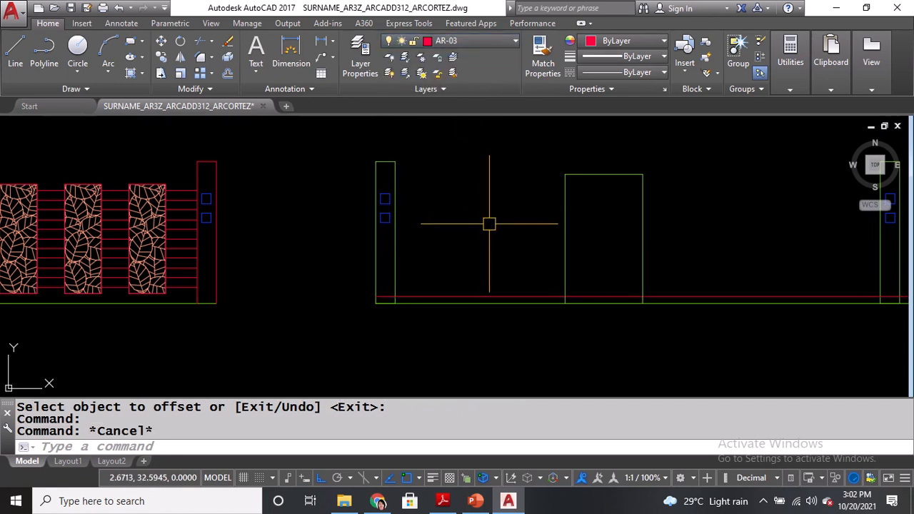
Draw a vertical line from the M2P midpoint between the left post and the wall panel on the rail to above the post's top.
text(L)
key(Return)
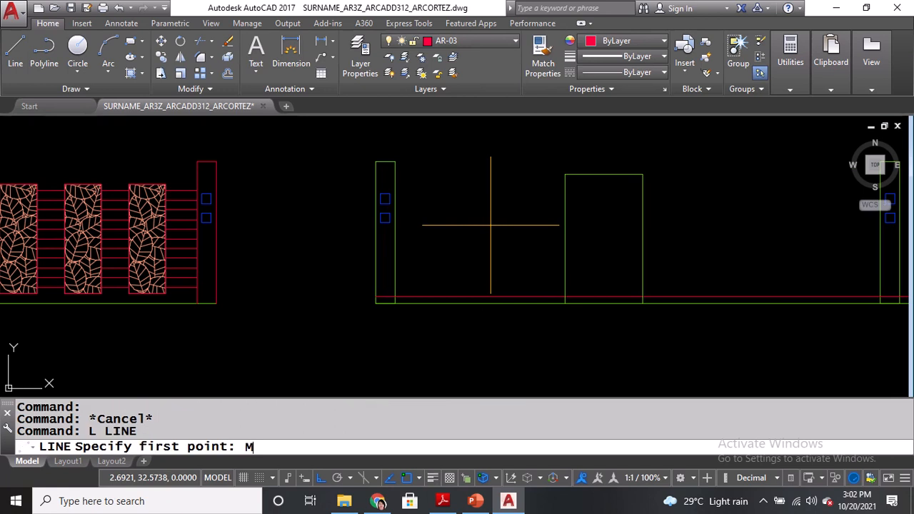
key(Return)
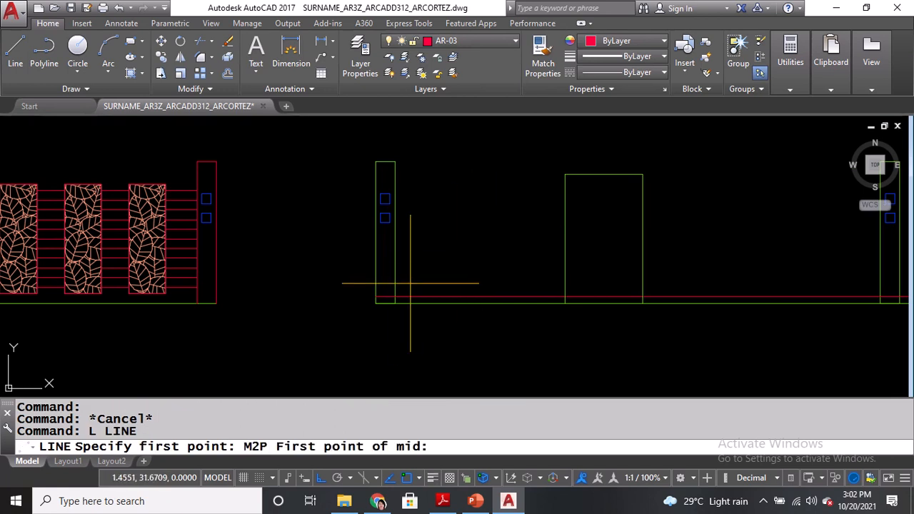
click(395, 296)
click(564, 303)
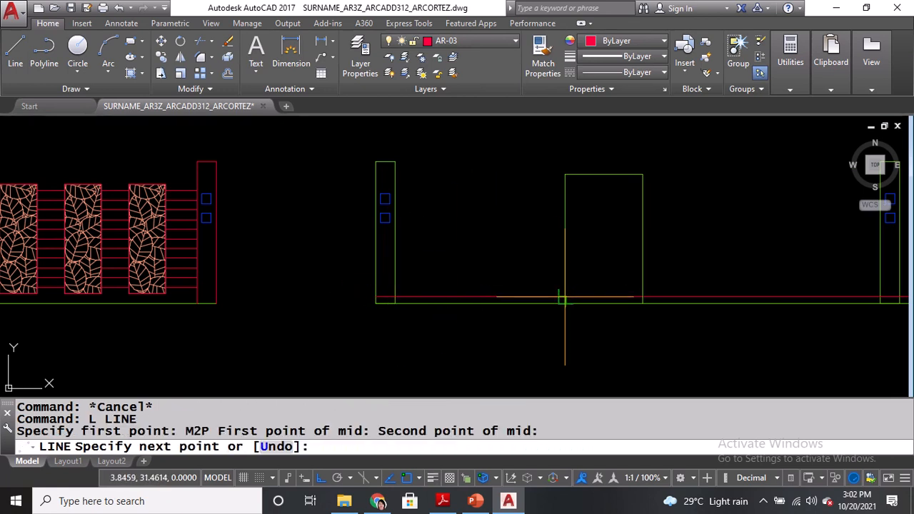
click(483, 139)
key(Return)
Stretch the lower end of the vertical centre line to just below the ground line.
scroll(475, 285, up, 2)
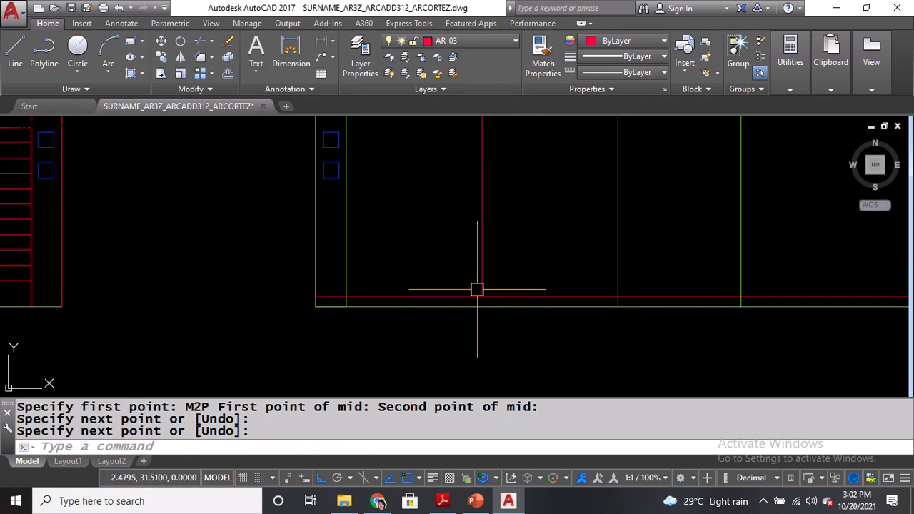
click(480, 285)
click(481, 295)
key(Escape)
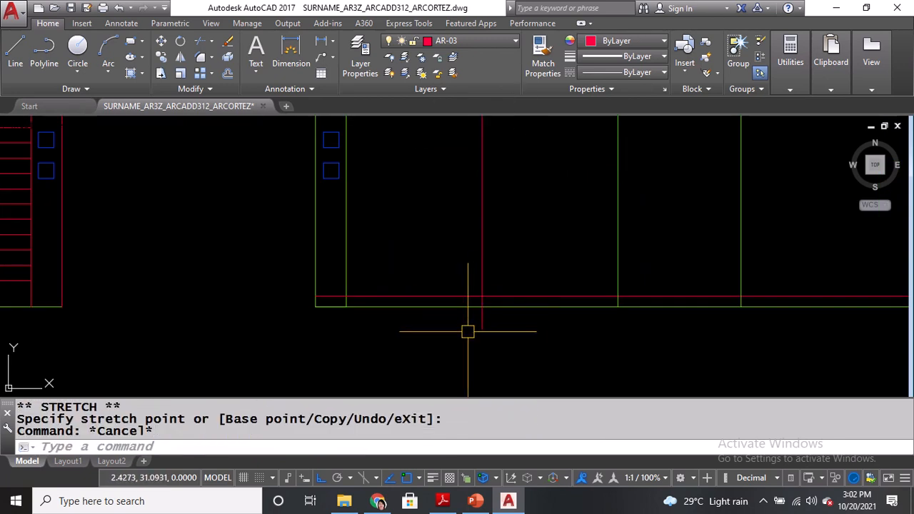
Offset the vertical centre line 0.25 to each side.
text(o)
key(Return)
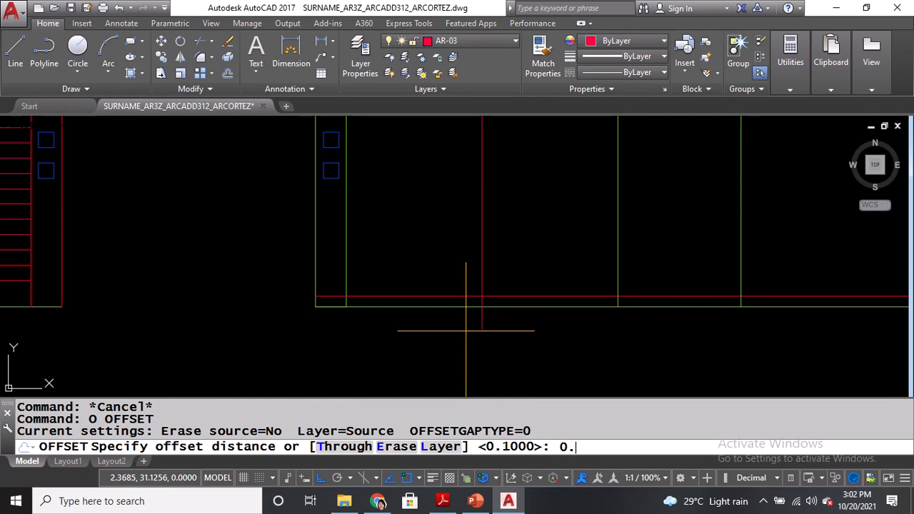
key(Return)
click(483, 262)
click(520, 259)
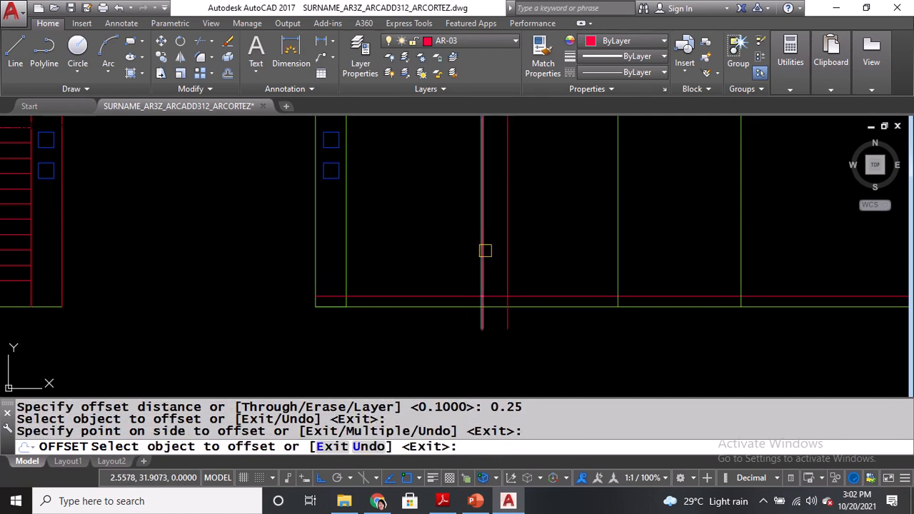
click(484, 251)
click(449, 251)
key(Return)
Copy the left post's outline so its lower-right corner lands where the left offset line crosses the ground line.
middle_drag(446, 251, 428, 327)
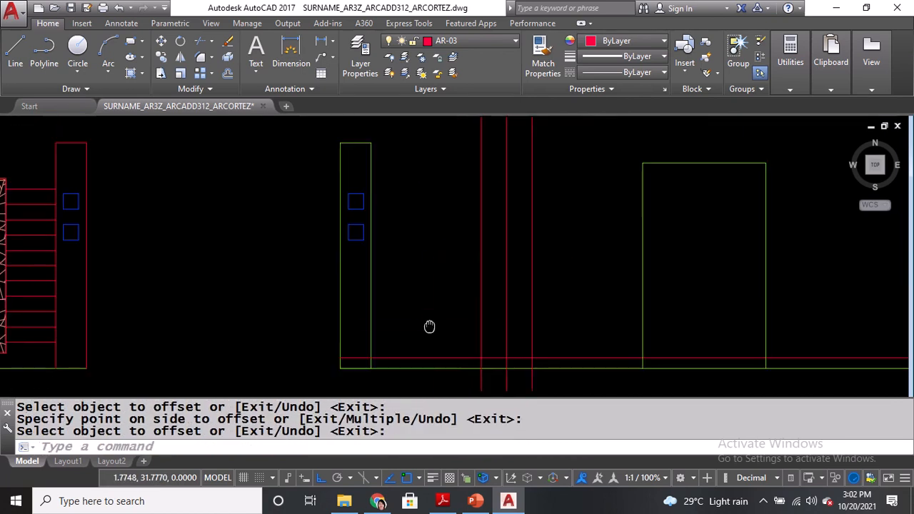
key(Return)
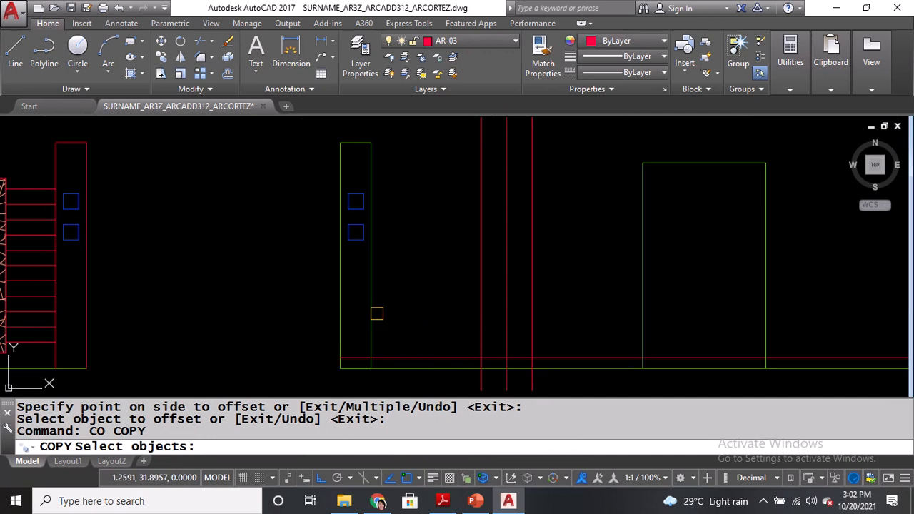
click(371, 304)
key(Return)
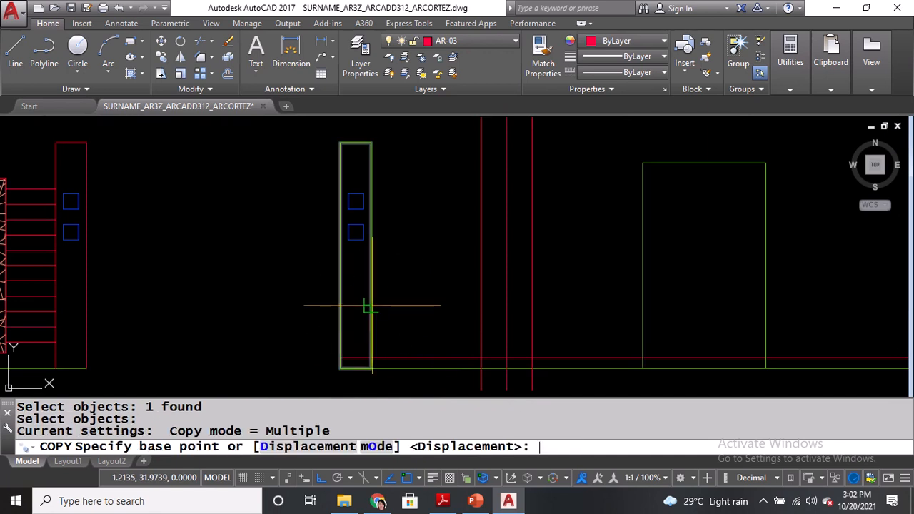
click(370, 368)
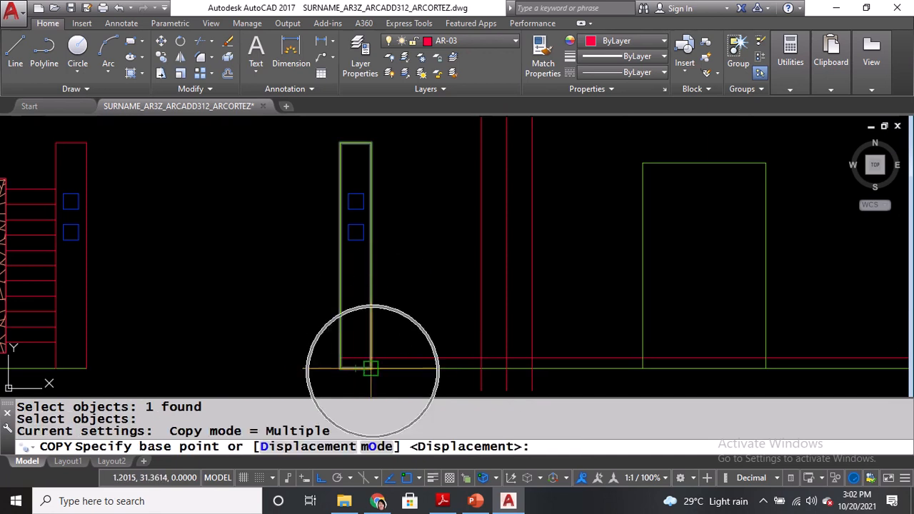
click(481, 369)
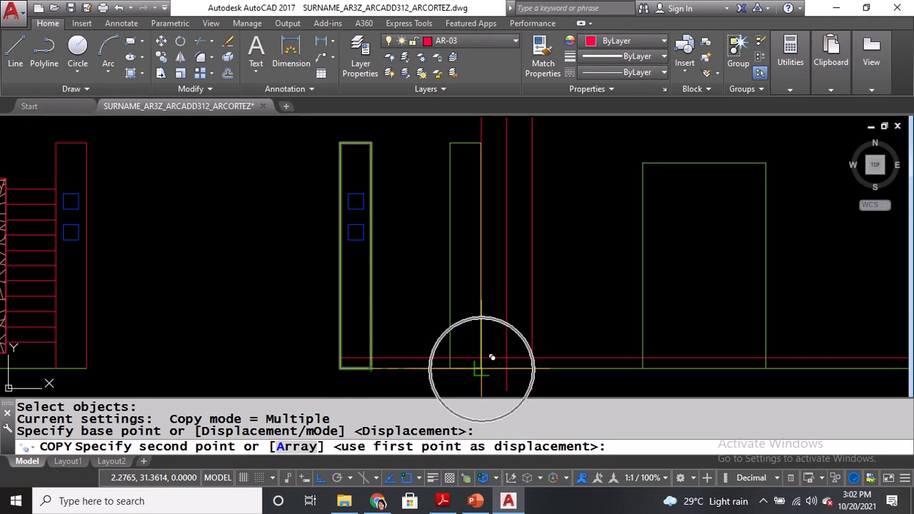
key(Return)
Measure a vertical bar of the reference fence, starting from its top edge.
scroll(519, 294, down, 4)
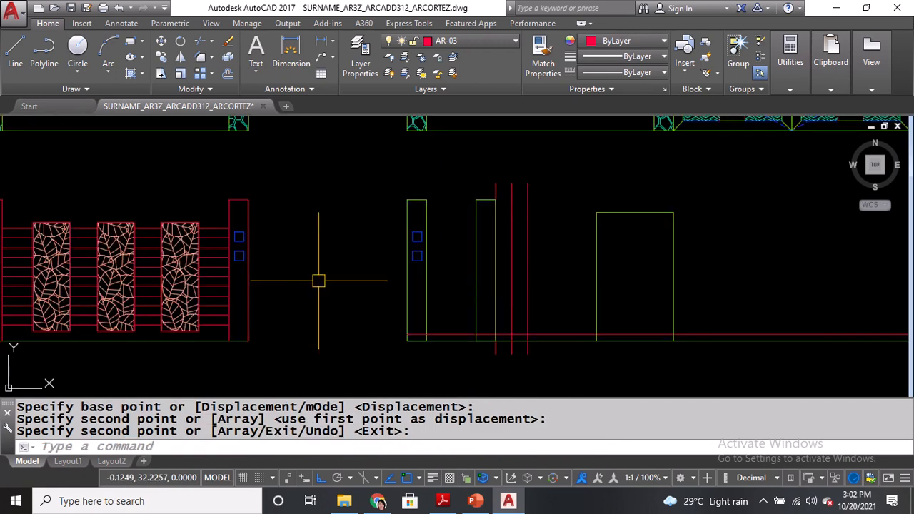
scroll(887, 299, up, 2)
text(DI)
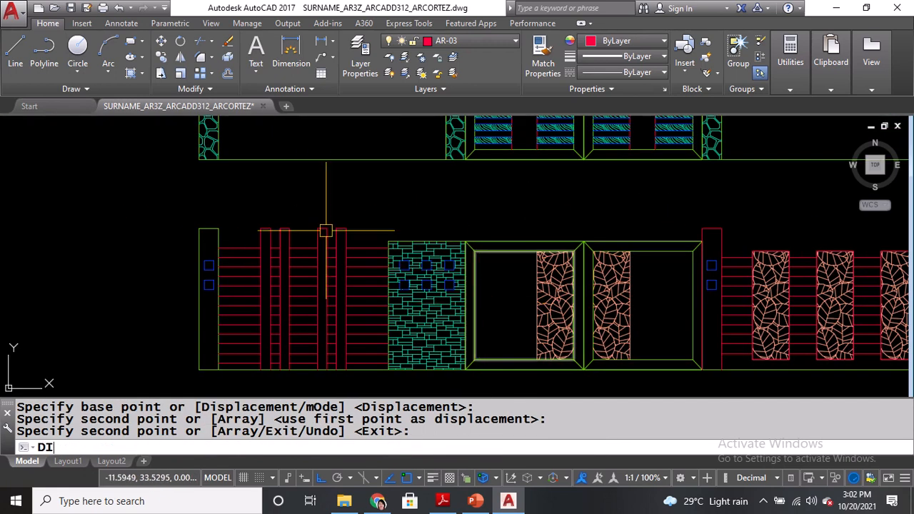
Measure the width of the first slim vertical post in the finished slatted fence.
key(Return)
scroll(265, 242, up, 3)
click(277, 269)
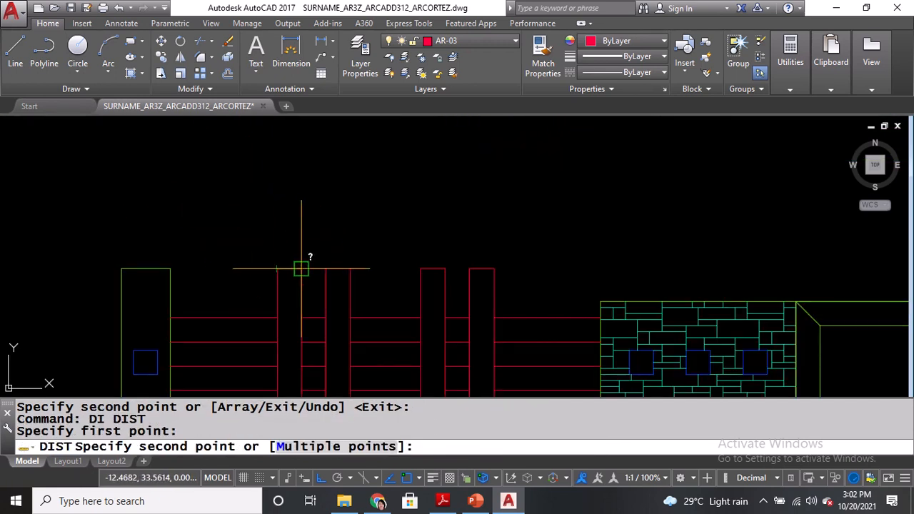
click(301, 269)
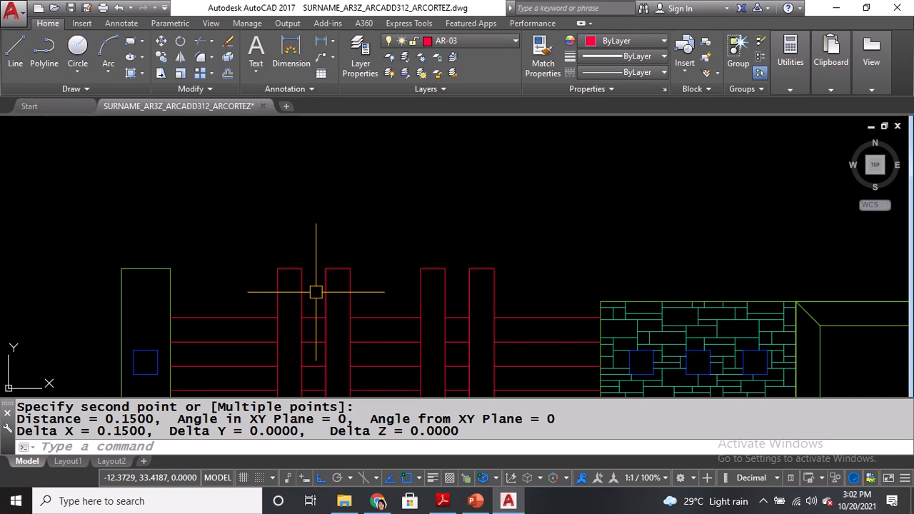
Narrow the green post beside the guide lines in the unfinished elevation by stretching its left edge 0.15 to the right.
scroll(259, 234, down, 4)
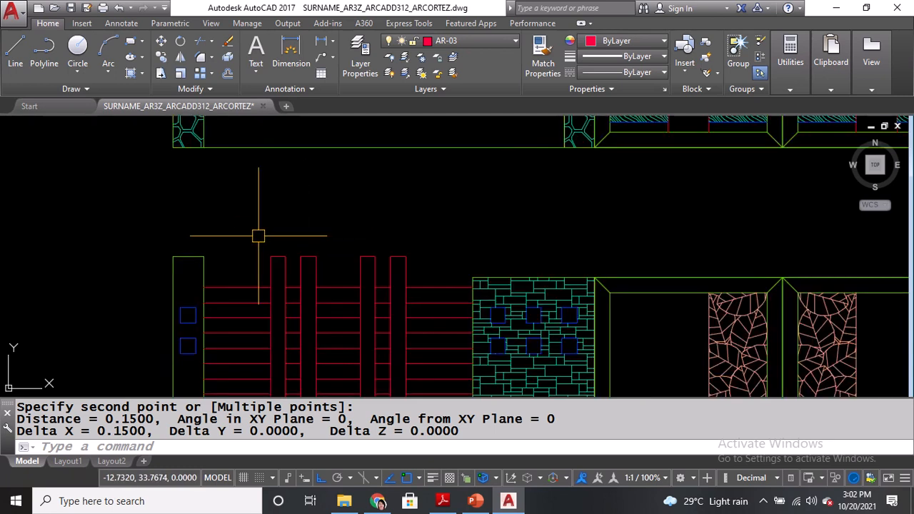
middle_drag(771, 304, 168, 281)
scroll(603, 300, up, 3)
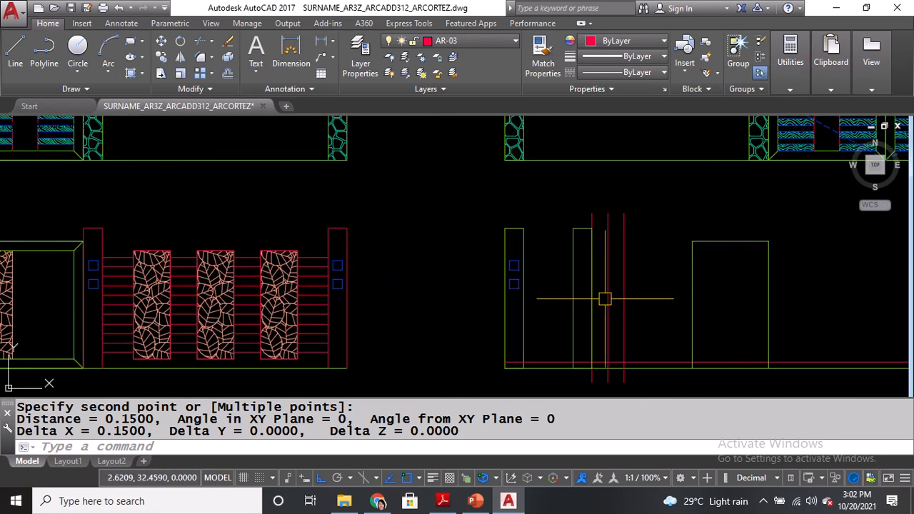
click(556, 296)
scroll(546, 226, up, 1)
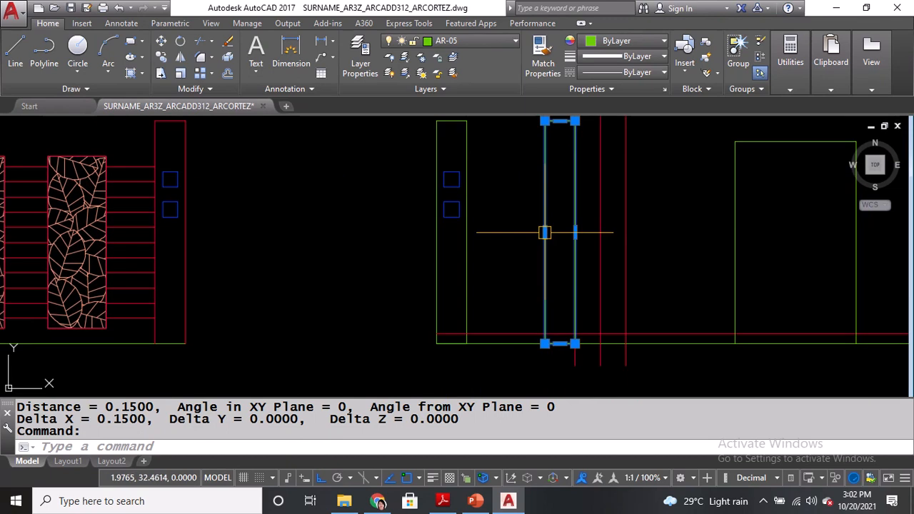
click(544, 232)
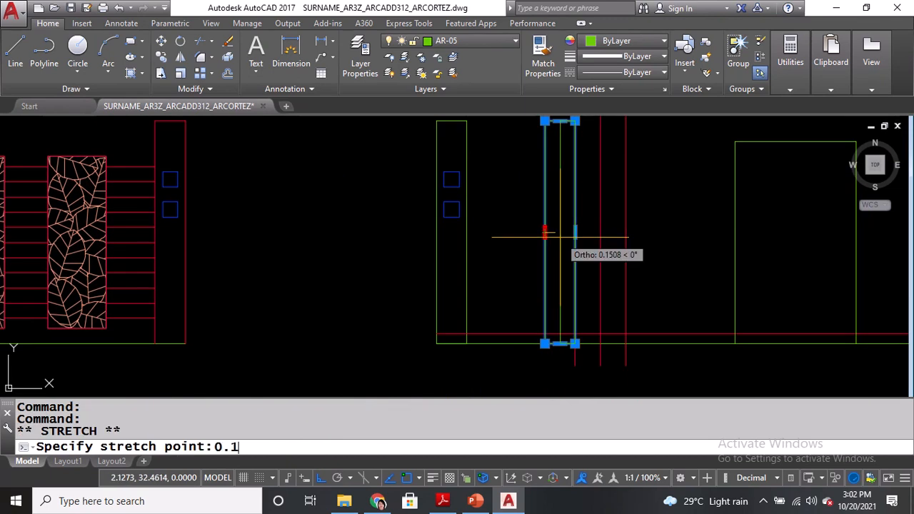
text(0.15)
key(Return)
key(Escape)
Erase the two red vertical guide lines nearest the narrowed post, keeping the farthest one.
middle_drag(649, 235, 653, 283)
click(579, 154)
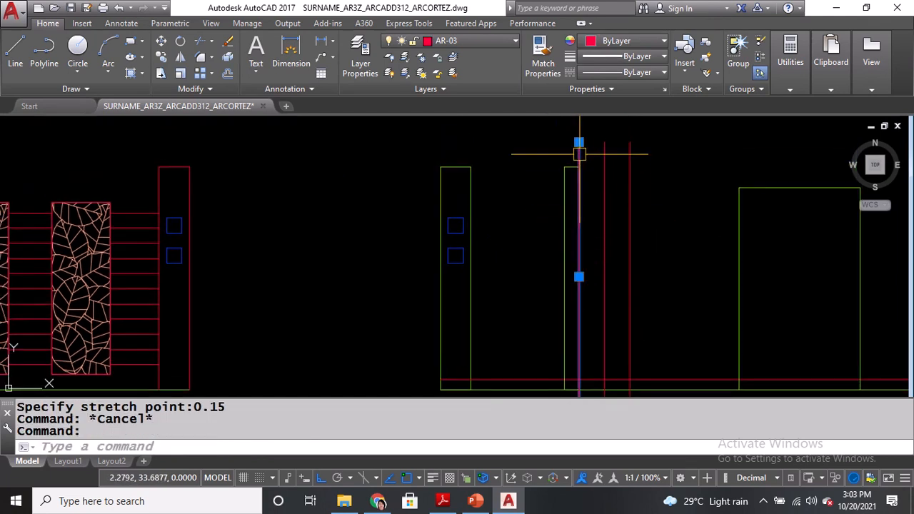
text(e)
key(Return)
click(603, 163)
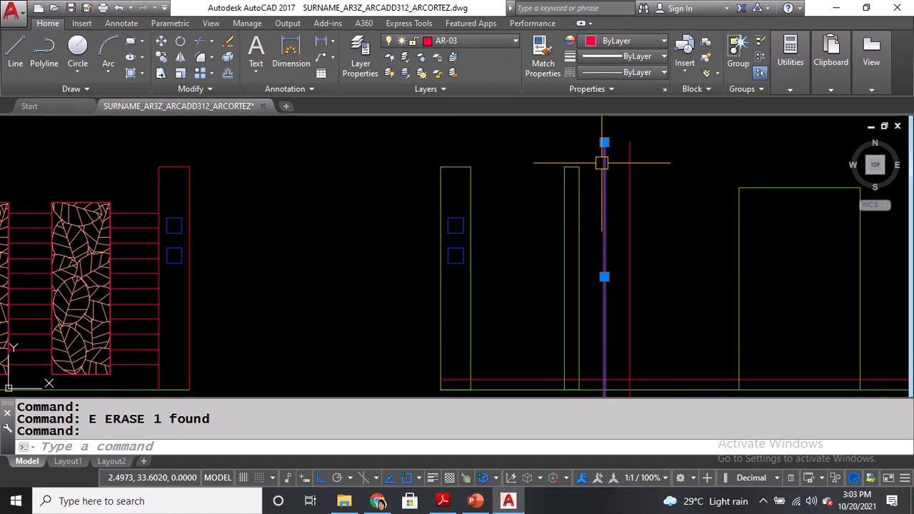
key(Return)
Move the narrowed post to layer AR-03.
click(571, 167)
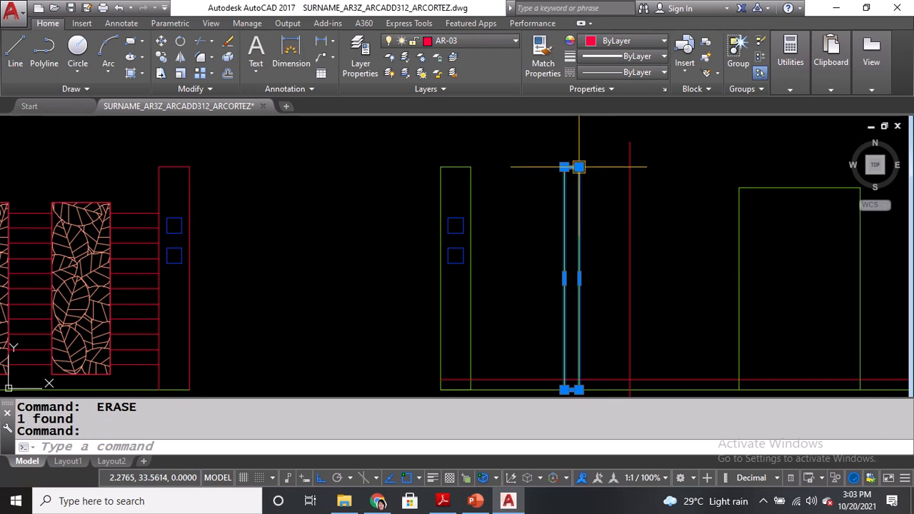
click(485, 41)
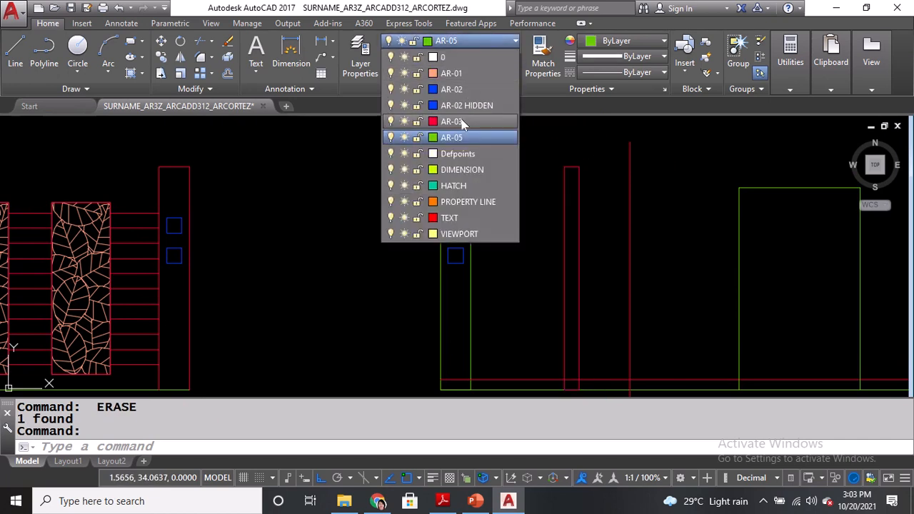
click(460, 123)
key(Escape)
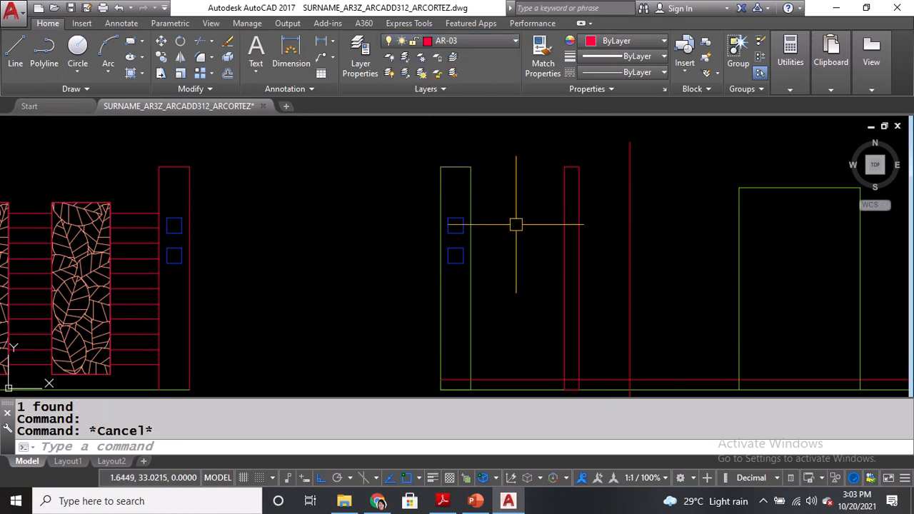
Copy the slim red post from its lower-left corner to where the remaining vertical guide line meets the ground line.
middle_drag(546, 290, 534, 195)
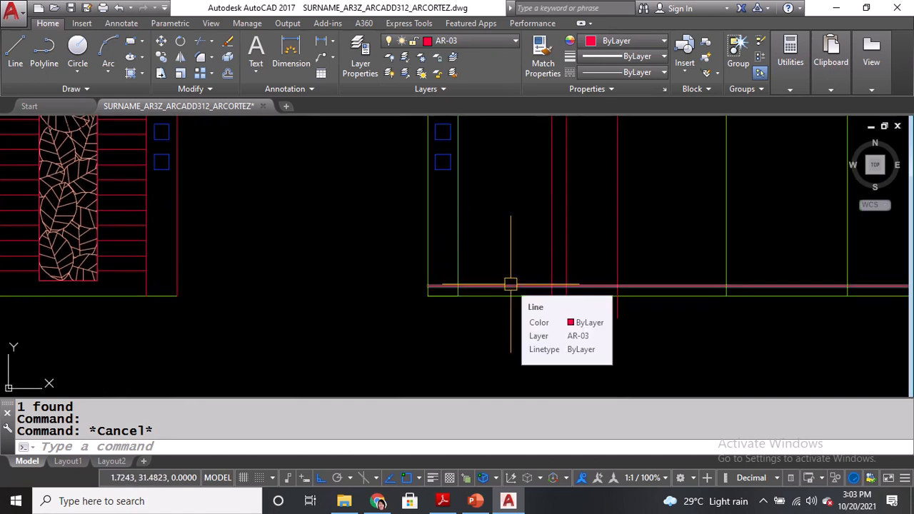
key(Return)
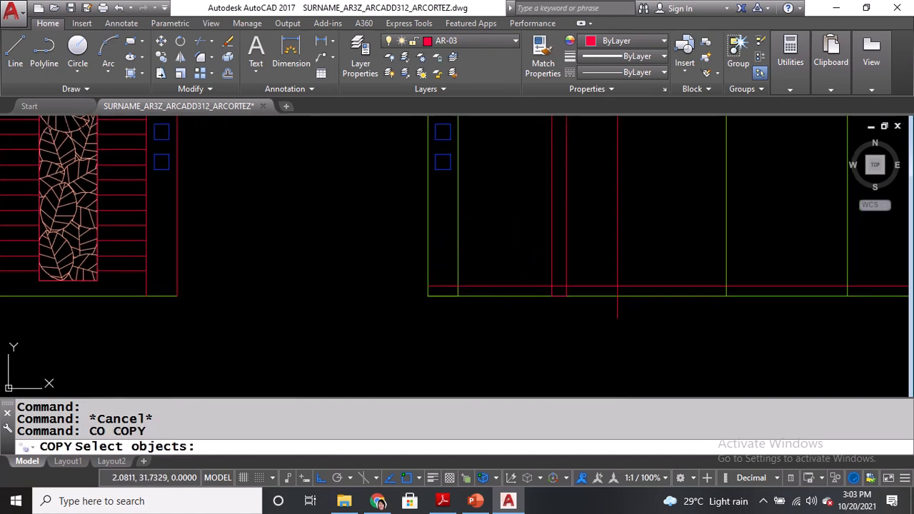
click(551, 279)
key(Return)
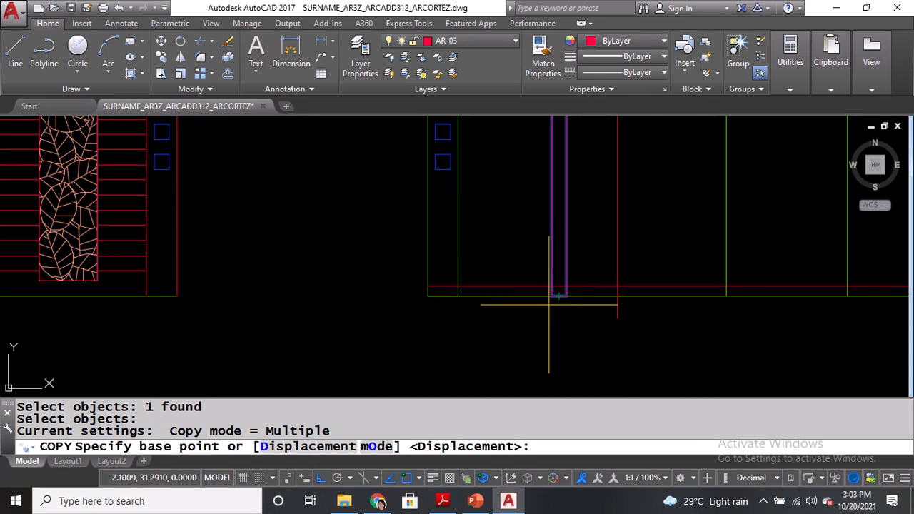
scroll(552, 298, up, 4)
click(550, 286)
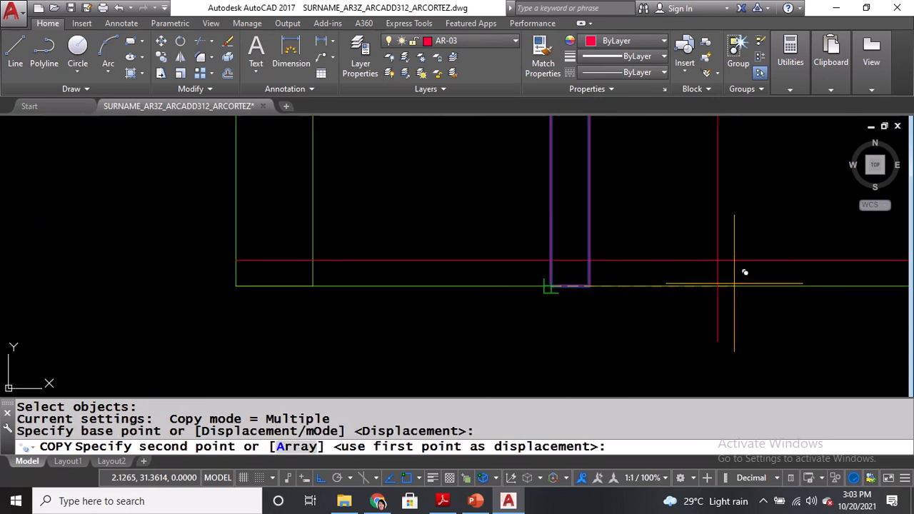
click(717, 285)
key(Return)
Shorten the red horizontal line to run from the end pillar's inner edge to the near edge of the green rectangular panel.
click(236, 260)
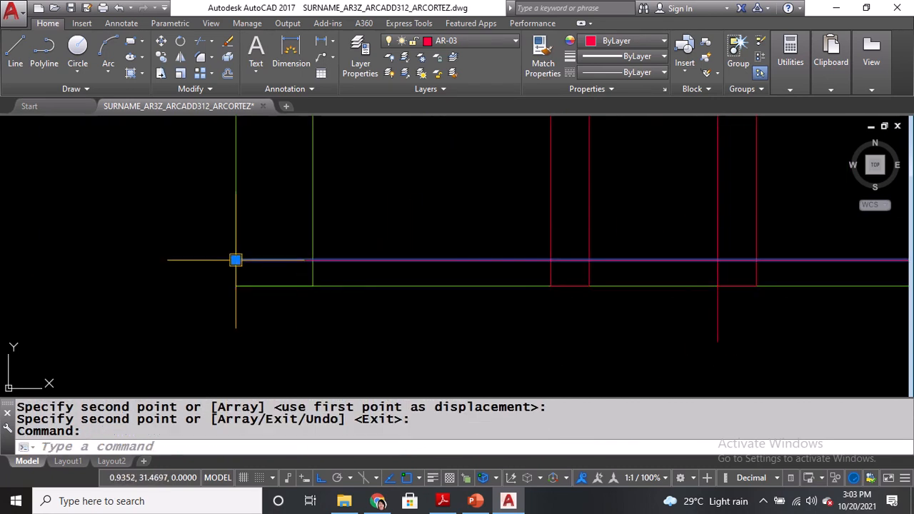
click(235, 260)
click(312, 260)
scroll(285, 264, down, 3)
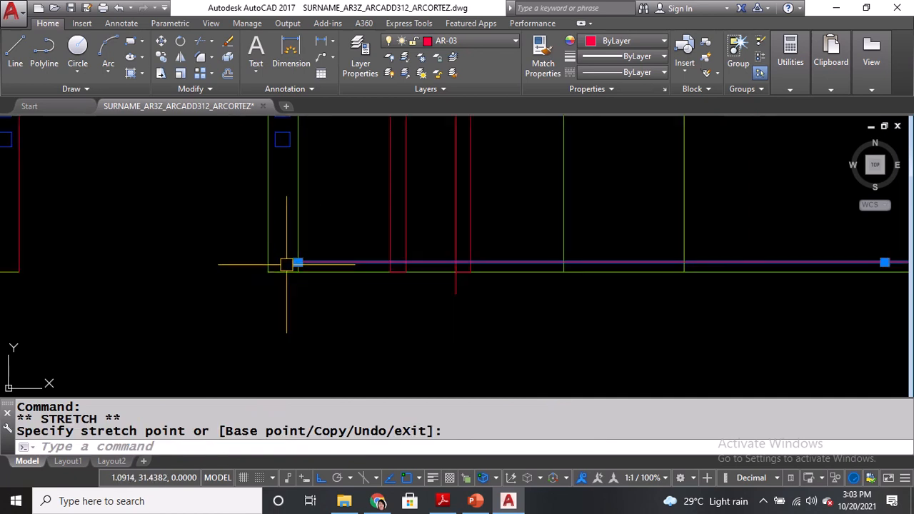
middle_drag(659, 281, 472, 273)
scroll(471, 274, down, 3)
click(739, 272)
scroll(366, 271, up, 5)
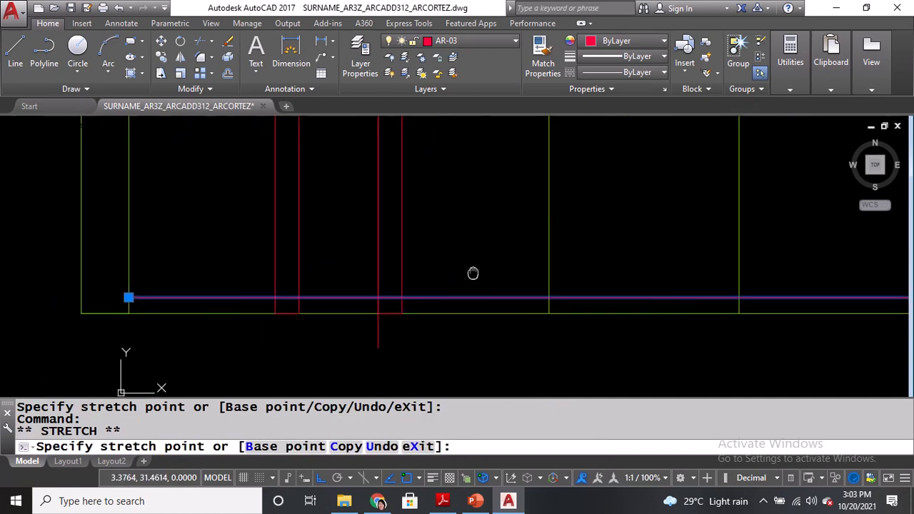
click(547, 297)
key(Escape)
Erase the leftover vertical guide line at the second slim post and save the drawing.
scroll(497, 337, down, 2)
middle_drag(406, 326, 471, 383)
scroll(472, 384, down, 2)
click(472, 383)
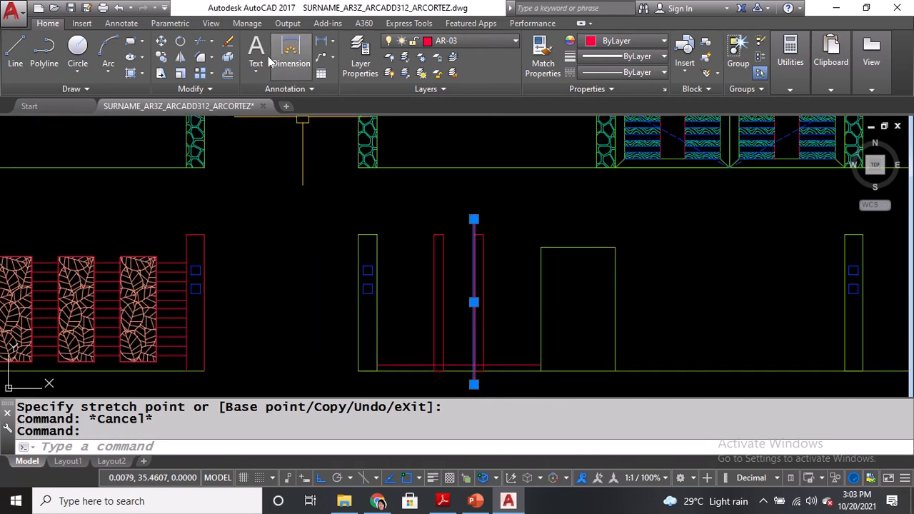
click(227, 42)
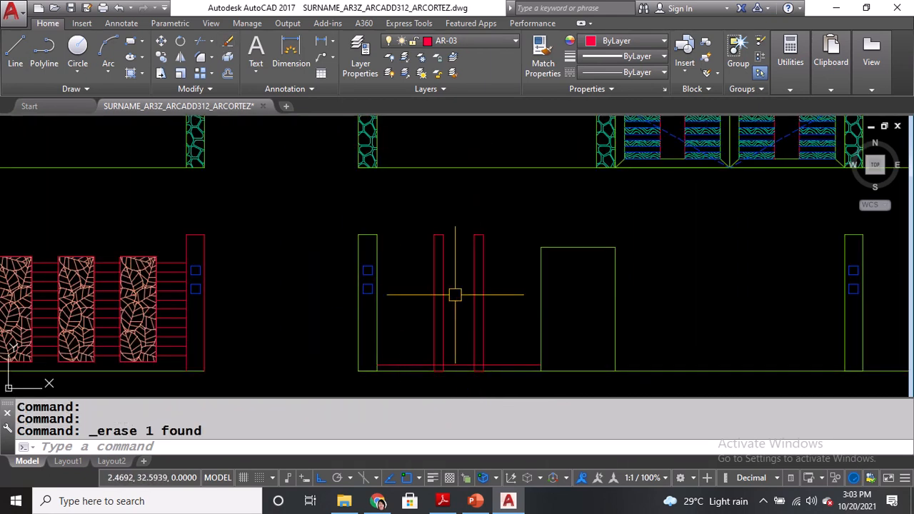
key(ctrl+s)
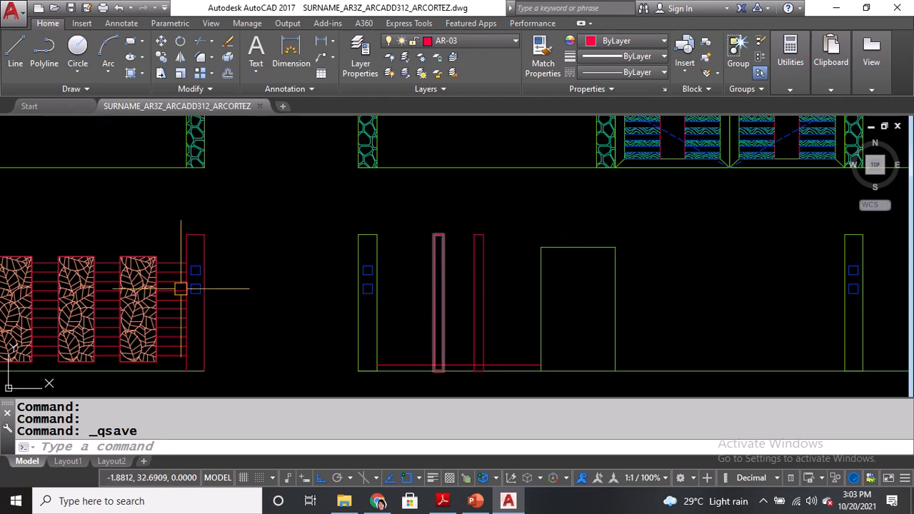
middle_drag(184, 292, 483, 332)
text(I)
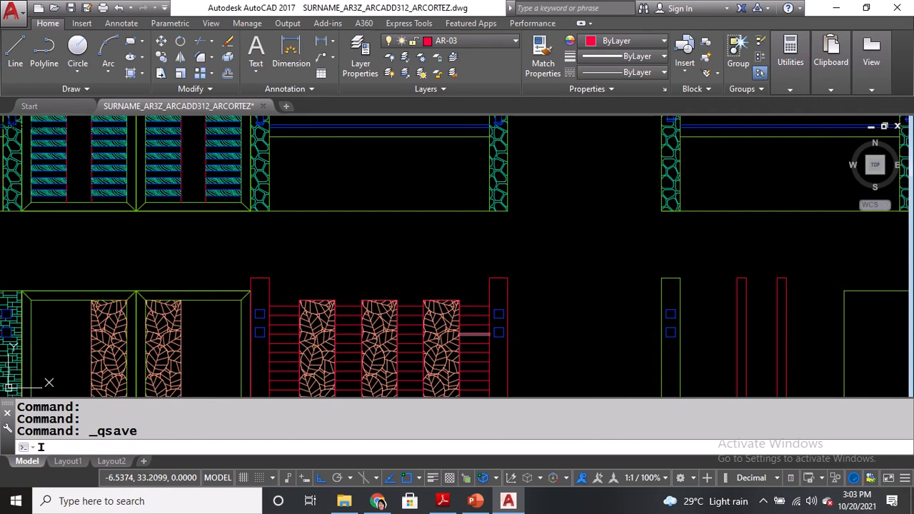
key(Return)
click(668, 142)
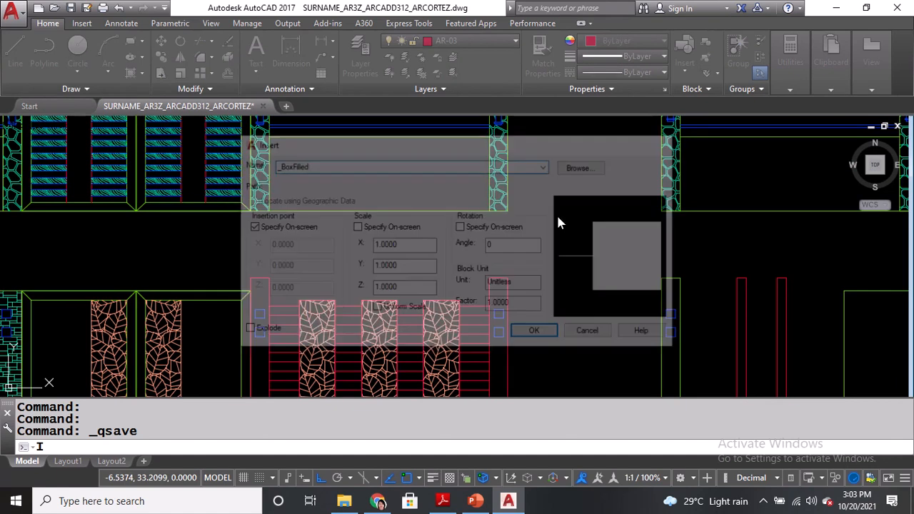
Measure the spacing between the left edges of the first pair of slim posts in the finished fence.
text(DI)
key(Return)
middle_drag(187, 283, 632, 248)
scroll(287, 246, up, 2)
scroll(285, 236, up, 4)
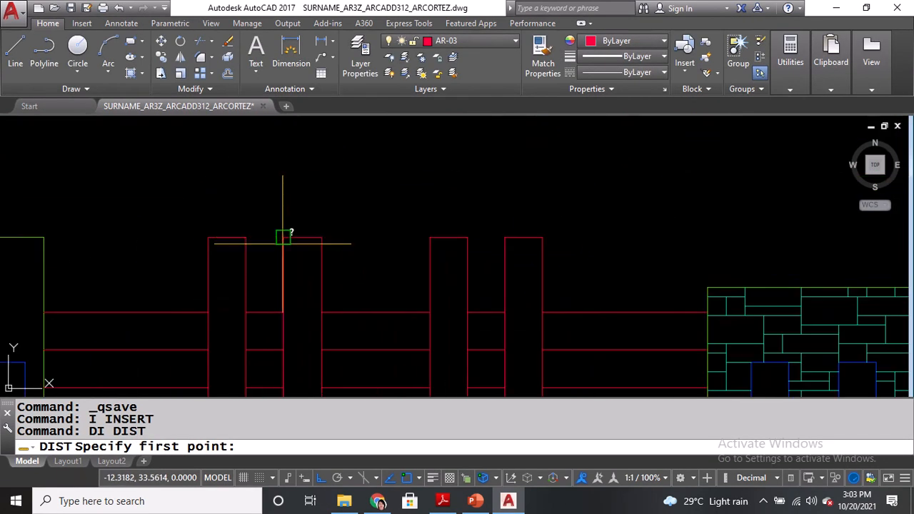
click(283, 237)
click(204, 230)
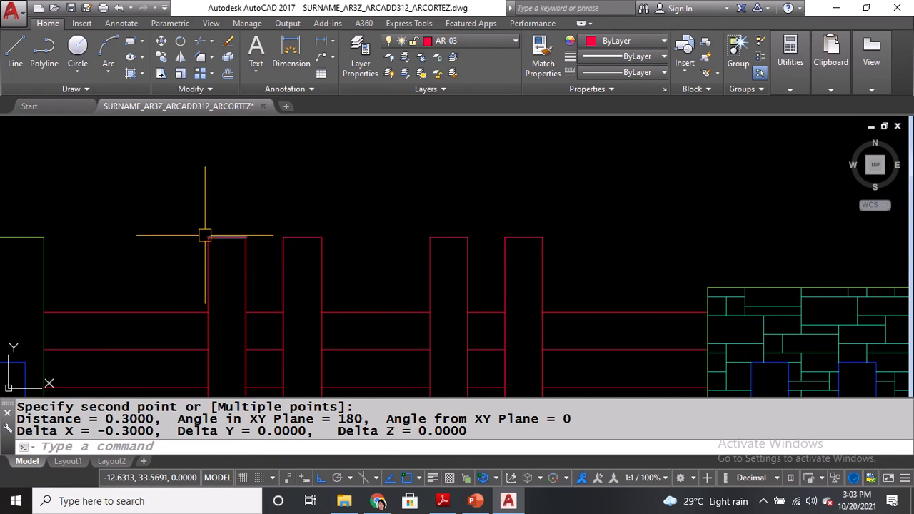
Copy the first slim red post in the unfinished elevation 0.3 to the left.
scroll(204, 231, down, 6)
scroll(203, 230, down, 2)
middle_drag(611, 265, 316, 283)
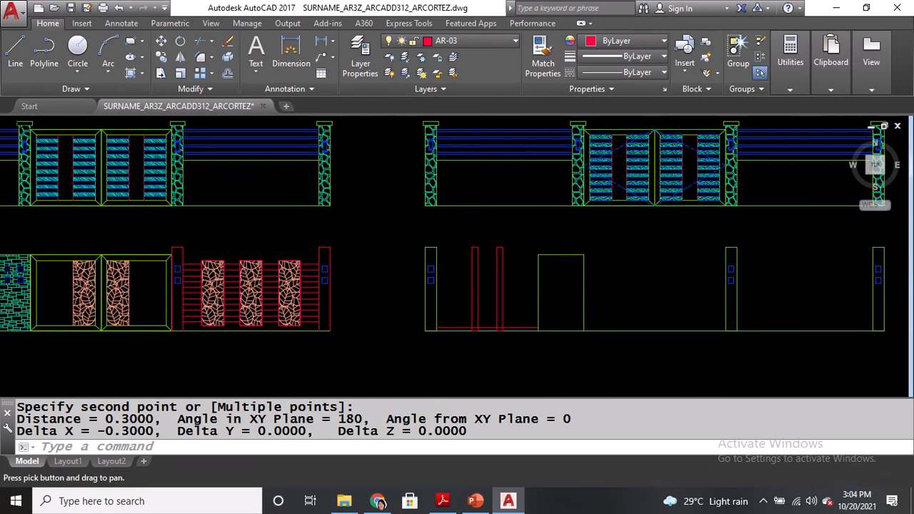
text(CO)
key(Return)
scroll(496, 286, up, 3)
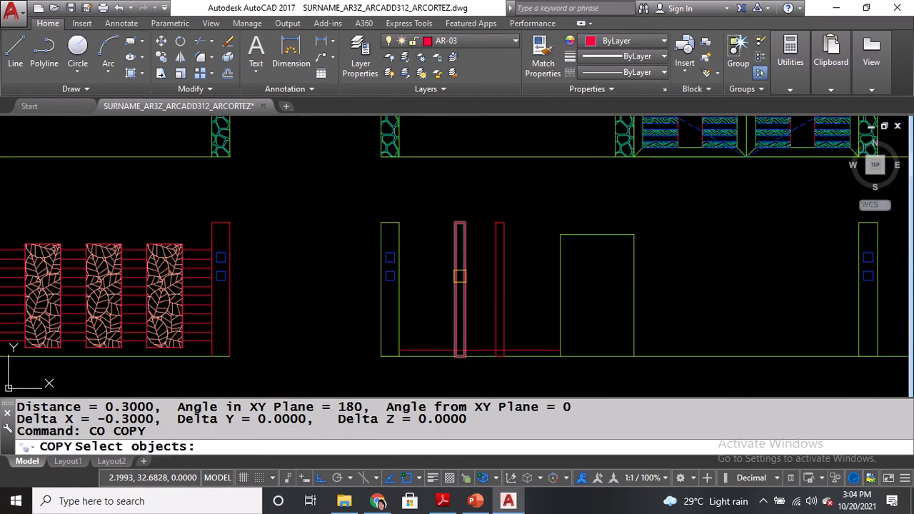
click(463, 275)
scroll(435, 255, up, 2)
key(Return)
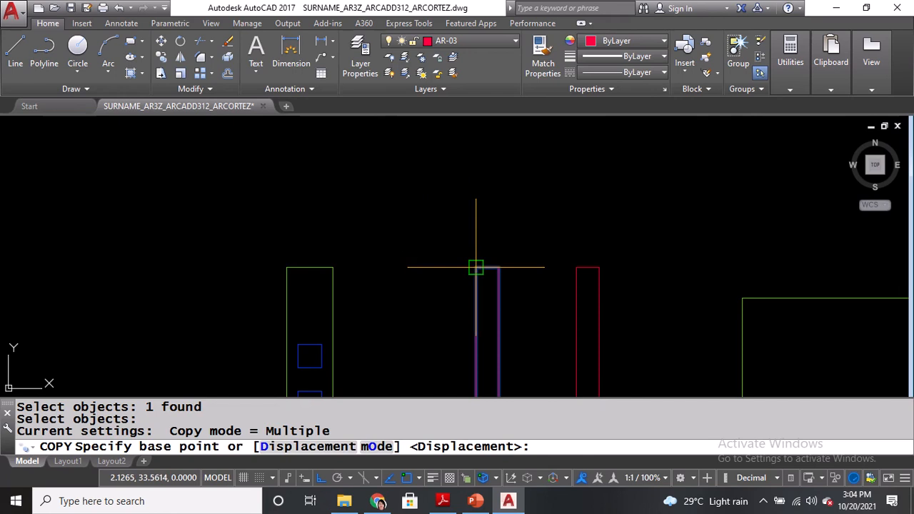
click(475, 267)
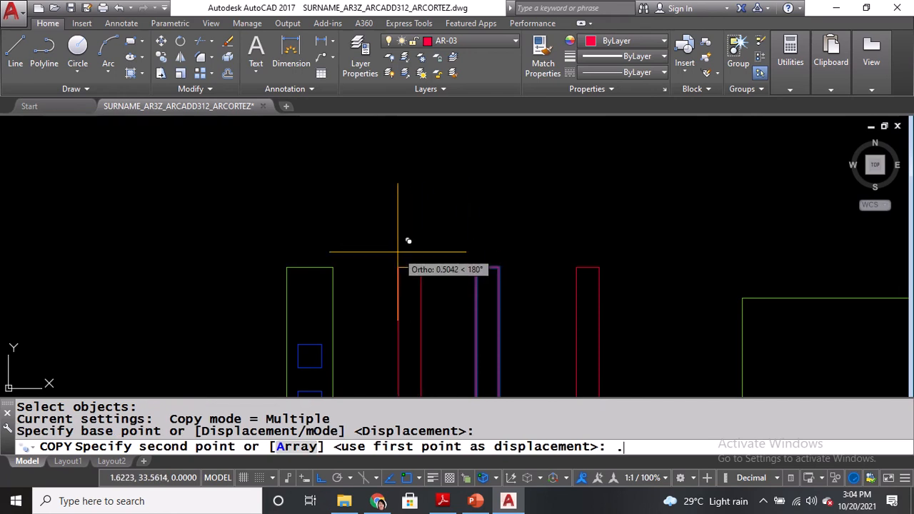
key(Return)
key(Return)
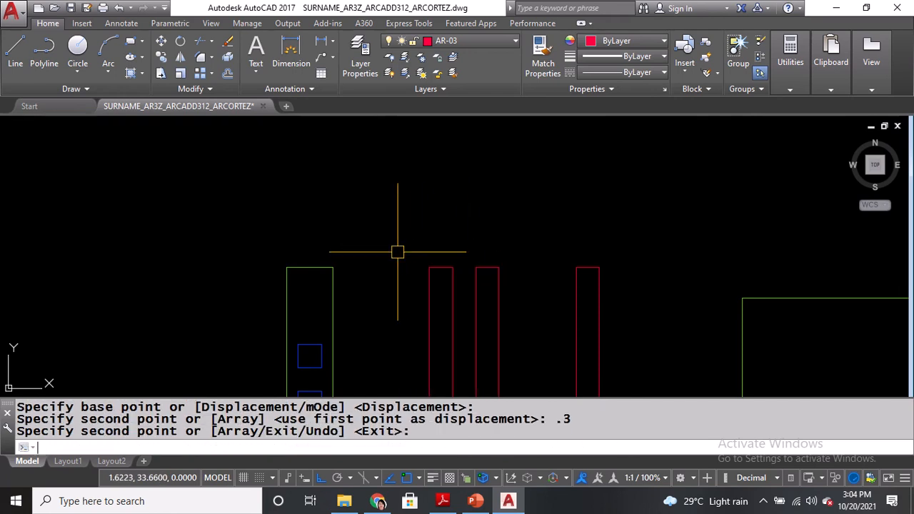
Copy the slim post nearest the green rectangular panel 0.3 to the right.
key(Return)
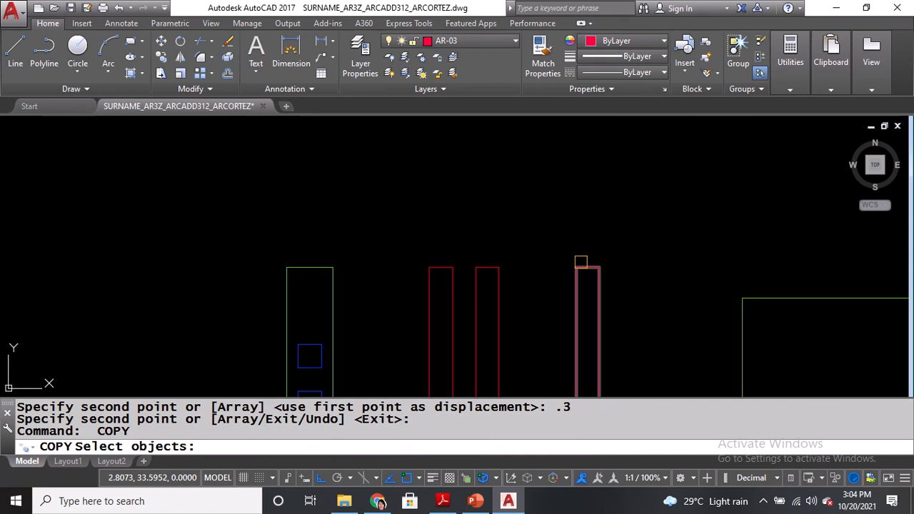
click(580, 265)
key(Return)
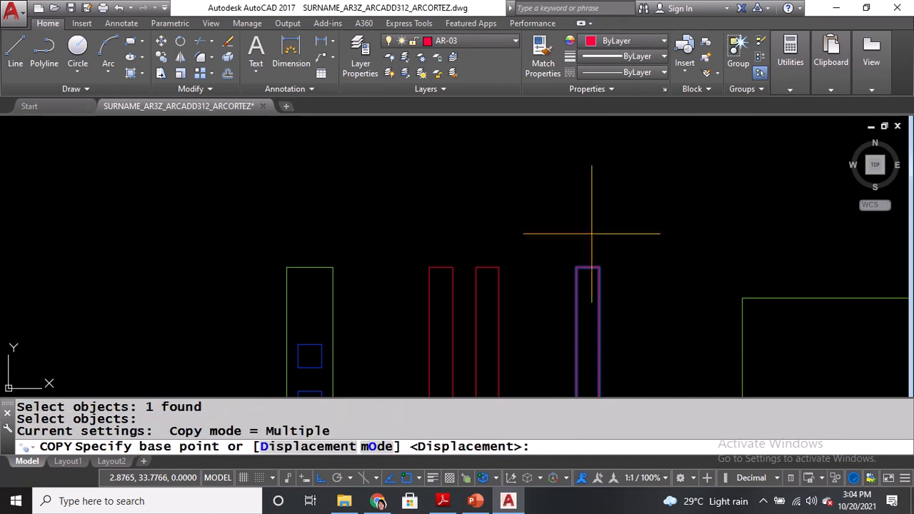
click(576, 268)
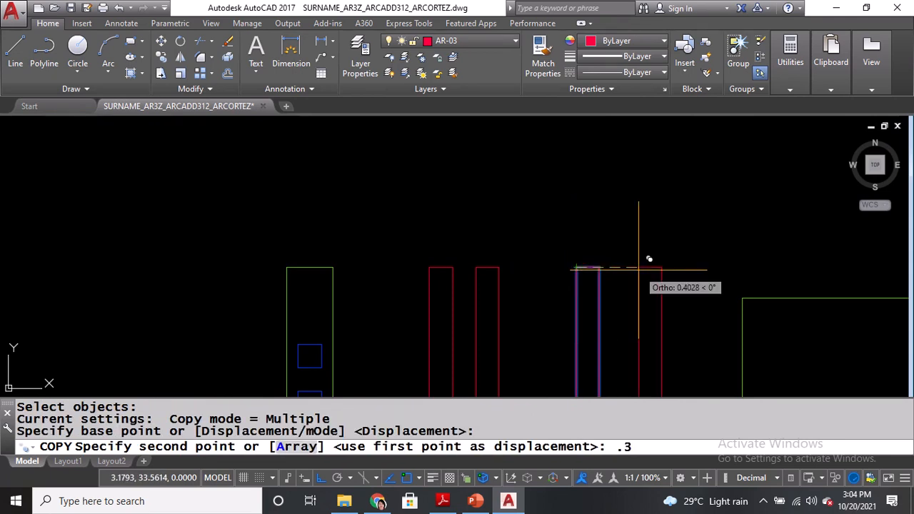
key(Return)
key(Return)
Measure the vertical spacing between two adjacent horizontal slats beside the stone panel in the finished fence.
scroll(632, 204, down, 4)
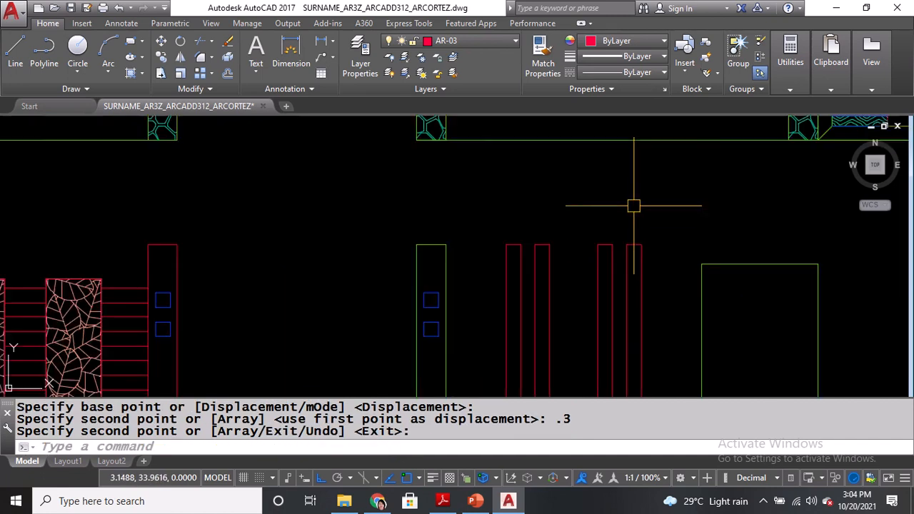
middle_drag(320, 300, 649, 283)
text(DI)
key(Return)
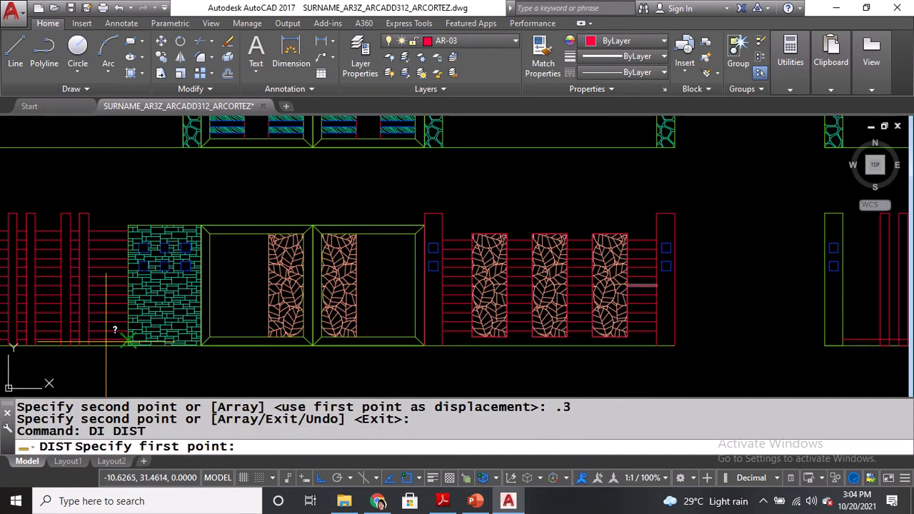
scroll(85, 346, up, 4)
click(160, 326)
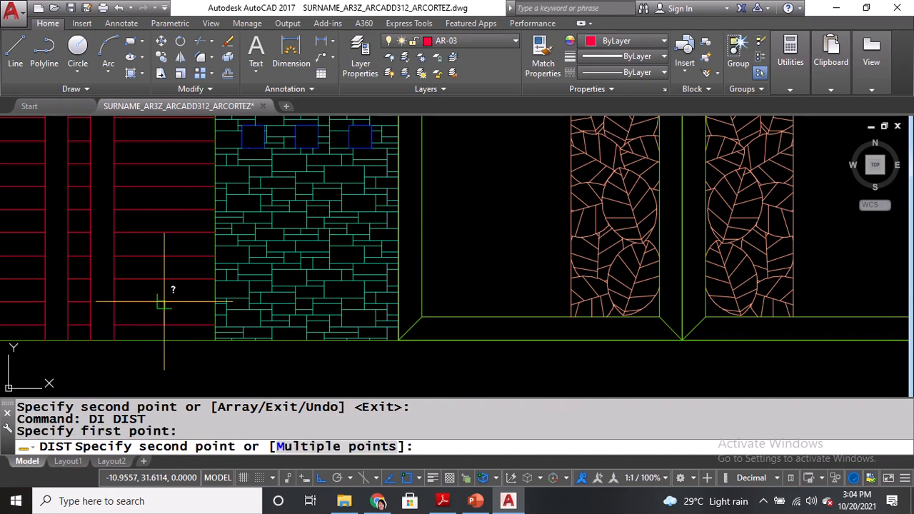
click(164, 301)
scroll(449, 341, down, 5)
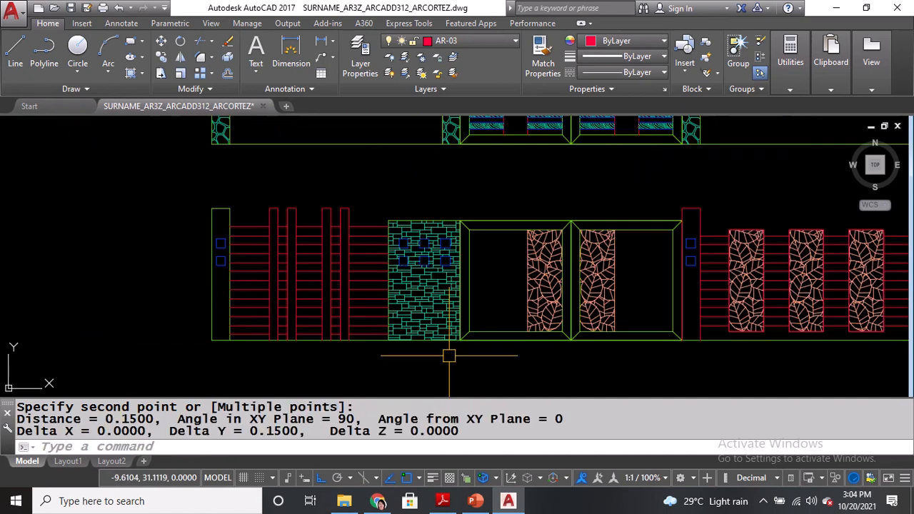
scroll(436, 326, up, 5)
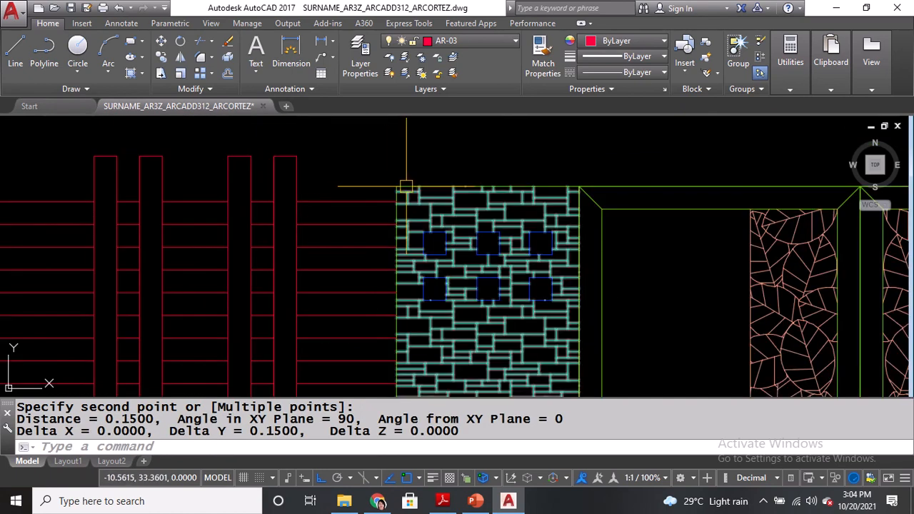
scroll(335, 211, down, 4)
Offset the bottom red slat line of the unfinished fence upward twelve times at 0.15 spacing, using the Multiple option.
middle_drag(761, 263, 75, 259)
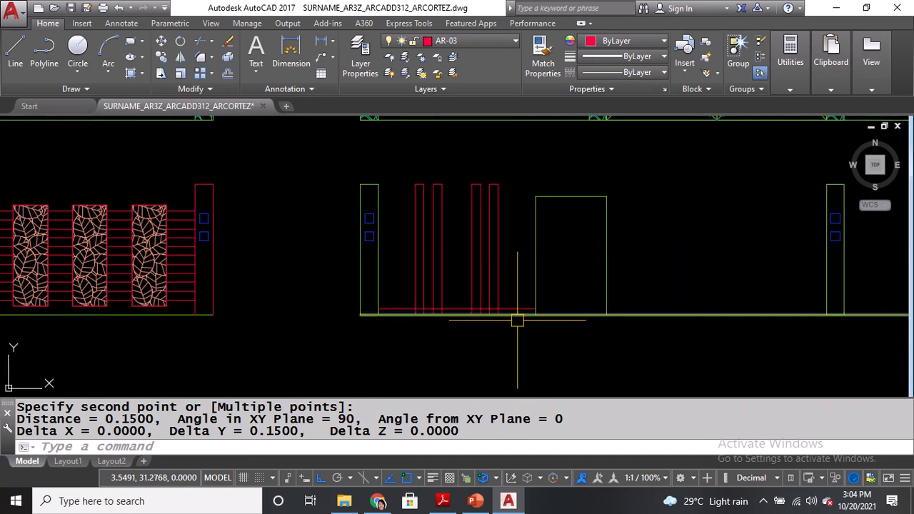
scroll(507, 298, up, 2)
text(O)
key(Return)
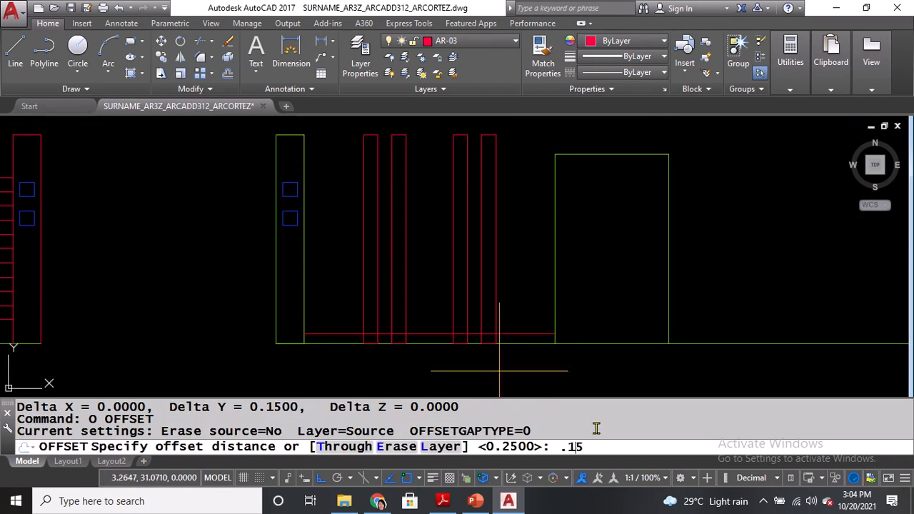
key(Return)
click(525, 333)
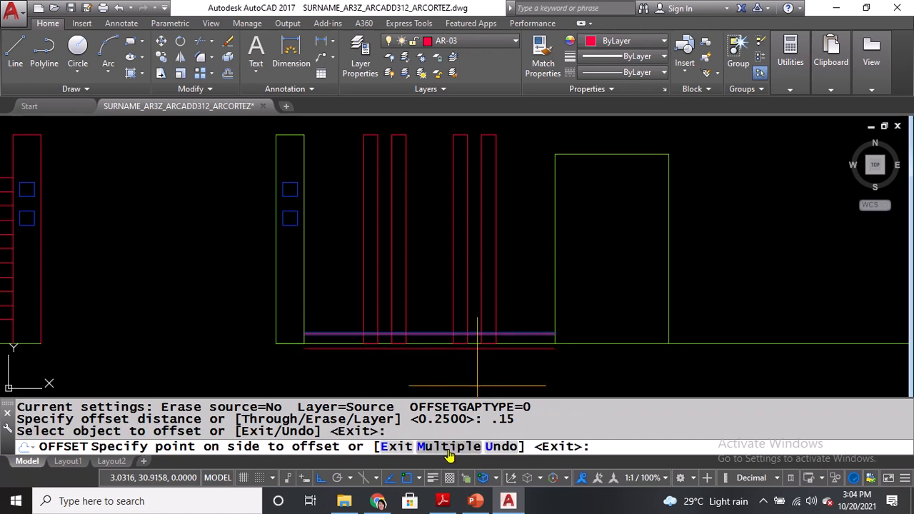
click(447, 449)
click(524, 278)
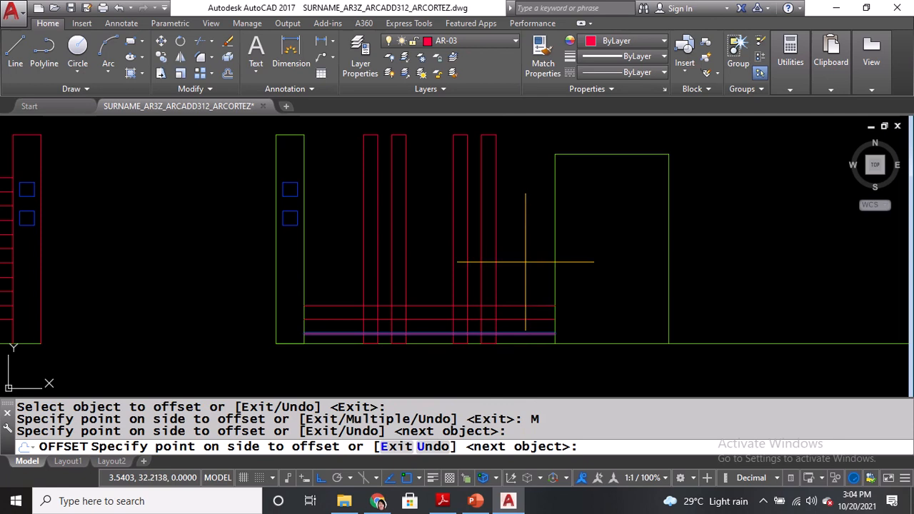
click(523, 254)
click(519, 225)
click(515, 196)
click(514, 180)
click(517, 169)
click(518, 151)
click(518, 144)
click(518, 138)
middle_drag(518, 136, 522, 200)
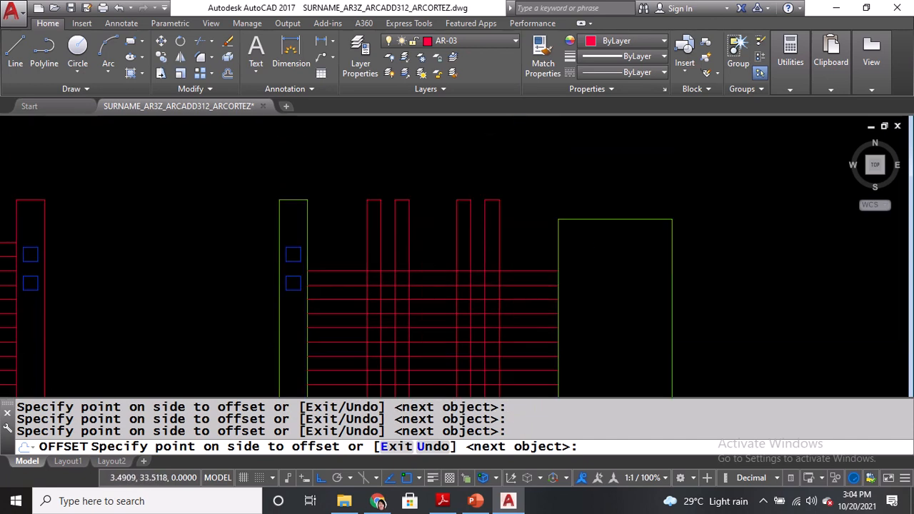
click(525, 205)
click(524, 200)
click(525, 196)
key(Return)
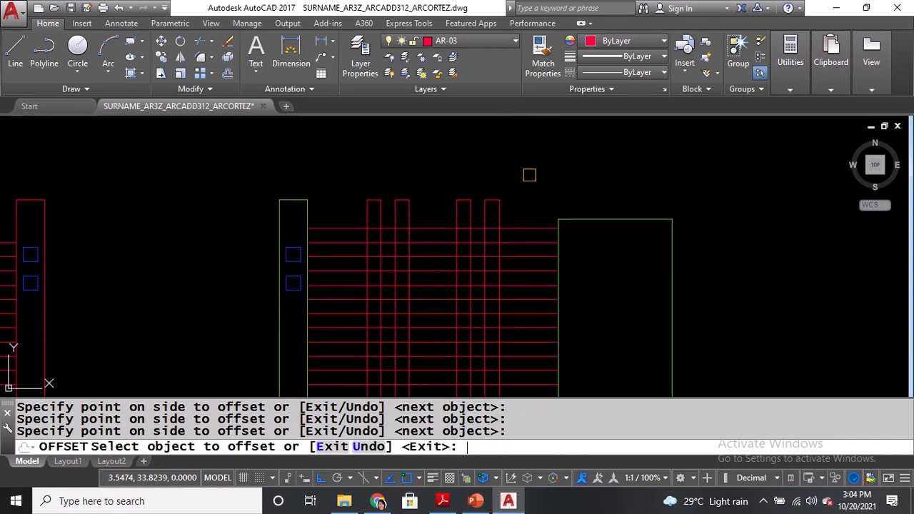
key(Return)
Trim the slat lines crossing the slim post nearest the green panel with a fence selection, using all objects as cutting edges.
middle_drag(532, 232, 542, 197)
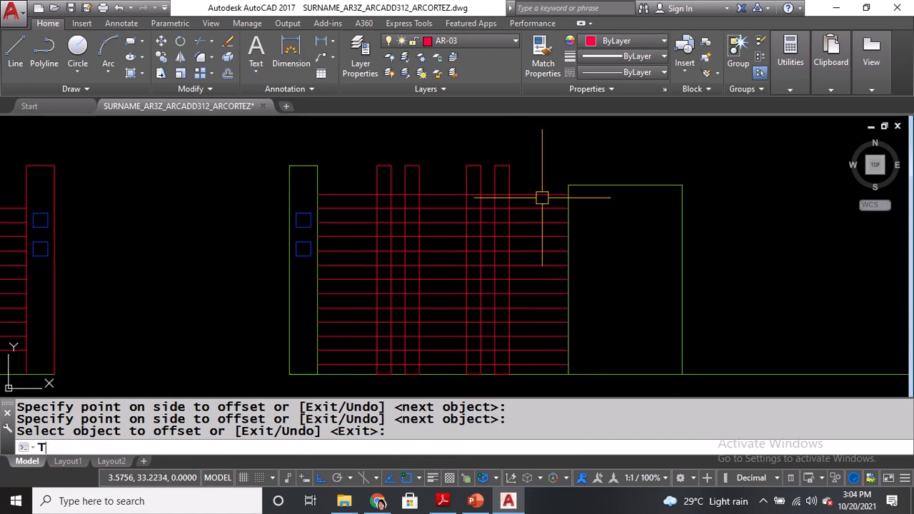
key(Return)
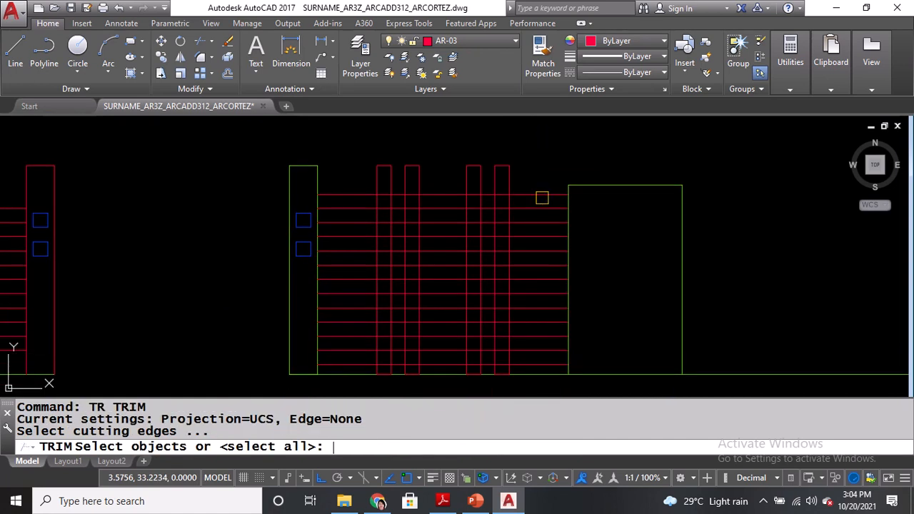
key(Return)
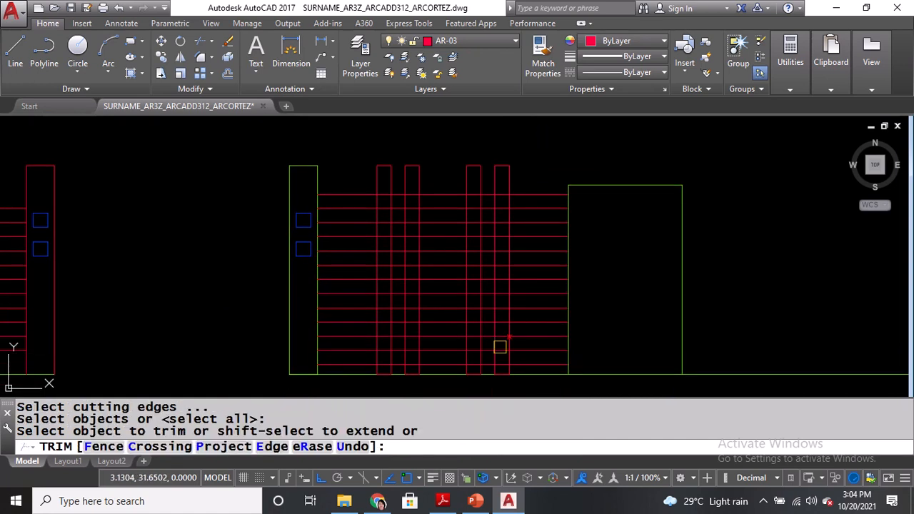
key(Return)
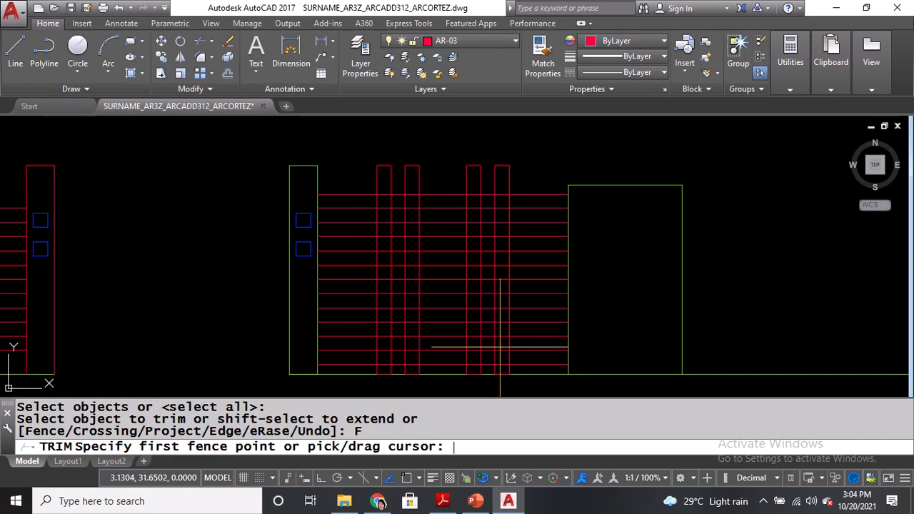
click(498, 186)
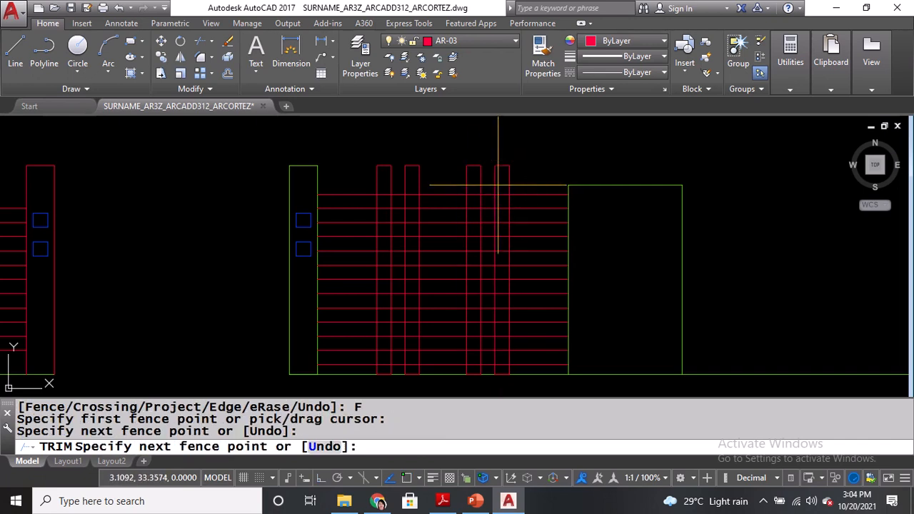
click(503, 368)
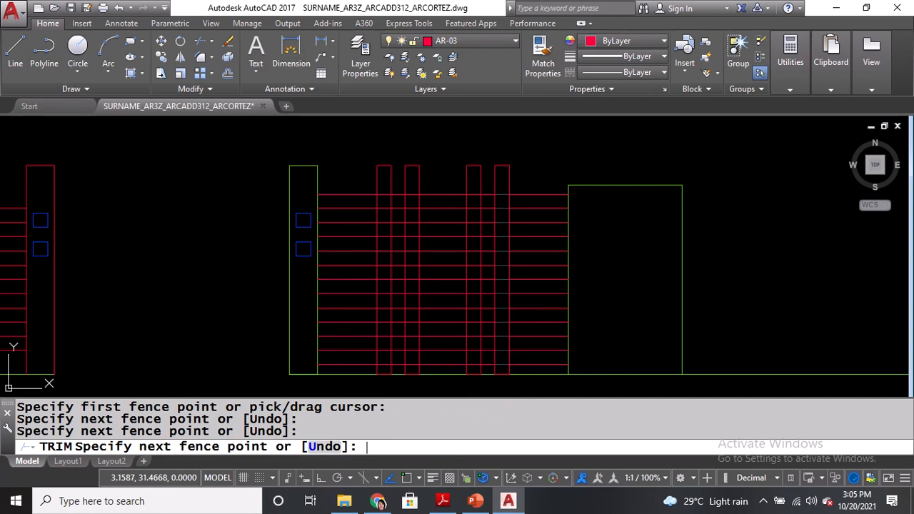
key(Return)
Fence-trim the slat lines inside the third slim post, counted from the green end post with blue squares.
text(F)
key(Return)
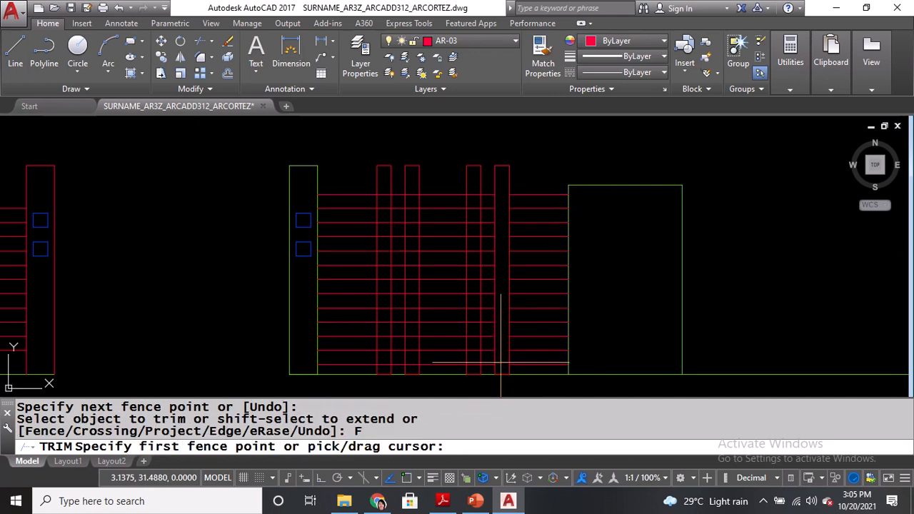
click(474, 179)
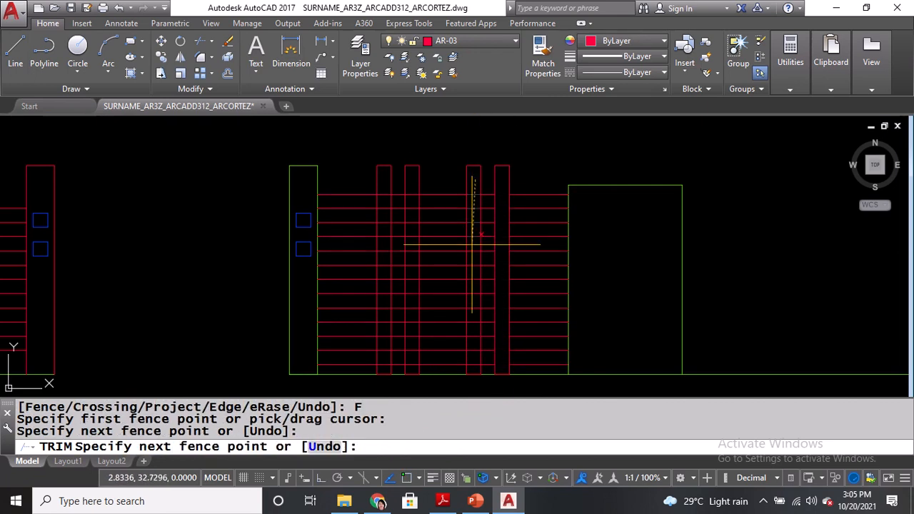
click(475, 368)
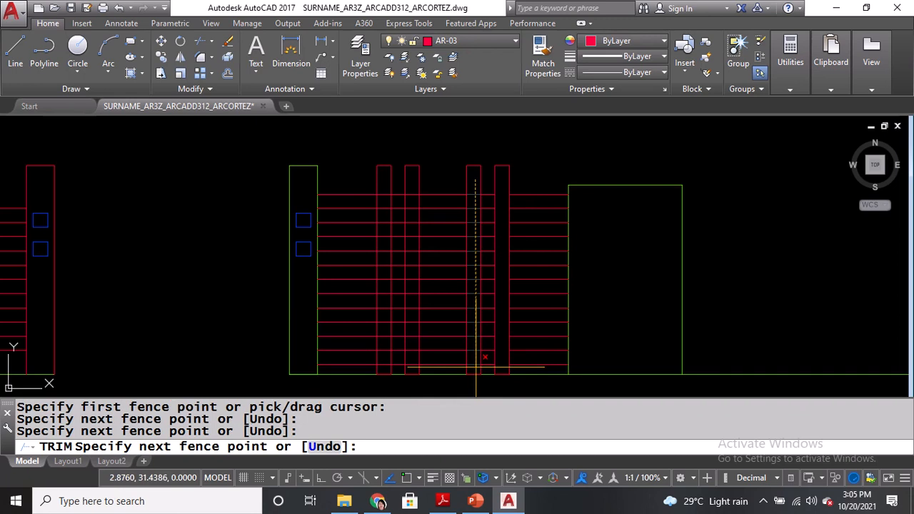
key(Return)
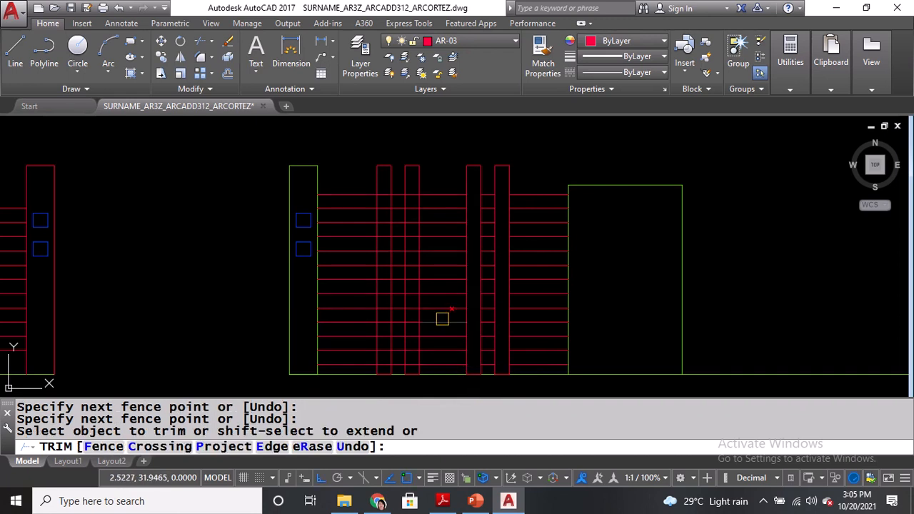
Fence-trim the slat lines inside the second slim post, counted from the green end post with blue squares.
text(F)
key(Return)
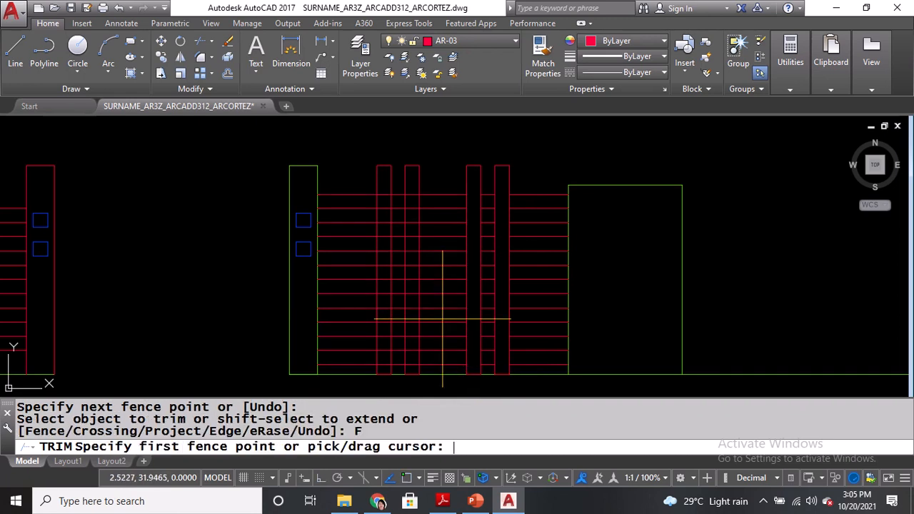
click(412, 179)
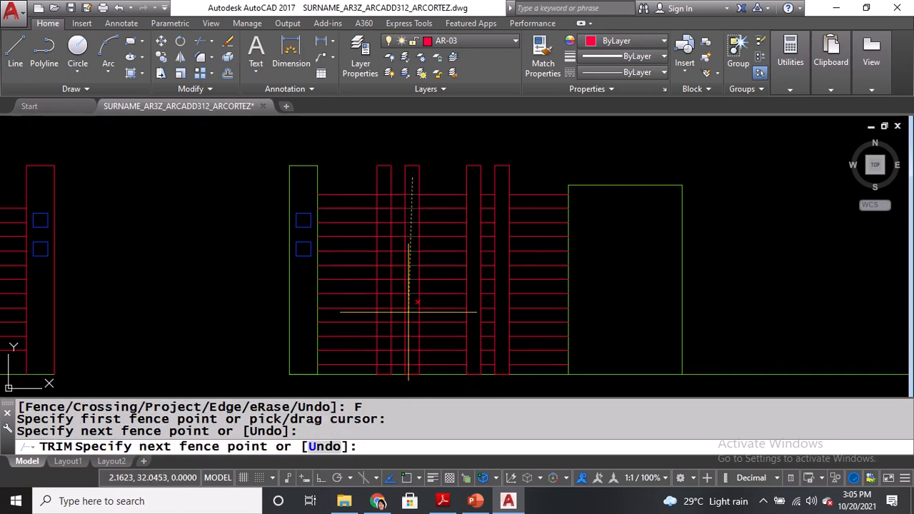
click(412, 370)
key(Return)
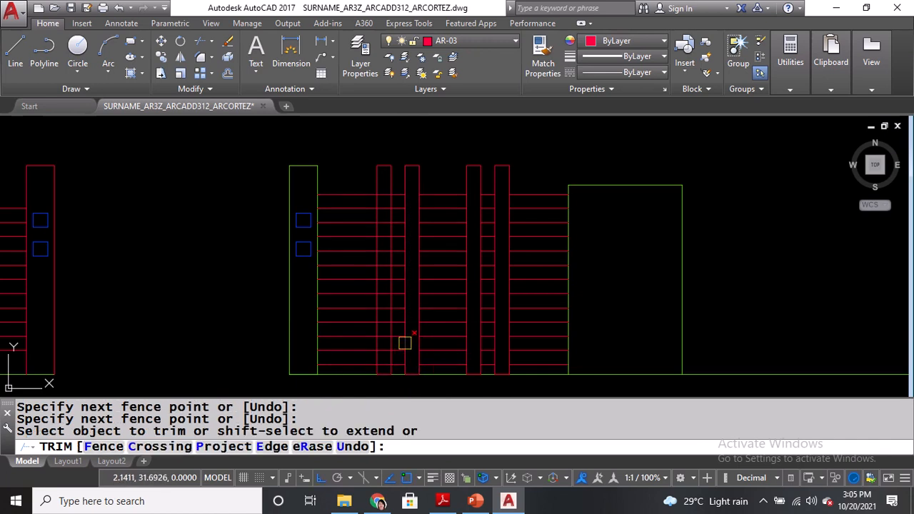
Trim all slat lines inside the first slim post beside the green end post and finish trimming.
scroll(385, 353, up, 2)
click(381, 371)
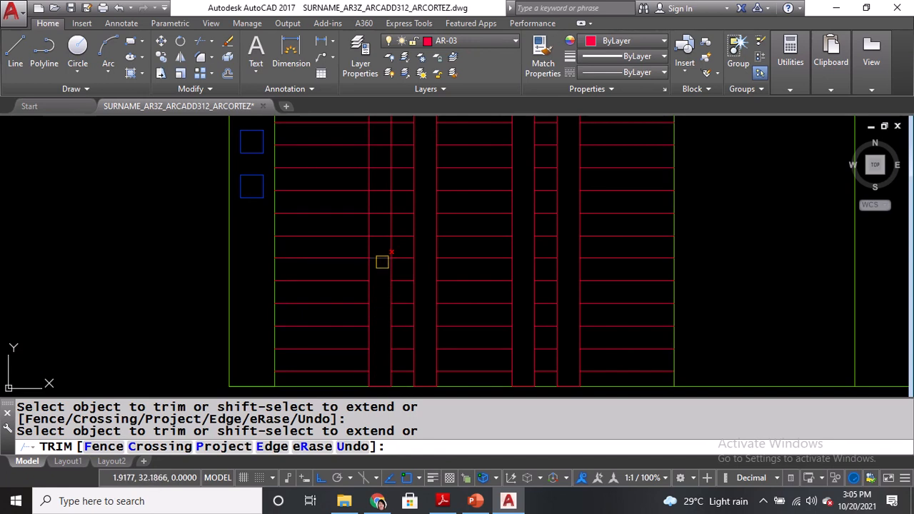
middle_drag(384, 216, 382, 349)
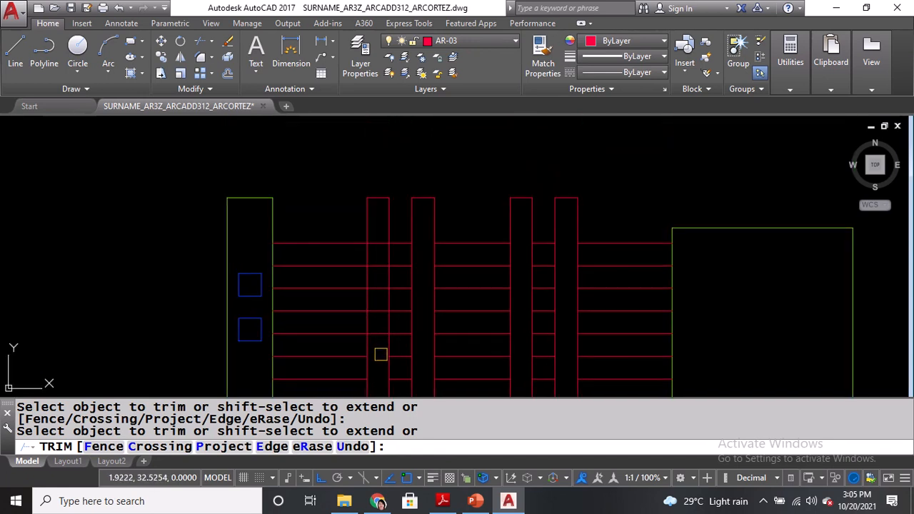
double_click(379, 253)
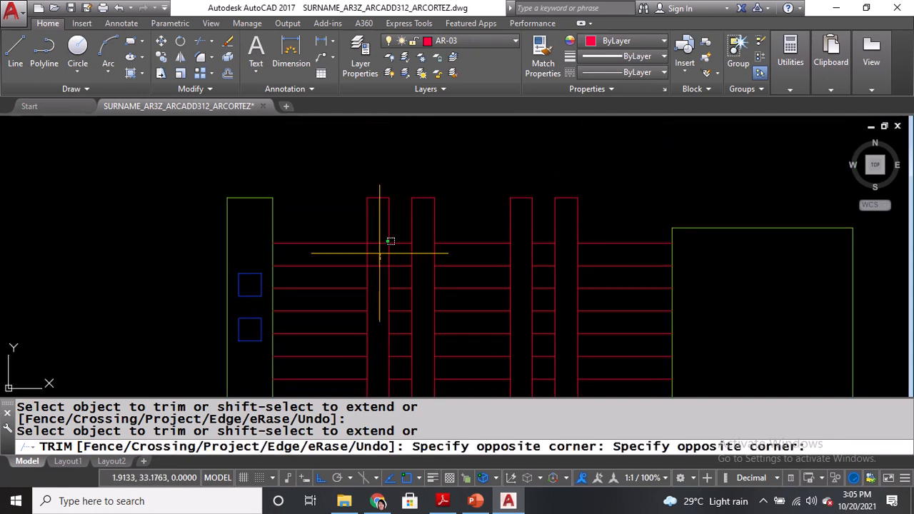
double_click(378, 253)
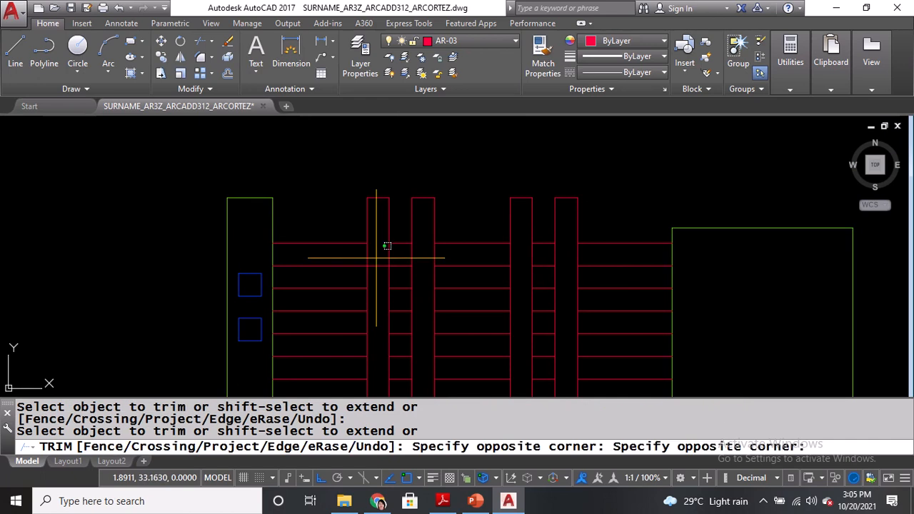
key(Return)
Measure the horizontal spacing between the left edges of the first two upper blue squares on the finished stone panel.
scroll(392, 215, down, 3)
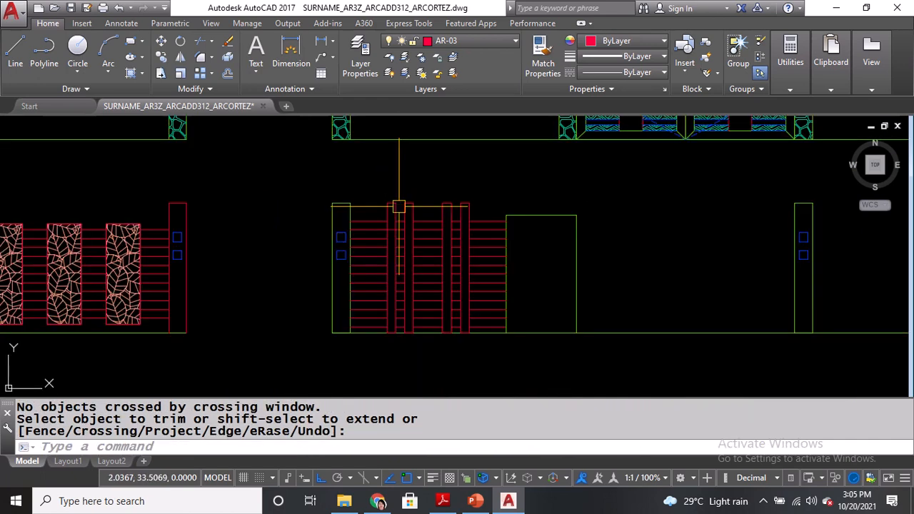
middle_drag(288, 369, 406, 377)
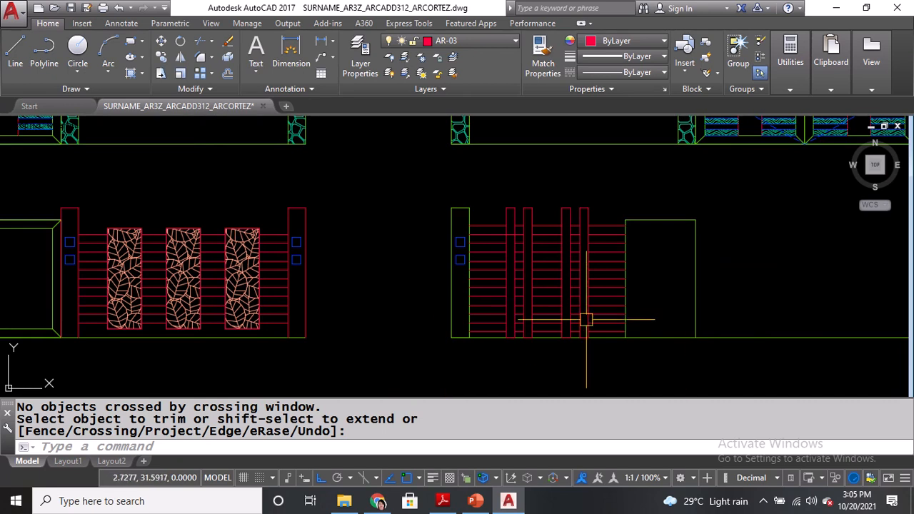
scroll(586, 319, down, 2)
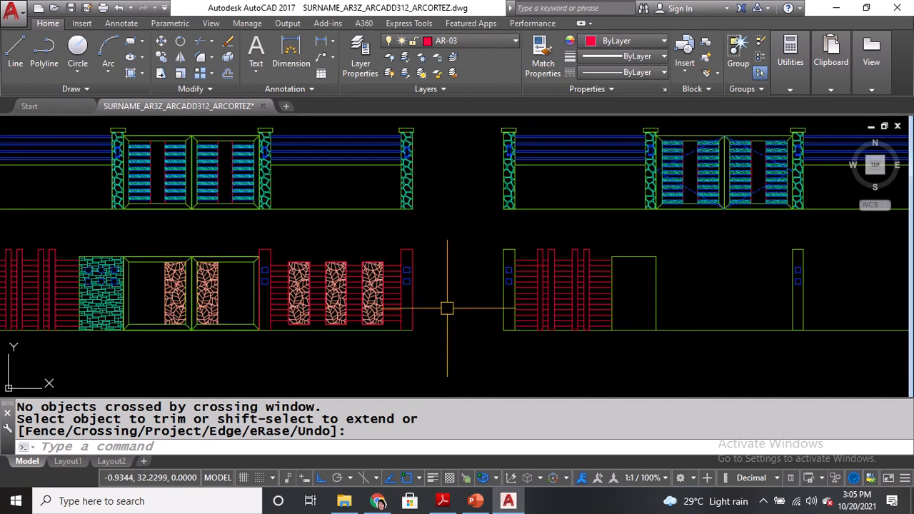
scroll(90, 272, up, 4)
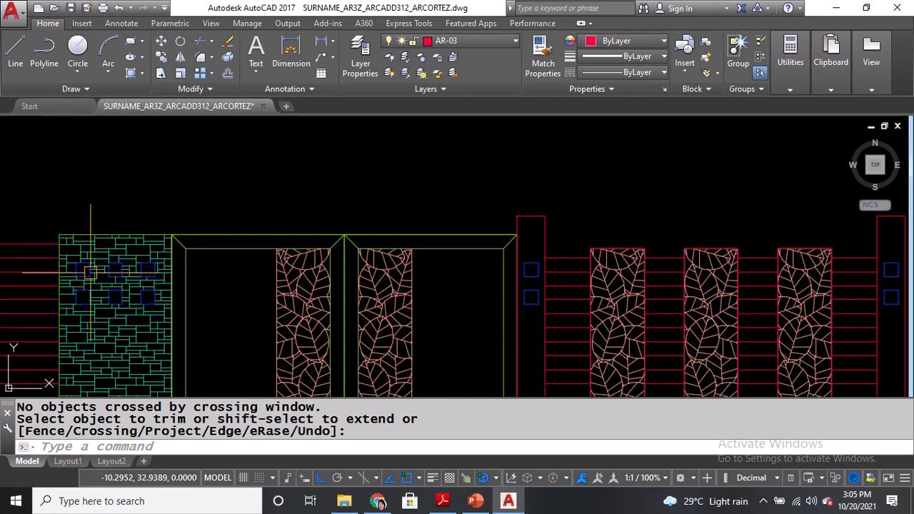
scroll(89, 272, up, 2)
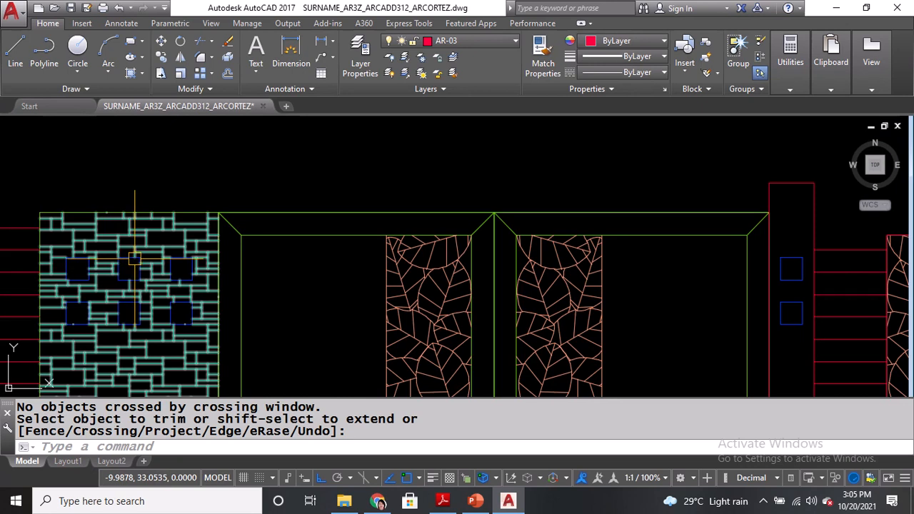
text(I)
key(Return)
scroll(113, 262, up, 3)
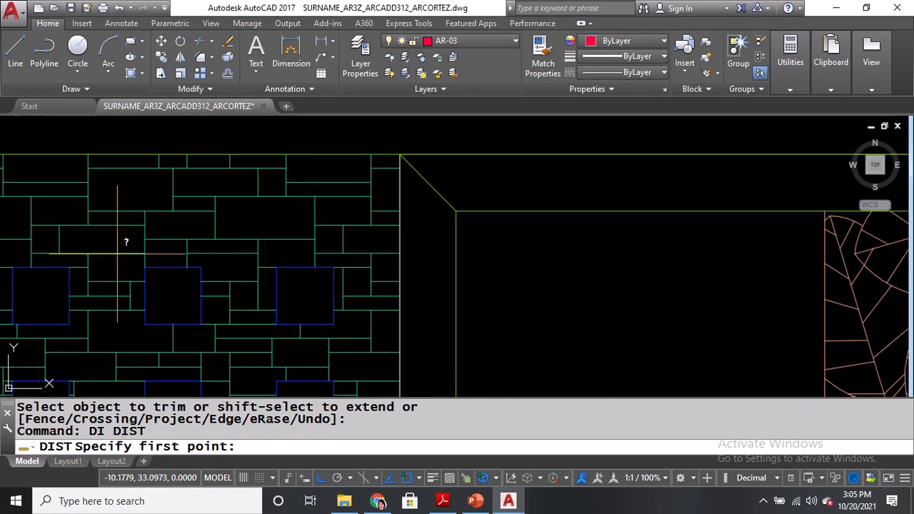
click(145, 265)
click(11, 267)
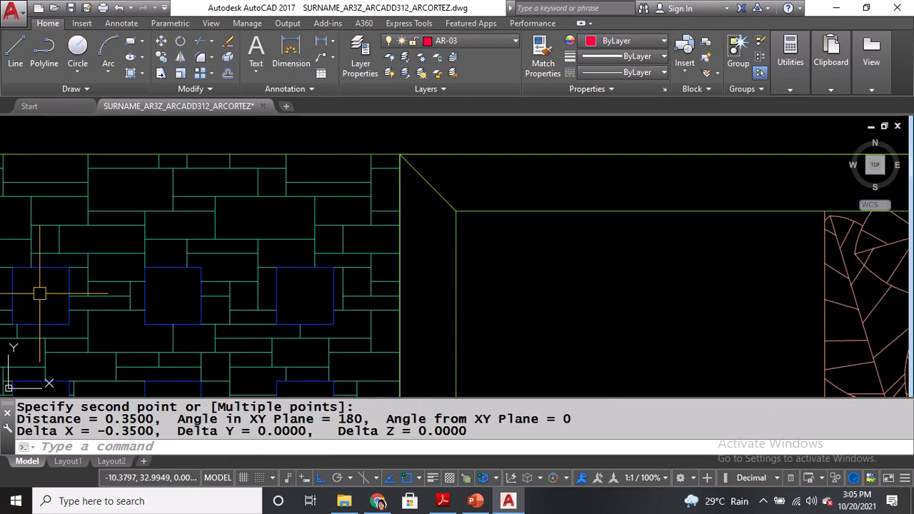
Measure the vertical spacing between the upper and lower rows of blue squares on the finished stone panel.
middle_drag(36, 292, 163, 239)
key(Return)
click(129, 264)
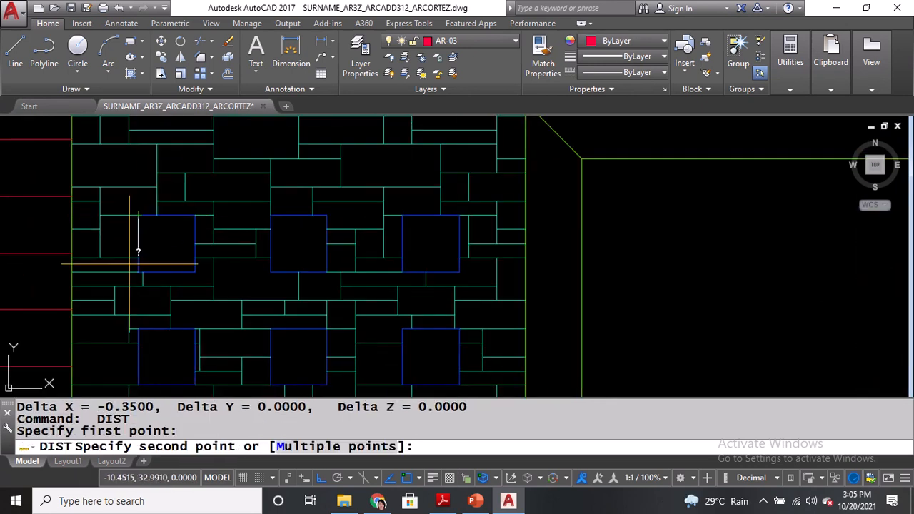
click(129, 326)
Copy the upper blue square from the green end post horizontally into the empty green panel, centred under the midpoint of its top edge.
scroll(123, 324, down, 5)
middle_drag(791, 326, 187, 252)
middle_drag(525, 284, 248, 278)
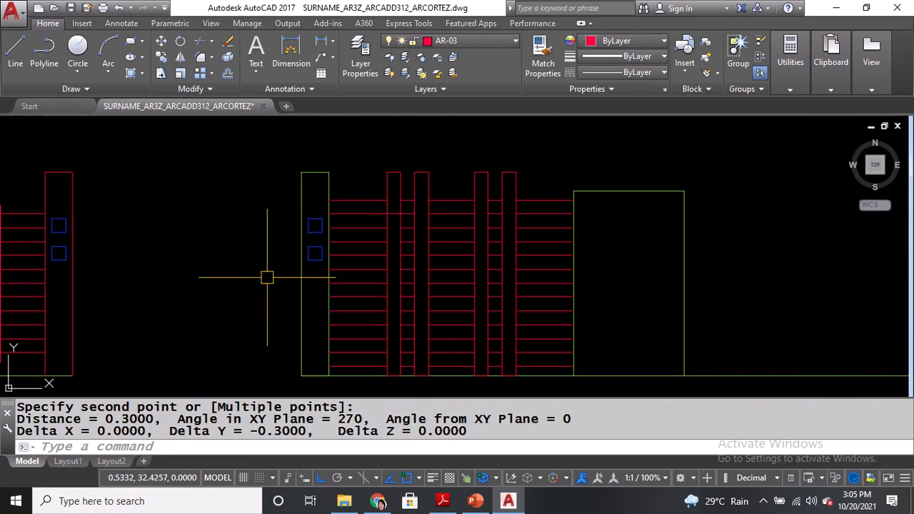
text(CO)
key(Return)
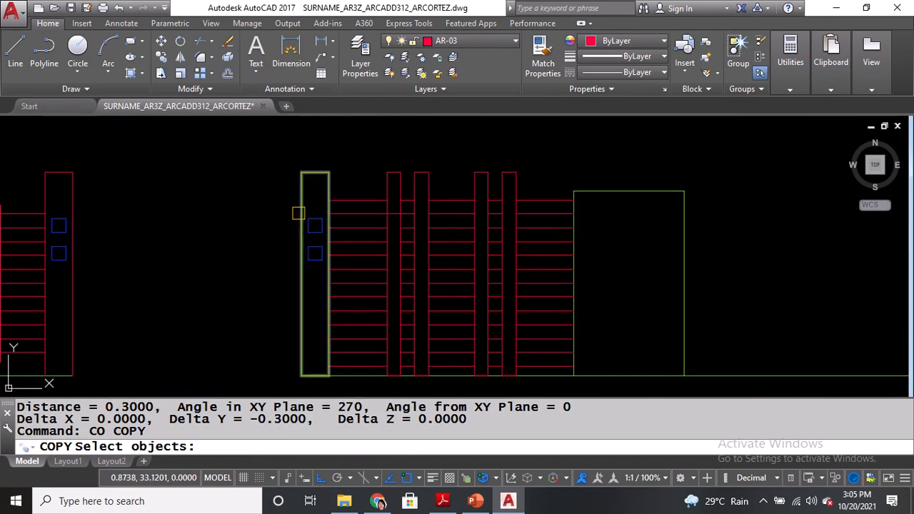
scroll(300, 210, up, 4)
click(323, 223)
key(Return)
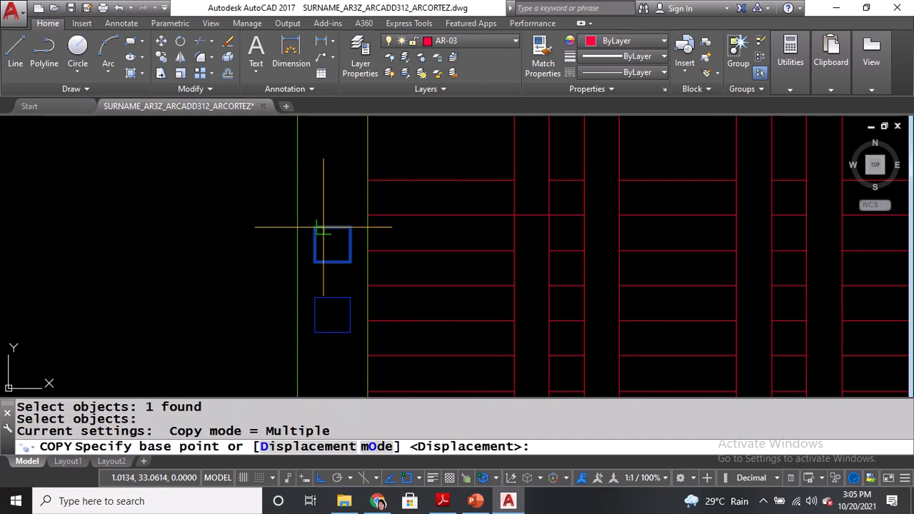
click(332, 227)
scroll(331, 226, down, 5)
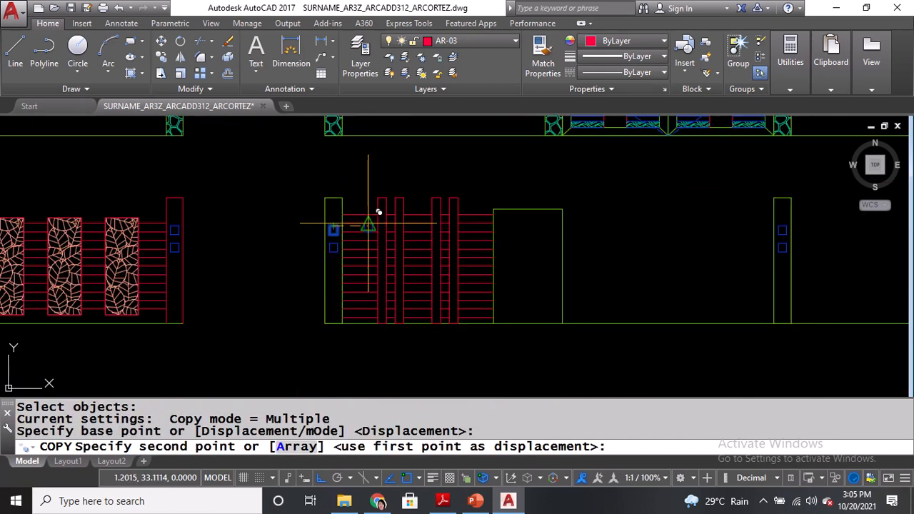
scroll(547, 222, up, 2)
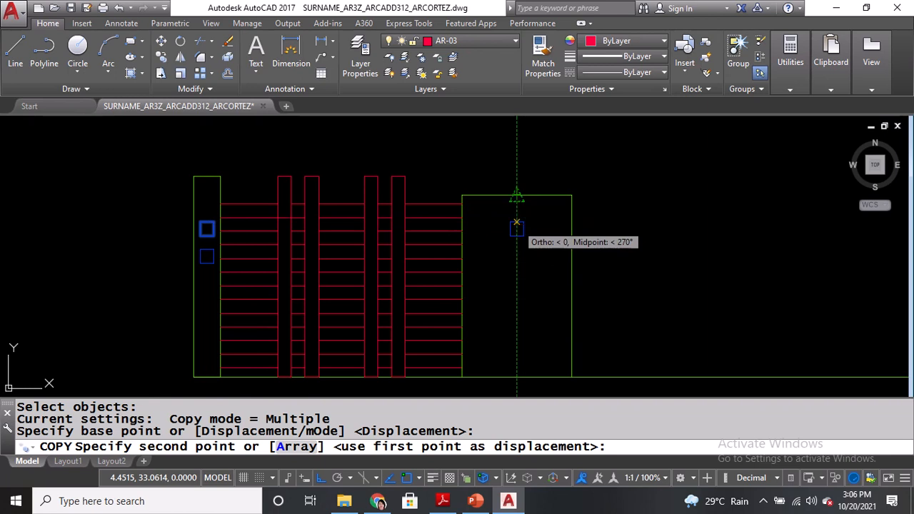
click(516, 225)
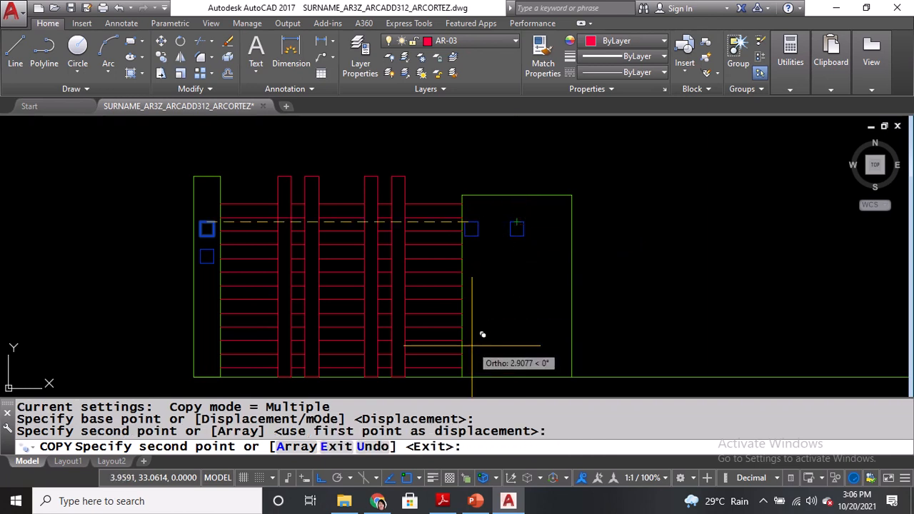
key(Return)
Copy the centred blue square 0.35 horizontally to each side inside the green panel.
text(C)
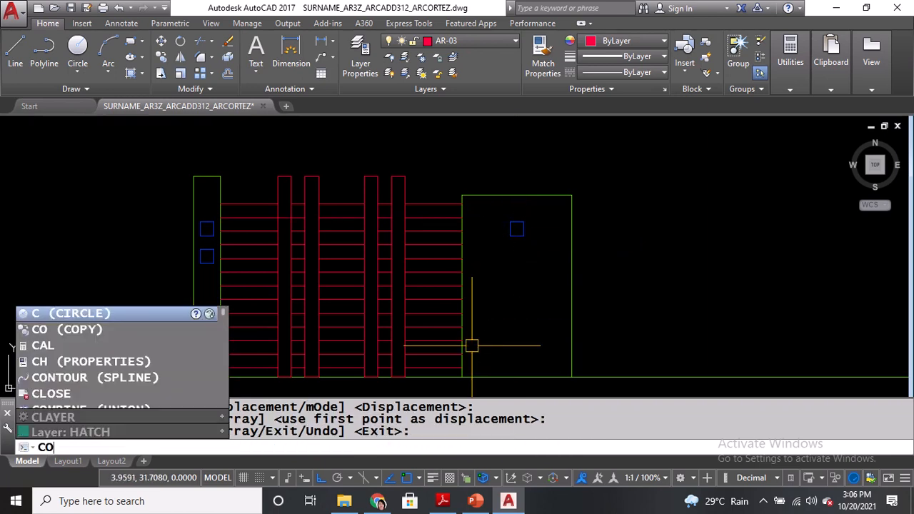
text(O)
key(Return)
click(518, 227)
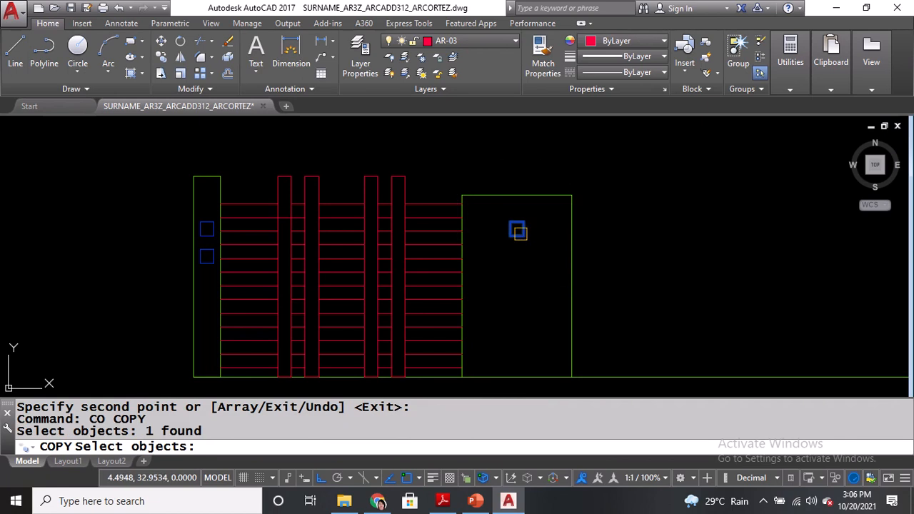
key(Return)
click(509, 222)
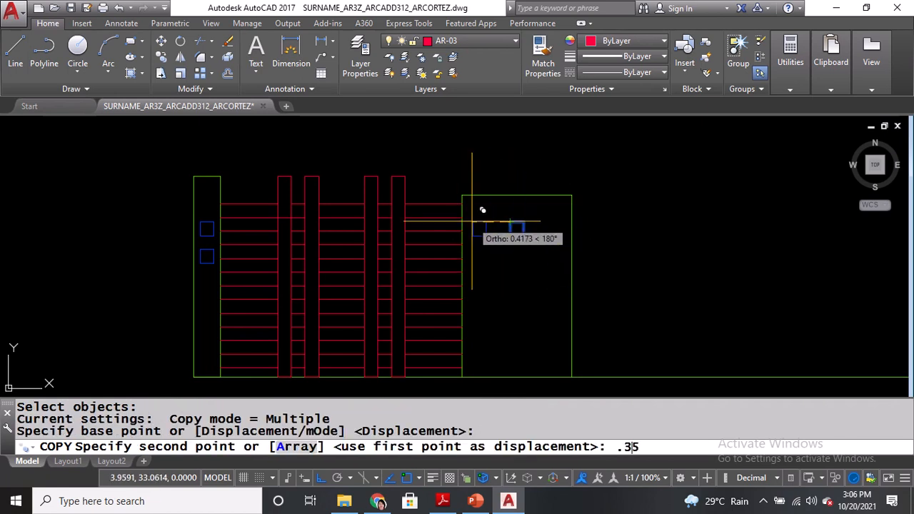
key(Return)
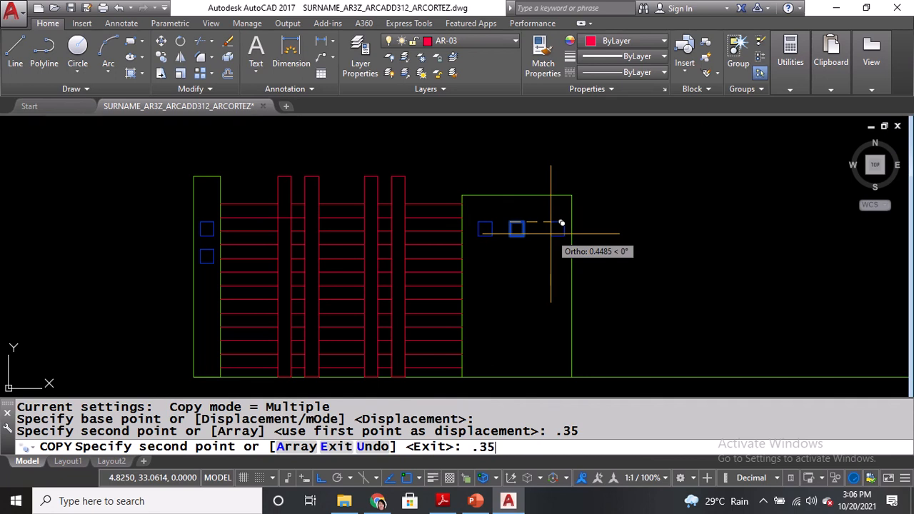
text(.35)
key(Return)
key(Return)
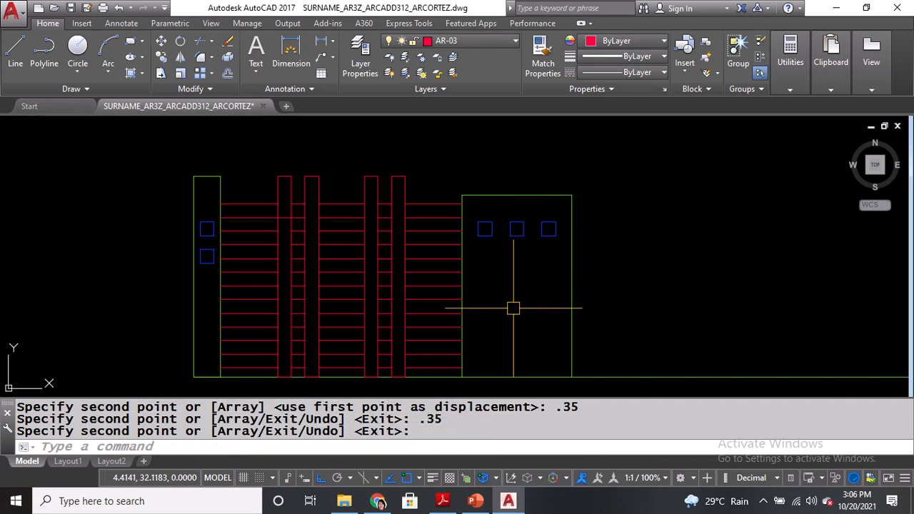
Copy the row of three blue squares 0.3 straight down in the green panel and save the drawing.
key(Return)
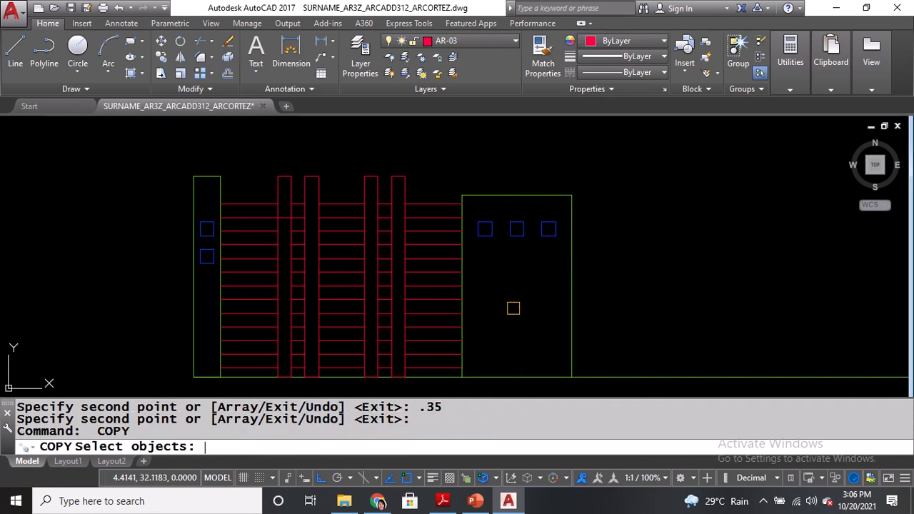
click(485, 230)
click(518, 234)
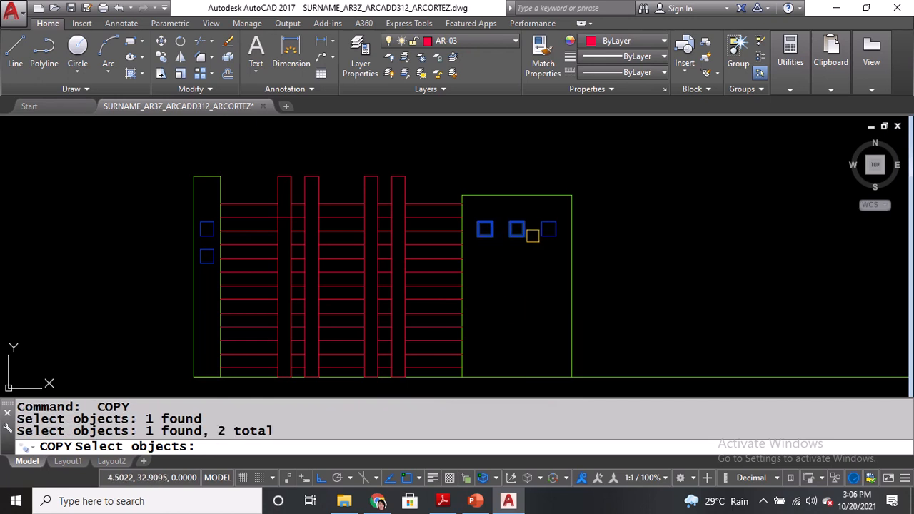
click(543, 235)
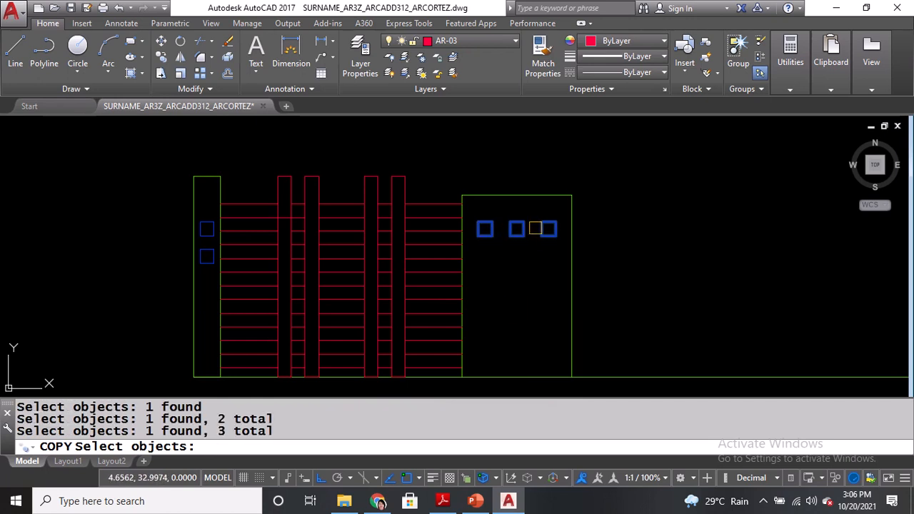
key(Return)
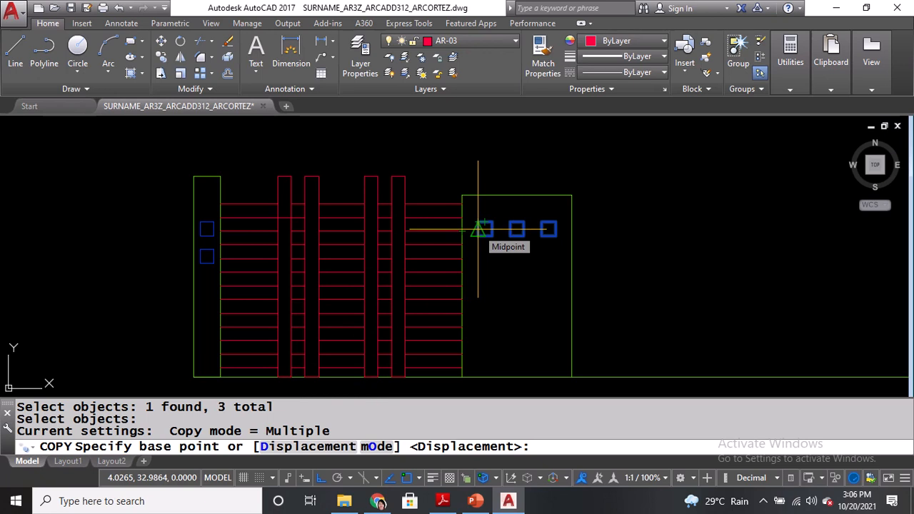
click(477, 230)
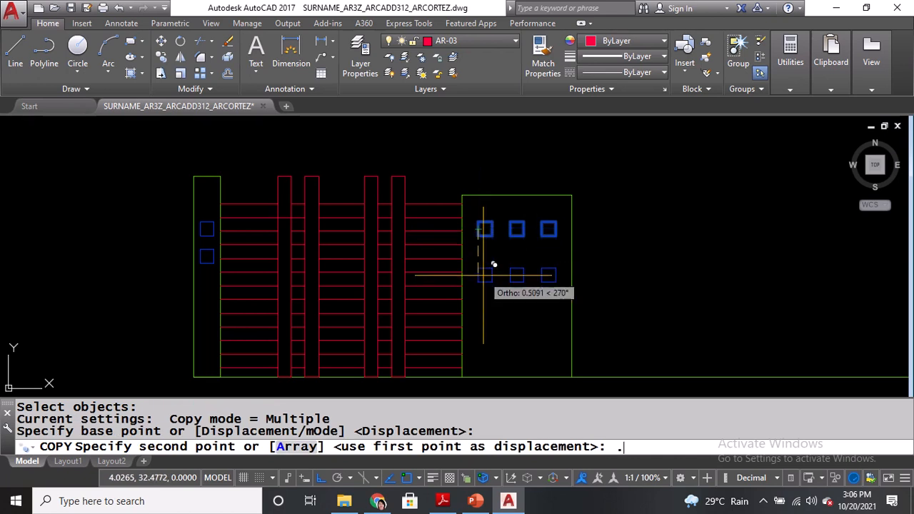
text(.3)
key(Return)
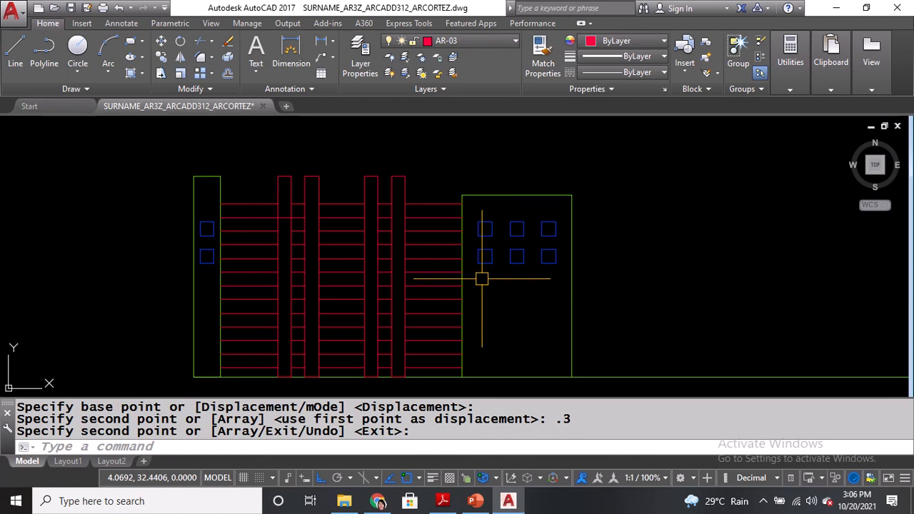
key(Return)
key(ctrl+s)
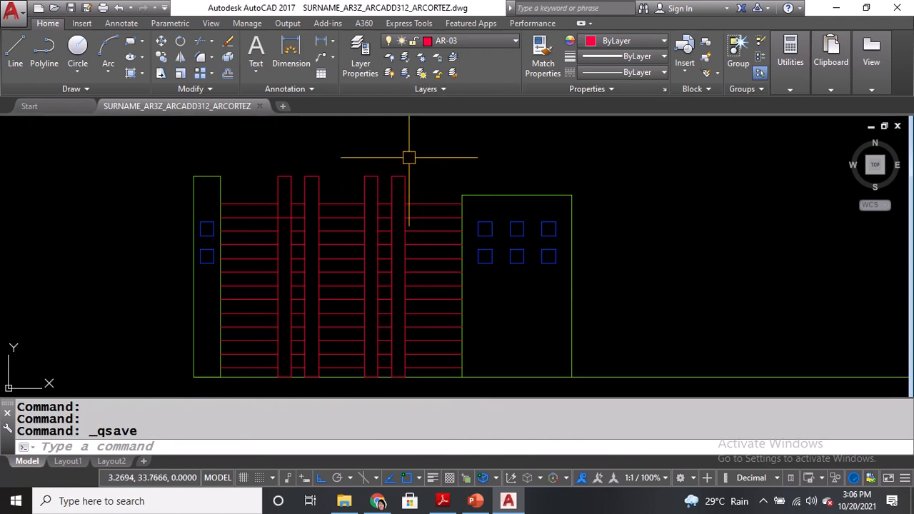
Make HATCH the current layer and open DesignCenter.
click(478, 42)
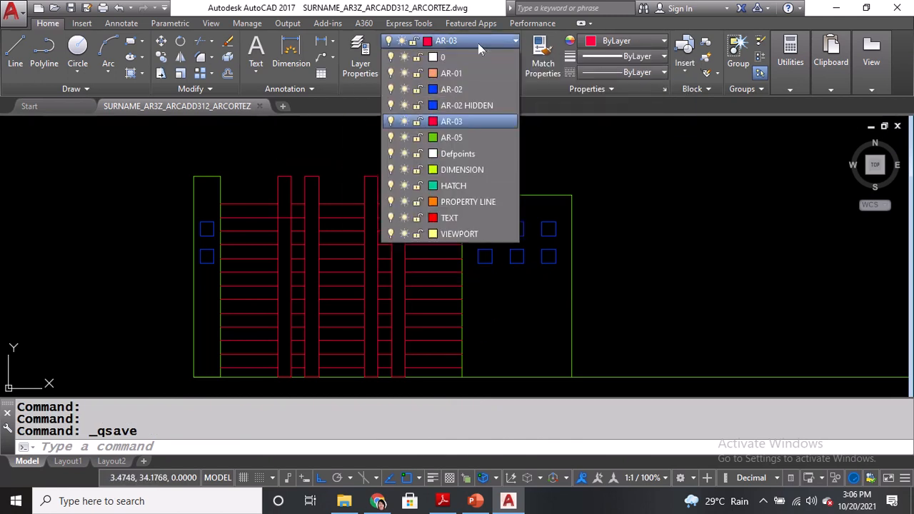
click(460, 185)
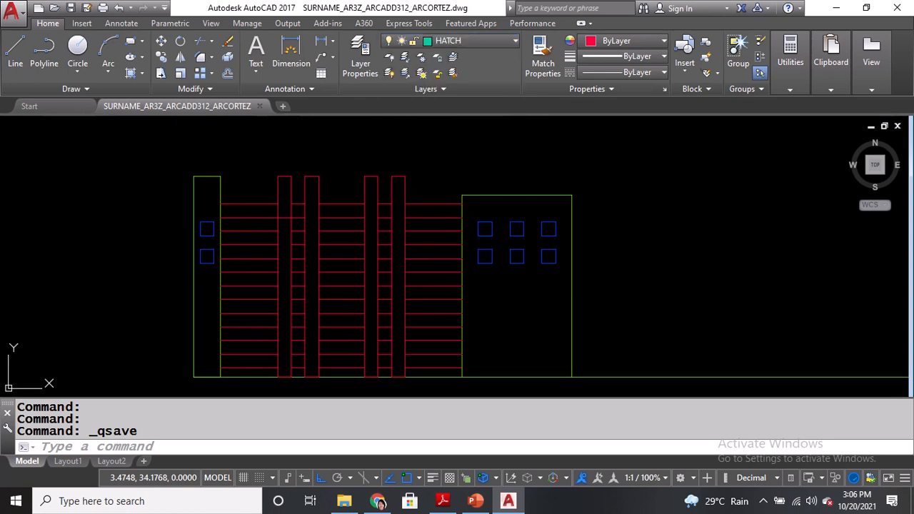
middle_drag(640, 159, 626, 162)
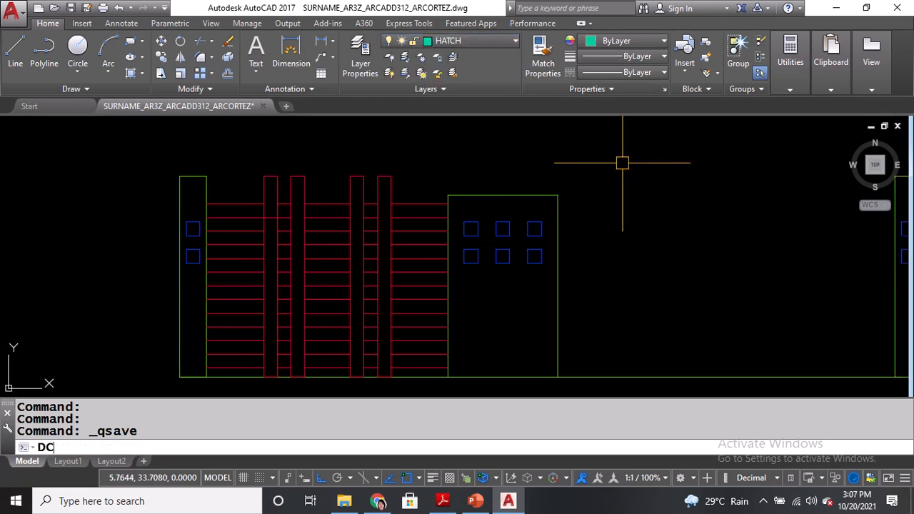
key(Return)
scroll(546, 212, down, 1)
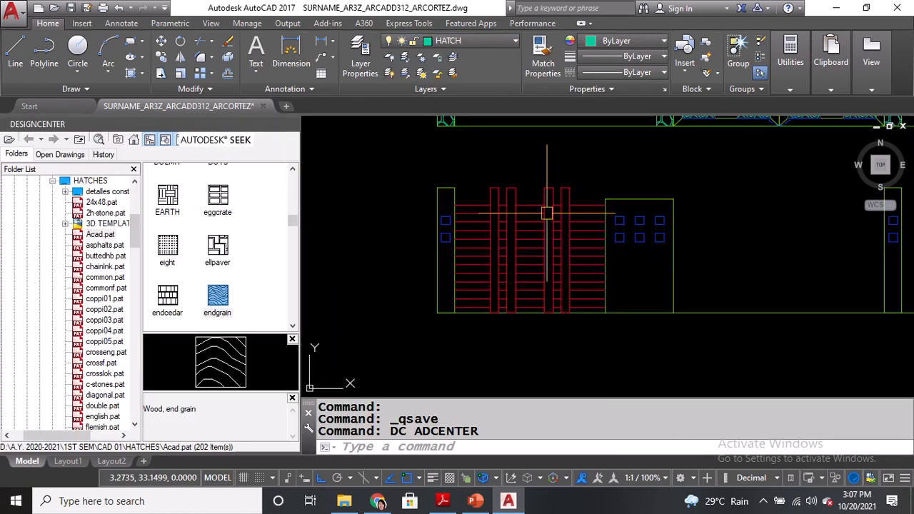
Inspect the hatch on the finished elevation's stone panel to identify its pattern.
mouse_move(371, 222)
middle_down()
mouse_move(554, 235)
mouse_move(835, 235)
middle_up()
middle_drag(371, 285, 504, 287)
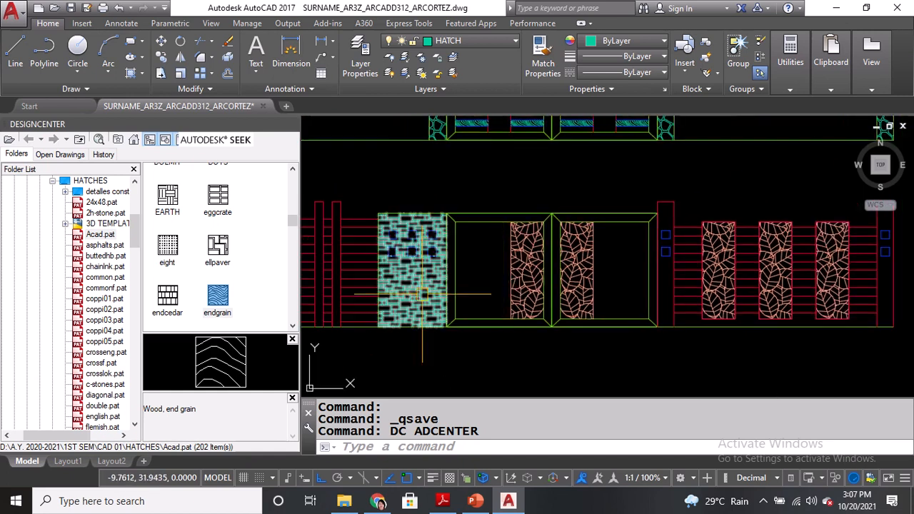
scroll(422, 293, up, 2)
click(421, 285)
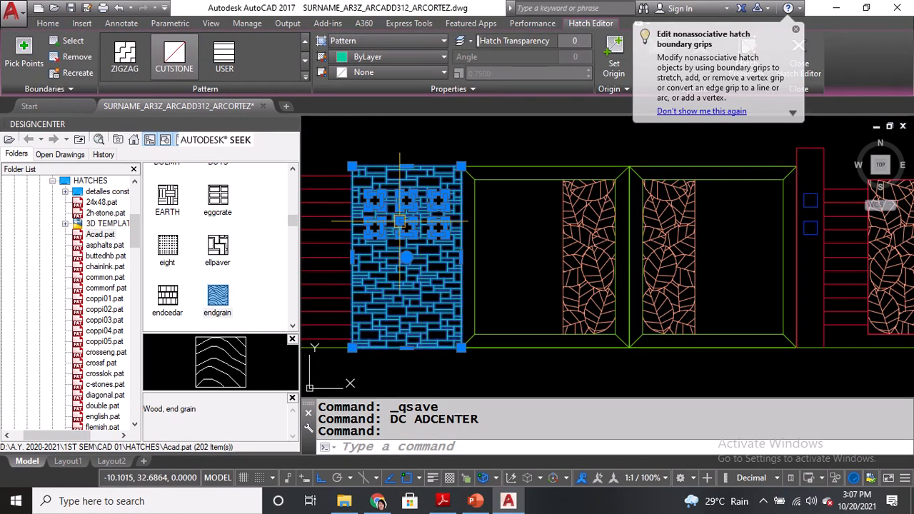
click(173, 71)
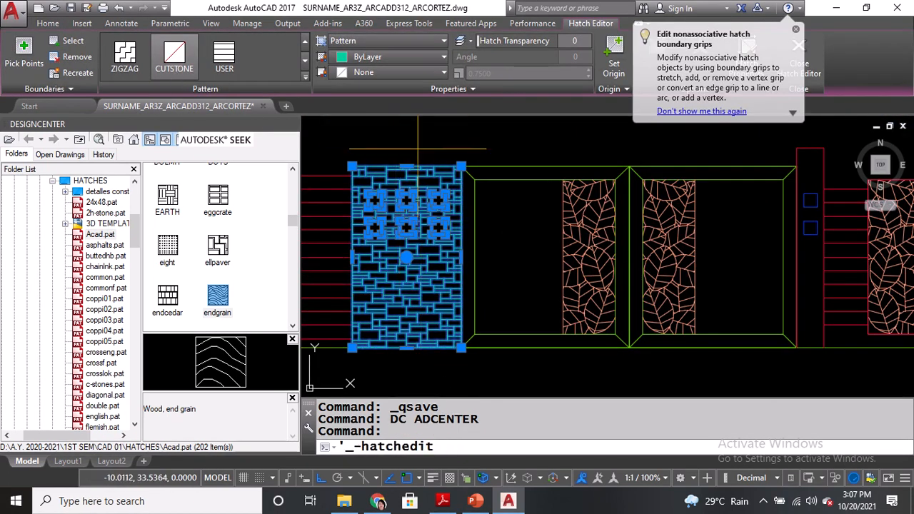
key(Return)
key(Return)
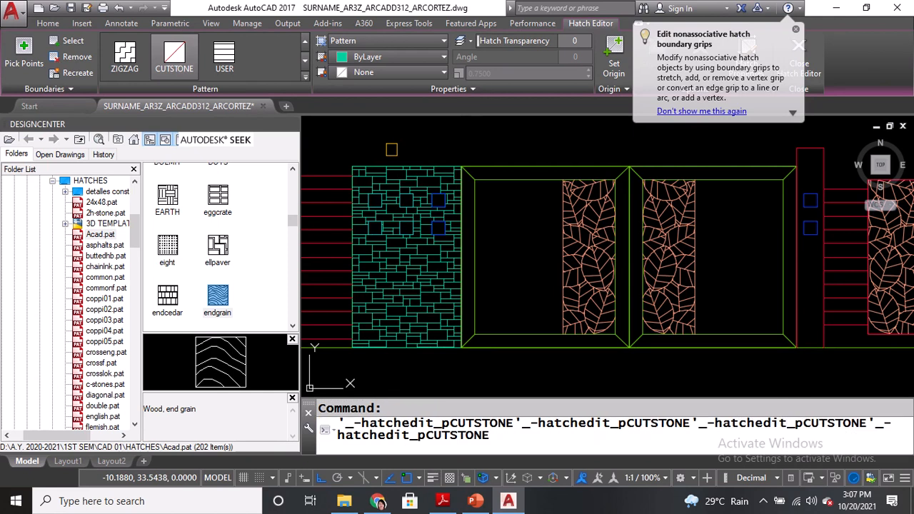
Find the cutstone pattern in the Acad.pat hatch library and try to start hatching with it.
scroll(207, 271, down, 5)
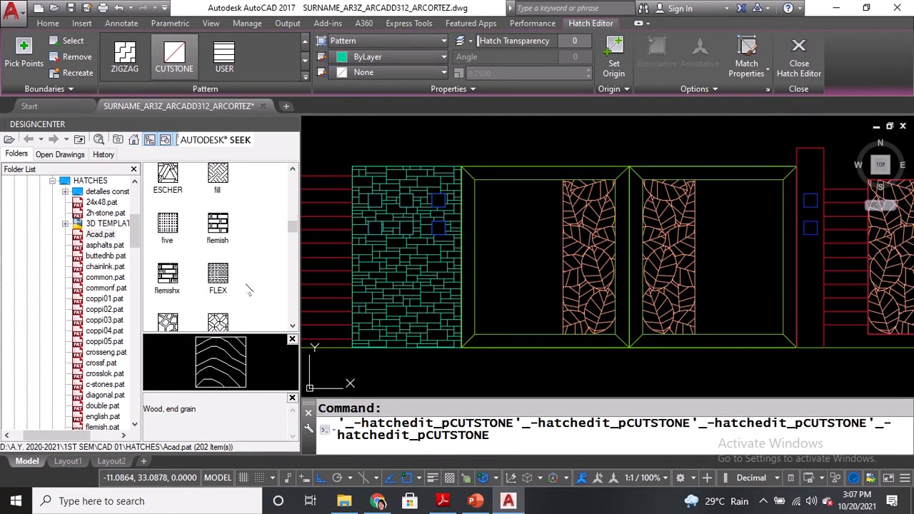
click(195, 309)
scroll(171, 285, down, 5)
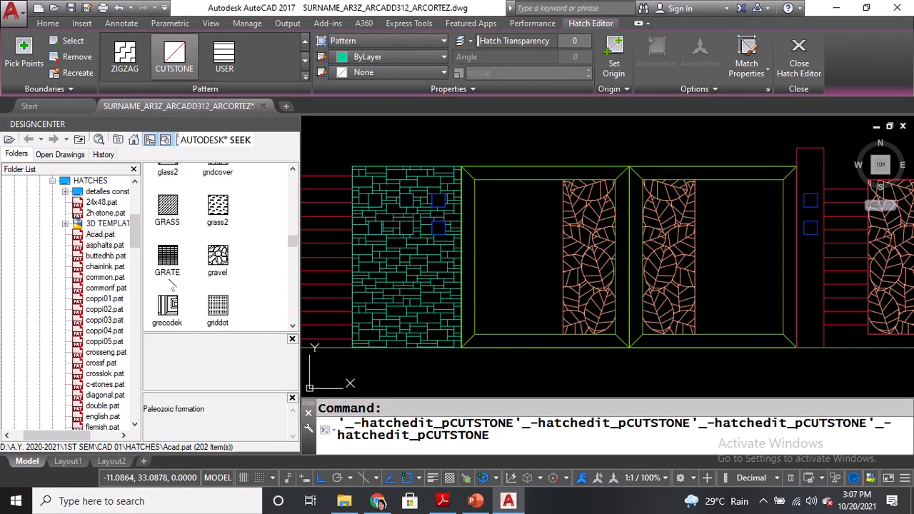
scroll(207, 270, up, 2)
scroll(207, 268, up, 10)
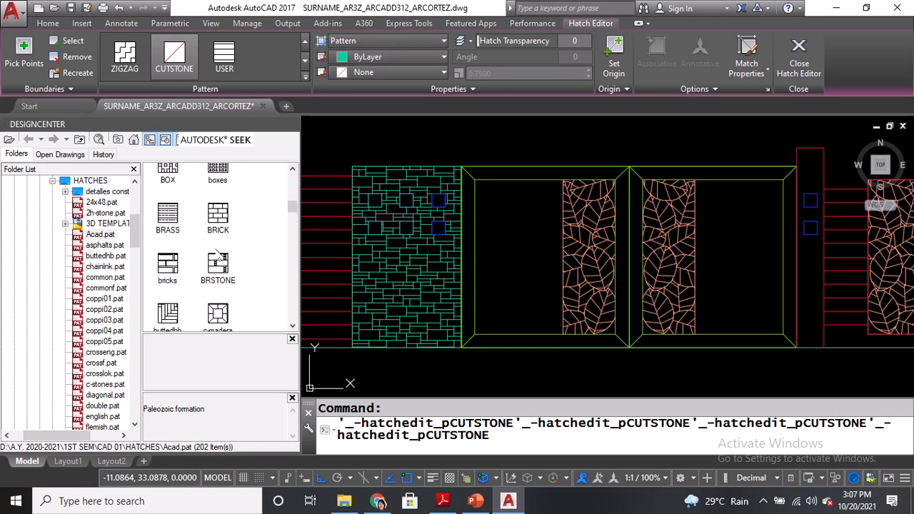
scroll(216, 254, down, 2)
scroll(185, 289, down, 2)
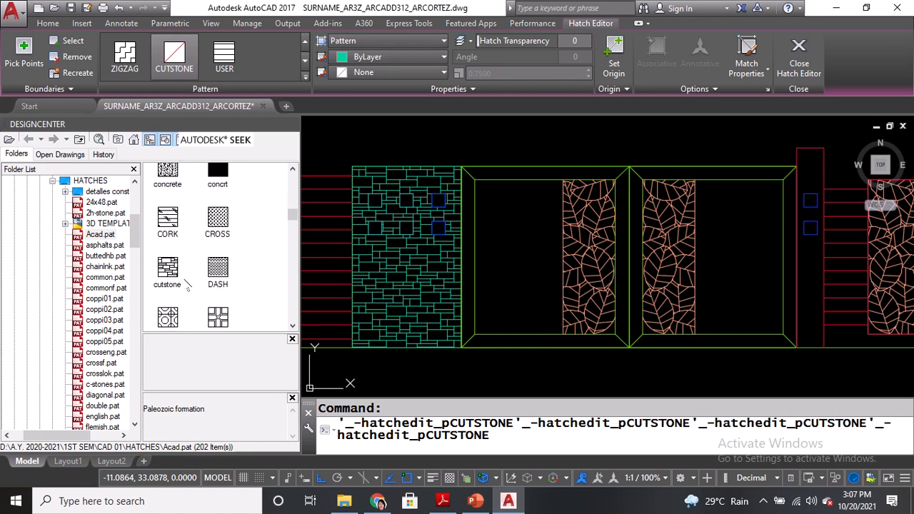
double_click(180, 275)
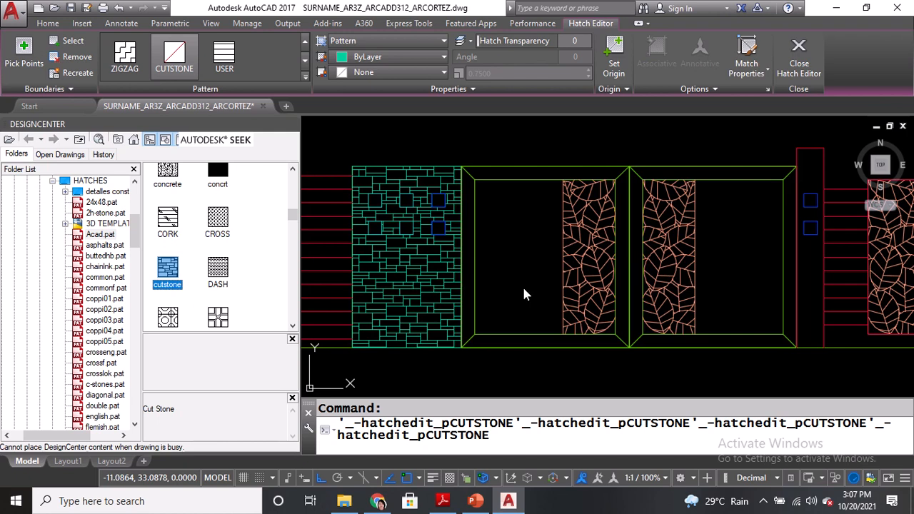
Apply the cutstone hatch to the gate opening beside the finished stone panel and leave hatch editing.
scroll(563, 326, down, 4)
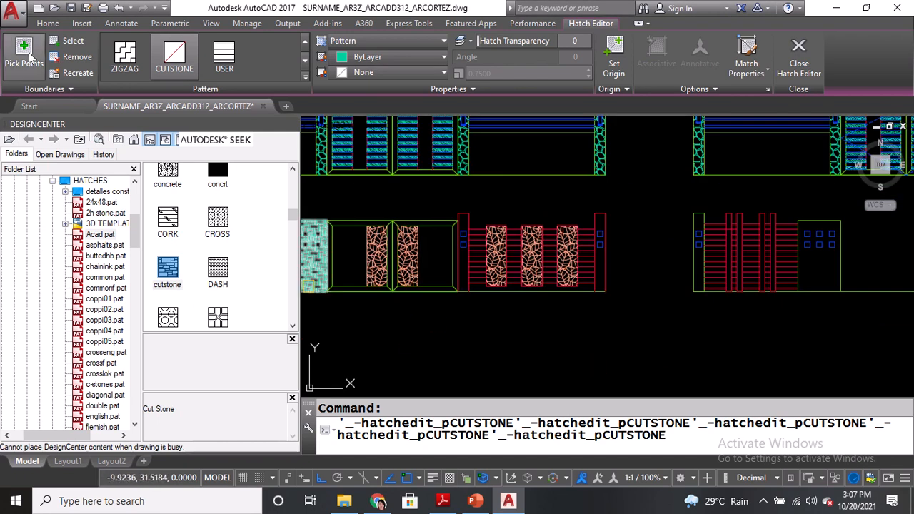
scroll(314, 264, up, 4)
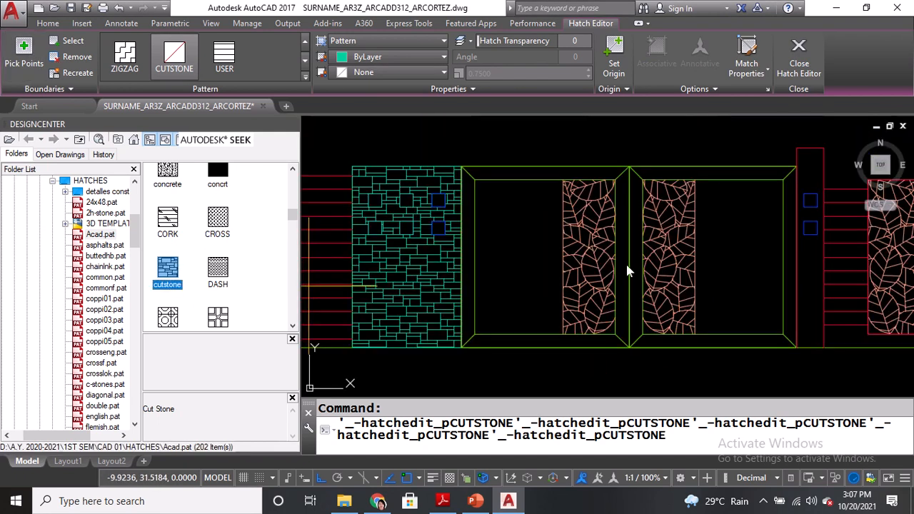
click(490, 284)
key(Escape)
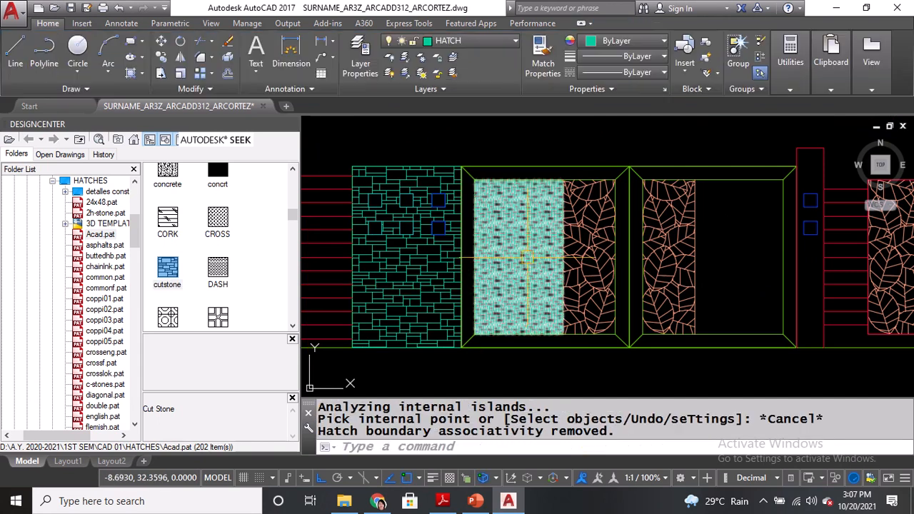
Erase the cutstone hatch from the gate opening beside the finished stone panel.
text(e)
key(Return)
click(522, 261)
key(Return)
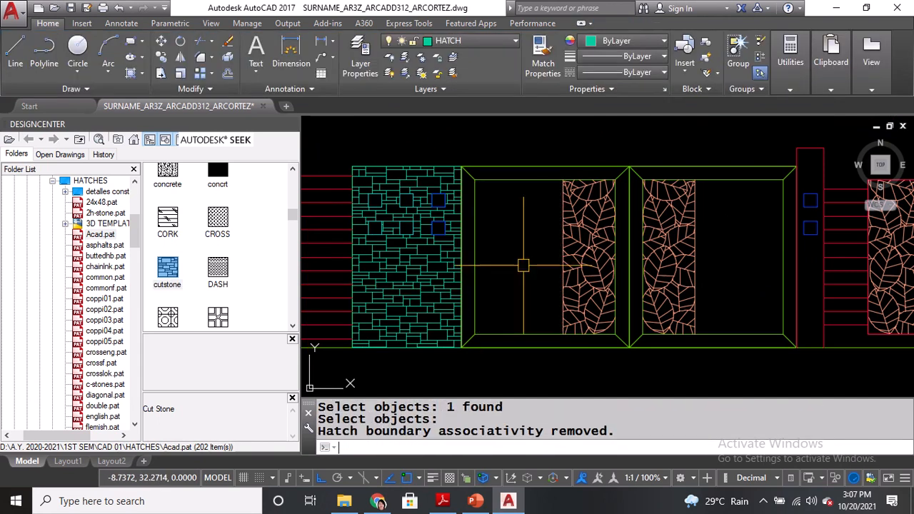
Apply the cutstone hatch to the unfinished elevation's stone panel, around its six blue squares.
middle_drag(811, 274, 394, 252)
scroll(526, 255, up, 2)
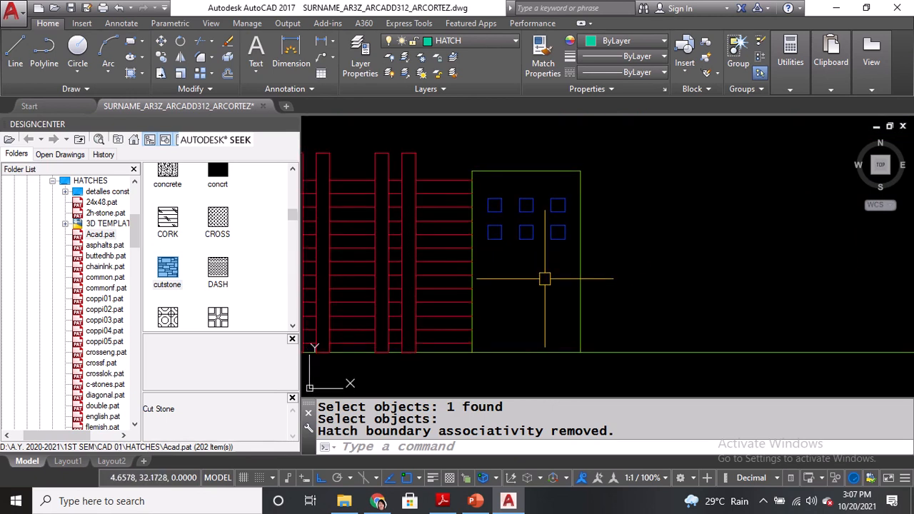
click(171, 275)
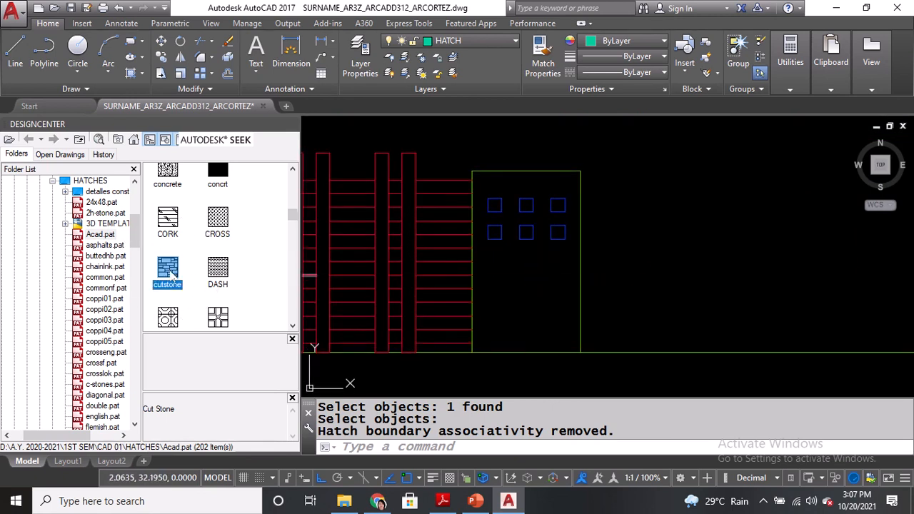
drag(543, 293, 539, 299)
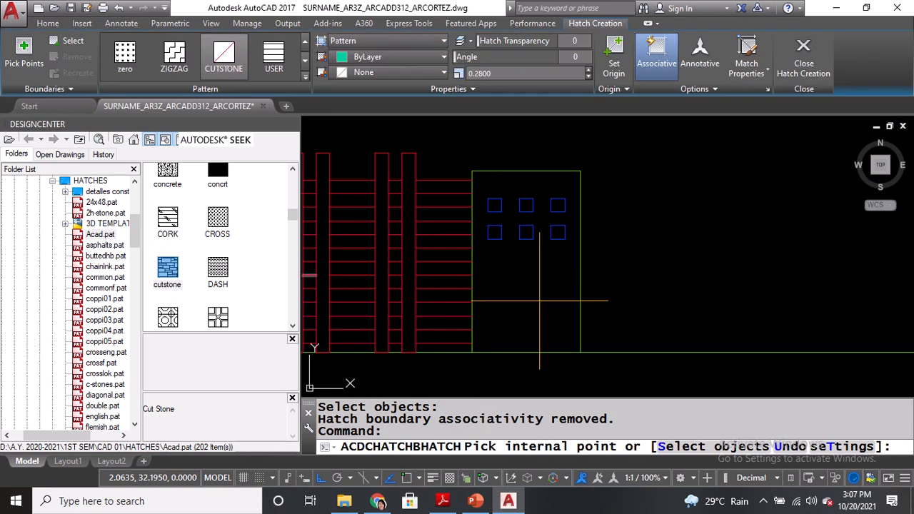
key(ctrl)
click(534, 300)
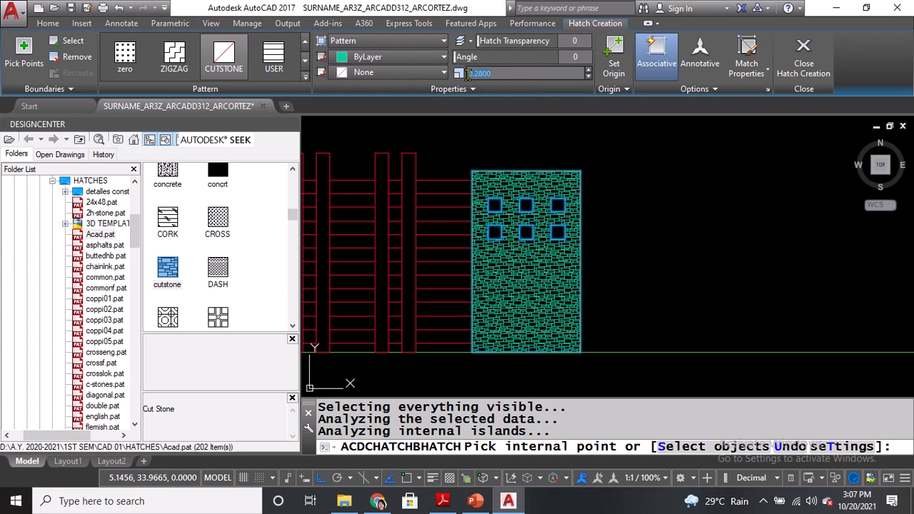
Set the stone panel's hatch scale to 0.7 and finish creating the hatch.
key(ctrl)
key(ctrl)
text(.7)
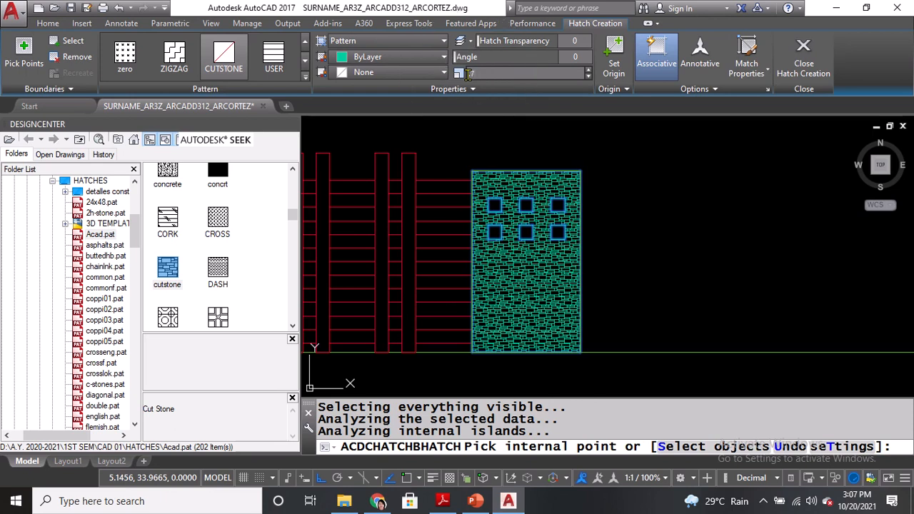
key(Return)
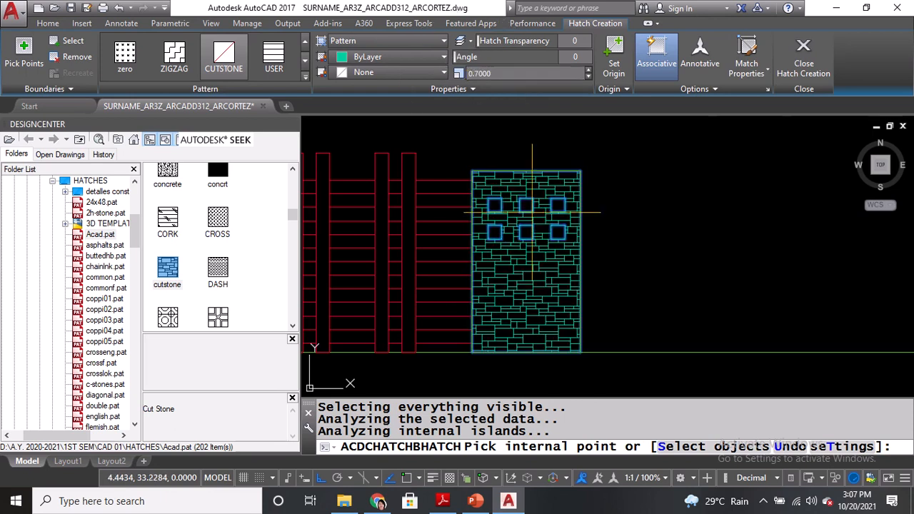
key(ctrl)
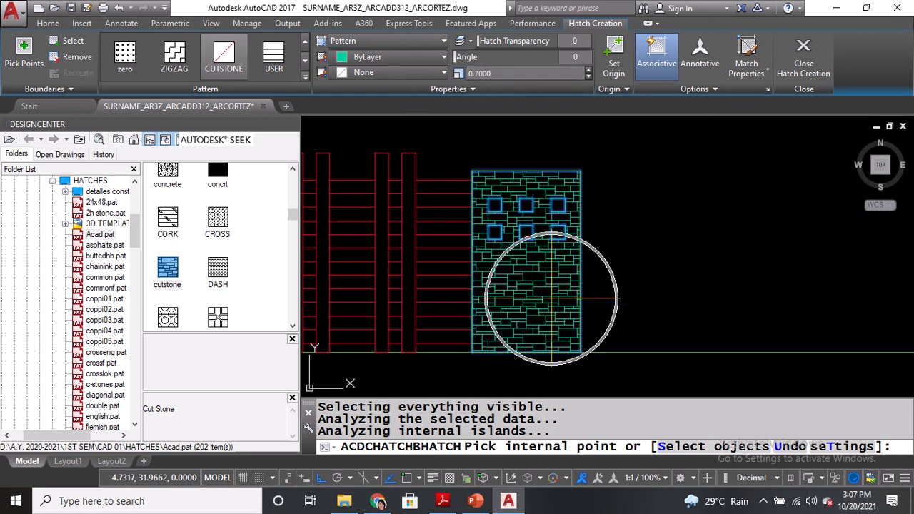
click(805, 69)
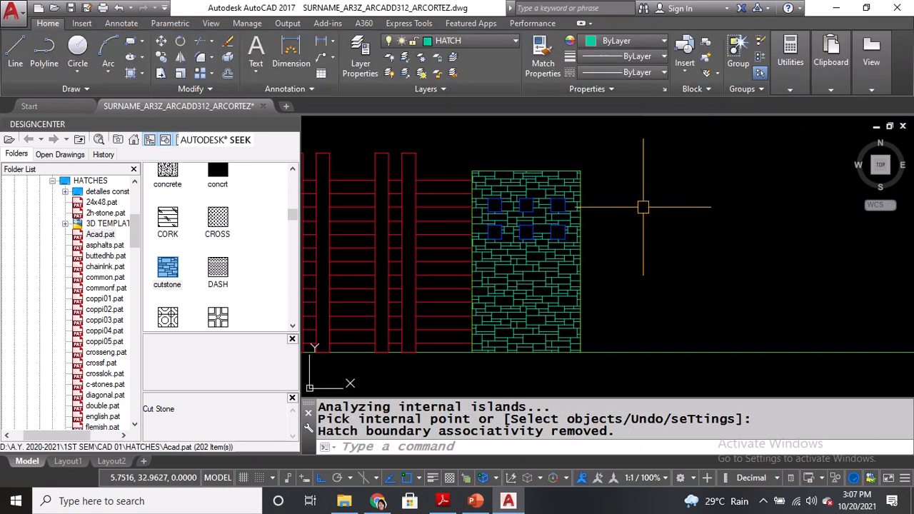
Close DesignCenter to free the drawing area around the finished and unfinished elevations.
scroll(596, 206, down, 2)
middle_drag(684, 202, 576, 304)
scroll(576, 304, down, 3)
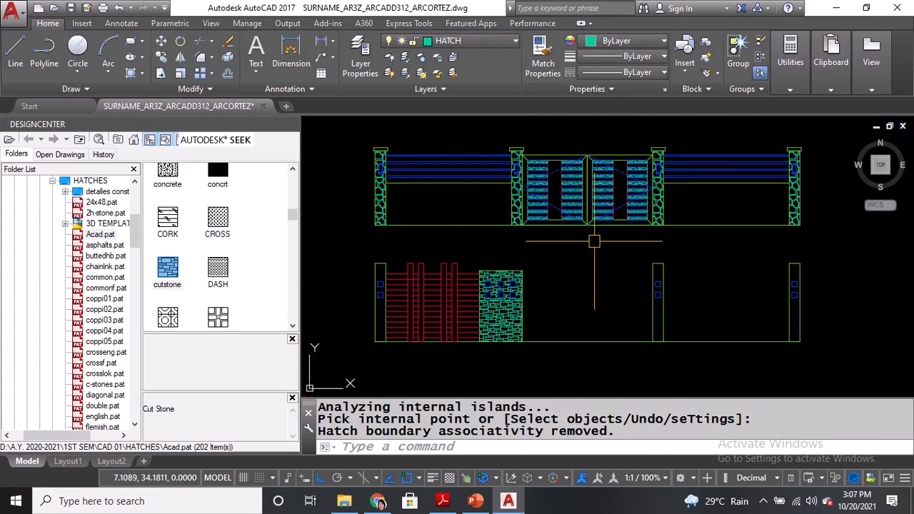
scroll(450, 240, up, 3)
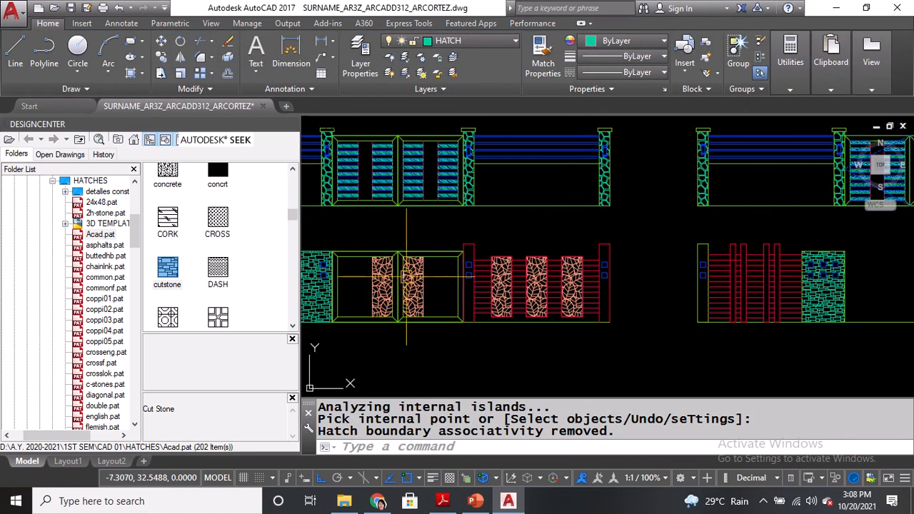
click(292, 125)
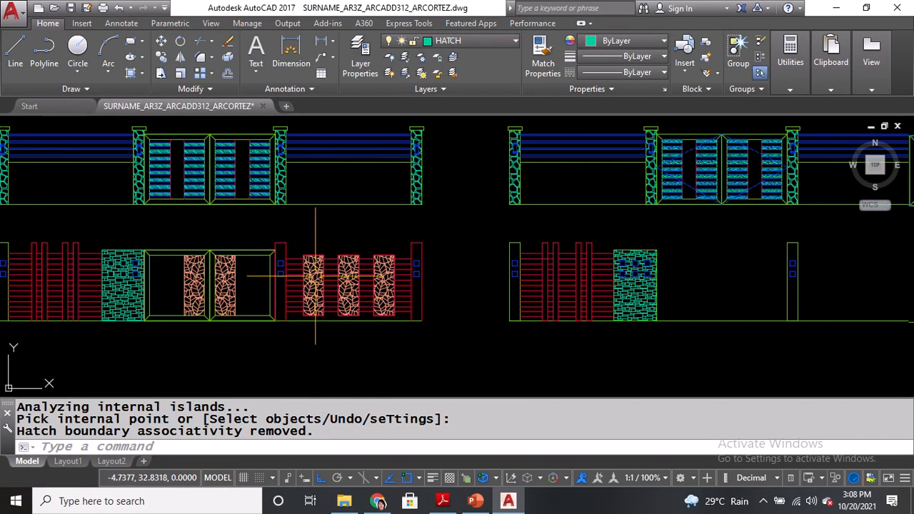
Measure the width and height of the middle leaf-hatched panel on the finished elevation.
text(I)
key(Return)
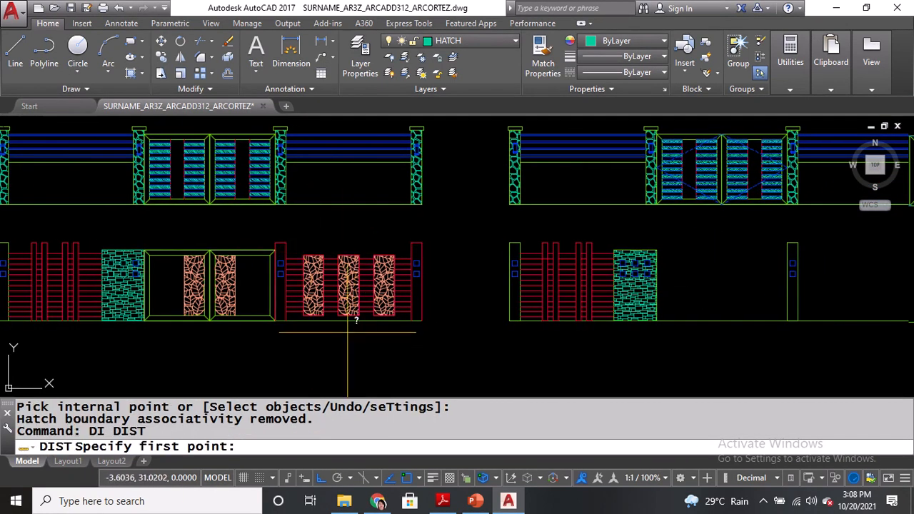
scroll(347, 306, up, 3)
click(335, 305)
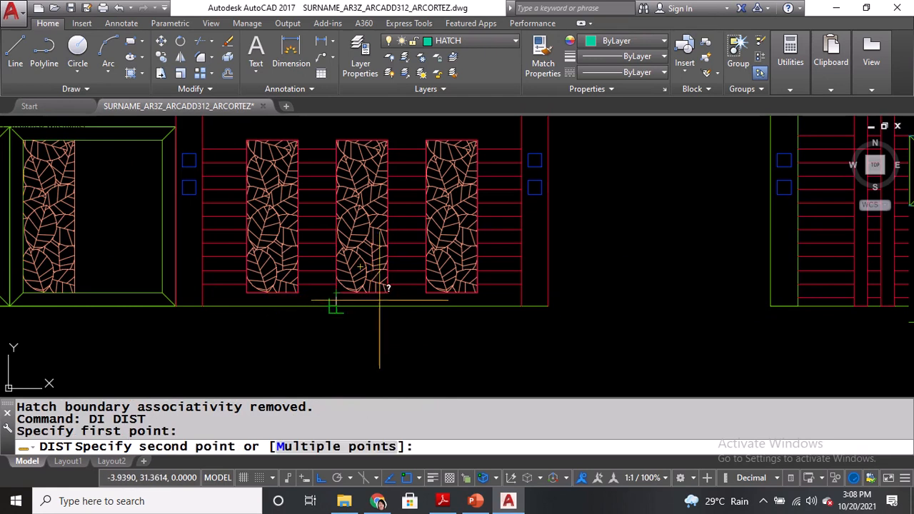
click(387, 296)
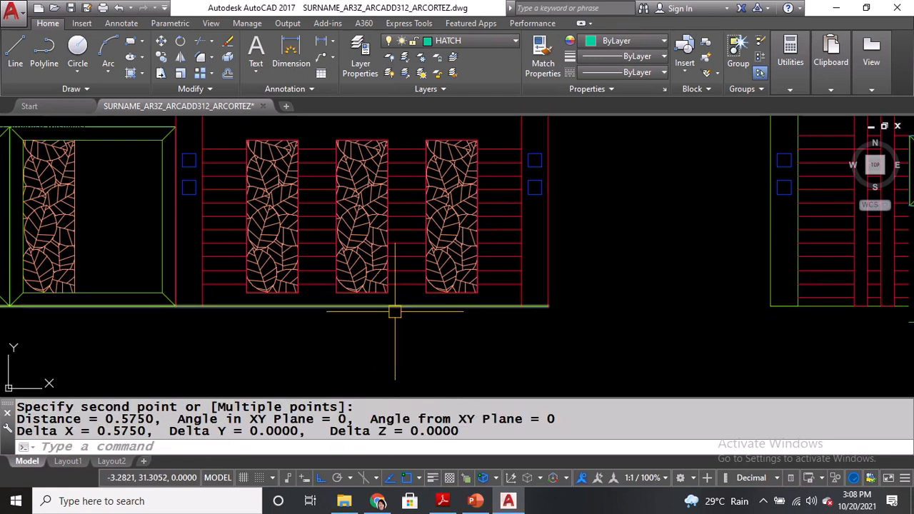
key(Return)
click(387, 293)
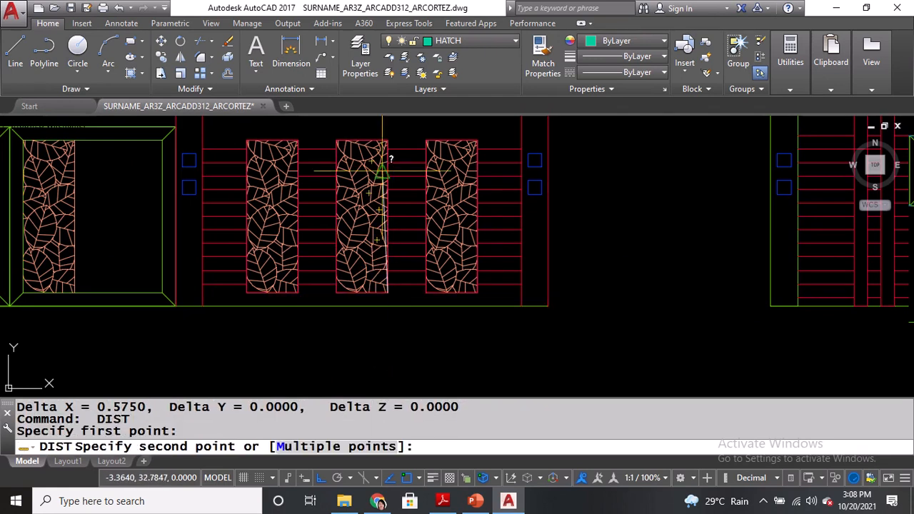
click(386, 139)
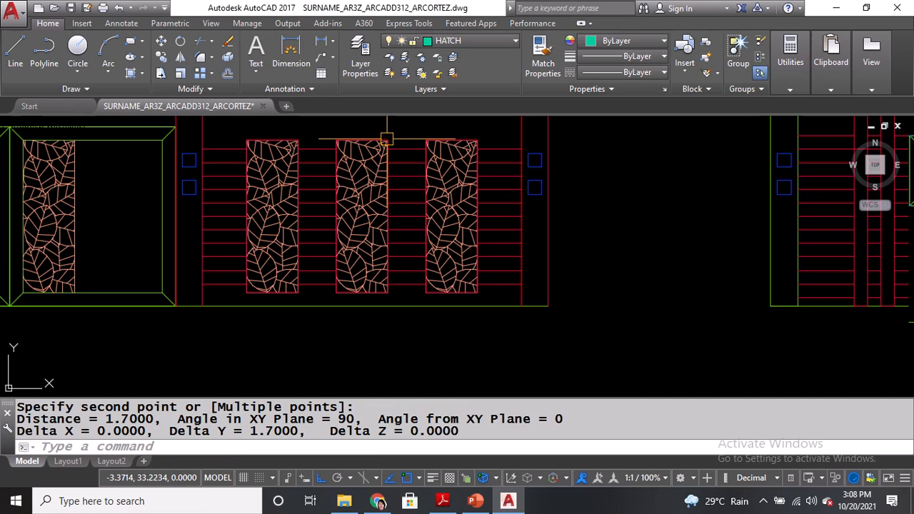
Make AR-03 the current layer and draw a 0.6 by 1.8 rectangle between the unfinished elevation's last two posts.
scroll(369, 162, down, 2)
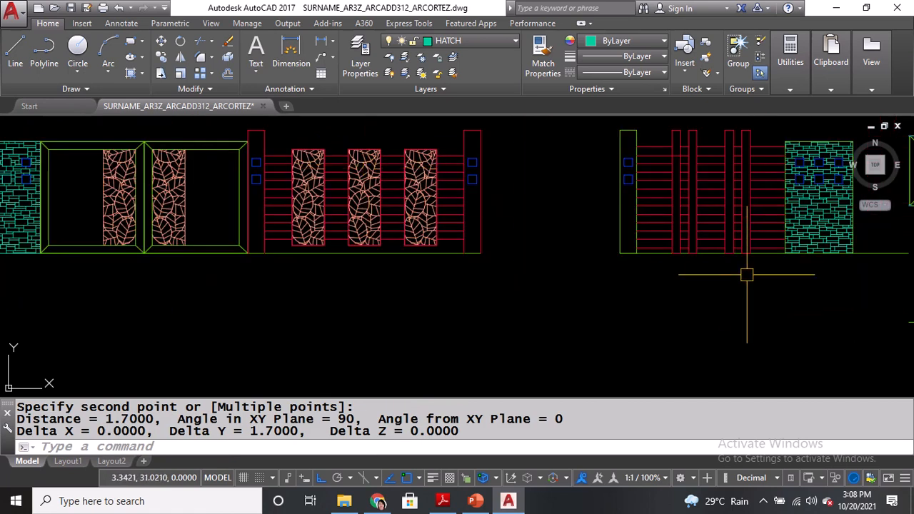
mouse_move(724, 276)
middle_down()
mouse_move(414, 280)
mouse_move(157, 304)
mouse_move(35, 329)
middle_up()
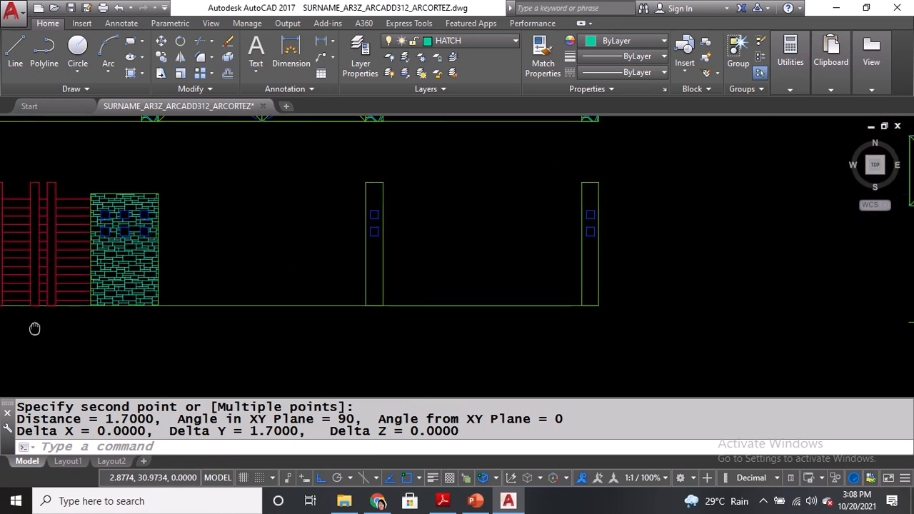
click(479, 43)
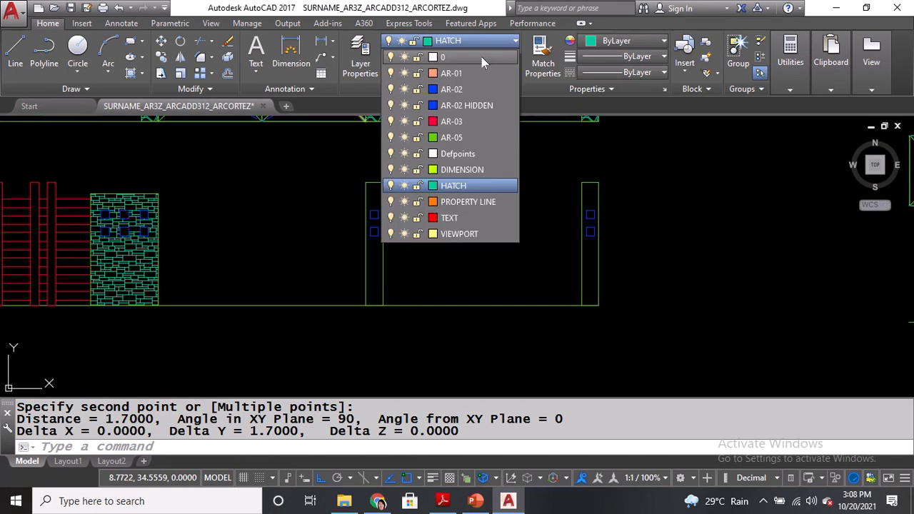
click(470, 122)
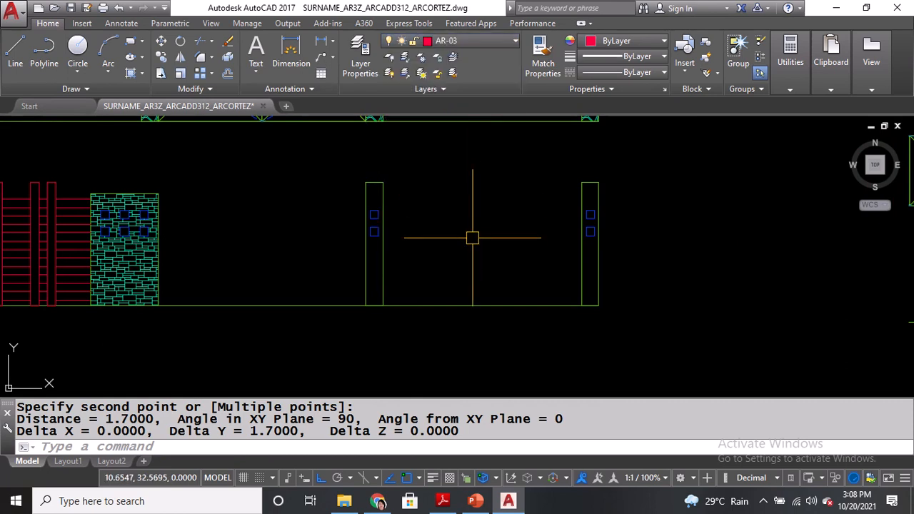
text(REC)
key(Return)
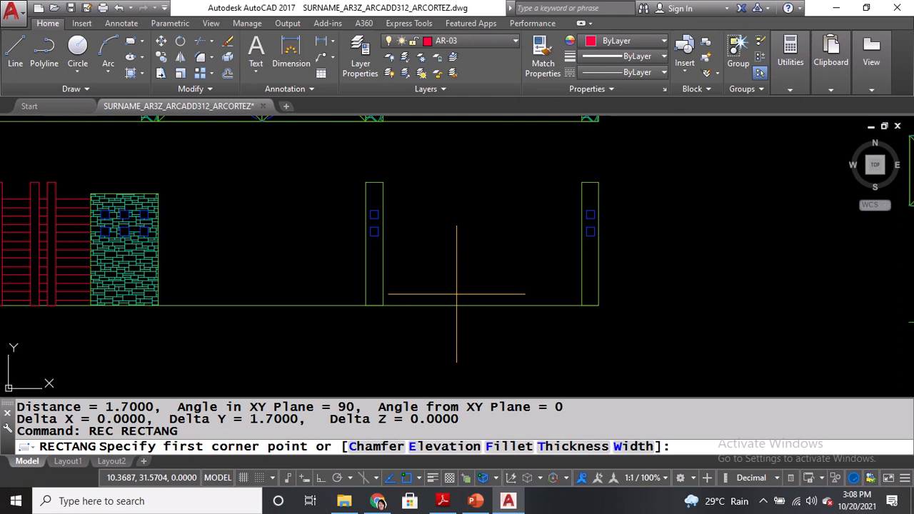
click(456, 292)
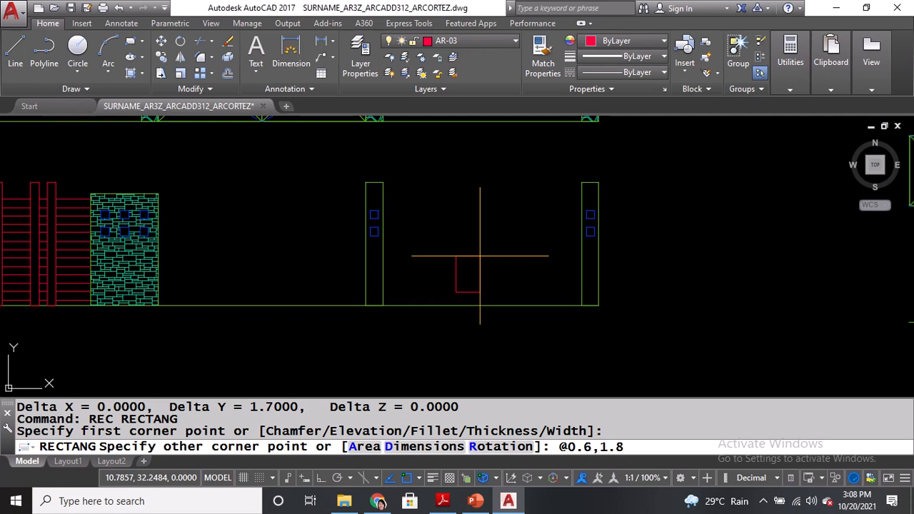
key(Return)
Move the new rectangle by its bottom midpoint to the point midway between the two posts' inner faces on the ground line.
text(m)
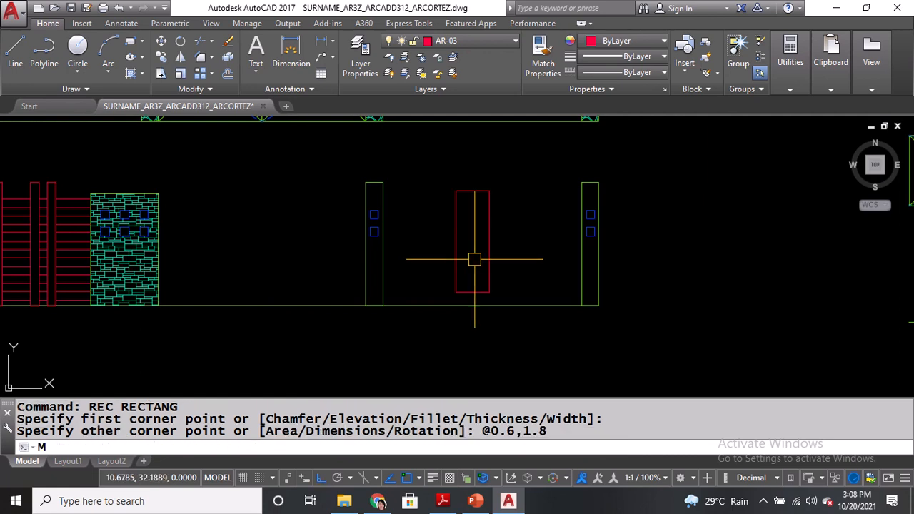
key(Return)
click(484, 292)
key(Return)
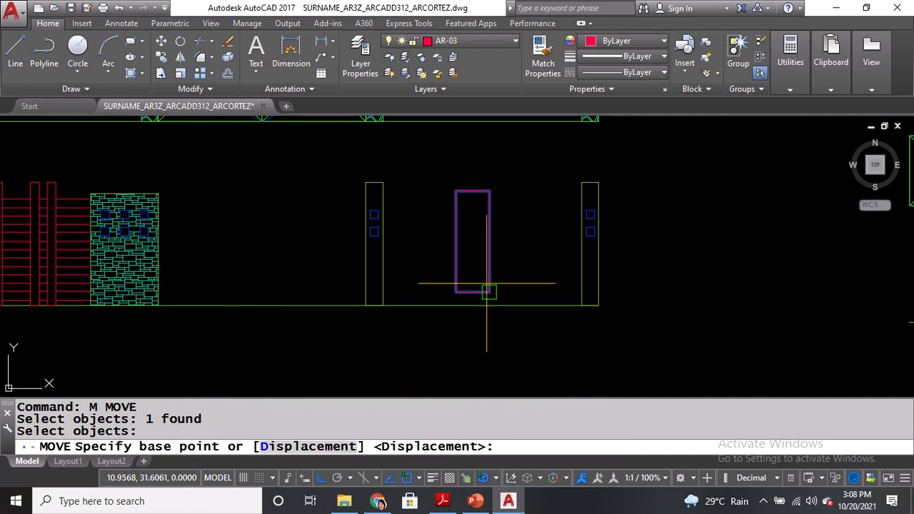
click(472, 291)
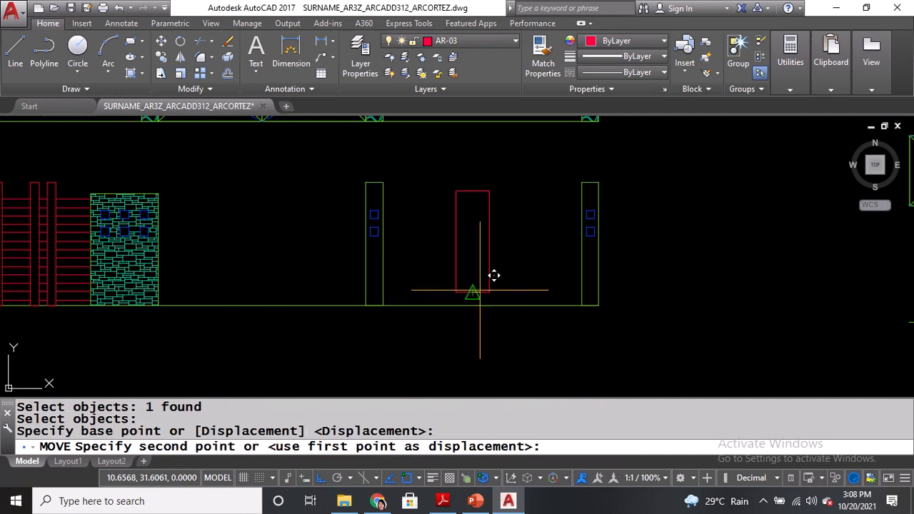
key(Return)
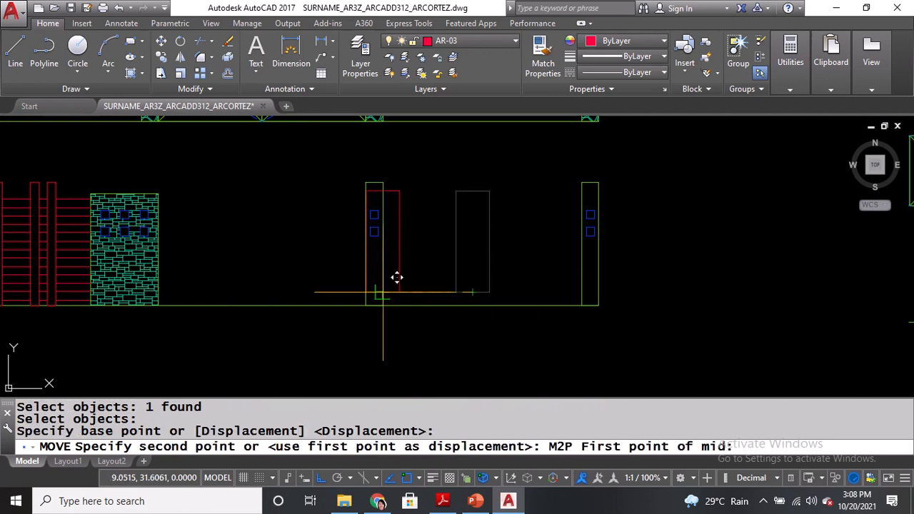
click(383, 306)
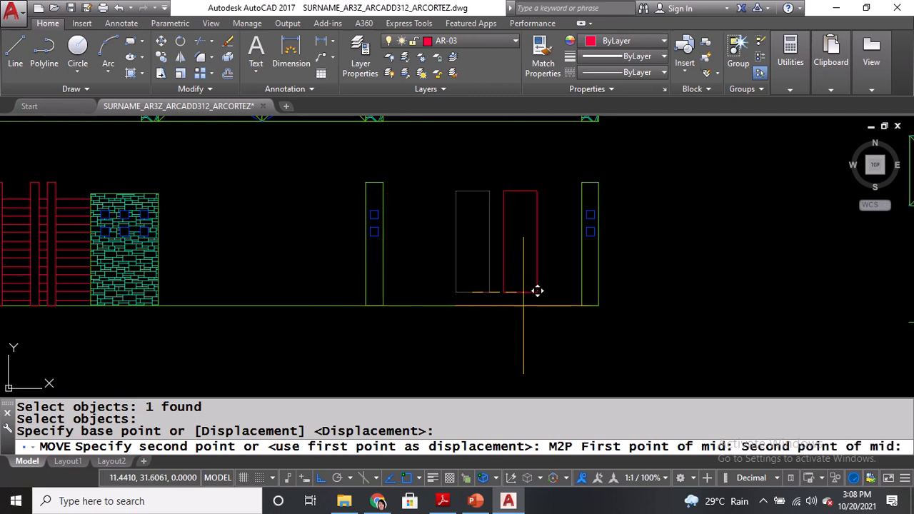
click(576, 305)
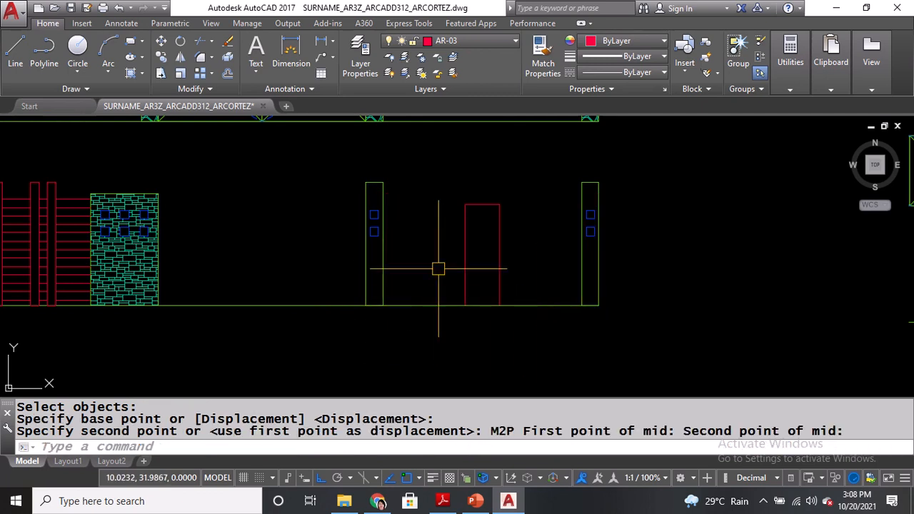
Measure the spacing between the top corners of the middle and first leaf-hatched panels on the finished elevation.
middle_drag(453, 248, 467, 272)
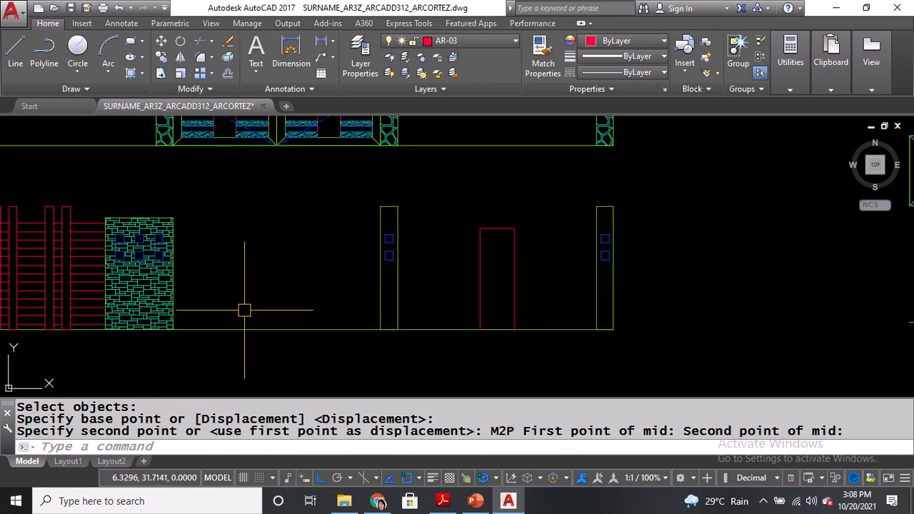
middle_drag(243, 310, 722, 296)
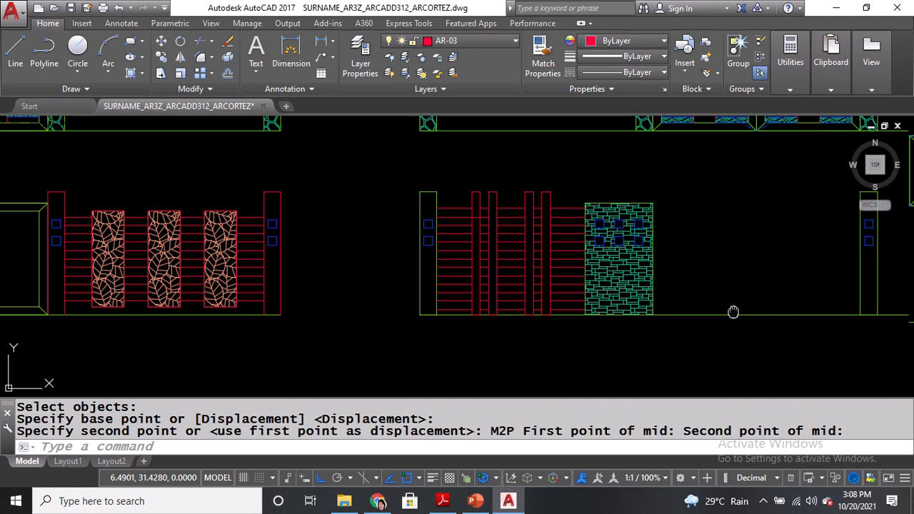
middle_drag(721, 312, 192, 322)
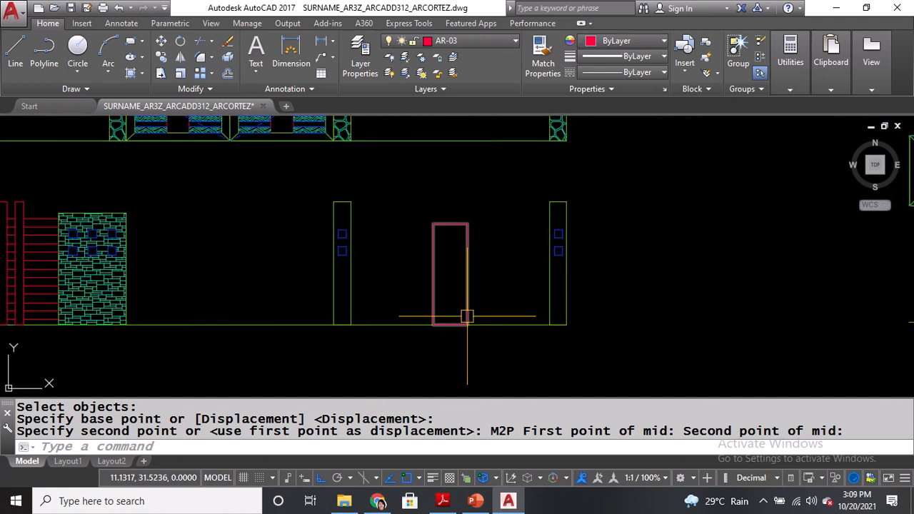
scroll(466, 316, up, 2)
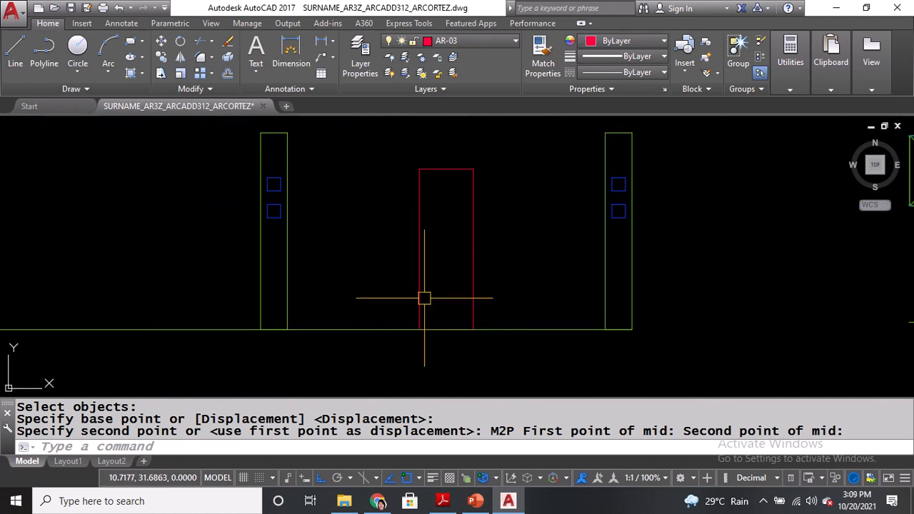
mouse_move(424, 298)
middle_down()
mouse_move(452, 300)
mouse_move(453, 277)
mouse_move(685, 295)
middle_up()
scroll(499, 278, down, 2)
text(DI)
key(Return)
middle_drag(112, 261, 387, 285)
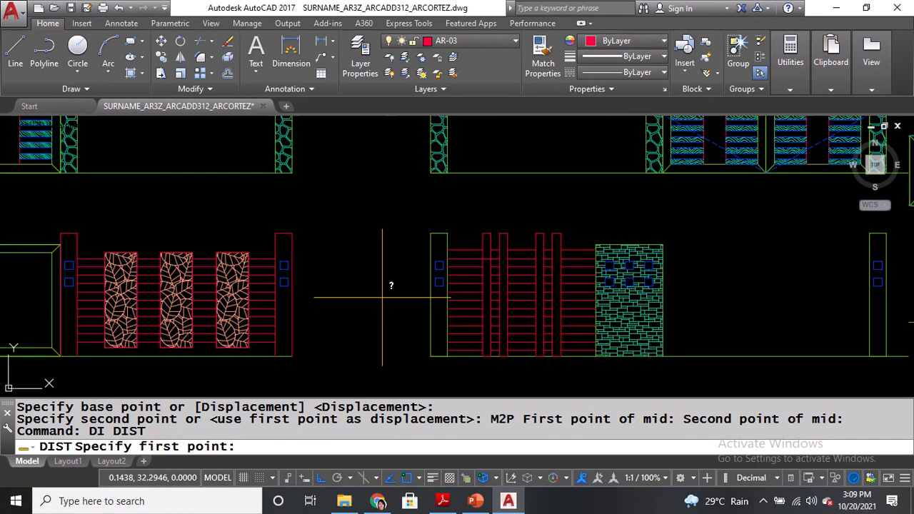
click(160, 253)
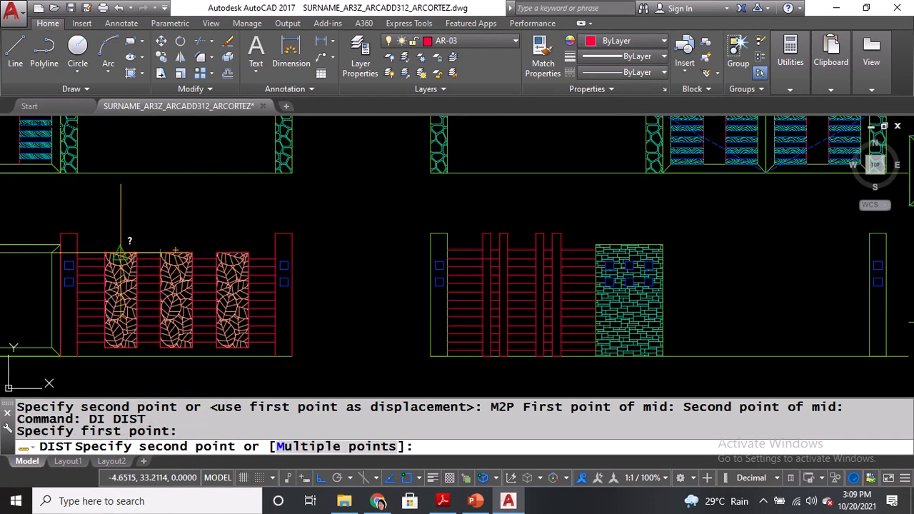
scroll(107, 253, up, 2)
scroll(100, 253, up, 2)
click(112, 260)
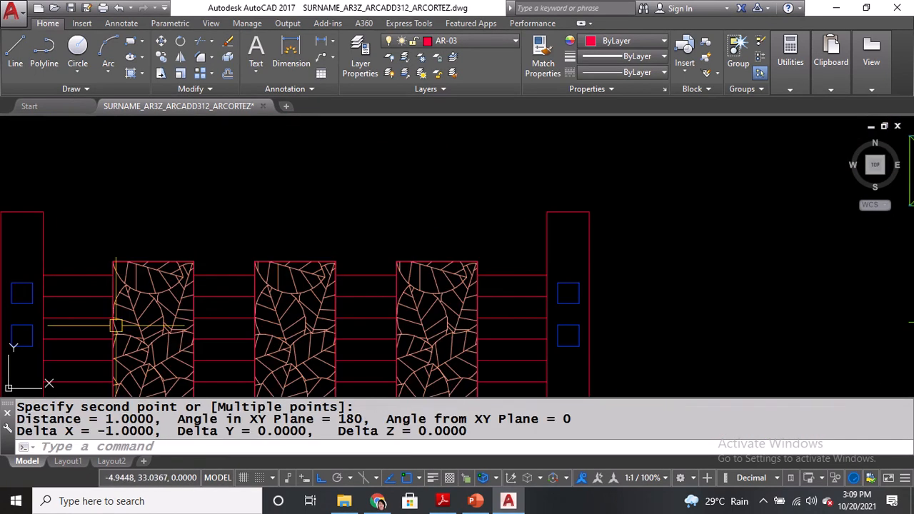
drag(105, 419, 185, 421)
scroll(291, 184, down, 3)
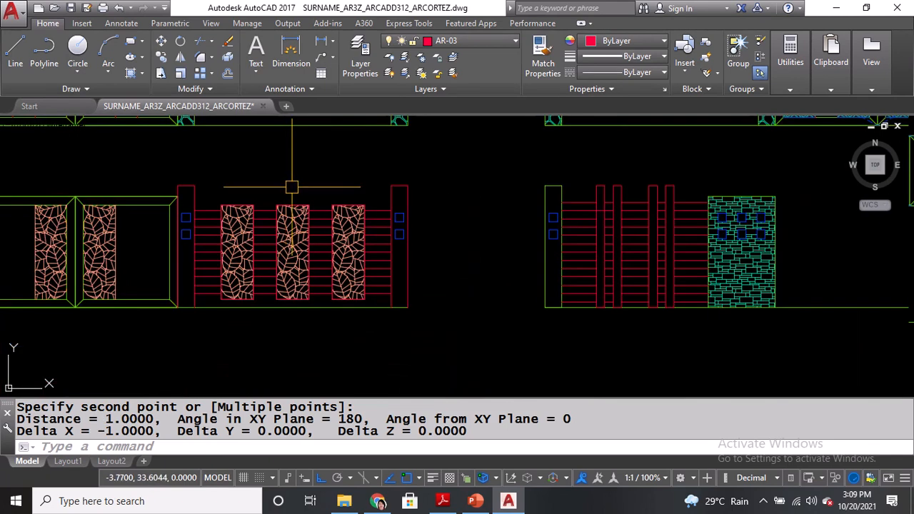
Copy the red rectangle between the last two posts 1 unit to its left and 1 unit to its right.
middle_drag(792, 249, 407, 250)
scroll(732, 243, up, 2)
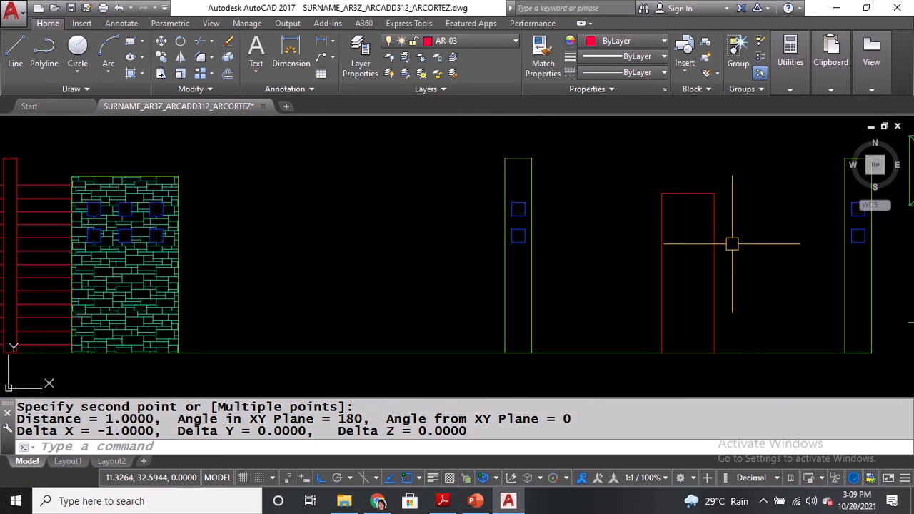
key(Return)
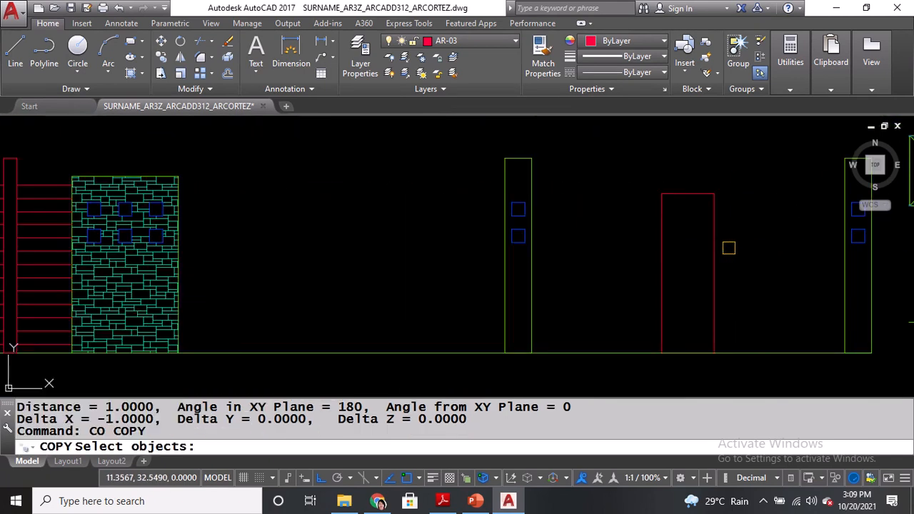
click(712, 243)
key(Return)
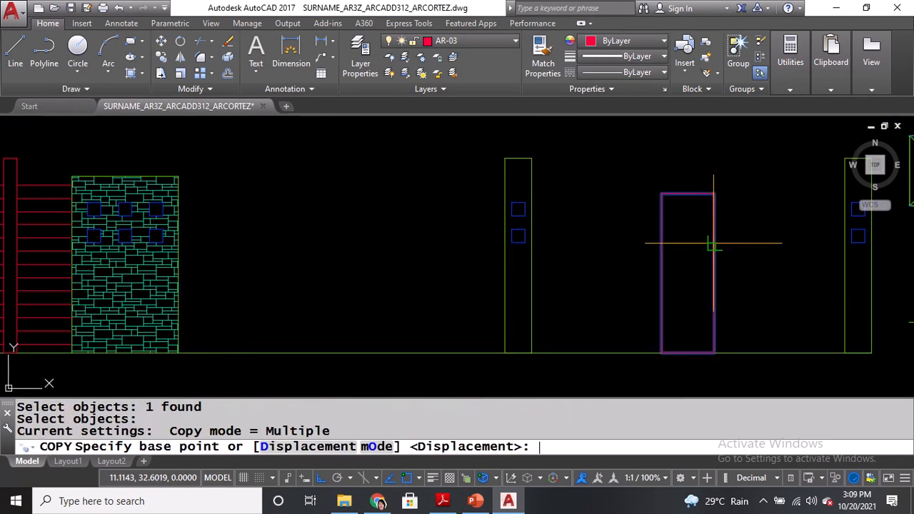
click(688, 192)
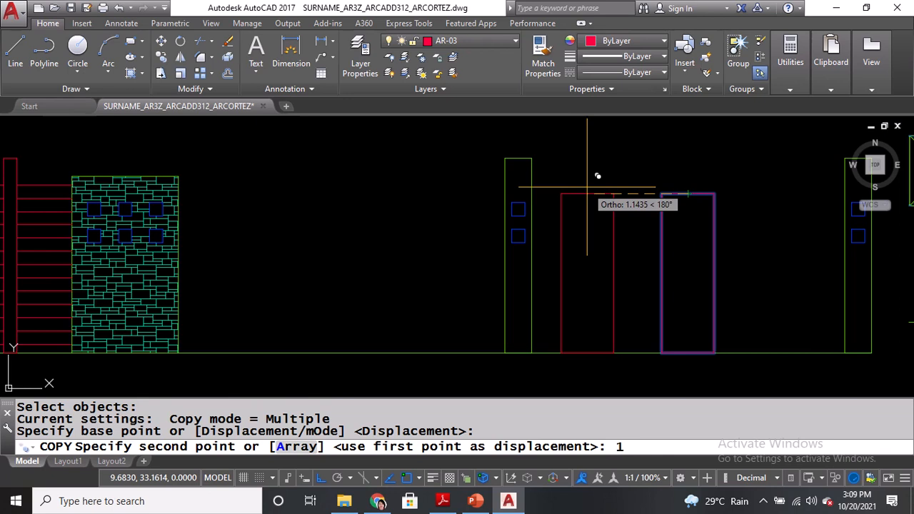
text(1)
key(Return)
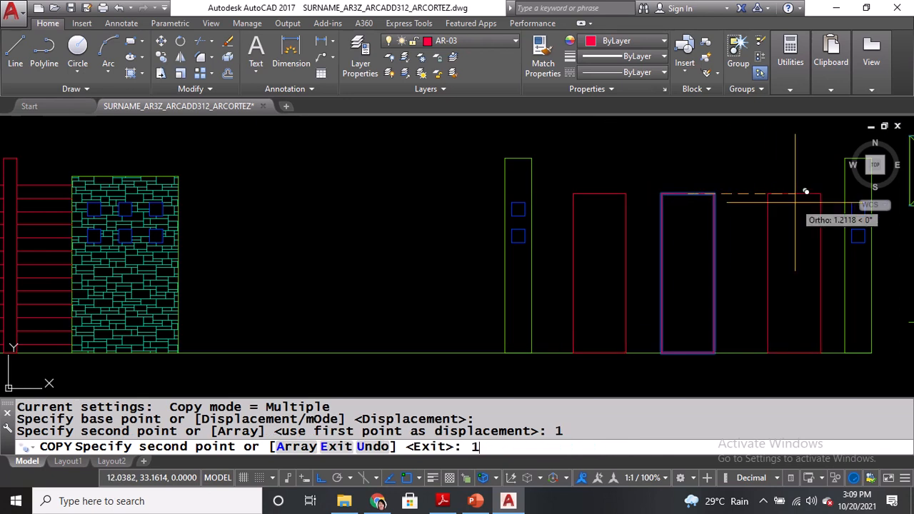
key(Return)
key(Return)
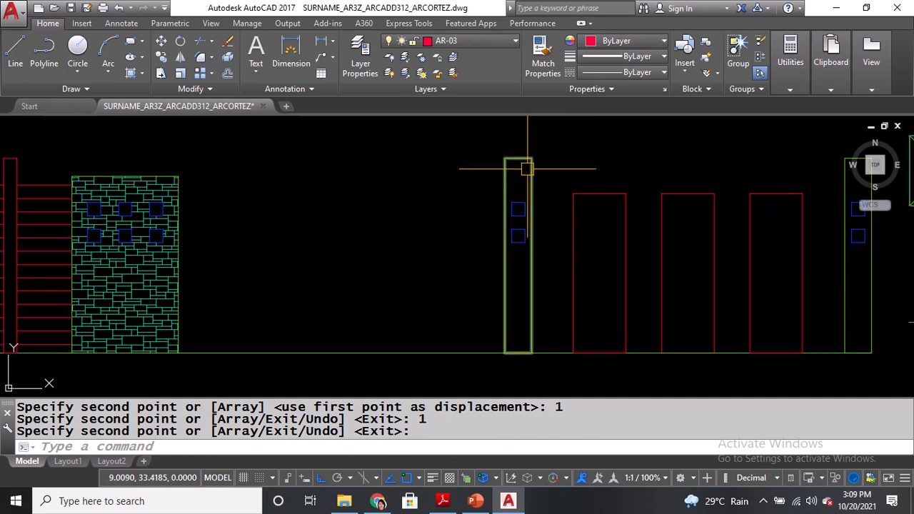
Stretch the middle rectangle's top edge straight up to the level of the posts' tops.
middle_drag(579, 180, 557, 197)
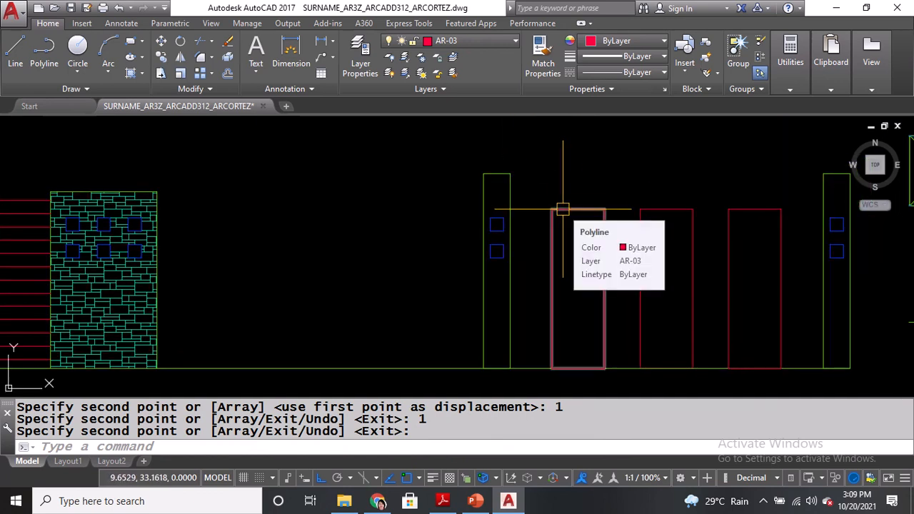
click(651, 210)
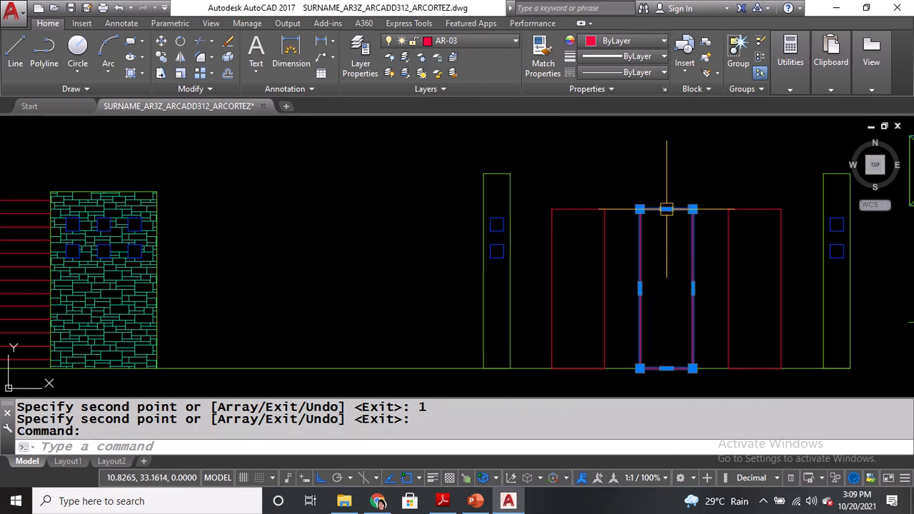
click(666, 209)
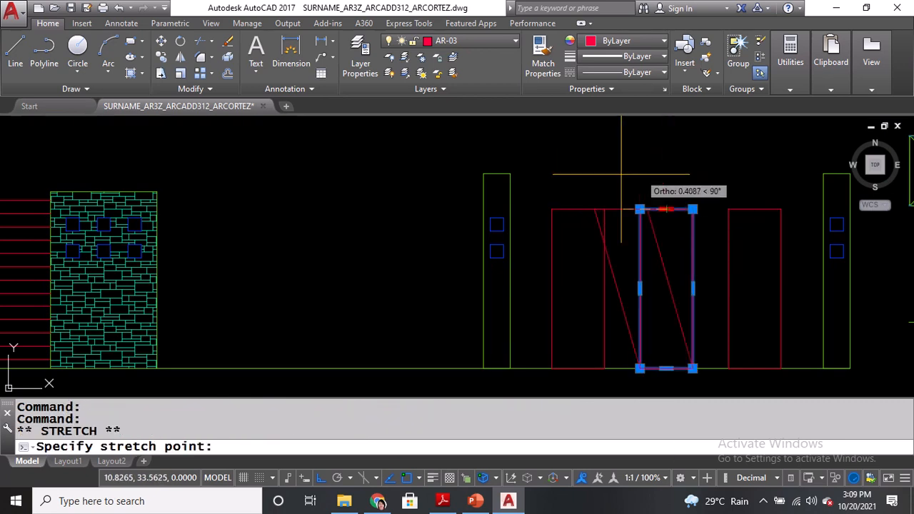
key(ctrl)
key(ctrl)
key(ctrl)
key(ctrl)
key(ctrl)
key(ctrl)
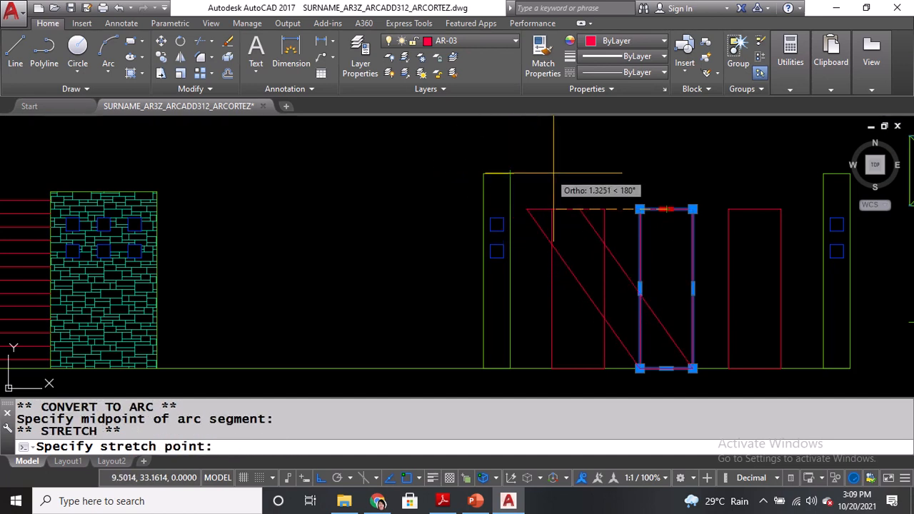
key(ctrl)
key(ctrl)
key(ctrl)
click(666, 173)
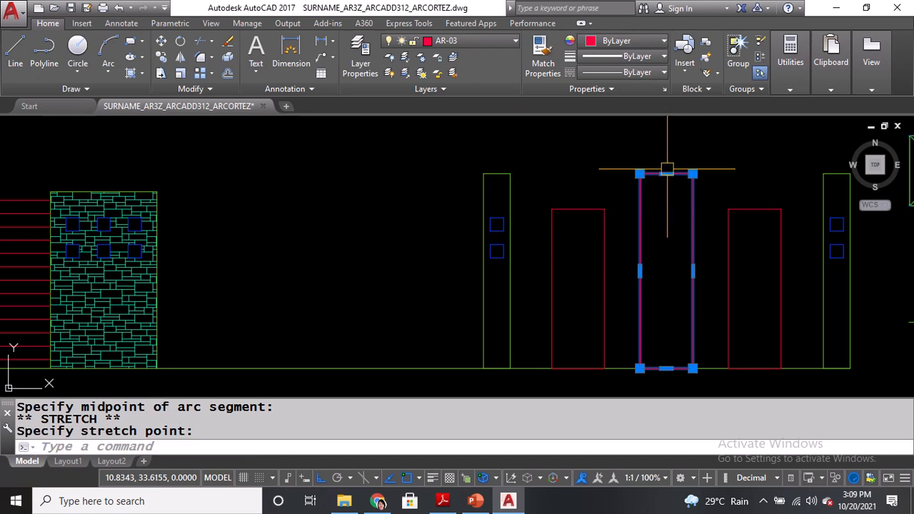
key(Escape)
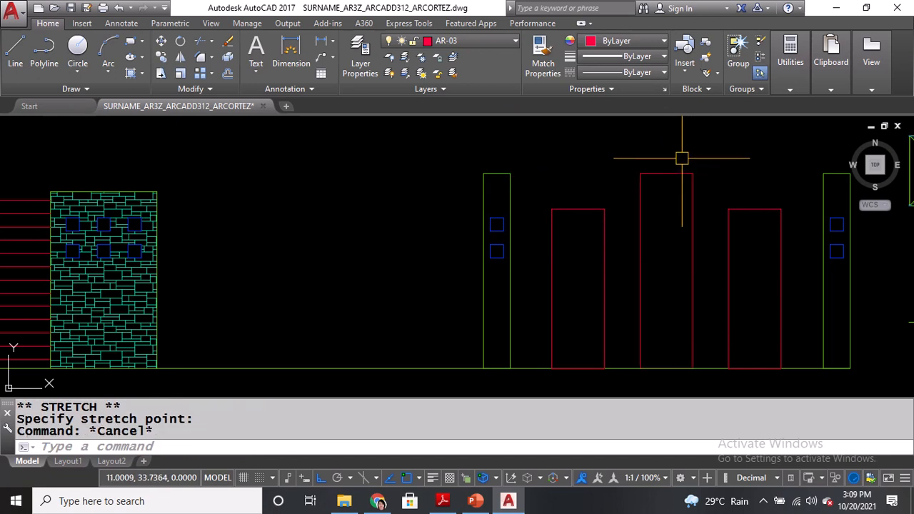
Copy all the horizontal slats beside the stone panel to the inner face of the post left of the three rectangles, aligned at the ground line.
text(C)
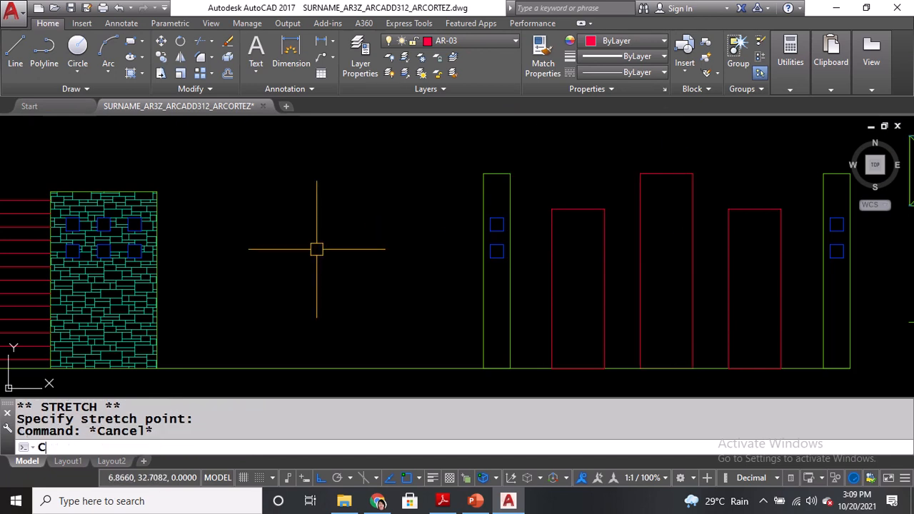
text(O)
key(Return)
middle_drag(308, 251, 410, 249)
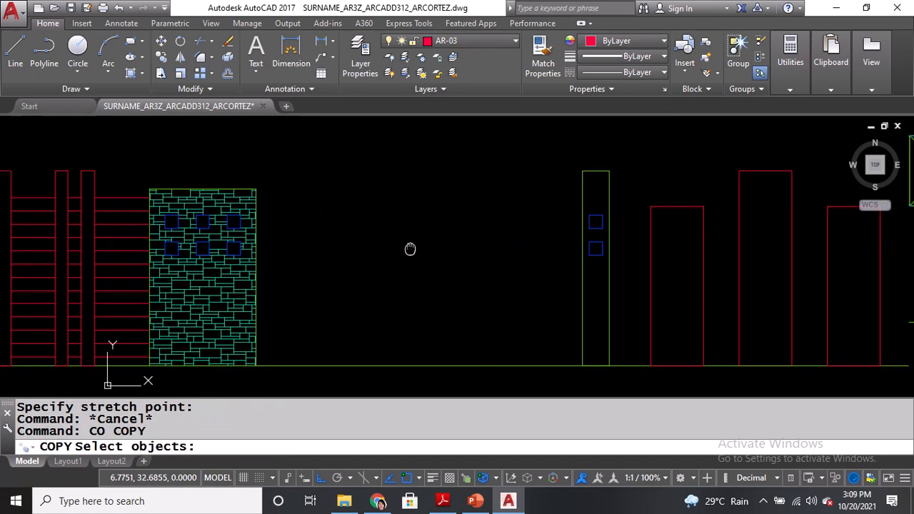
click(128, 355)
click(132, 342)
click(133, 330)
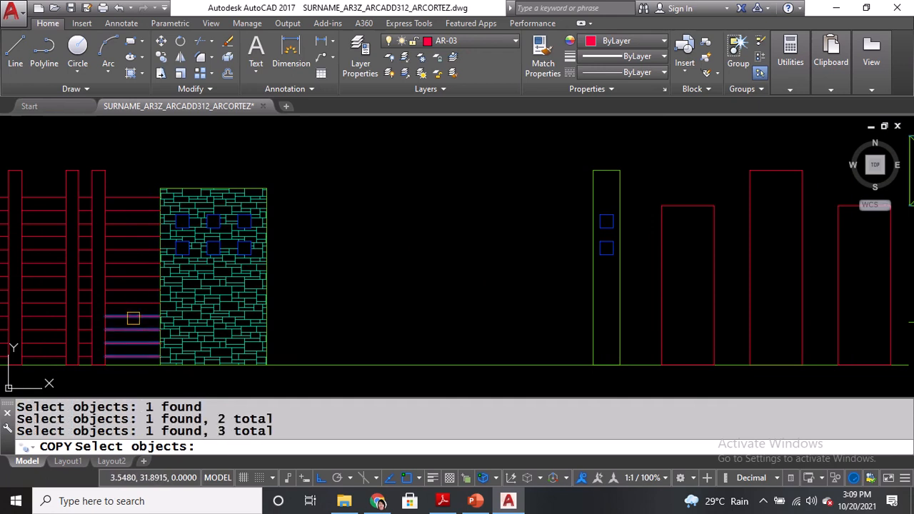
click(134, 291)
click(126, 274)
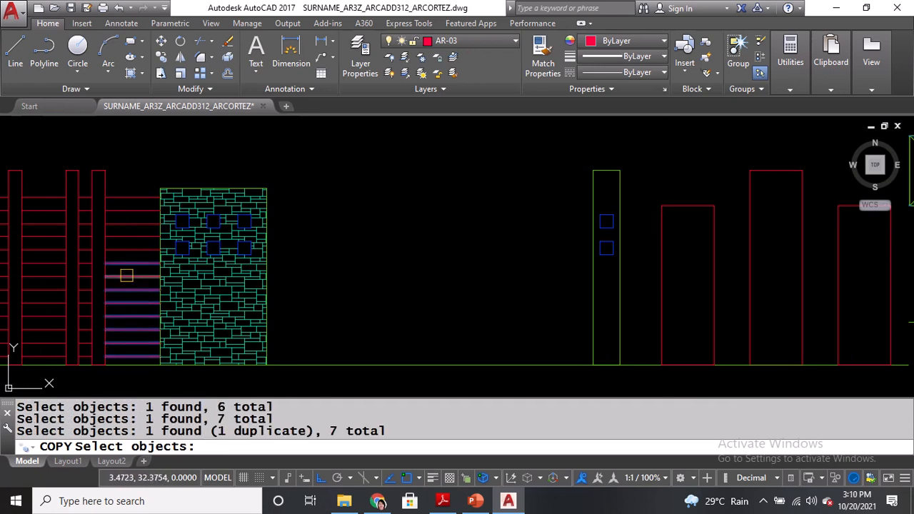
click(131, 249)
click(133, 234)
click(134, 222)
click(135, 217)
click(131, 214)
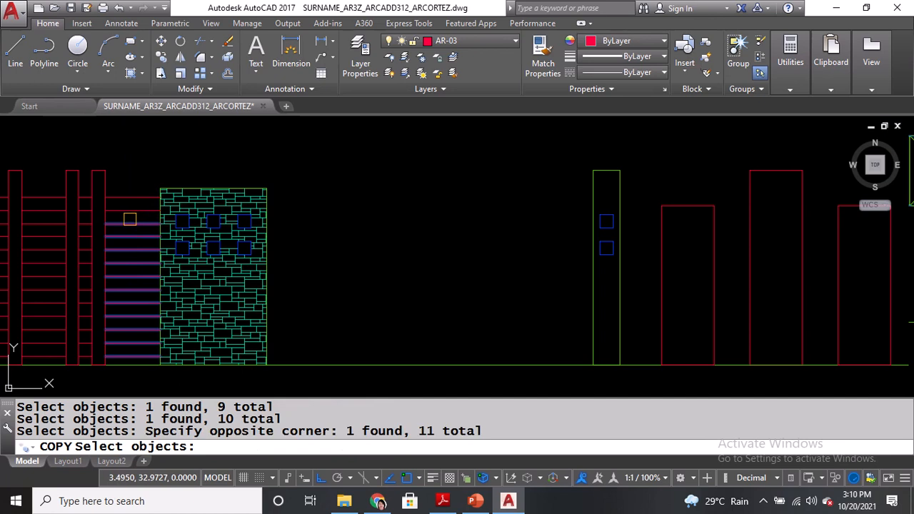
click(131, 209)
click(132, 200)
key(Return)
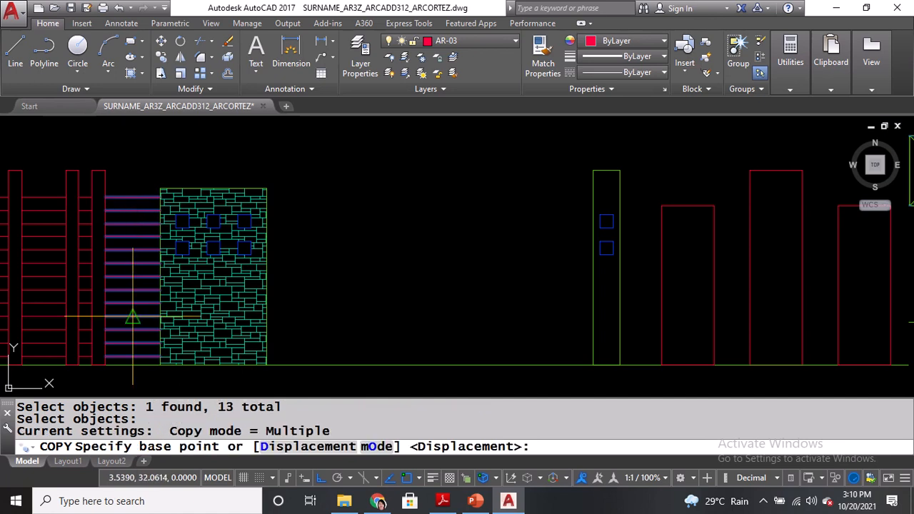
click(105, 364)
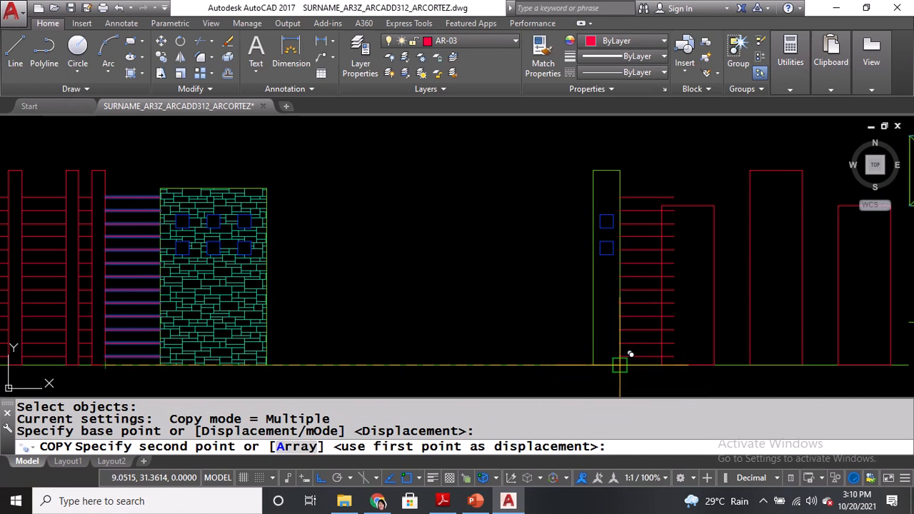
click(629, 353)
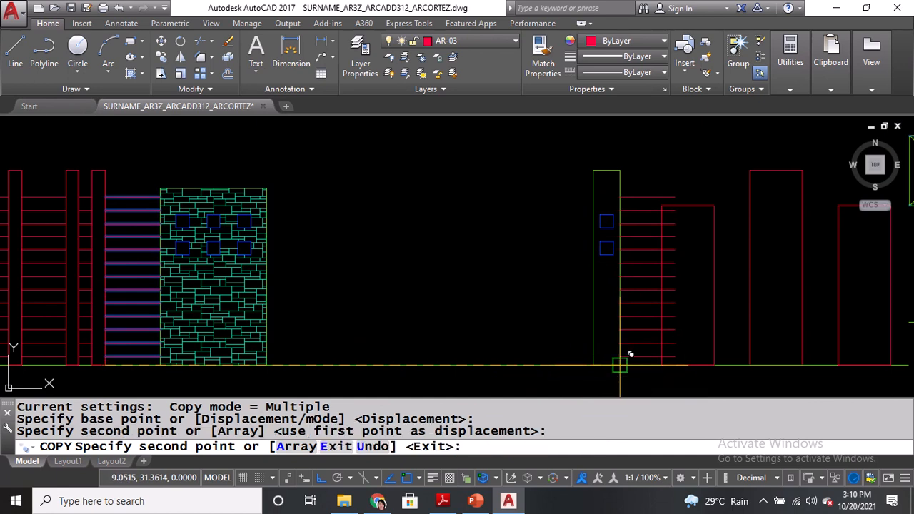
key(Return)
Extend all the copied horizontal slats across the three red rectangles to the inner face of the last post.
mouse_move(756, 355)
middle_down()
mouse_move(530, 355)
mouse_move(447, 367)
middle_up()
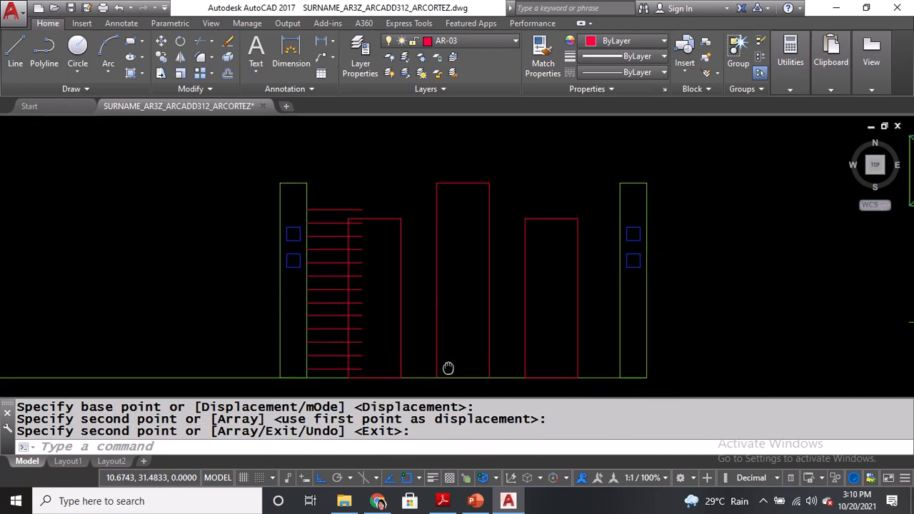
text(EX)
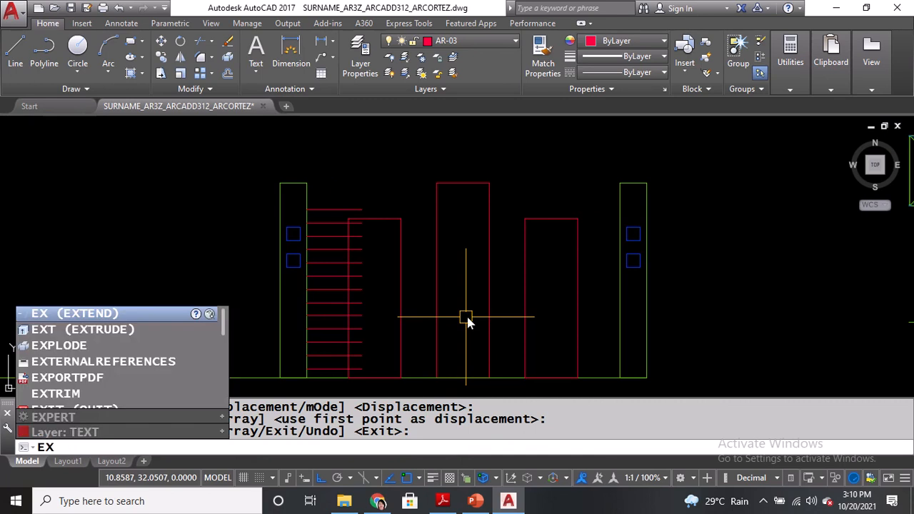
key(Return)
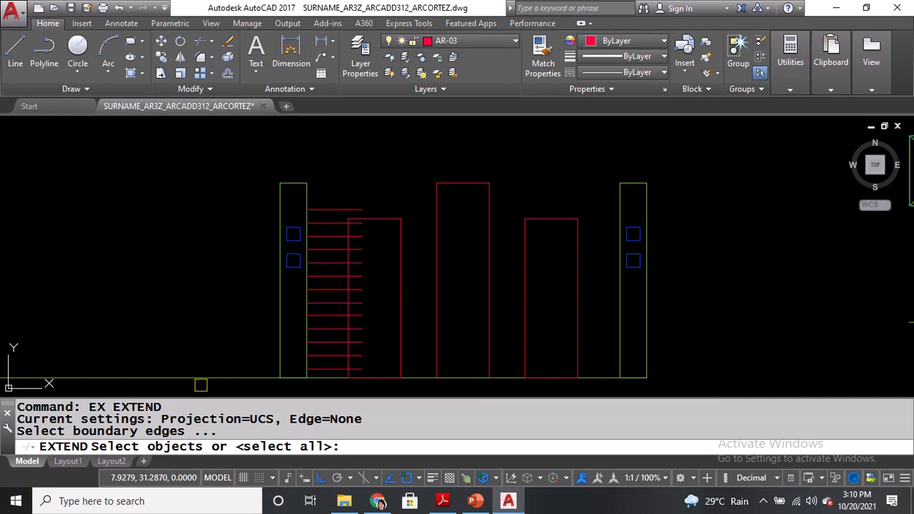
click(86, 427)
click(624, 306)
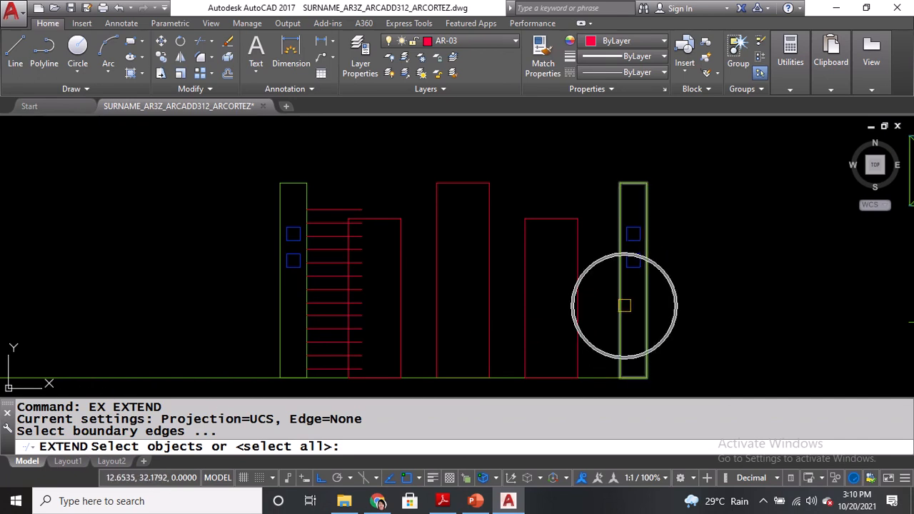
click(623, 306)
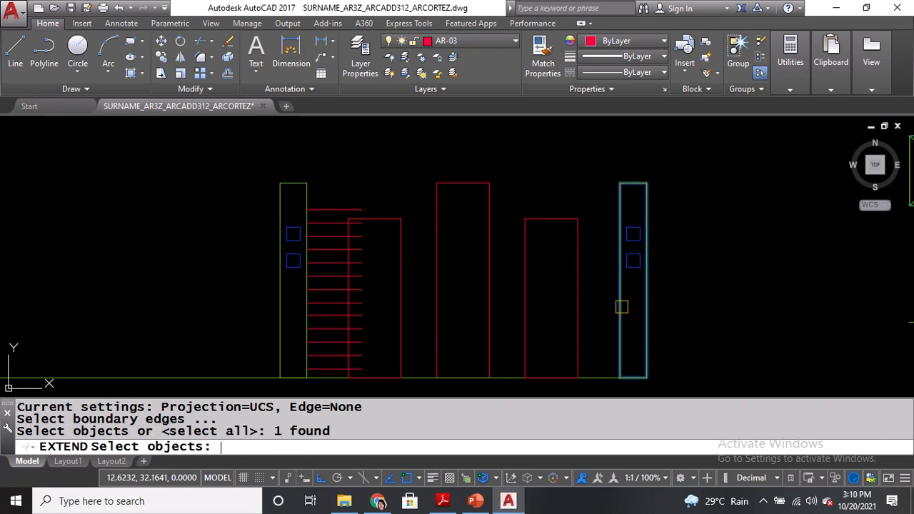
key(Return)
click(621, 307)
click(335, 209)
click(328, 229)
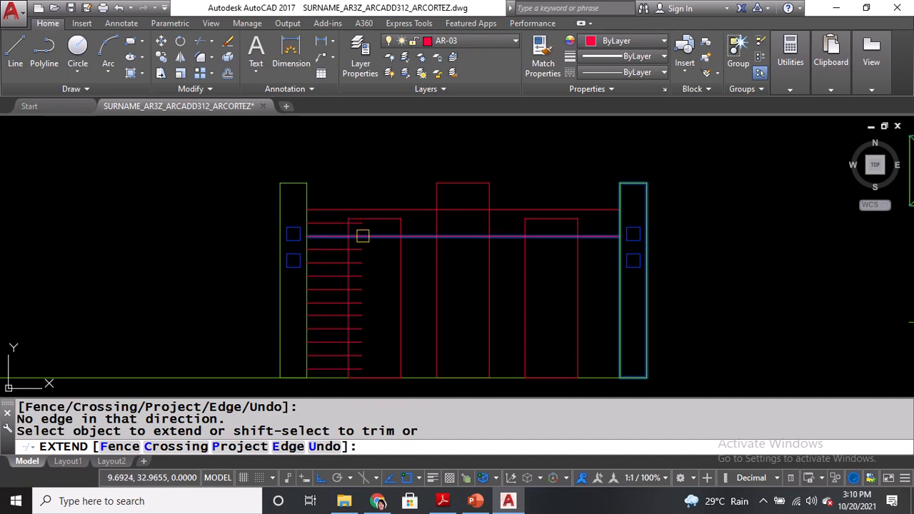
click(364, 236)
click(362, 222)
click(362, 249)
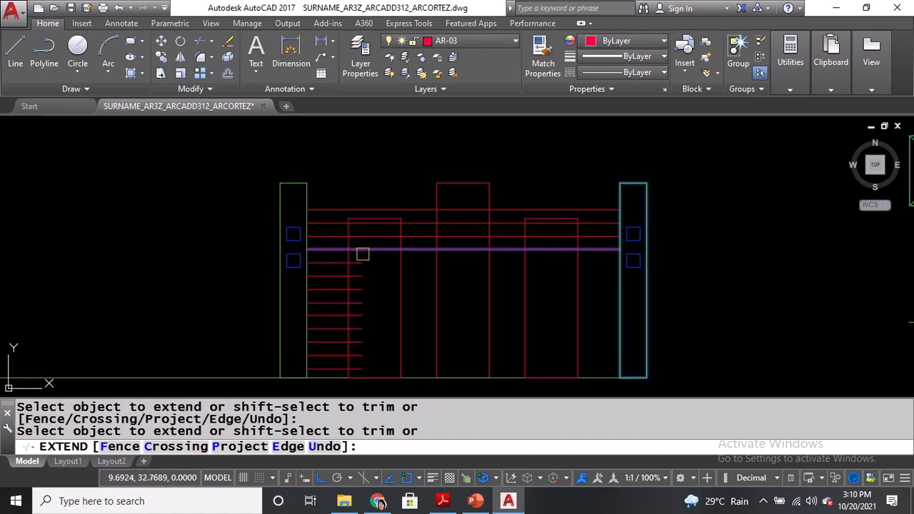
click(362, 264)
click(364, 271)
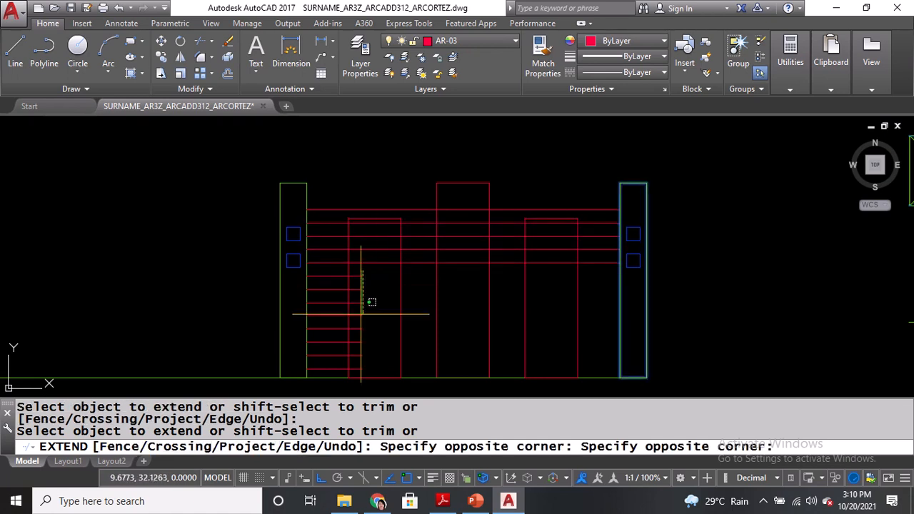
click(352, 370)
click(343, 377)
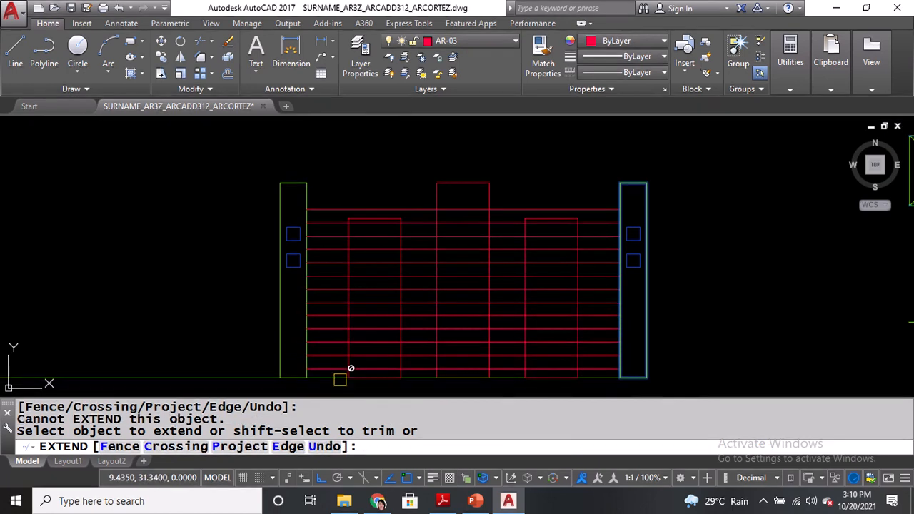
click(325, 382)
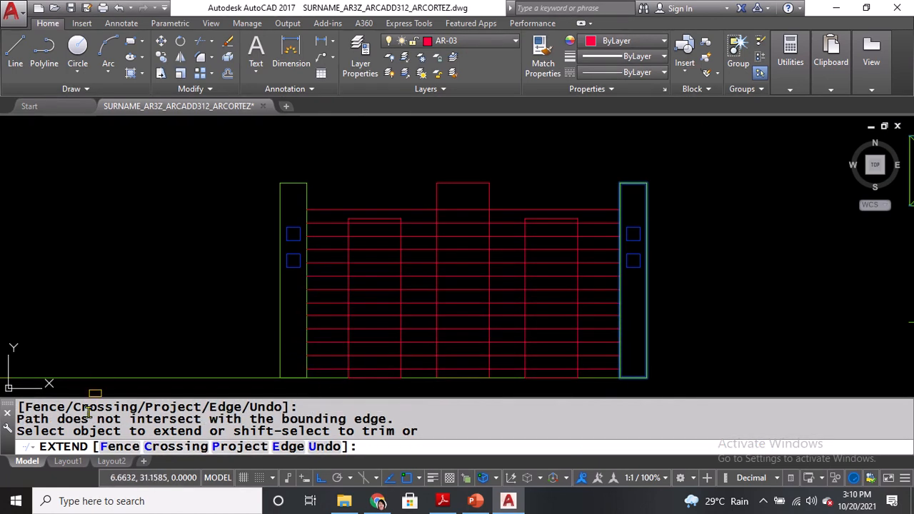
key(ctrl)
key(ctrl)
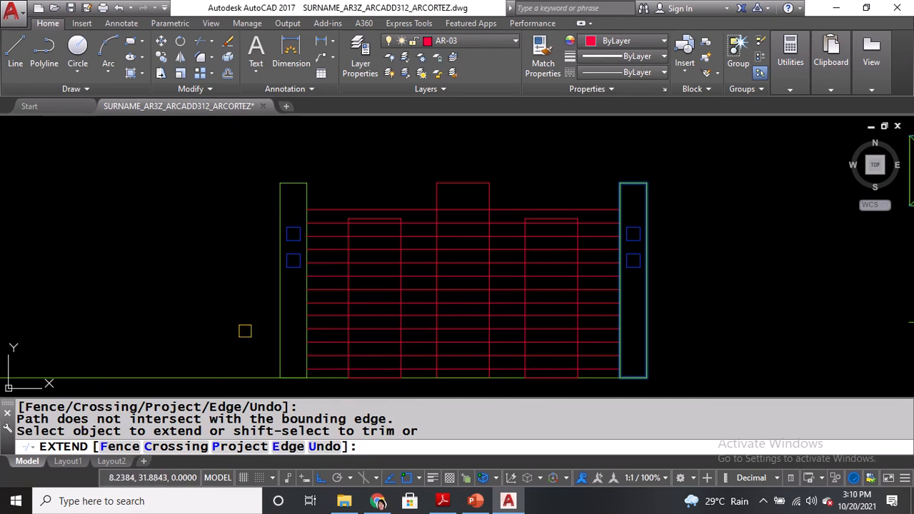
click(370, 340)
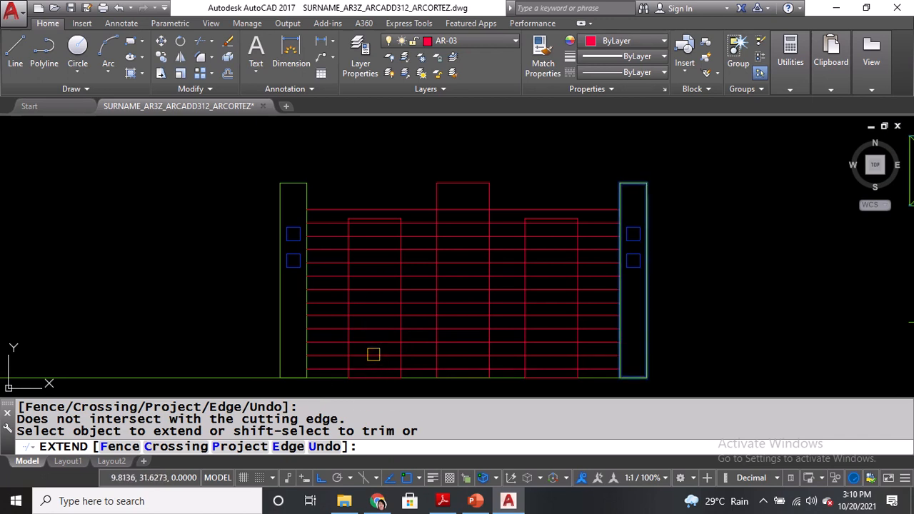
click(374, 354)
click(374, 321)
click(372, 308)
click(369, 303)
click(359, 293)
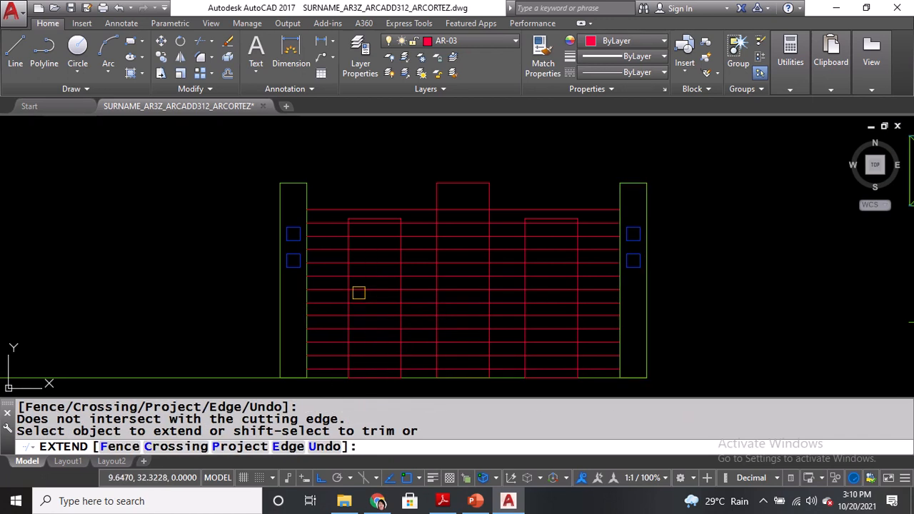
click(371, 278)
click(372, 247)
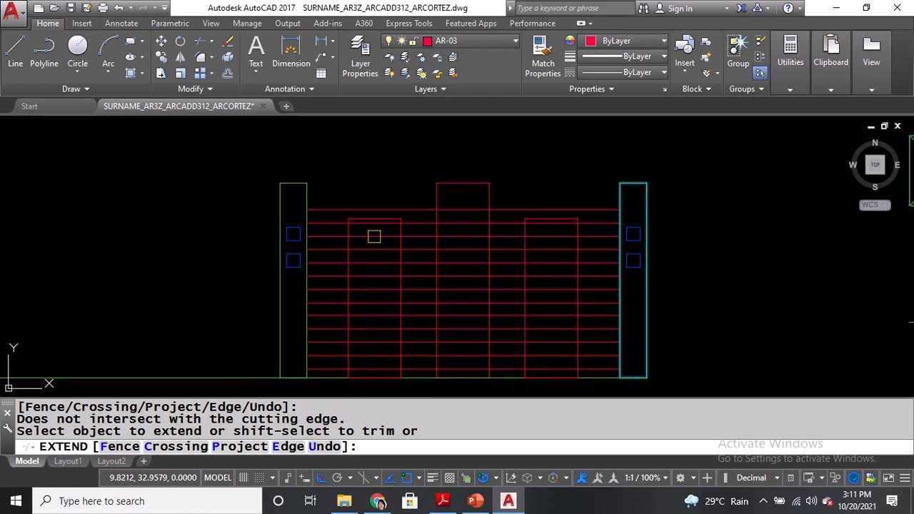
click(374, 243)
click(378, 262)
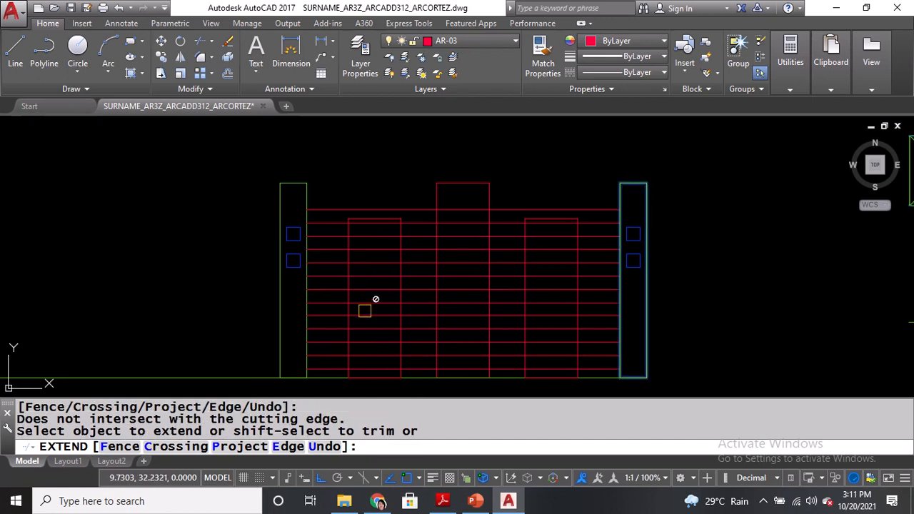
key(Escape)
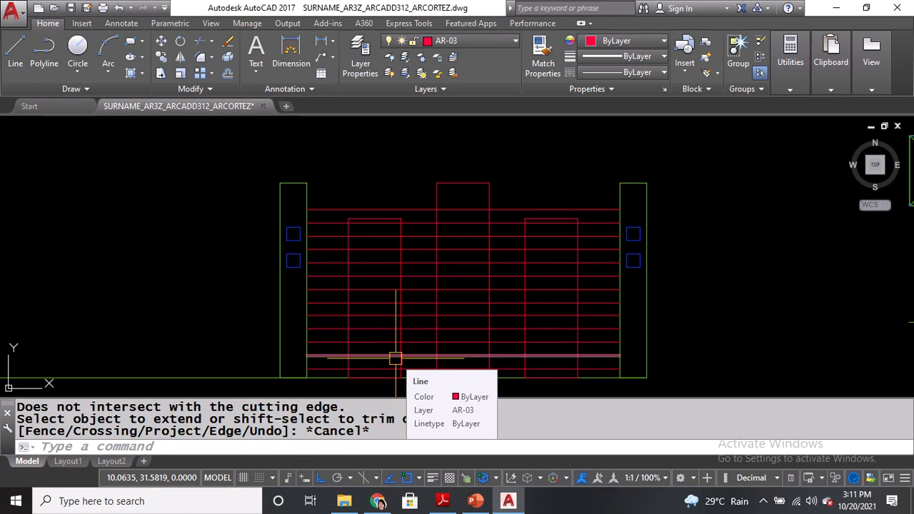
Trim away the slat segments that run inside each of the three red rectangles.
text(TR)
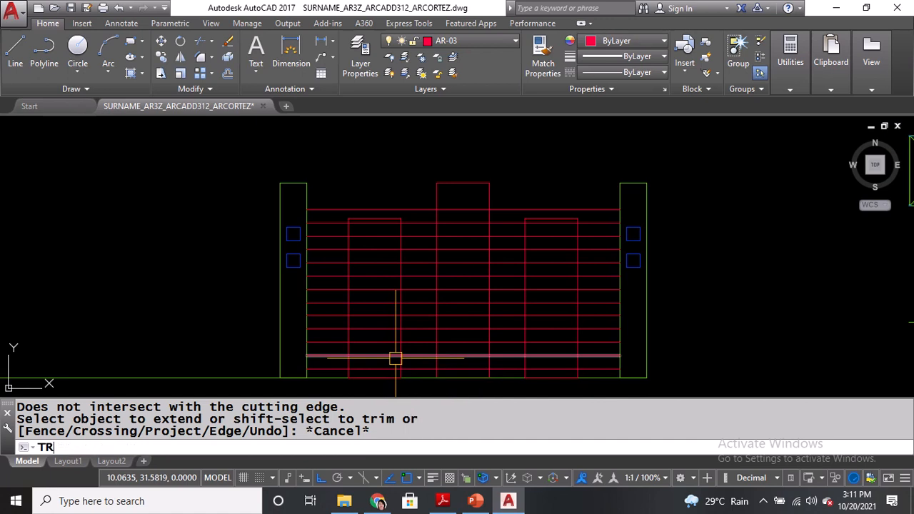
key(Return)
key(Return)
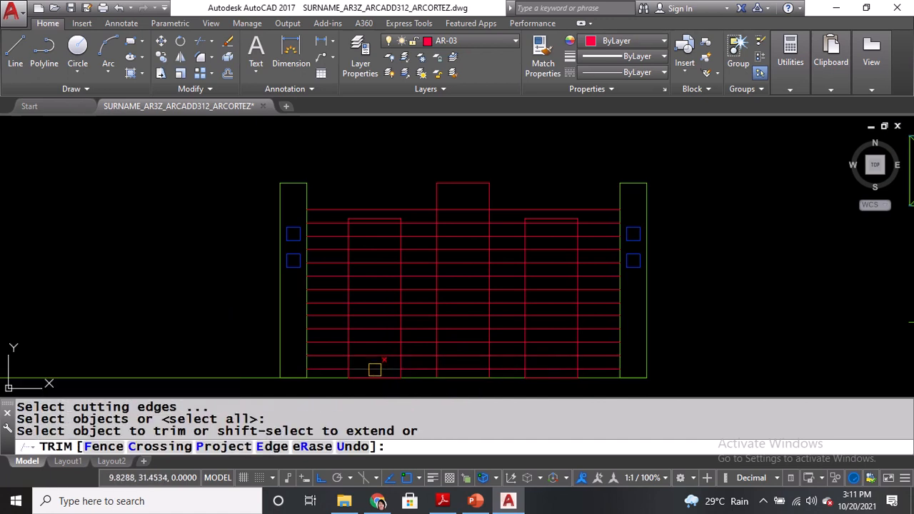
click(373, 362)
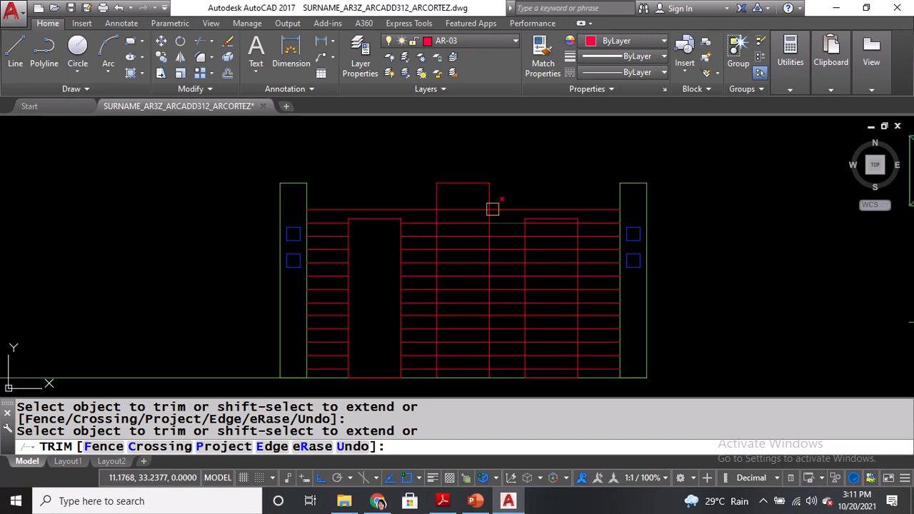
click(478, 198)
click(459, 365)
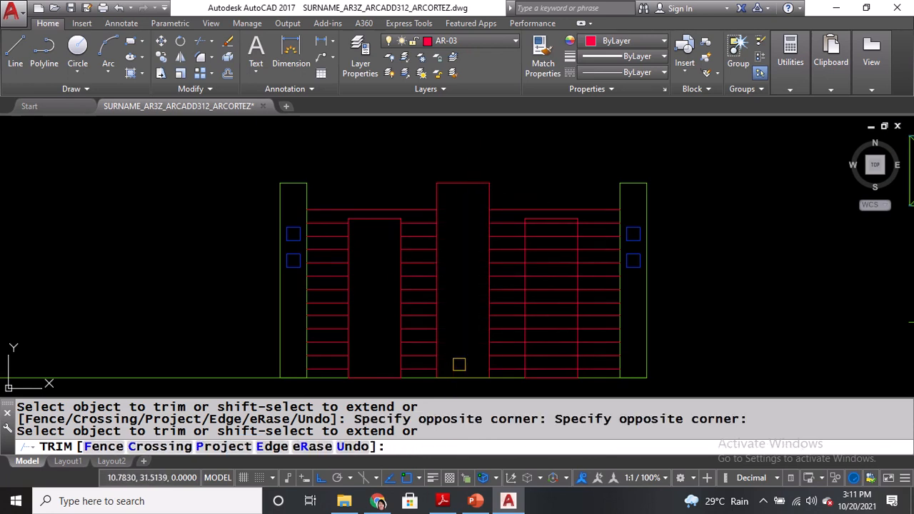
click(561, 225)
click(569, 228)
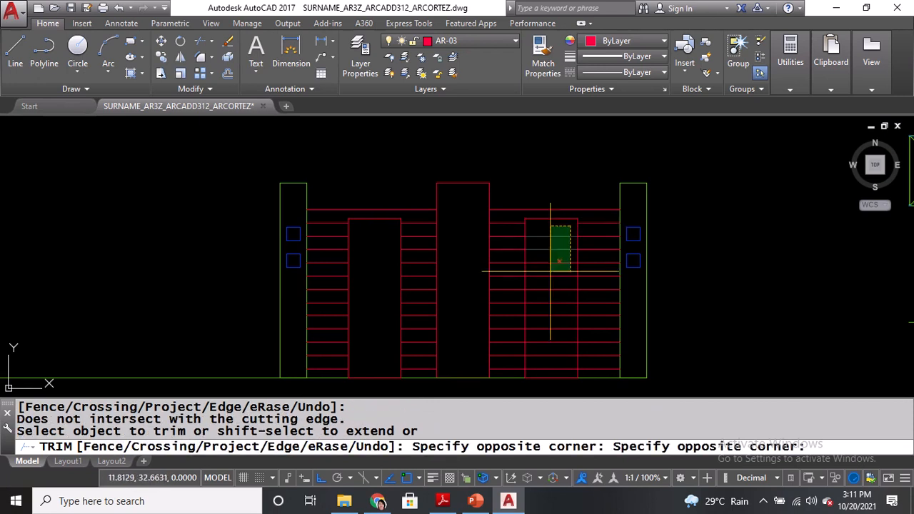
click(542, 370)
click(542, 370)
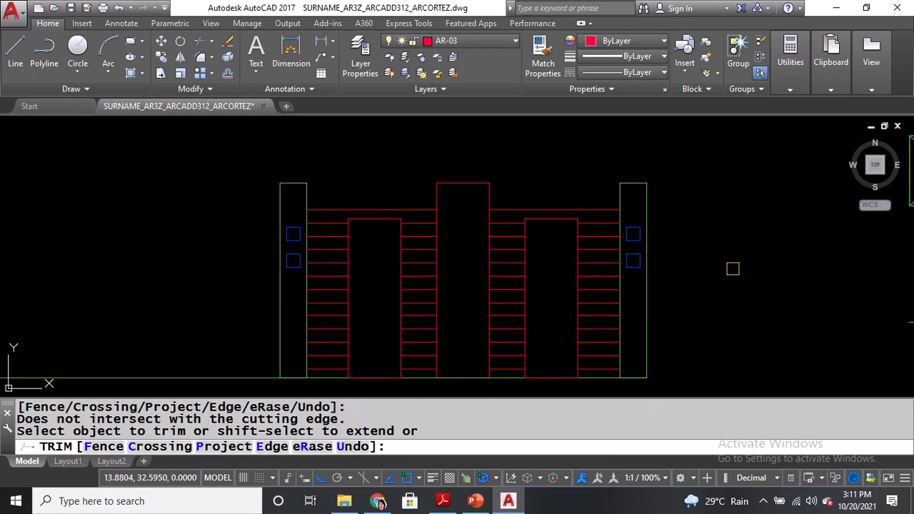
key(Return)
Copy the upper elevation's double gate frame, mitre lines and dashed swing lines to the stone panel's gate-side ground corner, and save the drawing.
scroll(730, 264, down, 2)
mouse_move(327, 252)
middle_down()
mouse_move(688, 238)
mouse_move(521, 297)
mouse_move(513, 348)
middle_up()
mouse_move(302, 297)
middle_down()
mouse_move(738, 212)
mouse_move(865, 203)
middle_up()
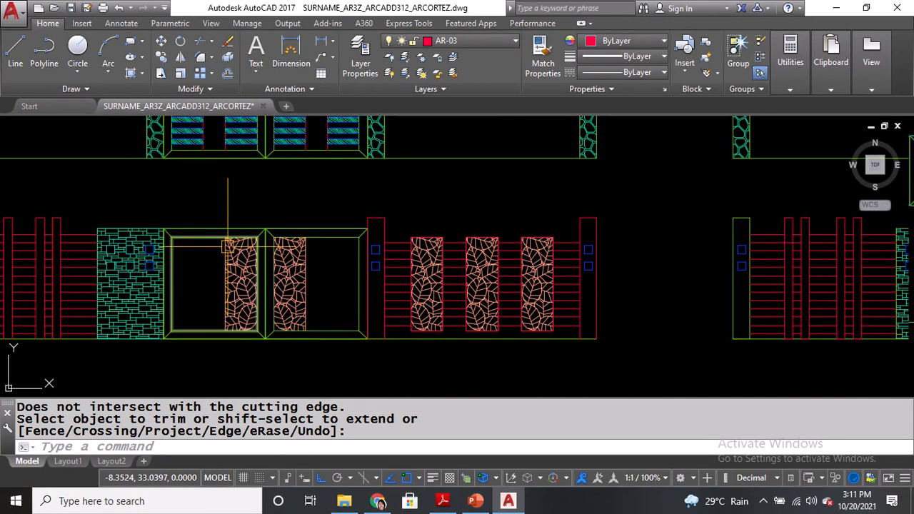
middle_drag(435, 207, 458, 271)
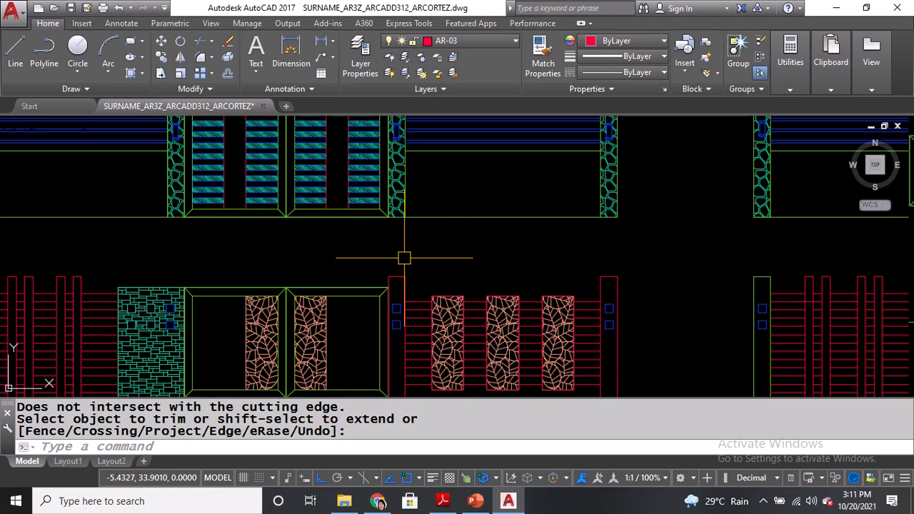
mouse_move(738, 259)
middle_down()
mouse_move(261, 245)
mouse_move(202, 226)
middle_up()
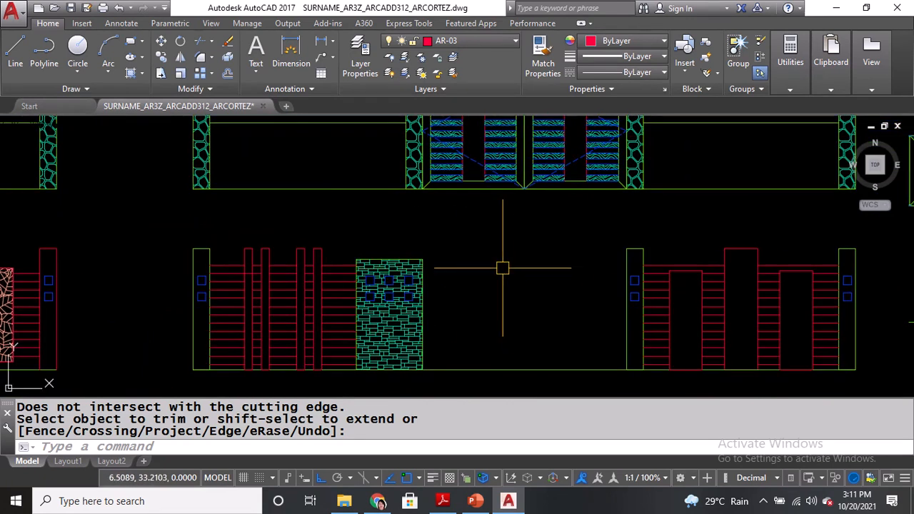
middle_drag(503, 268, 492, 330)
text(CO)
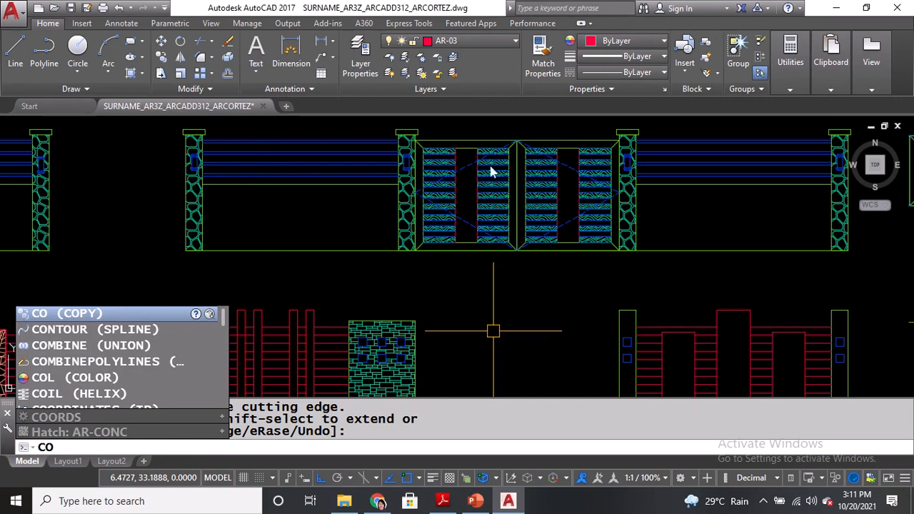
key(Return)
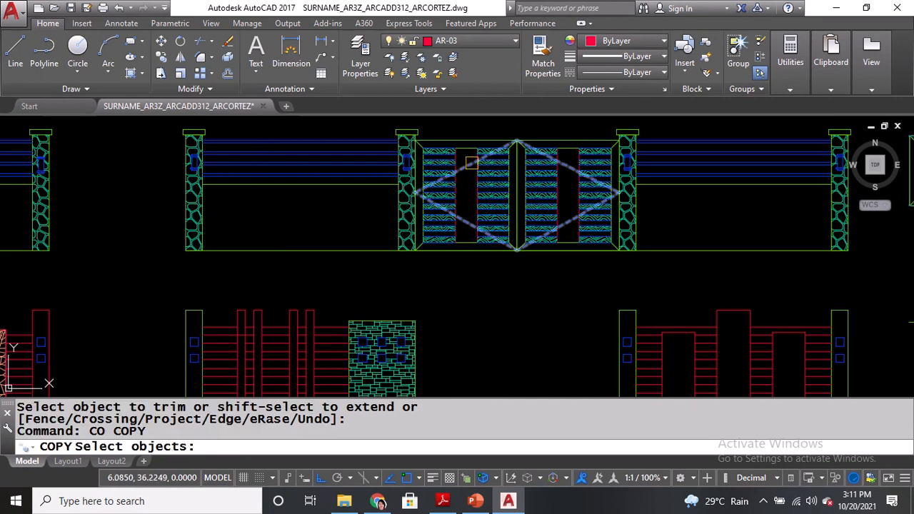
click(471, 163)
scroll(468, 154, up, 4)
click(467, 125)
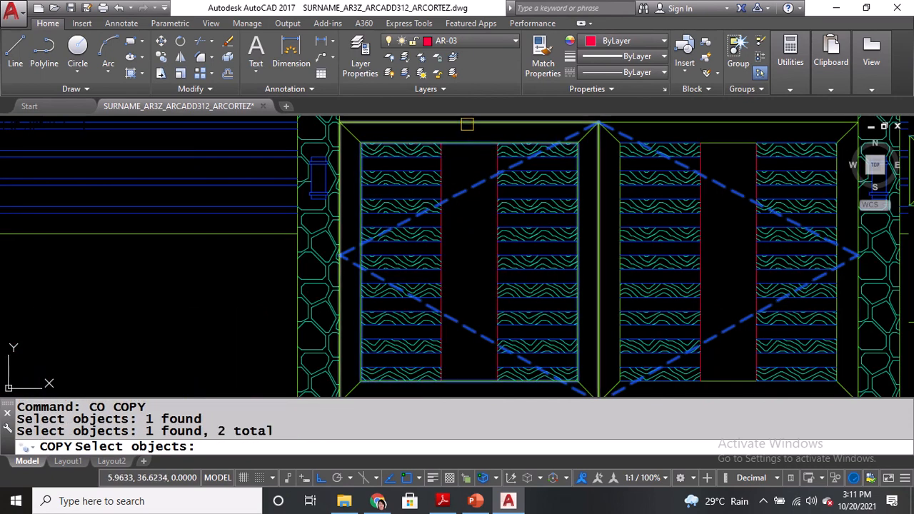
click(467, 125)
click(345, 137)
middle_drag(379, 339, 387, 235)
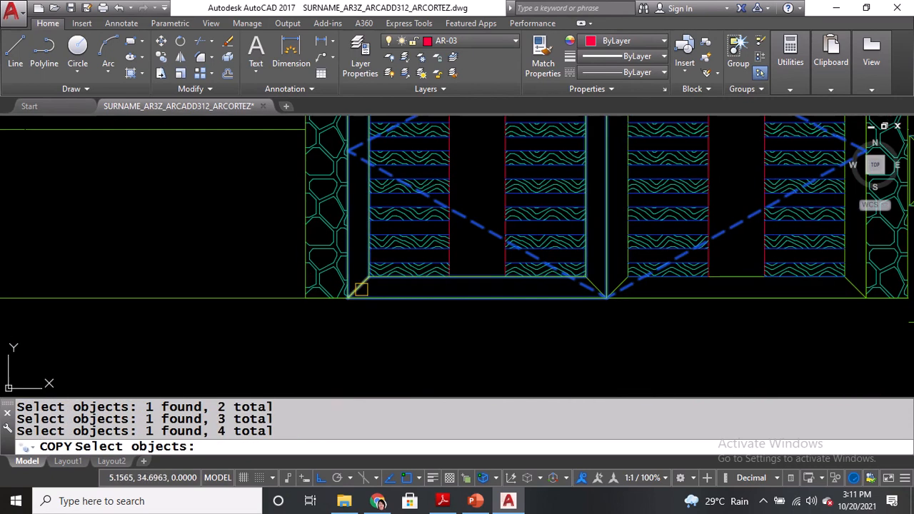
middle_drag(548, 302, 490, 366)
scroll(549, 371, up, 4)
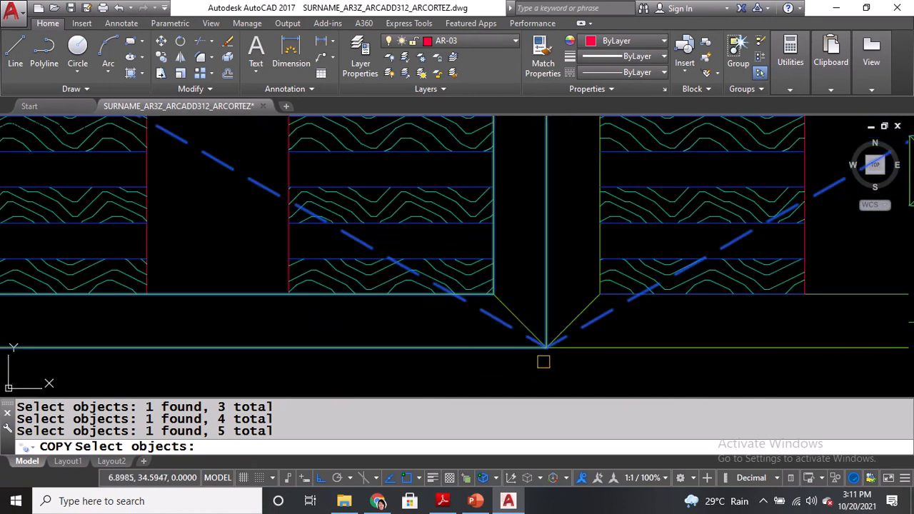
click(567, 314)
click(565, 328)
middle_drag(811, 303, 619, 323)
click(664, 315)
scroll(664, 315, down, 3)
click(607, 327)
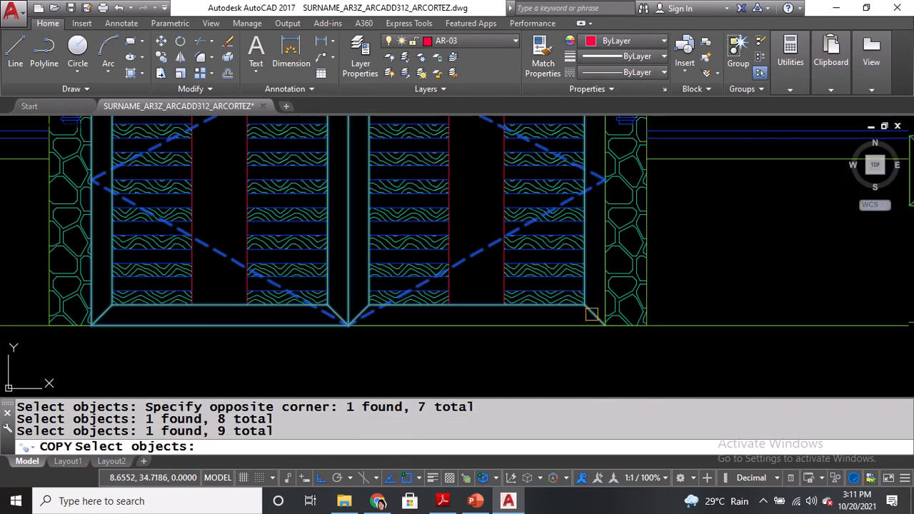
click(572, 328)
mouse_move(526, 170)
middle_down()
mouse_move(526, 378)
mouse_move(527, 364)
middle_up()
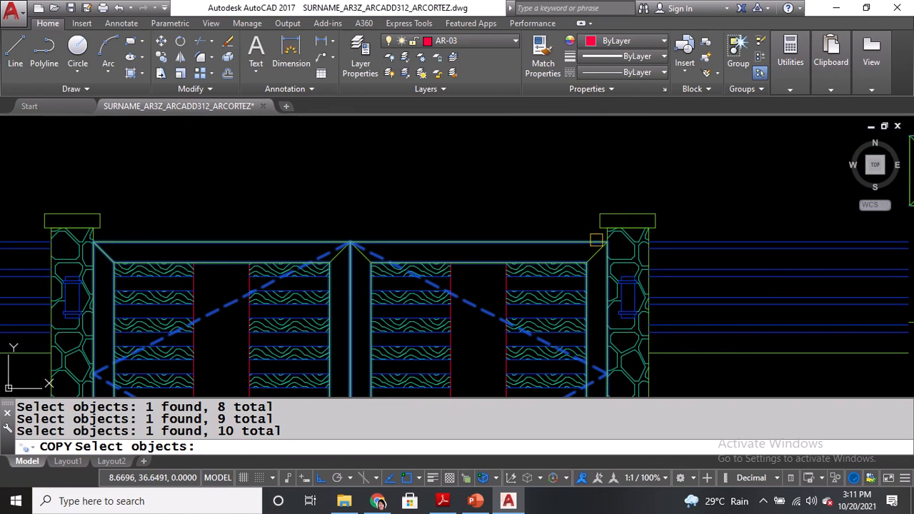
scroll(333, 255, up, 3)
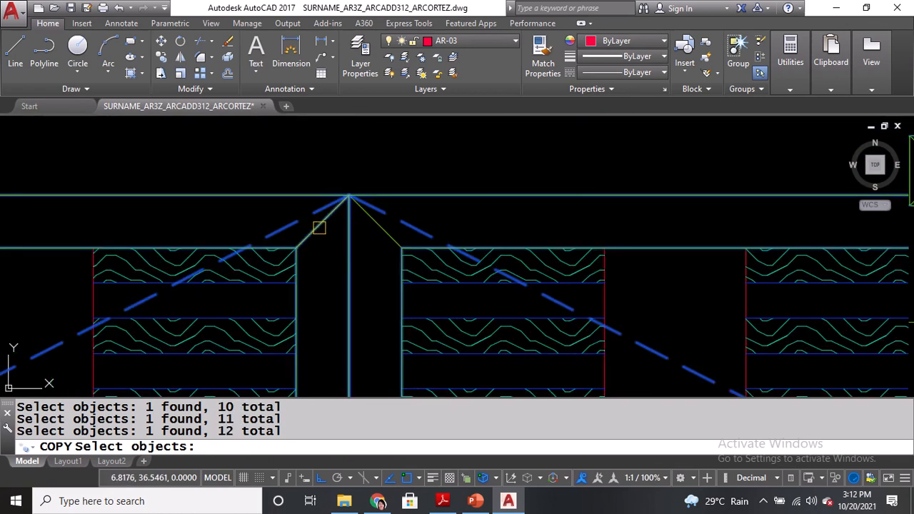
scroll(426, 217, down, 3)
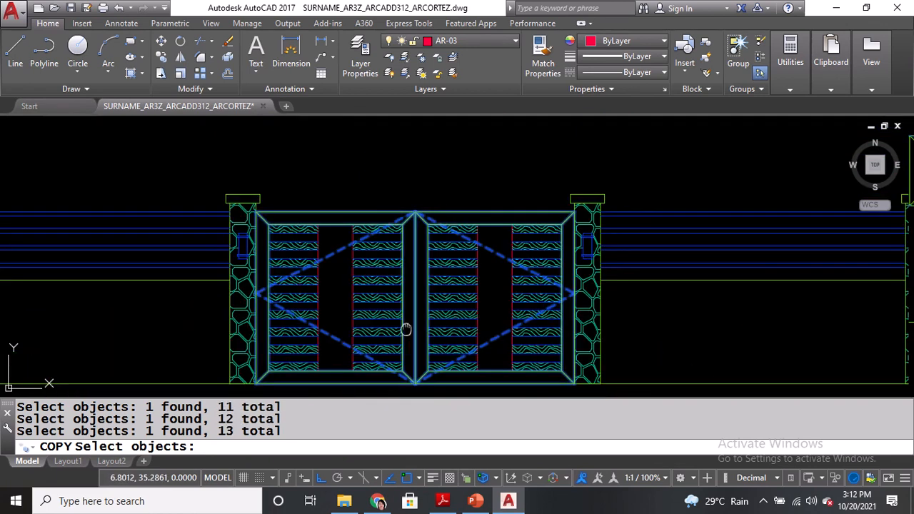
middle_drag(405, 329, 450, 272)
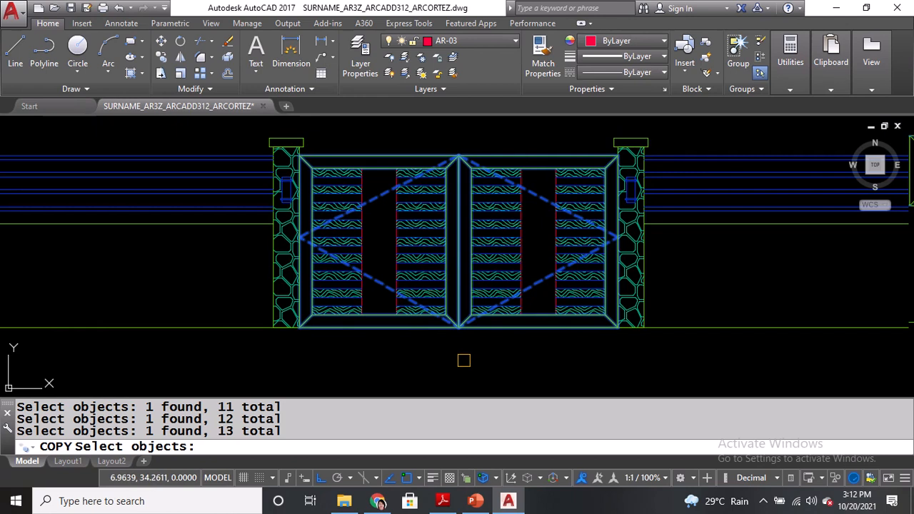
scroll(463, 360, down, 2)
middle_drag(472, 216, 490, 385)
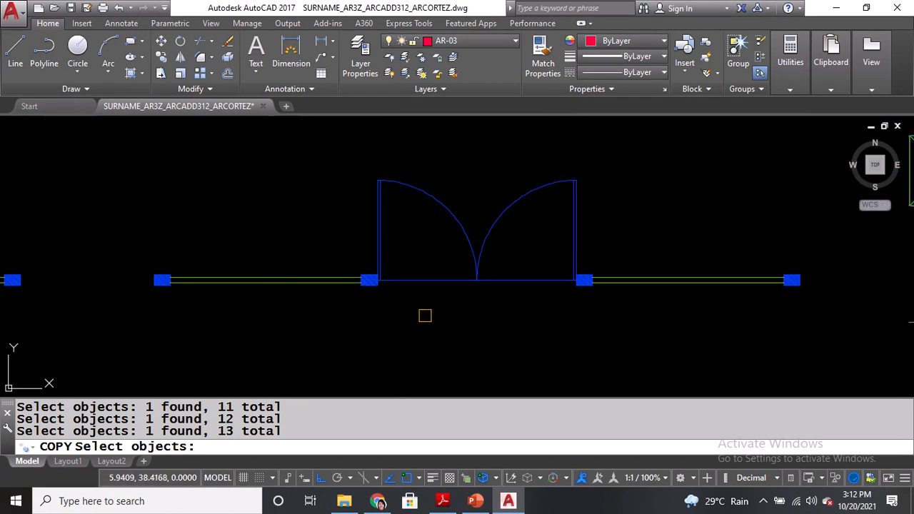
middle_drag(592, 349, 572, 180)
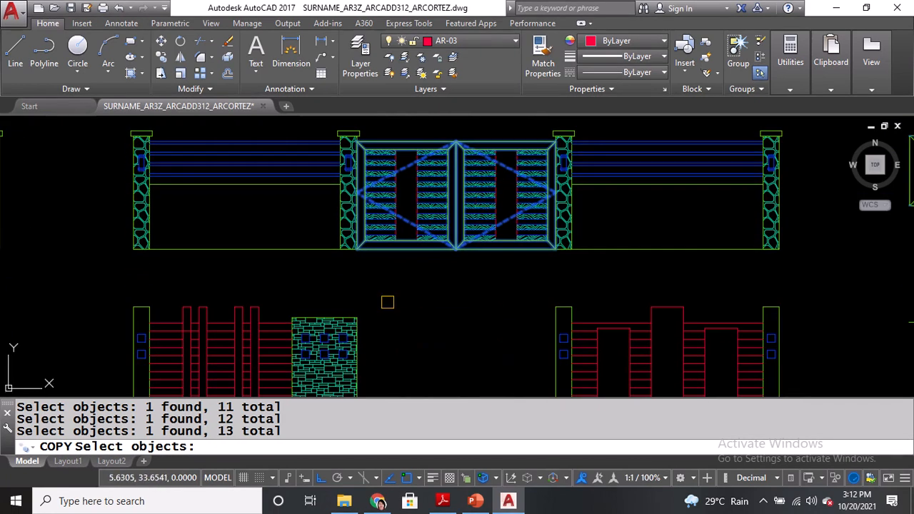
key(Return)
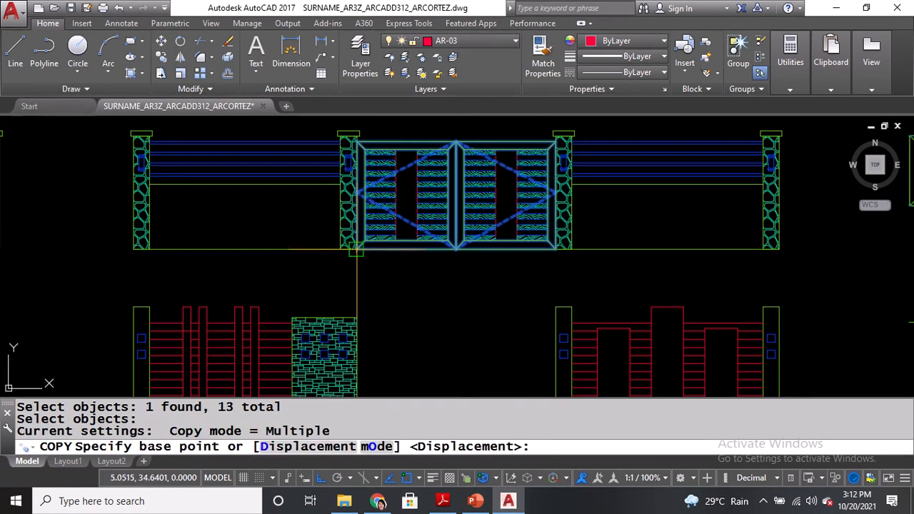
click(356, 250)
middle_drag(363, 309, 363, 179)
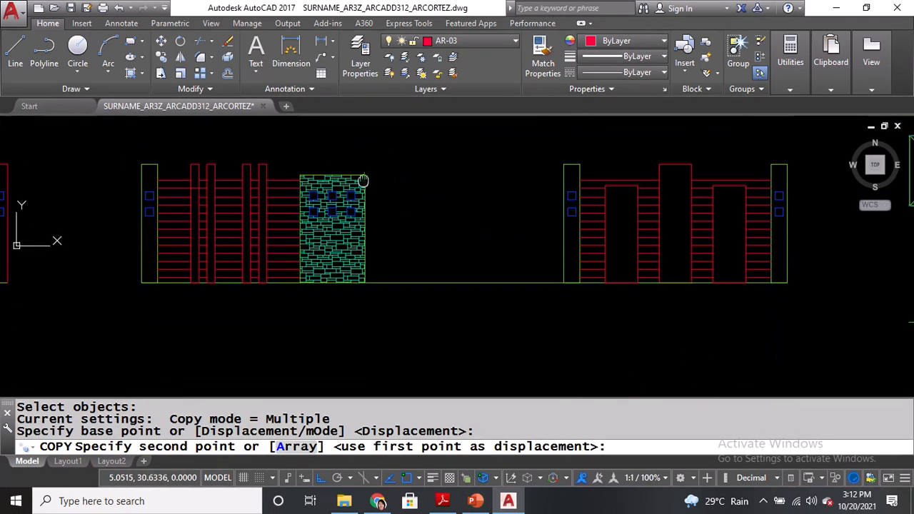
click(365, 278)
key(Return)
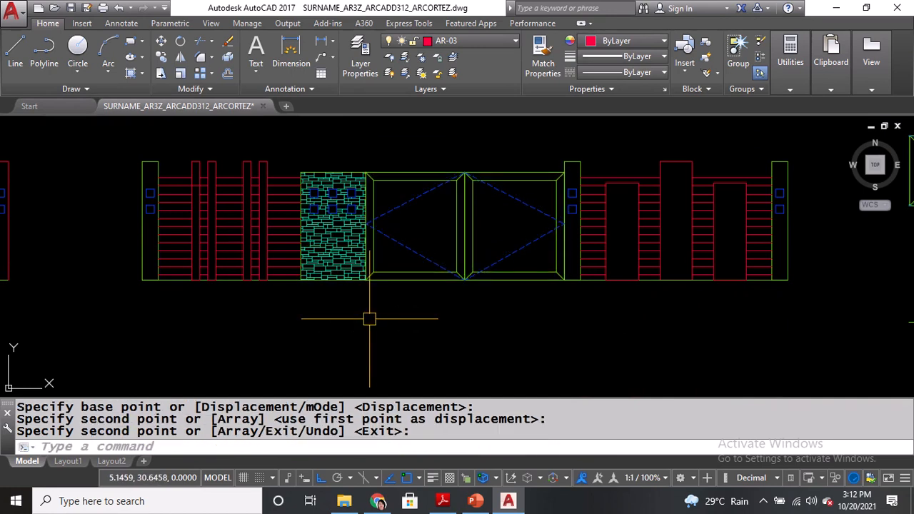
middle_drag(403, 238, 652, 260)
key(ctrl+s)
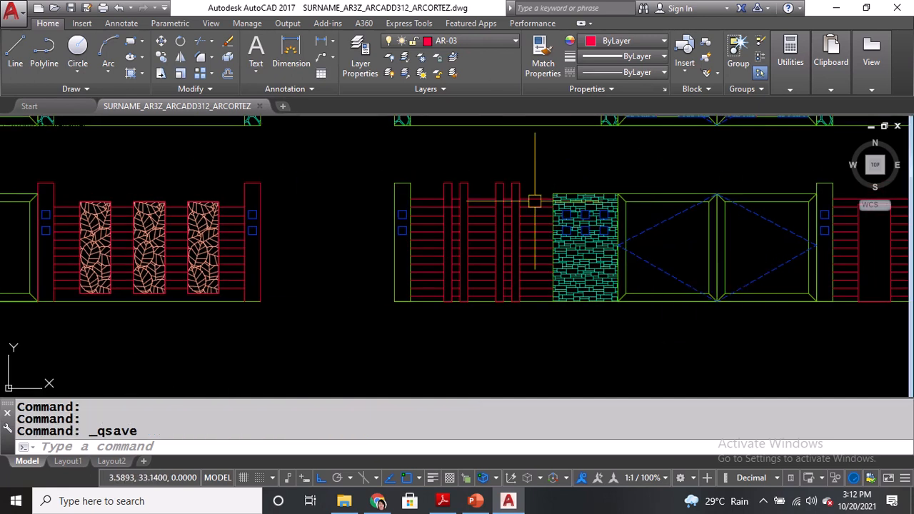
Draw a vertical line about 0.66 long on layer AR-01 in the empty space below the three red rectangles.
click(502, 41)
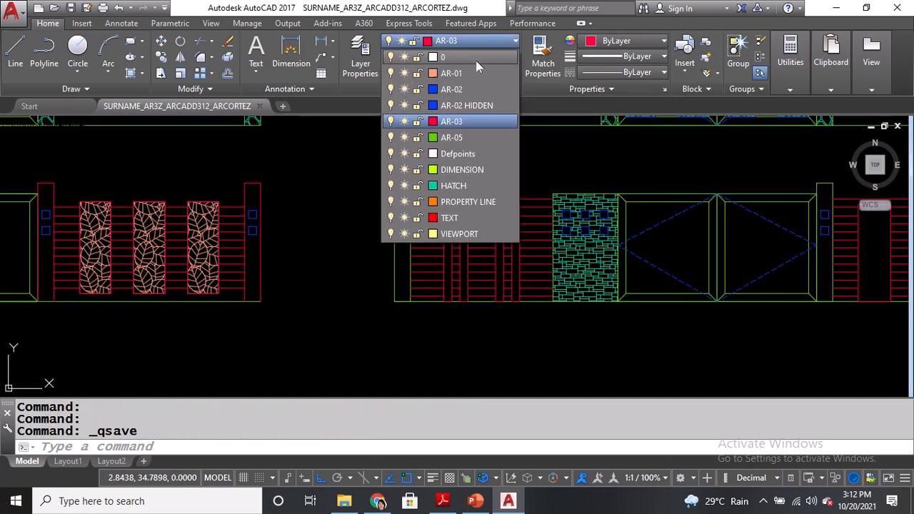
click(464, 73)
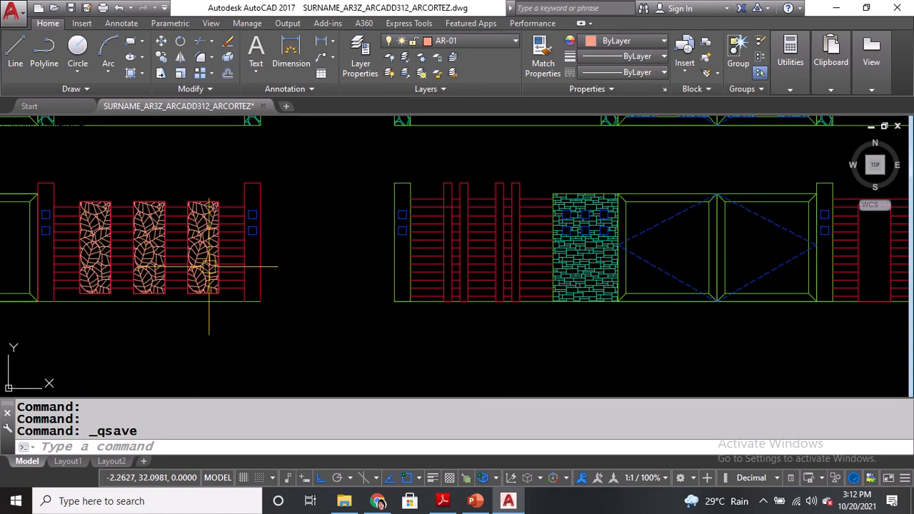
scroll(189, 267, up, 5)
scroll(199, 257, down, 6)
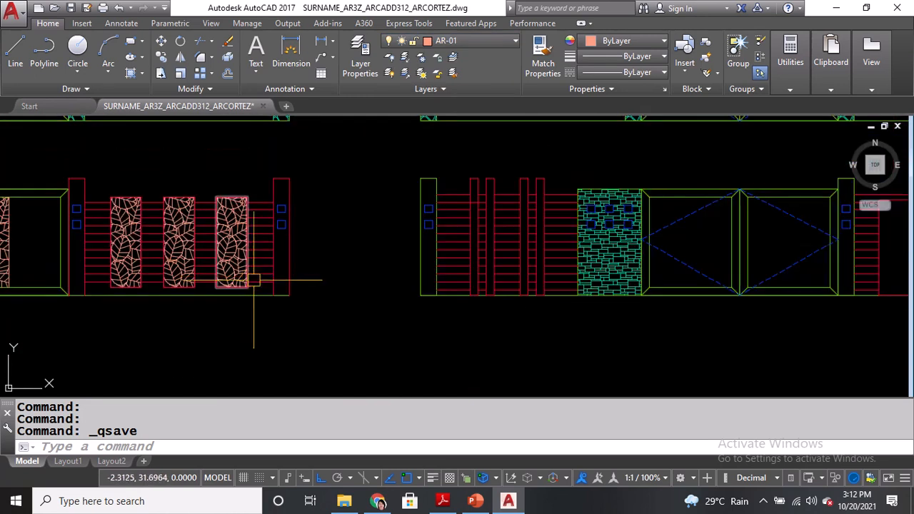
middle_drag(640, 300, 510, 248)
scroll(806, 255, up, 2)
scroll(571, 291, up, 2)
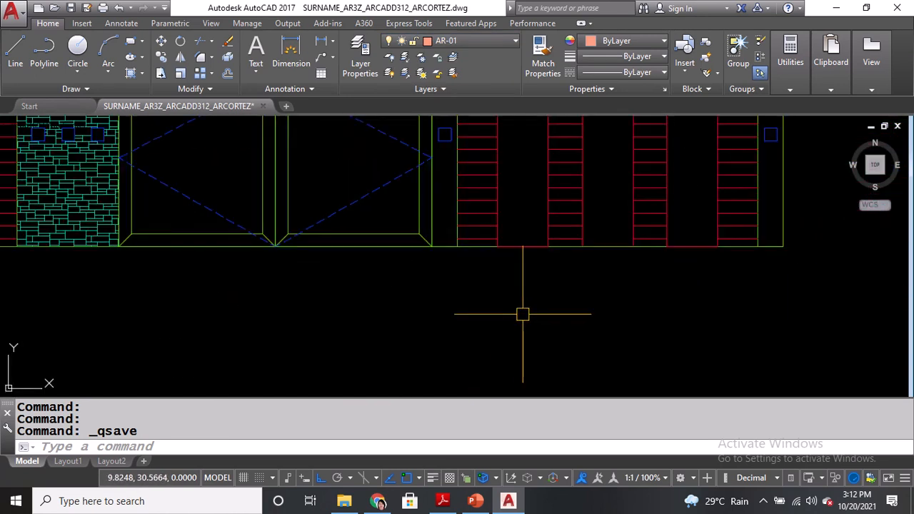
scroll(524, 311, up, 1)
middle_drag(518, 286, 516, 305)
text(L)
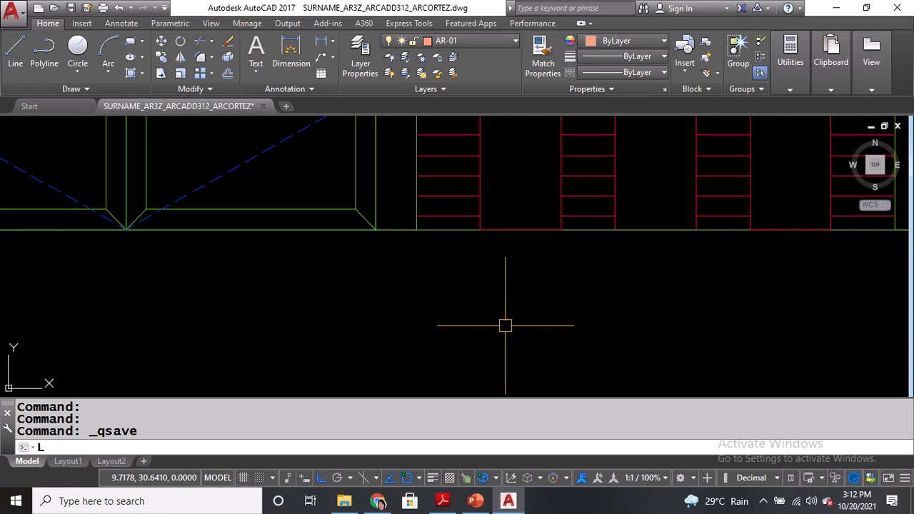
key(Return)
click(511, 299)
middle_drag(502, 370, 504, 316)
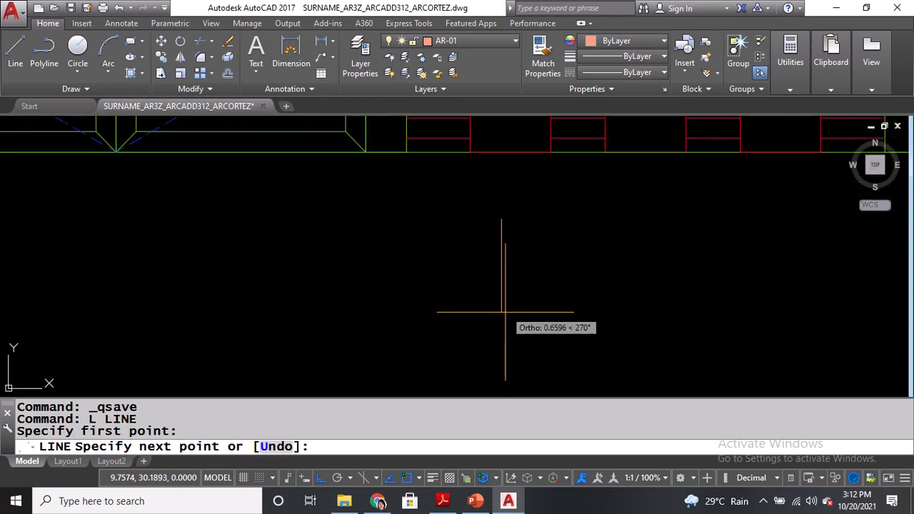
click(502, 311)
key(Return)
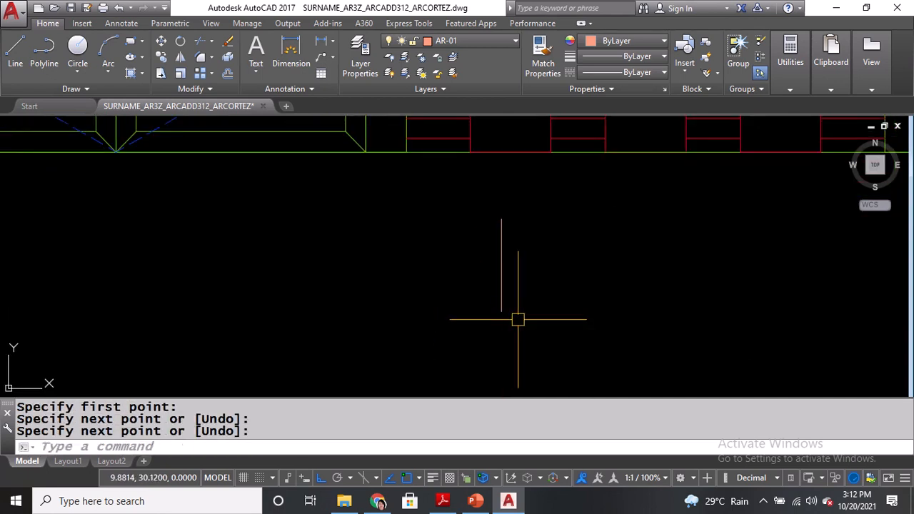
Draw two three-point arcs between the line's endpoints, one bulging to each side, to form a leaf outline.
text(A)
key(Return)
click(501, 219)
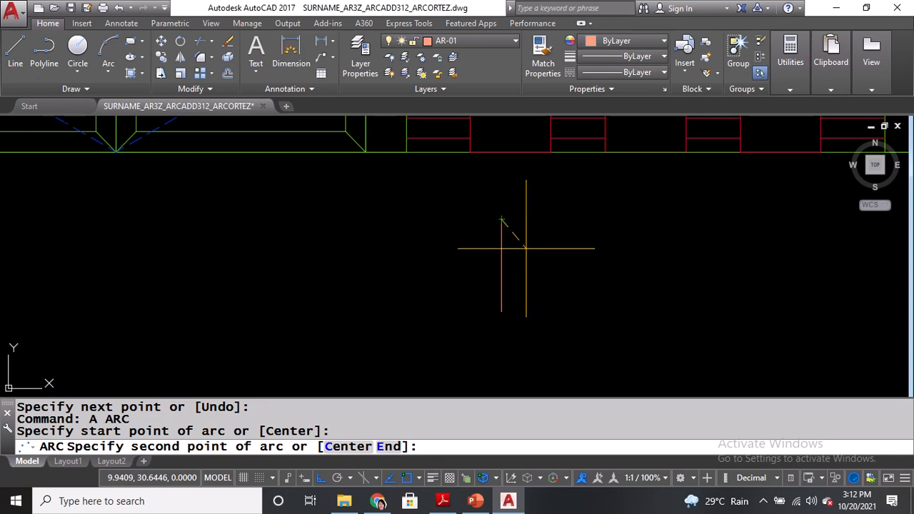
click(527, 264)
click(501, 311)
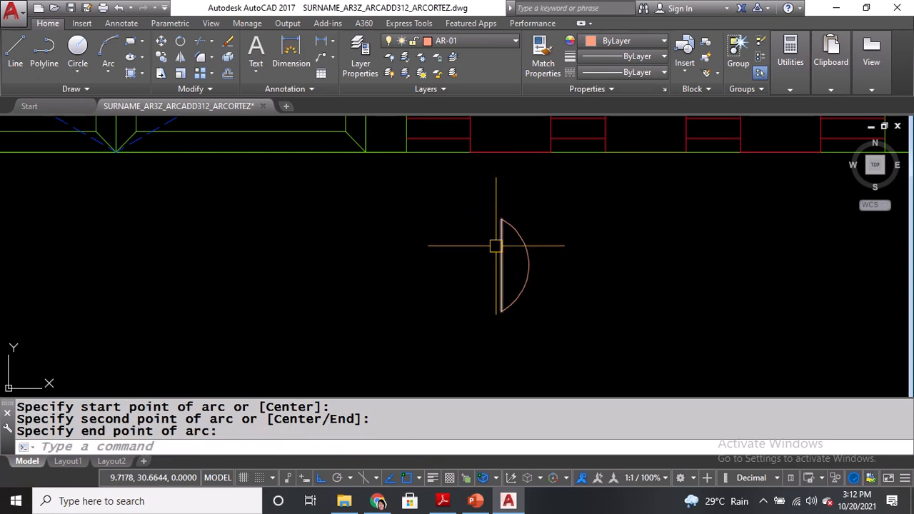
text(A)
key(Return)
click(501, 219)
click(475, 265)
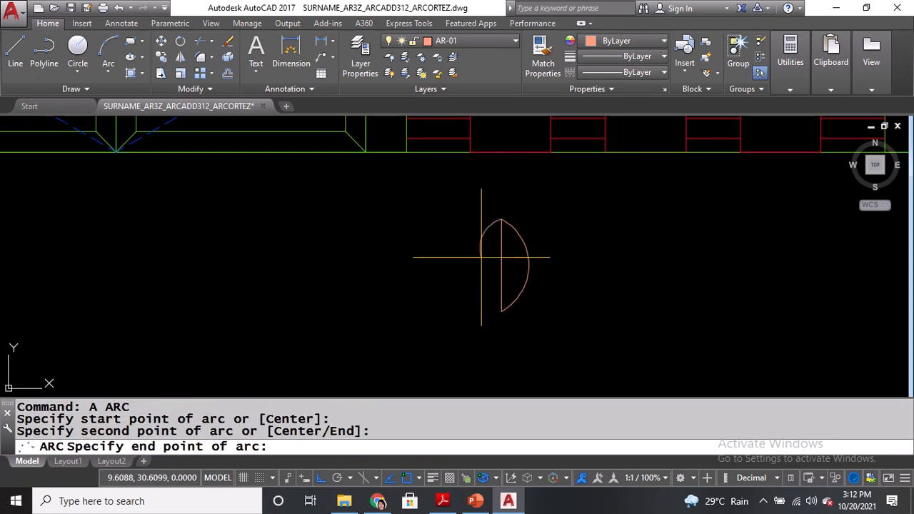
click(501, 311)
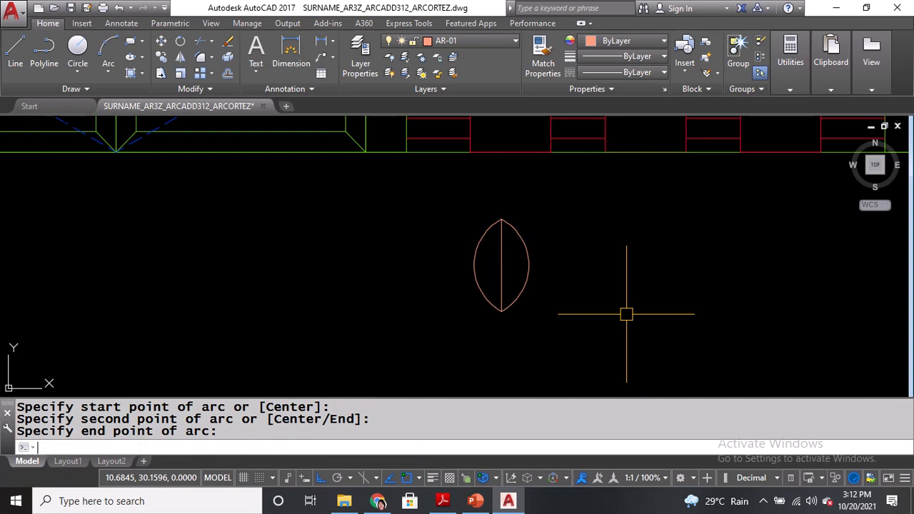
Turn Ortho off and draw a slanted vein from the midpoint of the leaf's centre line up and left past the left arc.
text(L)
key(Return)
scroll(503, 223, up, 2)
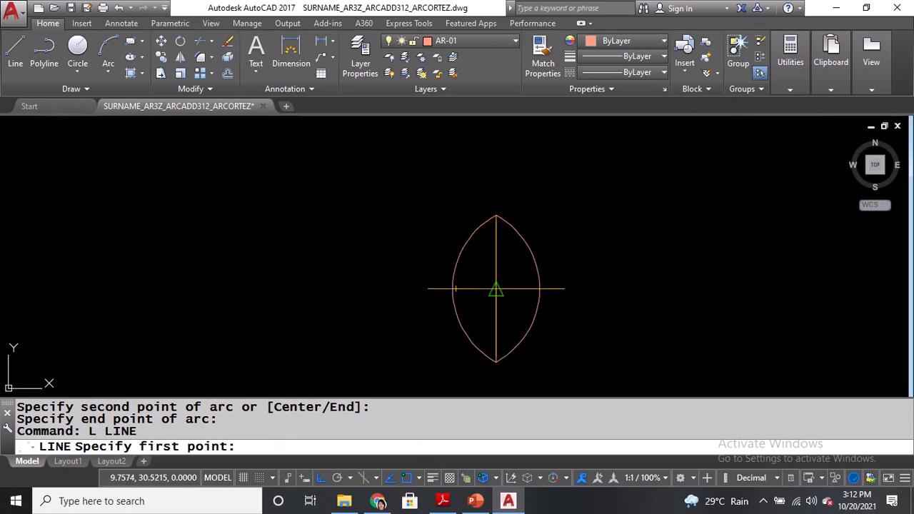
click(496, 289)
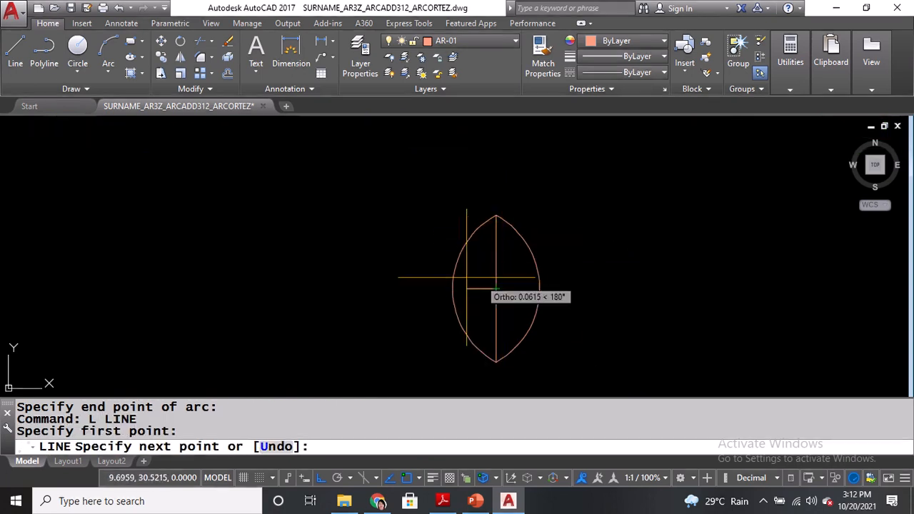
click(320, 481)
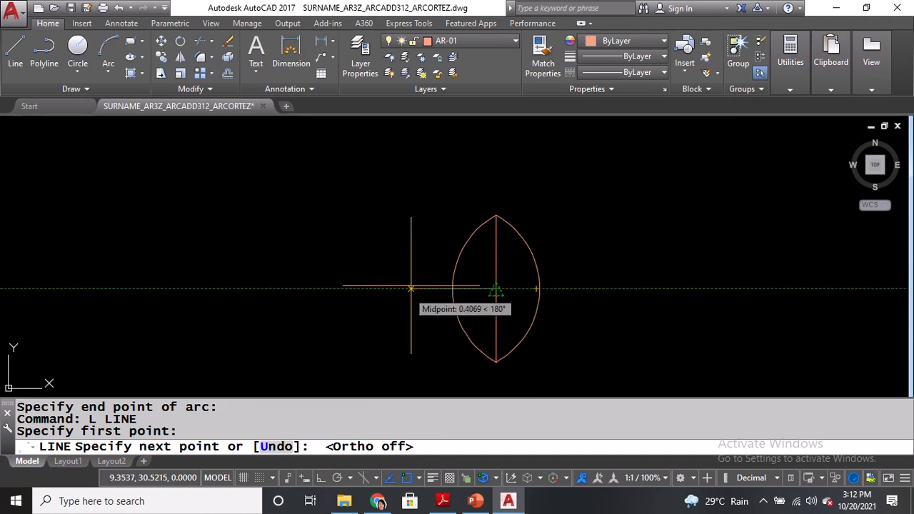
click(432, 257)
key(Return)
Draw a slanted vein in the leaf's upper part, from just right of the centre line up and left past the left arc.
scroll(466, 258, up, 4)
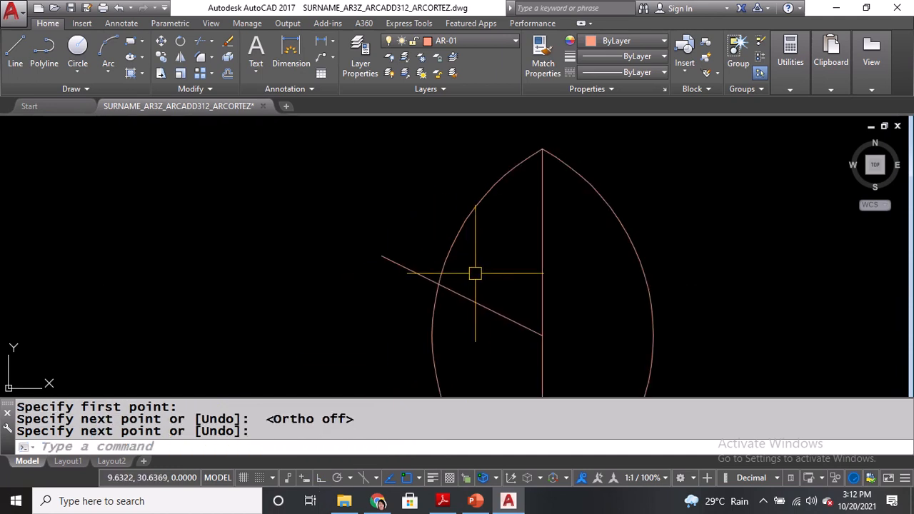
text(l)
key(Return)
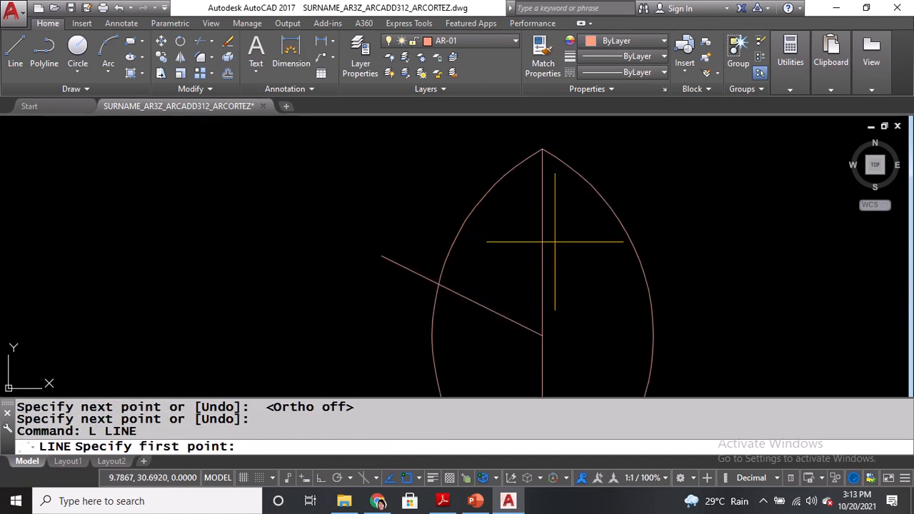
click(554, 241)
click(470, 177)
key(Return)
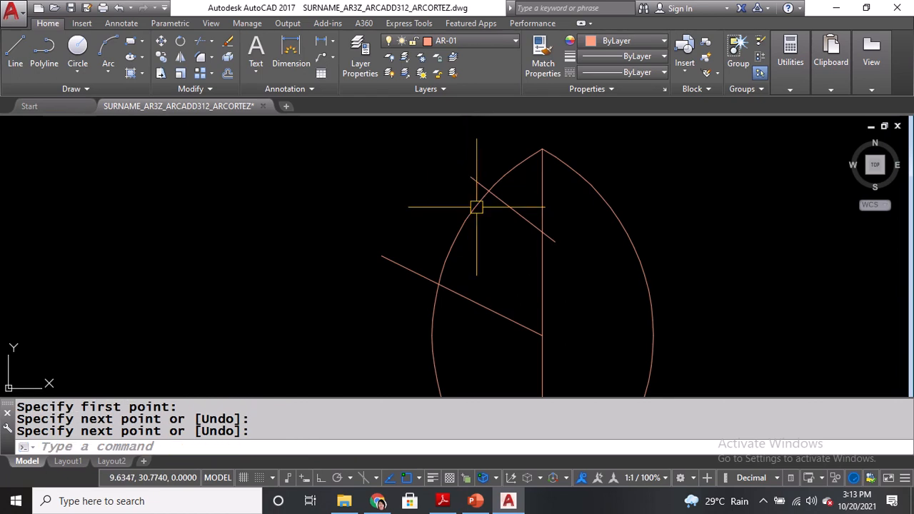
Draw two veins in the leaf's lower left half, from just right of the centre line out past the left arc, the lowest sloping slightly down.
middle_drag(487, 312, 514, 182)
key(Return)
click(578, 271)
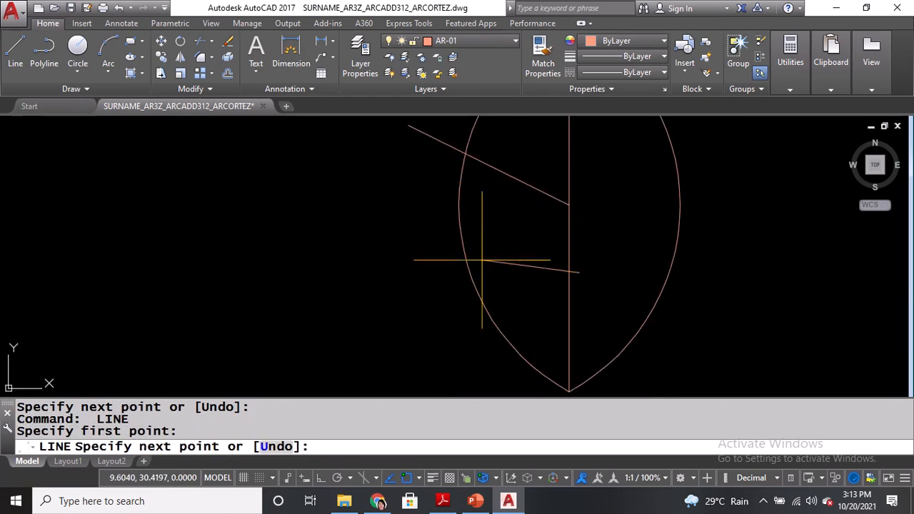
click(433, 245)
key(Return)
key(Return)
click(579, 336)
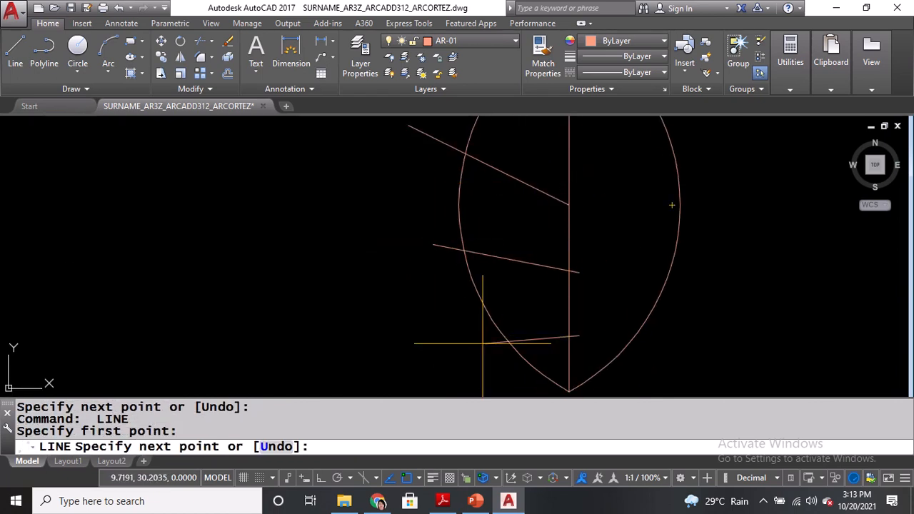
click(451, 353)
key(Return)
Draw two branches from the upper left vein's midpoint, one straight up to the arc and one down and left past it.
middle_drag(524, 232, 502, 341)
middle_drag(521, 207, 520, 249)
key(Return)
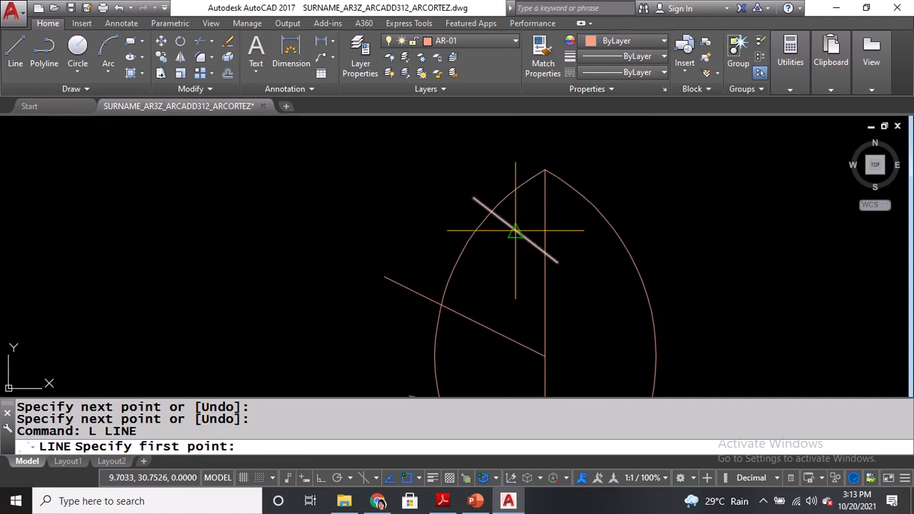
click(514, 230)
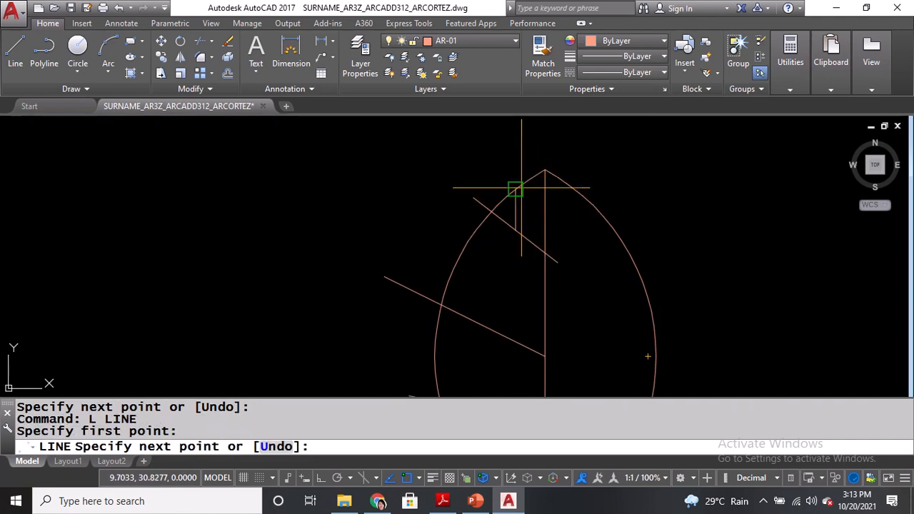
click(515, 190)
key(Return)
key(Return)
click(514, 230)
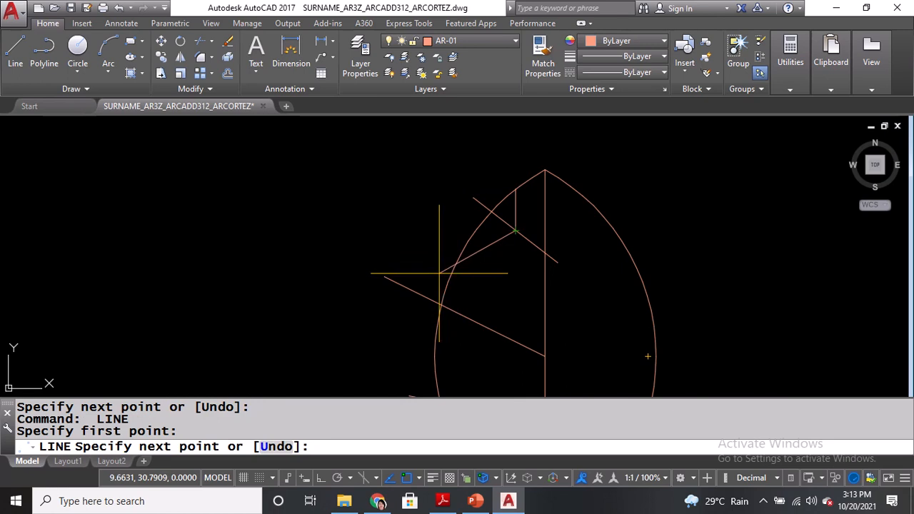
click(431, 267)
key(Return)
Draw two branches from the second left vein's midpoint, one up and left and one down and left, both past the left arc.
middle_drag(506, 312, 504, 227)
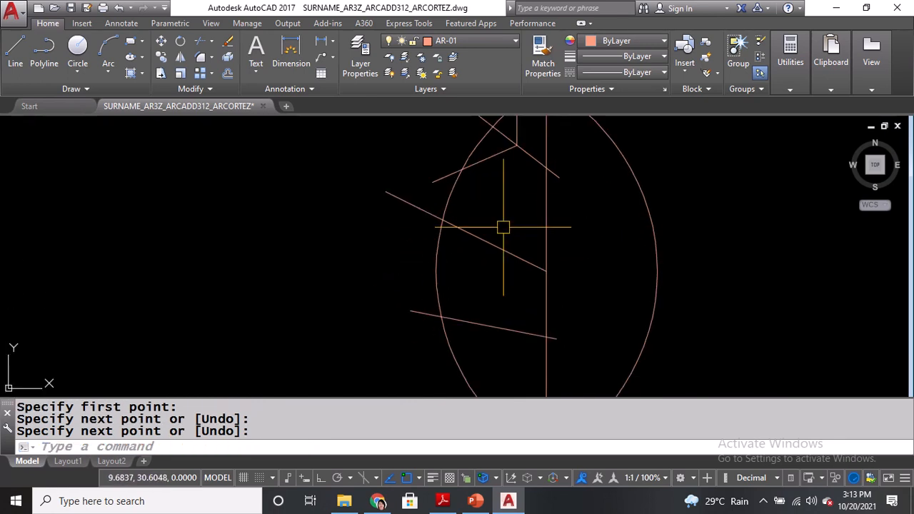
key(Return)
click(466, 220)
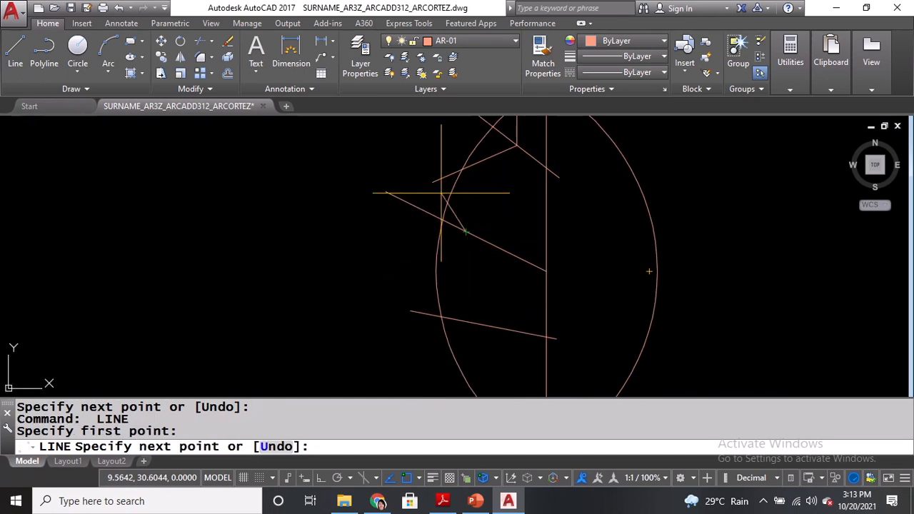
click(435, 193)
key(Return)
key(Return)
click(466, 231)
click(421, 267)
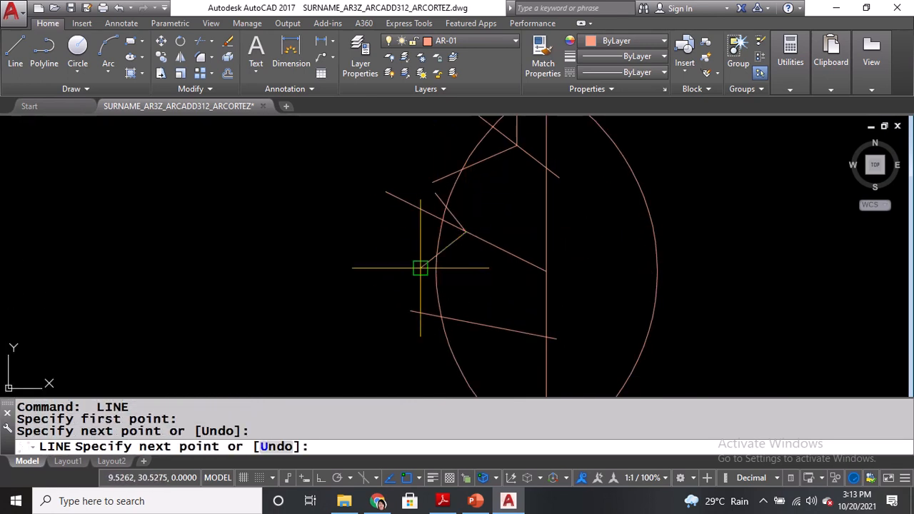
key(Return)
Fork the third left vein with two lines from its midpoint, one down and left and one up and left past the arc.
middle_drag(478, 348, 509, 209)
key(Return)
click(513, 186)
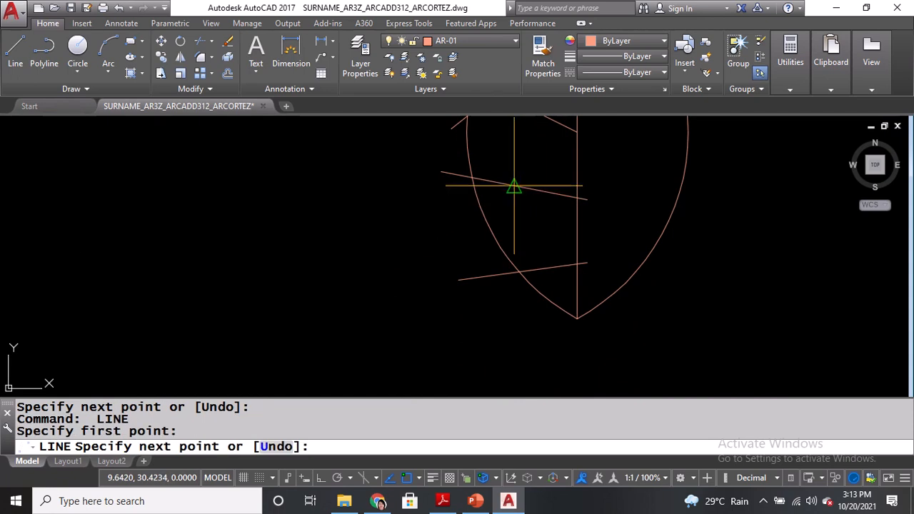
click(475, 222)
key(Return)
key(Return)
click(512, 186)
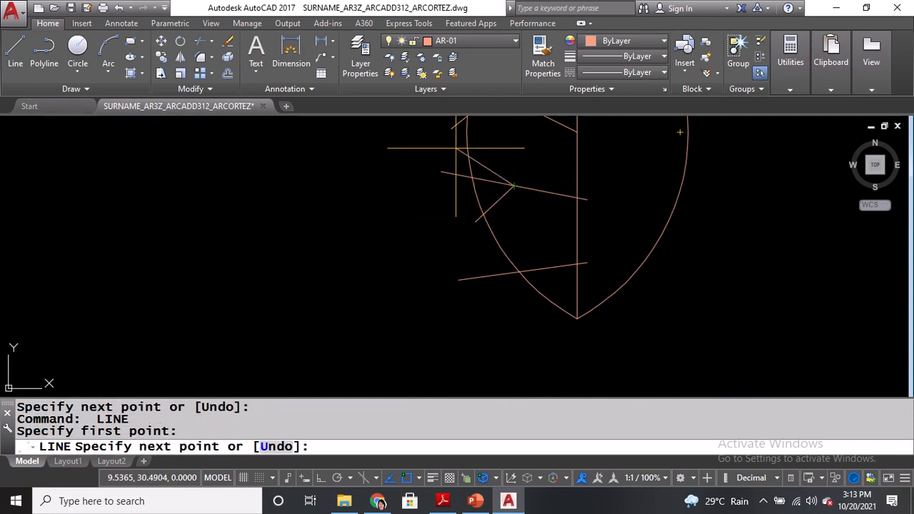
click(456, 149)
key(Return)
Trim all the vein and branch ends that stick out beyond the leaf's left arc.
middle_drag(446, 222, 460, 273)
text(tr)
key(Return)
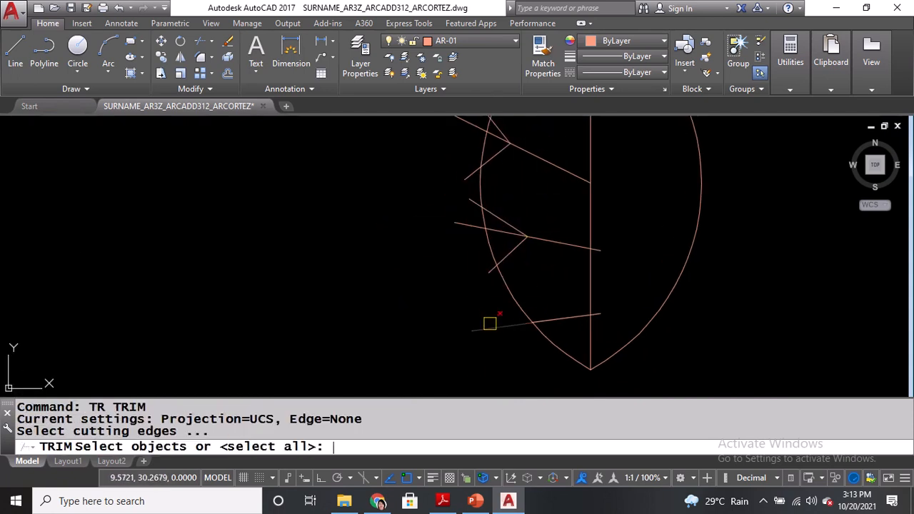
key(Return)
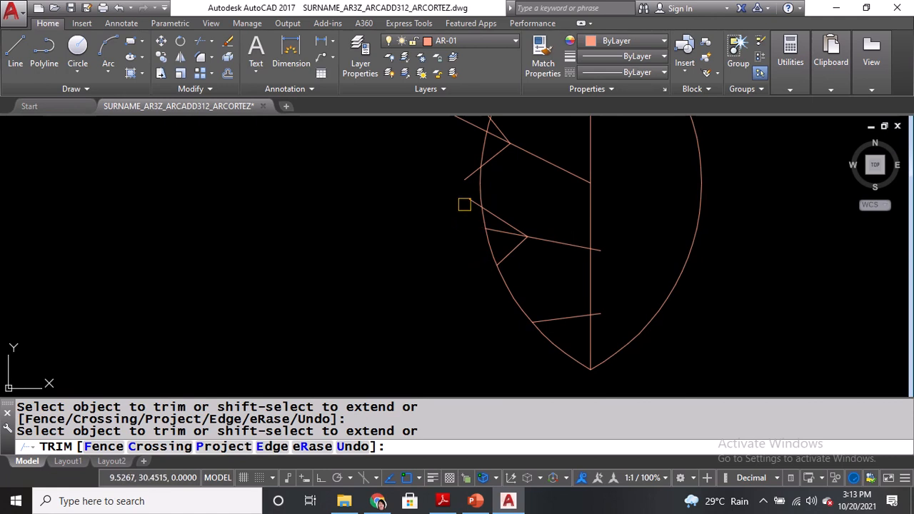
middle_drag(469, 194, 457, 270)
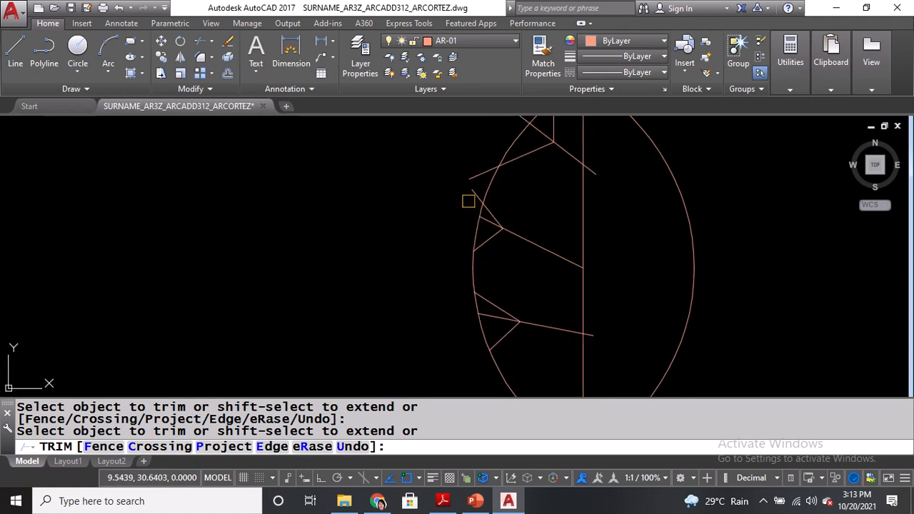
middle_drag(472, 185, 484, 215)
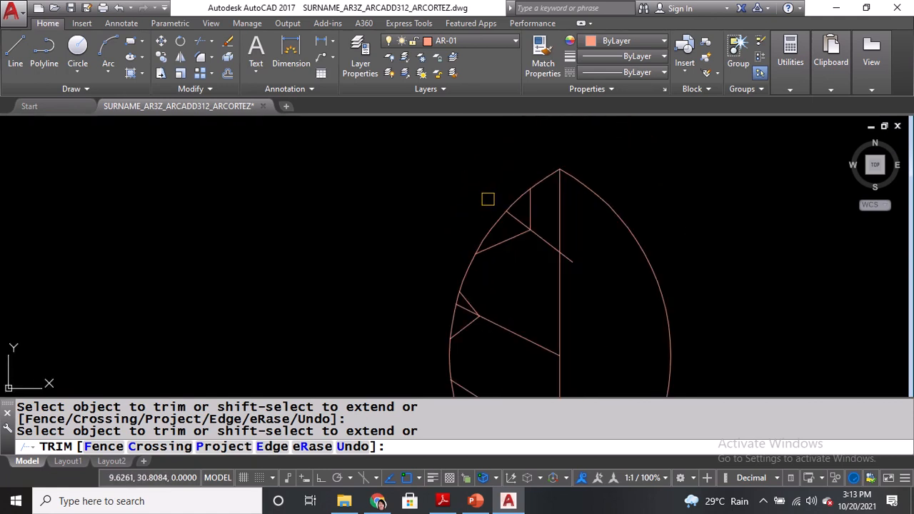
Trim the left veins' short ends that overshoot to the right of the leaf's centre line.
scroll(487, 198, down, 3)
key(Escape)
scroll(528, 206, up, 2)
text(tr)
key(Return)
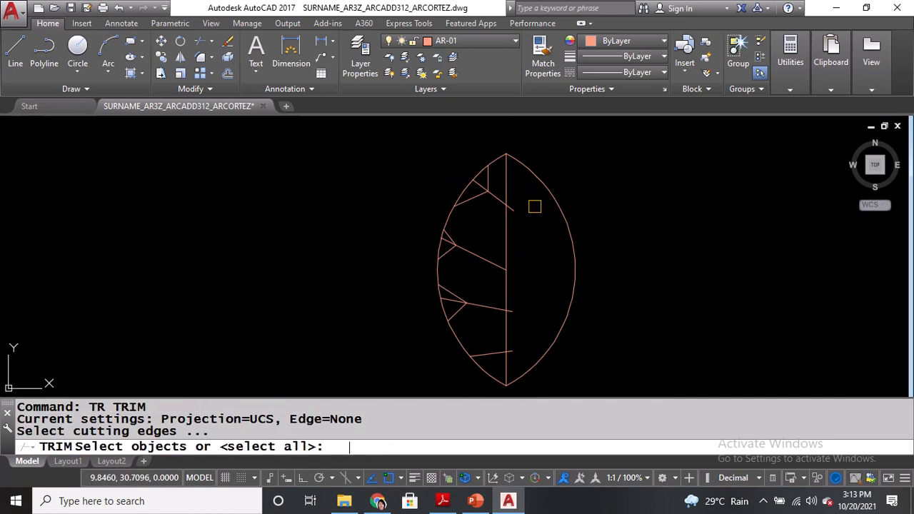
key(Return)
click(510, 209)
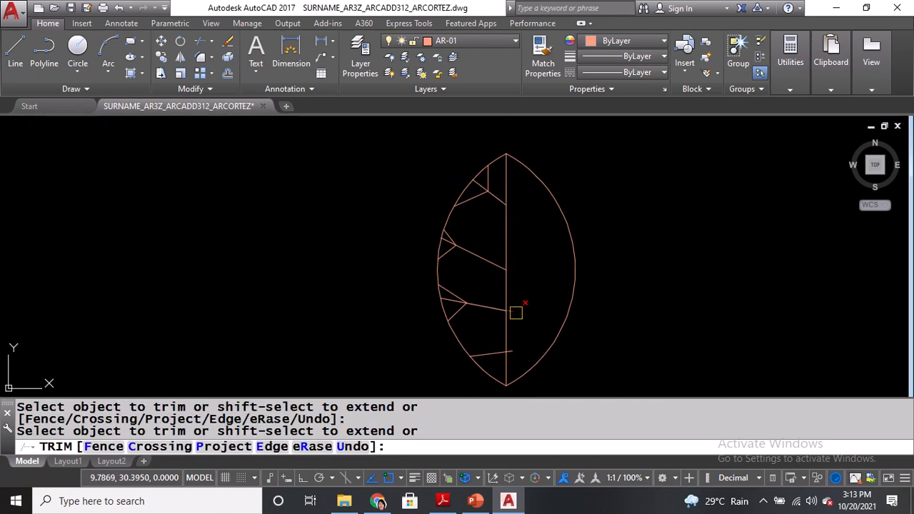
key(Escape)
Draw the upper right vein from just left of the centre line up and right past the right arc.
middle_drag(531, 294, 524, 329)
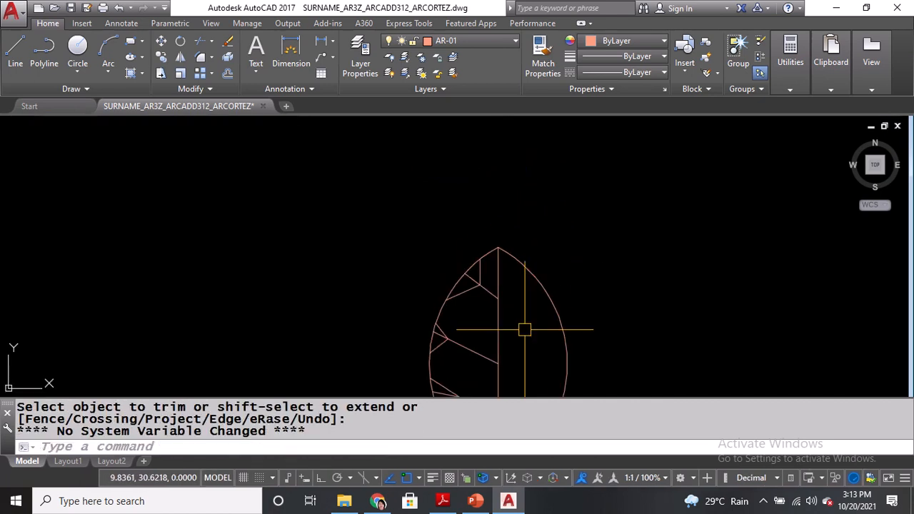
text(l)
key(Return)
scroll(492, 324, up, 2)
click(478, 323)
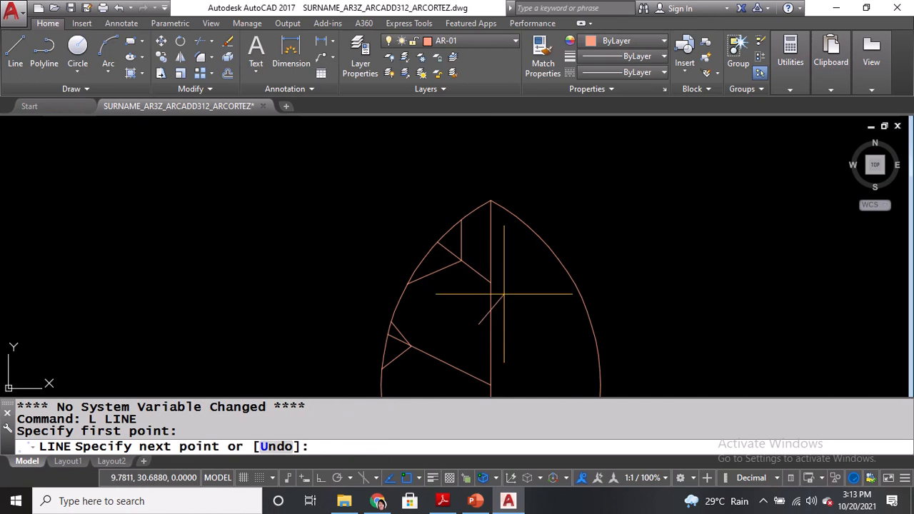
click(576, 243)
key(Return)
middle_drag(545, 332, 545, 253)
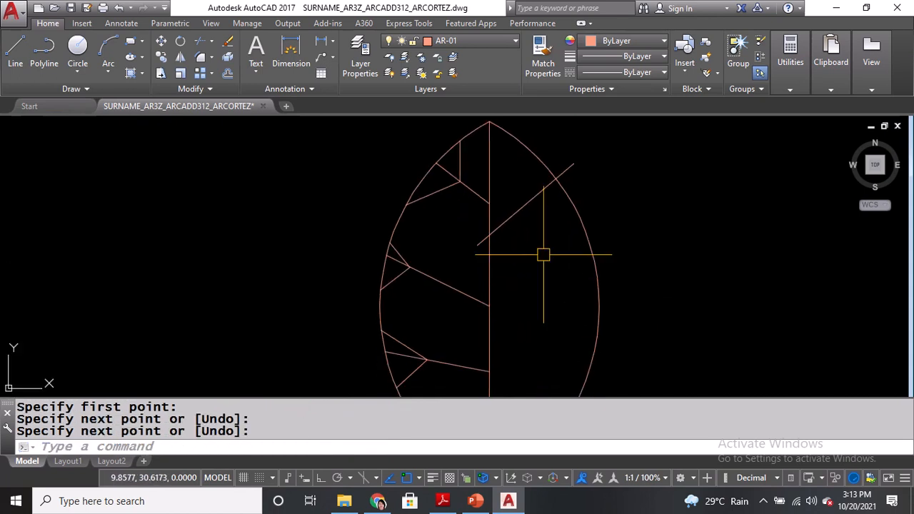
text(l)
key(Return)
click(482, 339)
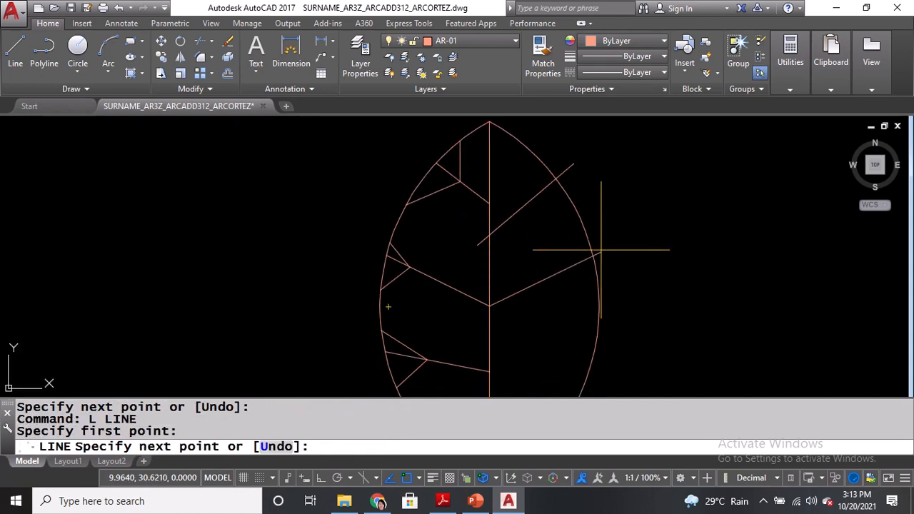
key(Escape)
Draw the second and third right veins below the first, from just left of the centre line up and right past the right arc.
text(l)
key(Return)
click(479, 329)
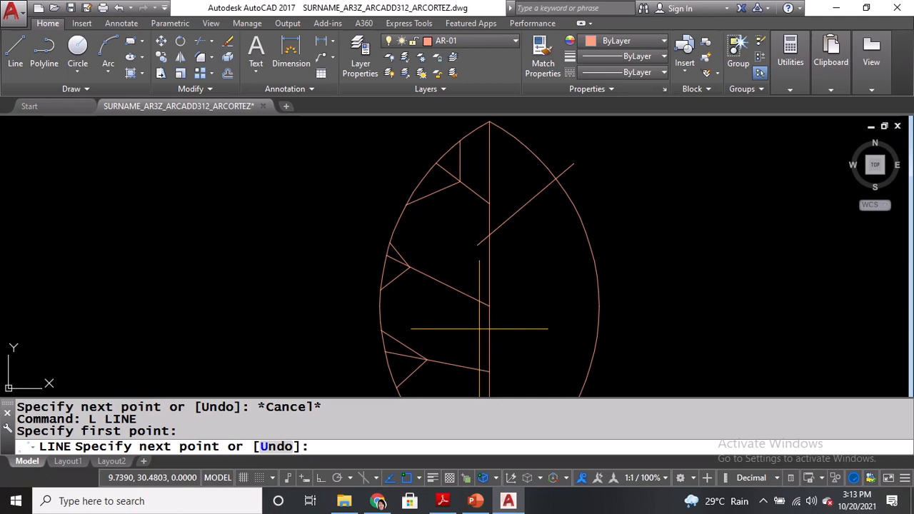
click(620, 257)
middle_drag(548, 327, 565, 213)
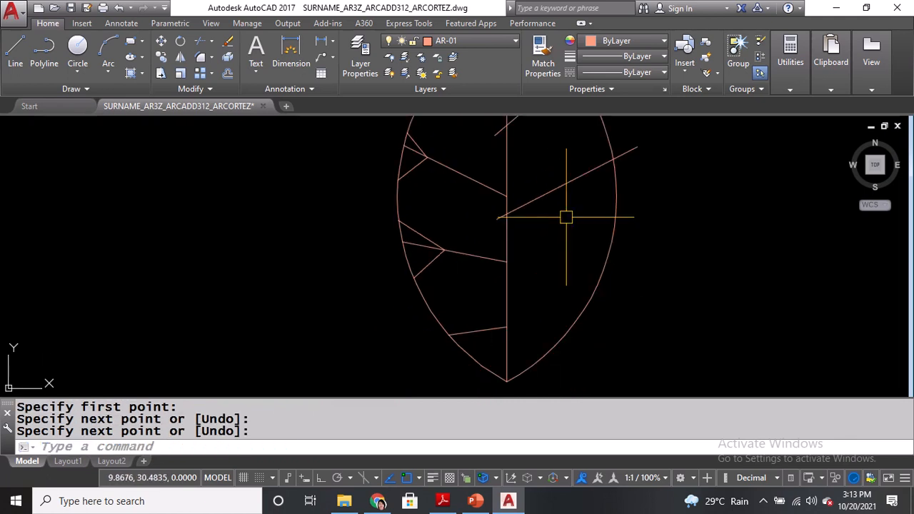
text(l)
key(Return)
click(498, 295)
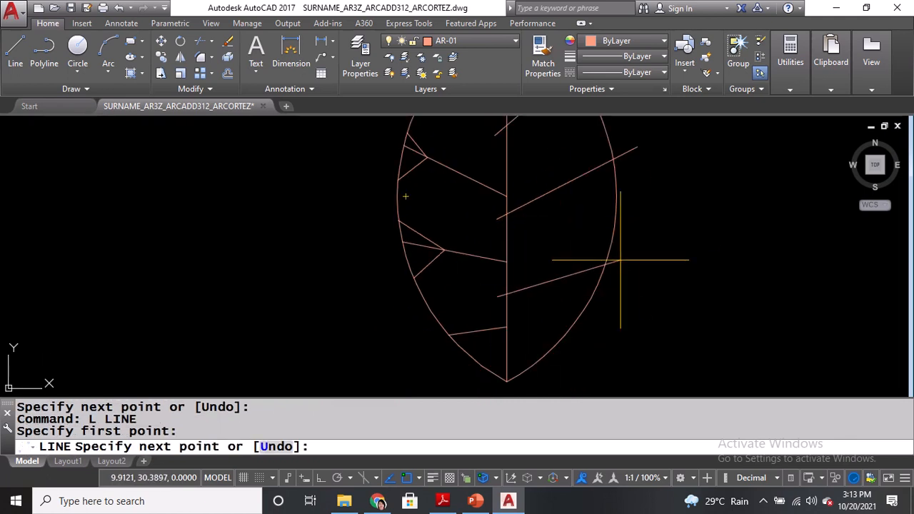
click(648, 243)
key(Return)
Draw the lowest right vein near the leaf's bottom tip, from just left of the centre line slightly upward past the right arc.
scroll(489, 357, up, 3)
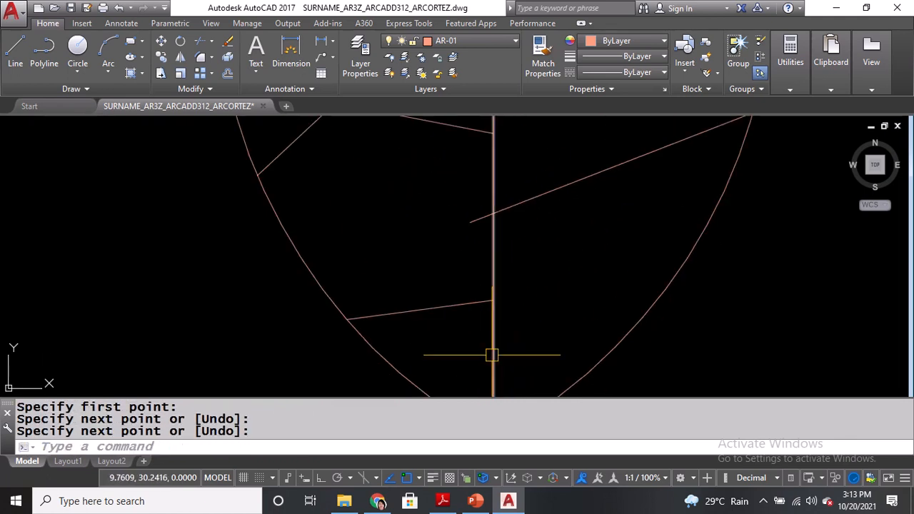
key(Return)
click(483, 366)
scroll(504, 358, down, 4)
click(634, 339)
key(Return)
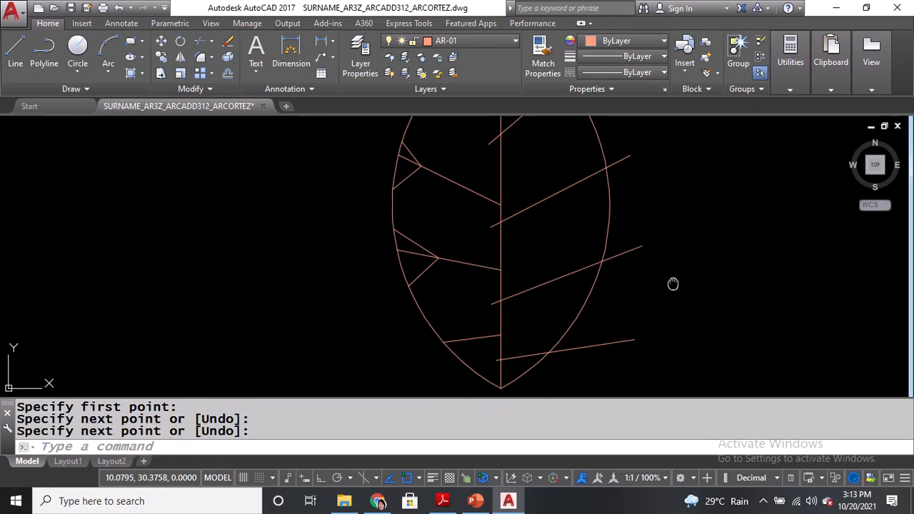
Draw two branches from the upper right vein's midpoint, one straight up and one down and right, both past the right arc.
middle_drag(673, 284, 667, 379)
middle_drag(566, 204, 550, 261)
text(l)
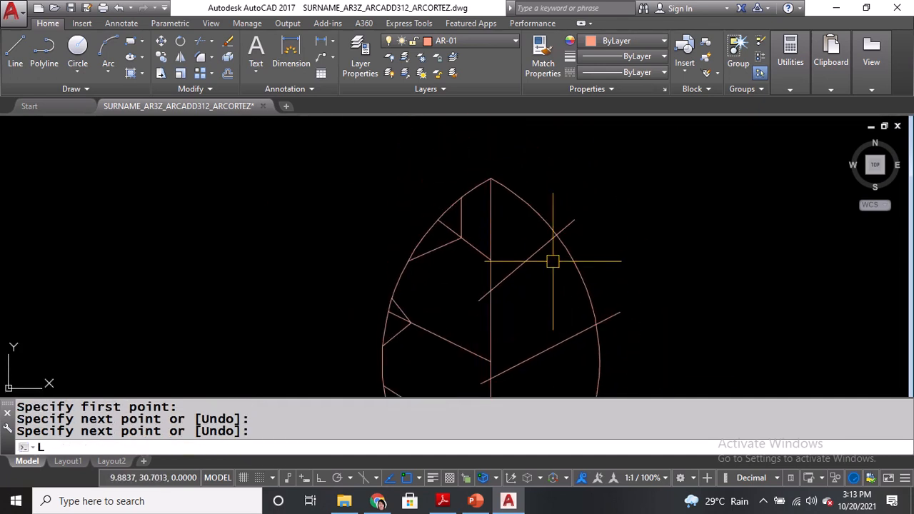
key(Return)
click(530, 261)
click(526, 172)
key(Return)
key(Return)
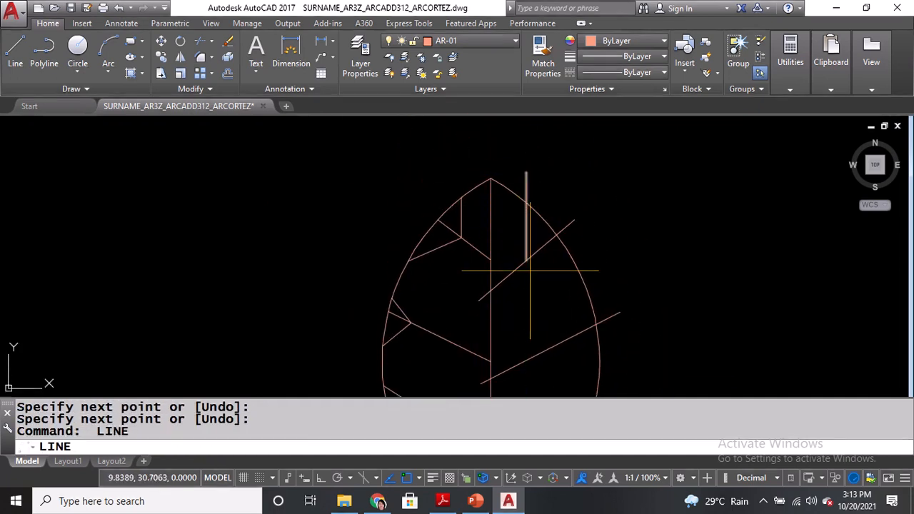
click(526, 261)
click(609, 284)
key(Return)
Draw two branches from the second right vein's midpoint, one up to the upper branch's outer end and one down and right past the arc.
middle_drag(607, 281, 626, 195)
key(Return)
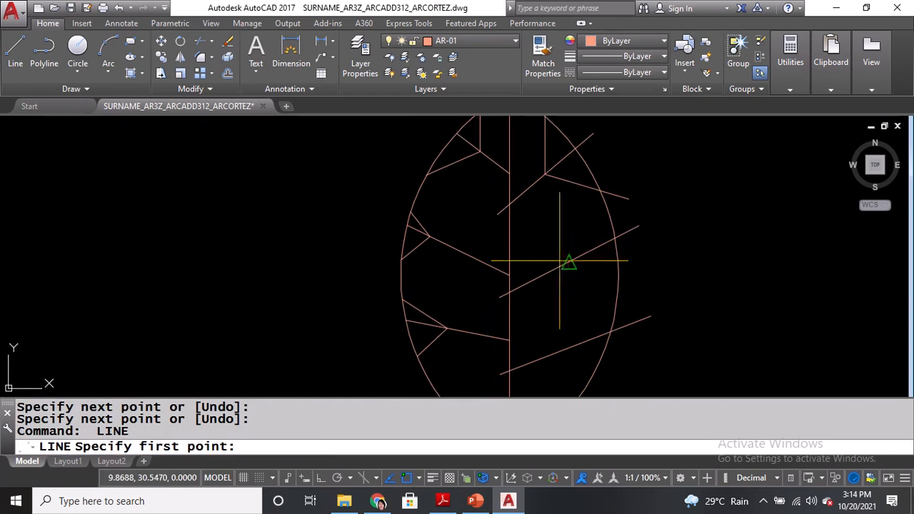
click(568, 264)
click(628, 200)
key(Return)
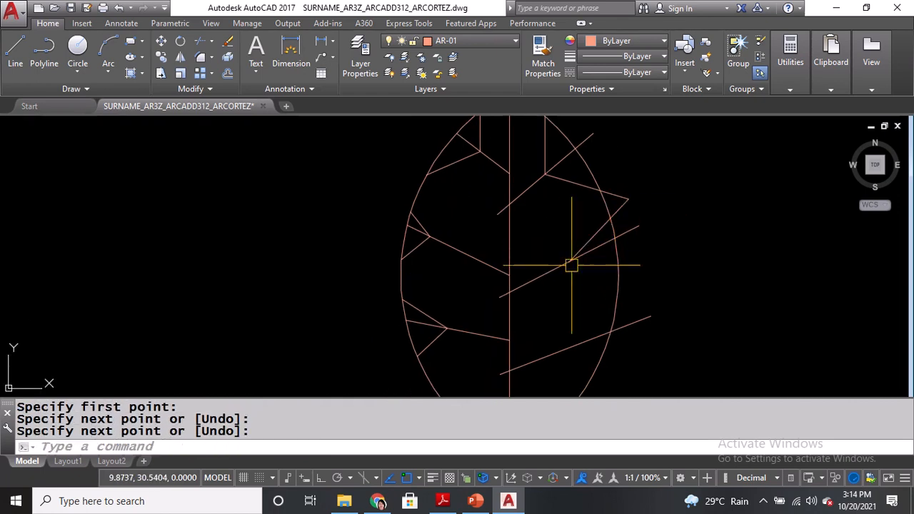
key(Return)
click(569, 262)
click(637, 284)
key(Return)
Fork the third right vein from its midpoint, with one line up to the outer end of the branch above and one down past the arc.
middle_drag(634, 311, 628, 212)
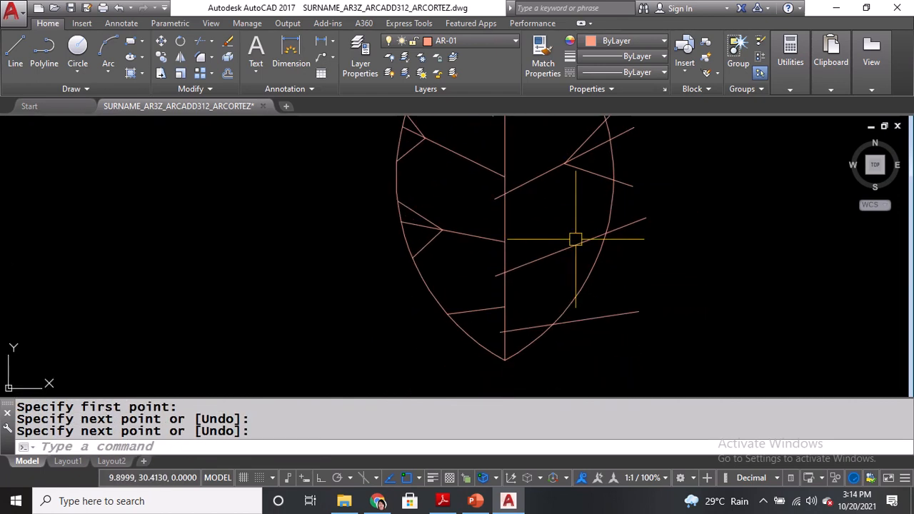
key(Return)
click(569, 247)
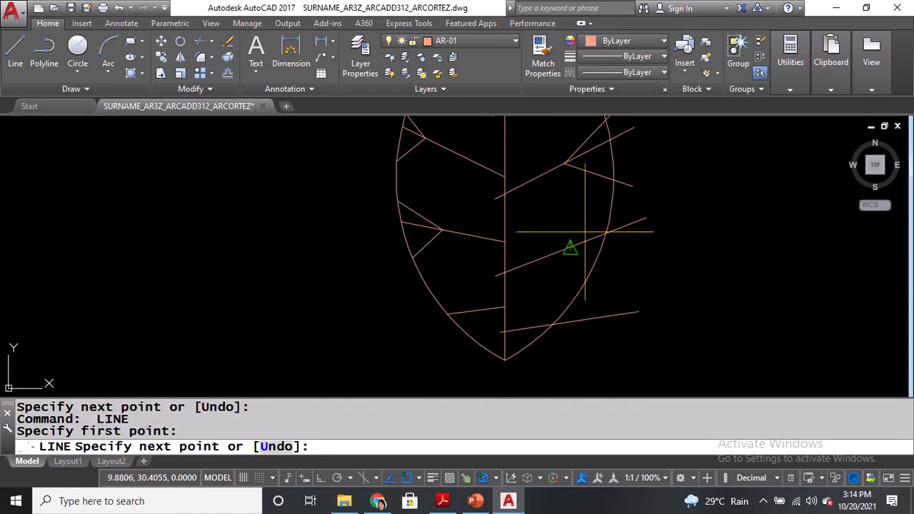
click(633, 187)
key(Return)
key(Return)
click(569, 246)
click(630, 267)
key(Return)
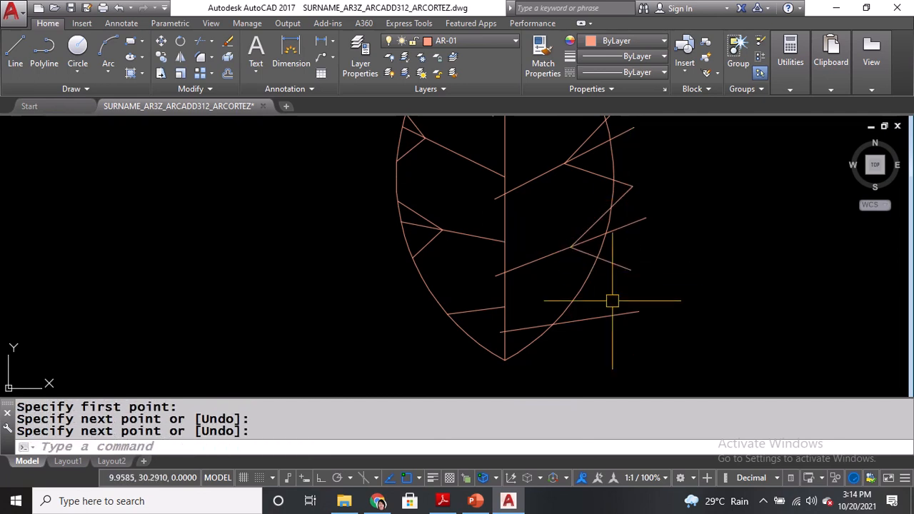
middle_drag(604, 308, 618, 217)
key(Return)
scroll(537, 241, up, 3)
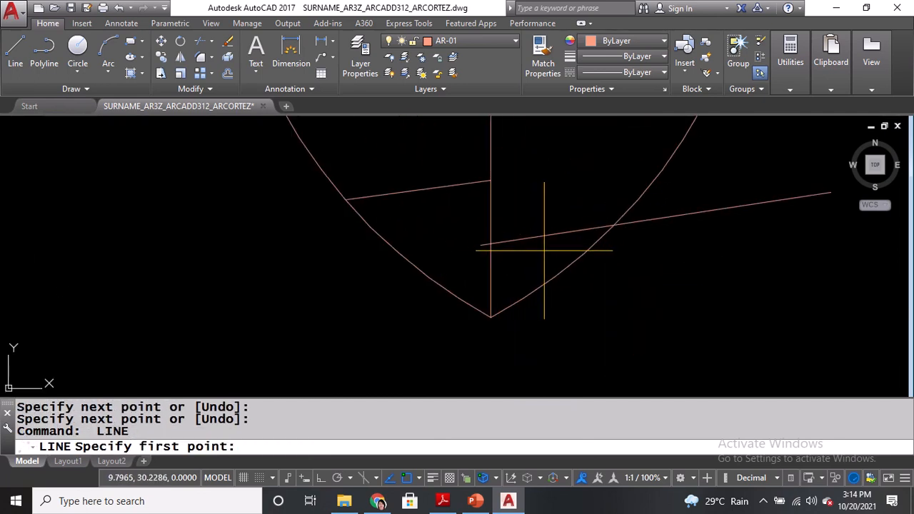
click(544, 250)
scroll(544, 249, down, 2)
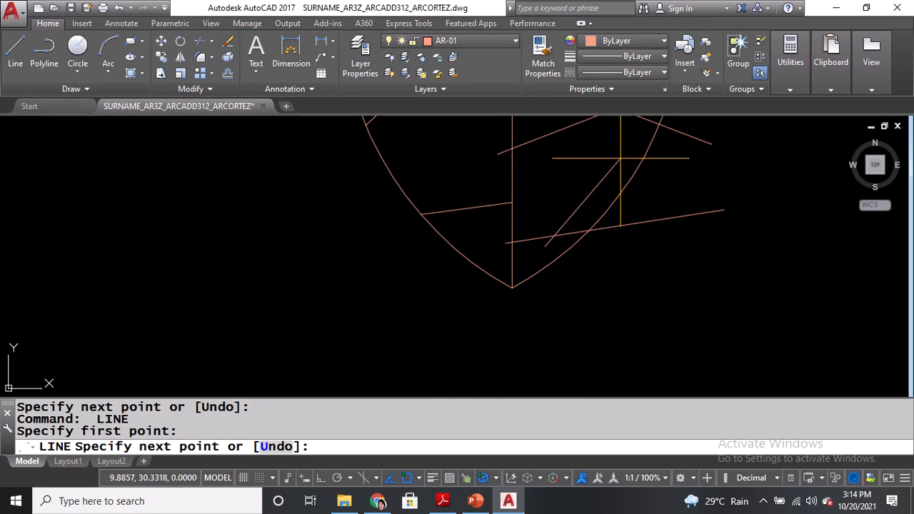
key(Return)
Trim the lowest right vein and the third right vein's fork where they extend past the leaf's right arc.
scroll(592, 224, down, 3)
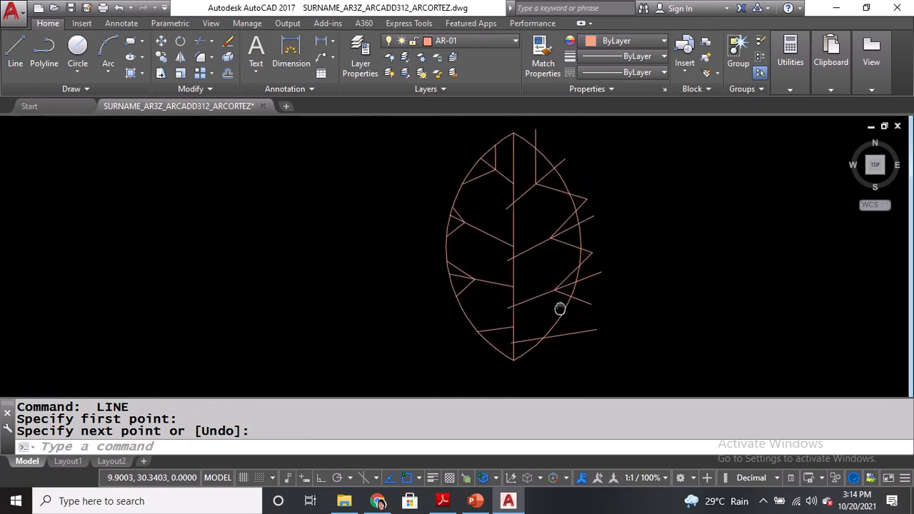
middle_drag(561, 310, 560, 319)
text(tr)
key(Return)
key(Return)
click(587, 343)
click(606, 287)
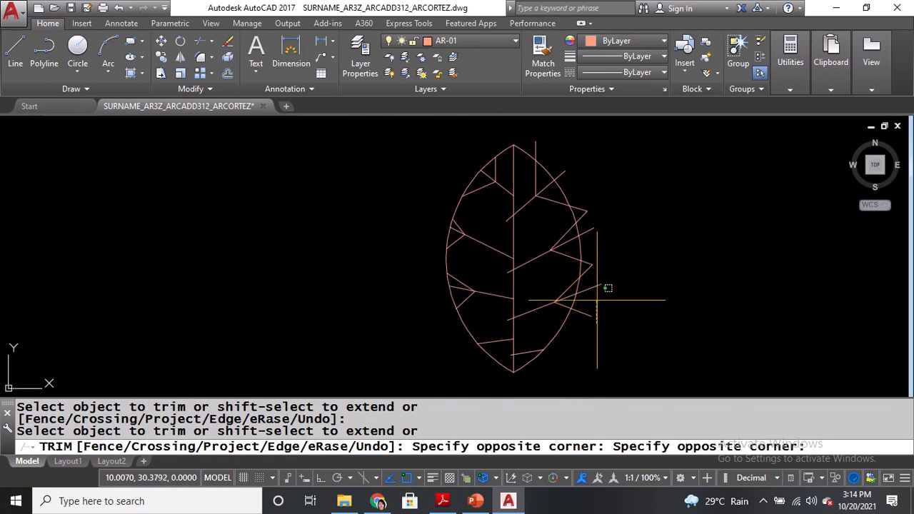
click(596, 287)
click(597, 286)
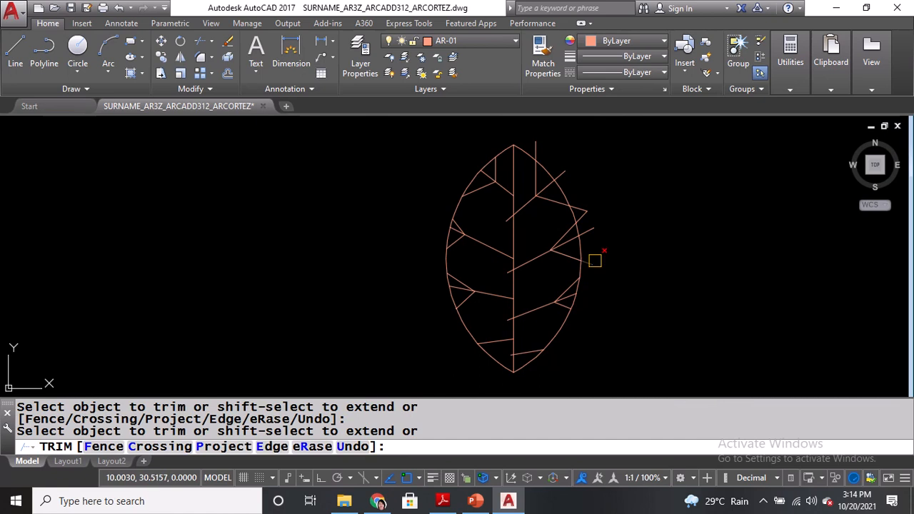
Trim the short overhangs of the right veins that stick out left of the leaf's centre line.
click(561, 303)
click(502, 319)
click(506, 344)
scroll(507, 346, up, 4)
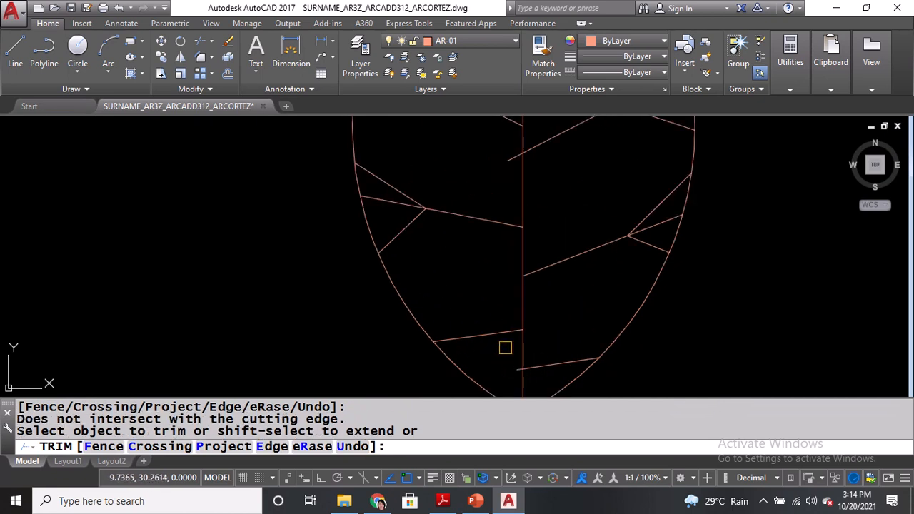
scroll(511, 368, down, 2)
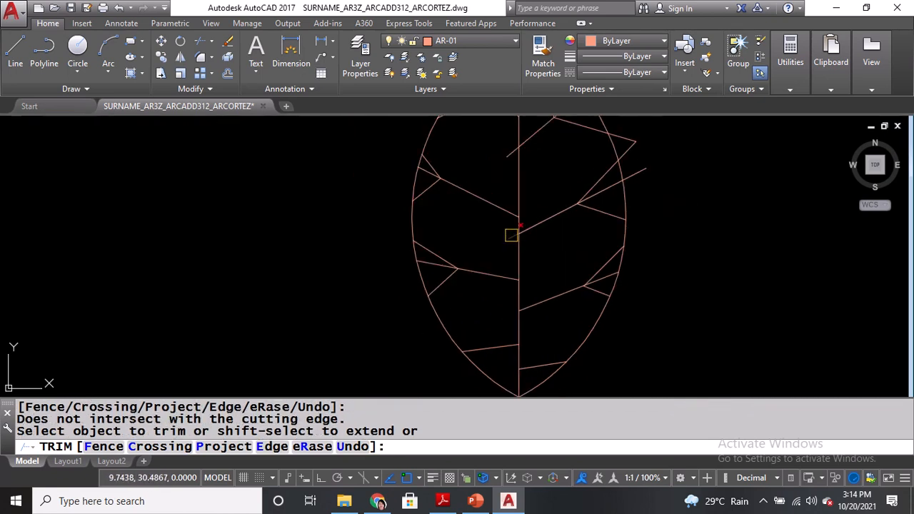
click(508, 210)
Trim the remaining branches of the two upper right veins where they extend past the right arc.
middle_drag(507, 208, 493, 356)
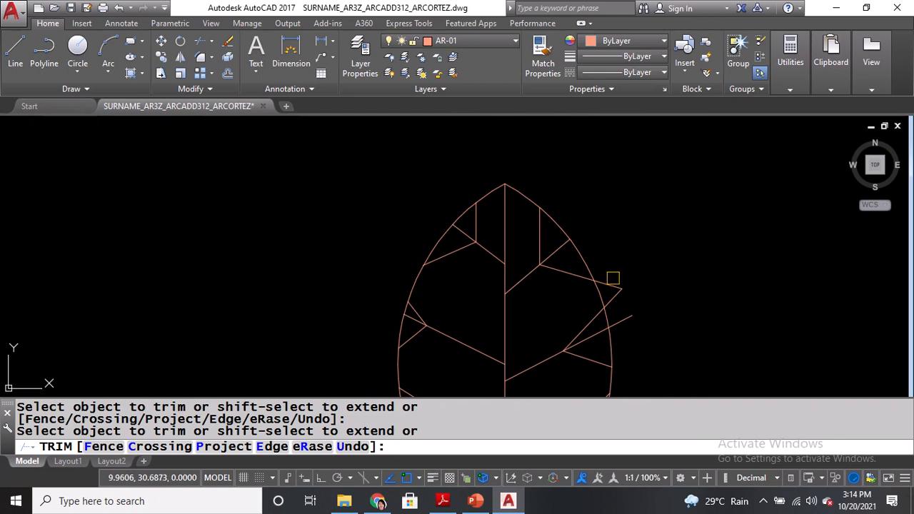
middle_drag(618, 312, 610, 197)
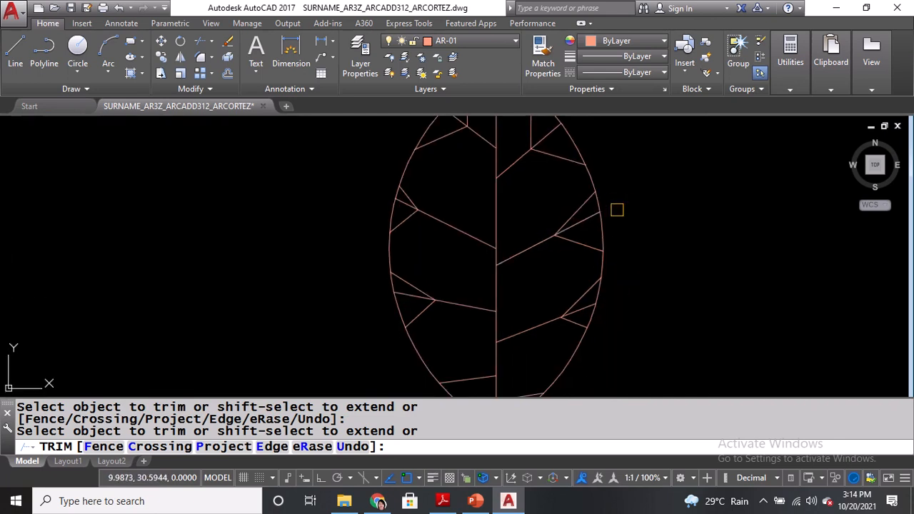
scroll(617, 210, down, 4)
middle_drag(643, 236, 566, 307)
key(Return)
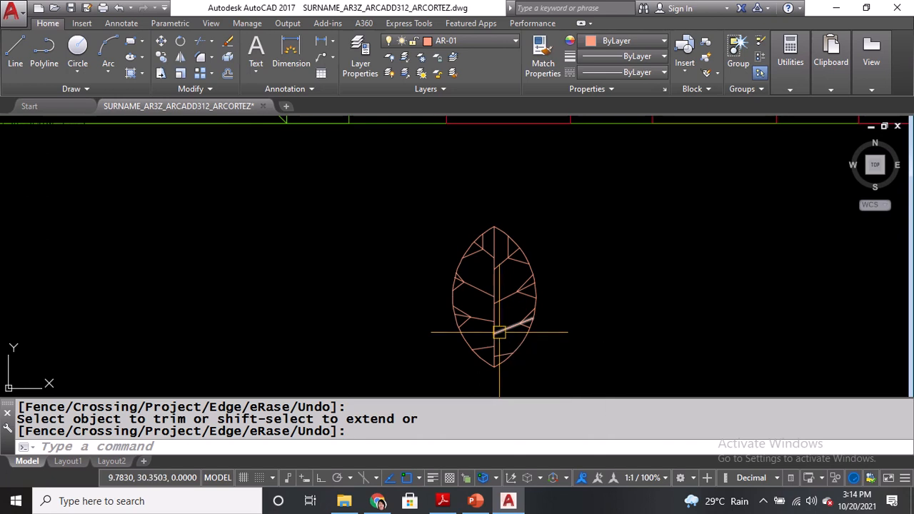
Group the whole leaf, outline and veins included, as one unnamed group.
scroll(475, 305, down, 4)
middle_drag(405, 267, 417, 301)
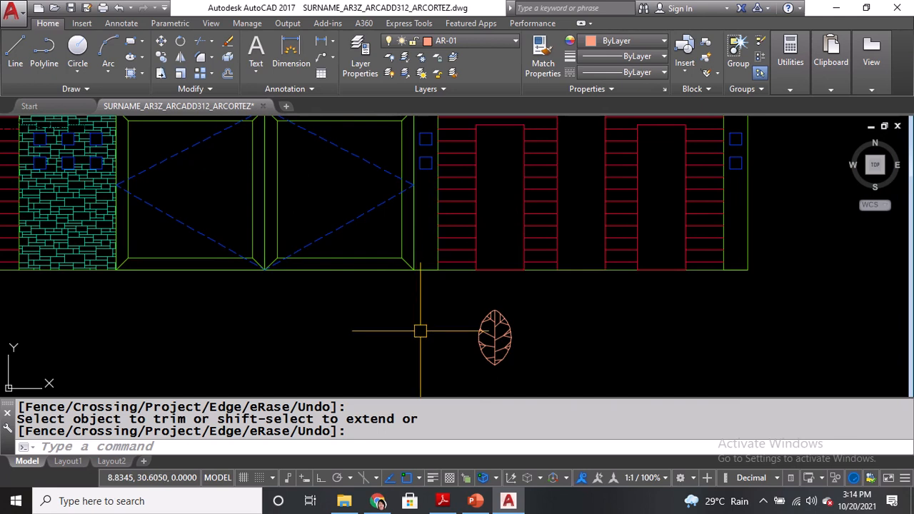
scroll(495, 299, up, 4)
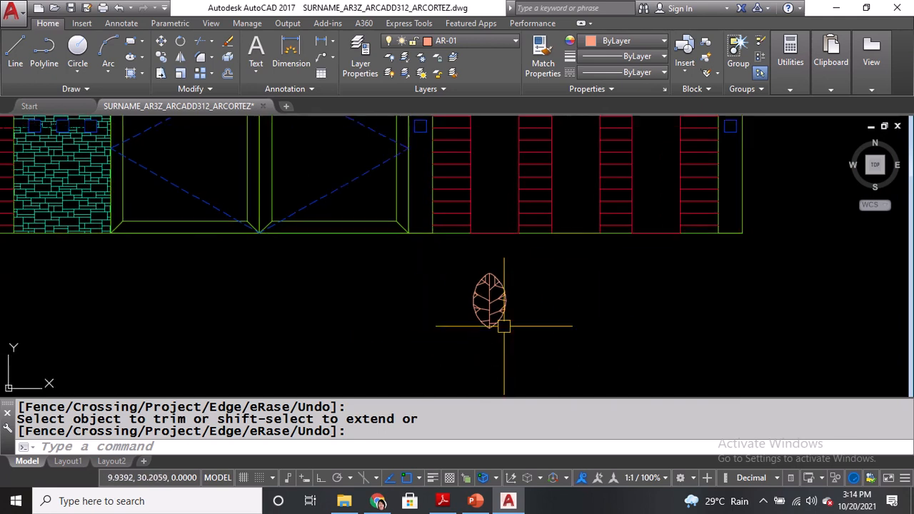
text(g)
key(Return)
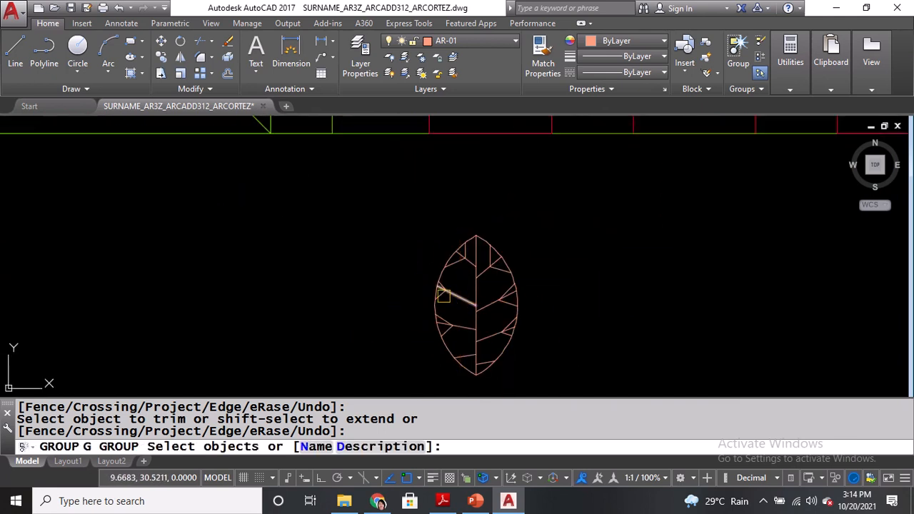
click(421, 208)
middle_drag(564, 376, 554, 328)
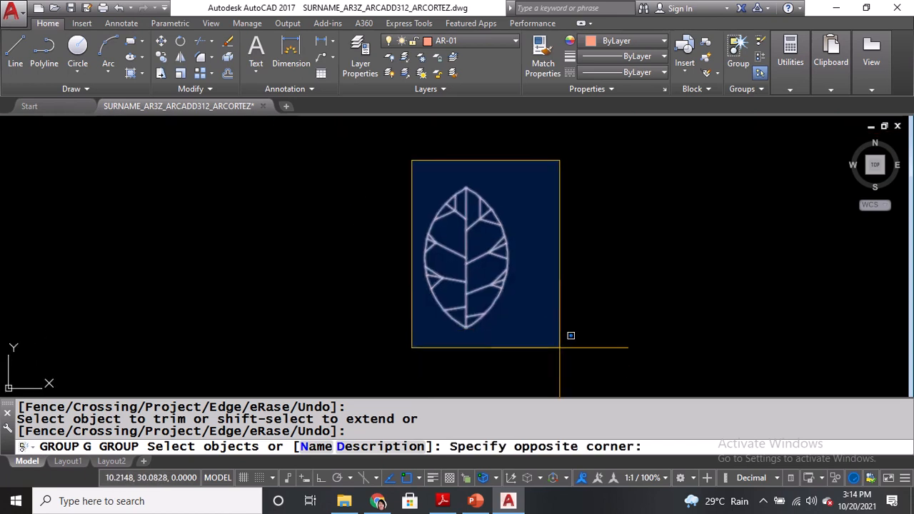
click(559, 347)
key(Return)
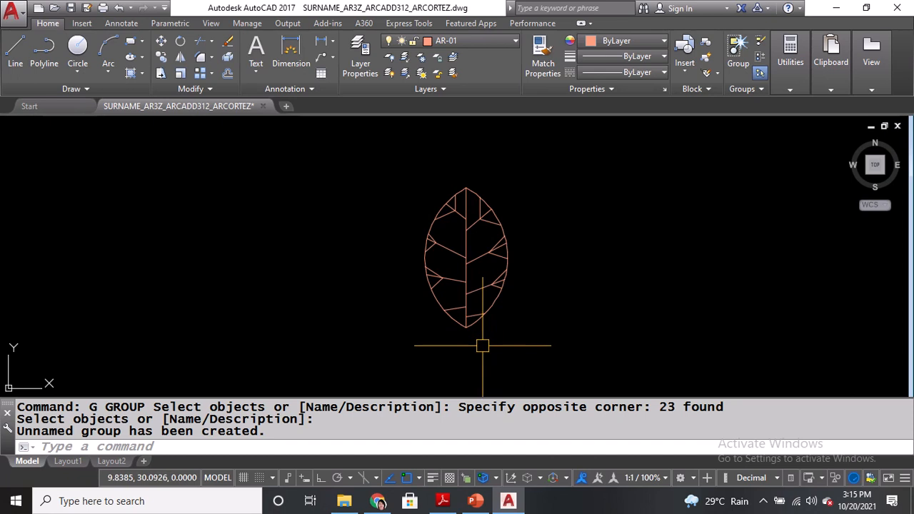
Copy the leaf group from its bottom tip and place two evenly spaced copies in a row to its left.
key(Escape)
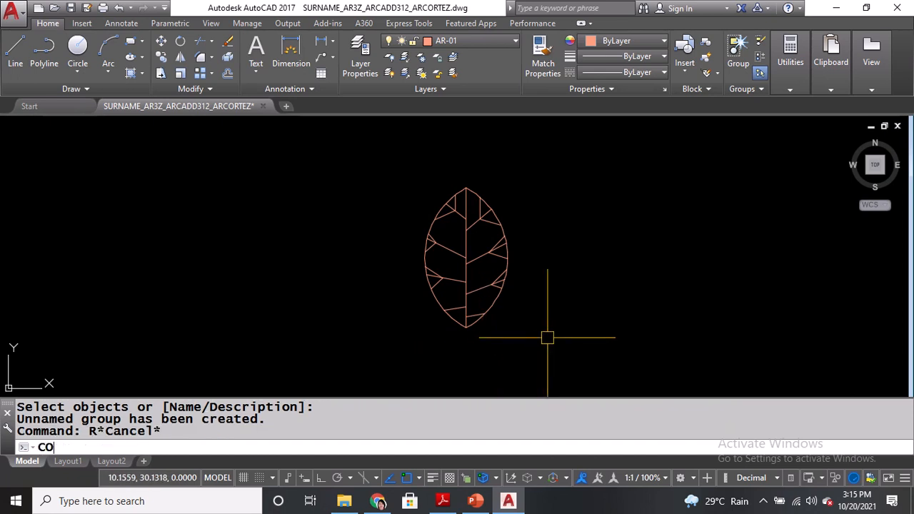
text(CO)
key(Return)
click(481, 314)
key(Return)
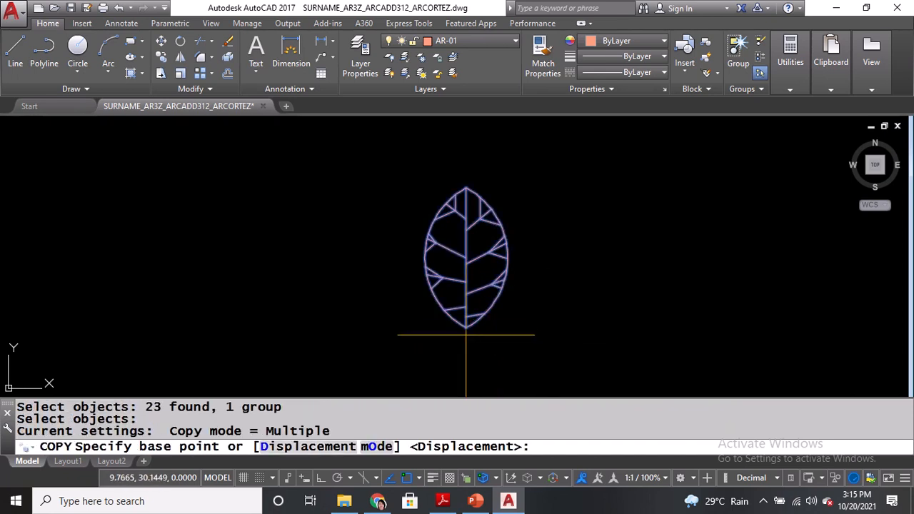
click(466, 327)
middle_drag(336, 321, 500, 314)
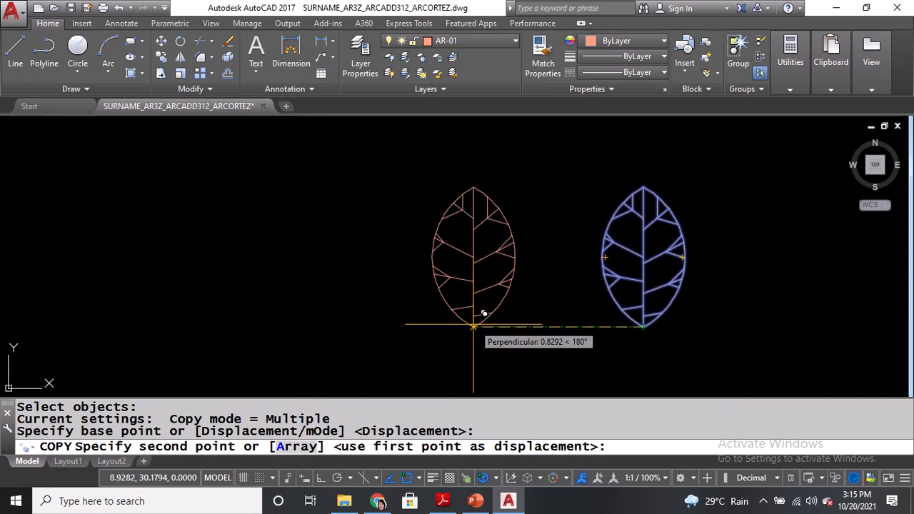
click(472, 325)
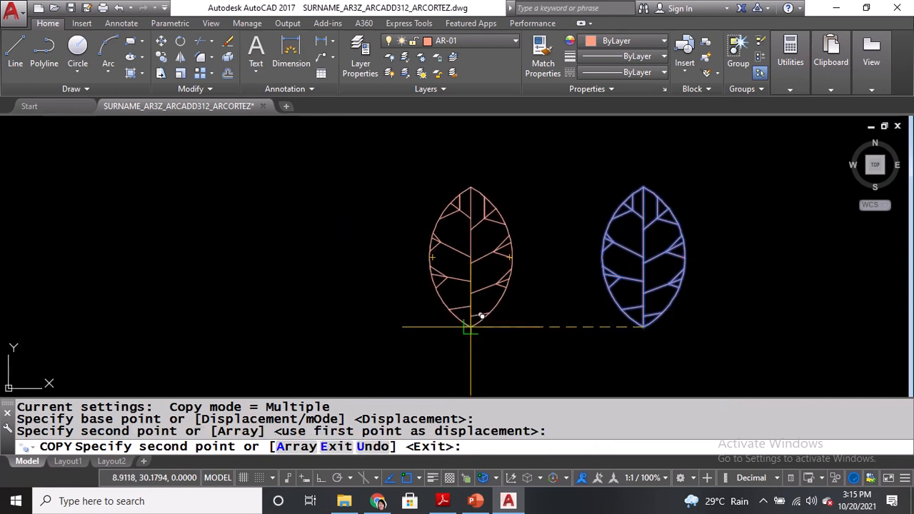
click(302, 326)
Place three more leaf copies further left along the same row and finish copying.
middle_drag(241, 319, 520, 312)
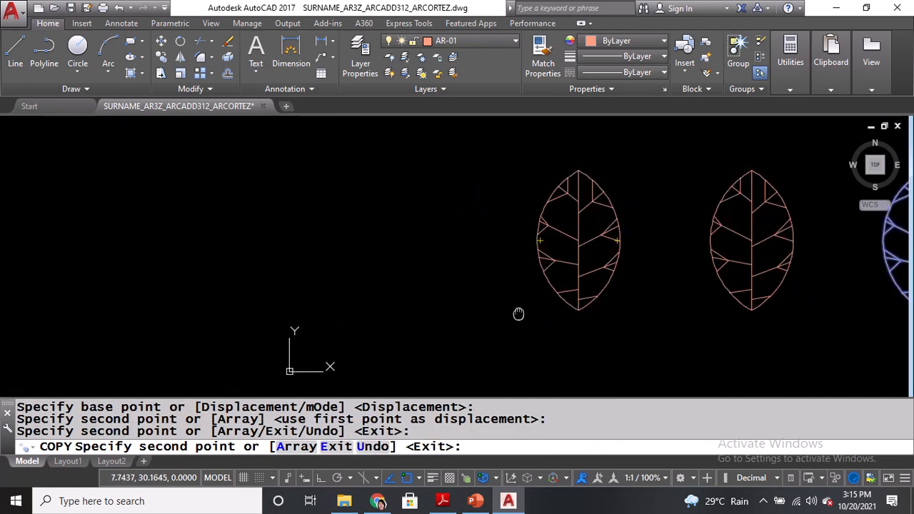
click(450, 301)
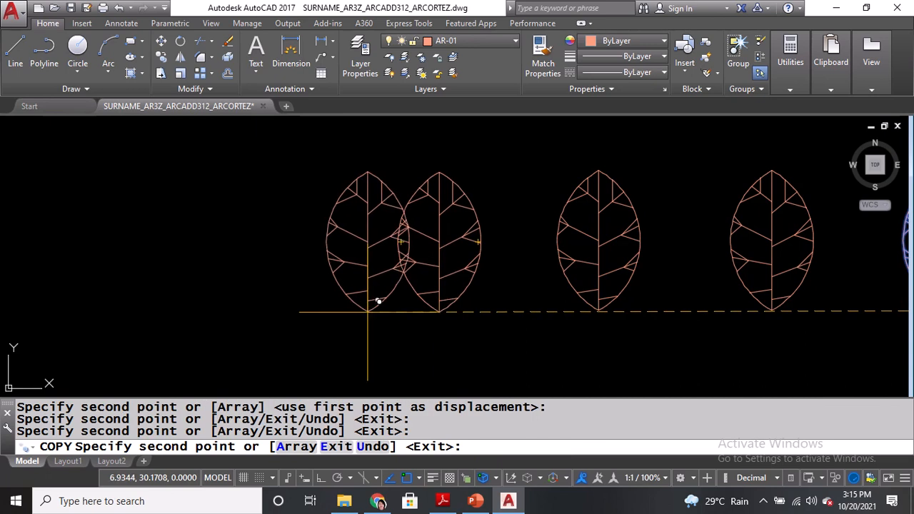
middle_drag(264, 304, 464, 292)
click(419, 292)
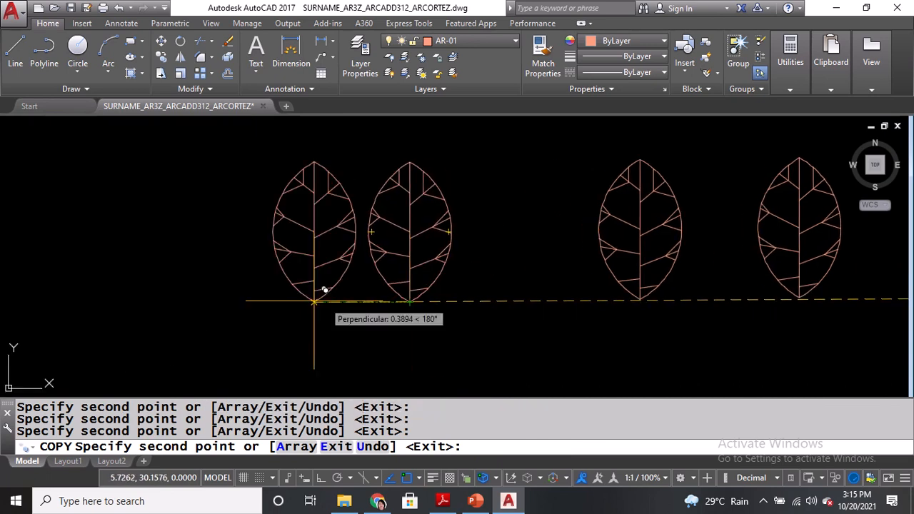
click(247, 296)
key(Return)
scroll(247, 295, down, 2)
scroll(700, 271, up, 1)
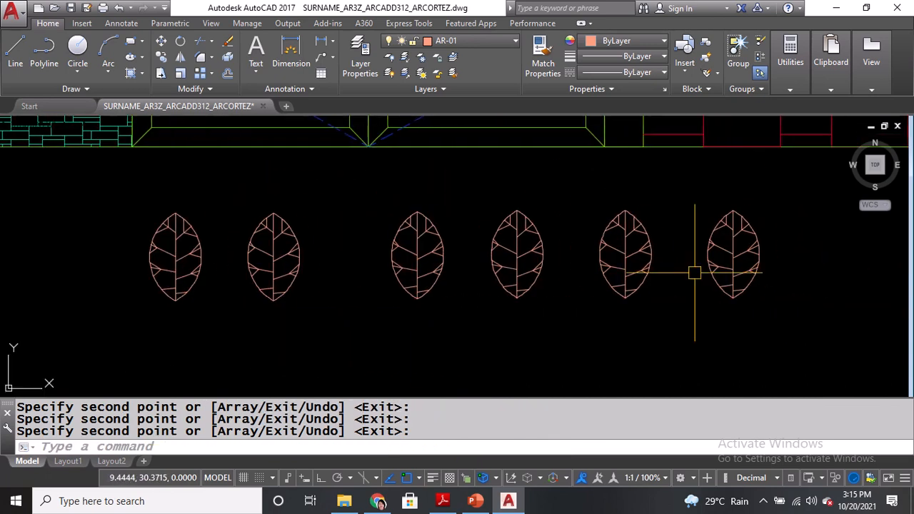
Rotate the second leaf from the right end of the row by 45 degrees about the middle of its centre line.
scroll(758, 249, up, 2)
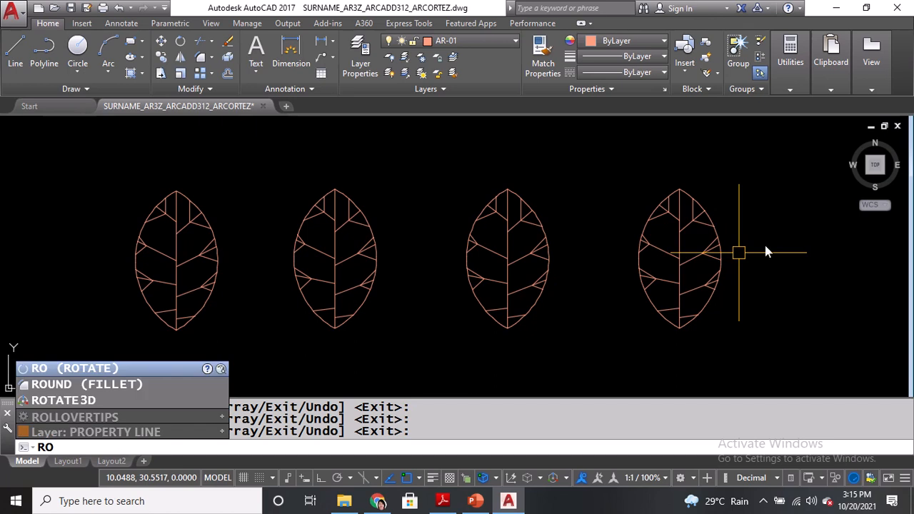
text(RO)
key(Return)
click(524, 254)
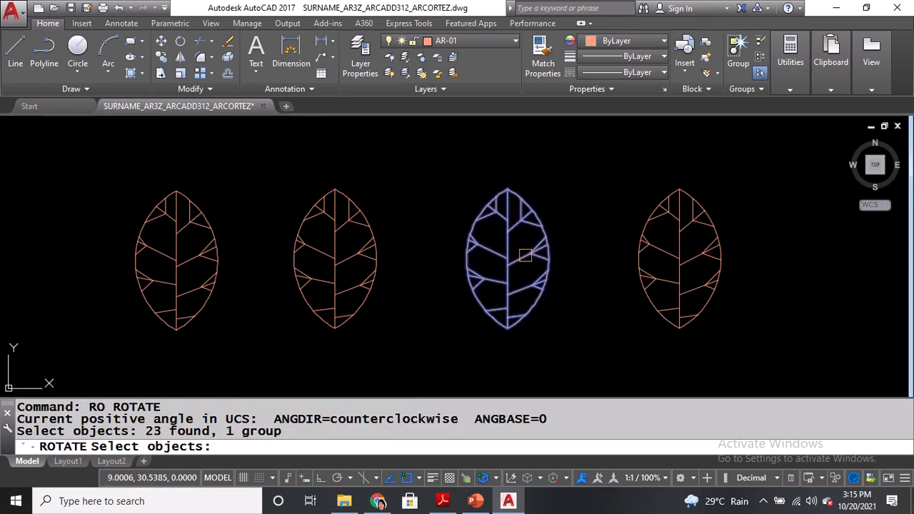
key(Return)
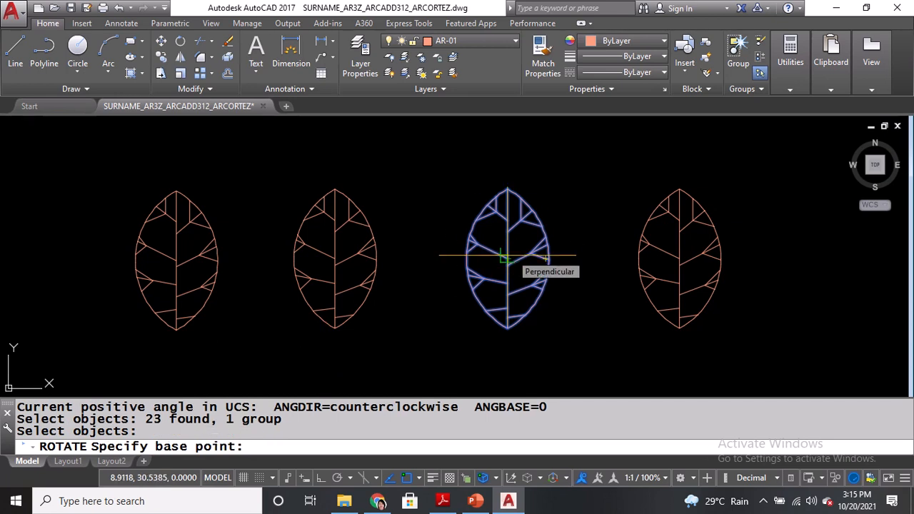
click(506, 256)
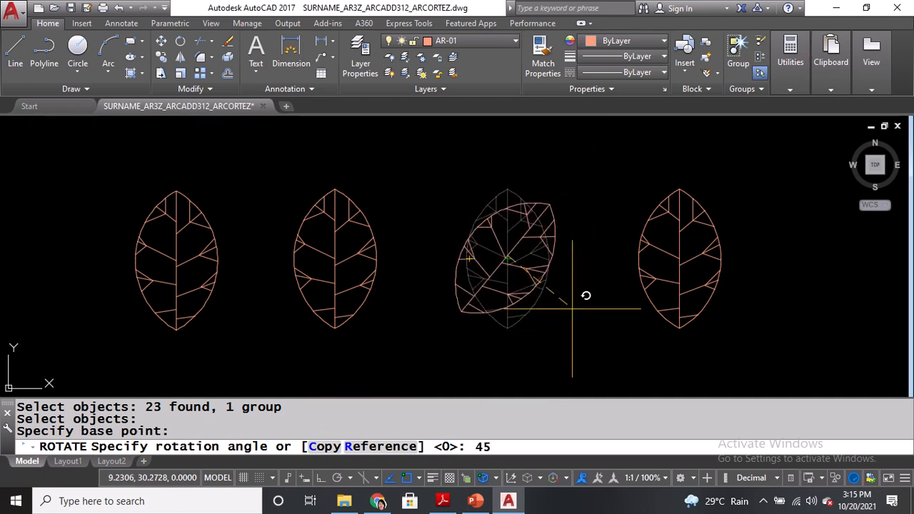
key(Return)
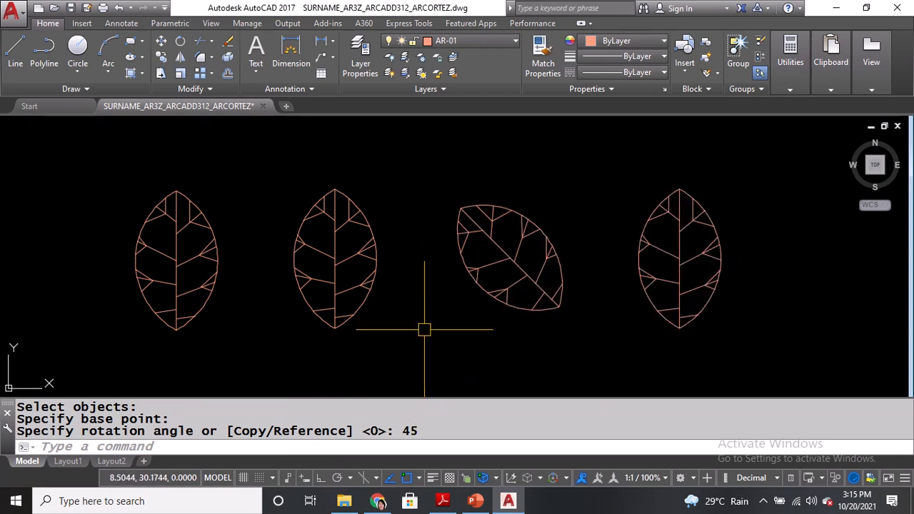
Rotate the third leaf from the right end of the row by -45 degrees about the middle of its centre line.
key(Return)
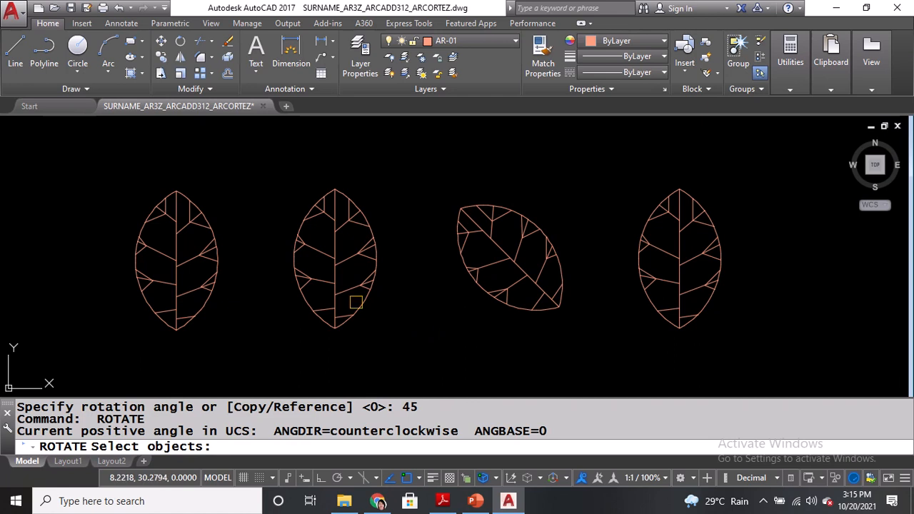
click(333, 273)
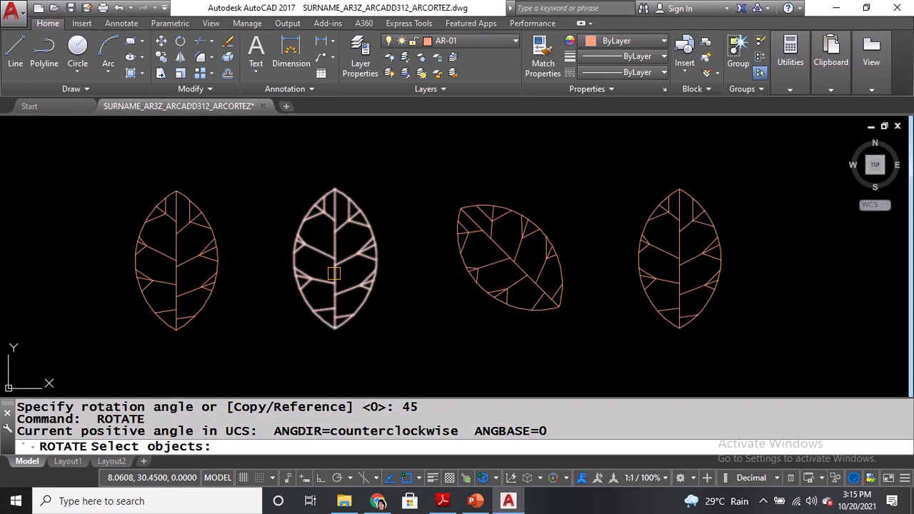
click(333, 272)
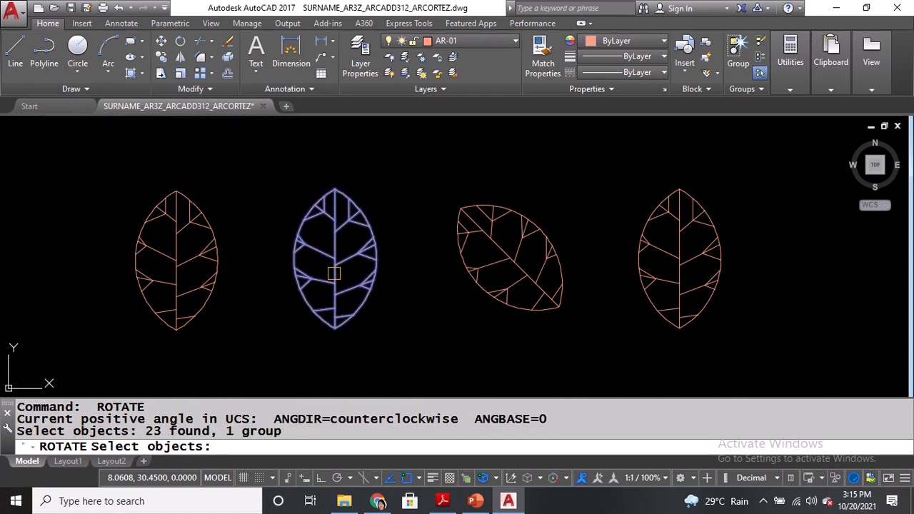
key(Return)
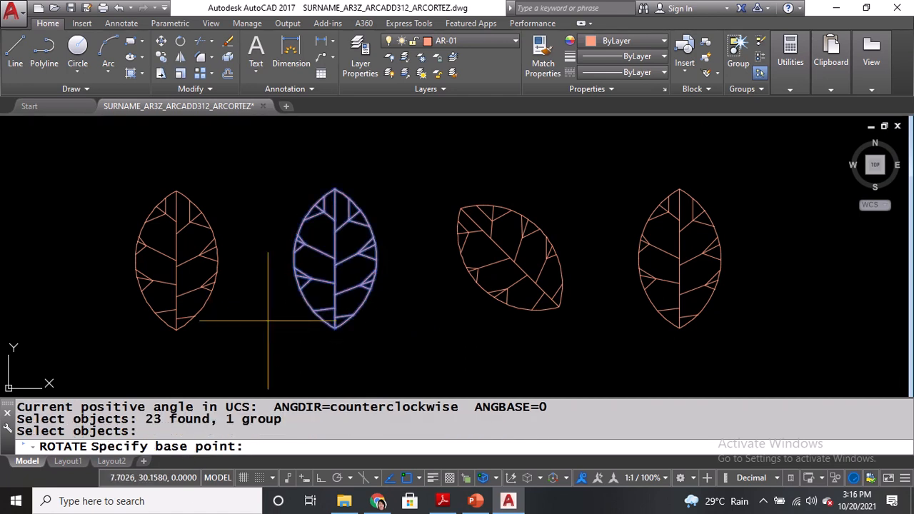
click(334, 258)
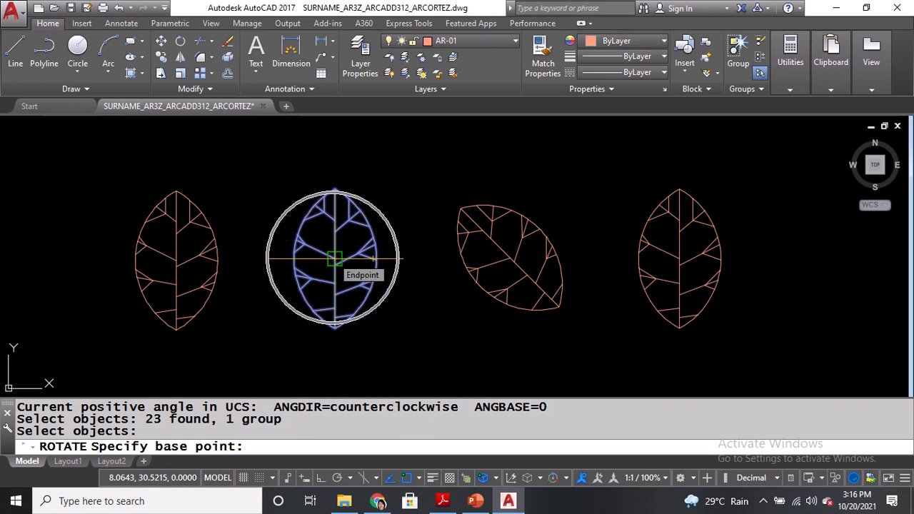
click(259, 443)
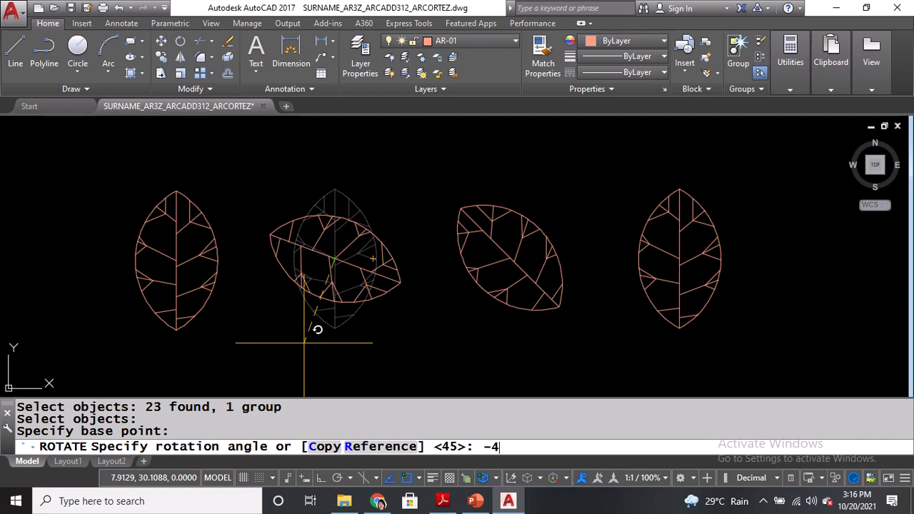
key(Return)
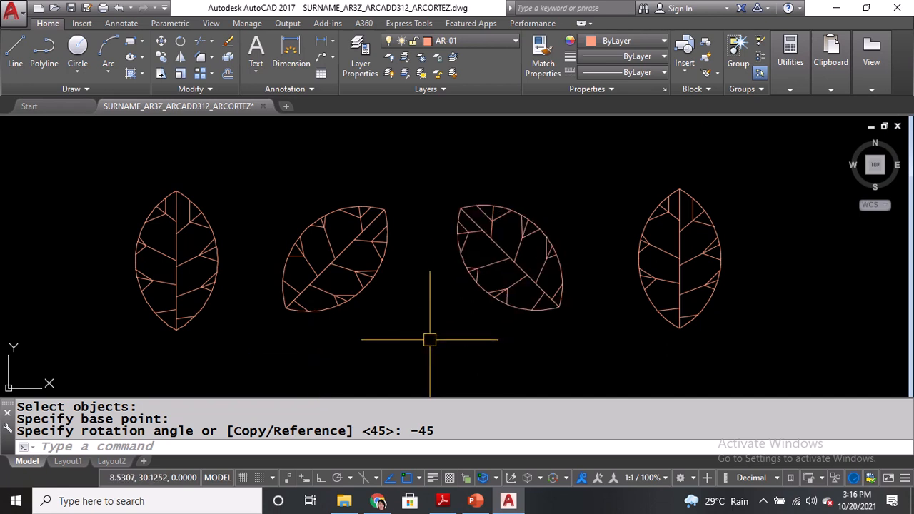
Rotate the fourth leaf from the right end of the row by 90 degrees about the middle of its centre line.
middle_drag(429, 337, 530, 347)
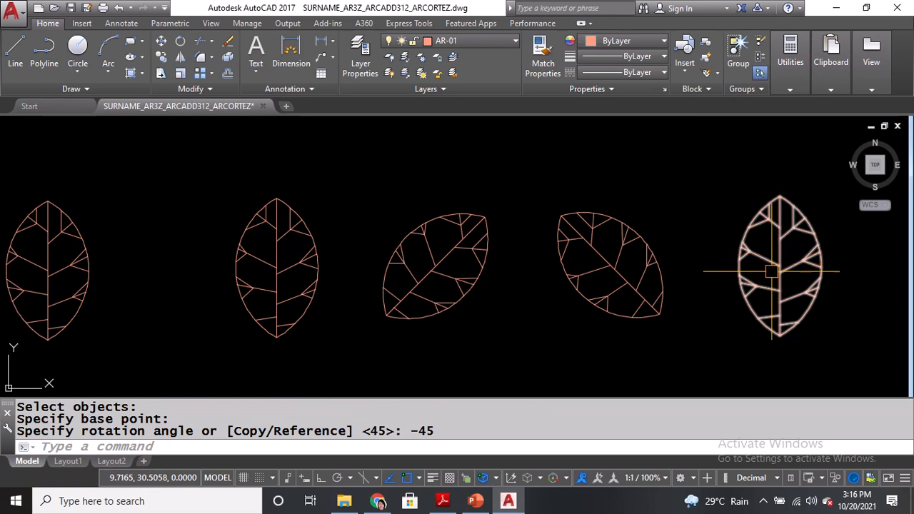
text(RO)
key(Return)
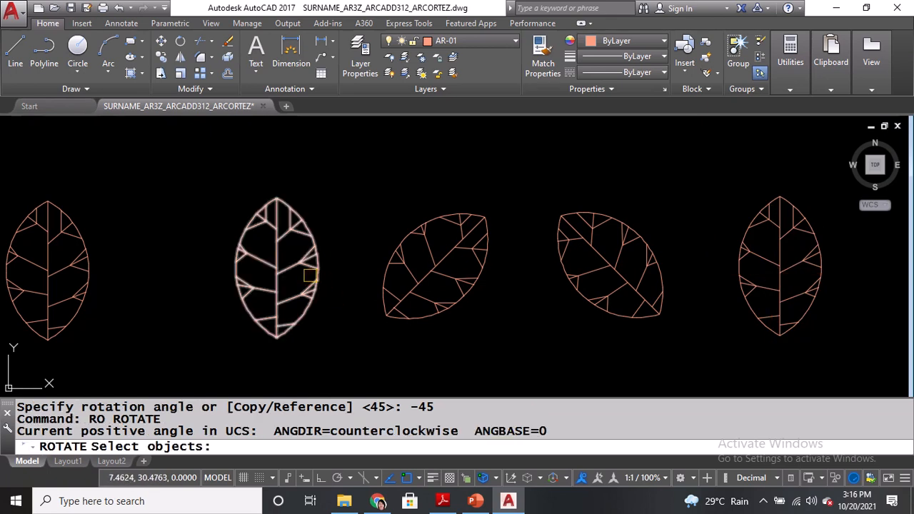
click(306, 272)
key(Return)
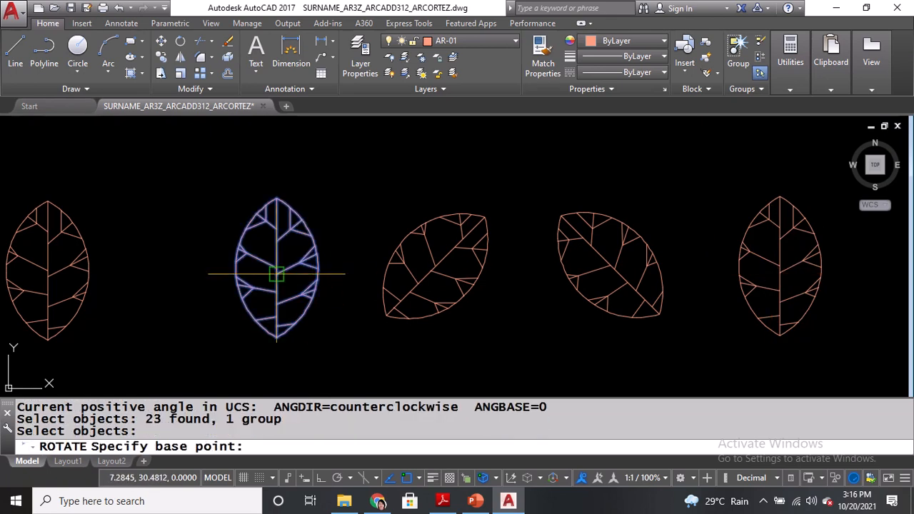
click(277, 272)
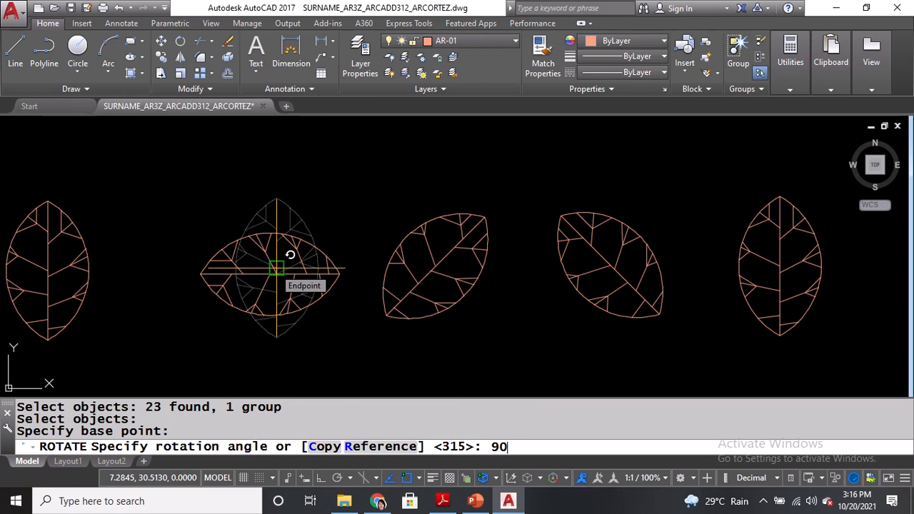
key(Return)
Rotate the second leaf from the left end of the row by 135 degrees about the middle of its centre line.
mouse_move(301, 268)
middle_down()
mouse_move(410, 276)
mouse_move(487, 257)
middle_up()
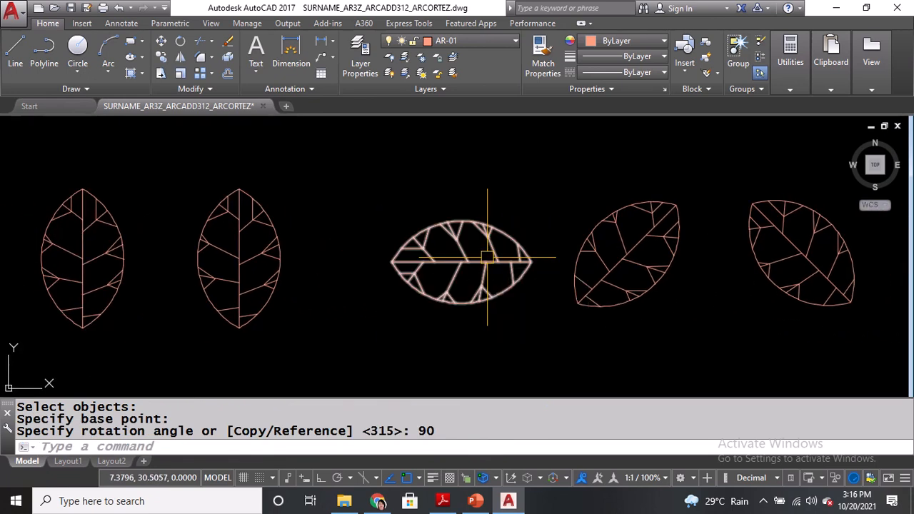
text(RO)
key(Return)
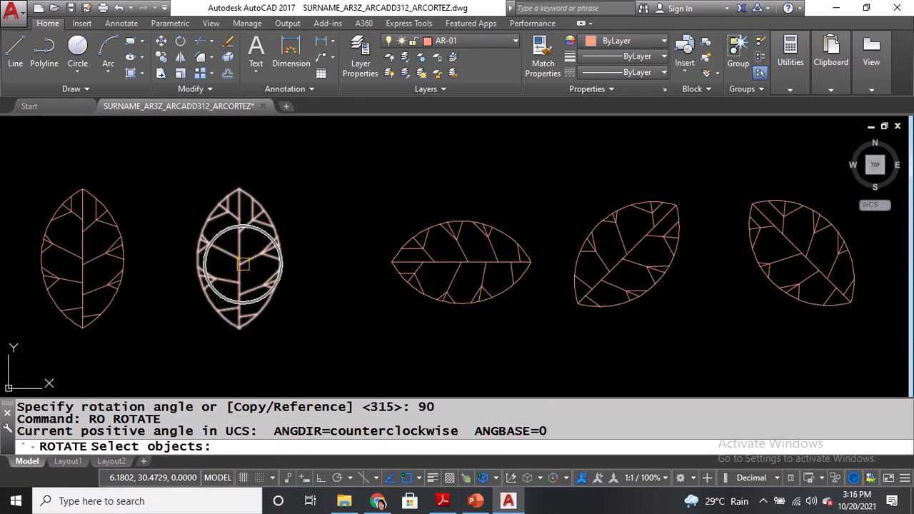
click(243, 264)
key(Return)
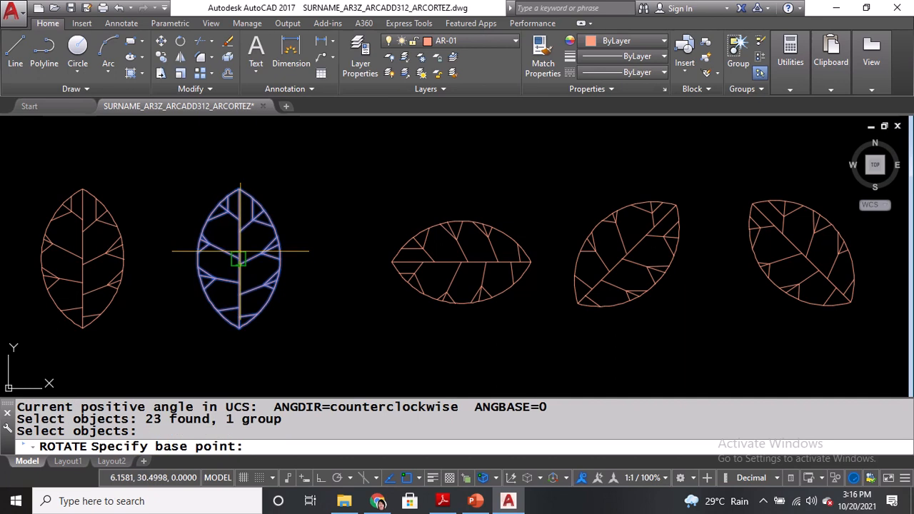
click(239, 254)
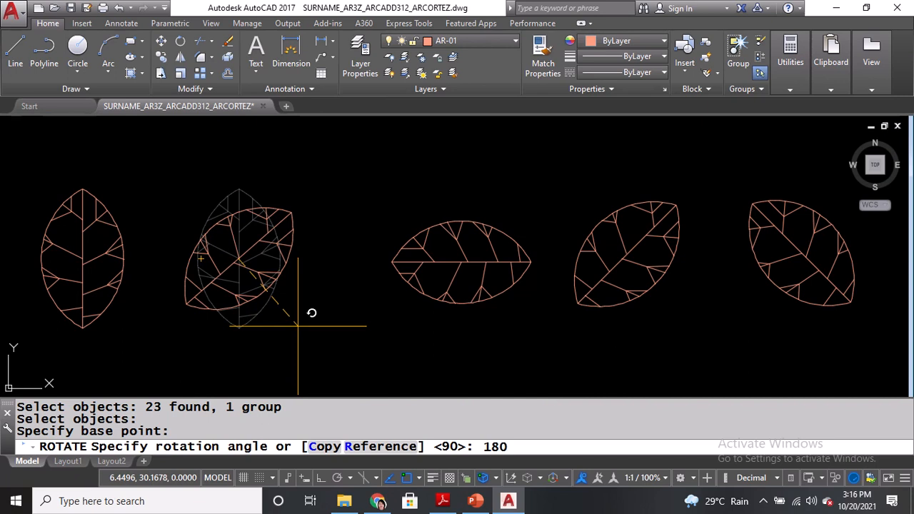
scroll(311, 313, down, 2)
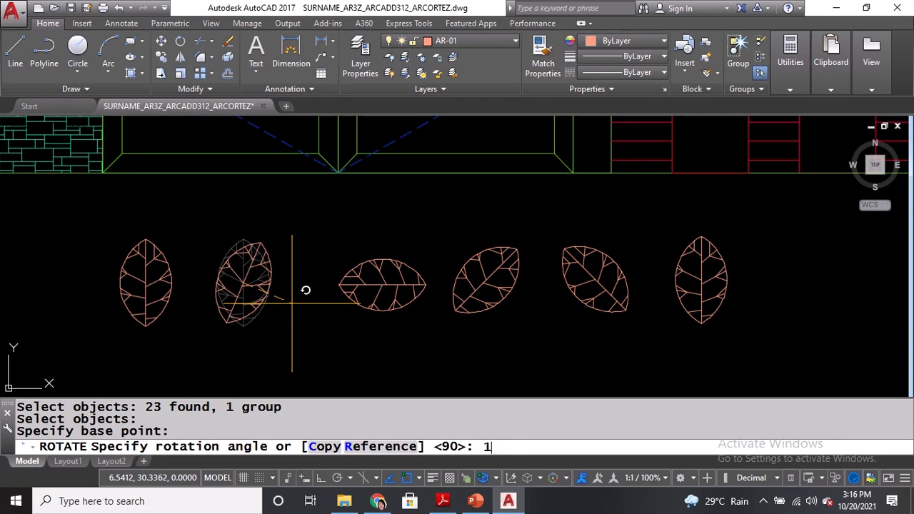
key(Return)
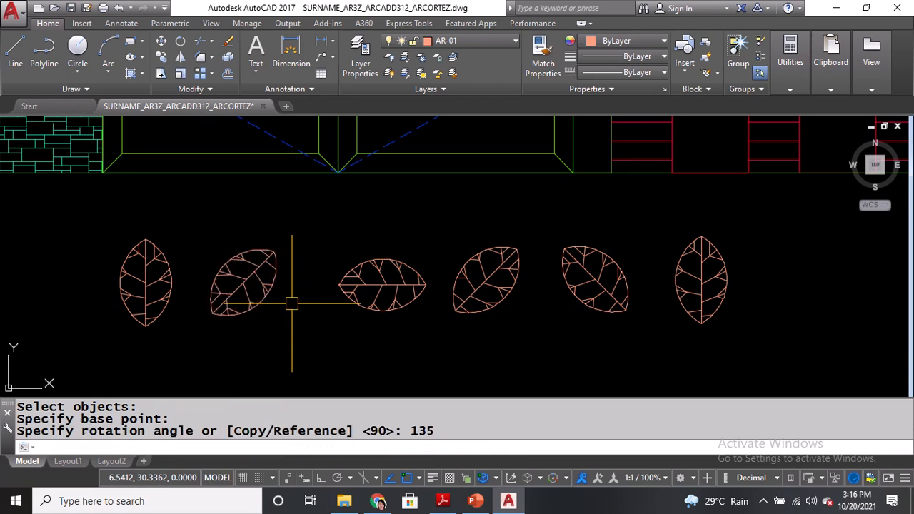
Rotate the leftmost leaf freehand about the middle of its centre line so it slants shallowly upward to the right.
middle_drag(151, 299, 218, 307)
text(R)
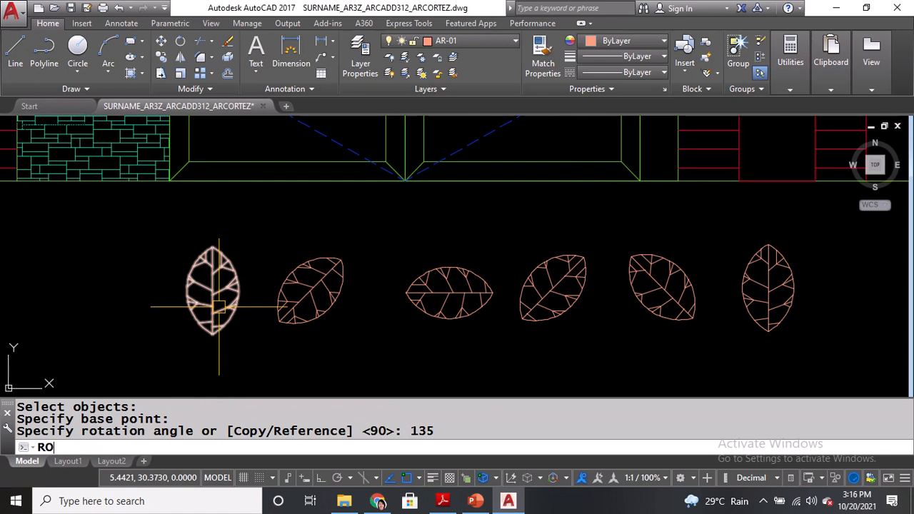
text(O)
key(Return)
click(232, 311)
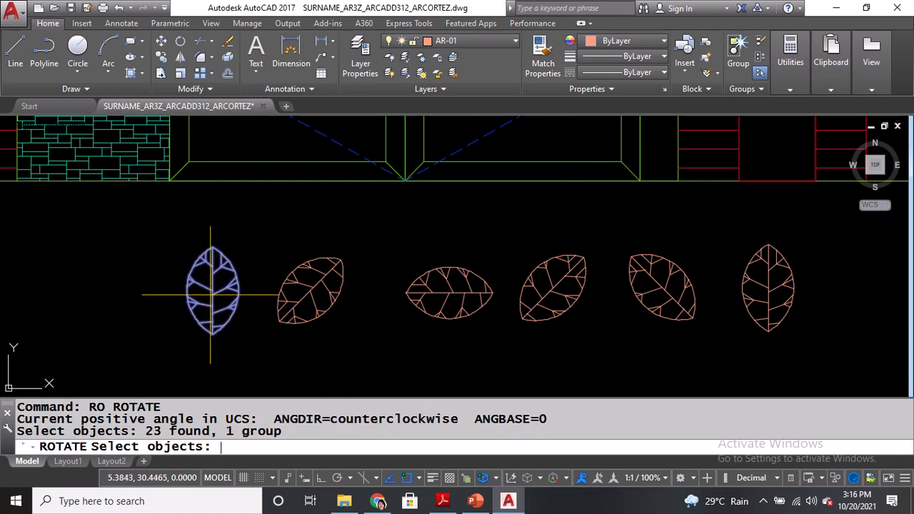
key(Return)
click(212, 293)
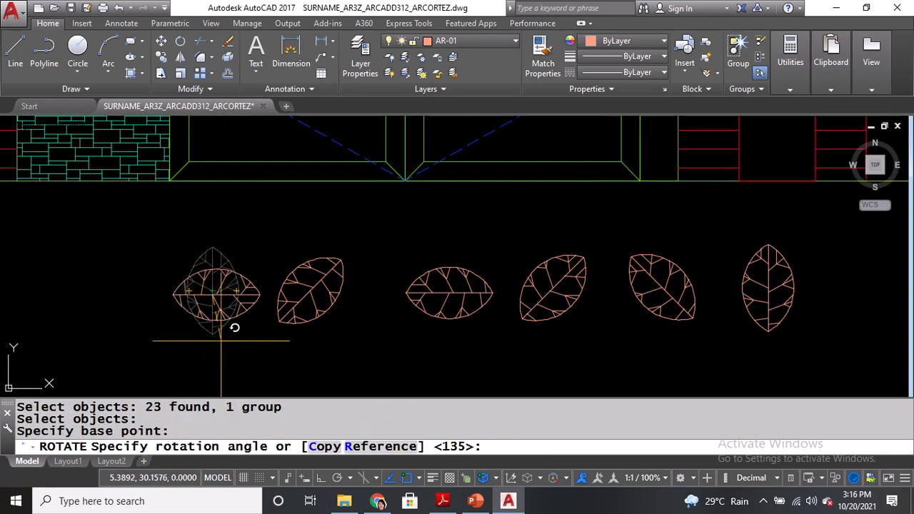
click(249, 372)
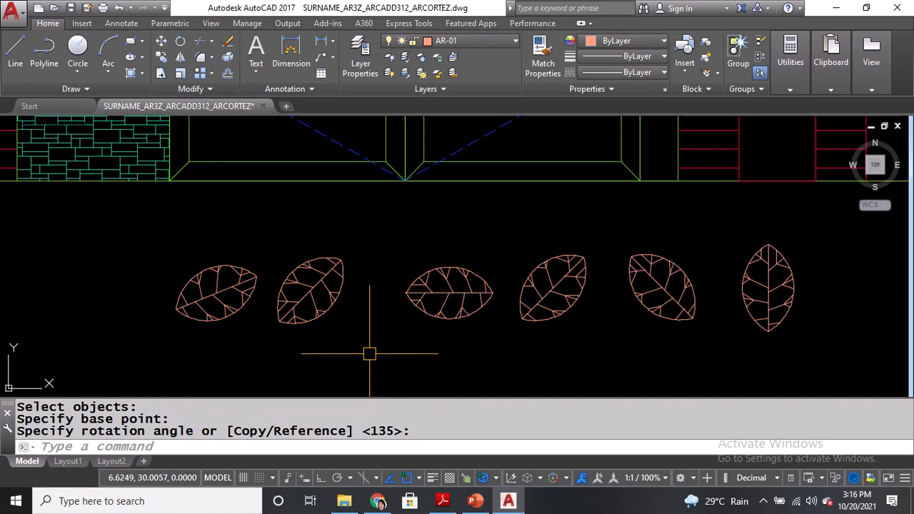
Move the upright leaf onto the upper left corner of the first blank panel in the slatted fence right of the gate.
scroll(358, 343, down, 2)
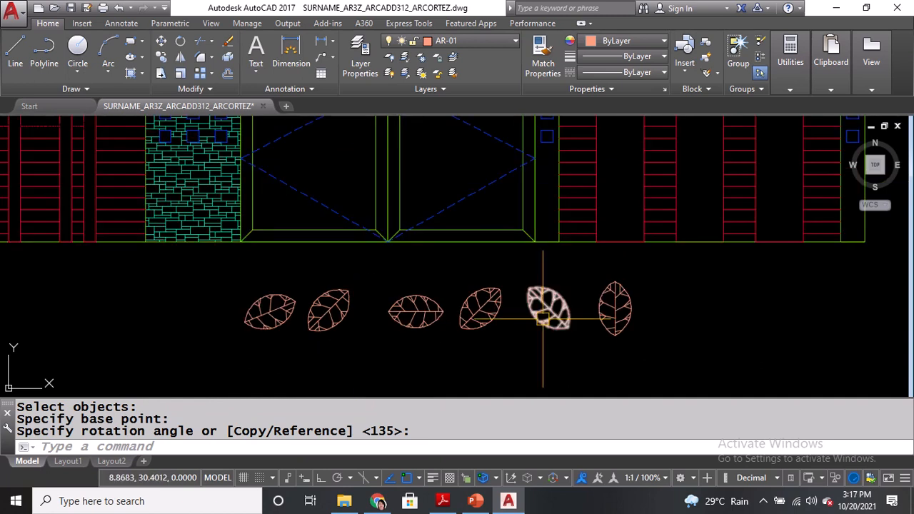
middle_drag(562, 316, 451, 339)
click(516, 328)
click(503, 330)
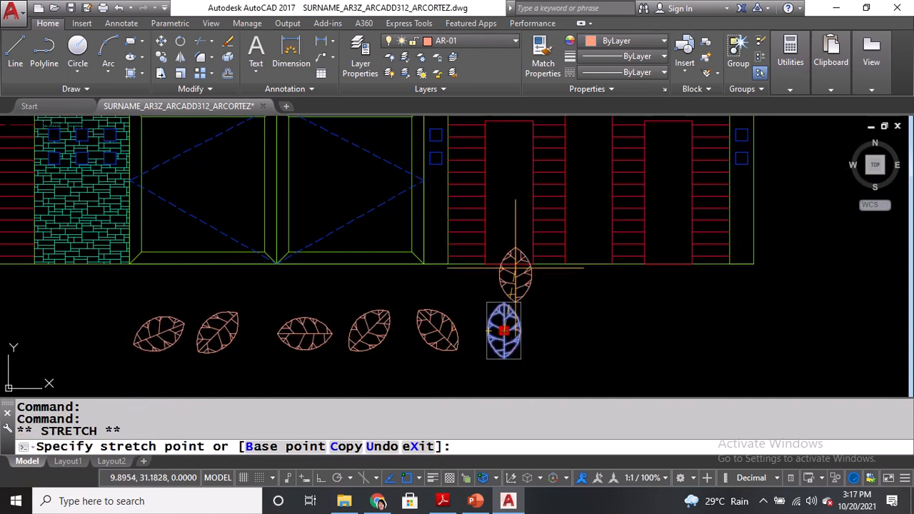
mouse_move(511, 159)
middle_down()
mouse_move(508, 217)
mouse_move(516, 218)
mouse_move(479, 264)
mouse_move(521, 223)
middle_up()
scroll(508, 216, up, 2)
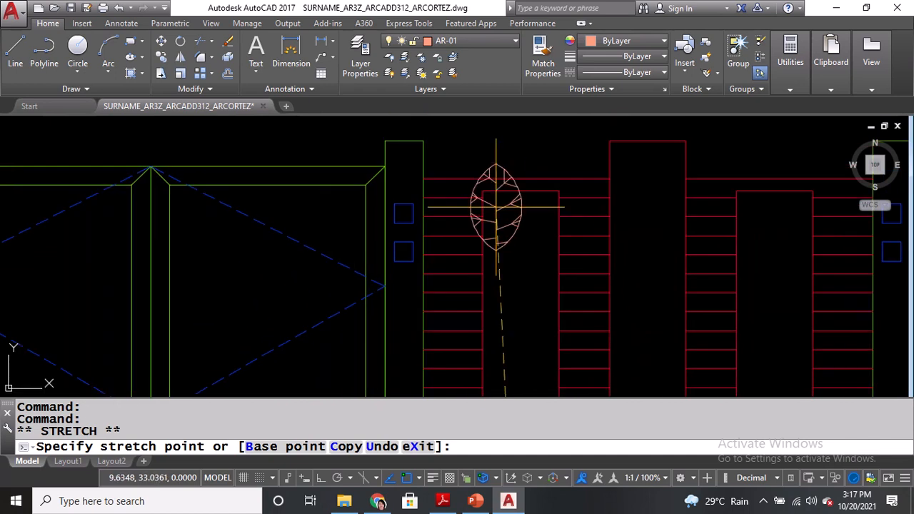
key(Escape)
scroll(494, 193, down, 2)
key(Escape)
middle_drag(496, 267, 504, 228)
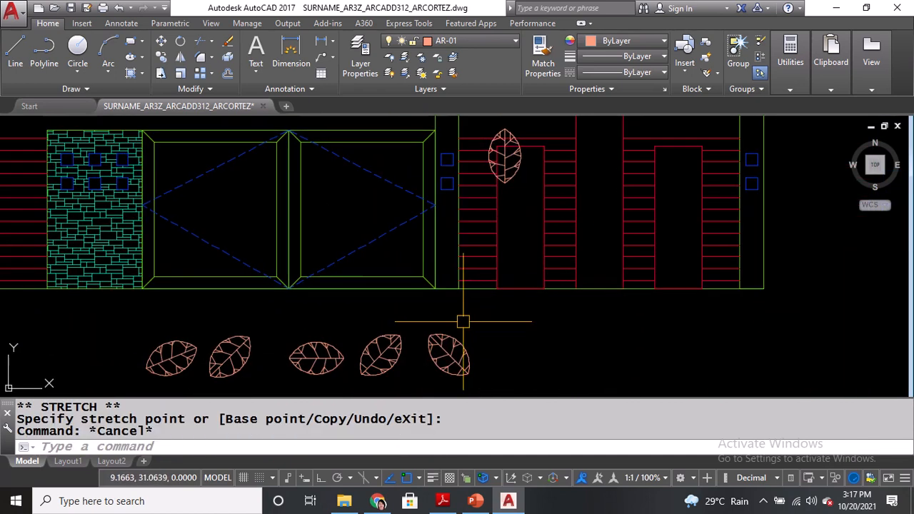
Move the -45 degree leaf directly below the upright leaf on the fence and the 45 degree leaf to the upright leaf's right.
click(450, 355)
click(448, 352)
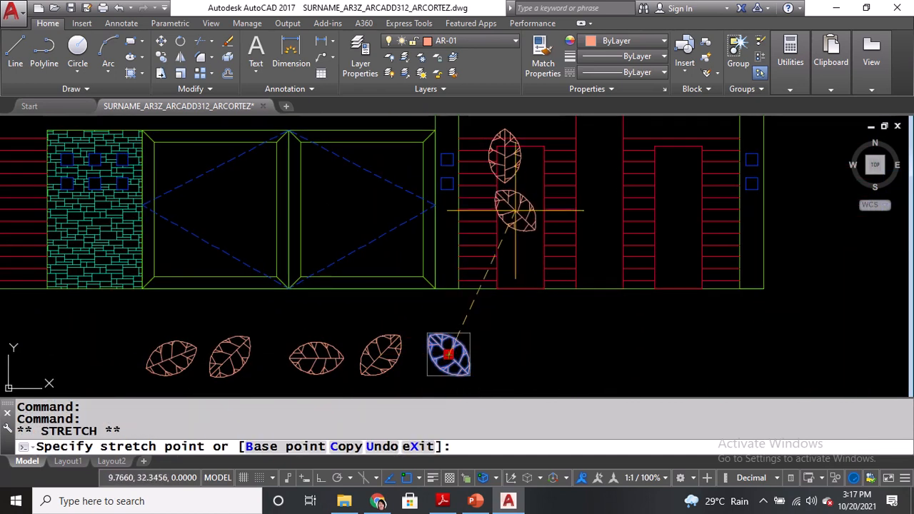
click(513, 203)
click(379, 355)
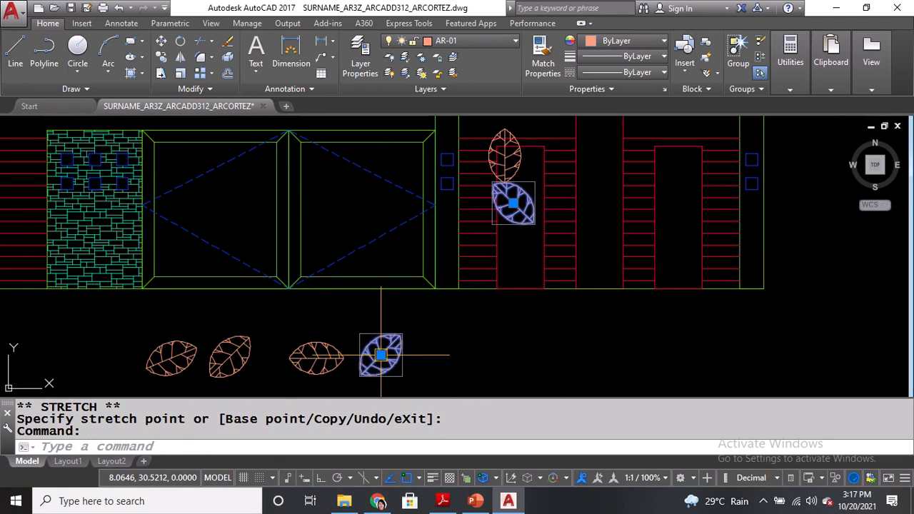
click(380, 354)
scroll(535, 150, up, 4)
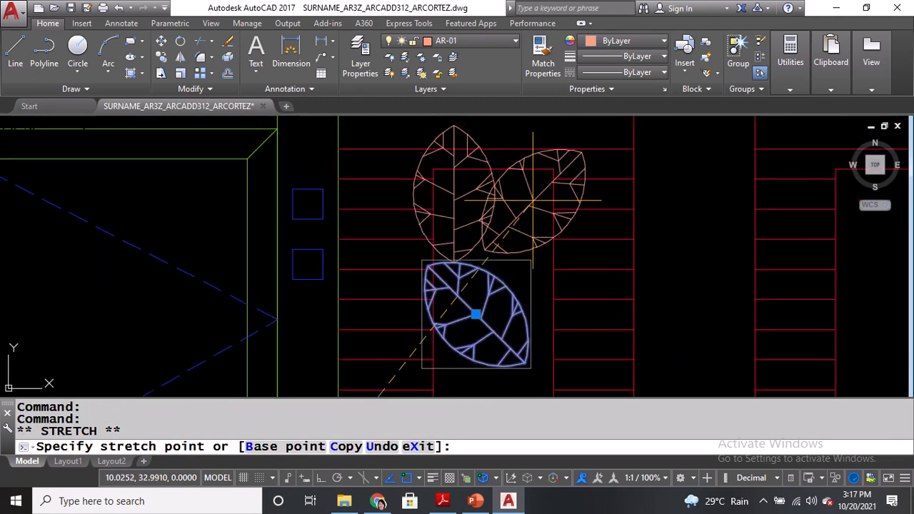
click(533, 191)
middle_drag(497, 312, 504, 282)
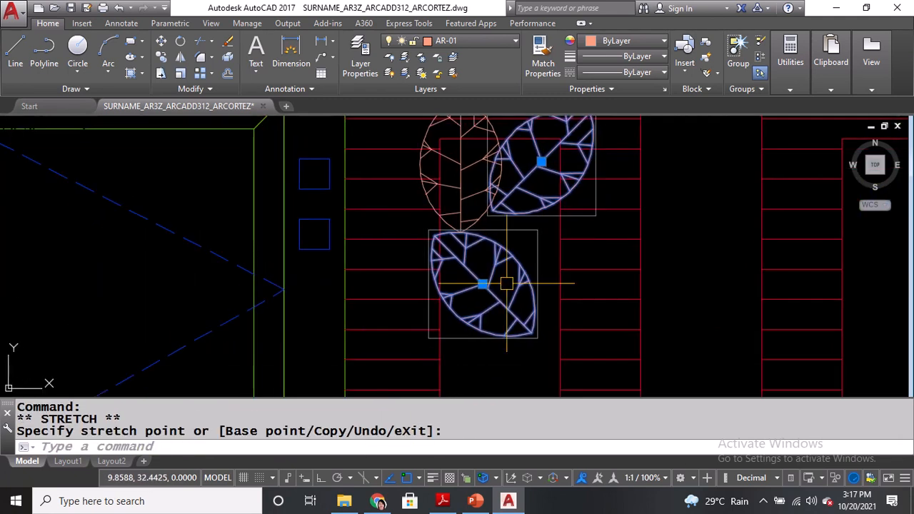
key(Escape)
Move the horizontal leaf into the cluster, just below the 45 degree leaf and overlapping the -45 degree one.
scroll(512, 261, down, 3)
middle_drag(441, 320, 495, 238)
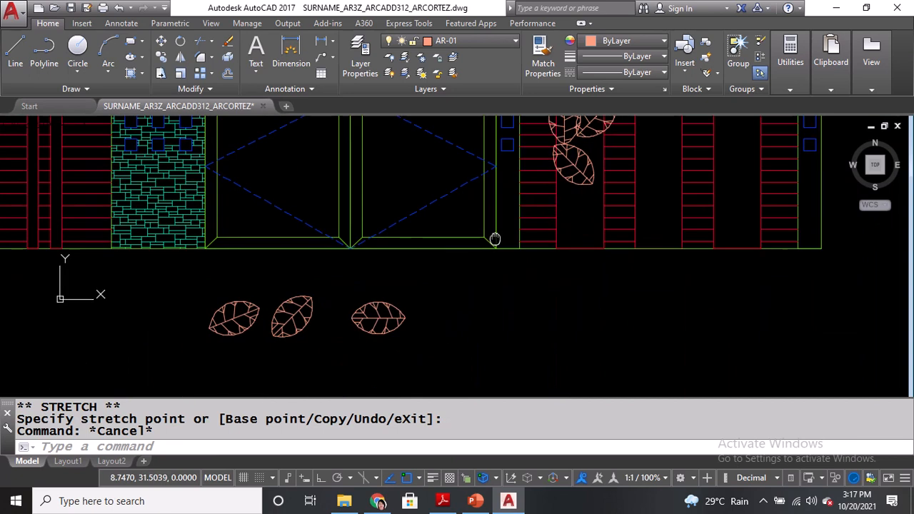
click(385, 321)
click(377, 318)
scroll(485, 302, up, 5)
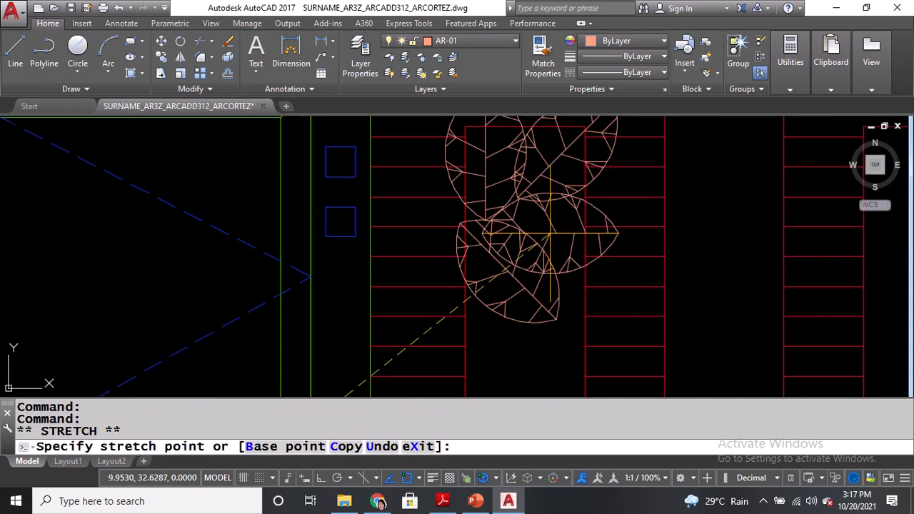
click(561, 224)
Move the leaf rotated by 135 degrees into the cluster, below and slightly left of the -45 degree leaf.
scroll(316, 309, down, 4)
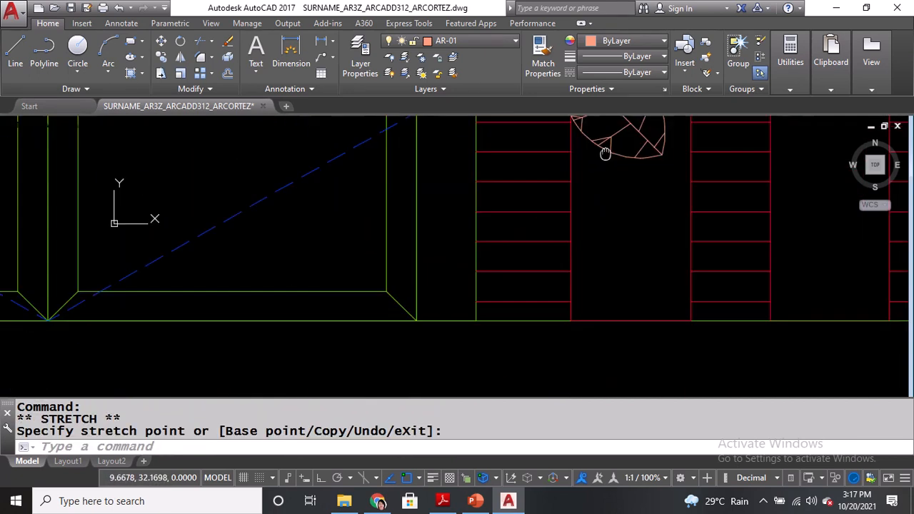
click(191, 360)
click(172, 365)
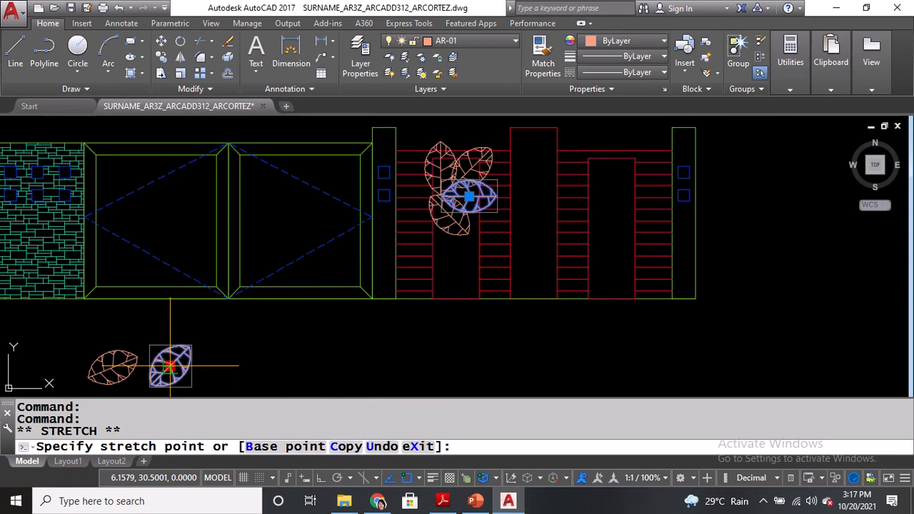
scroll(421, 252, up, 5)
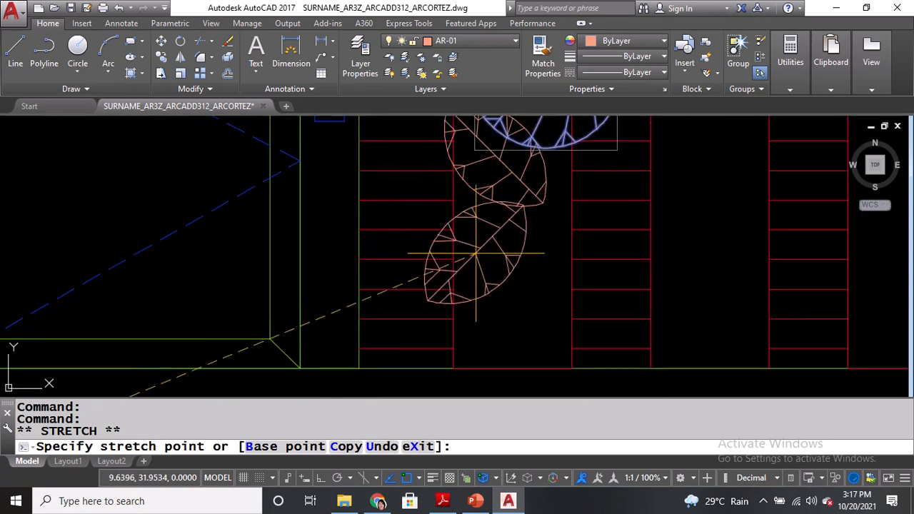
click(460, 227)
Move the last, shallowly slanted leaf to the bottom of the same fence panel, beneath the leaf cluster.
scroll(564, 203, down, 3)
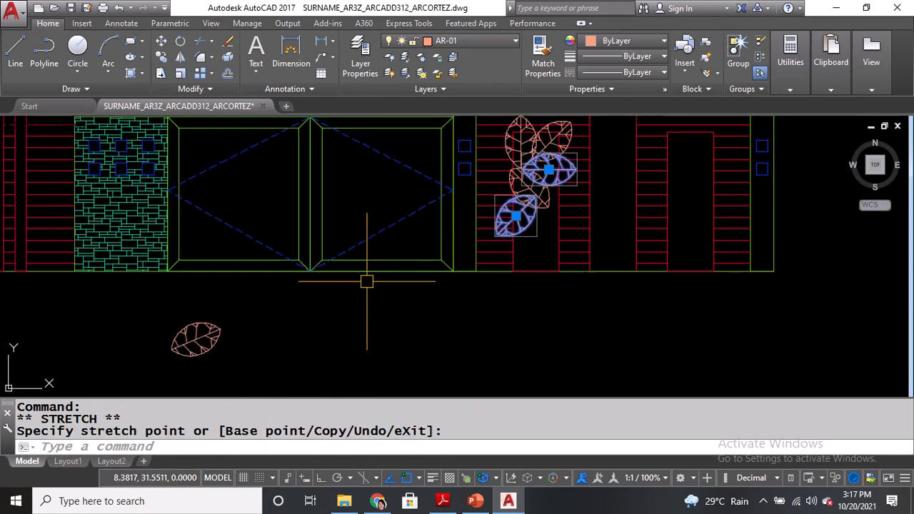
click(195, 340)
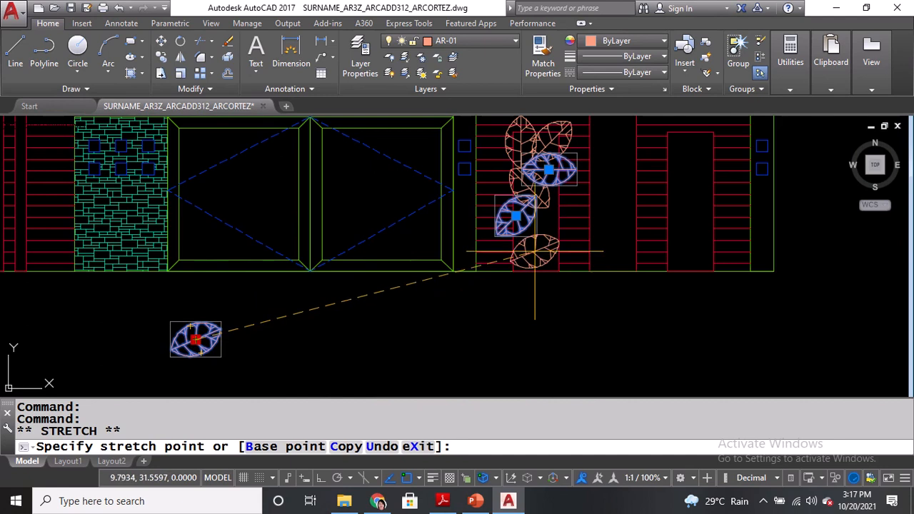
scroll(538, 257, up, 2)
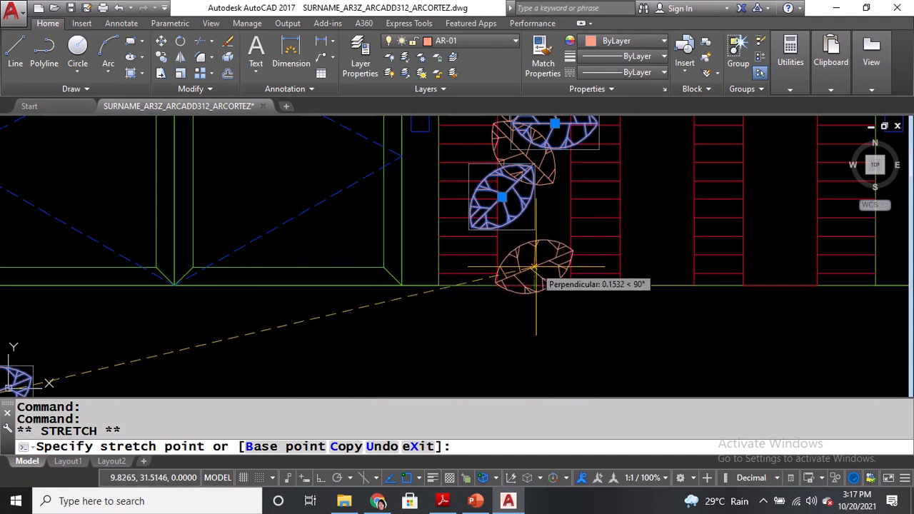
click(535, 266)
middle_drag(534, 255, 536, 326)
key(Escape)
Copy the upright leaf to the right edge of the panel, below the horizontal leaf.
middle_drag(552, 271, 566, 295)
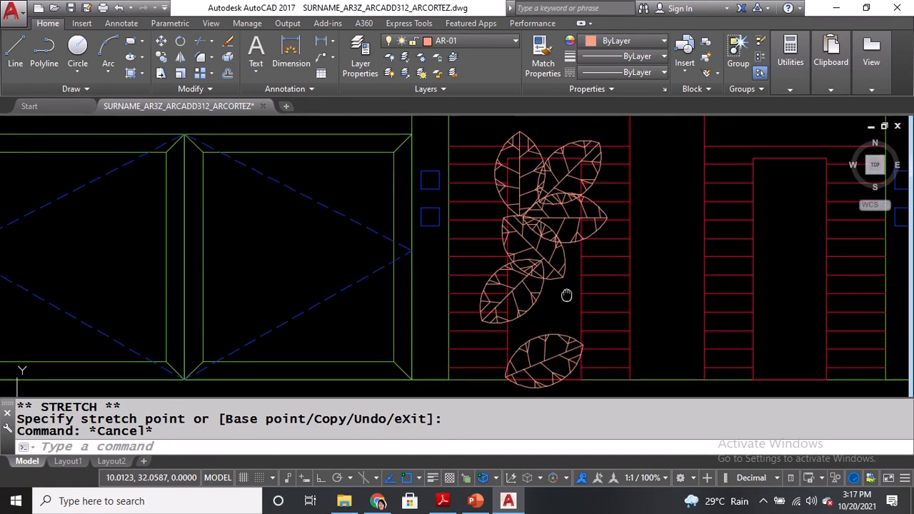
text(CO)
key(Return)
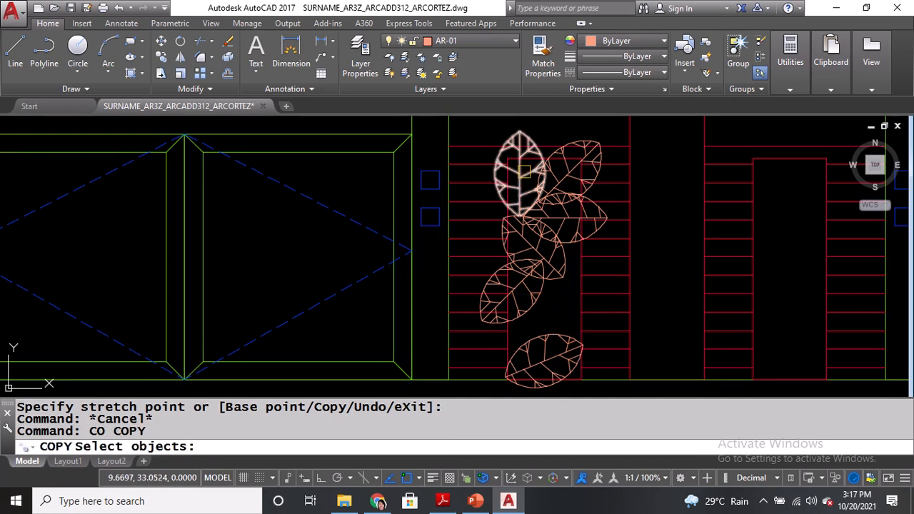
click(525, 178)
key(Return)
click(526, 194)
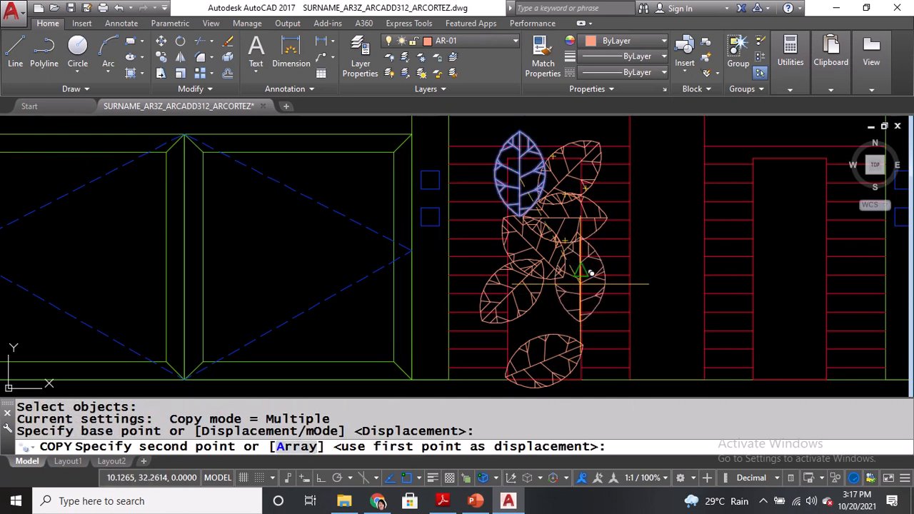
click(583, 279)
key(Return)
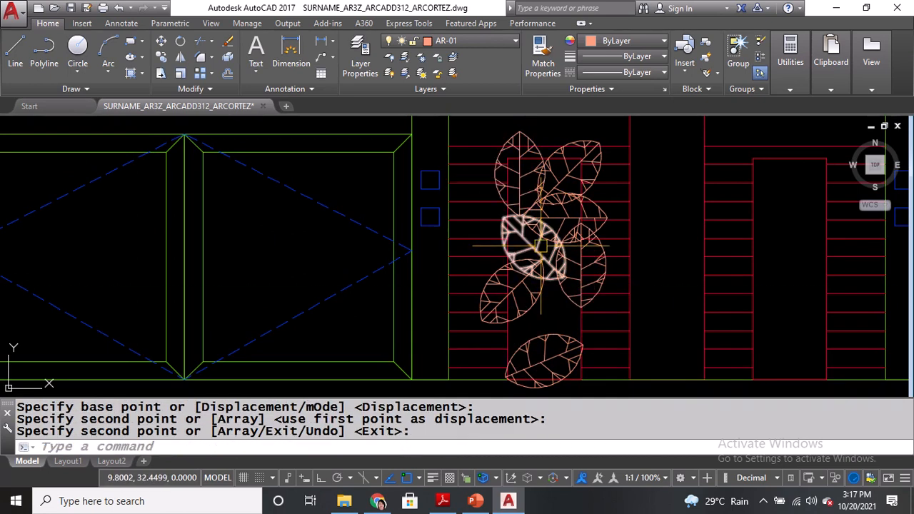
Copy the horizontal leaf down the cluster, placing it between the 135 degree leaf and the bottom slanted leaf.
text(CO)
key(Return)
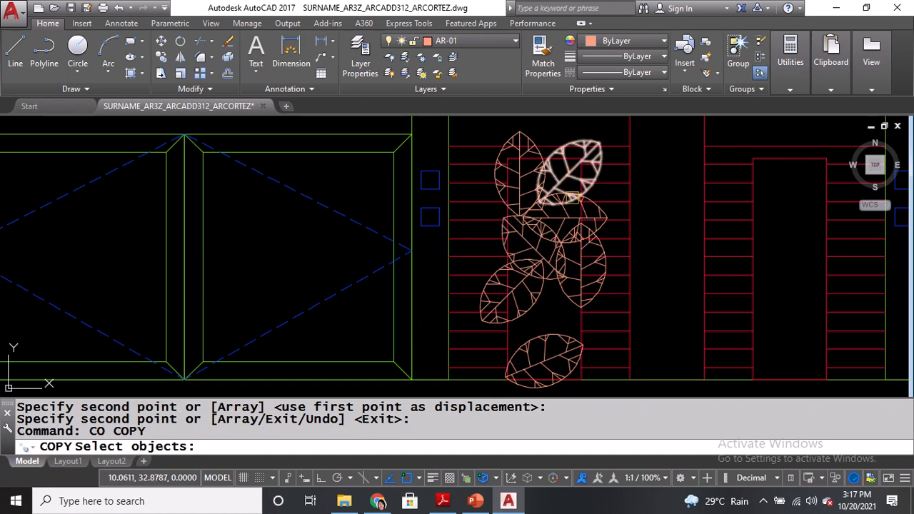
click(564, 214)
key(Return)
click(563, 215)
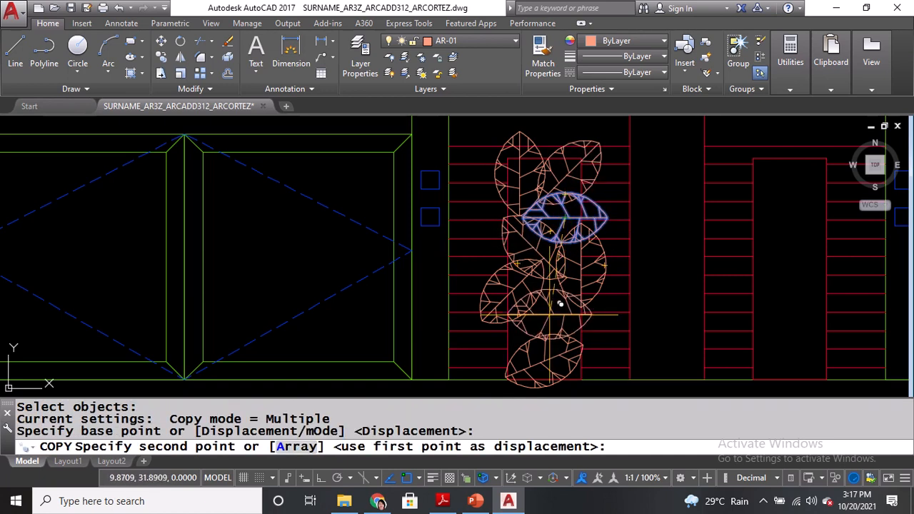
click(555, 304)
key(Escape)
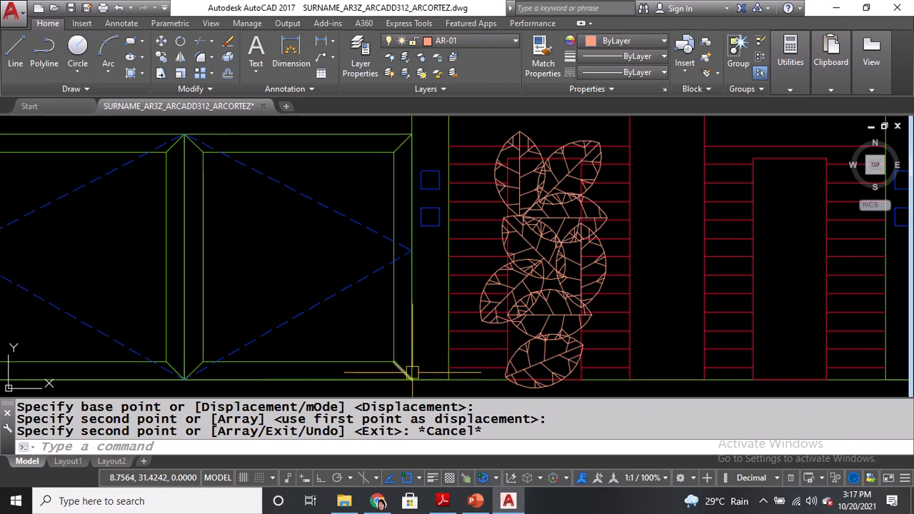
Copy the upright leaf twice onto the adjacent taller fence panel: at its top edge centre and just below, slightly to the left.
middle_drag(412, 373, 348, 401)
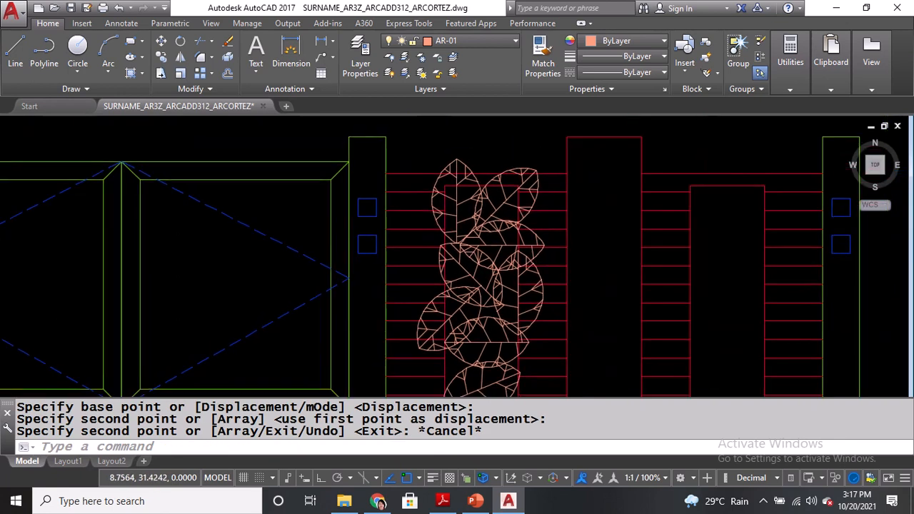
mouse_move(565, 198)
middle_down()
mouse_move(573, 136)
mouse_move(574, 239)
middle_up()
key(Return)
click(452, 202)
key(Return)
click(455, 191)
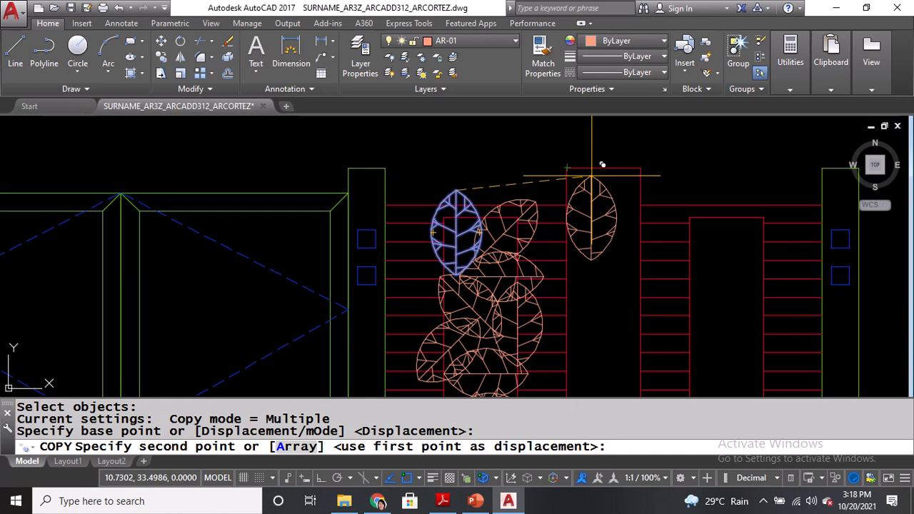
click(602, 168)
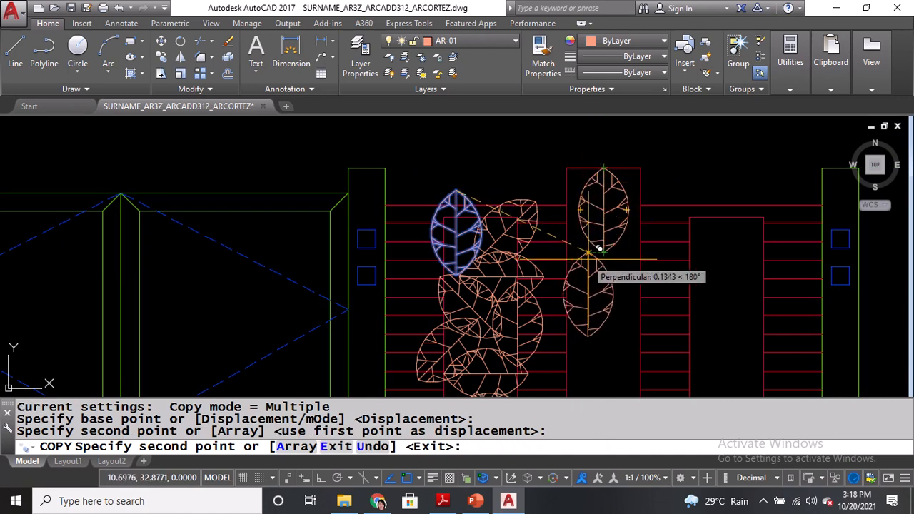
click(588, 253)
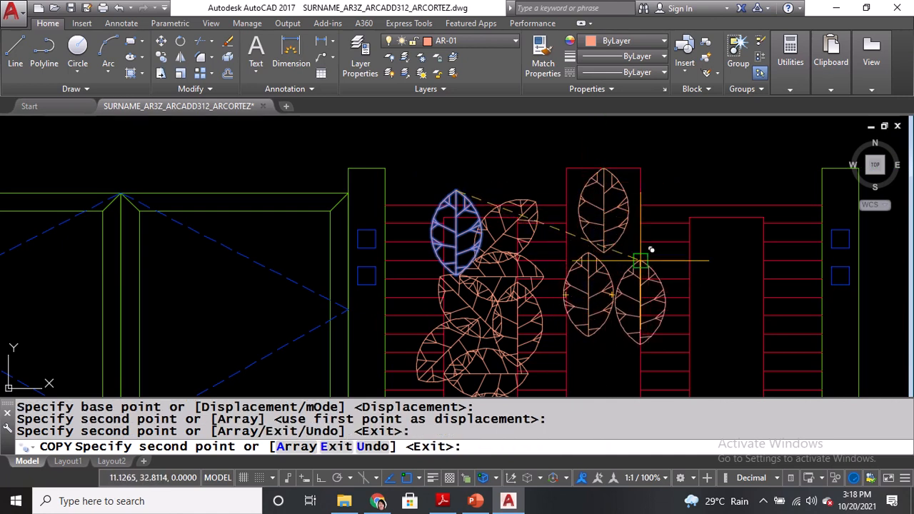
key(Escape)
Copy the lower upright leaf on the tall panel to a spot slightly above and left of it, straddling the panel's left edge.
scroll(603, 310, up, 2)
key(space)
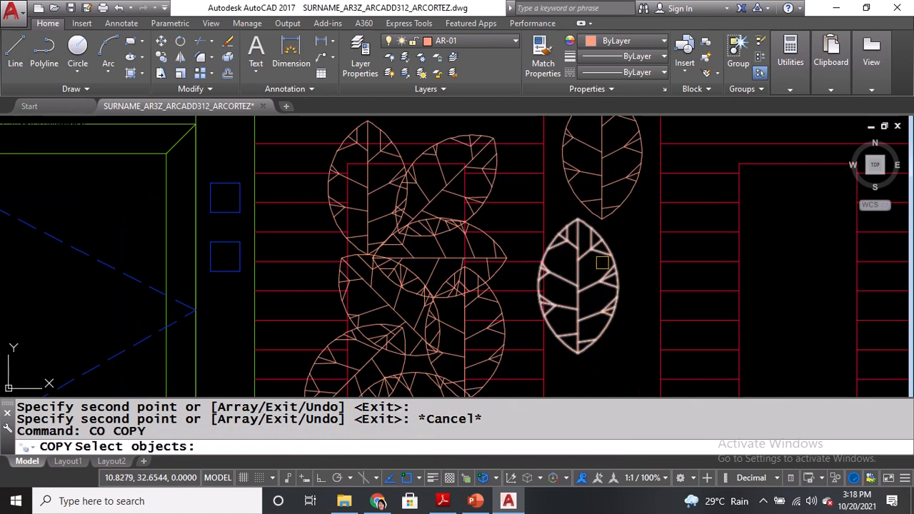
click(602, 262)
click(569, 287)
key(space)
click(635, 343)
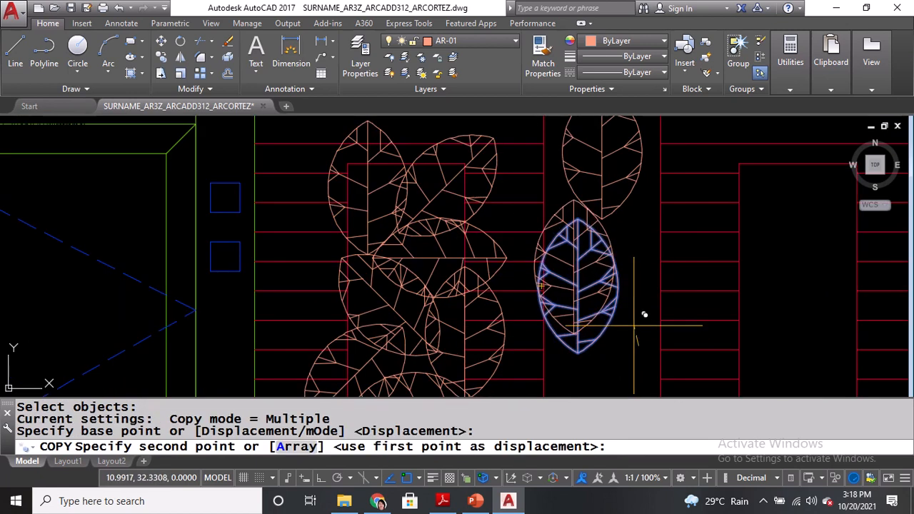
click(626, 293)
key(space)
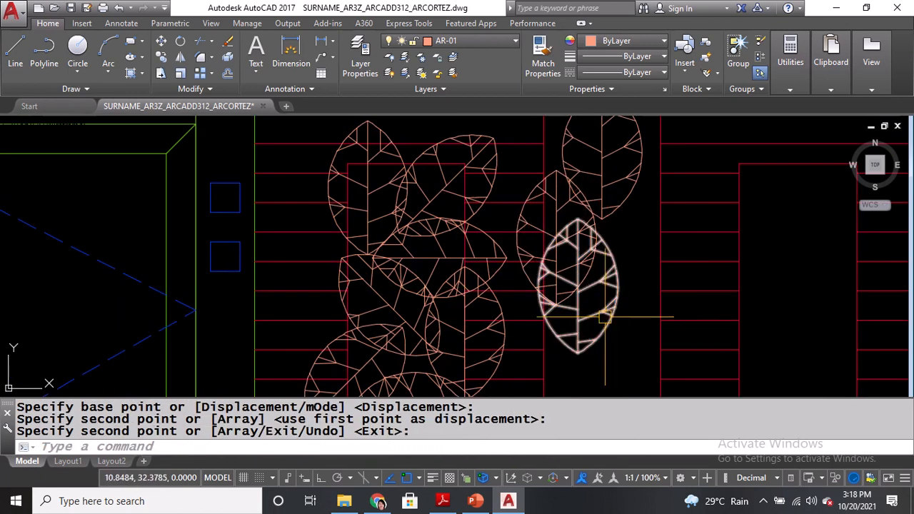
Move the original lower leaf up and right so it sits beside its copy beneath the top leaf.
click(577, 286)
click(577, 285)
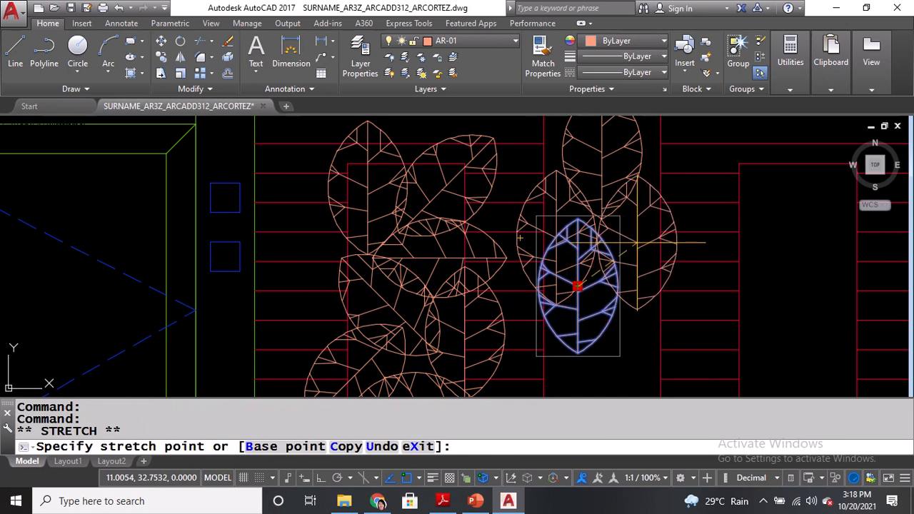
click(636, 242)
middle_drag(600, 322, 587, 410)
key(Escape)
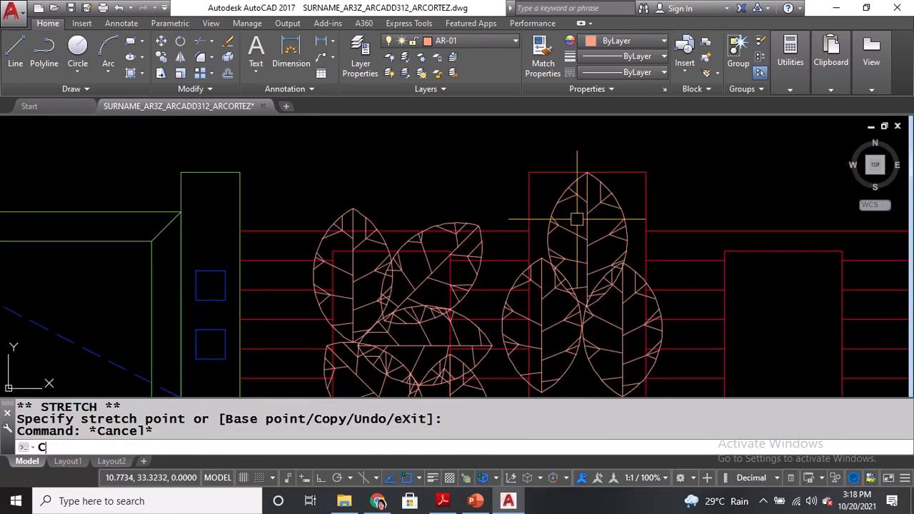
Copy the tall panel's top centre leaf onto the panel's upper left corner.
text(CO)
key(Return)
click(573, 214)
click(594, 212)
key(space)
click(587, 229)
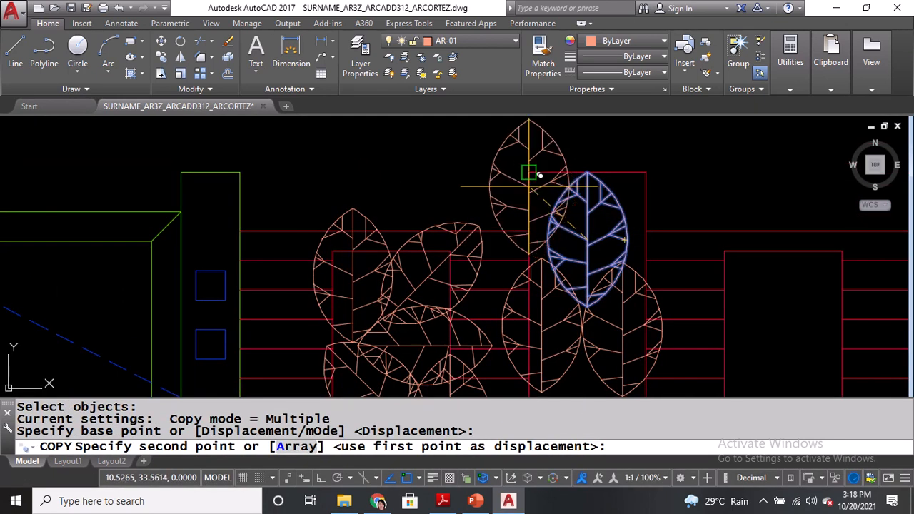
key(space)
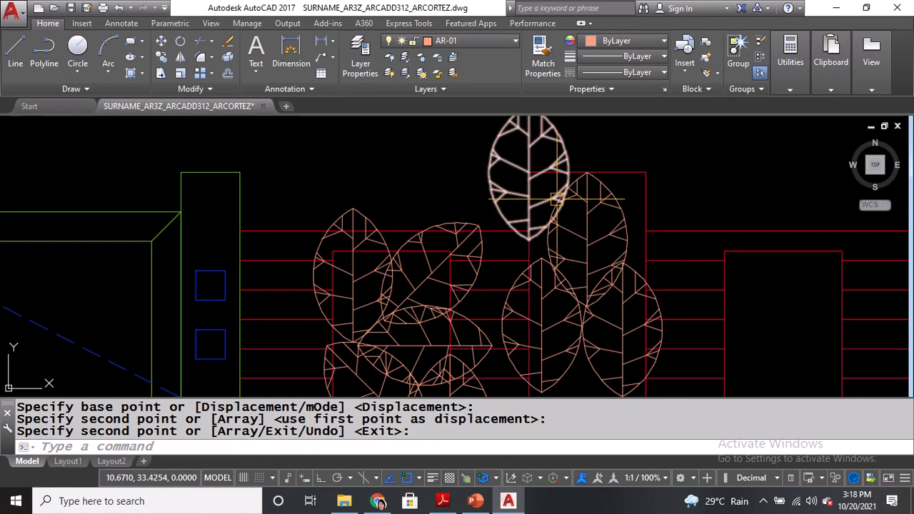
Copy the leaf at the tall panel's upper left corner across to its upper right corner.
key(Return)
click(544, 199)
key(space)
click(540, 189)
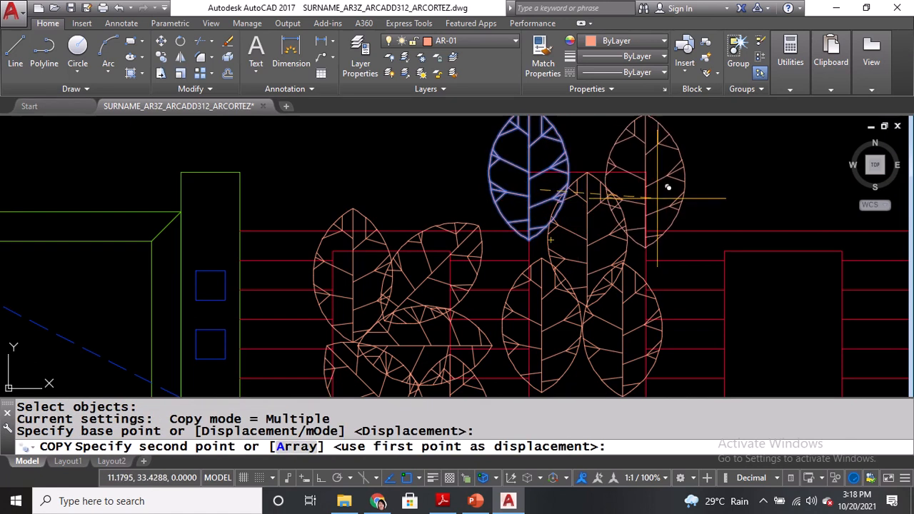
click(668, 185)
key(space)
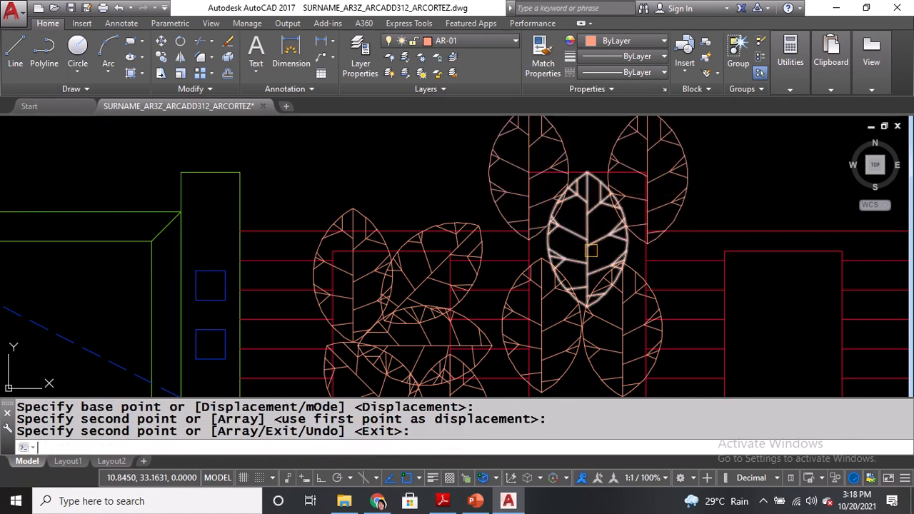
Copy the tall panel's top centre leaf straight down, below the side-by-side pair of leaves.
key(space)
click(590, 248)
key(space)
click(587, 241)
middle_drag(573, 391, 601, 151)
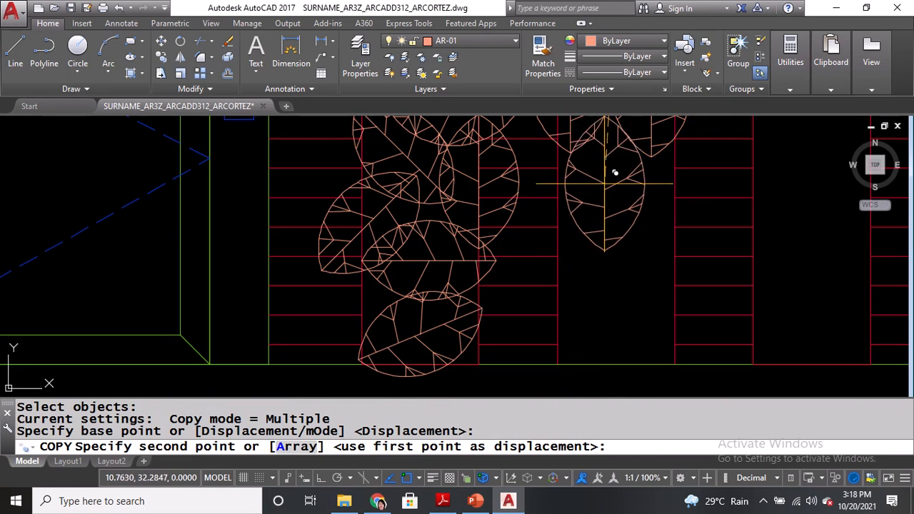
click(616, 181)
key(space)
Copy the right leaf of the pair down onto the tall panel's right edge, beside the lower centre leaf.
middle_drag(607, 190, 578, 241)
key(space)
click(623, 179)
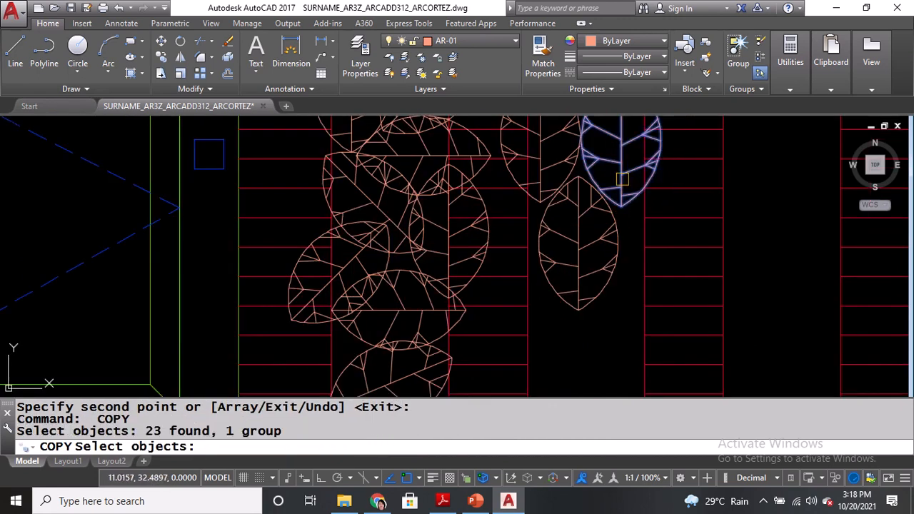
key(space)
click(622, 151)
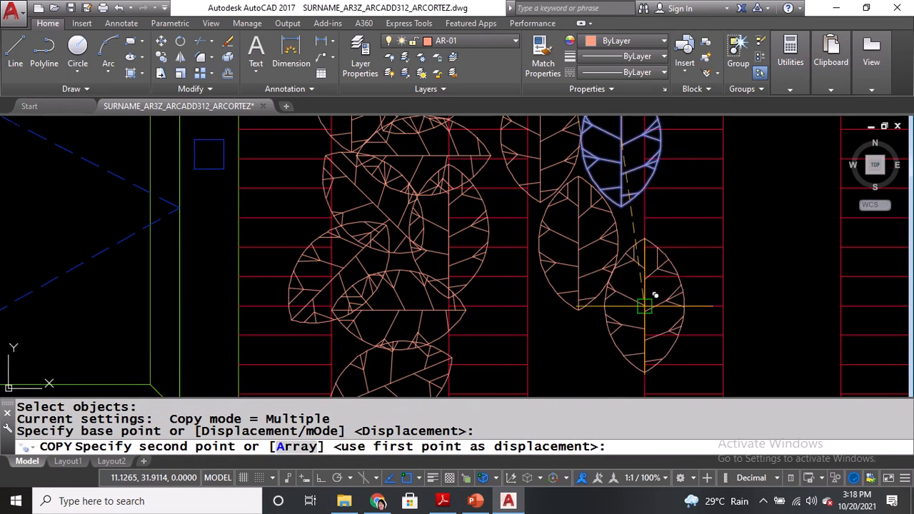
click(644, 305)
key(space)
Copy the left leaf of the pair down to the tall panel's left edge, near its base.
key(space)
click(539, 141)
key(space)
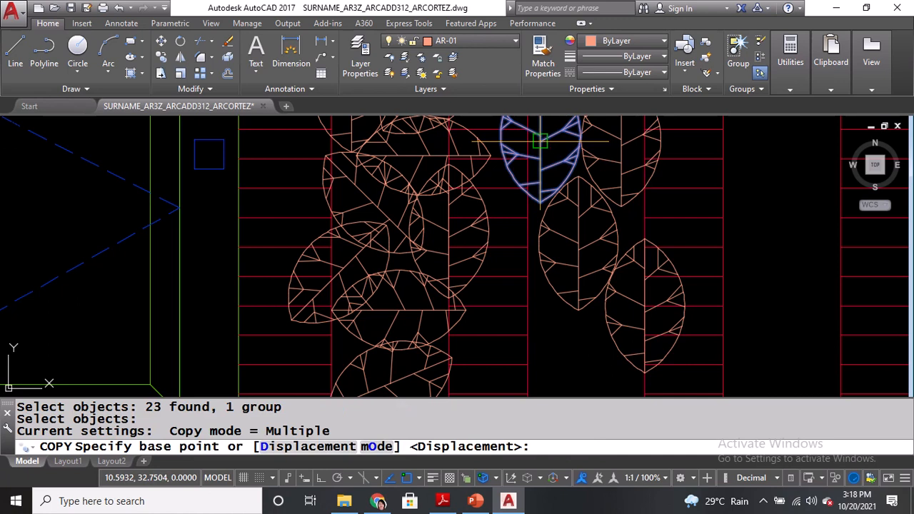
click(539, 141)
middle_drag(550, 330, 561, 227)
click(546, 227)
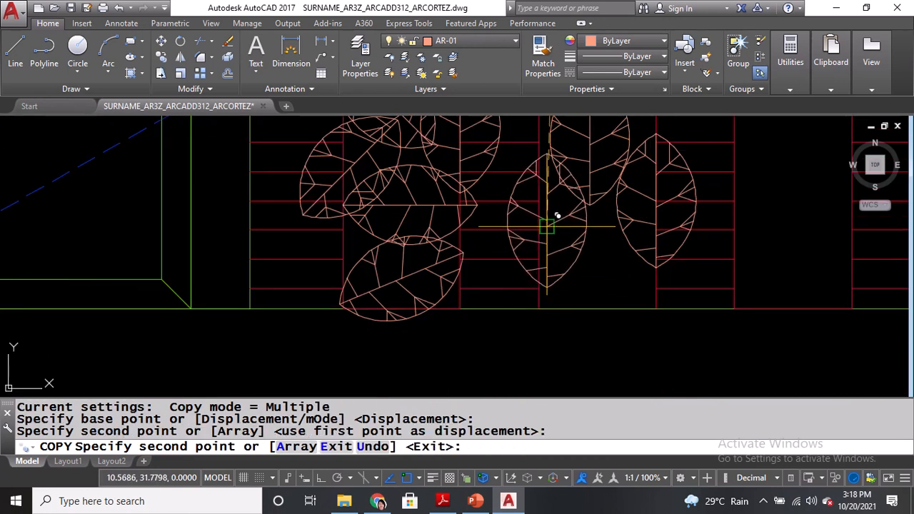
key(space)
Copy the lowest left leaf down and right to the bottom centre of the tall panel.
key(space)
click(548, 227)
key(space)
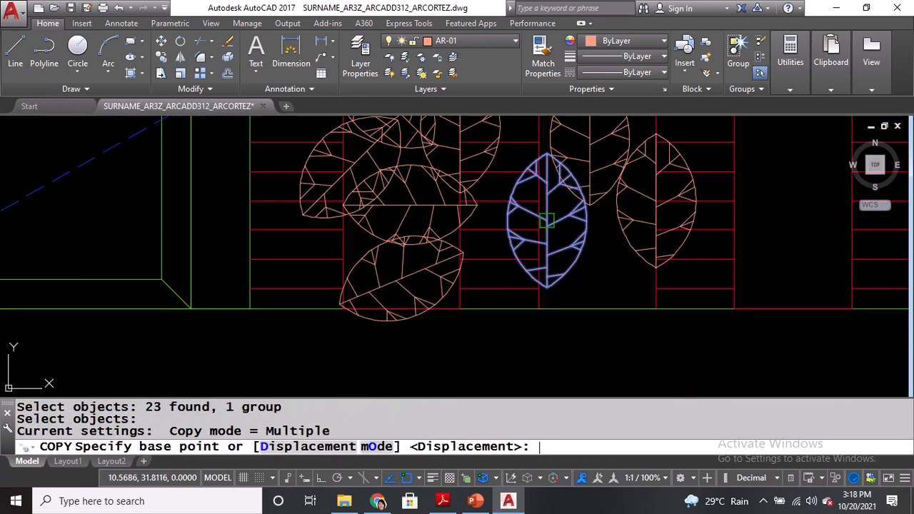
click(547, 223)
click(607, 271)
key(space)
Try to trim the overlapping line segments at the tip of the 45 degree leaf, using all objects as cutting edges.
scroll(561, 323, down, 4)
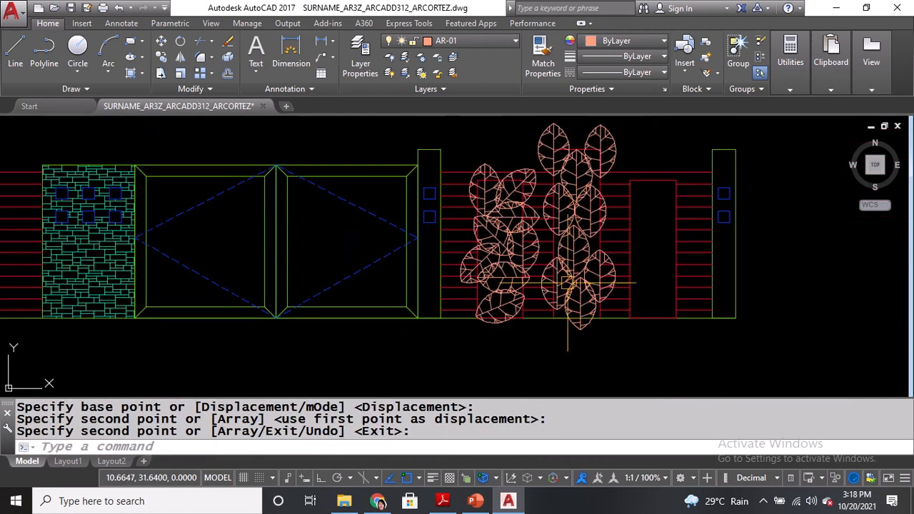
middle_drag(584, 232, 590, 288)
scroll(483, 253, up, 5)
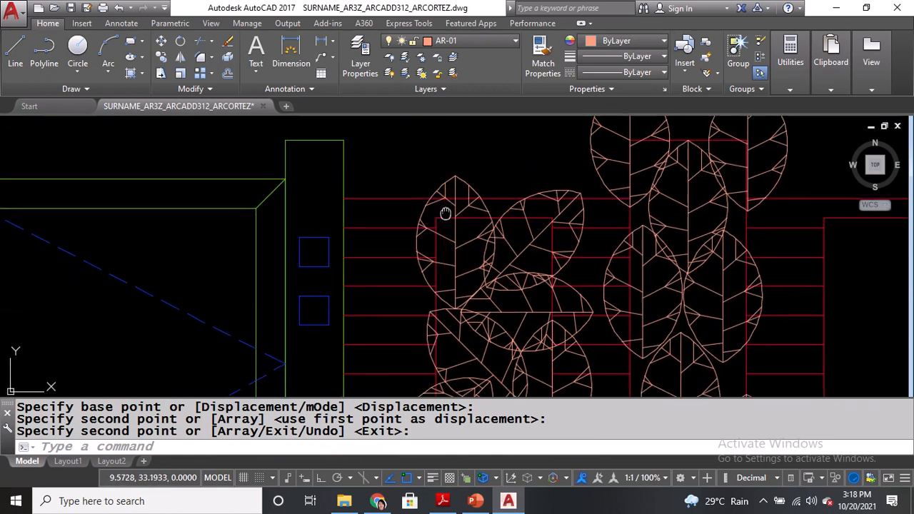
text(TR)
key(space)
key(space)
scroll(594, 231, up, 4)
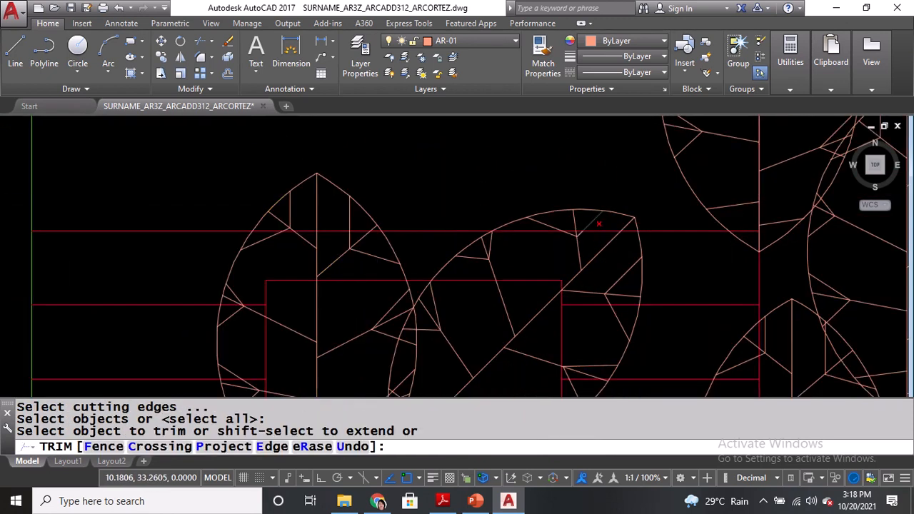
click(592, 283)
click(590, 294)
click(638, 295)
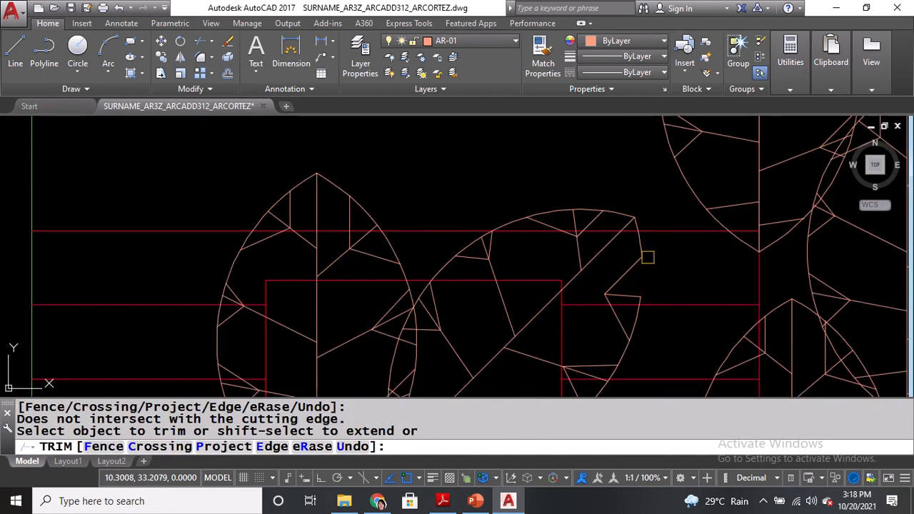
click(633, 223)
key(space)
scroll(607, 185, down, 2)
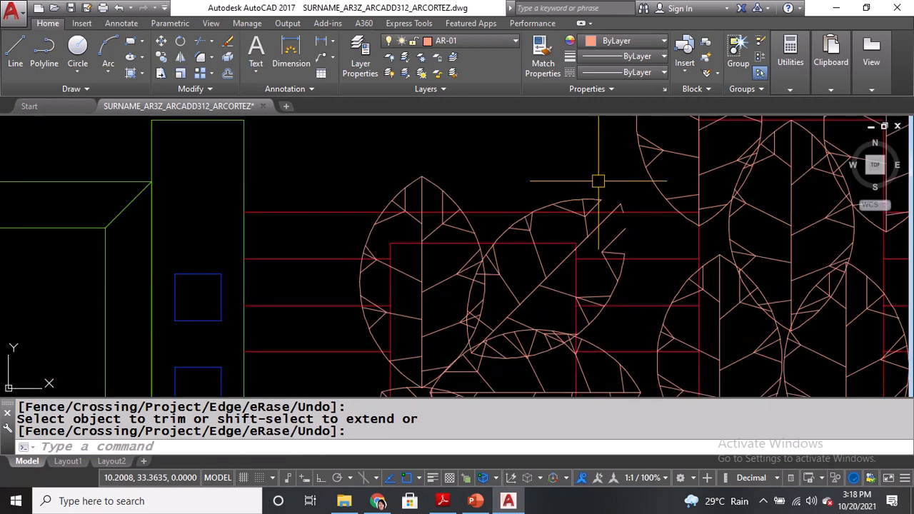
Undo the last zoom and the trim made on the 45 degree leaf.
text(U)
key(Return)
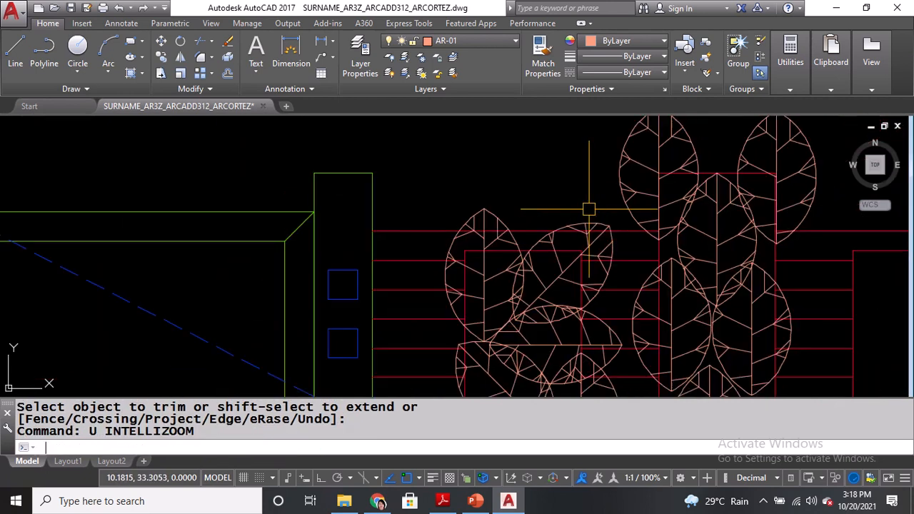
text(U)
key(Return)
Ungroup the upright leaf at the upper left of the shorter panel's leaf cluster.
text(UN)
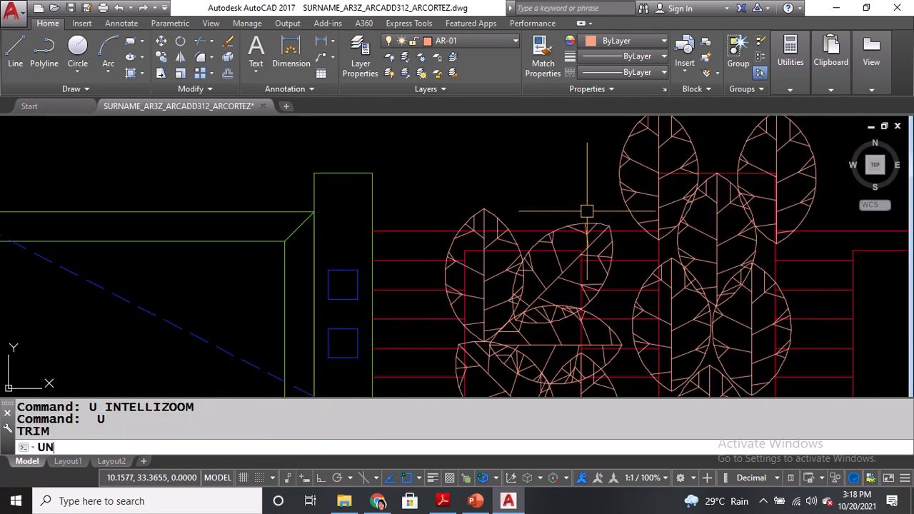
text(GRO)
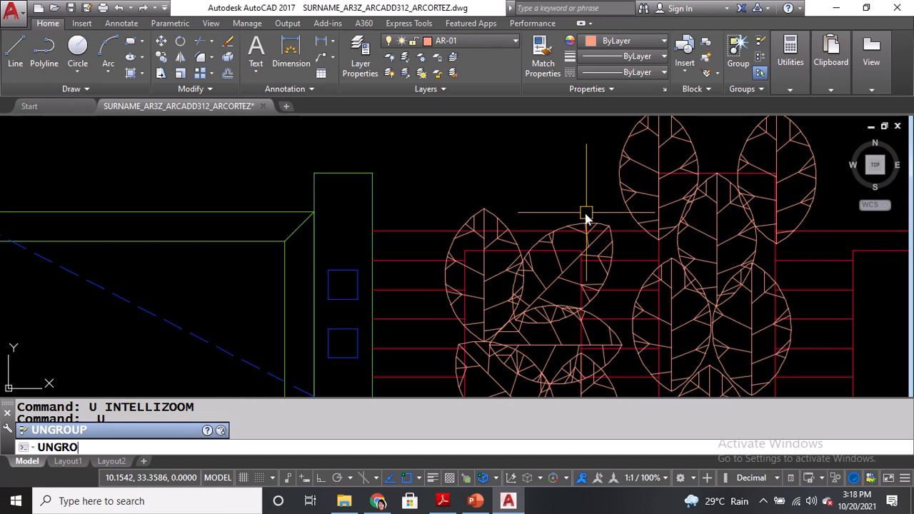
text(UP)
key(Return)
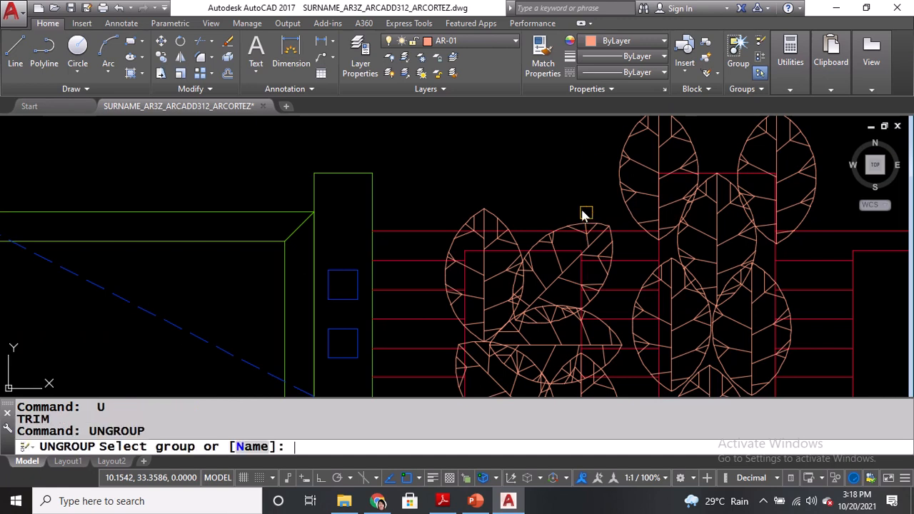
click(489, 213)
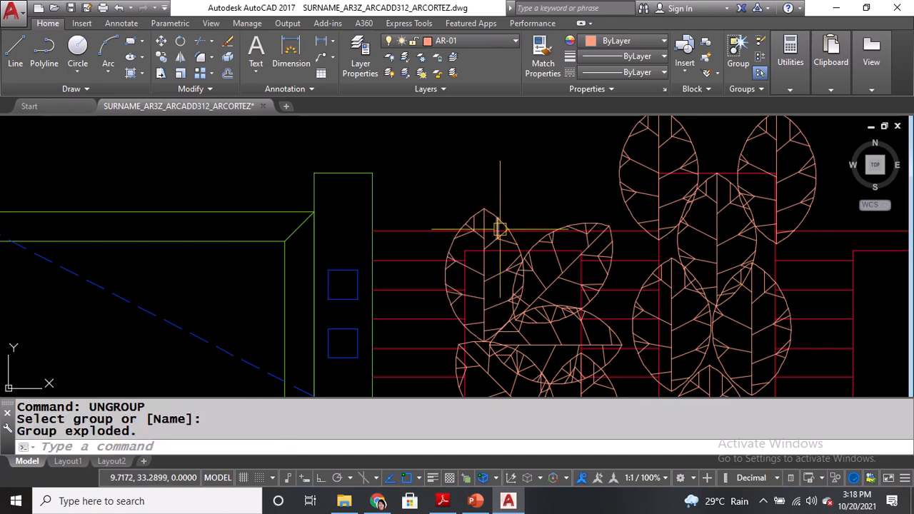
scroll(446, 261, up, 5)
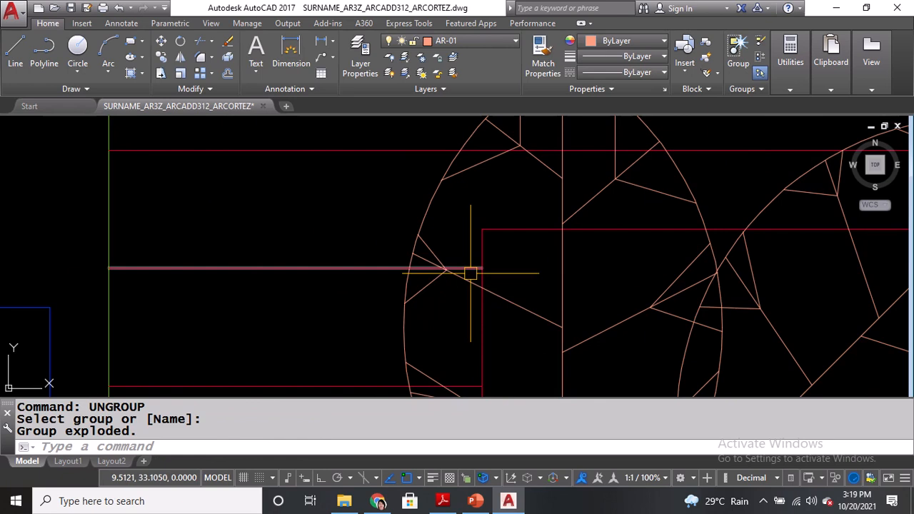
text(TR)
key(Return)
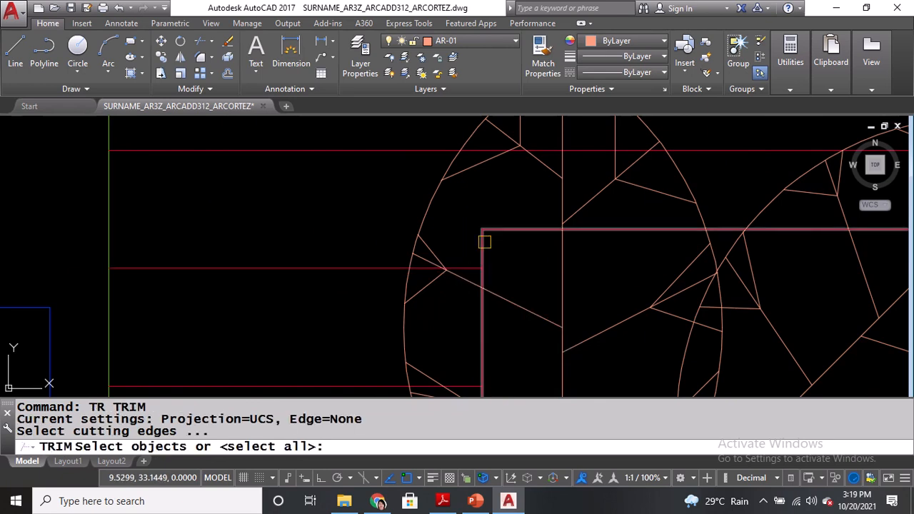
scroll(484, 242, down, 5)
key(Escape)
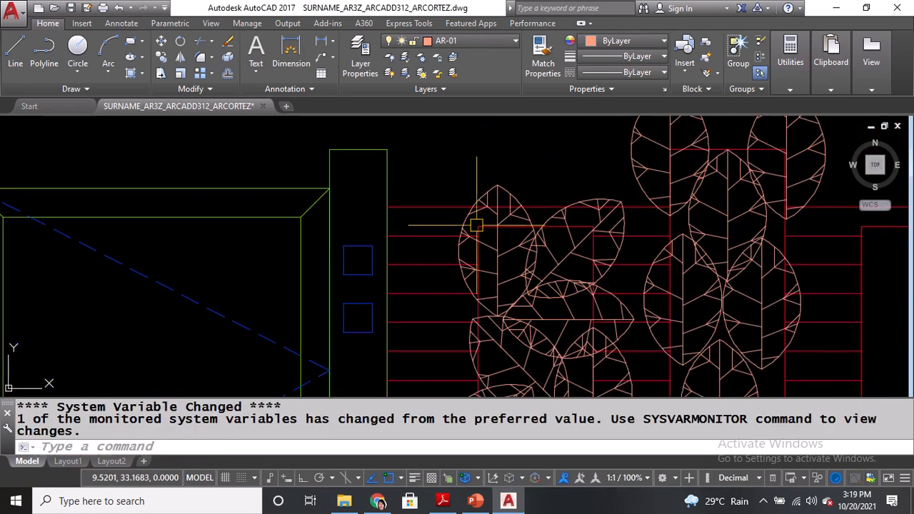
Ungroup the 45 degree leaf, the upper horizontal leaf and the tilted leaf below it in the shorter panel's cluster.
text(UNGROUP)
key(Return)
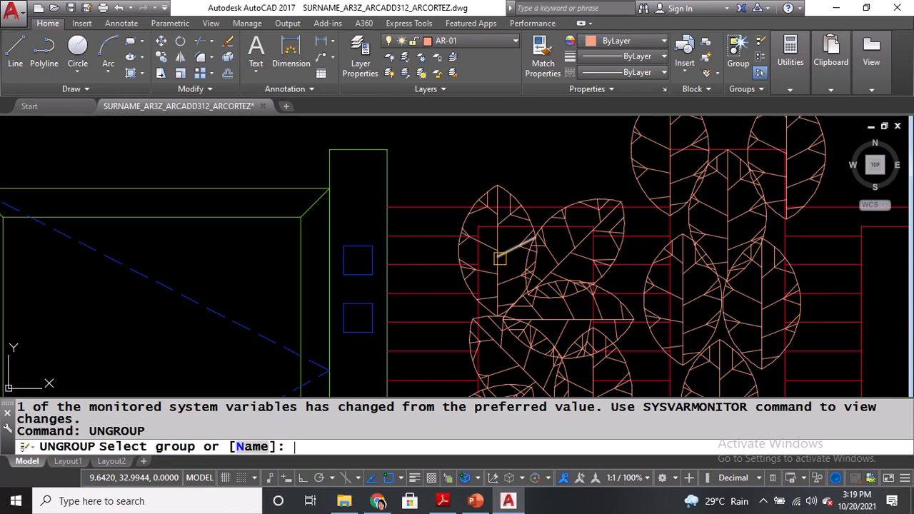
click(578, 206)
mouse_move(546, 302)
middle_down()
mouse_move(545, 194)
mouse_move(561, 191)
middle_up()
key(Return)
click(549, 214)
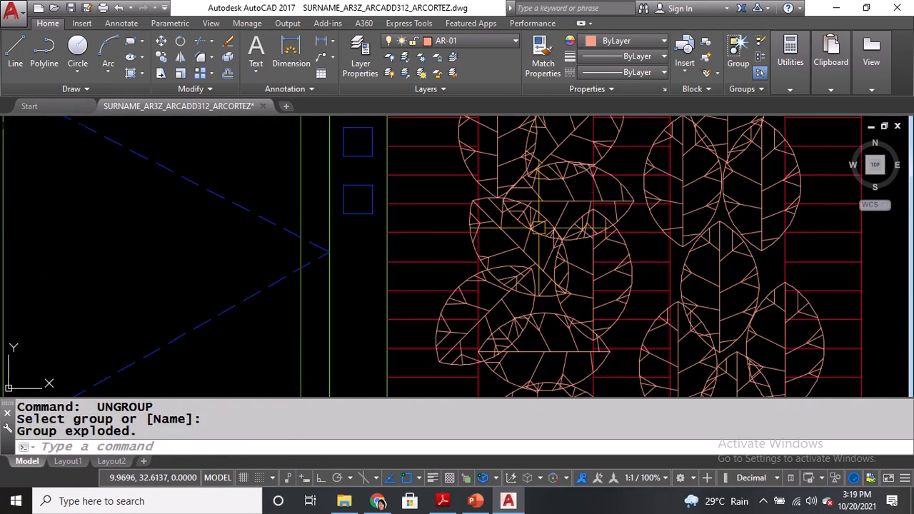
key(Return)
click(491, 250)
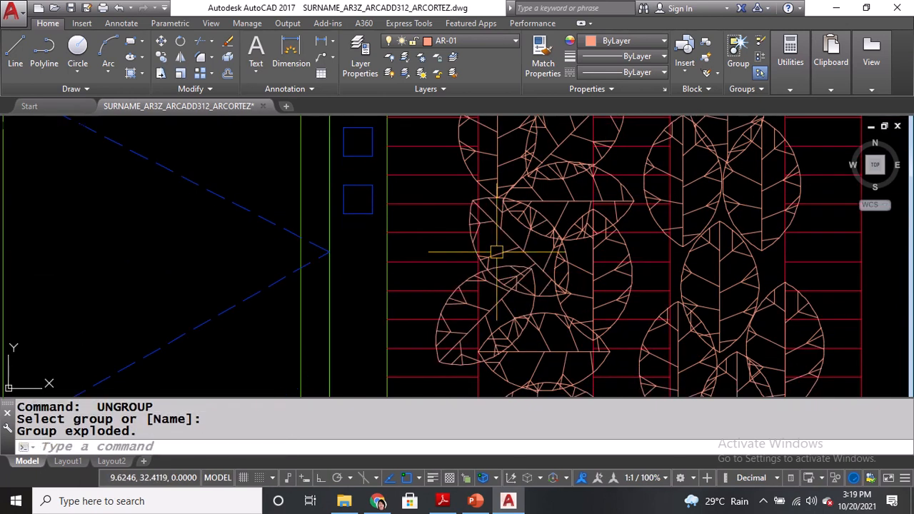
Ungroup the lower overlapping leaves of the shorter panel's cluster, including the lower left slanted leaf, the lower horizontal leaf and the bottom leaf.
middle_drag(491, 250, 498, 205)
key(Return)
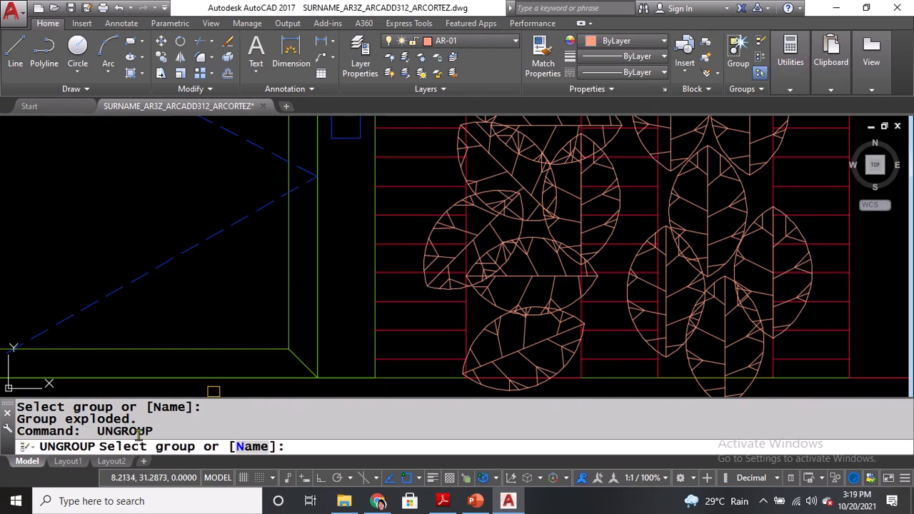
click(541, 220)
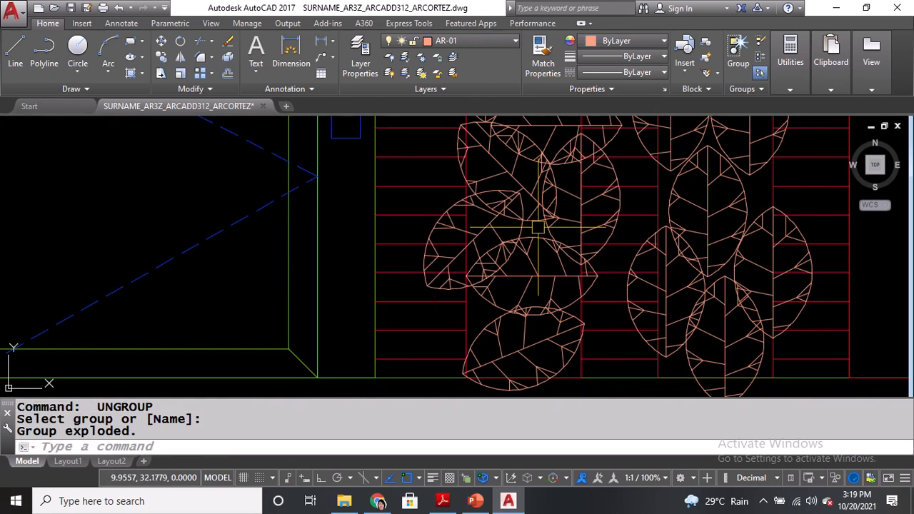
key(Return)
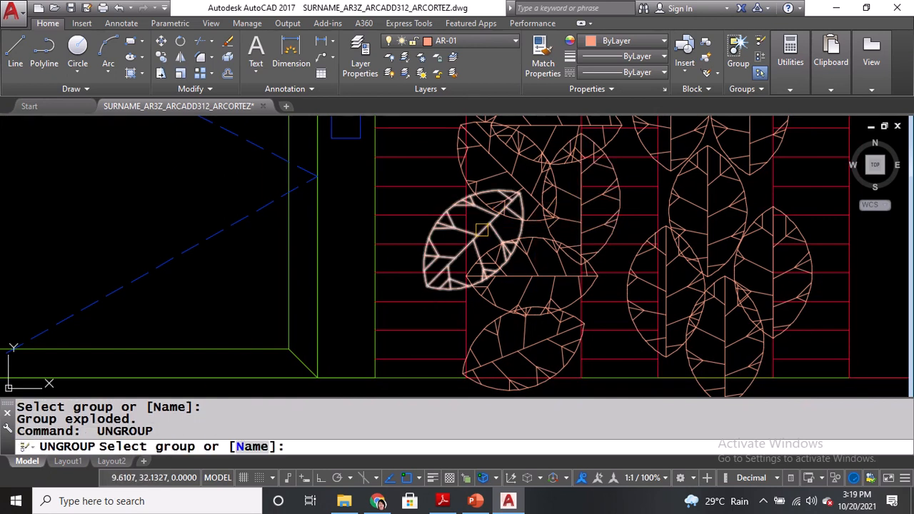
click(482, 230)
key(Return)
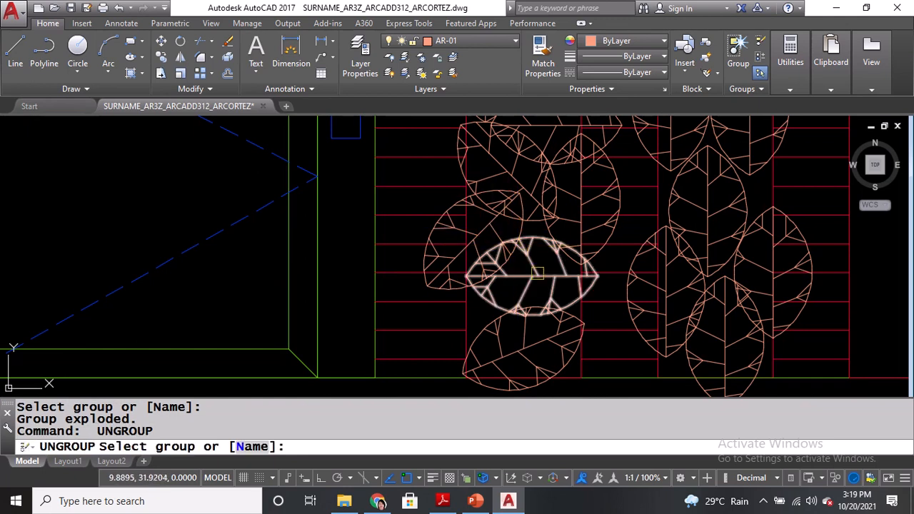
click(537, 276)
key(Return)
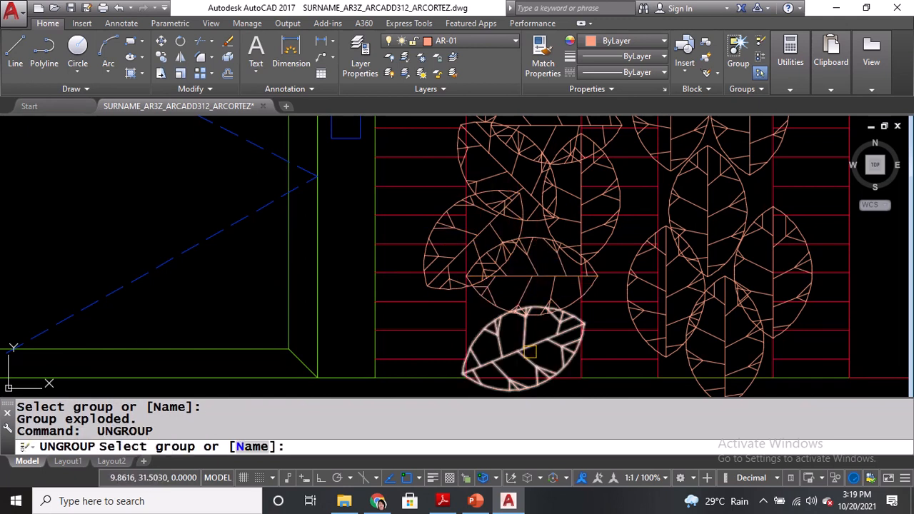
click(528, 351)
scroll(487, 344, down, 2)
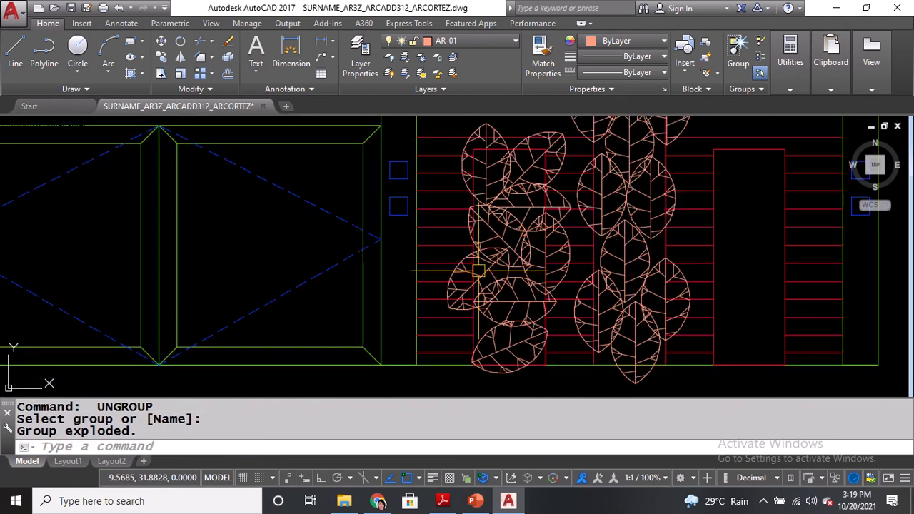
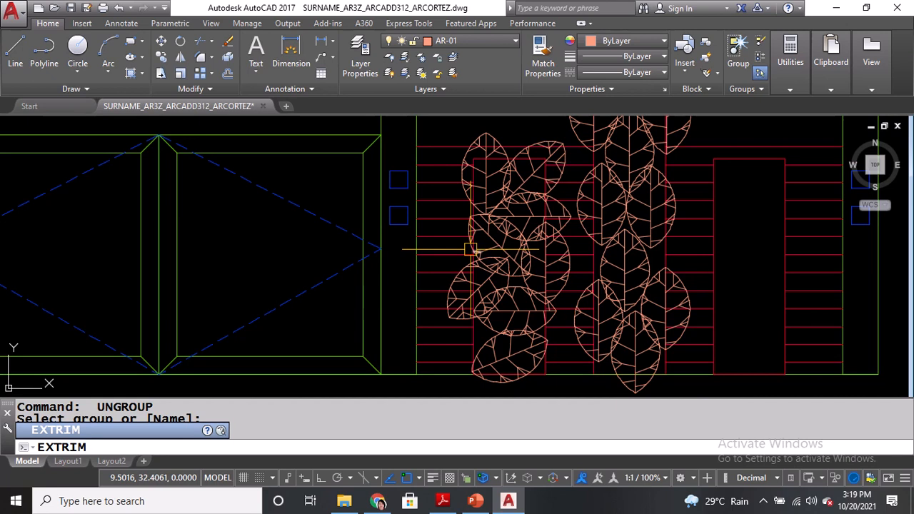
Trim everything outside the shorter panel's rectangle with EXTRIM, using the rectangle as the cutting edge.
click(469, 249)
key(Return)
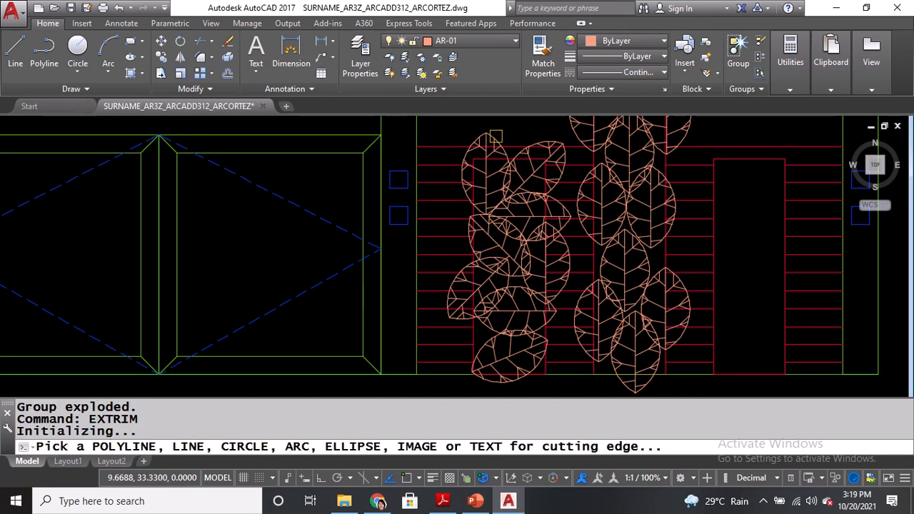
scroll(500, 139, up, 2)
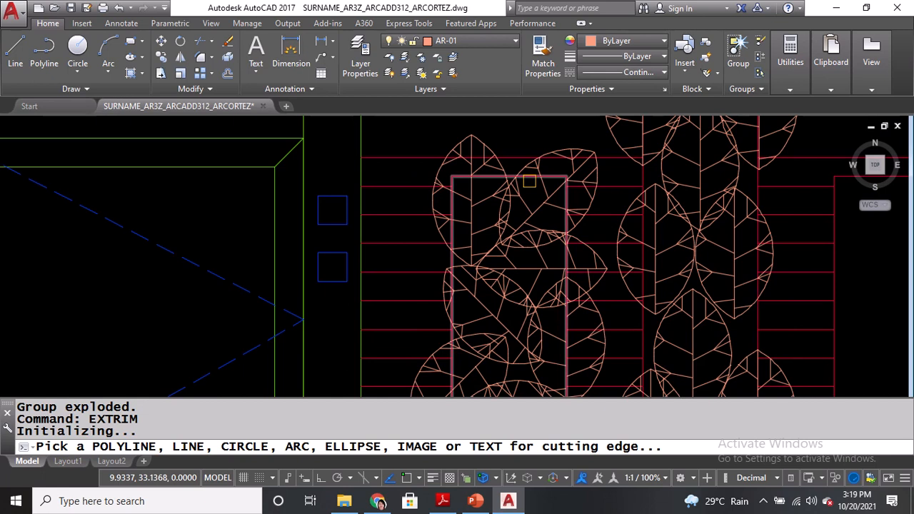
click(529, 181)
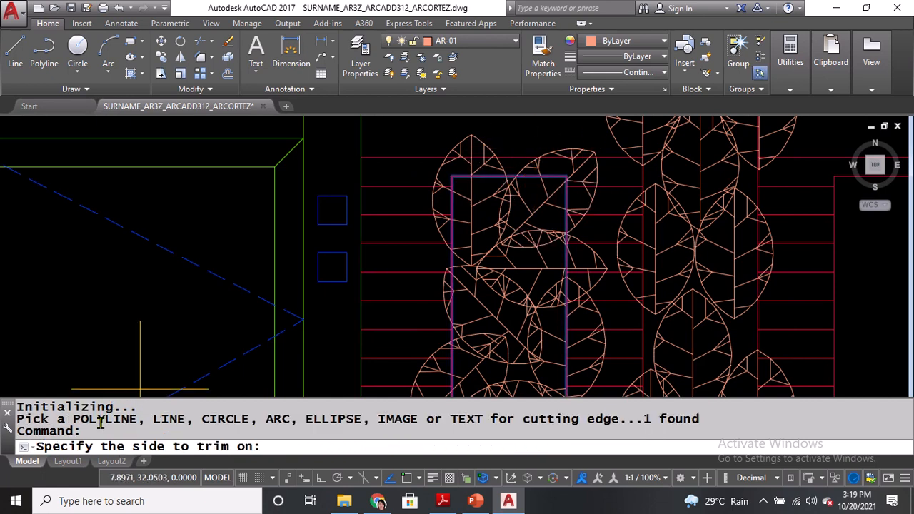
scroll(407, 296, down, 2)
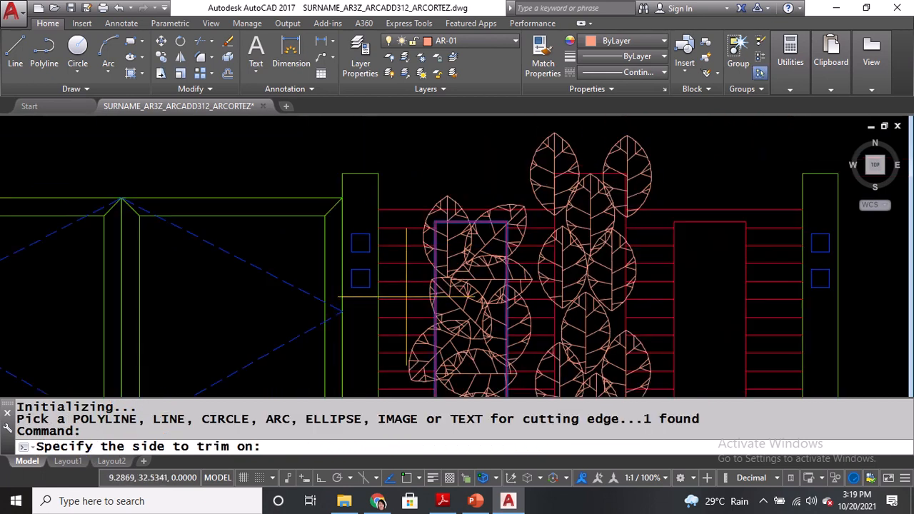
click(439, 164)
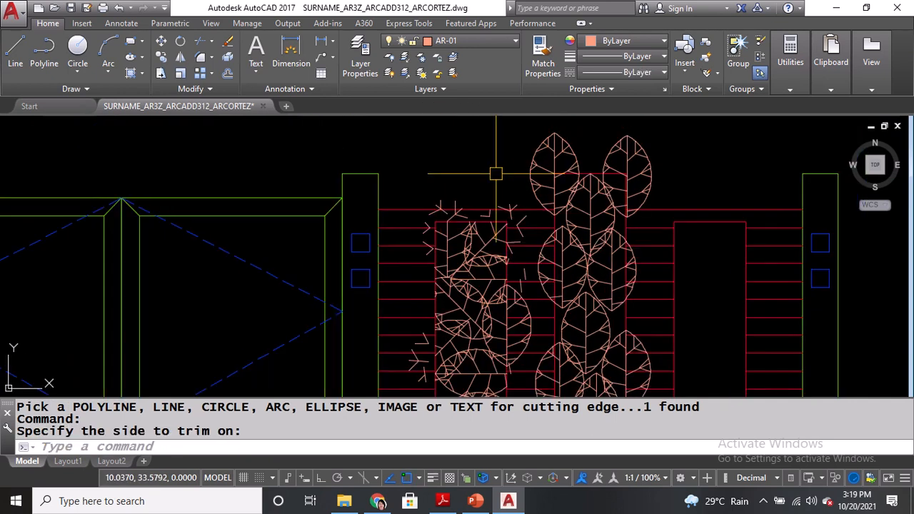
Erase the stray vein segments left outside the lower left side of the shorter panel.
scroll(483, 292, up, 2)
scroll(444, 277, up, 2)
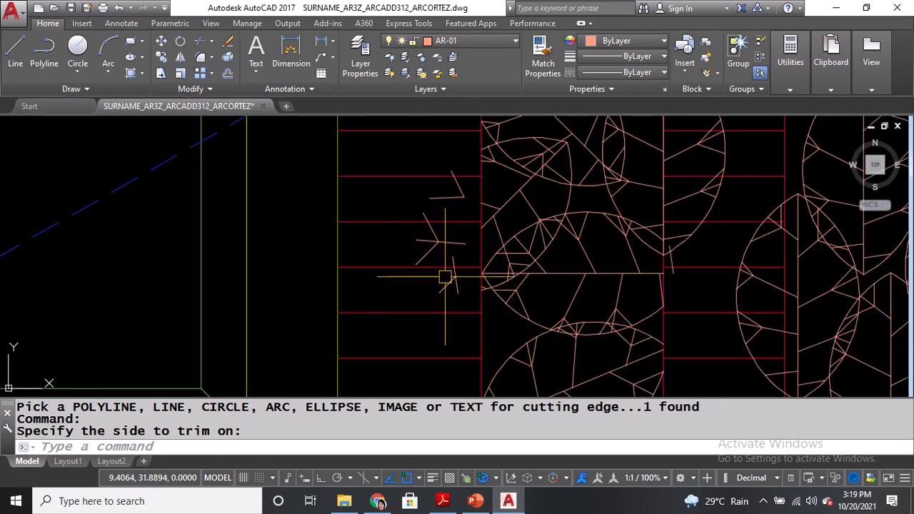
click(447, 285)
click(463, 292)
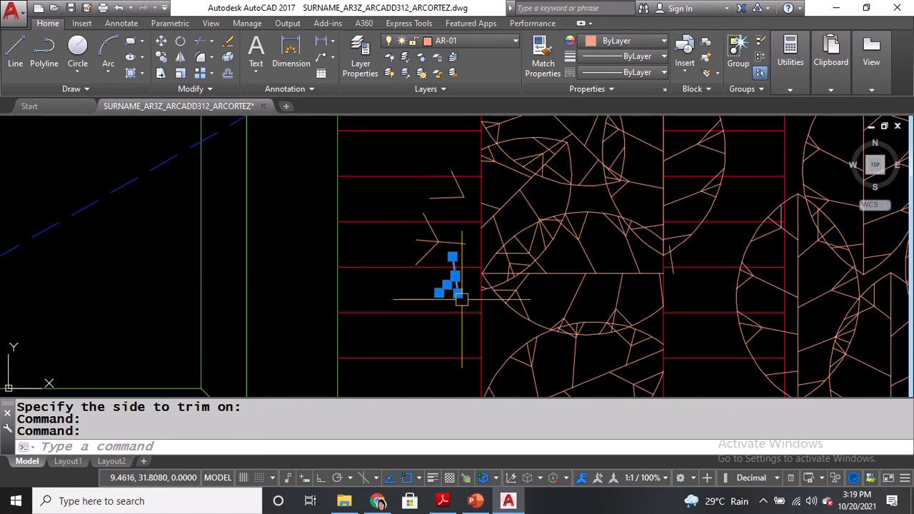
text(e)
key(Return)
click(425, 253)
key(Return)
click(429, 241)
key(Return)
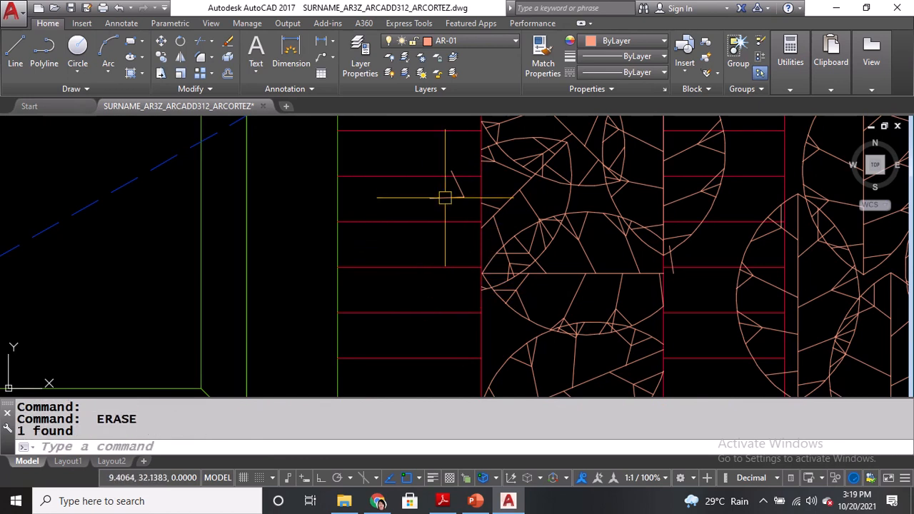
double_click(449, 190)
key(Delete)
Erase the stray vein segments below the shorter panel's bottom edge.
middle_drag(479, 295, 466, 140)
click(541, 298)
click(546, 298)
click(560, 297)
click(551, 288)
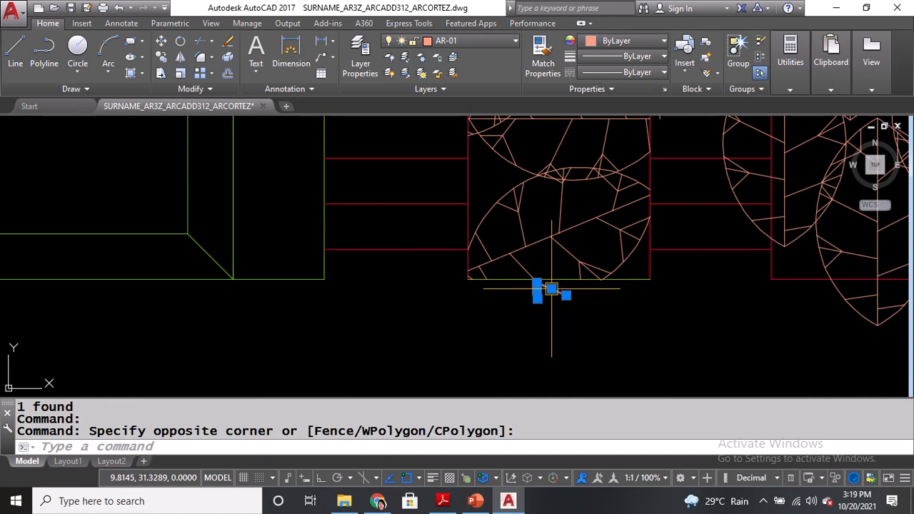
key(Delete)
Erase the stray vein segments over the slats along the right side of the shorter panel.
middle_drag(672, 217, 557, 420)
click(544, 309)
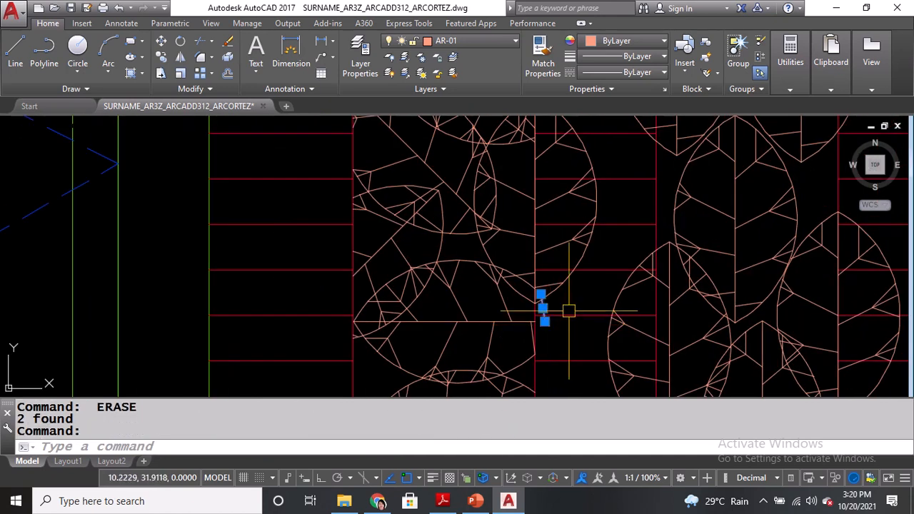
key(Delete)
mouse_move(565, 310)
middle_down()
mouse_move(587, 326)
mouse_move(565, 273)
middle_up()
click(562, 298)
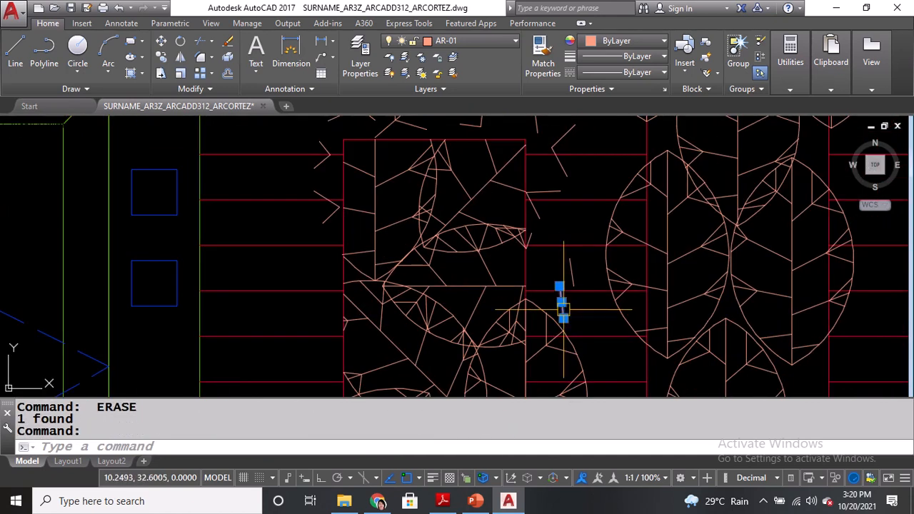
key(Delete)
click(571, 275)
key(Delete)
middle_drag(562, 225, 568, 306)
click(542, 286)
click(553, 265)
key(Delete)
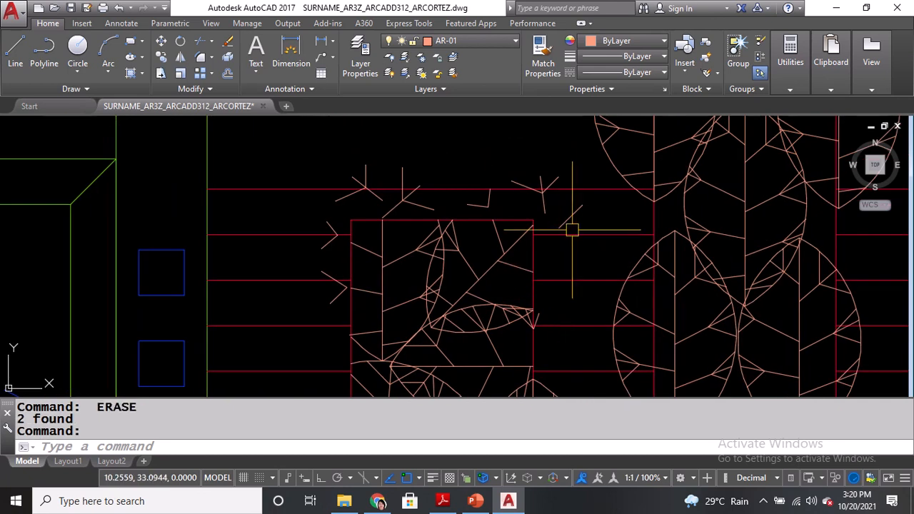
Erase the stray vein segments around the shorter panel's upper right corner.
click(570, 218)
key(Delete)
click(544, 205)
key(Delete)
click(507, 164)
click(581, 216)
key(Delete)
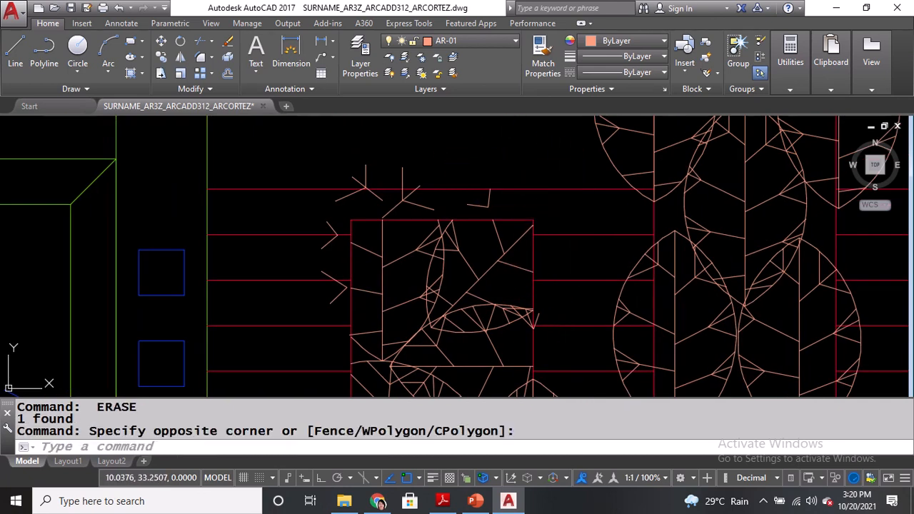
Erase the stray vein segments above the middle and left part of the shorter panel's top edge.
click(490, 197)
click(472, 208)
key(Delete)
click(412, 205)
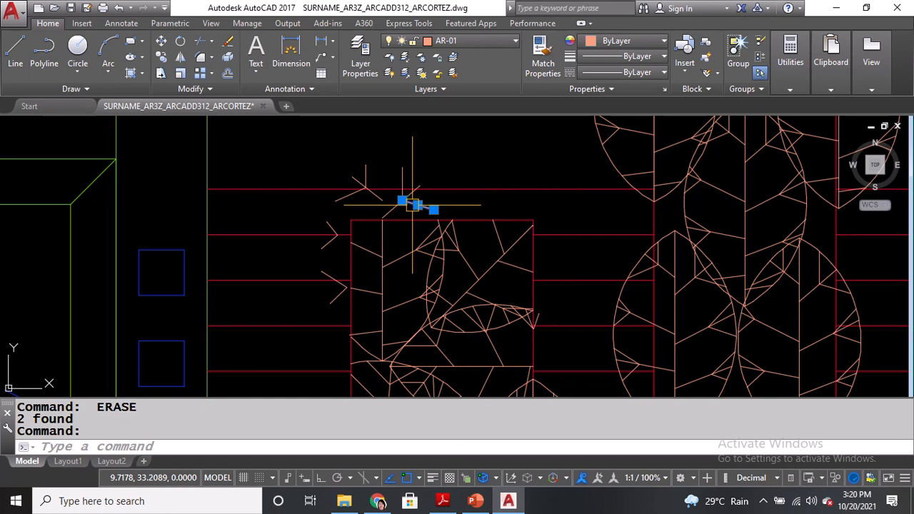
key(Delete)
click(408, 203)
click(400, 202)
key(Delete)
click(398, 196)
key(Delete)
Erase the stray vein segments above the shorter panel's upper left corner and along its upper left side.
click(362, 192)
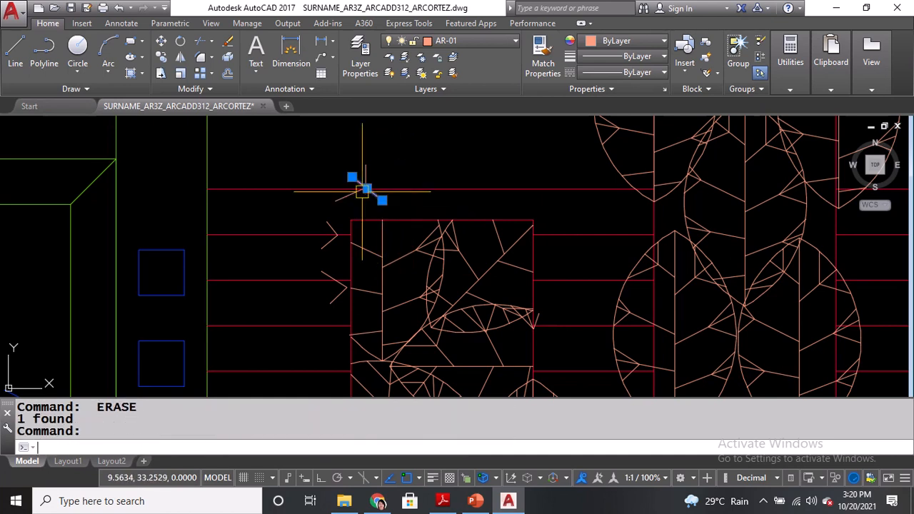
key(Delete)
click(362, 178)
key(Delete)
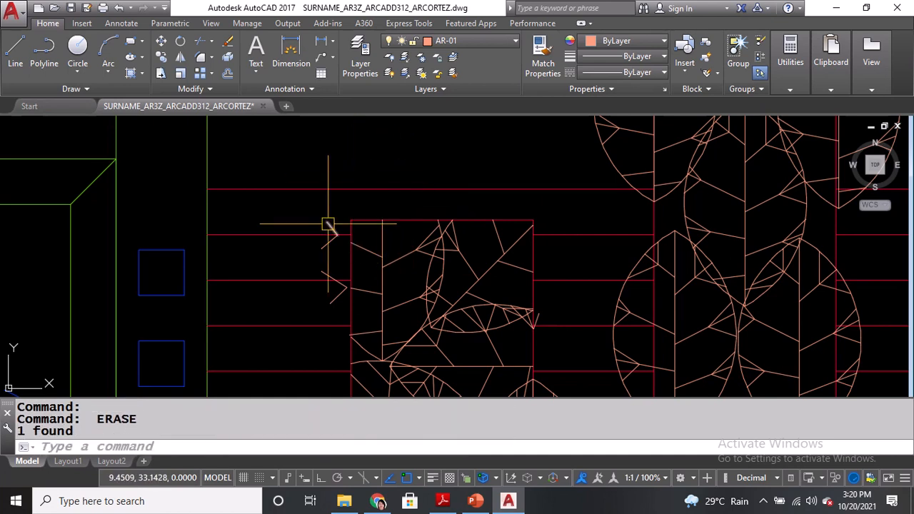
click(329, 239)
key(Delete)
click(329, 274)
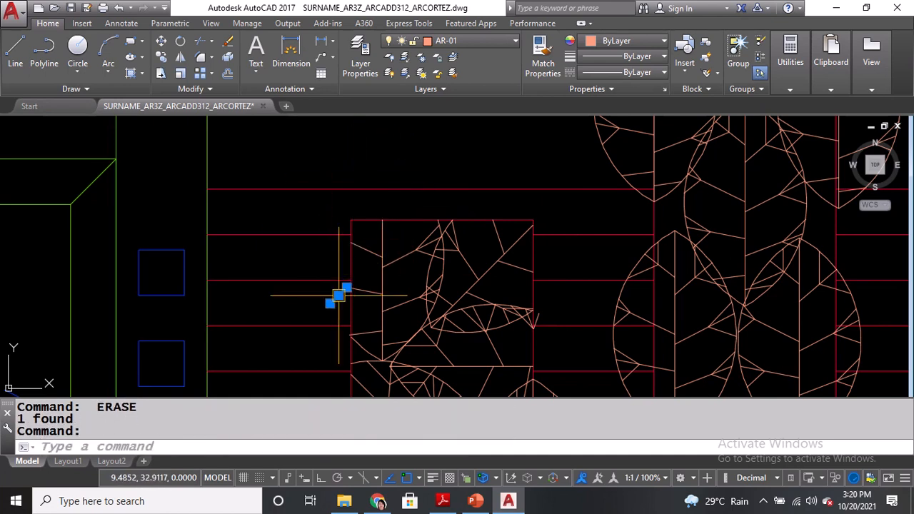
key(Delete)
Erase the short vein segment sticking out of the shorter panel's right edge near the upper horizontal leaf.
scroll(343, 293, down, 3)
scroll(516, 239, up, 4)
click(462, 216)
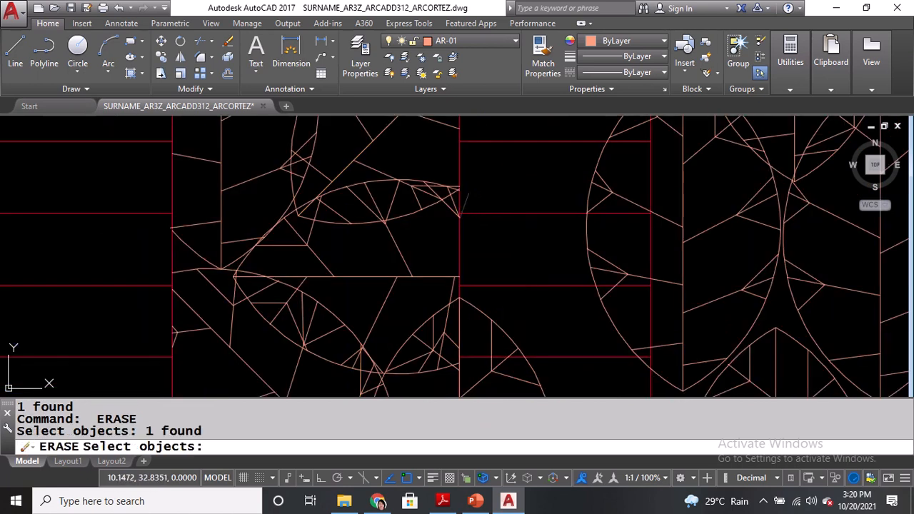
Erase the stray leaf outline arc and the upper cluster of veins projecting past the leaf-filled panel's right edge.
key(space)
middle_drag(496, 310, 485, 160)
click(496, 180)
key(space)
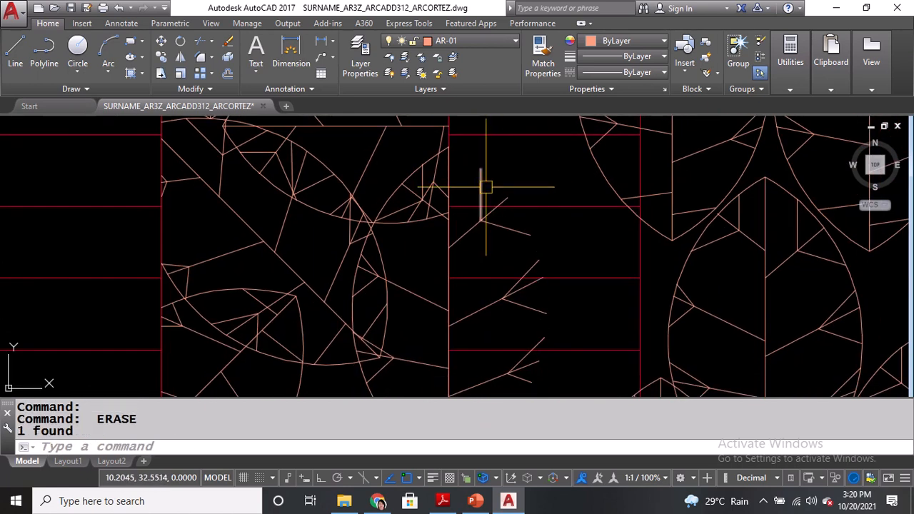
click(482, 190)
middle_drag(473, 270, 478, 187)
click(514, 147)
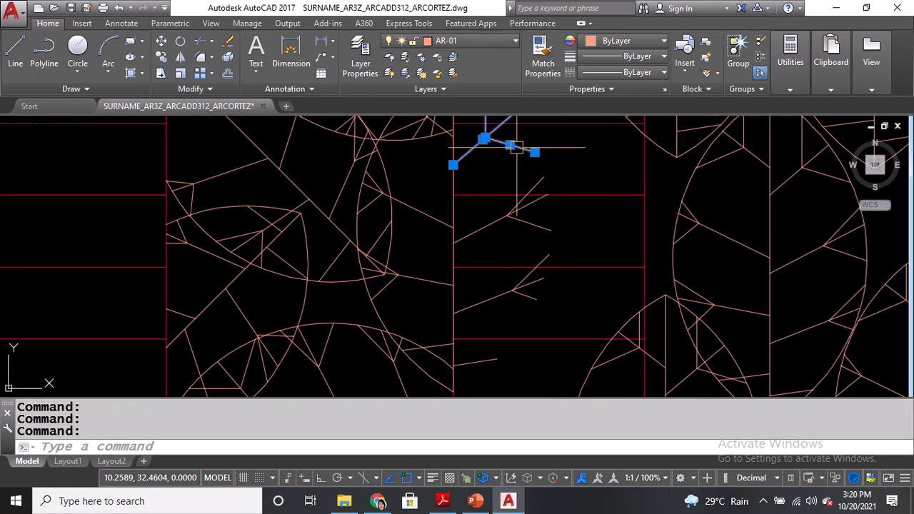
key(space)
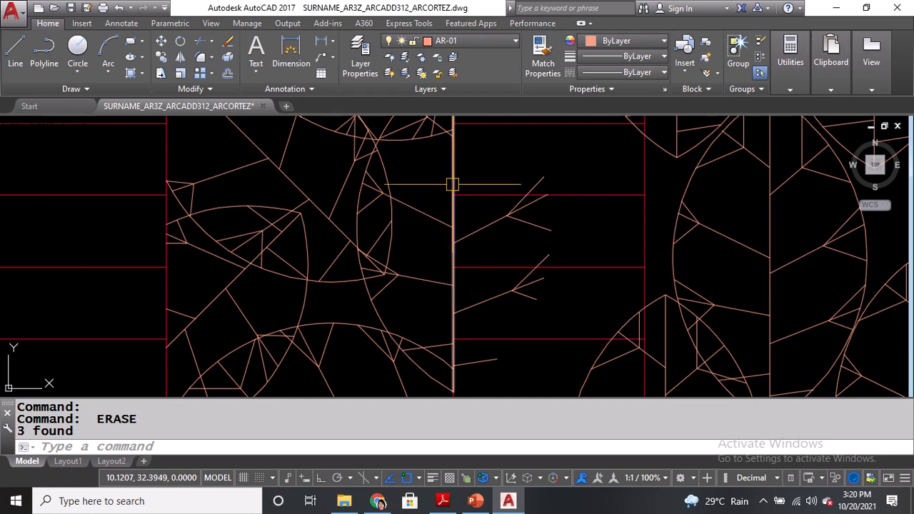
Erase the middle cluster of branching veins outside the leaf-filled panel's right edge.
click(485, 224)
click(539, 220)
key(space)
click(518, 204)
key(space)
middle_drag(525, 280, 526, 197)
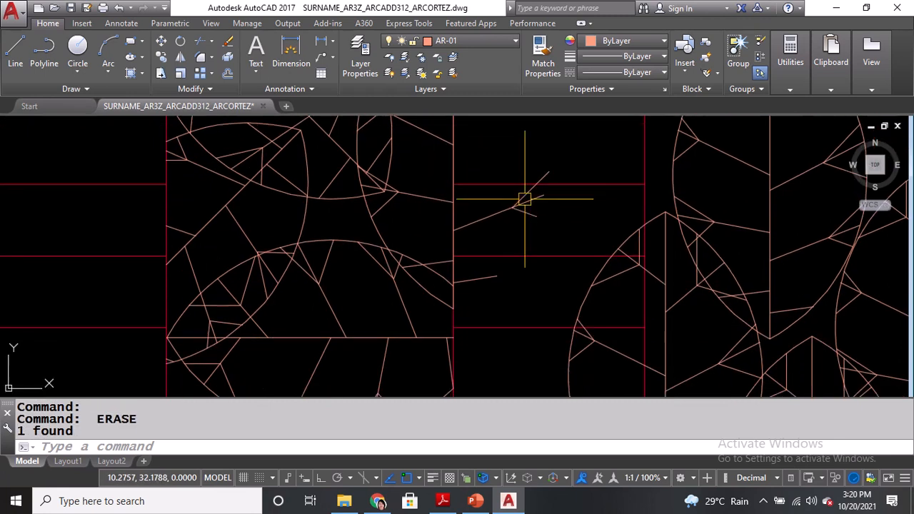
Erase the lower branching vein cluster and the single short vein beneath it outside the panel's right edge.
key(space)
click(518, 207)
key(space)
click(511, 205)
key(space)
click(516, 203)
key(space)
click(488, 278)
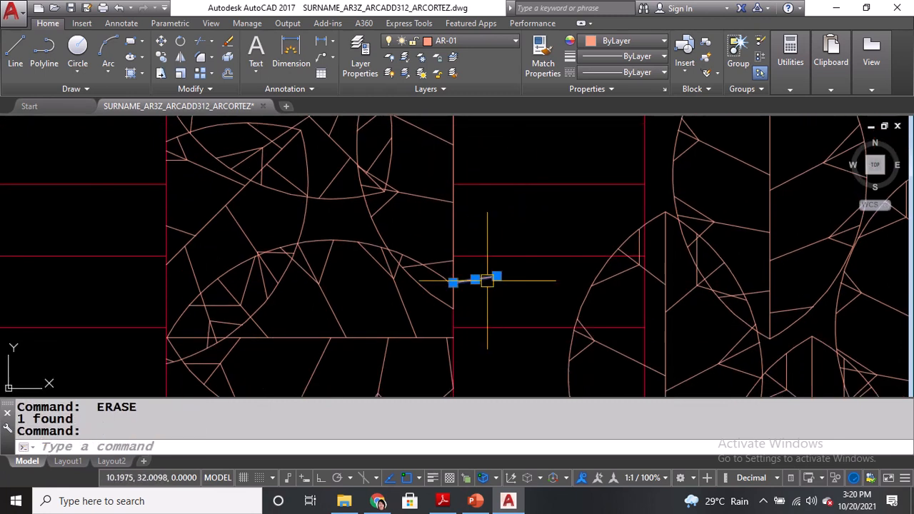
key(space)
Erase the two short stray veins of the overlapping leaf inside the upper half of the horizontal leaf.
scroll(492, 217, down, 6)
middle_drag(514, 253, 525, 364)
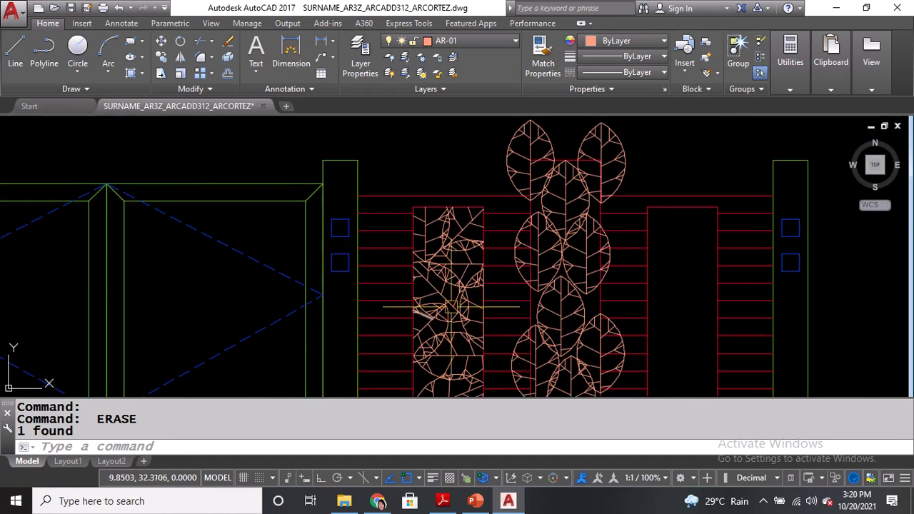
scroll(428, 217, up, 4)
scroll(428, 216, up, 2)
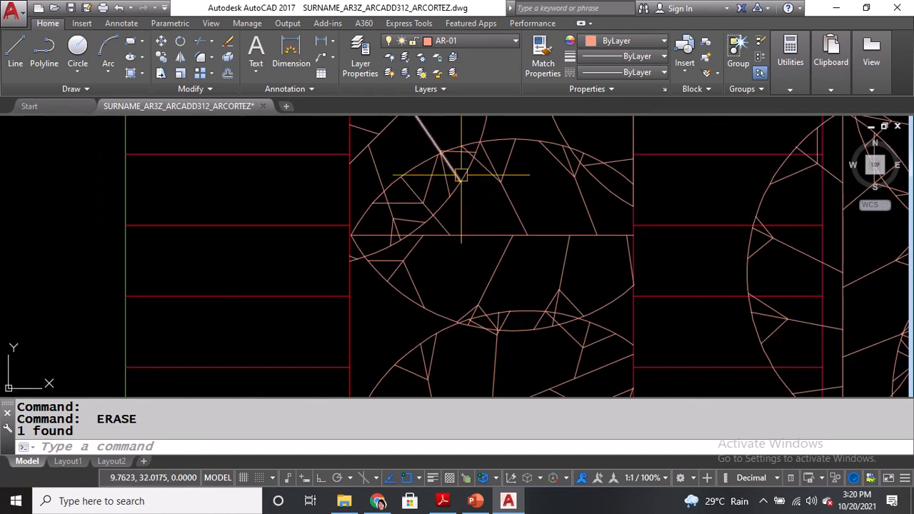
middle_drag(444, 135, 445, 185)
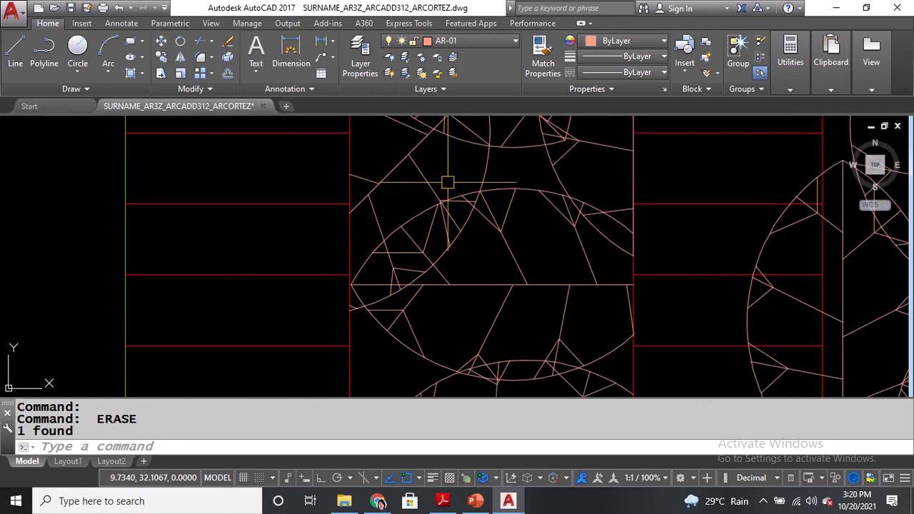
text(e)
key(space)
scroll(447, 214, up, 4)
click(447, 212)
click(484, 174)
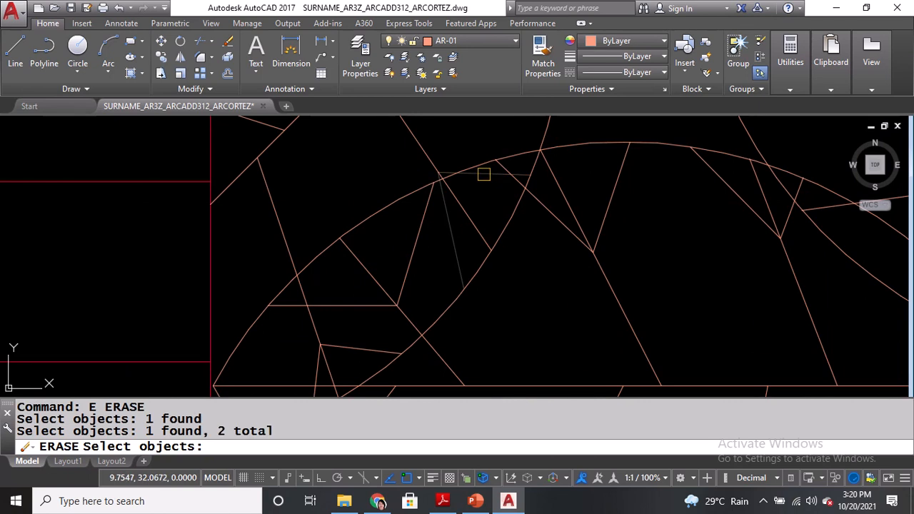
key(Return)
Erase the short stray veins of the overlapping leaf around the horizontal leaf's left tip.
middle_drag(345, 326, 395, 203)
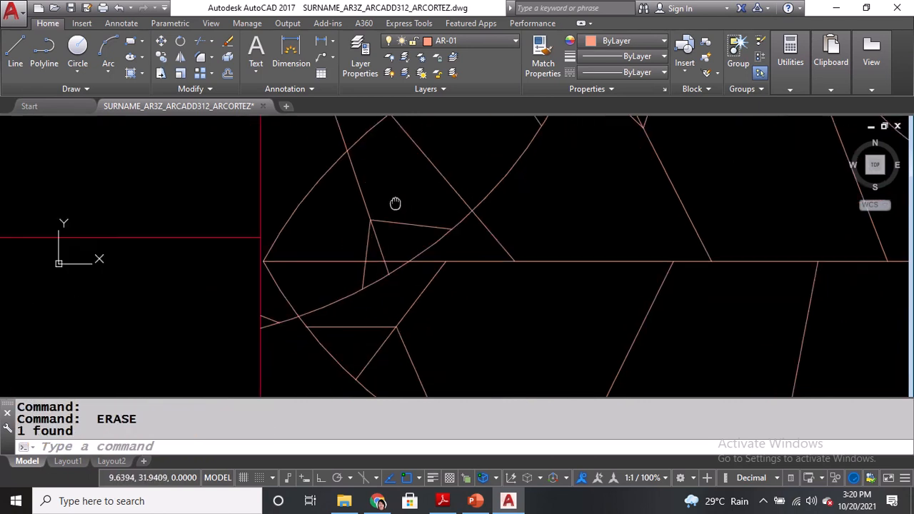
key(space)
click(398, 224)
key(space)
click(365, 246)
scroll(374, 224, down, 2)
key(space)
scroll(327, 271, up, 4)
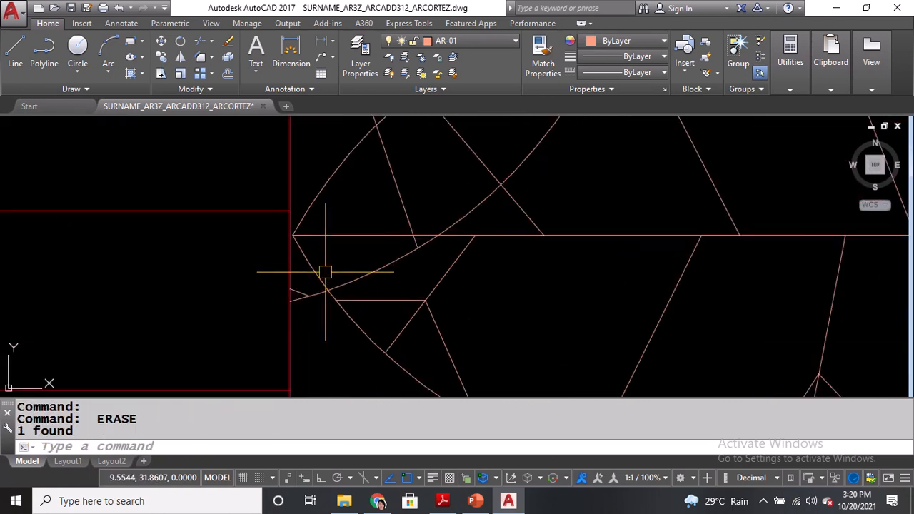
click(283, 305)
key(space)
scroll(284, 307, down, 6)
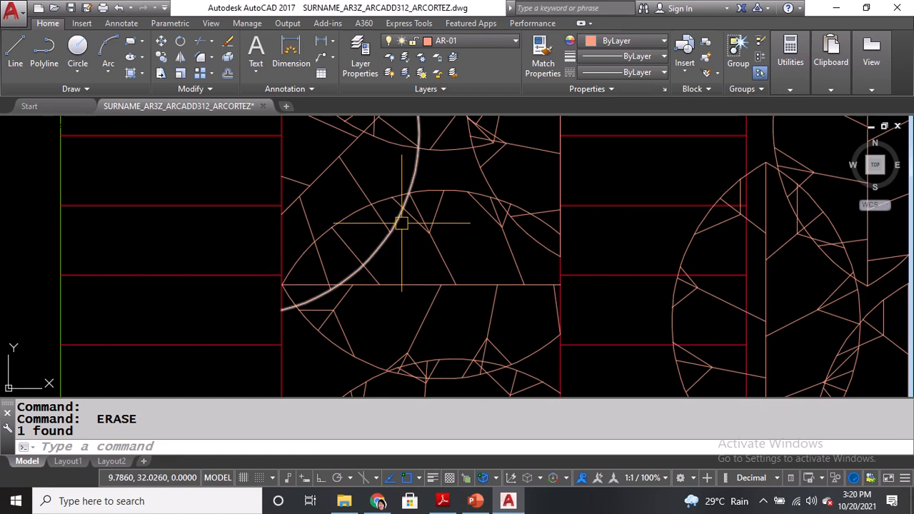
Trim the neighbouring leaf outlines and veins inside the horizontal leaf, using its upper arc as the cutting edge.
key(space)
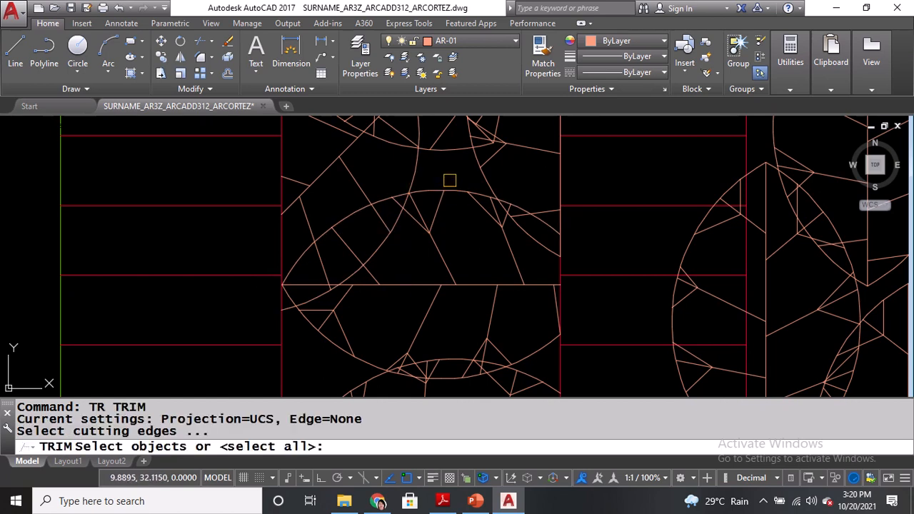
click(449, 190)
key(space)
click(418, 220)
click(380, 244)
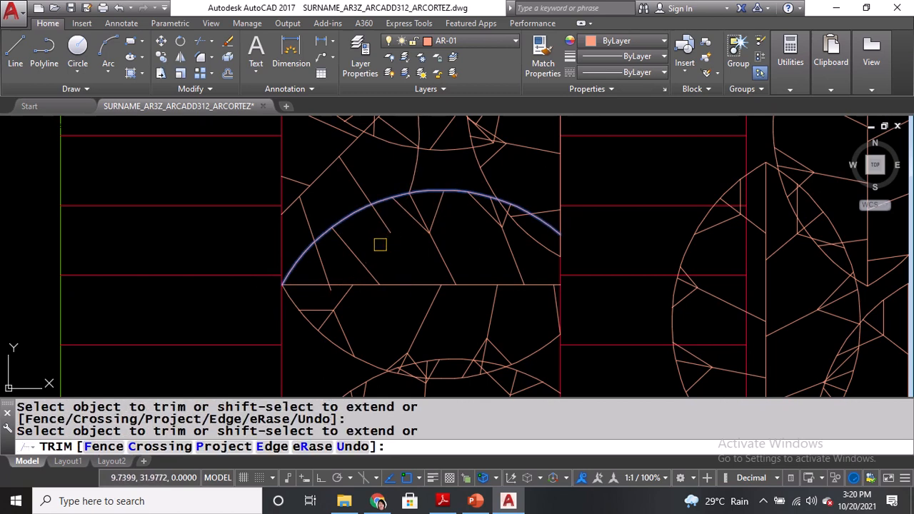
click(325, 268)
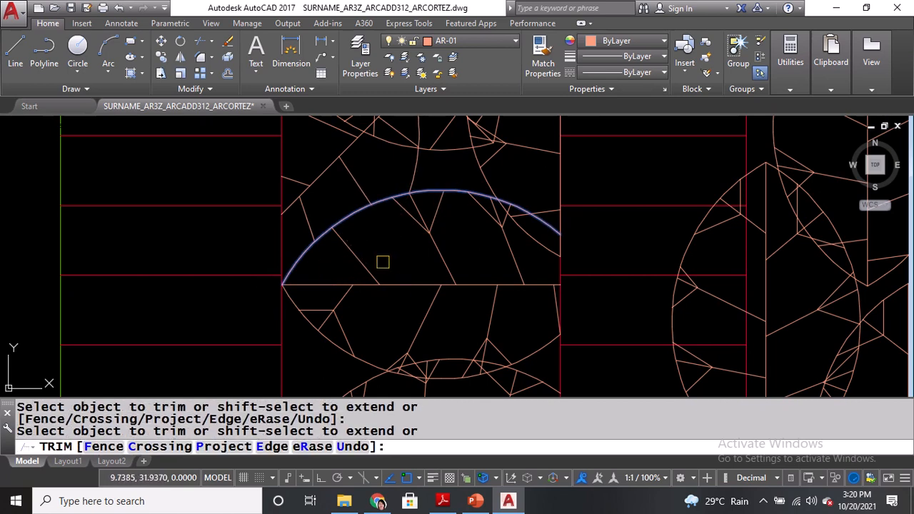
click(448, 262)
middle_drag(457, 261, 391, 283)
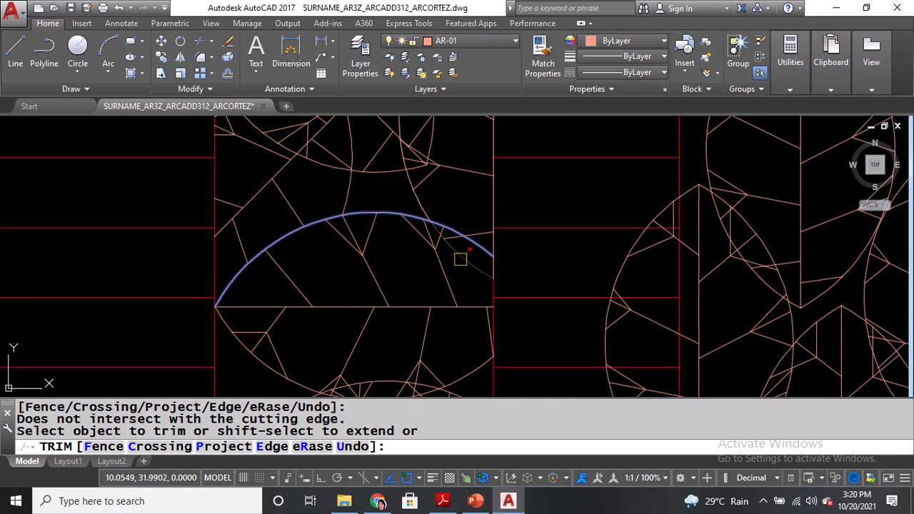
click(461, 258)
click(453, 239)
key(Return)
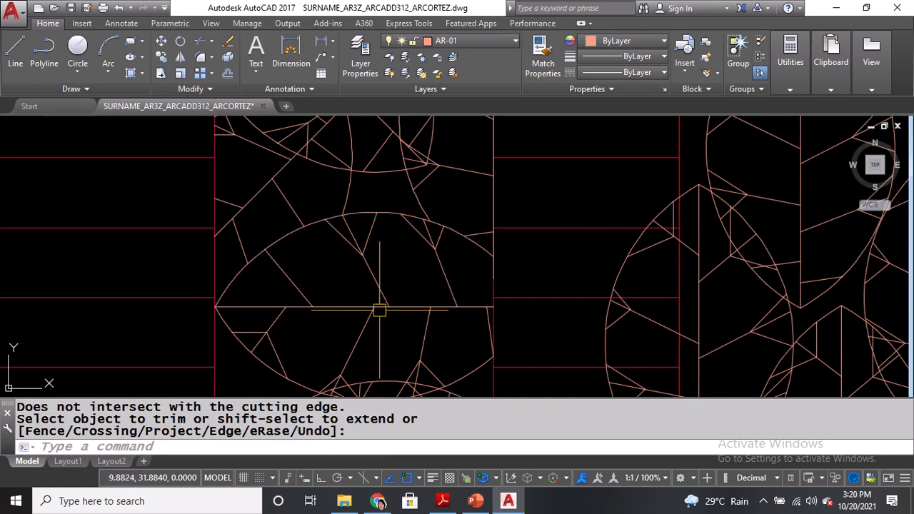
Trim the lower leaf's outline where it overlaps the horizontal leaf, using the horizontal leaf's lower arc as the cutting edge.
middle_drag(379, 240, 401, 223)
text(TR)
key(Return)
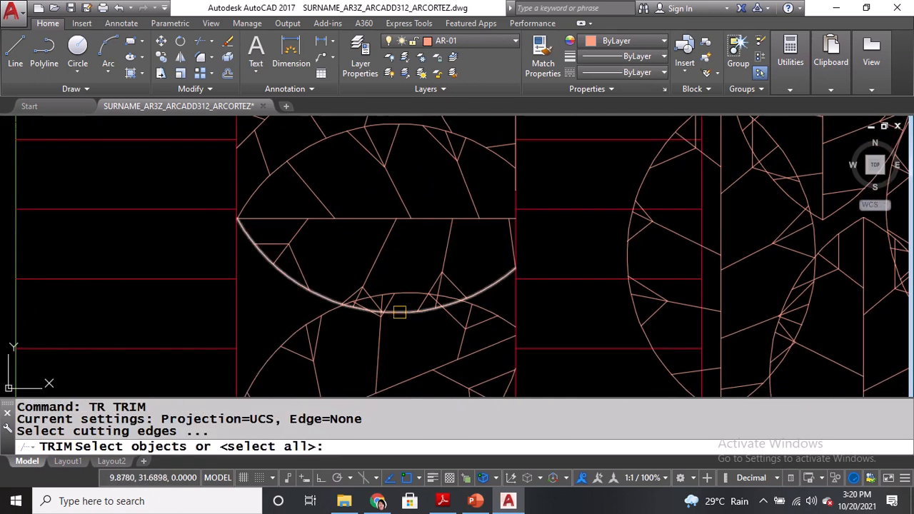
click(397, 311)
key(Return)
click(399, 313)
scroll(399, 312, up, 2)
click(410, 284)
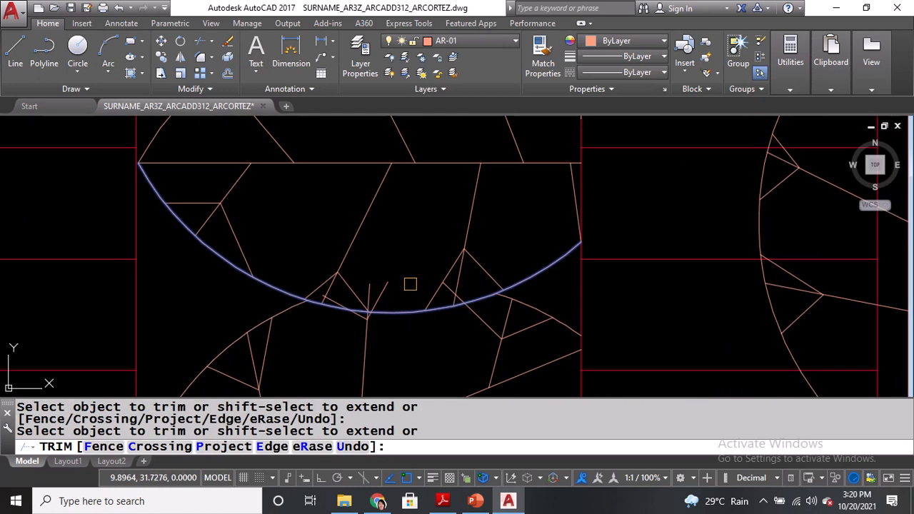
Trim the lower leaf's veins that extend above the horizontal leaf's lower arc.
scroll(394, 286, up, 2)
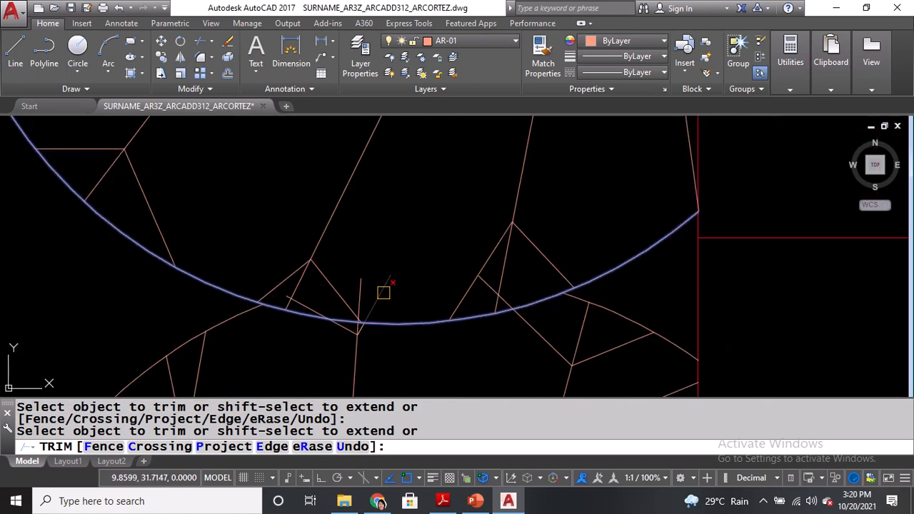
click(308, 300)
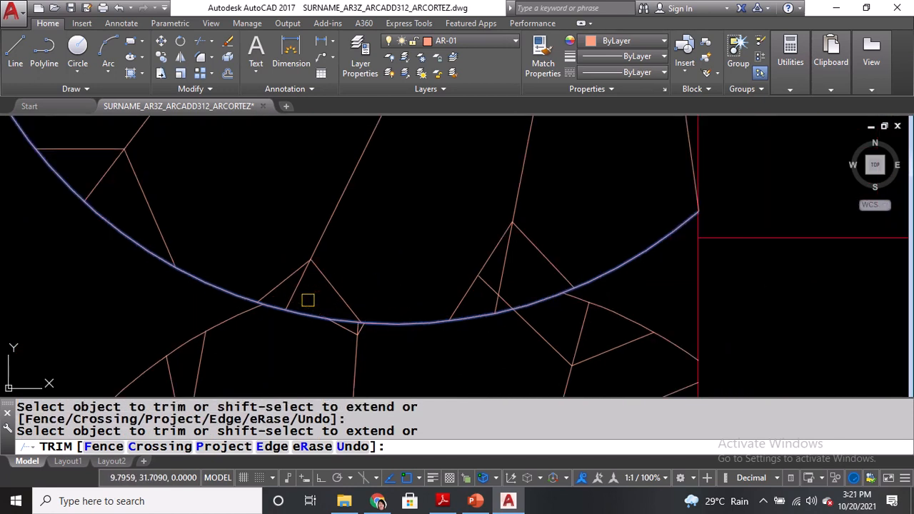
click(487, 288)
scroll(488, 287, down, 4)
click(490, 285)
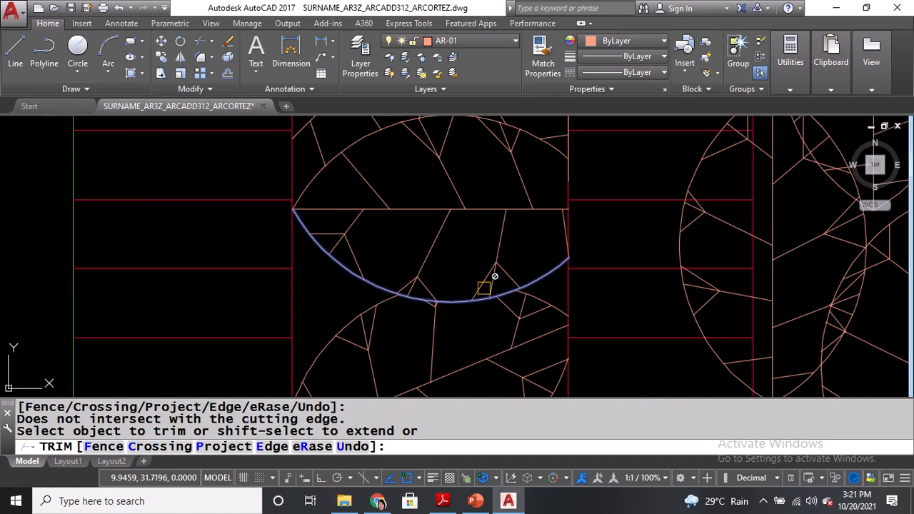
click(485, 287)
key(Return)
Trim the vein crossing the diagonal leaf's right arc, using both of the leaf's outline arcs as cutting edges.
scroll(427, 295, down, 2)
middle_drag(514, 207, 490, 337)
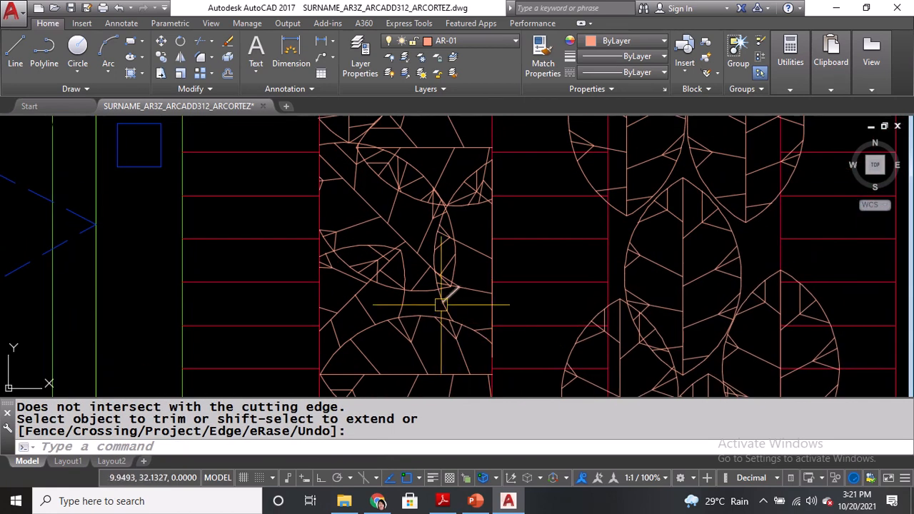
middle_drag(406, 287, 416, 331)
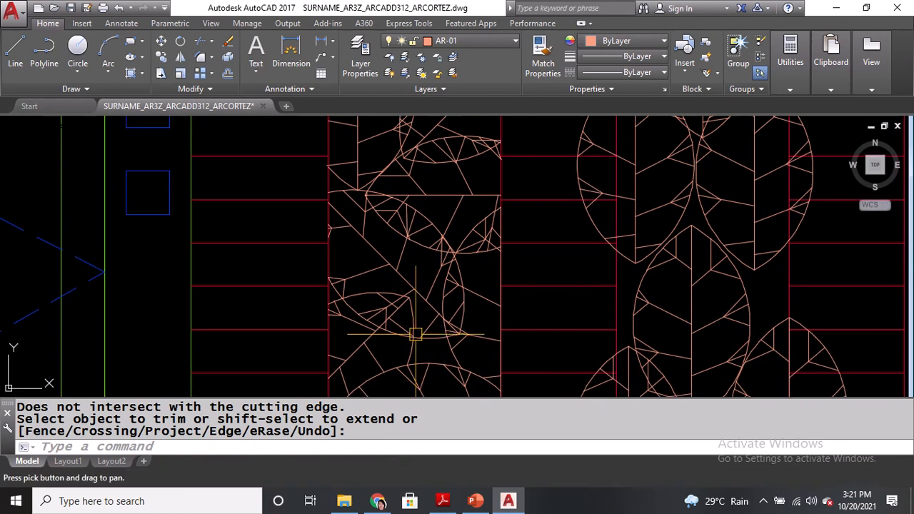
key(Return)
scroll(429, 326, up, 2)
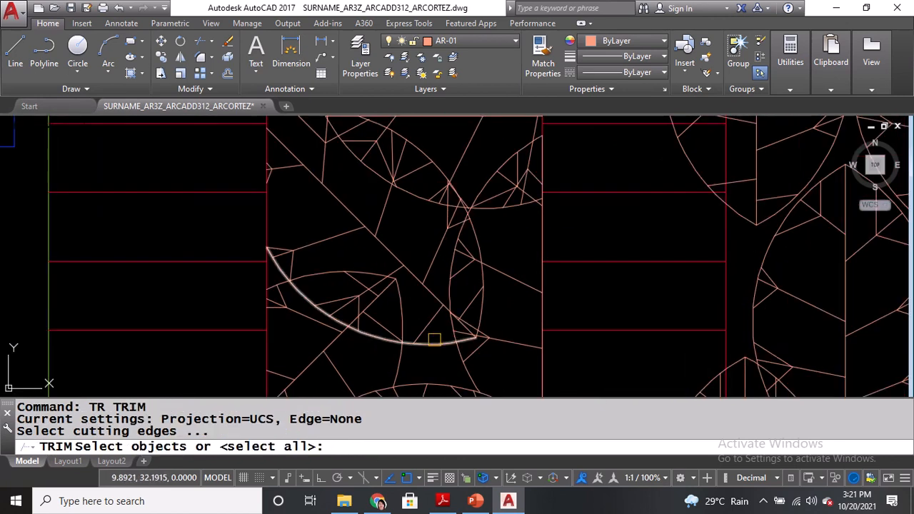
click(443, 342)
click(478, 282)
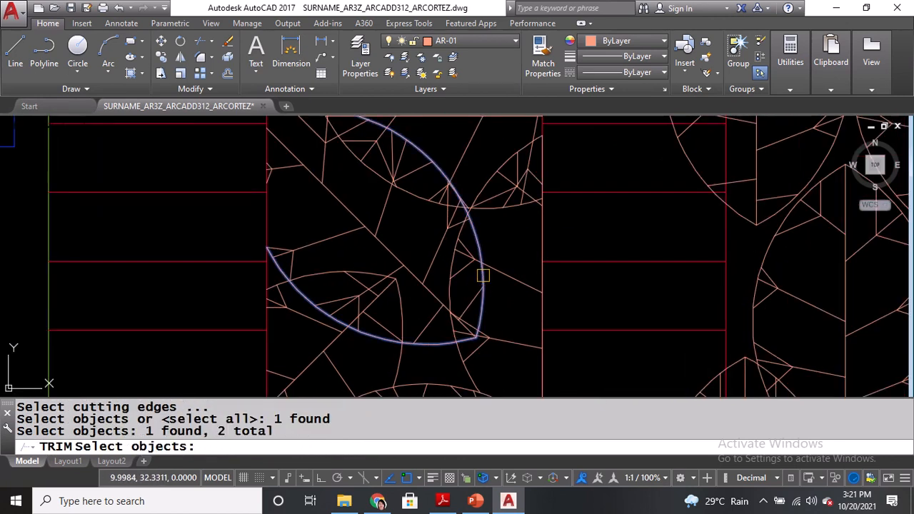
key(Return)
scroll(465, 271, up, 2)
click(458, 265)
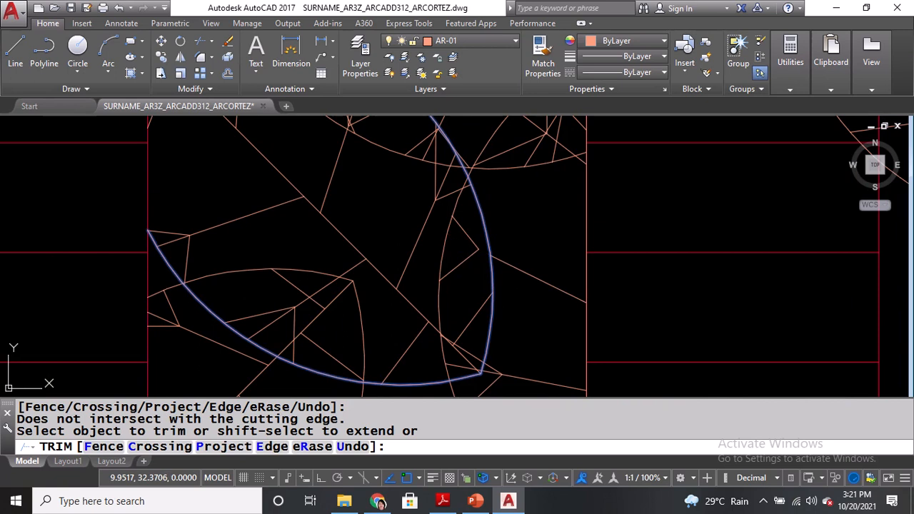
Trim away the neighbouring leaves' outline arcs that overlap the inside of the diagonal leaf.
middle_drag(436, 326, 439, 251)
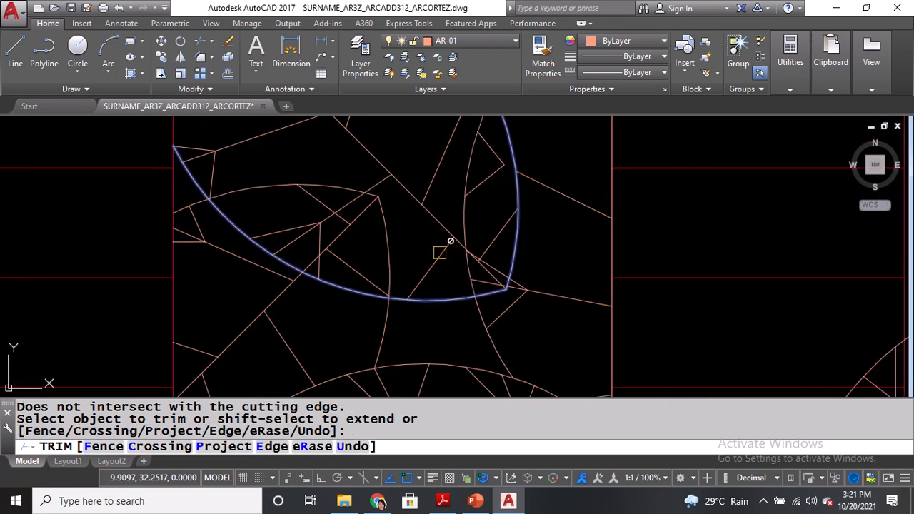
click(308, 180)
middle_drag(278, 191, 412, 266)
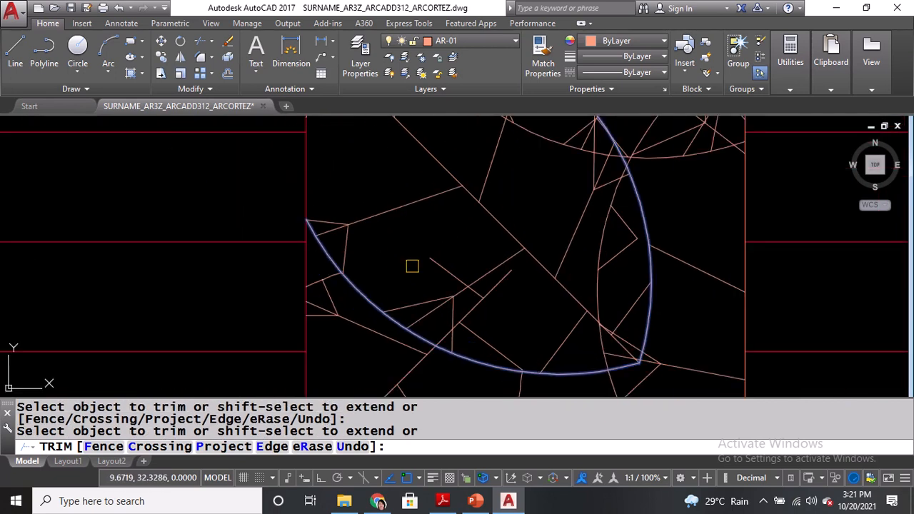
click(464, 330)
middle_drag(464, 330, 439, 244)
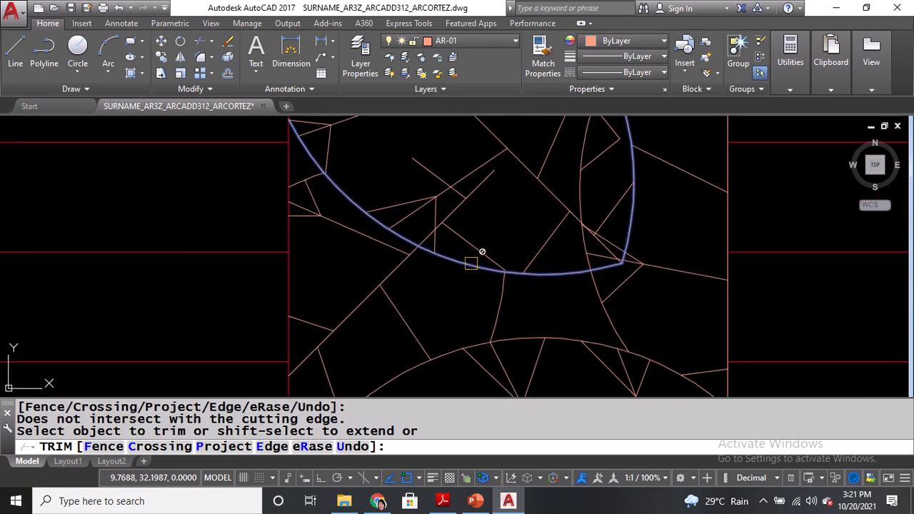
mouse_move(526, 264)
middle_down()
mouse_move(541, 256)
mouse_move(511, 295)
middle_up()
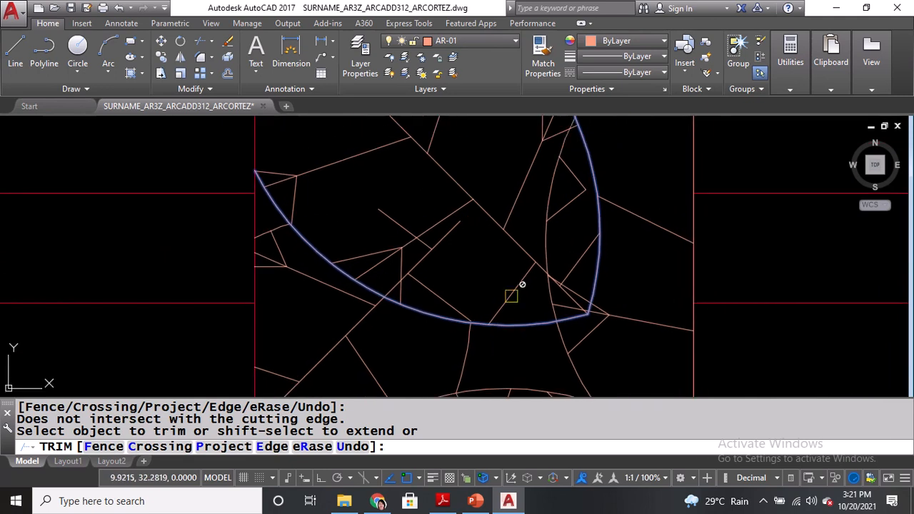
click(569, 252)
click(576, 252)
key(Return)
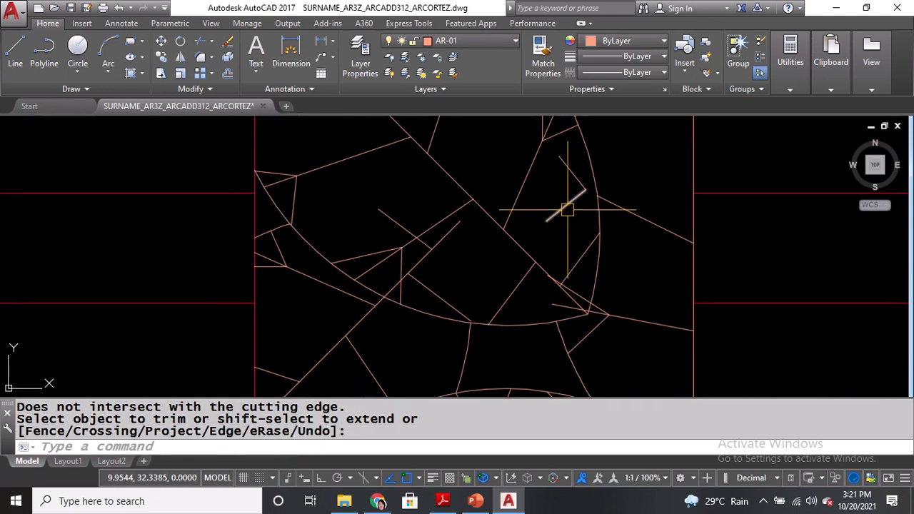
Erase the leftover short veins of the neighbouring leaves inside the right and lower parts of the diagonal leaf.
click(571, 169)
text(e)
key(Return)
click(578, 257)
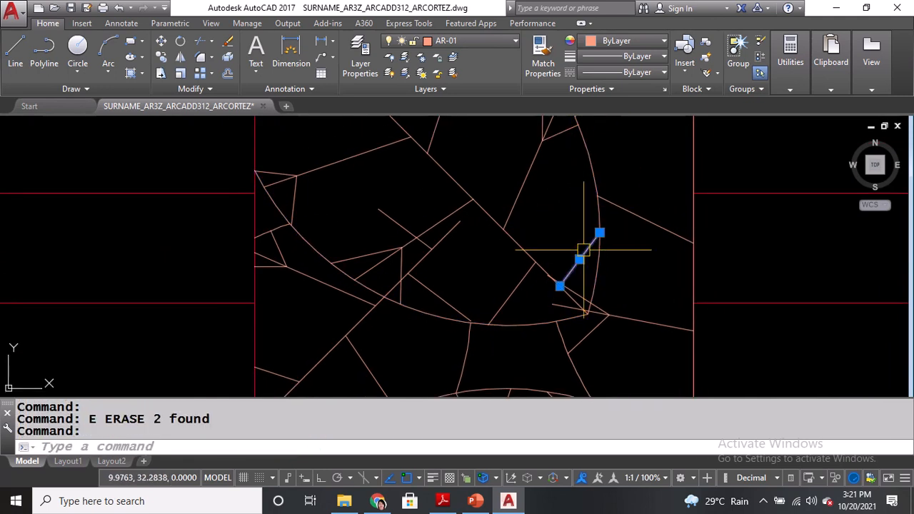
key(Return)
click(427, 288)
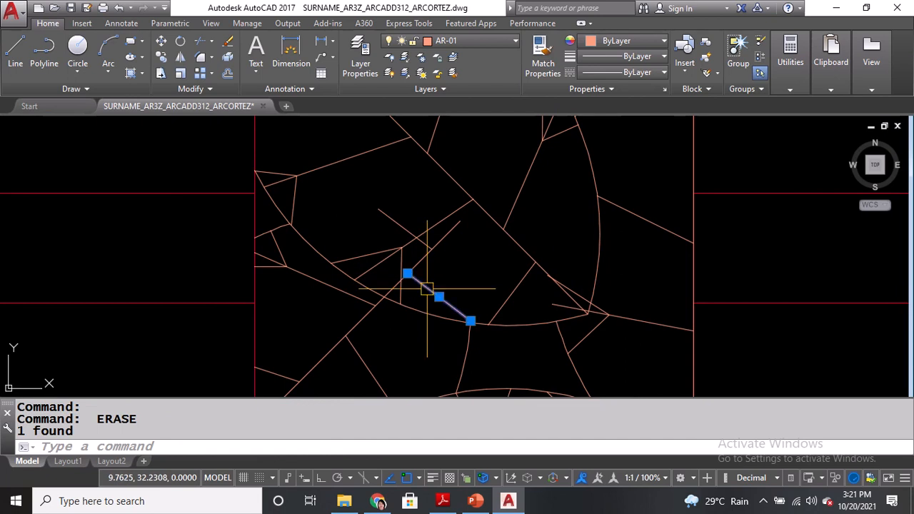
key(Delete)
click(400, 224)
key(Return)
Trim the lower-left leaf's stem where it runs past the lower arc into the diagonal leaf.
text(T)
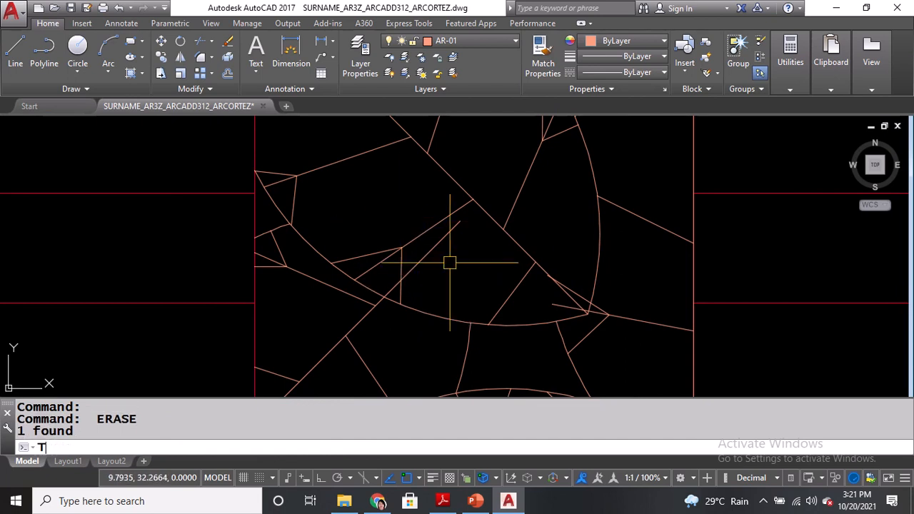
text(R)
key(Return)
key(Return)
key(Return)
click(445, 237)
key(Escape)
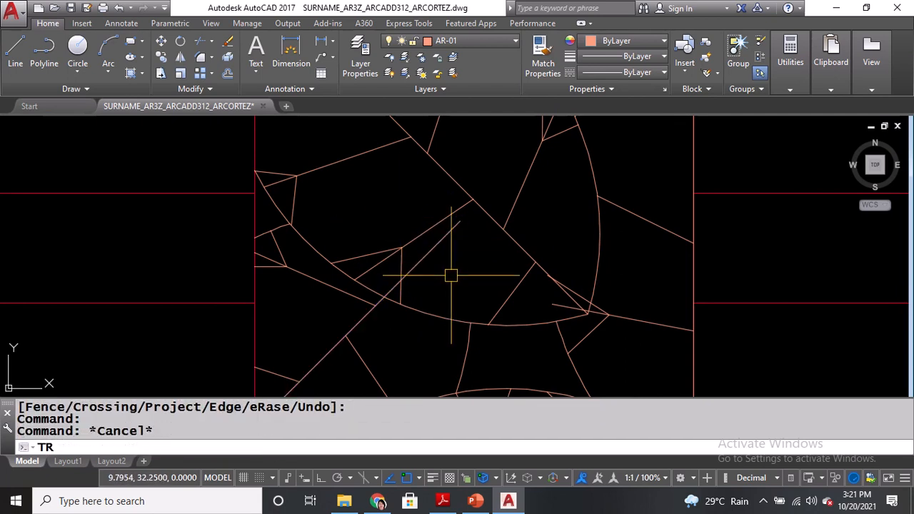
text(TR)
key(Return)
key(Return)
click(402, 280)
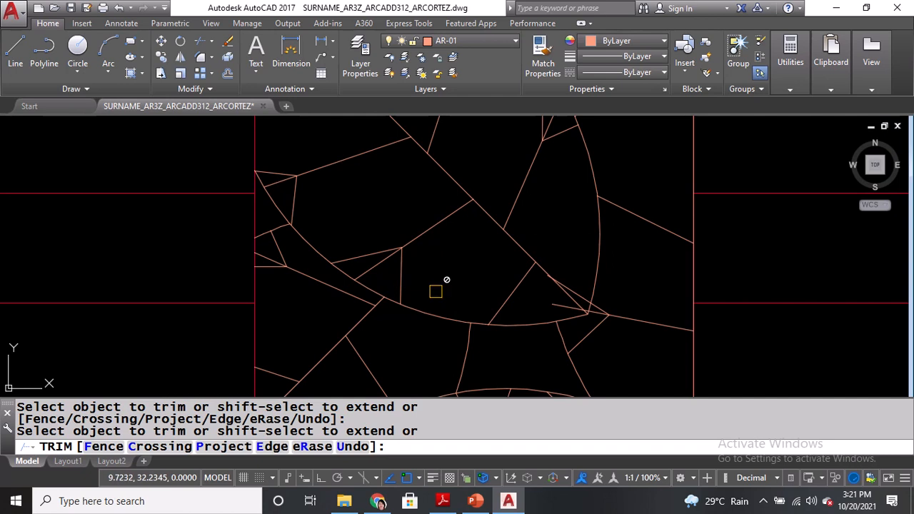
Trim the neighbouring vein ends crossing the diagonal leaf's lower-right tip and erase the stray scrap beside its stem.
click(561, 302)
click(591, 300)
scroll(592, 300, up, 2)
click(522, 259)
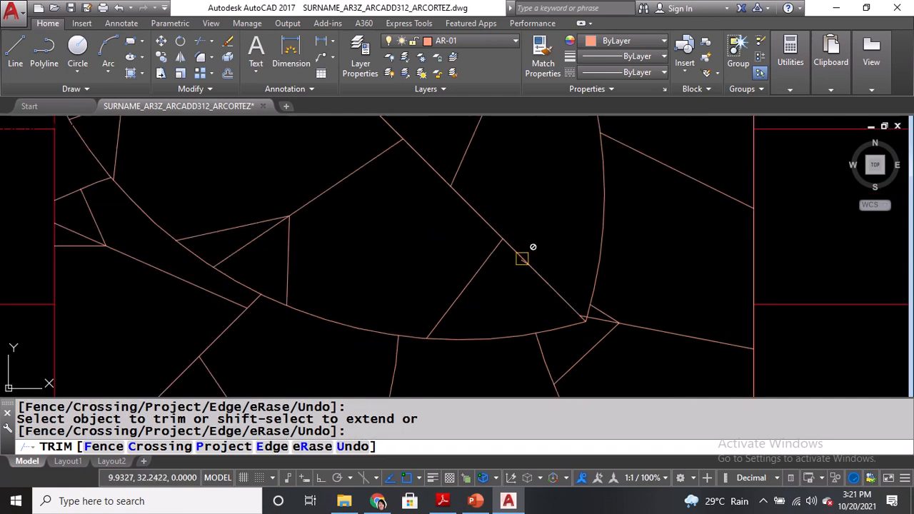
key(Return)
click(519, 234)
click(558, 295)
text(E)
key(Return)
scroll(521, 292, down, 3)
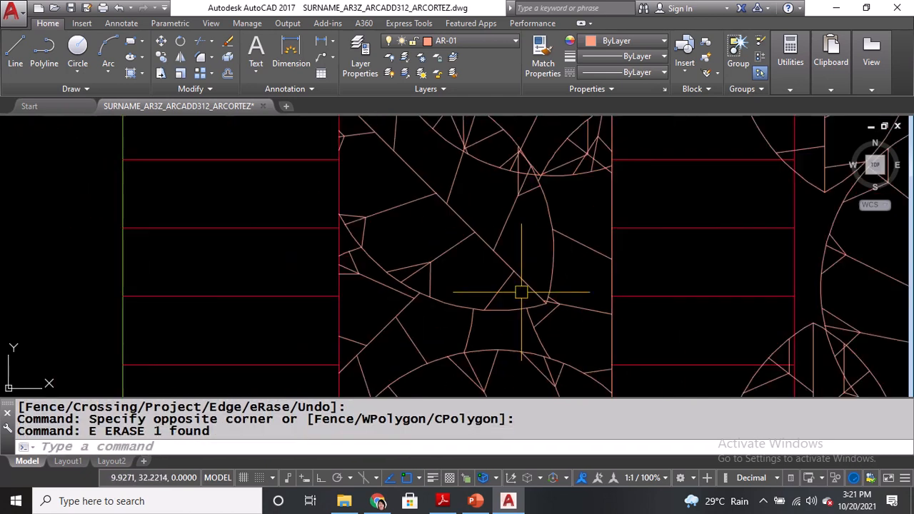
Trim the horizontal leaf's vein and stem end inside the diagonal leaf, using the diagonal leaf's upper arc as cutting edge.
scroll(521, 292, down, 2)
scroll(504, 230, up, 4)
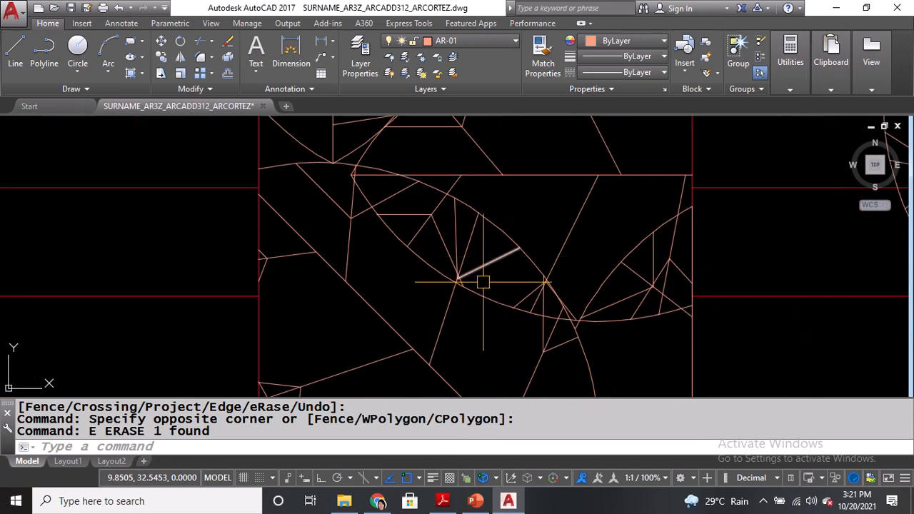
text(TR)
key(Return)
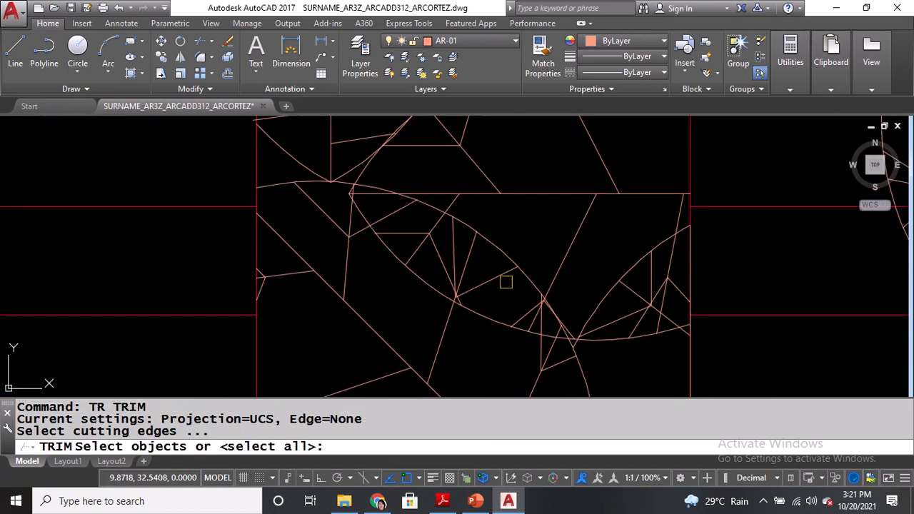
click(495, 249)
key(Return)
click(484, 267)
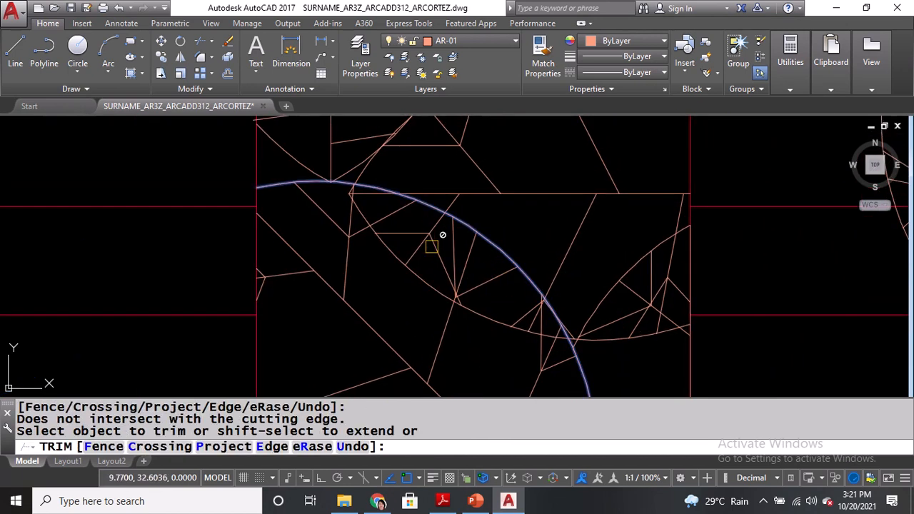
click(436, 223)
click(428, 230)
scroll(364, 194, up, 3)
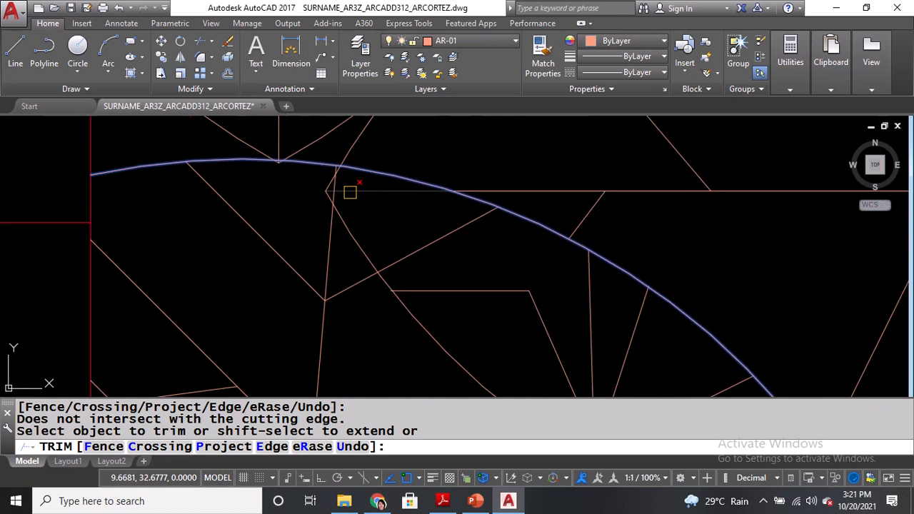
scroll(318, 177, up, 4)
click(346, 191)
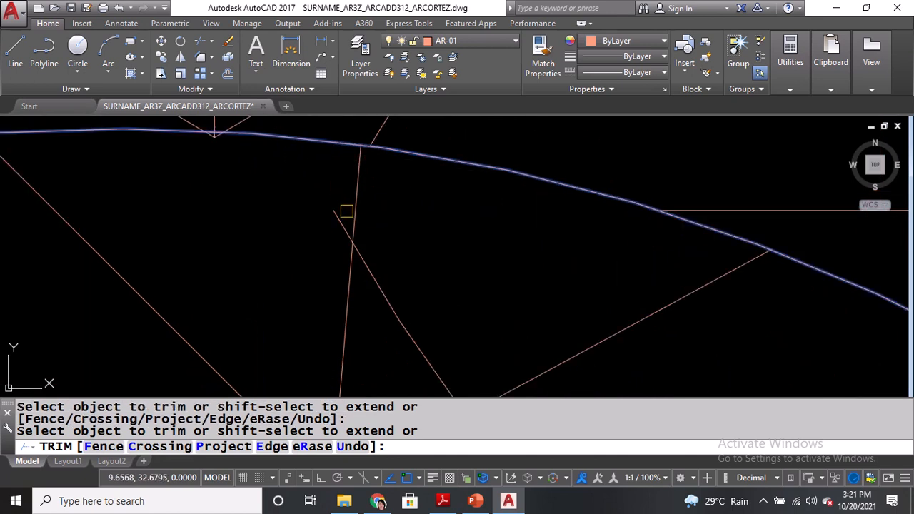
Trim the horizontal leaf's lower arc out of the diagonal leaf and erase the leftover veins there.
scroll(390, 214, down, 7)
click(391, 216)
click(427, 272)
mouse_move(455, 300)
middle_down()
mouse_move(383, 240)
mouse_move(407, 302)
middle_up()
click(381, 195)
key(space)
click(379, 194)
click(397, 214)
text(e)
key(space)
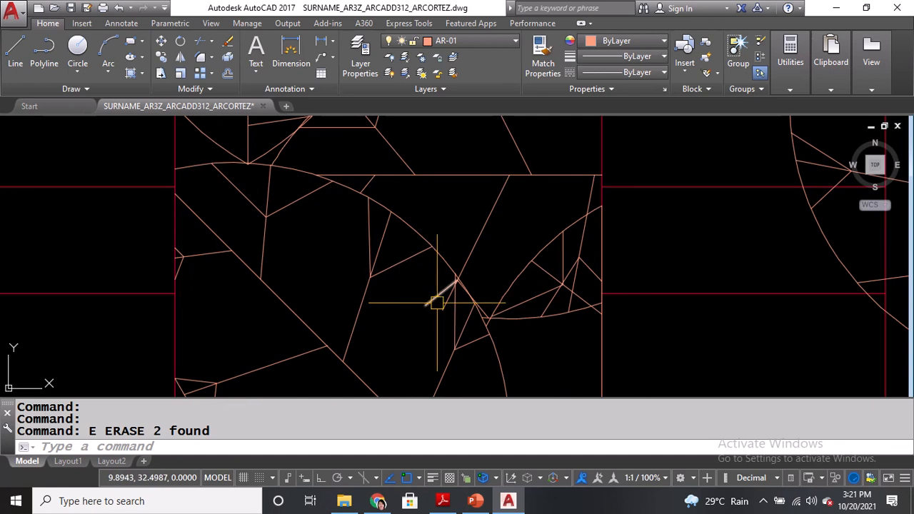
Trim the short vein crossing the diagonal leaf's upper arc and erase the leftover vein beside it.
key(space)
click(442, 263)
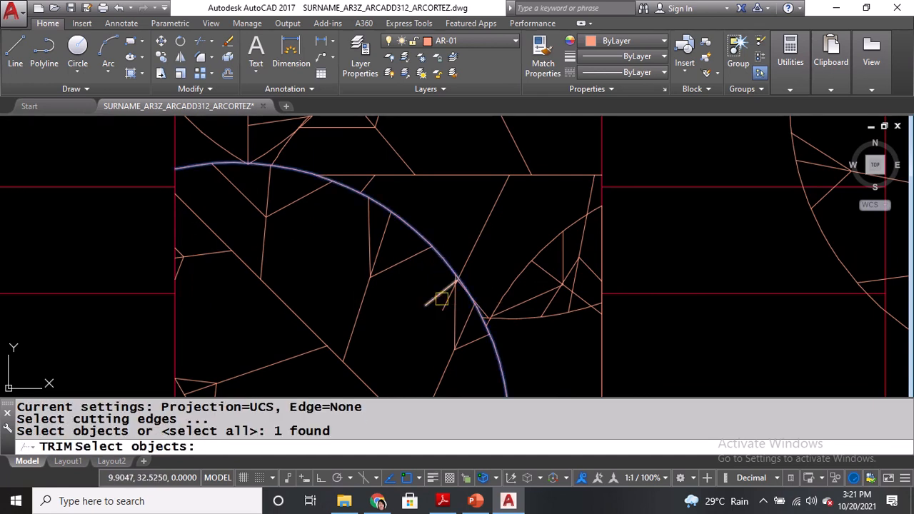
key(space)
click(441, 298)
scroll(444, 297, up, 2)
click(444, 305)
key(space)
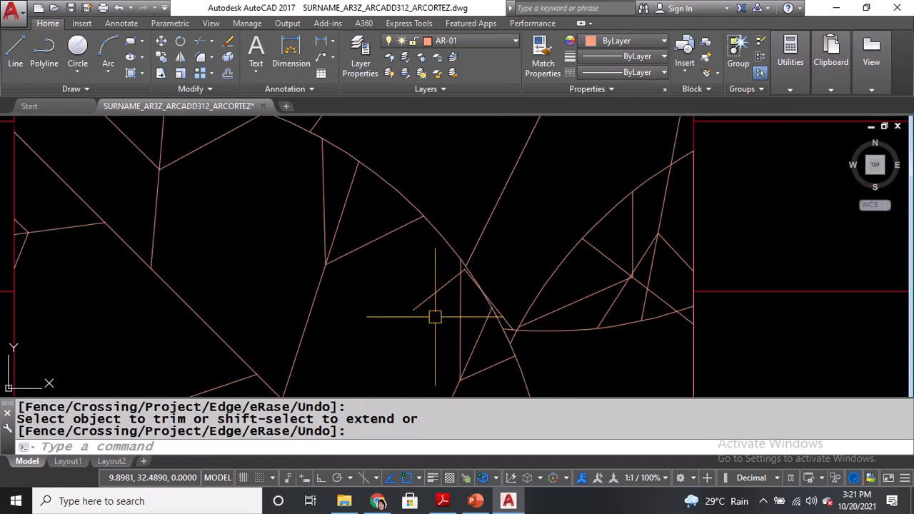
click(431, 299)
text(E)
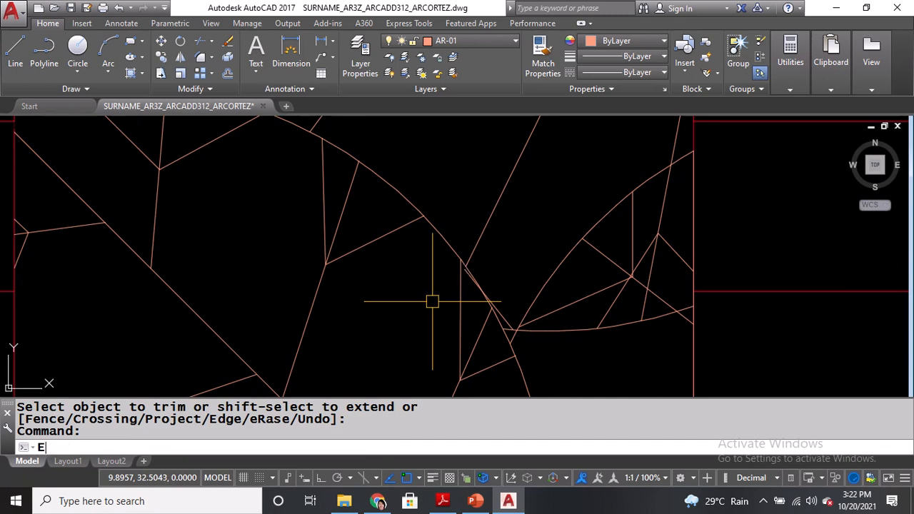
key(space)
Trim the thin overlapping sliver where the stray line crosses the diagonal leaf's upper arc.
text(TR)
key(space)
key(space)
scroll(467, 302, up, 3)
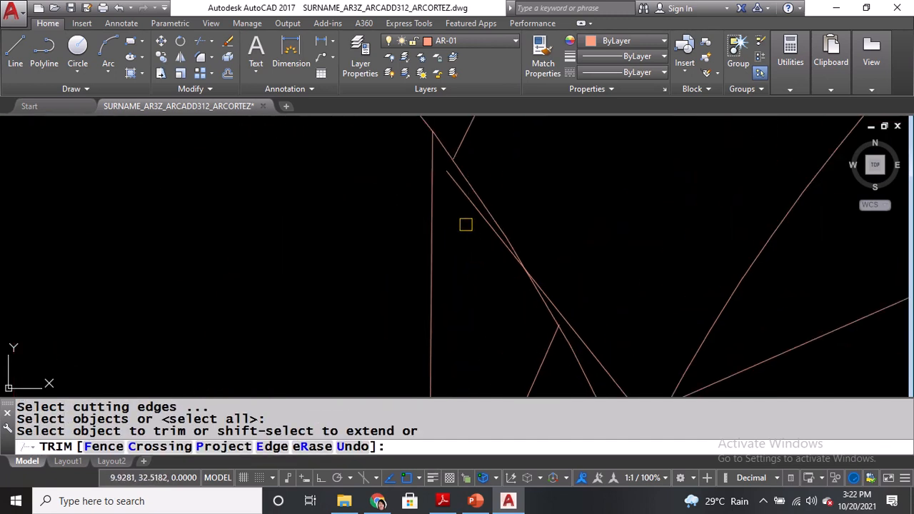
click(465, 225)
click(469, 179)
scroll(464, 186, down, 3)
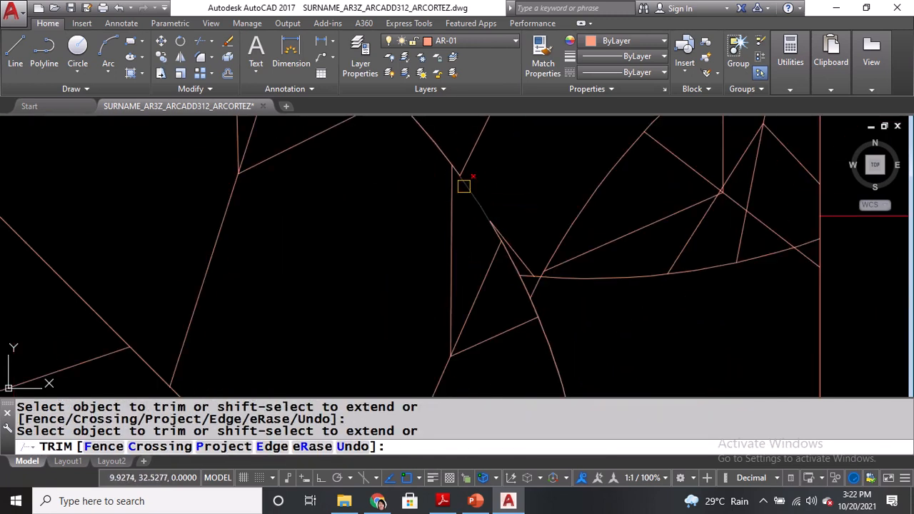
click(470, 196)
key(space)
Erase the partial leaf's arc and its leftover veins overlapping the horizontal leaf near the panel's right edge.
scroll(479, 254, down, 4)
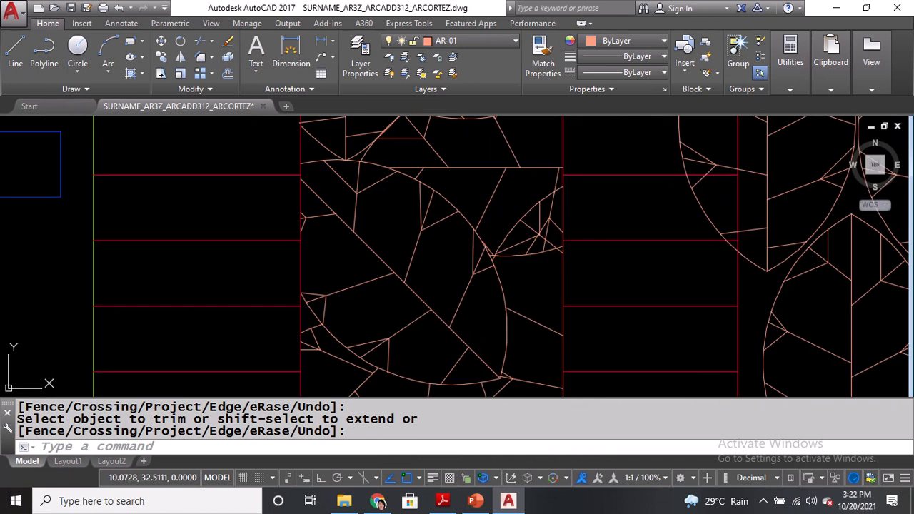
scroll(541, 287, up, 2)
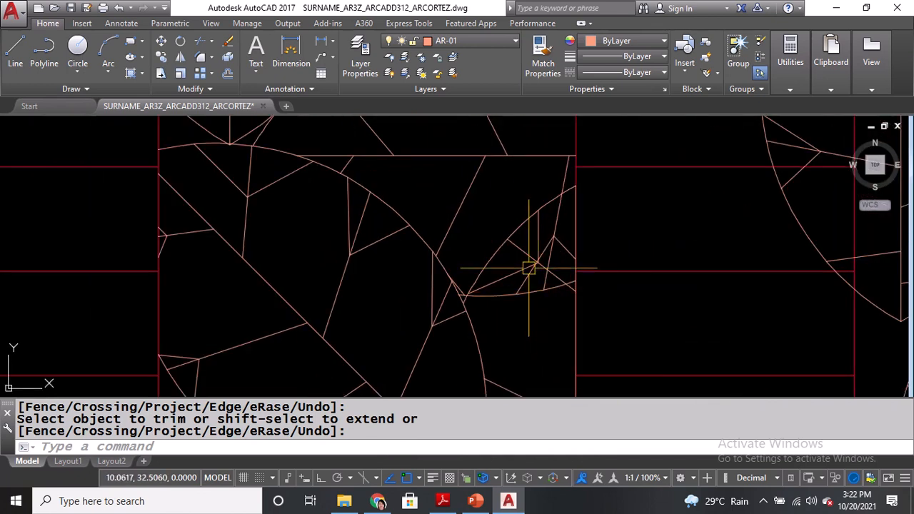
key(space)
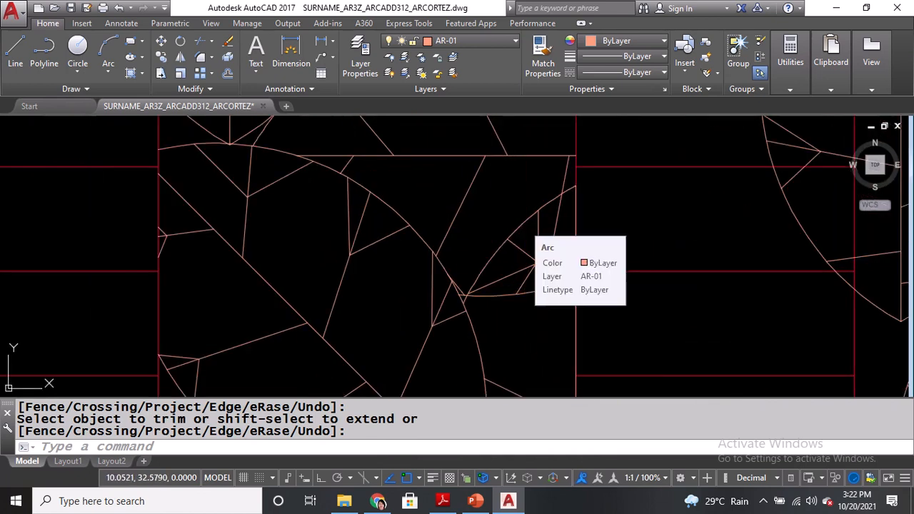
click(526, 221)
text(e)
key(space)
click(540, 264)
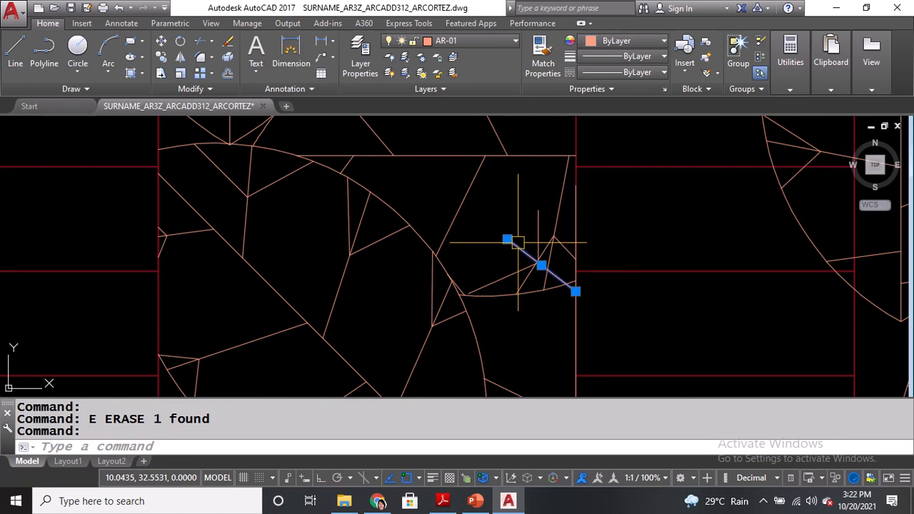
key(space)
click(551, 211)
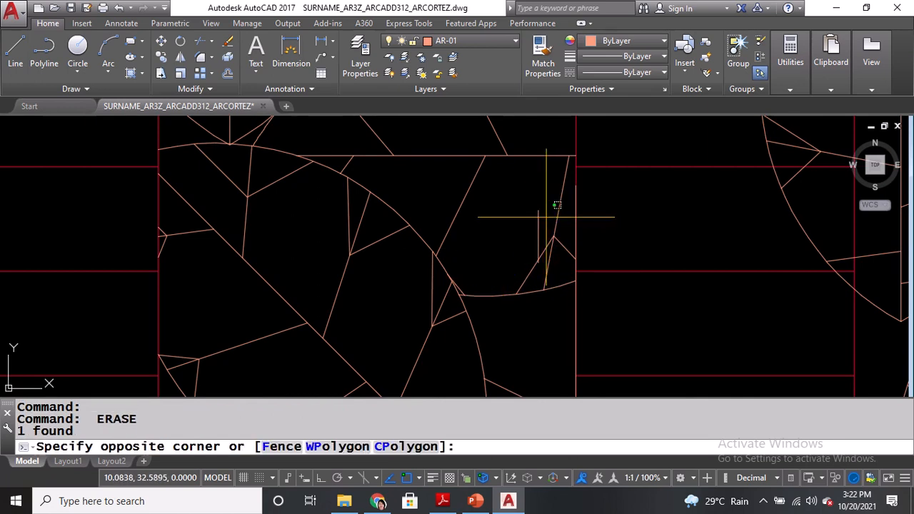
click(532, 221)
key(space)
Try to trim the neighbouring leaf's arc and veins inside the upper-right leaf, using its left and lower arcs as cutting edges.
scroll(500, 209, down, 5)
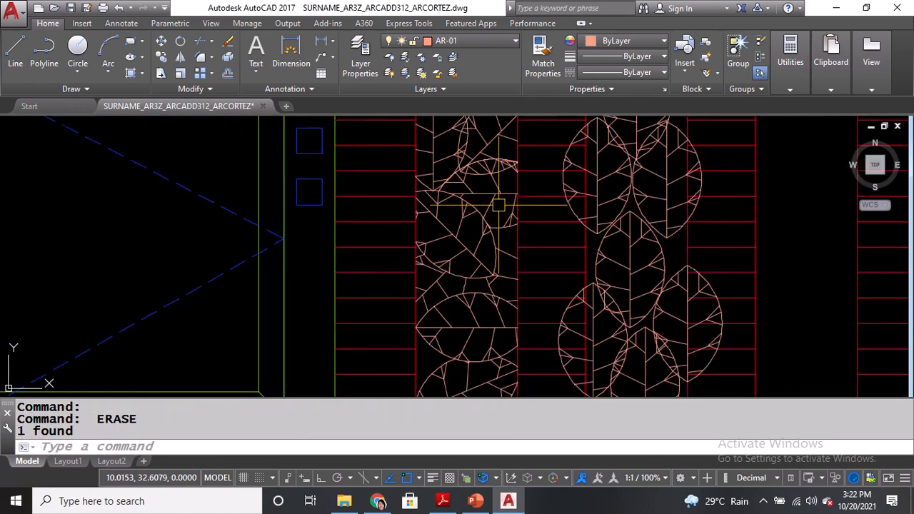
scroll(477, 325, up, 2)
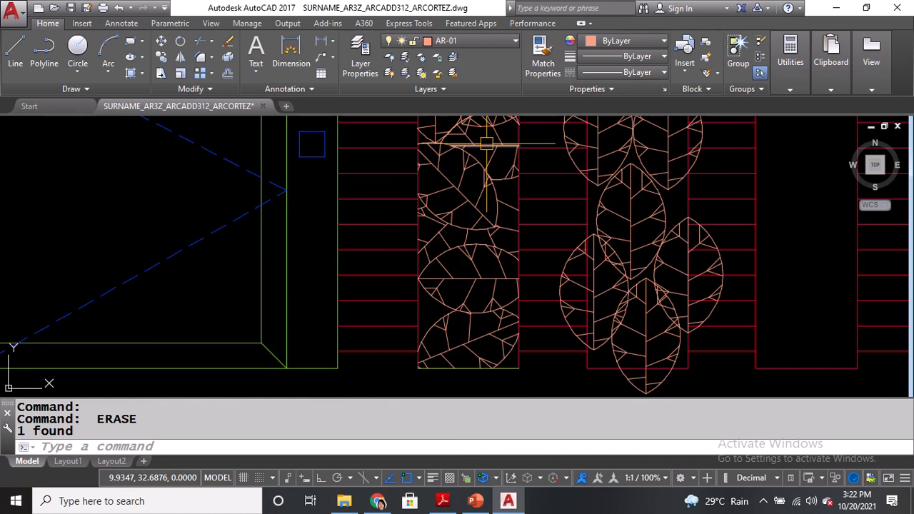
middle_drag(464, 154, 483, 269)
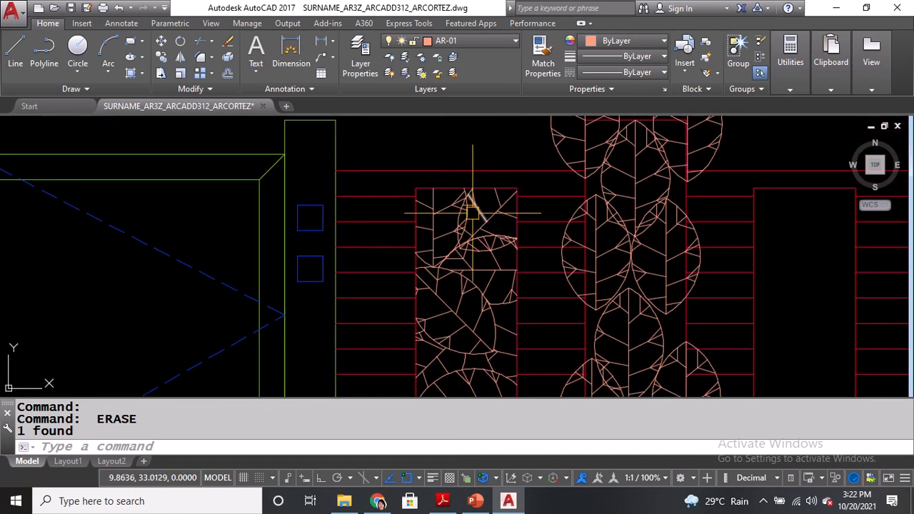
scroll(472, 212, up, 2)
scroll(454, 227, up, 2)
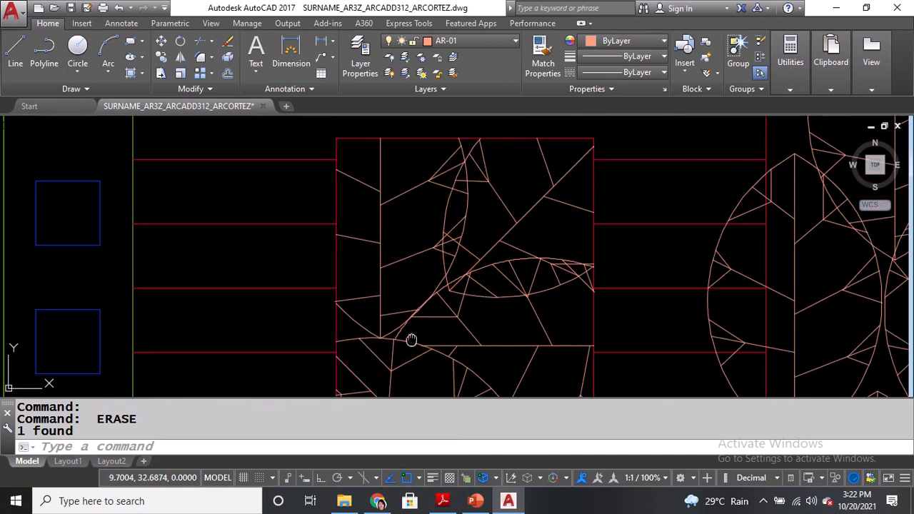
middle_drag(411, 340, 414, 327)
text(TR)
key(Return)
scroll(478, 299, up, 2)
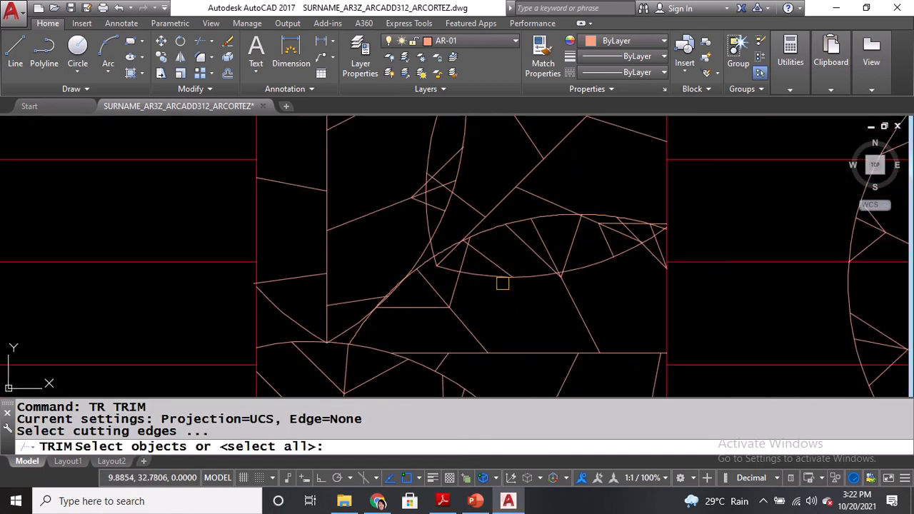
click(522, 278)
middle_drag(437, 157, 448, 247)
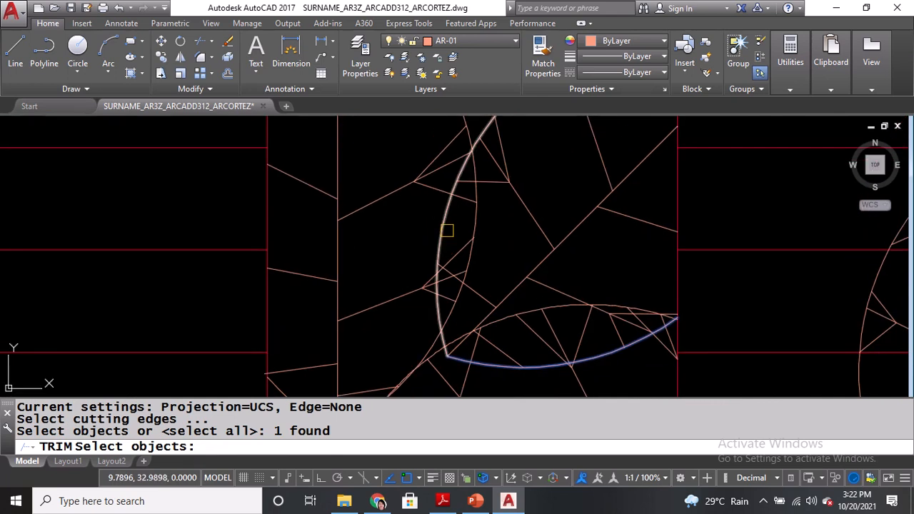
click(447, 230)
key(Return)
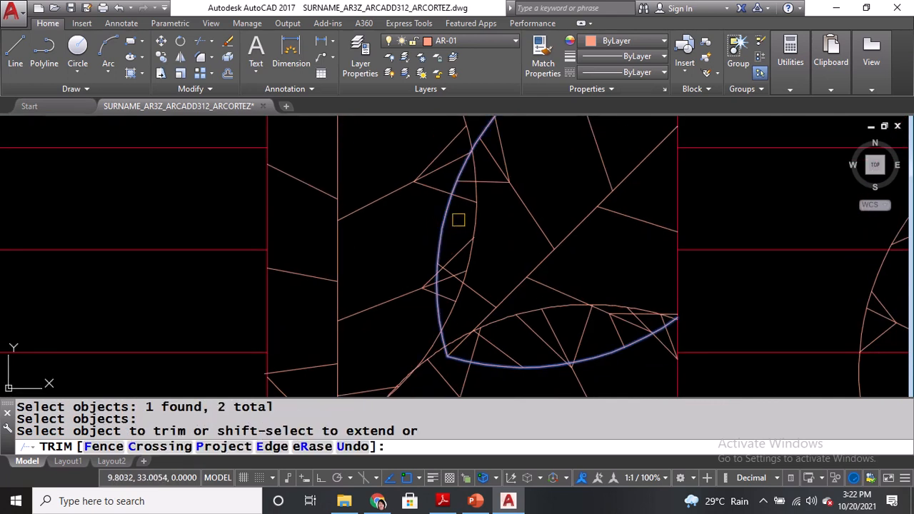
click(475, 203)
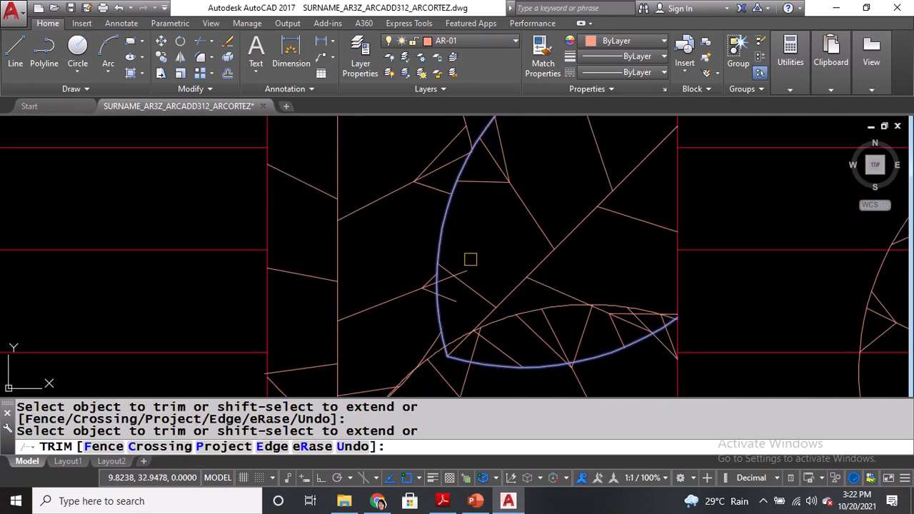
click(468, 266)
click(466, 277)
click(454, 298)
click(461, 287)
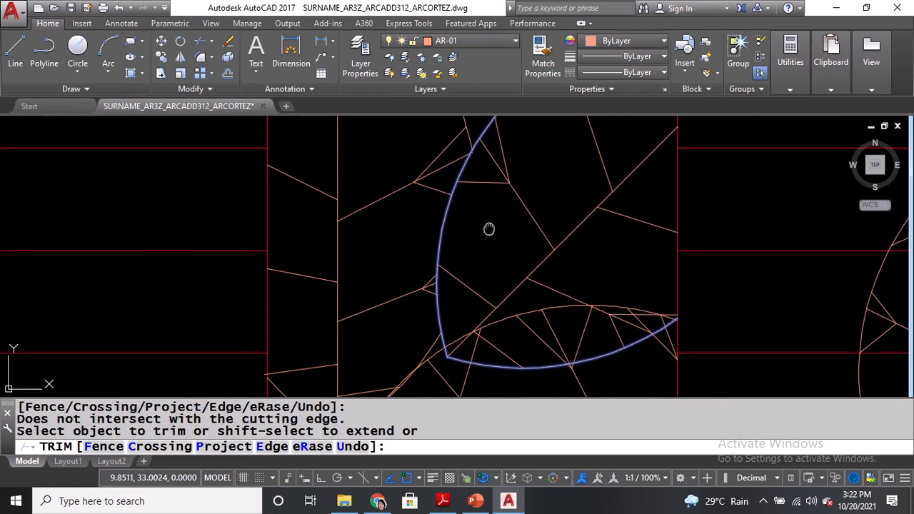
Undo the last trim inside the upper-right leaf.
mouse_move(489, 223)
middle_down()
mouse_move(477, 309)
mouse_move(474, 134)
mouse_move(463, 226)
middle_up()
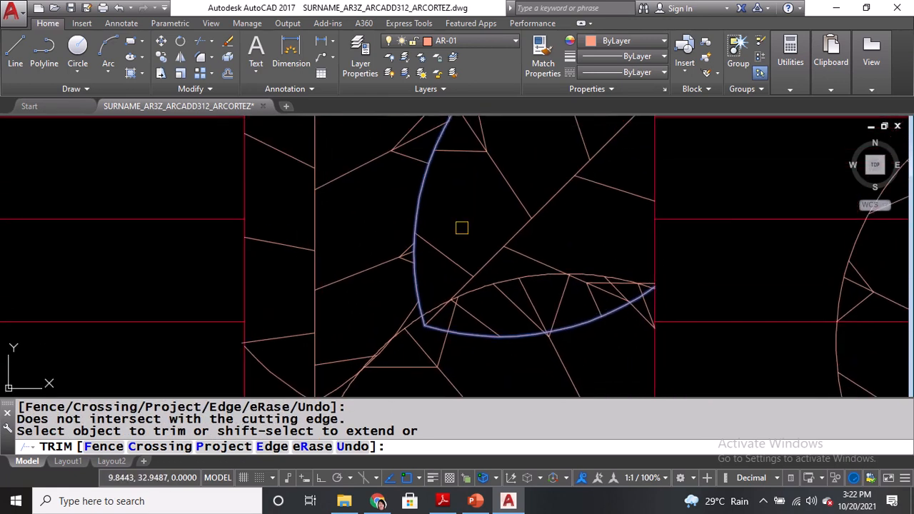
key(Escape)
key(ctrl+z)
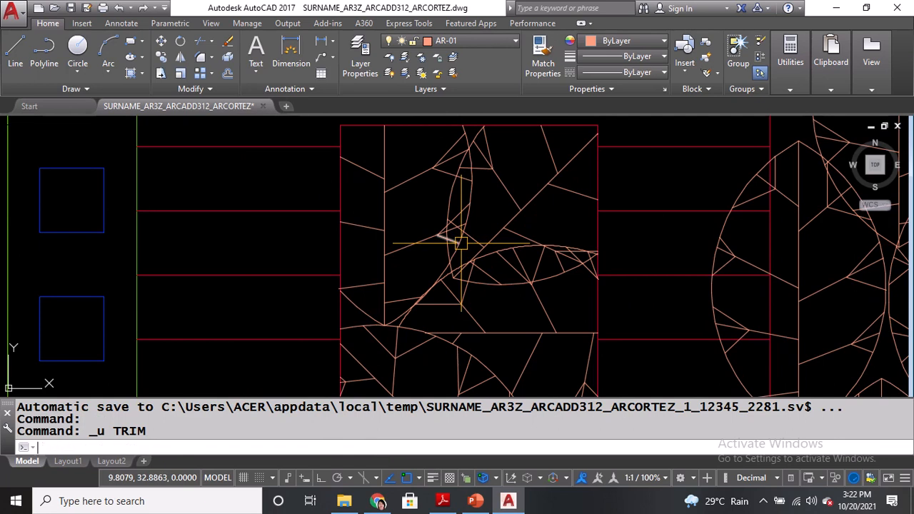
Trim the neighbouring leaf's arc and vein ends past the upper-right leaf's left arc, using its left and lower arcs as cutting edges.
text(TR)
key(Return)
click(447, 200)
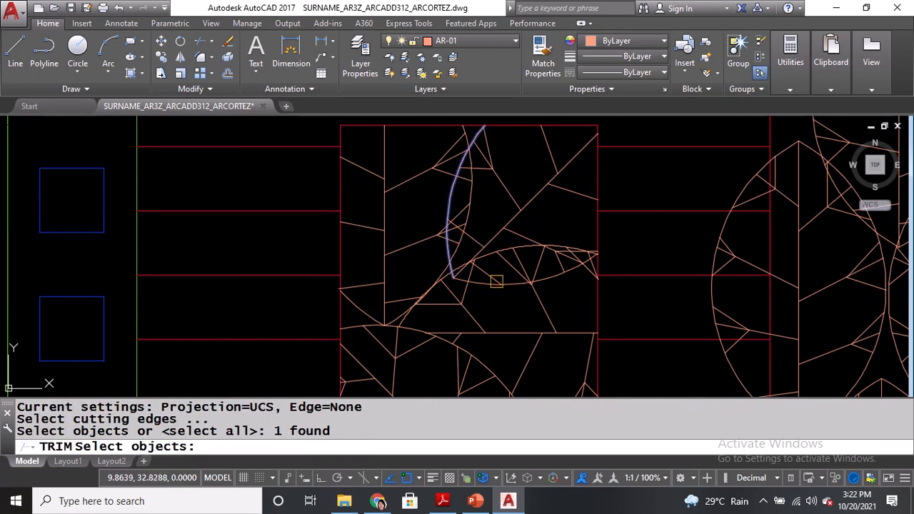
click(515, 289)
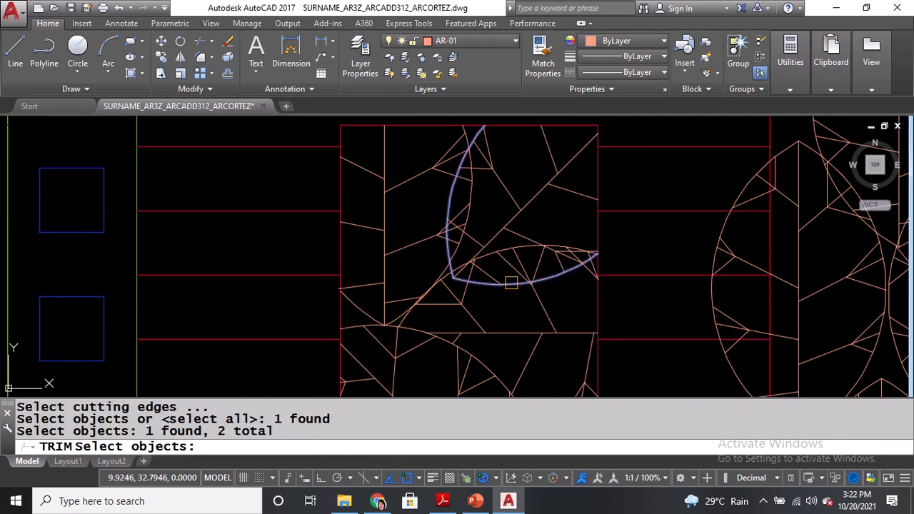
key(Return)
click(487, 260)
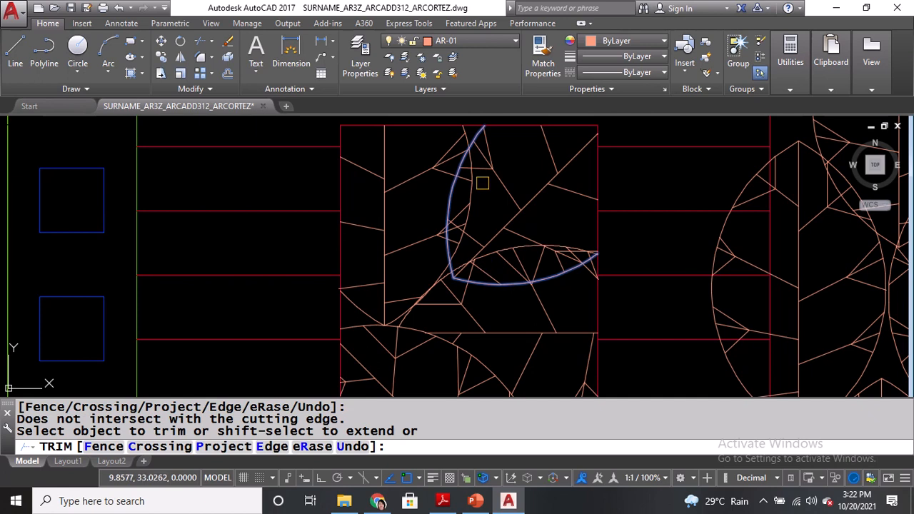
scroll(482, 184, up, 2)
click(464, 183)
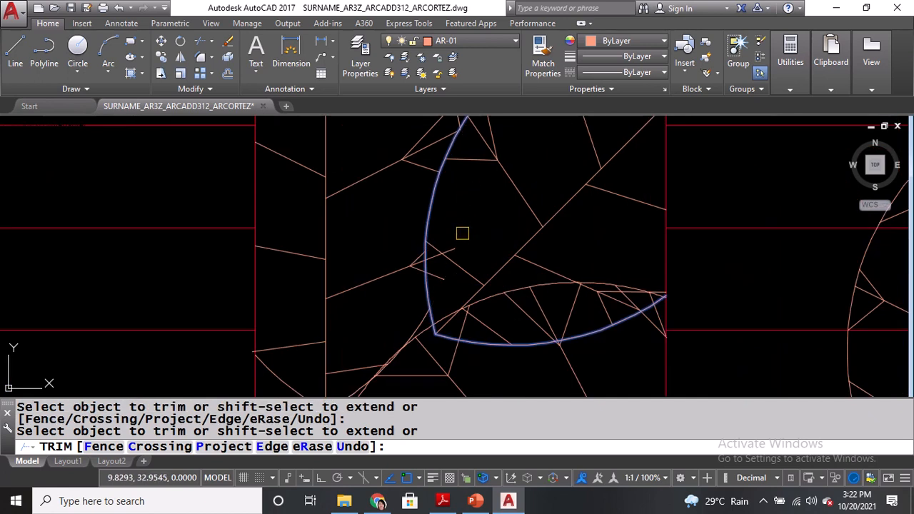
click(440, 278)
scroll(463, 285, up, 2)
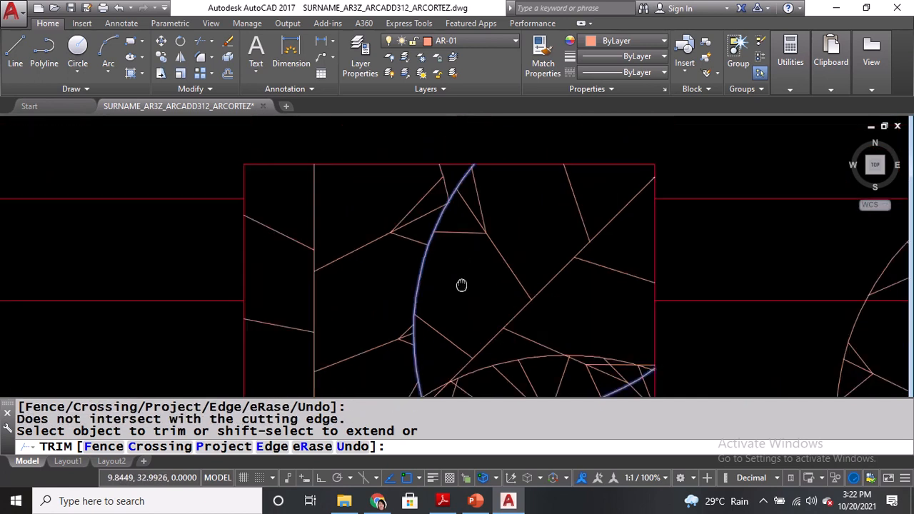
Trim the horizontal leaf's upper arc and its first crossing vein inside the upper-right leaf, above the lower arc.
scroll(473, 281, down, 2)
scroll(483, 253, up, 2)
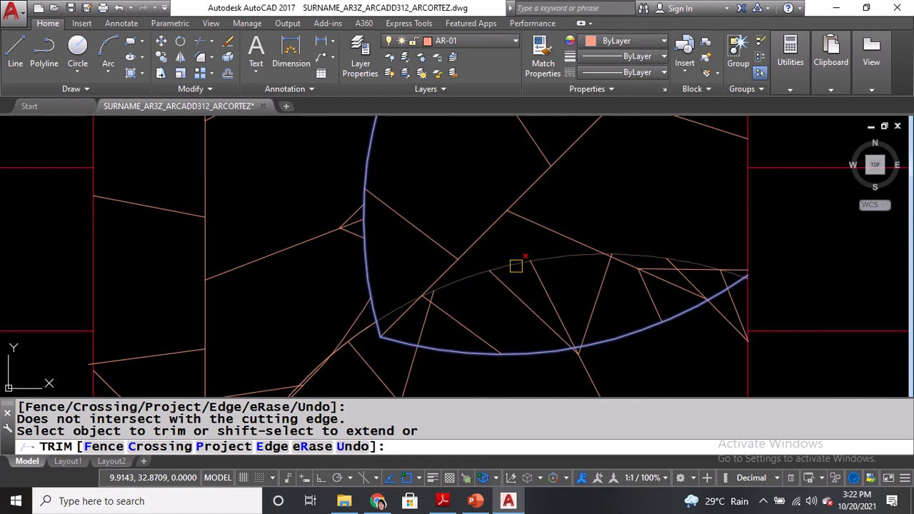
click(514, 264)
middle_drag(497, 298, 490, 235)
click(441, 254)
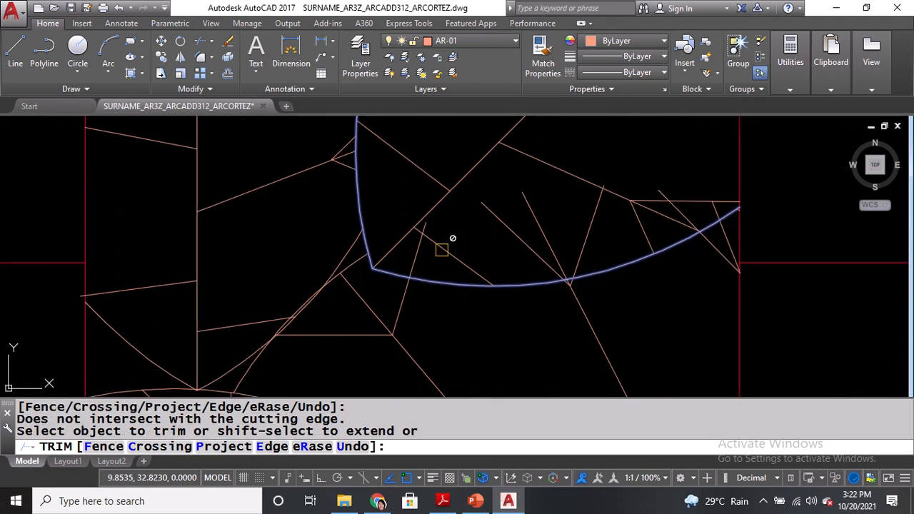
click(441, 249)
click(409, 263)
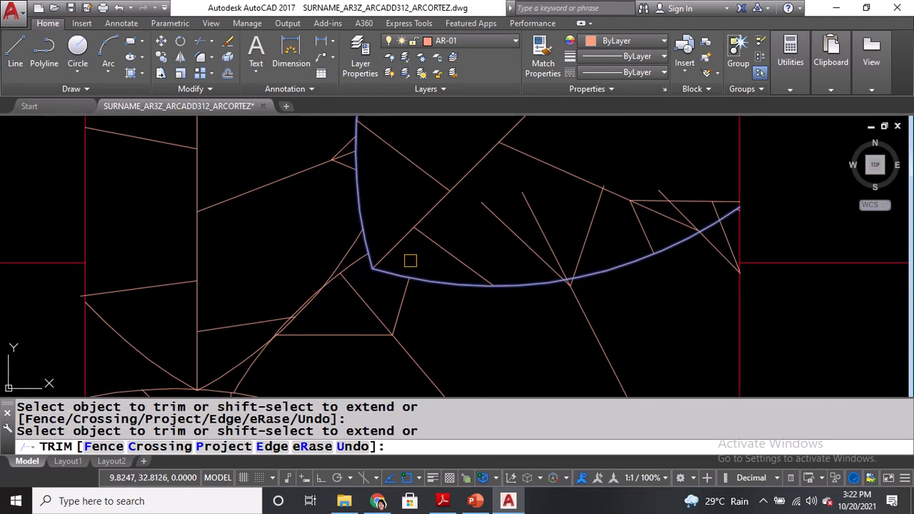
Trim the horizontal leaf's remaining veins above the upper-right leaf's lower arc, as far as the panel's right edge.
click(456, 255)
middle_drag(513, 239, 474, 250)
click(474, 250)
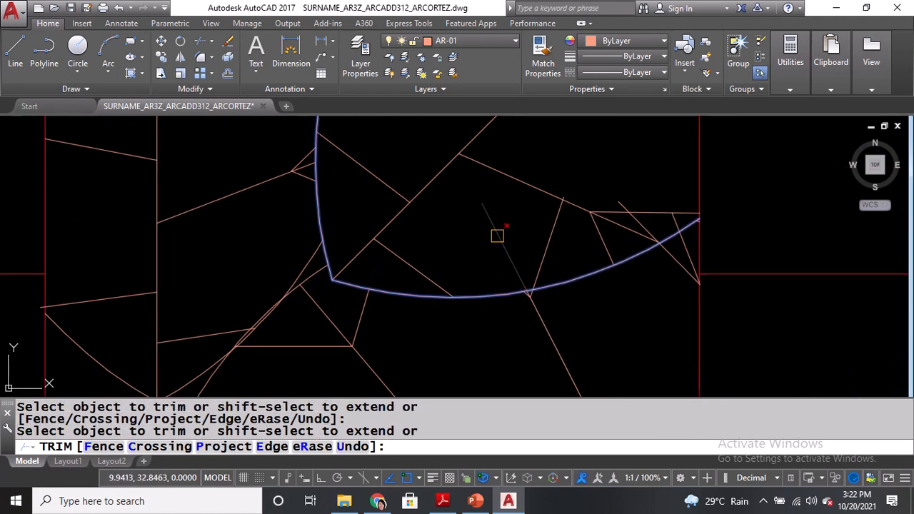
click(546, 229)
middle_drag(613, 211, 550, 234)
click(550, 234)
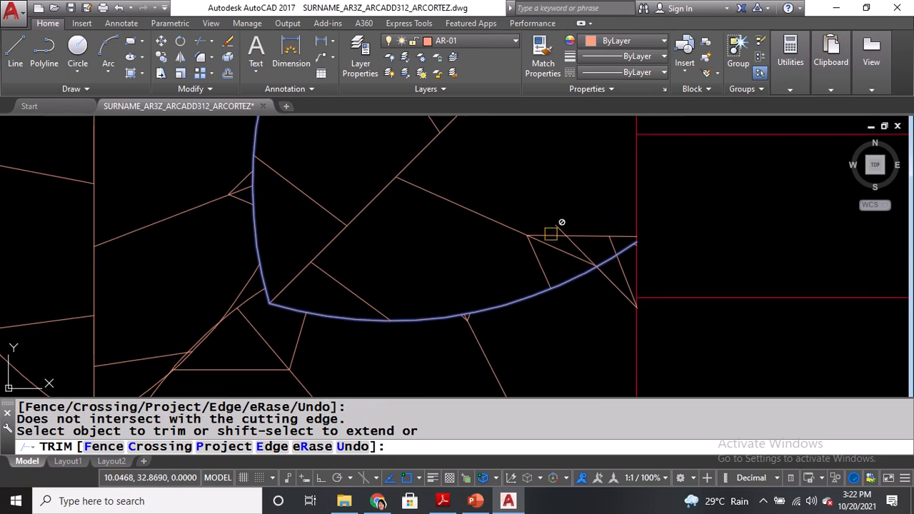
scroll(610, 248, up, 6)
click(628, 236)
scroll(559, 223, down, 8)
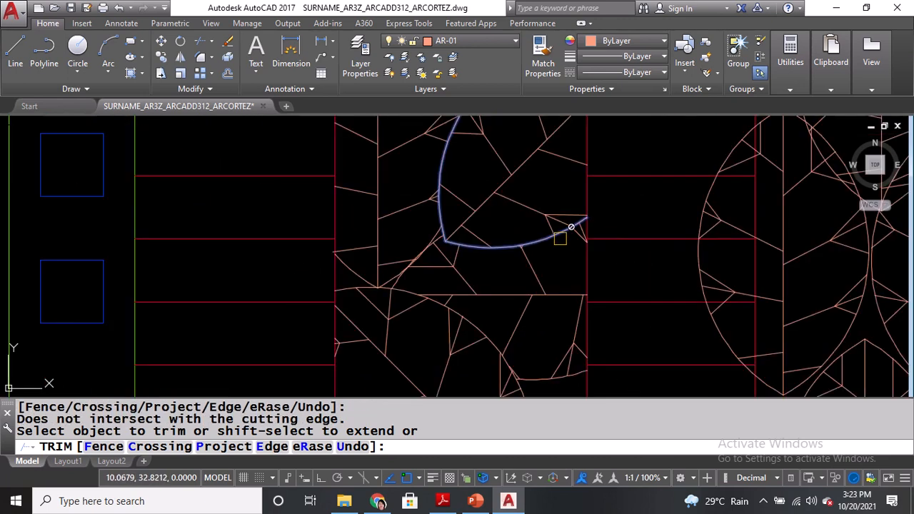
key(Return)
Copy the leaf pattern, without the panel outline, from the left fence panel to the empty right panel, matching the upper-left corners.
scroll(518, 261, down, 4)
middle_drag(486, 217, 475, 112)
scroll(485, 253, down, 2)
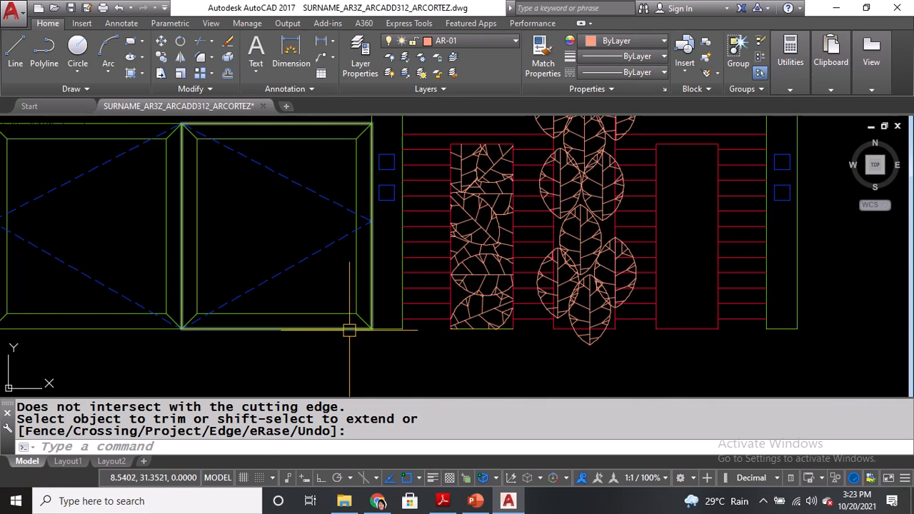
mouse_move(659, 347)
middle_down()
mouse_move(655, 371)
mouse_move(648, 366)
middle_up()
key(Return)
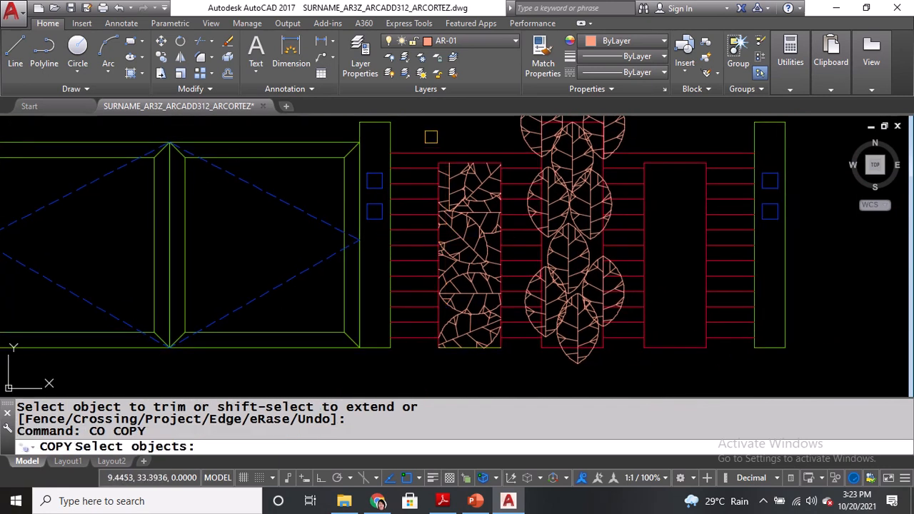
click(435, 129)
click(506, 365)
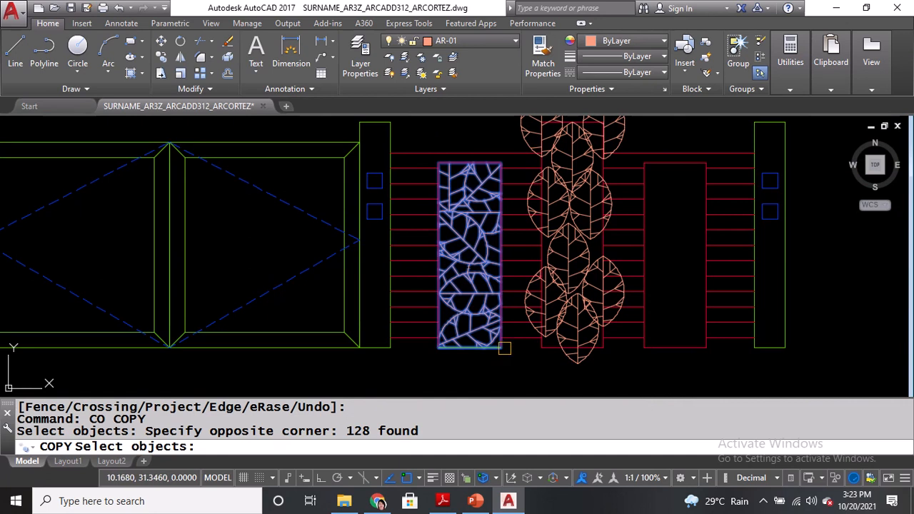
scroll(503, 339, up, 4)
shift+click(498, 338)
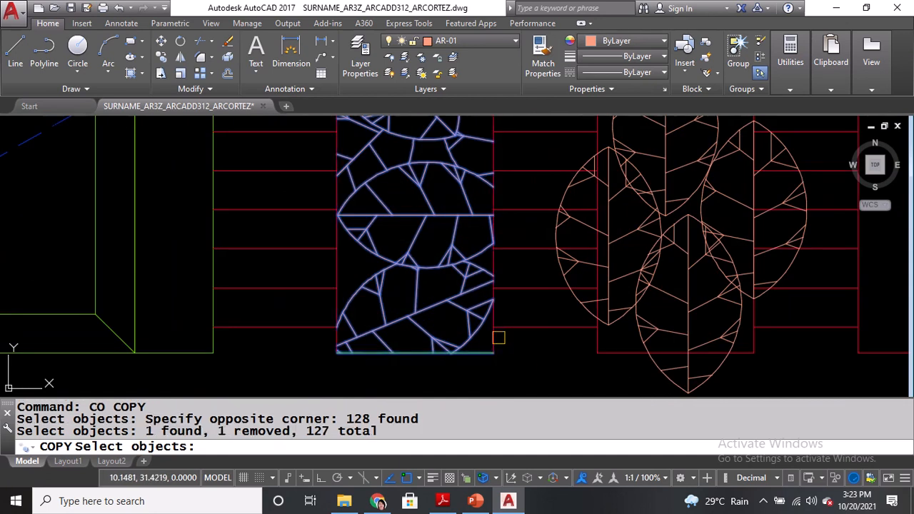
scroll(485, 368, up, 2)
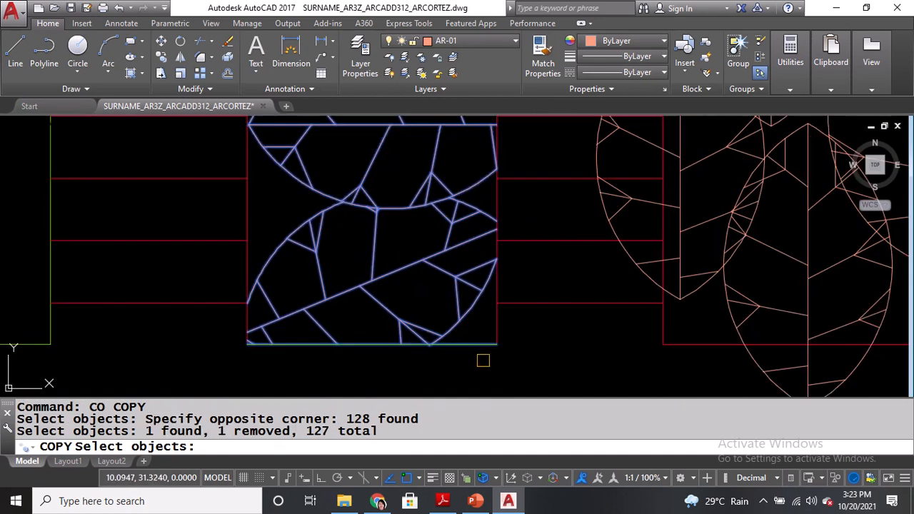
scroll(483, 360, down, 6)
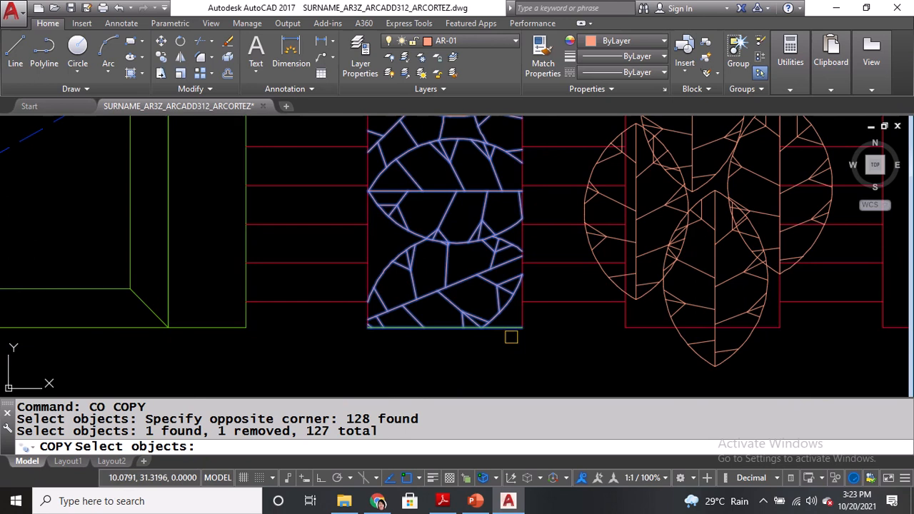
click(510, 319)
click(504, 333)
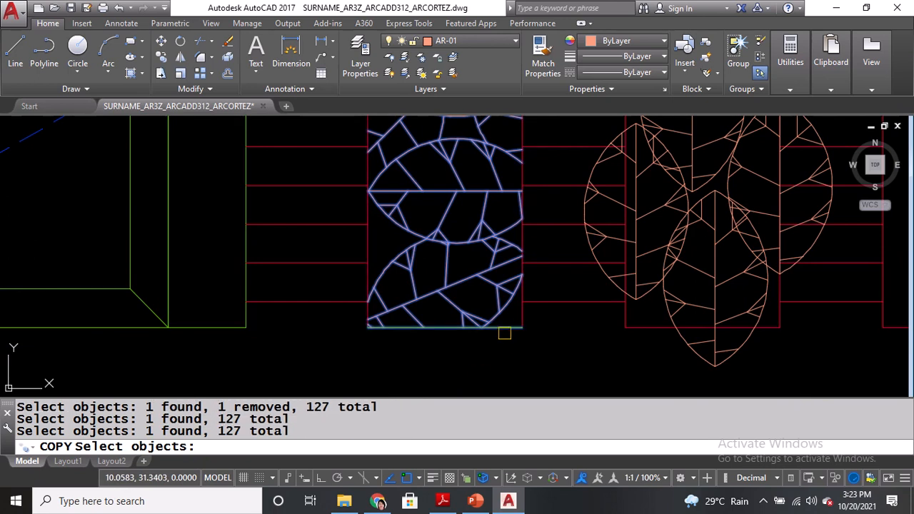
scroll(448, 365, down, 5)
middle_drag(411, 146, 406, 209)
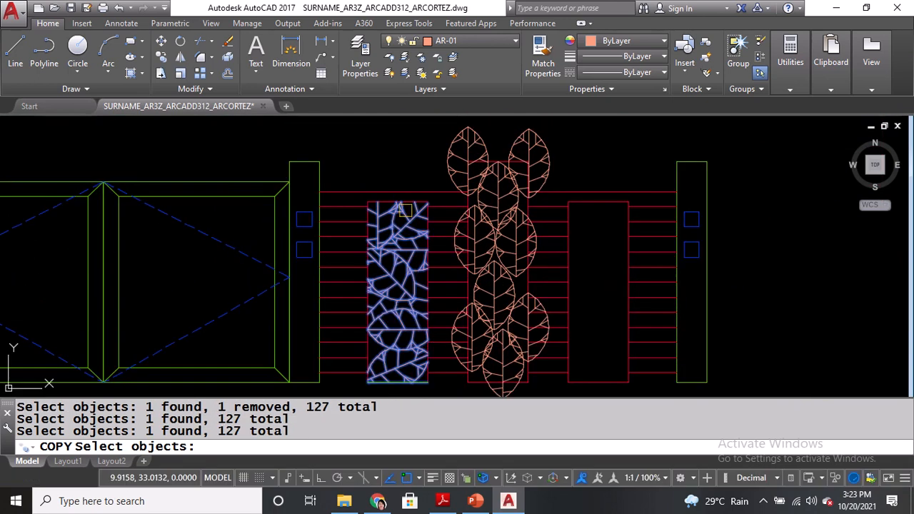
key(Return)
scroll(377, 189, up, 3)
click(359, 220)
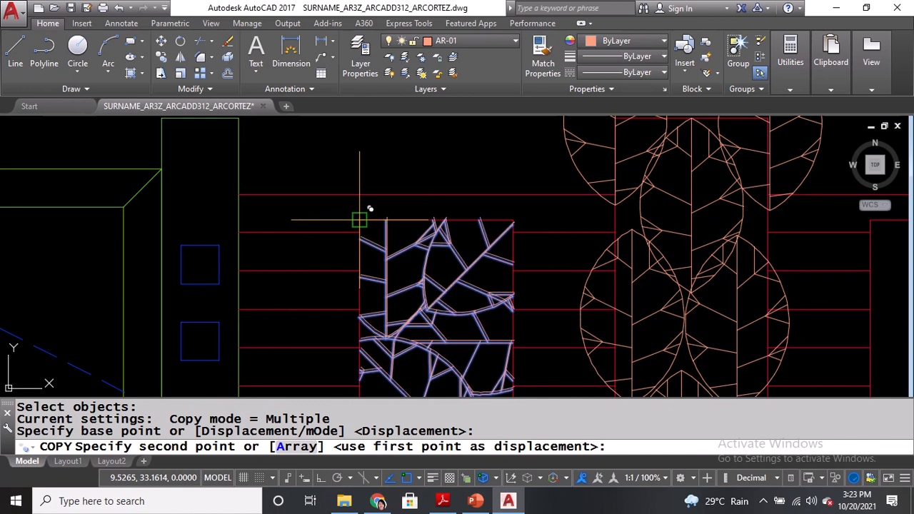
scroll(359, 220, down, 3)
click(679, 219)
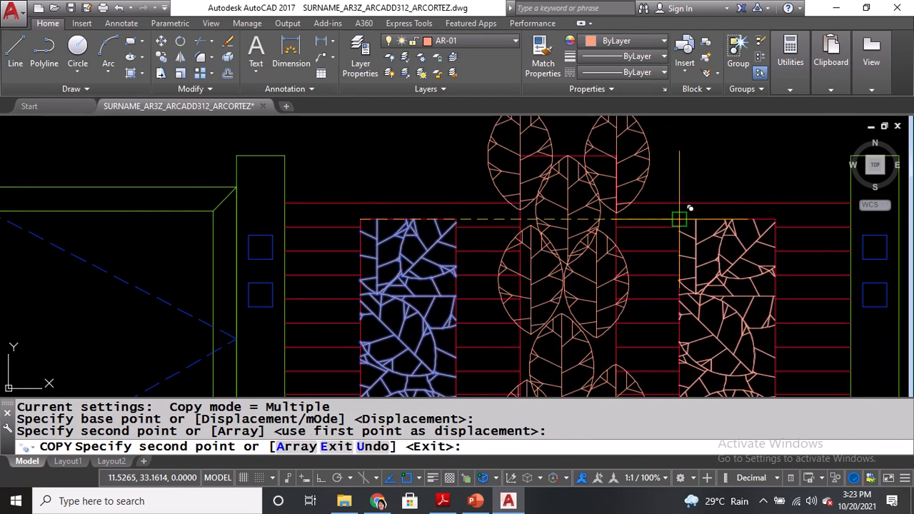
key(Return)
Stretch the base line under the left leaf panel to the right post's inner corner and the far-left post's outer corner, and save the drawing.
scroll(687, 204, down, 3)
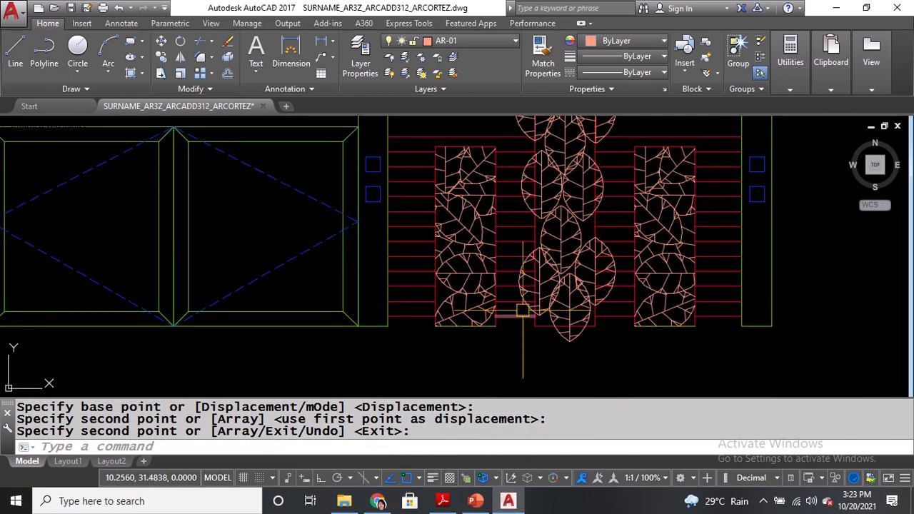
scroll(472, 327, up, 3)
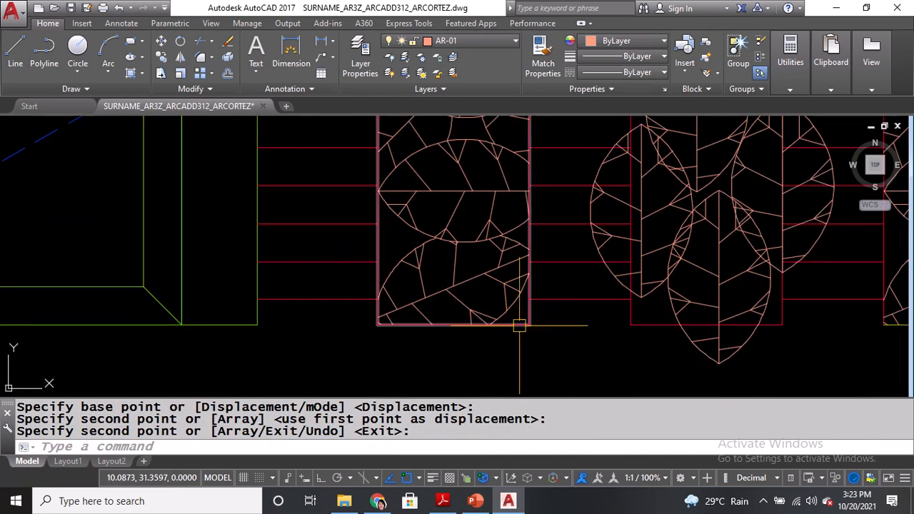
click(360, 315)
click(571, 341)
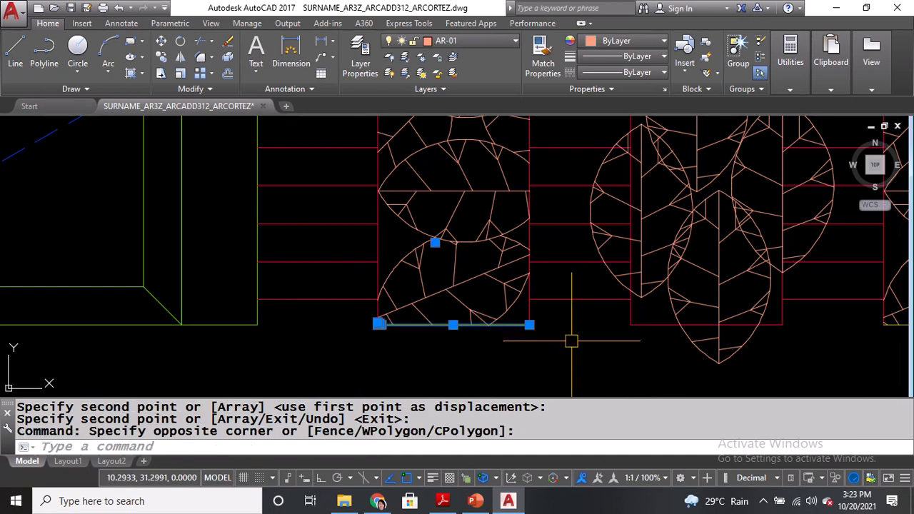
click(529, 325)
scroll(529, 325, down, 2)
middle_drag(673, 342, 612, 351)
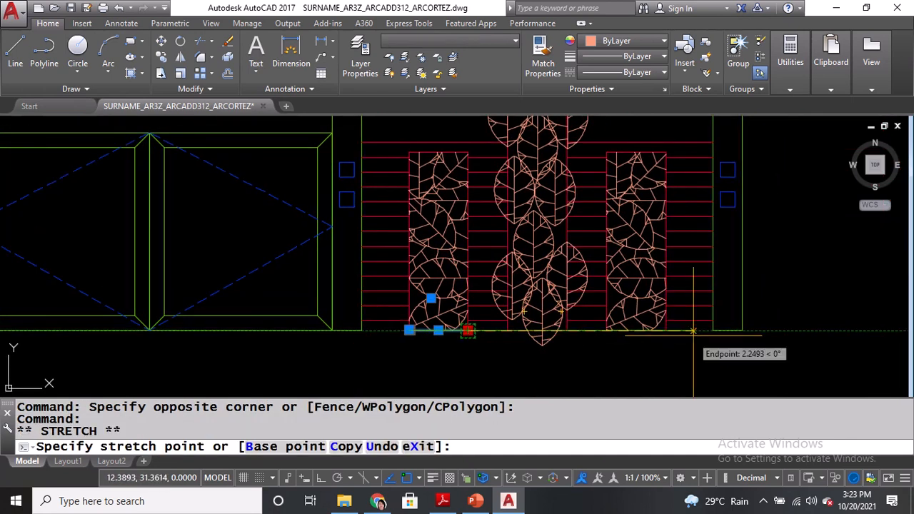
click(713, 330)
click(409, 330)
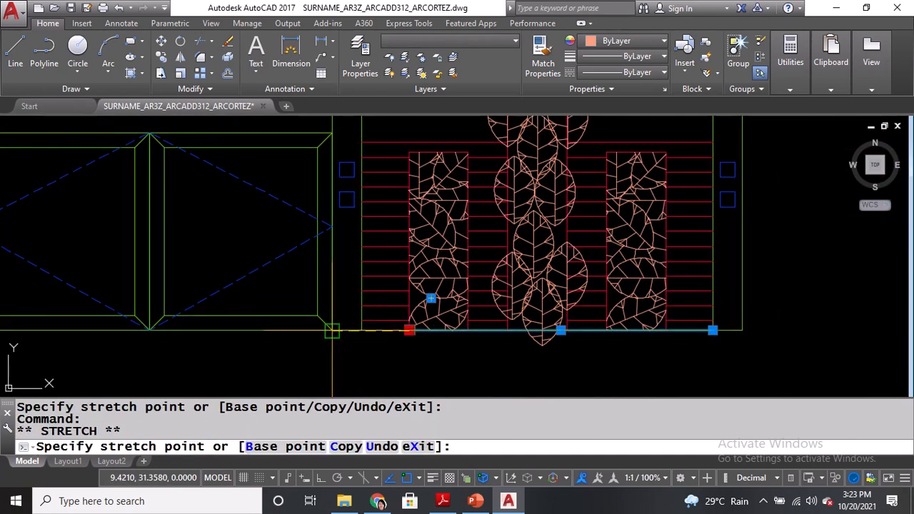
middle_drag(221, 324, 687, 308)
middle_drag(32, 321, 197, 323)
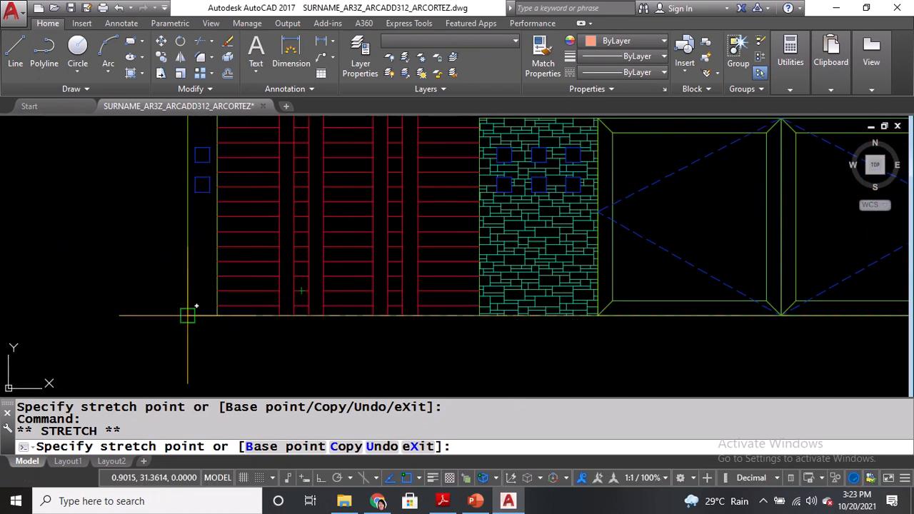
click(189, 316)
scroll(191, 324, down, 2)
key(Escape)
key(ctrl+s)
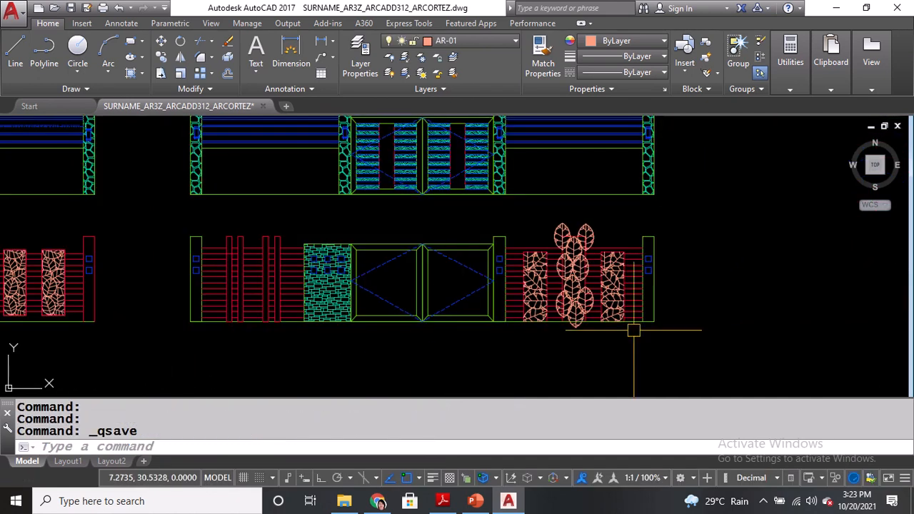
Examine the overlapping leaves between the two patterned panels and the leaf panels of the neighbouring gate elevation.
scroll(633, 326, up, 6)
middle_drag(512, 262, 583, 180)
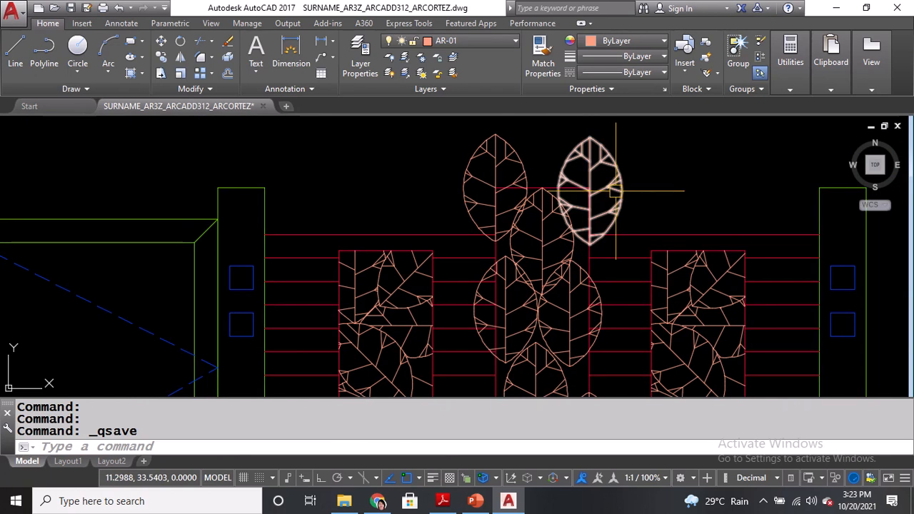
scroll(616, 191, down, 3)
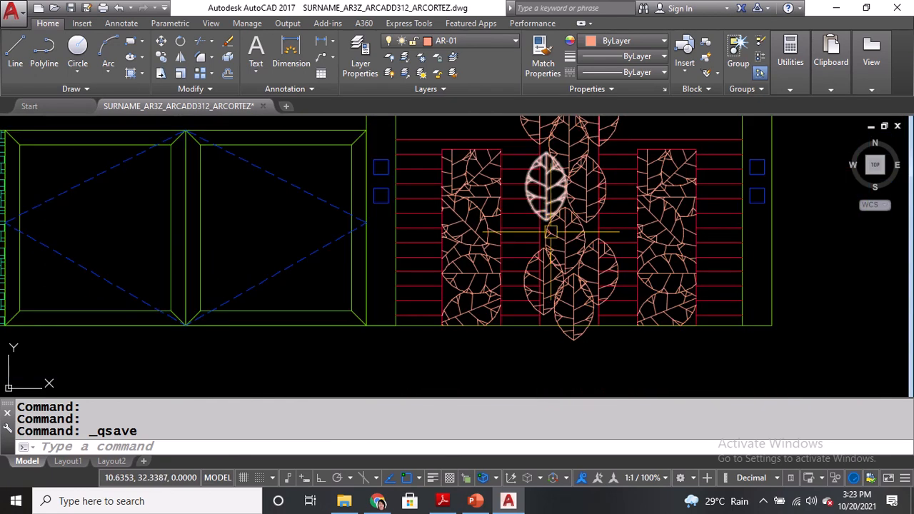
middle_drag(564, 278, 564, 306)
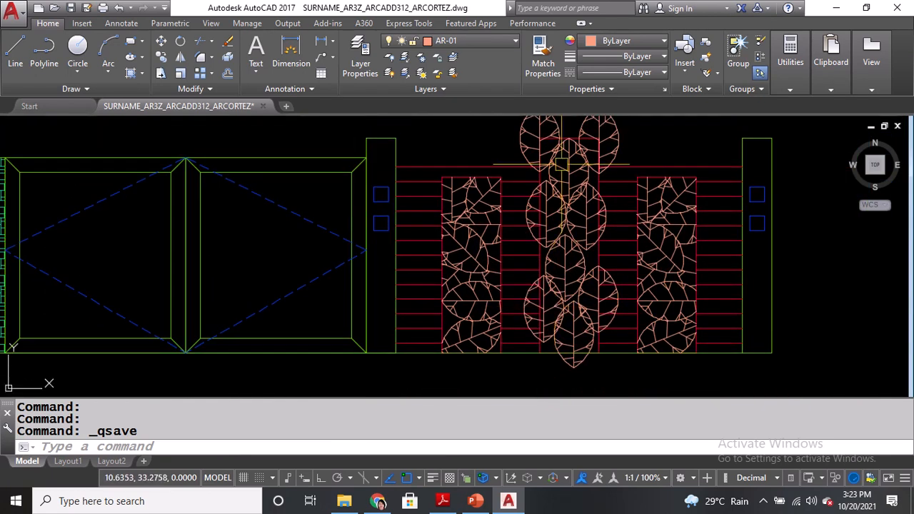
middle_drag(599, 152, 602, 168)
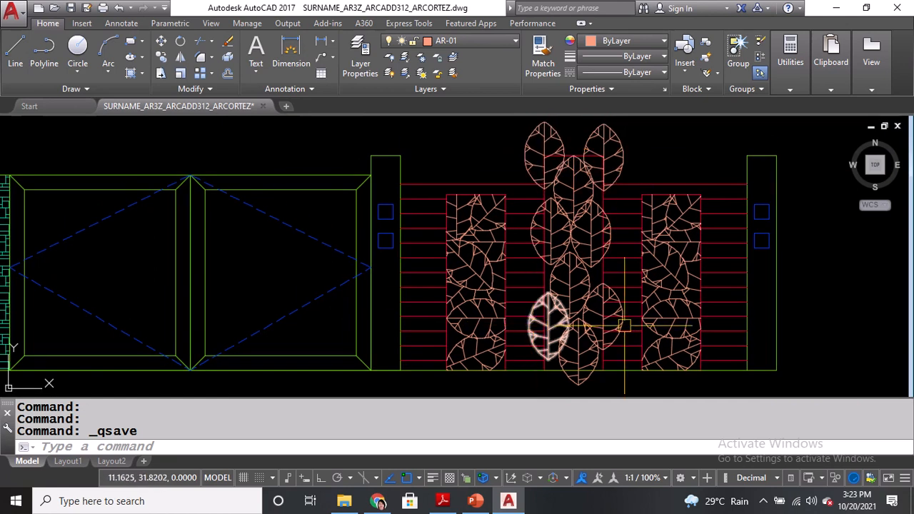
middle_drag(589, 180, 593, 208)
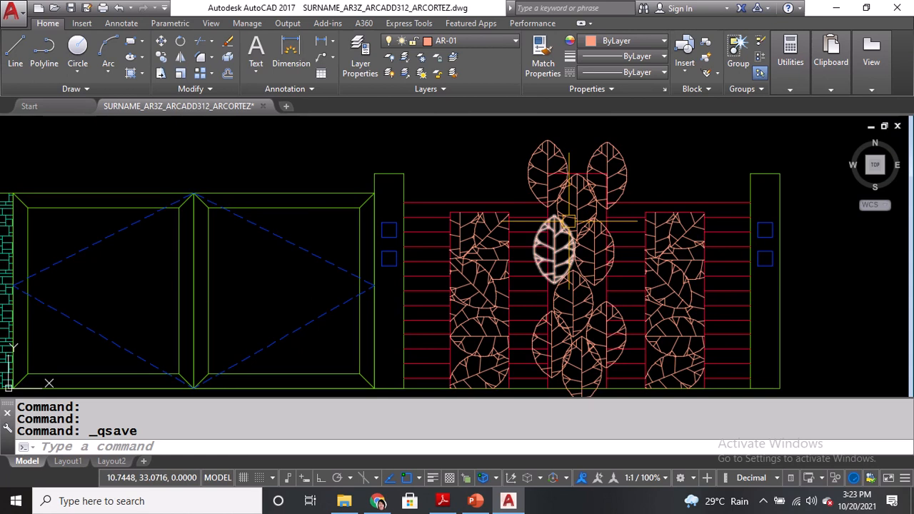
scroll(574, 226, down, 2)
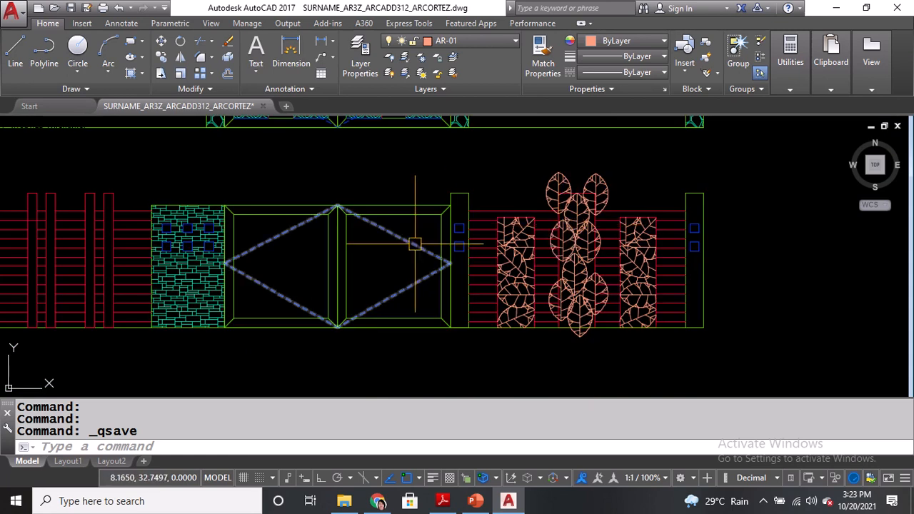
mouse_move(415, 244)
middle_down()
mouse_move(481, 306)
mouse_move(498, 366)
mouse_move(490, 327)
mouse_move(560, 259)
middle_up()
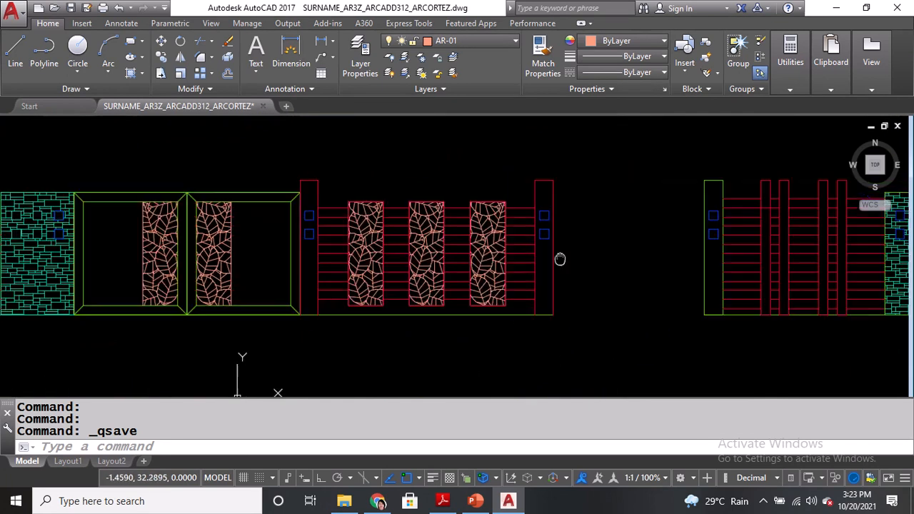
Copy the right-hand leaf panel, including its outline, from the fence to the upper-left inner corner of the gate's right leaf frame.
middle_drag(621, 302, 179, 297)
middle_drag(643, 245, 450, 251)
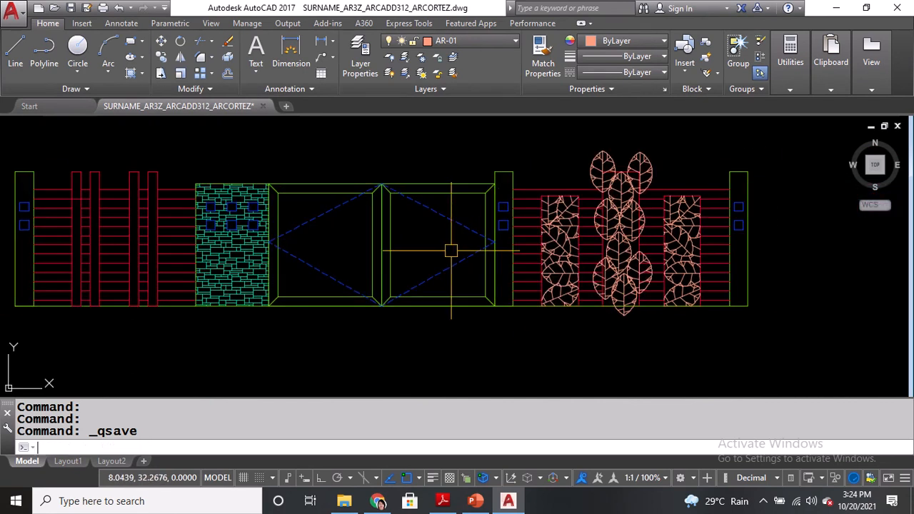
key(Return)
scroll(703, 198, up, 4)
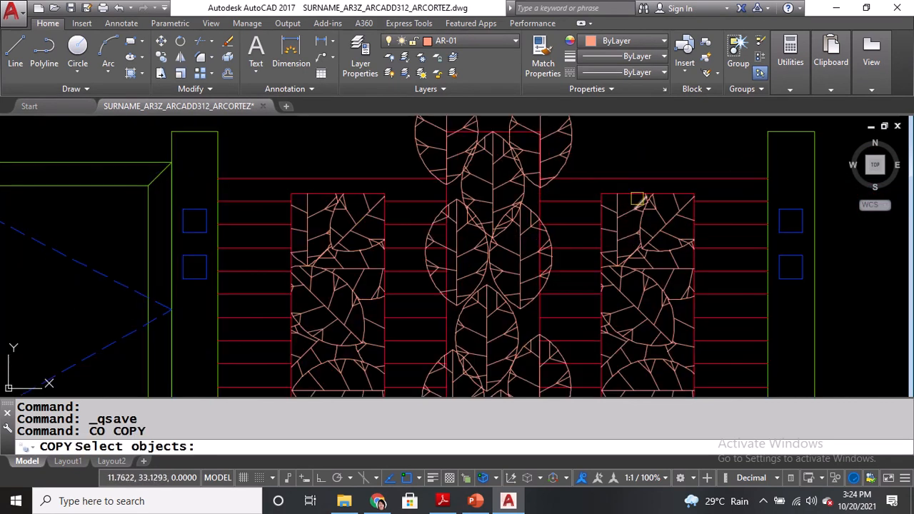
click(592, 190)
middle_drag(719, 392, 709, 276)
click(713, 320)
scroll(696, 367, down, 2)
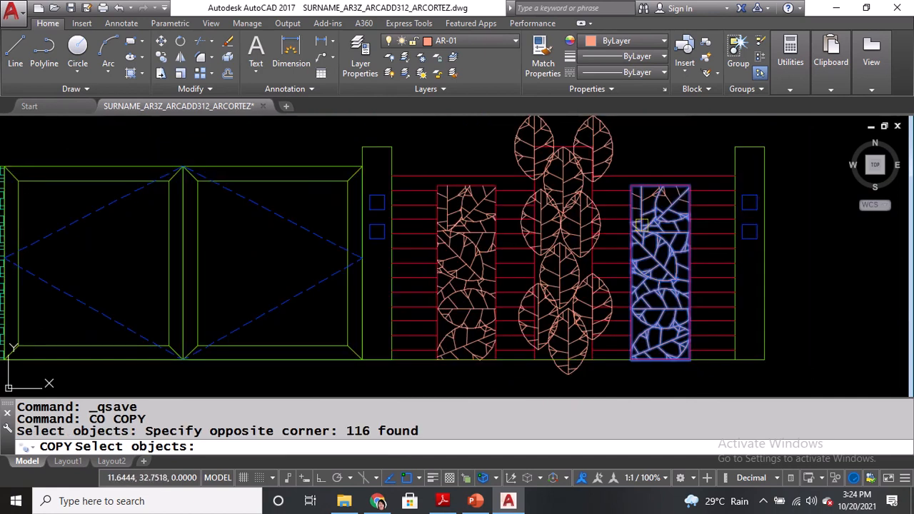
scroll(641, 226, up, 4)
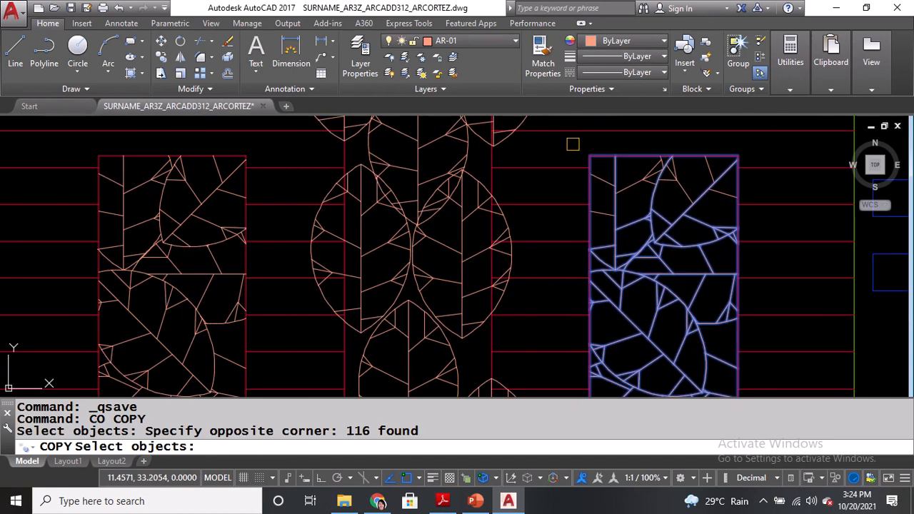
scroll(573, 146, down, 4)
click(573, 147)
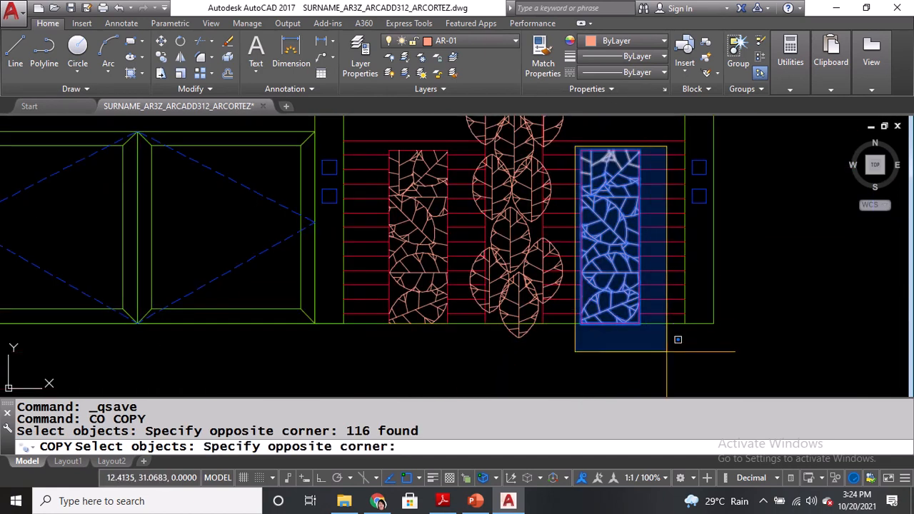
click(664, 333)
key(Return)
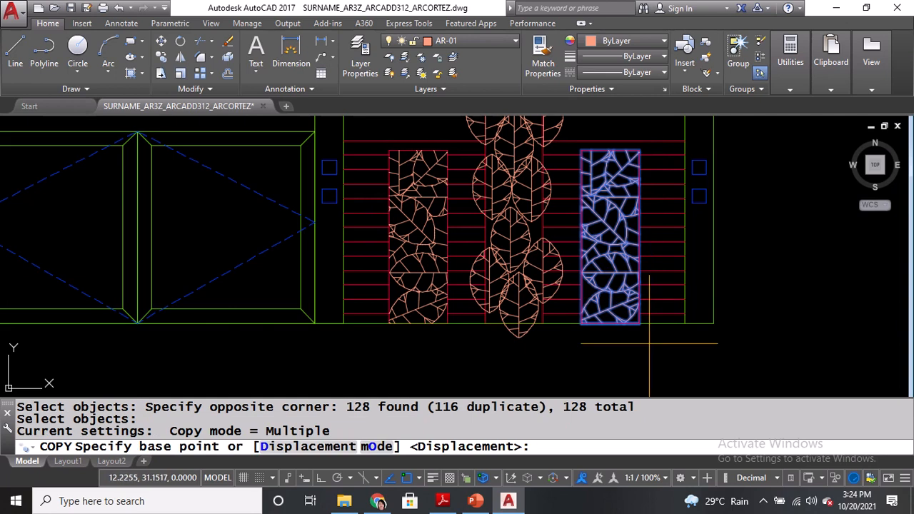
scroll(581, 149, up, 3)
click(581, 150)
scroll(714, 178, down, 3)
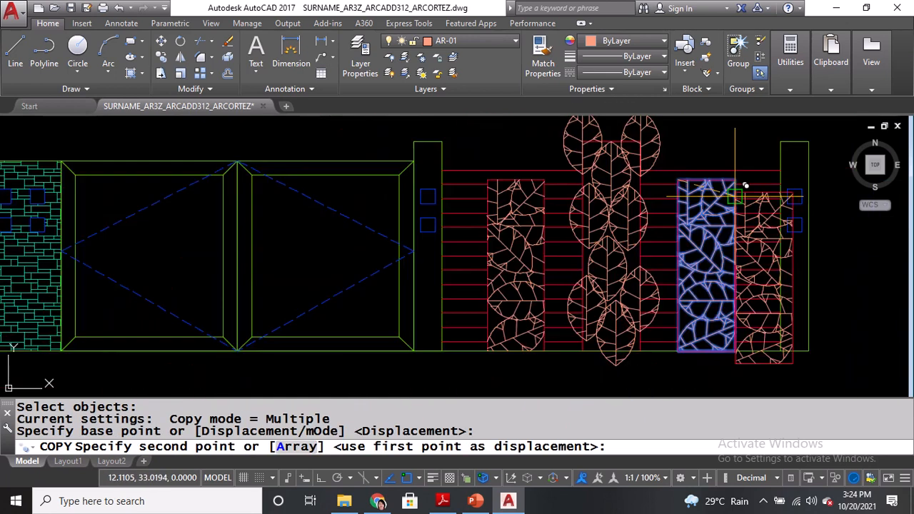
scroll(744, 185, down, 2)
scroll(421, 175, up, 4)
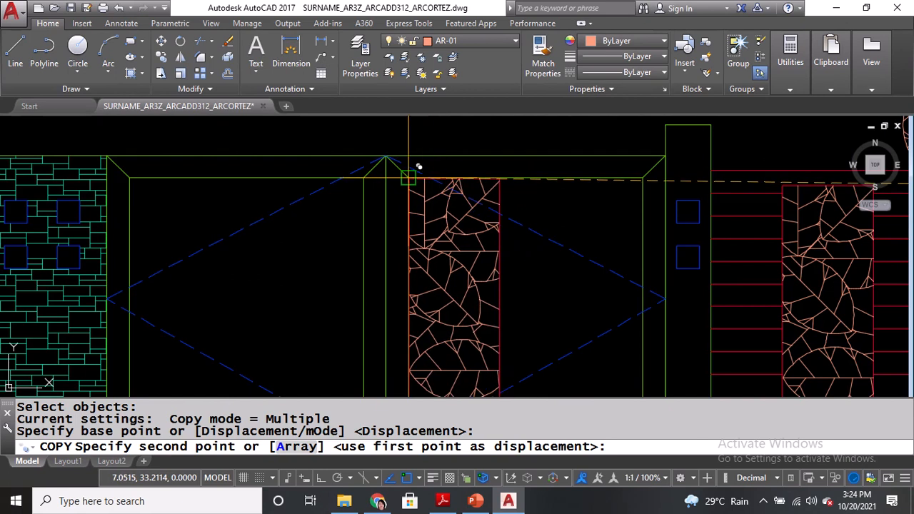
click(419, 166)
middle_drag(429, 294, 509, 135)
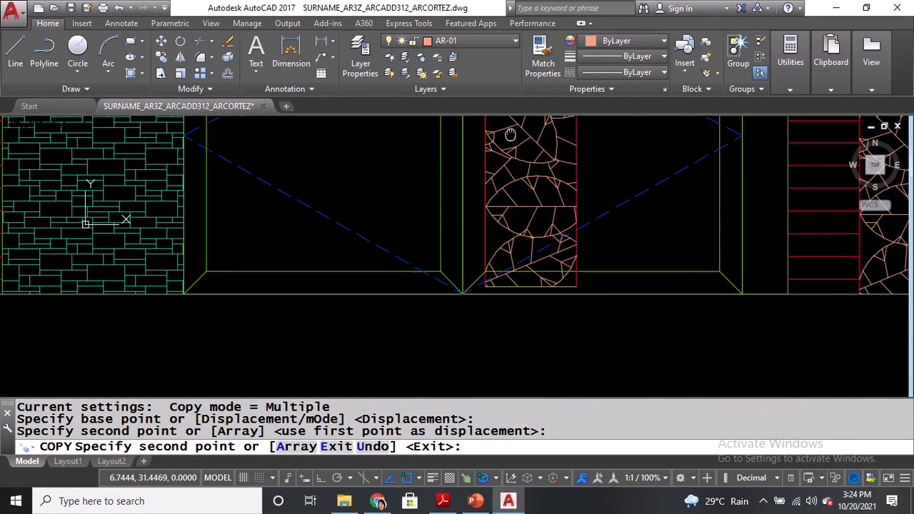
key(Return)
Erase the copied line under the gate's leaf panel and stretch the panel outline's lower edge up to the frame's inner bottom line.
scroll(568, 304, up, 4)
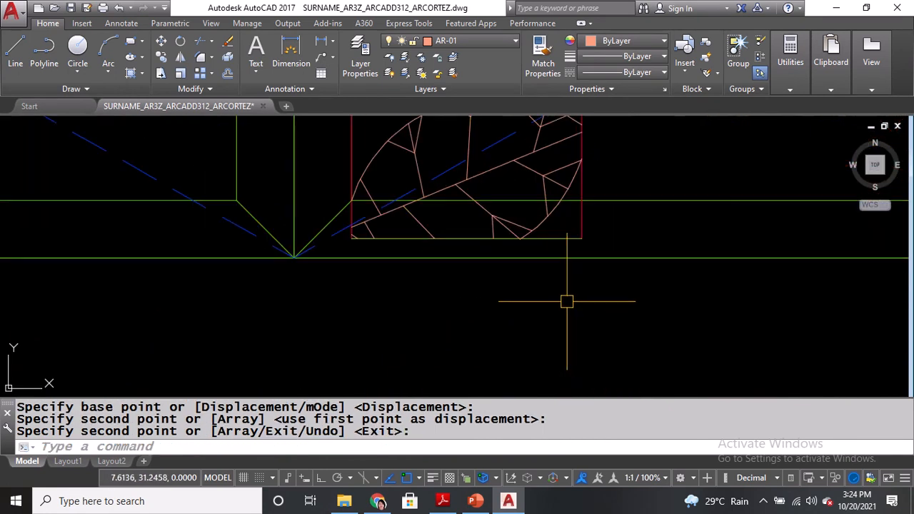
click(568, 239)
text(E)
key(Return)
click(562, 240)
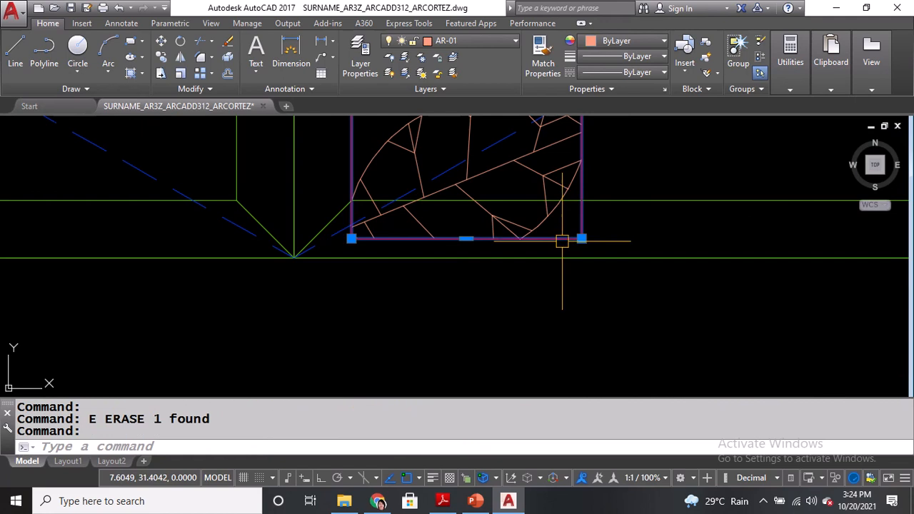
click(466, 241)
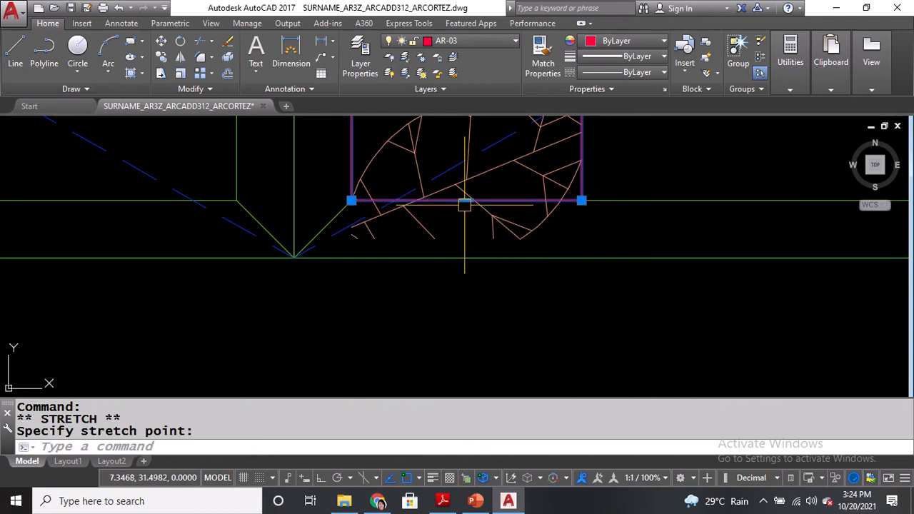
key(Escape)
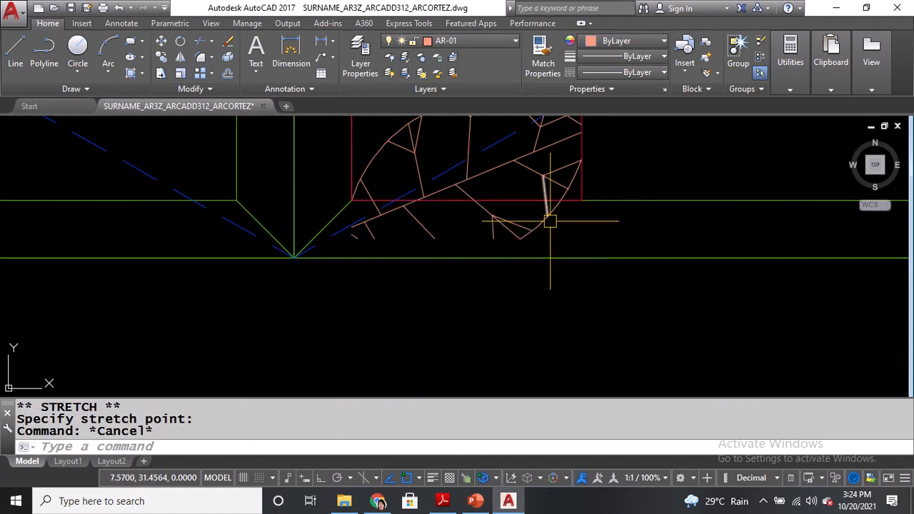
Trim the lowest leaf's right arc and adjoining short vein where they extend below the panel outline on the gate.
text(TR)
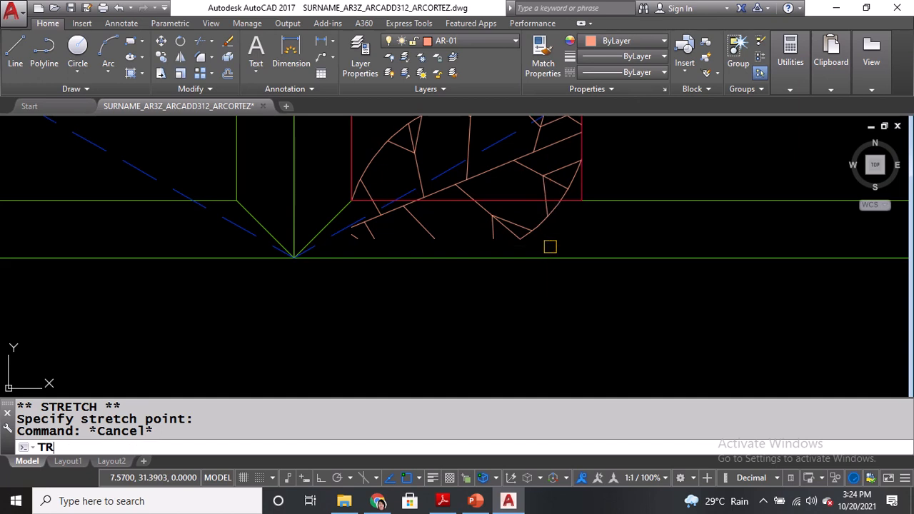
key(Return)
key(Return)
scroll(549, 235, up, 4)
click(511, 229)
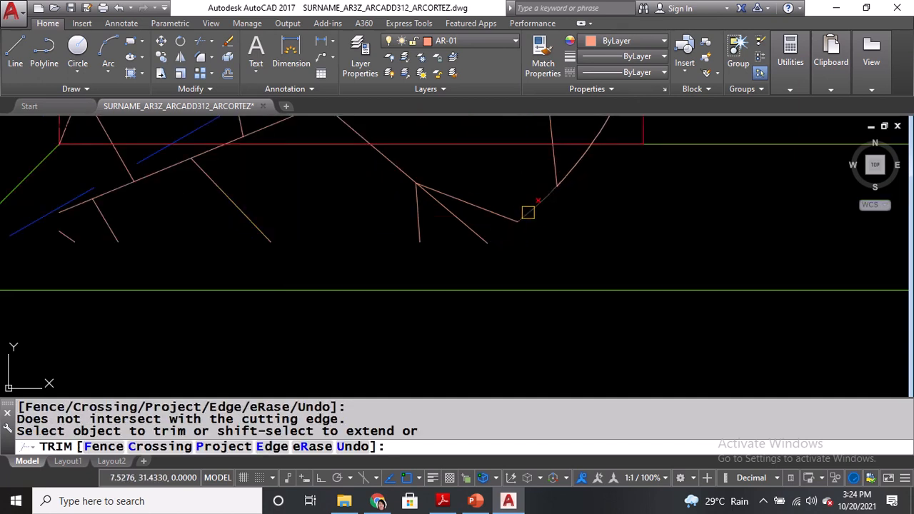
click(528, 211)
middle_drag(559, 208, 551, 279)
scroll(551, 237, down, 2)
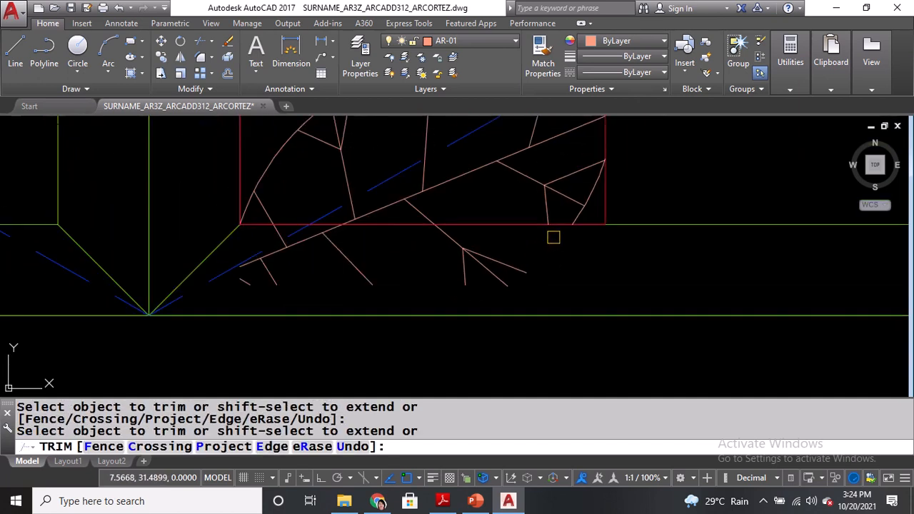
click(460, 243)
click(343, 259)
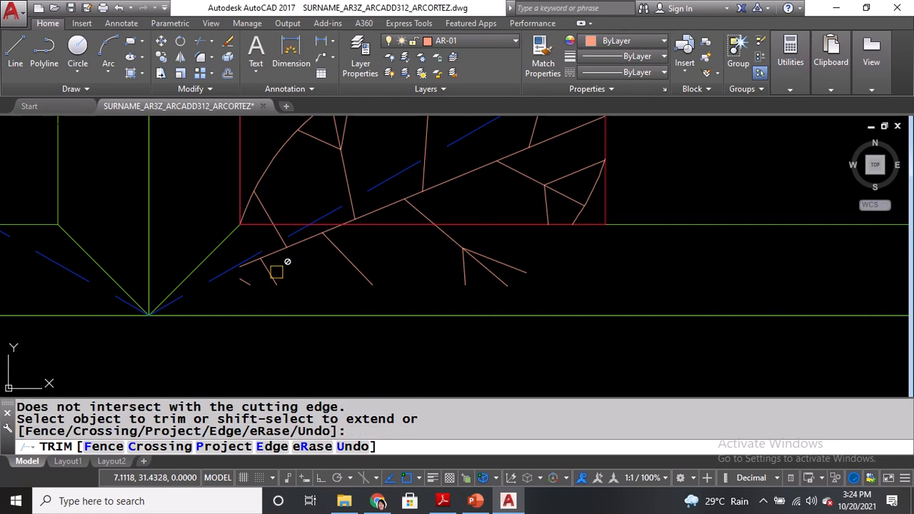
Trim the lowest leaf's midrib and the side veins crossing the panel outline's lower edge on the gate.
scroll(252, 259, up, 4)
click(312, 245)
scroll(318, 241, down, 4)
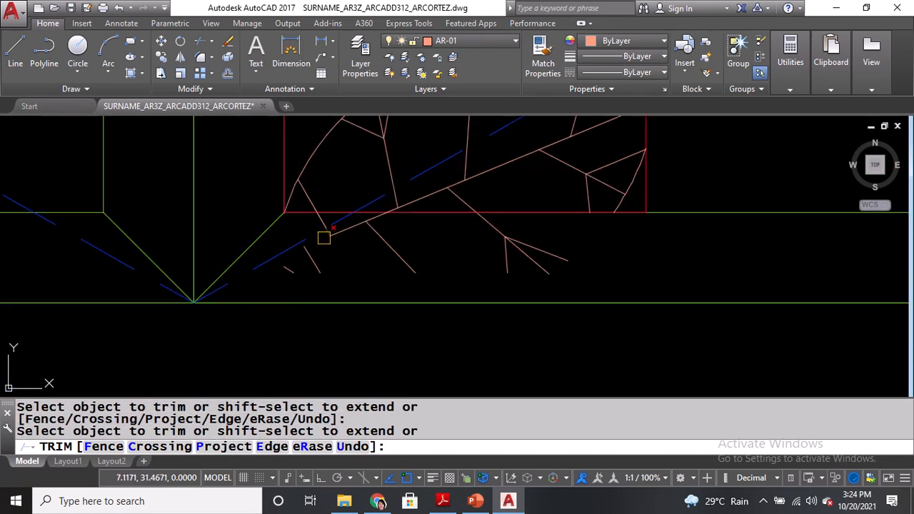
scroll(359, 226, up, 2)
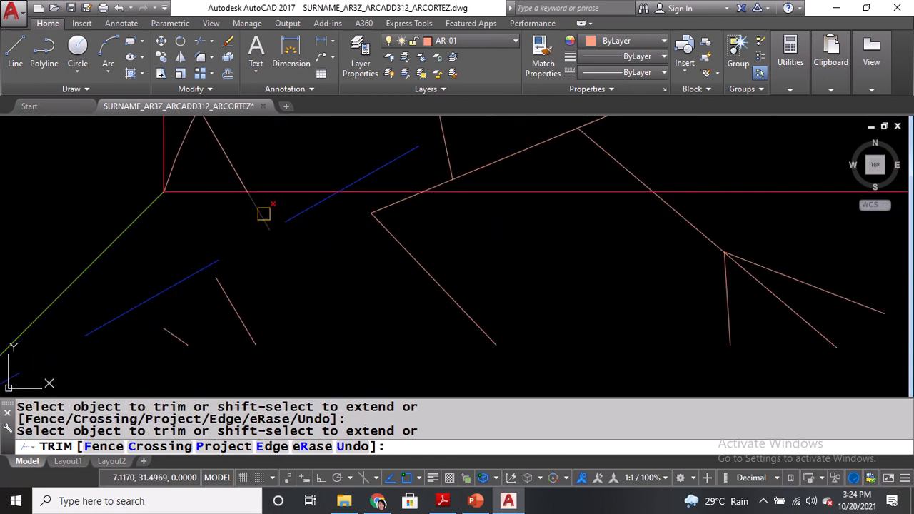
click(264, 213)
click(405, 216)
click(402, 204)
scroll(401, 204, down, 1)
scroll(400, 205, down, 2)
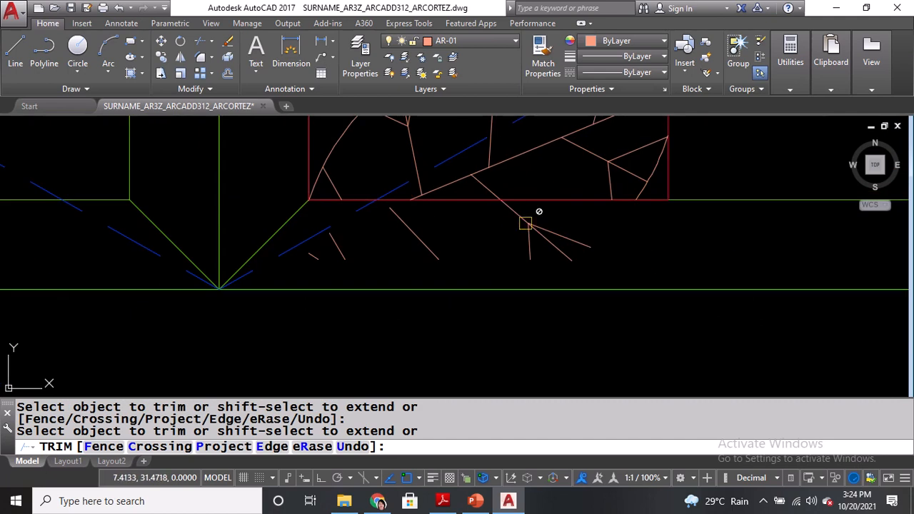
click(525, 222)
click(520, 210)
key(Return)
Erase the leftover vein segments lying below the gate's leaf panel.
scroll(508, 215, down, 2)
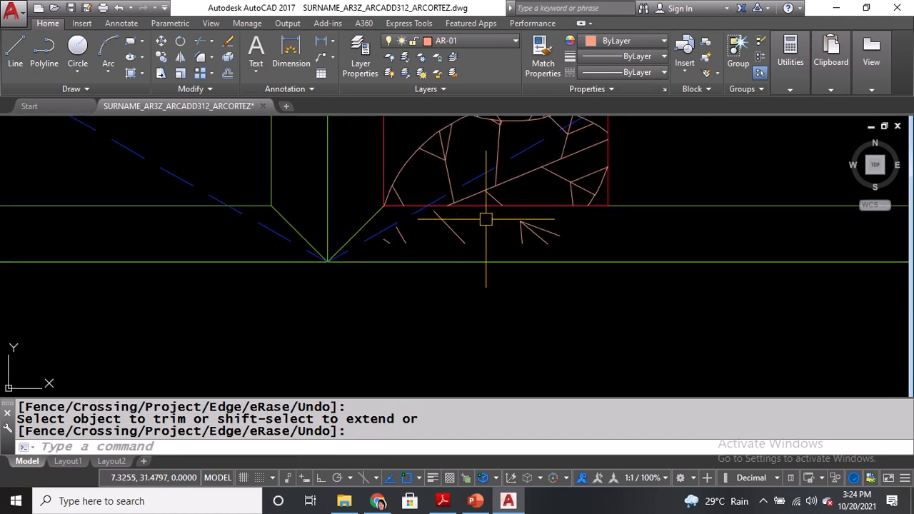
middle_drag(505, 220, 508, 257)
scroll(509, 254, up, 2)
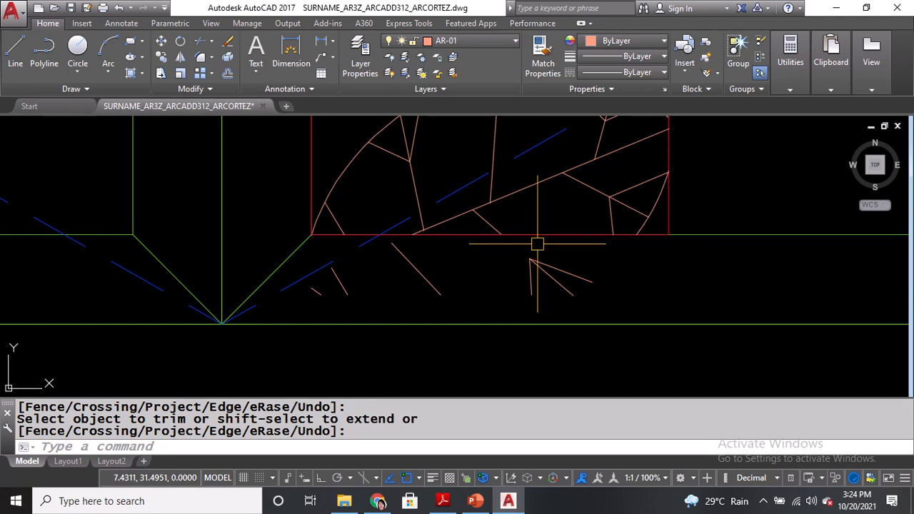
click(589, 254)
click(397, 276)
click(351, 283)
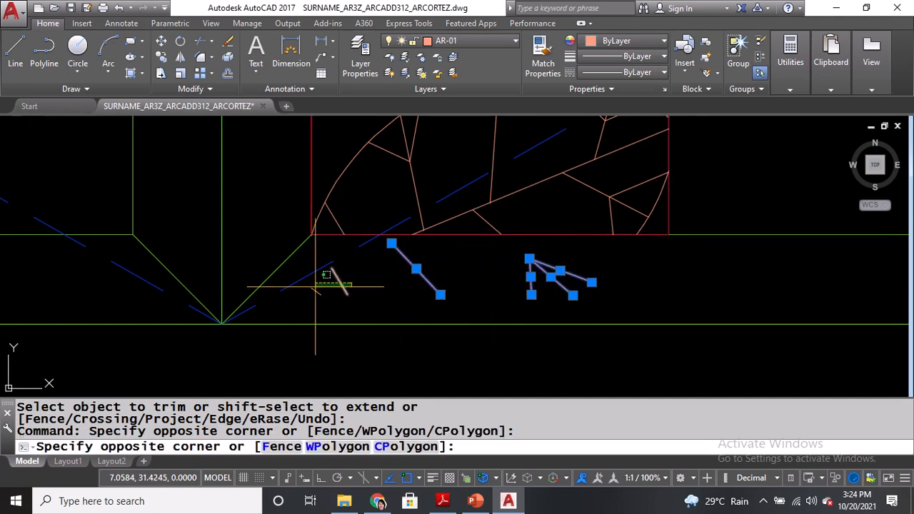
click(315, 289)
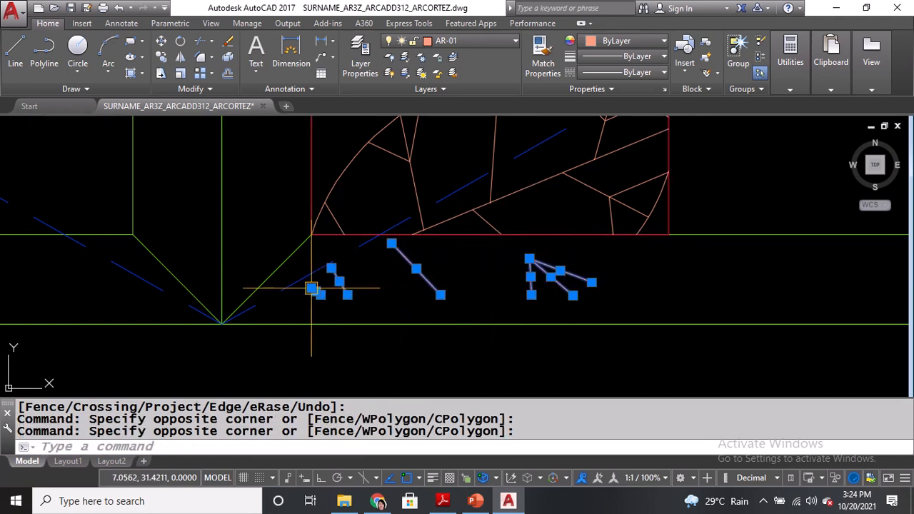
click(228, 41)
Mirror the gate's leaf panel onto the left gate leaf about the vertical gate centreline, keeping the original, and save the drawing.
scroll(516, 279, down, 2)
middle_drag(516, 279, 576, 204)
scroll(550, 303, down, 3)
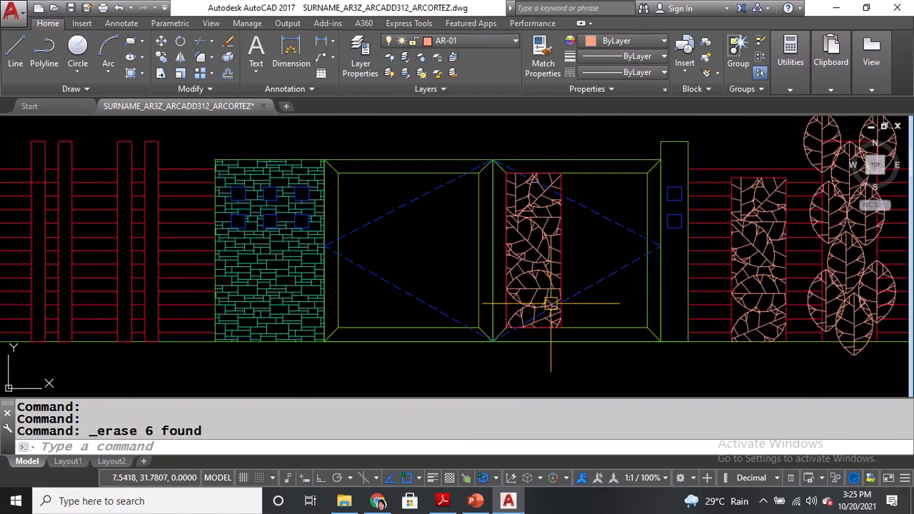
text(mi)
key(Return)
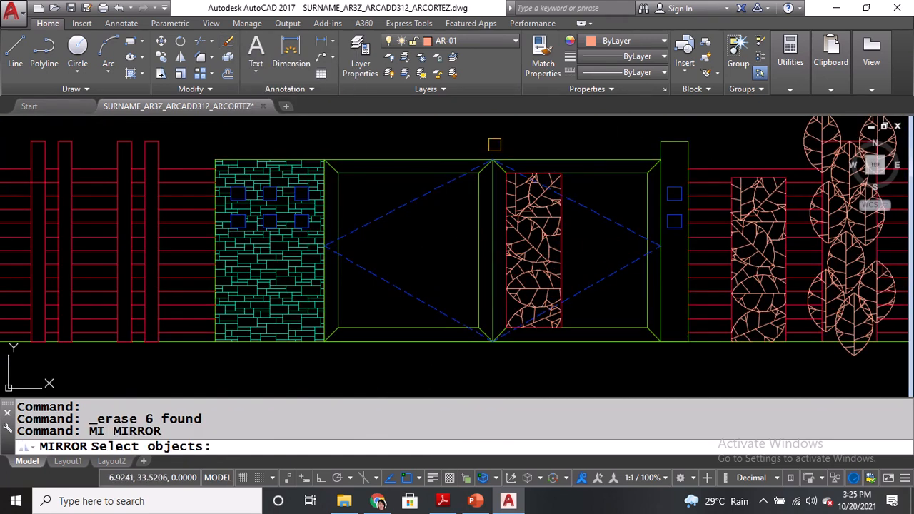
click(498, 141)
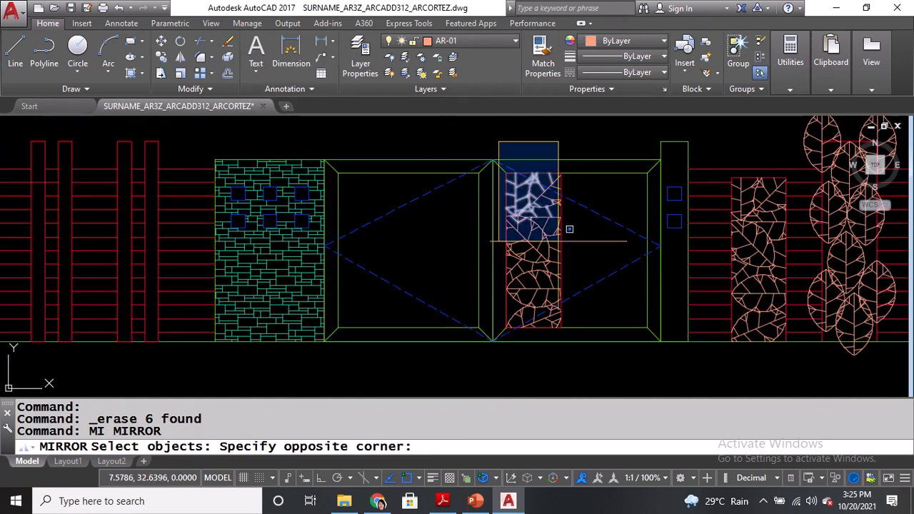
click(588, 333)
key(Return)
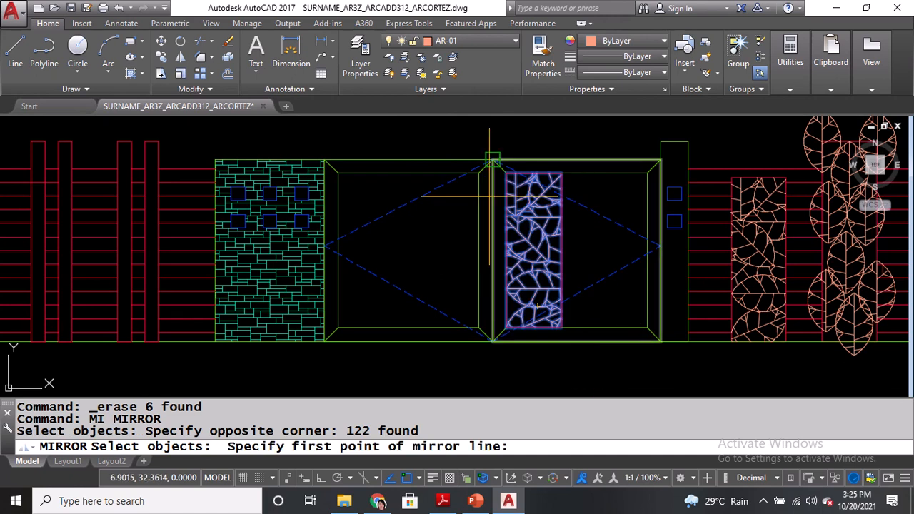
click(492, 157)
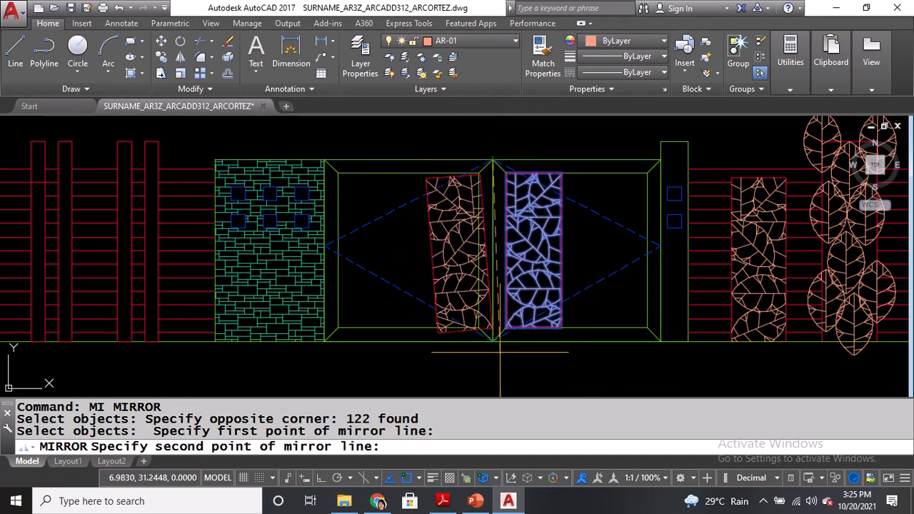
click(492, 343)
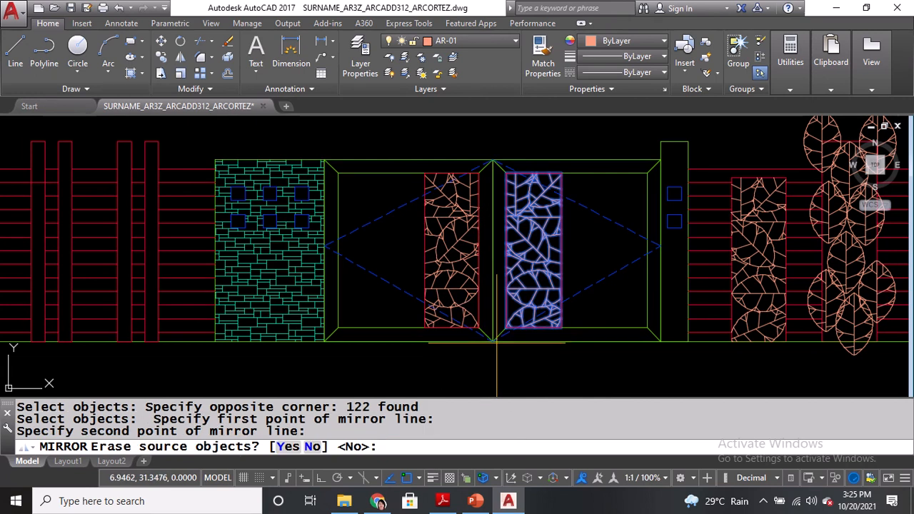
key(Return)
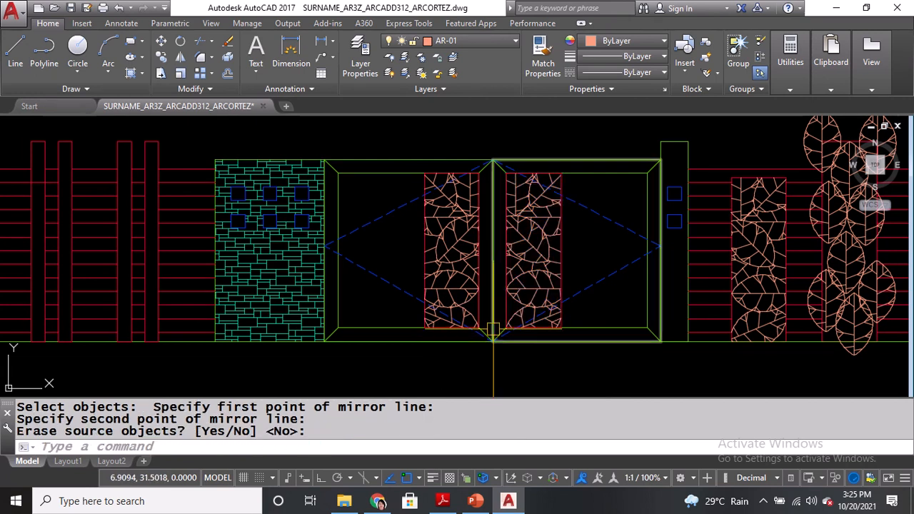
scroll(492, 326, down, 2)
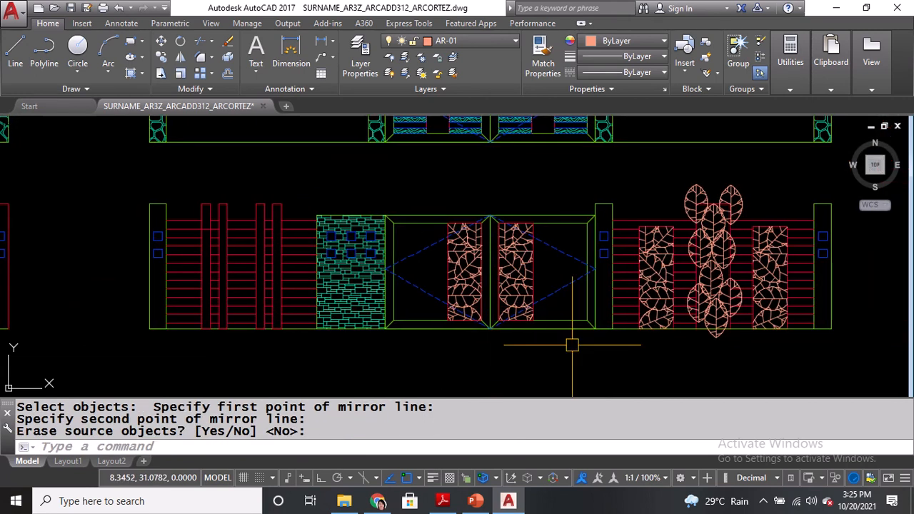
key(ctrl+s)
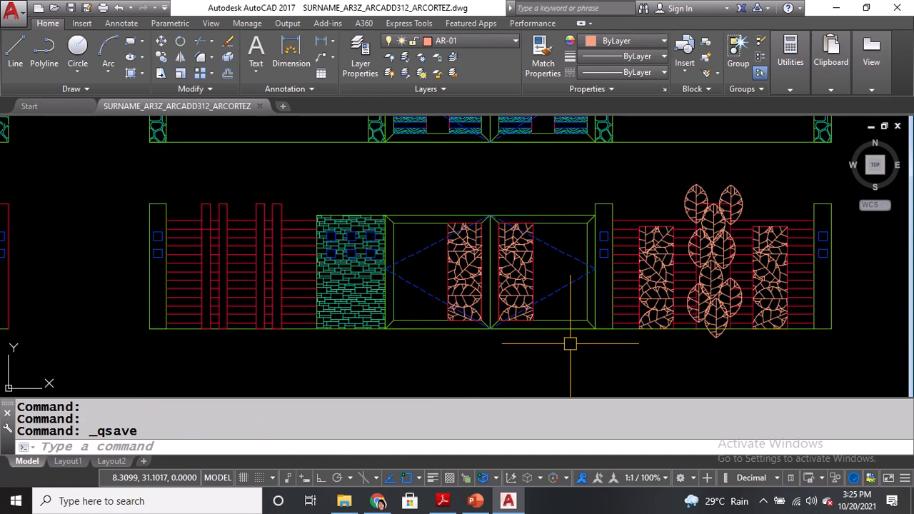
Review the DIMENSION layer's color, linetype and lineweight in the drawing's layer properties.
middle_drag(552, 279, 546, 350)
scroll(548, 307, down, 2)
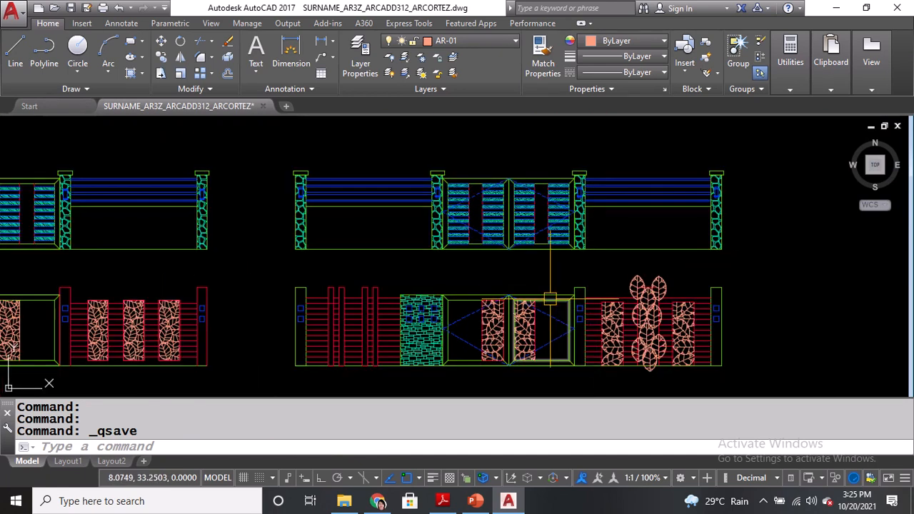
text(LA)
key(Return)
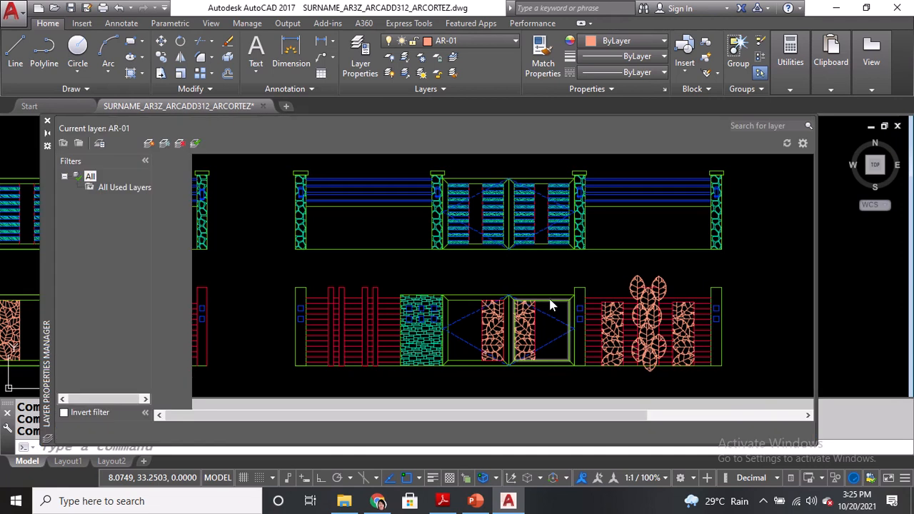
click(185, 253)
click(187, 261)
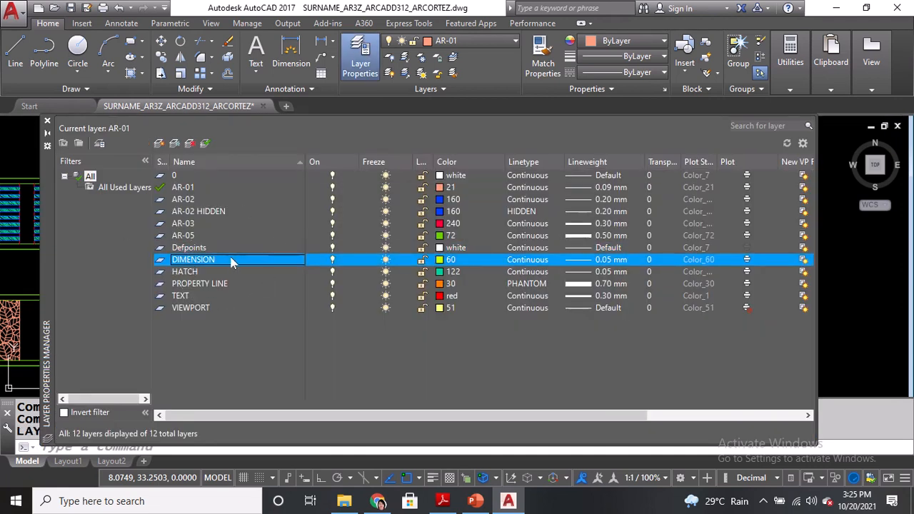
key(ctrl)
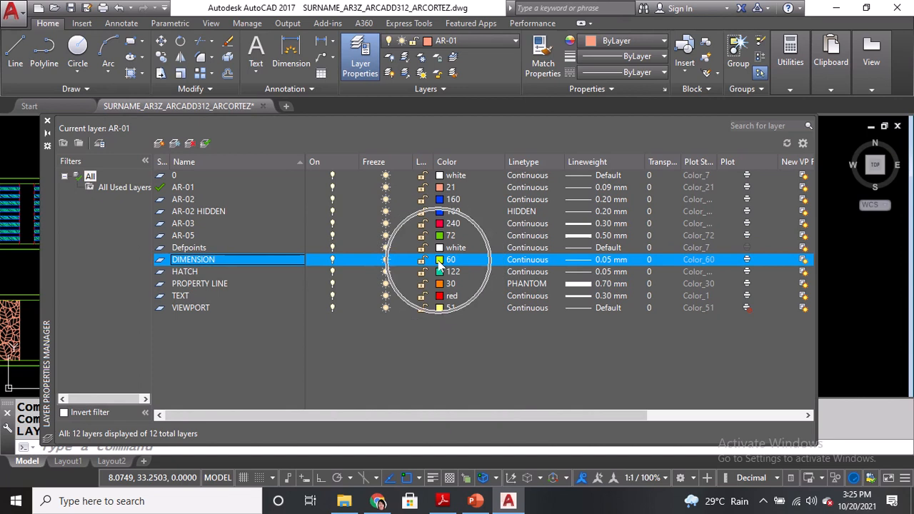
key(ctrl)
key(ctrl)
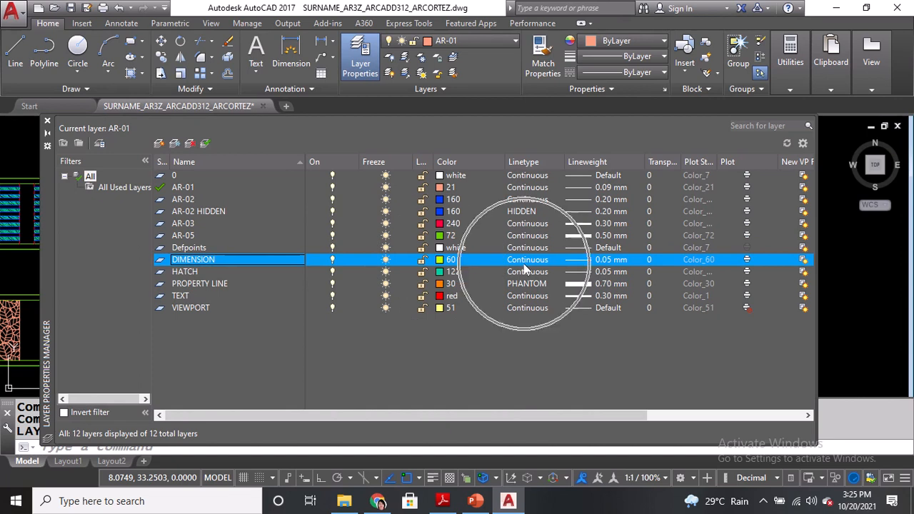
key(ctrl)
key(ctrl)
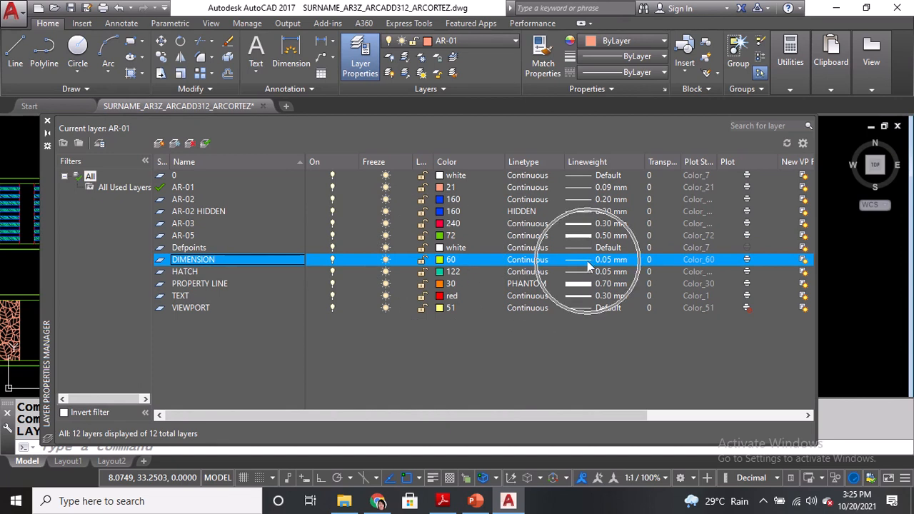
key(ctrl)
key(ctrl)
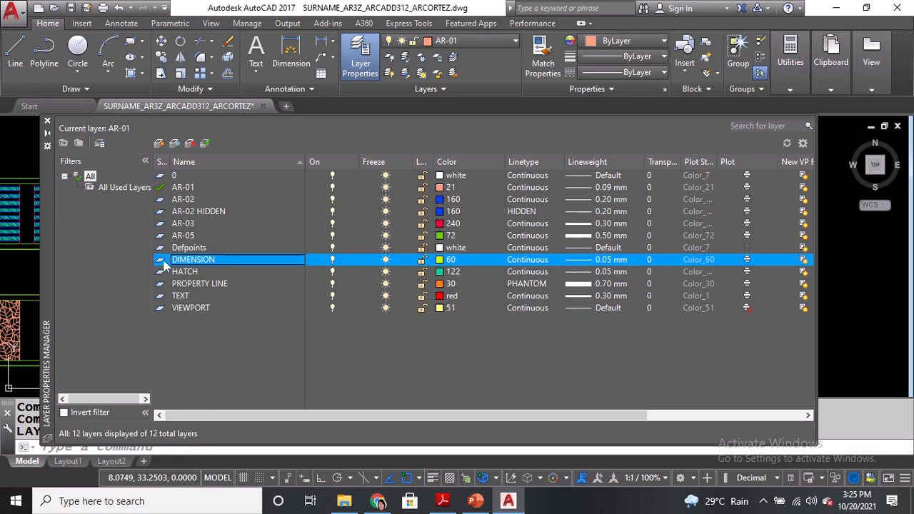
key(ctrl)
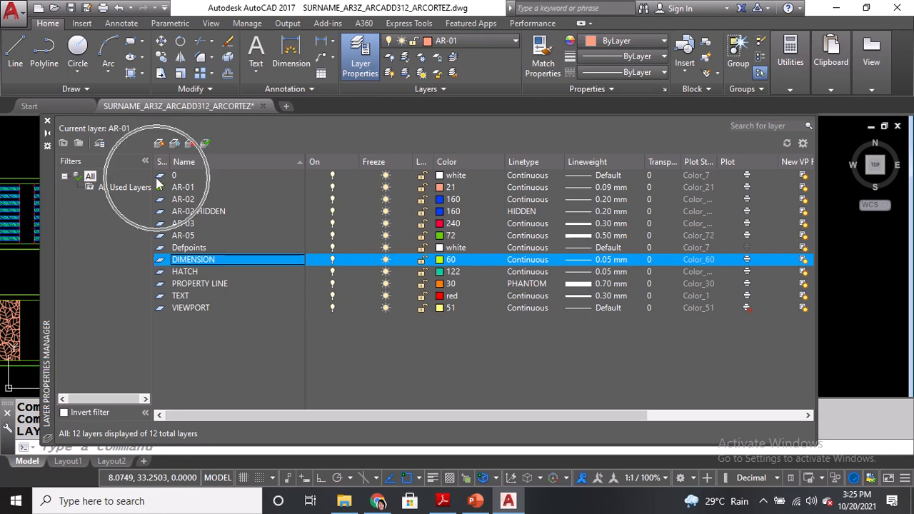
Make layer 0 the current layer and close the layer manager.
double_click(160, 176)
key(ctrl)
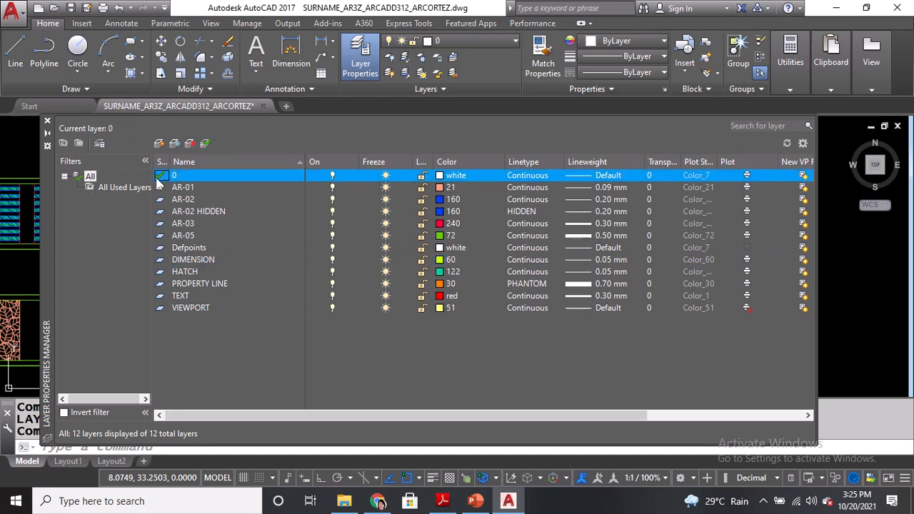
key(ctrl)
click(46, 125)
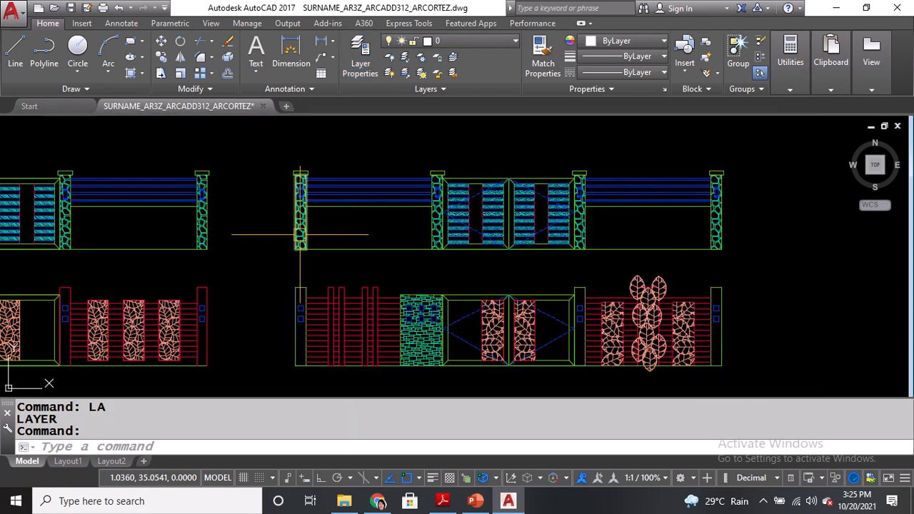
Erase the existing width dimension above the bed beside the dimension notes.
mouse_move(364, 25)
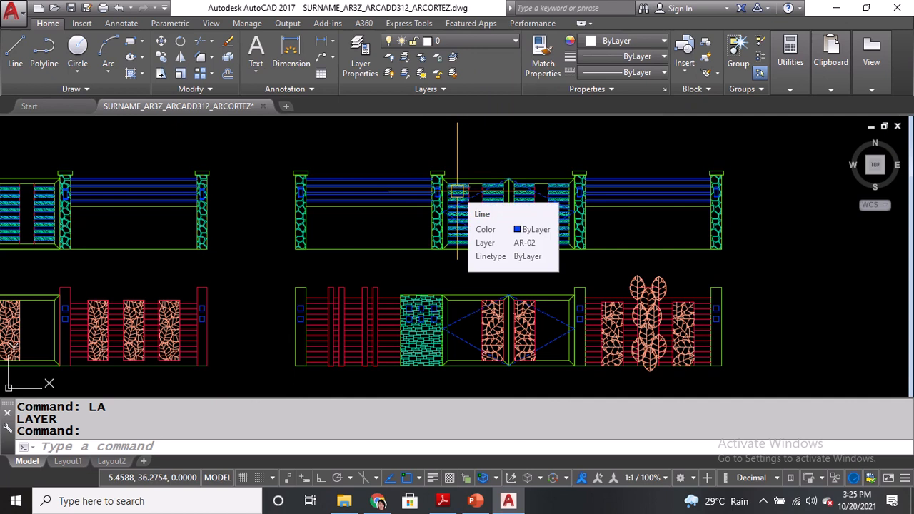
scroll(457, 191, down, 3)
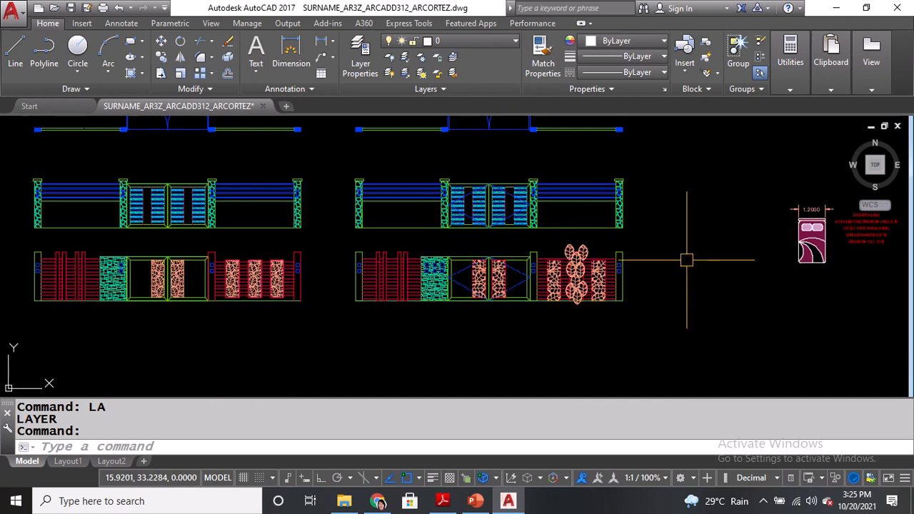
middle_drag(685, 259, 393, 263)
scroll(390, 249, up, 1)
scroll(400, 246, up, 3)
scroll(490, 229, up, 2)
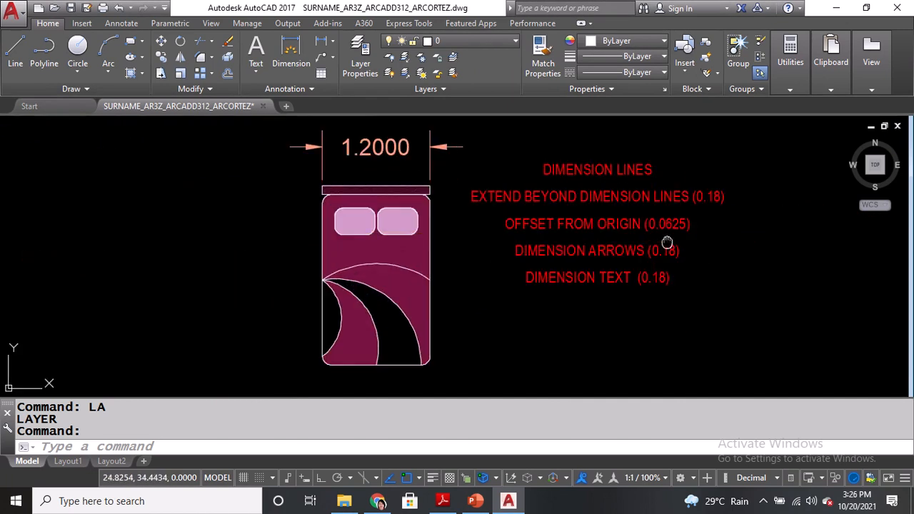
middle_drag(663, 241, 491, 268)
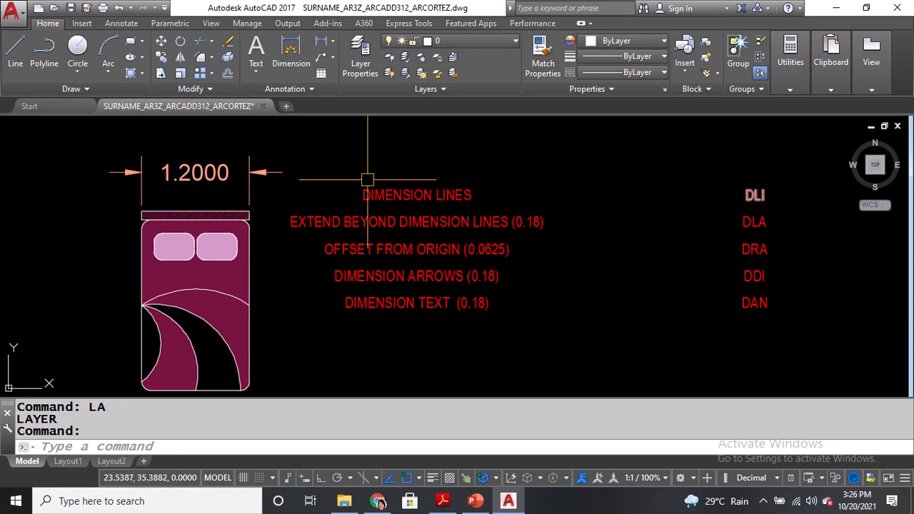
middle_drag(367, 184, 623, 184)
click(449, 172)
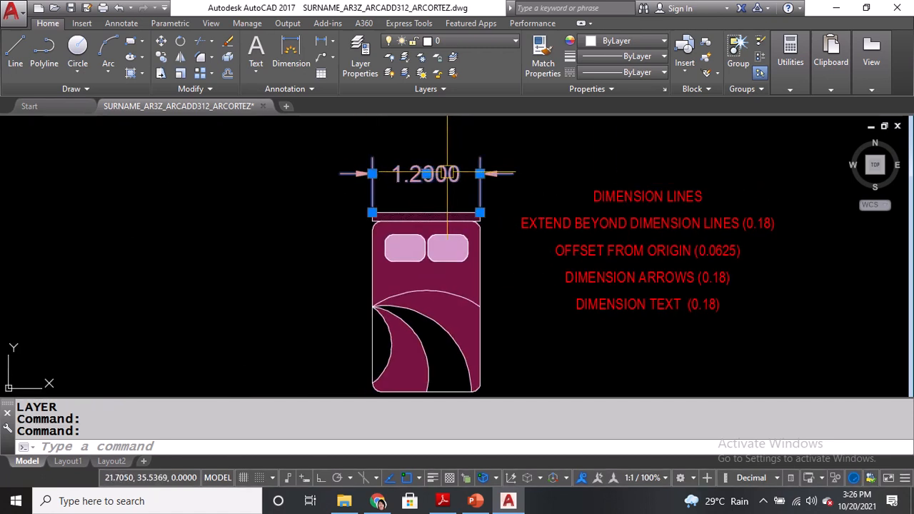
text(e)
key(Return)
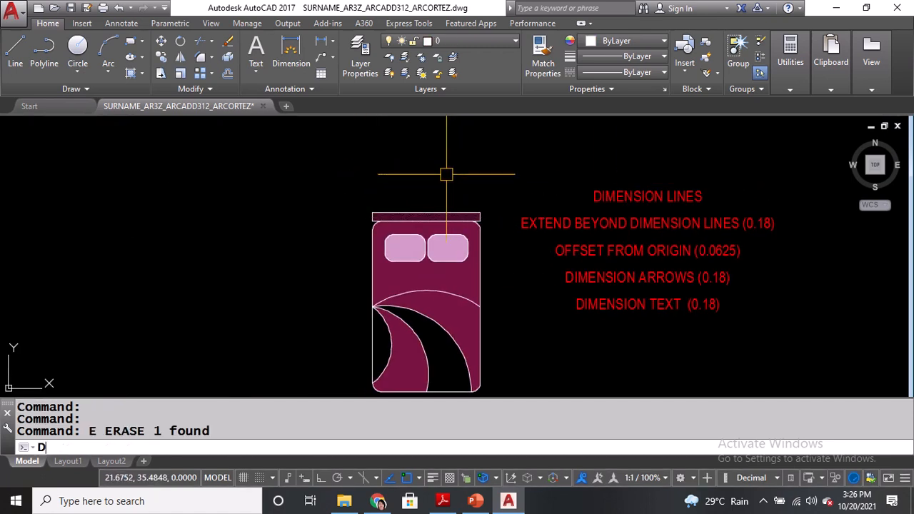
Add a linear dimension across the bed's headboard between its upper corners, placing the dimension line above it.
text(DLI)
key(Return)
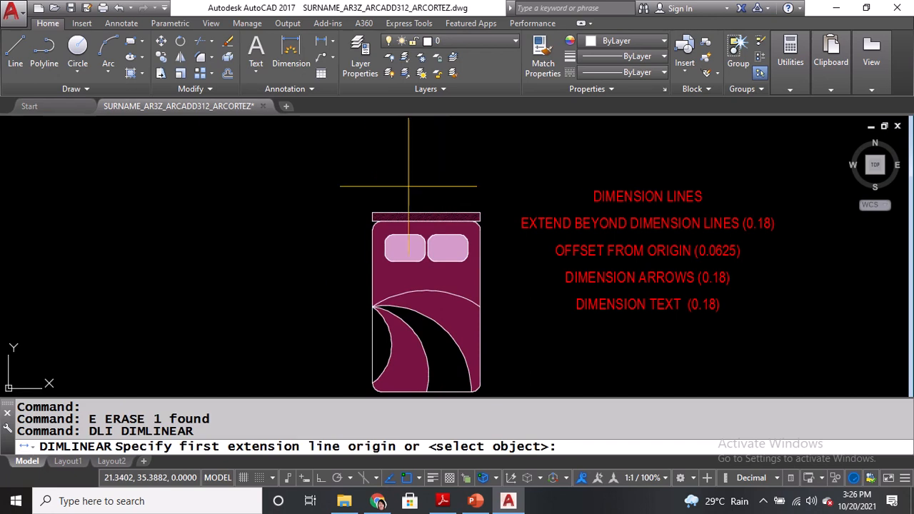
click(372, 212)
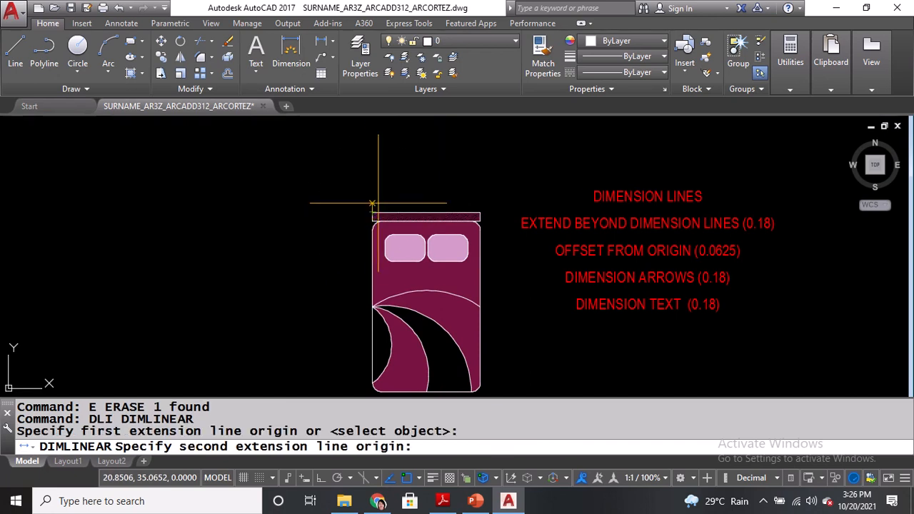
click(479, 212)
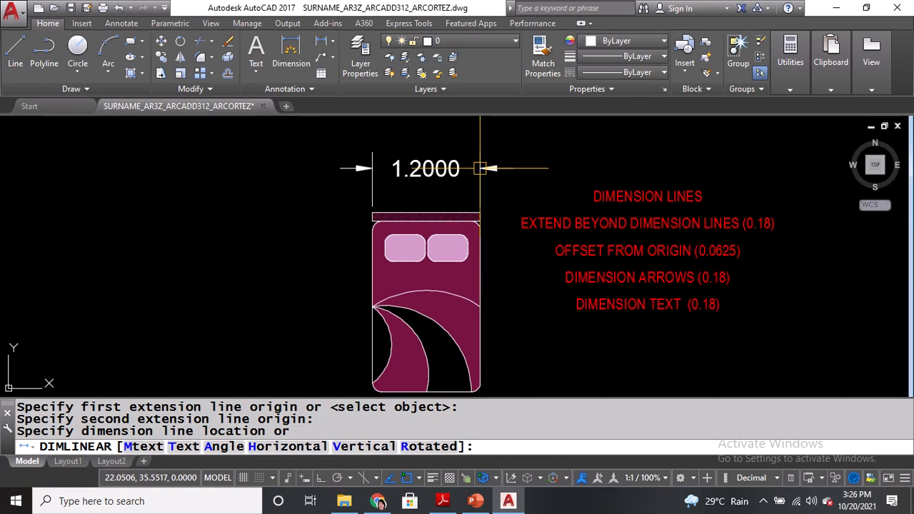
click(481, 169)
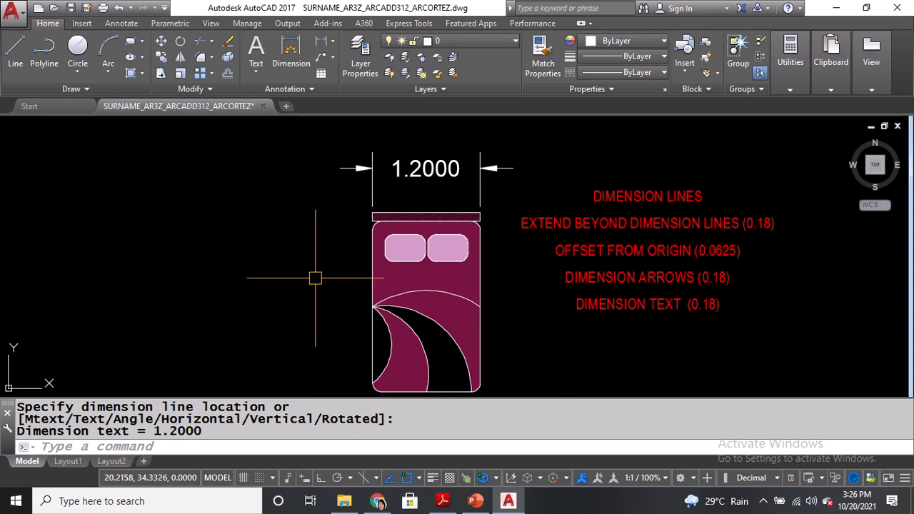
Examine how the bed dimension's extension lines run past its dimension line, alongside the dimension notes.
middle_drag(315, 278, 300, 289)
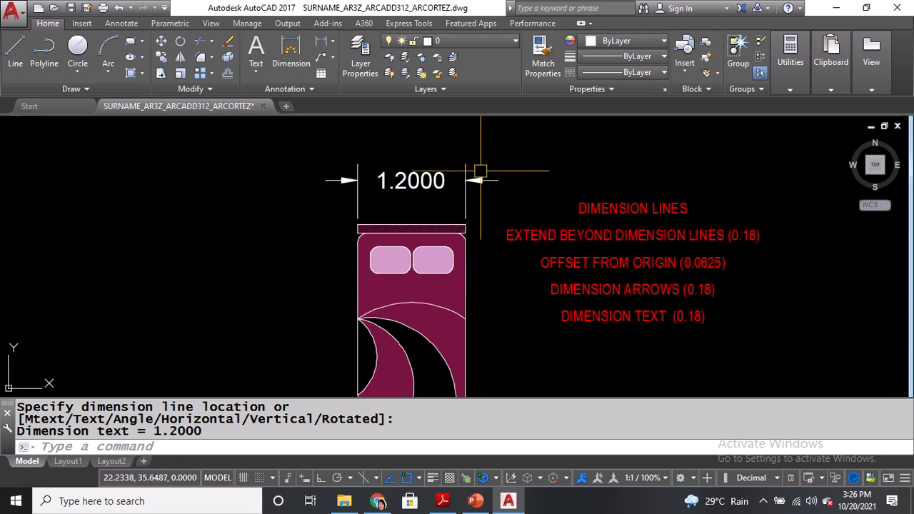
scroll(452, 167, up, 2)
scroll(461, 184, up, 1)
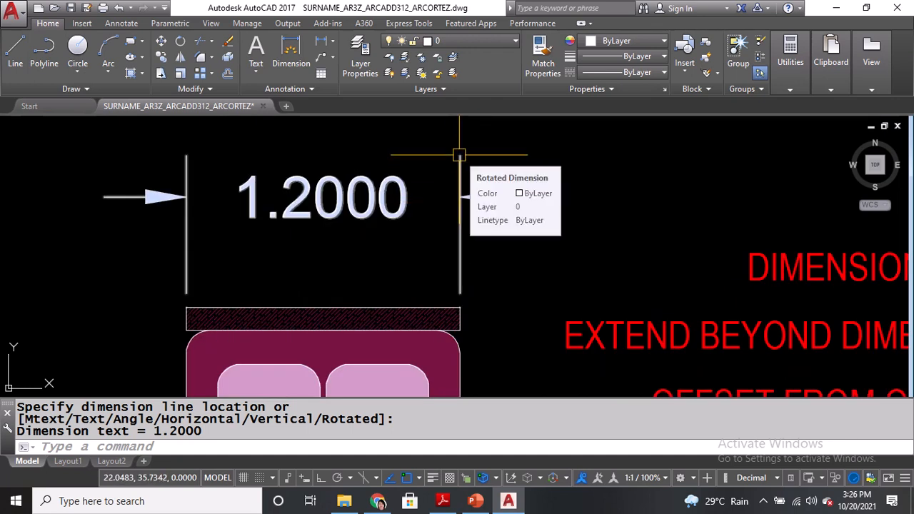
scroll(459, 154, down, 1)
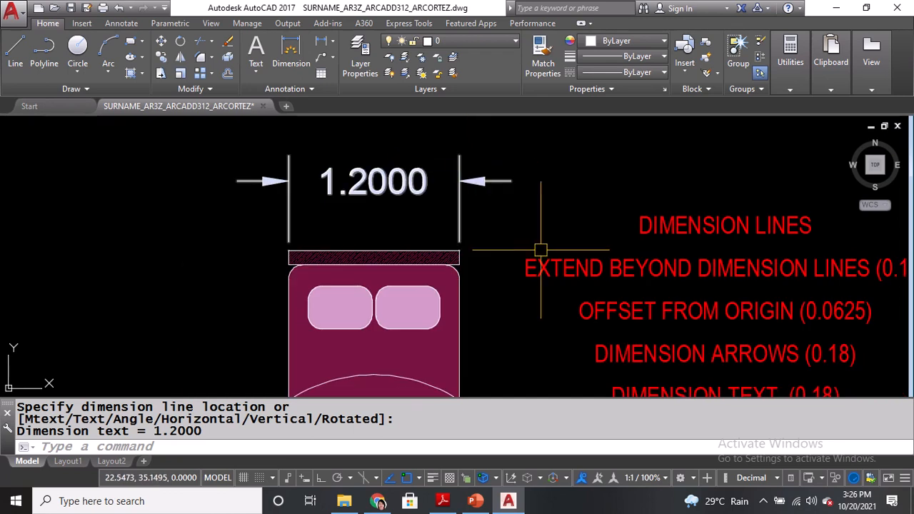
middle_drag(536, 249, 456, 259)
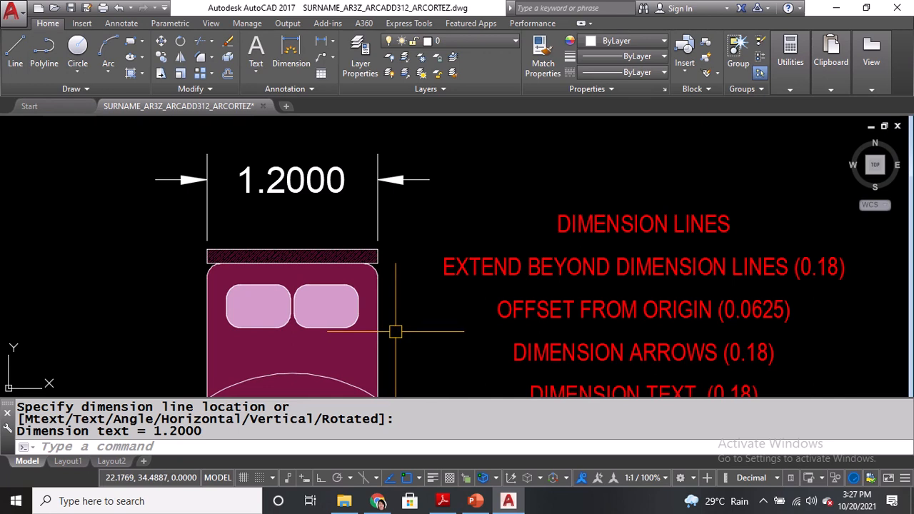
middle_drag(398, 323, 405, 284)
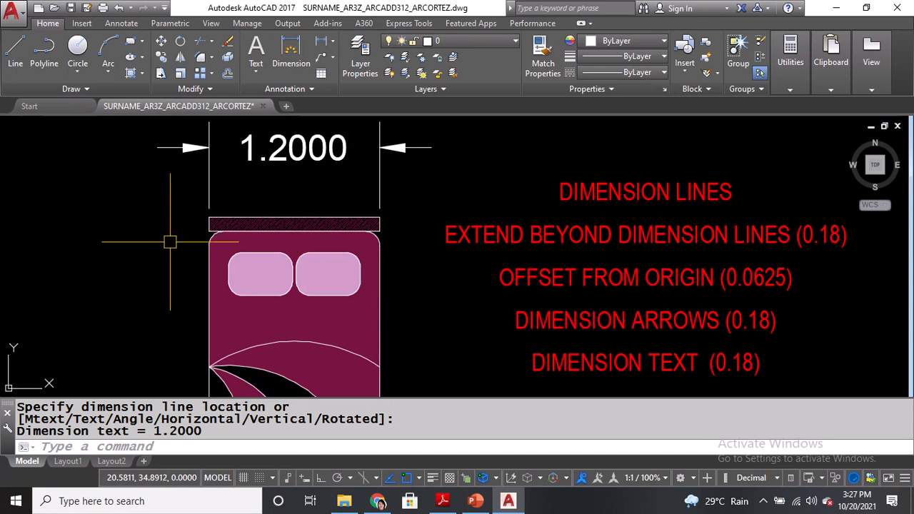
Examine the gap between the extension lines and the headboard corners, comparing it with the offset, arrow and text notes.
scroll(187, 198, up, 2)
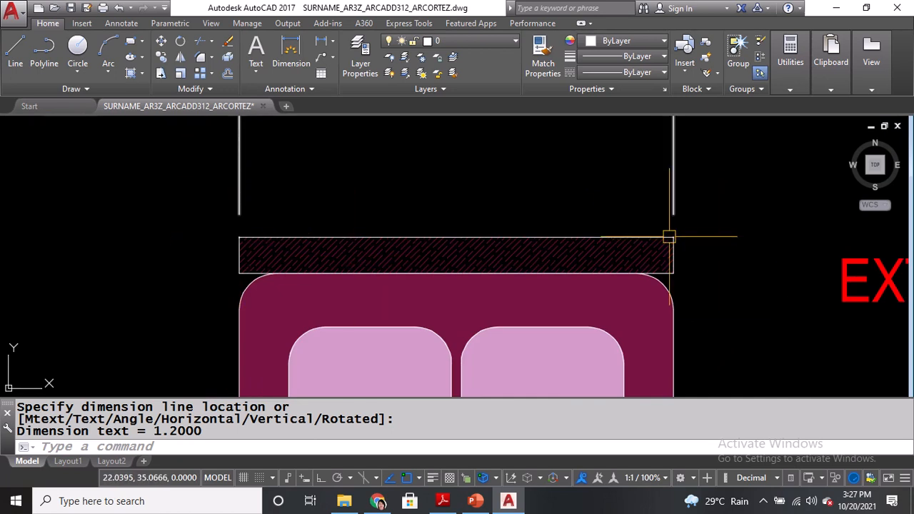
middle_drag(669, 237, 507, 235)
scroll(508, 229, up, 2)
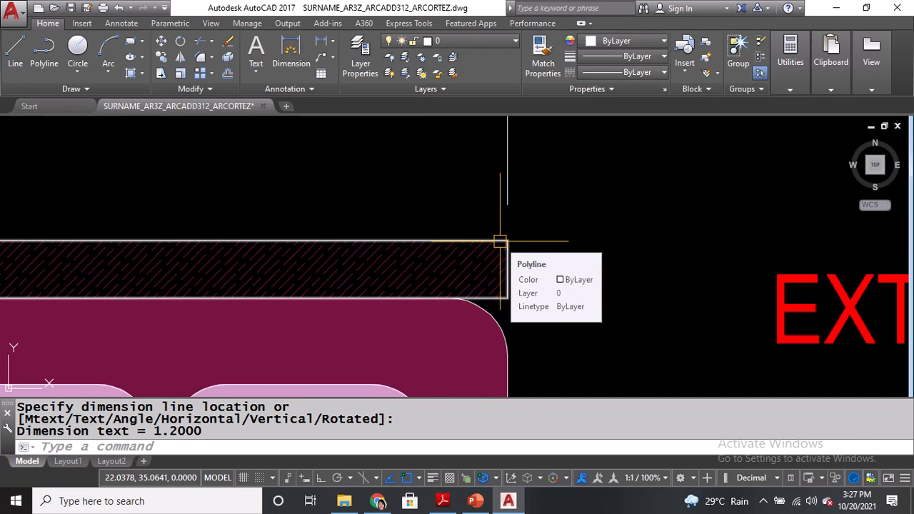
scroll(497, 245, down, 4)
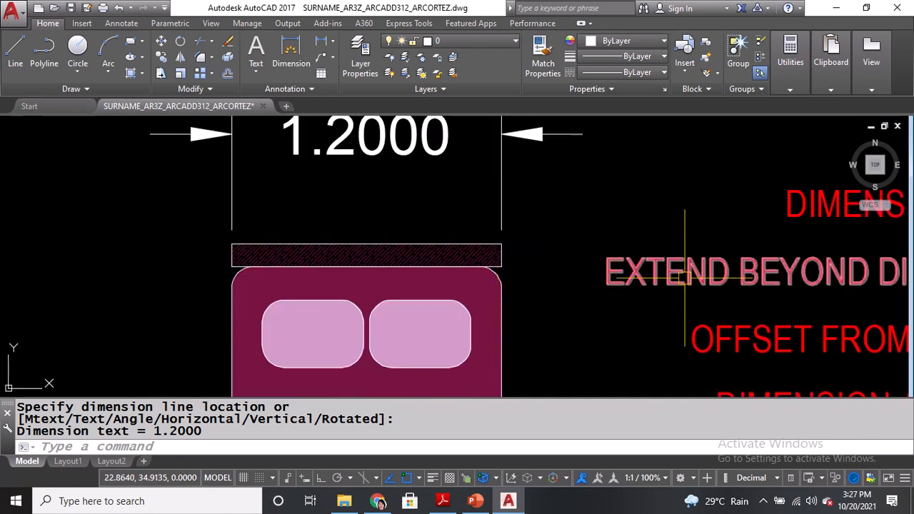
middle_drag(685, 276, 436, 291)
mouse_move(741, 292)
middle_down()
mouse_move(675, 299)
mouse_move(685, 316)
middle_up()
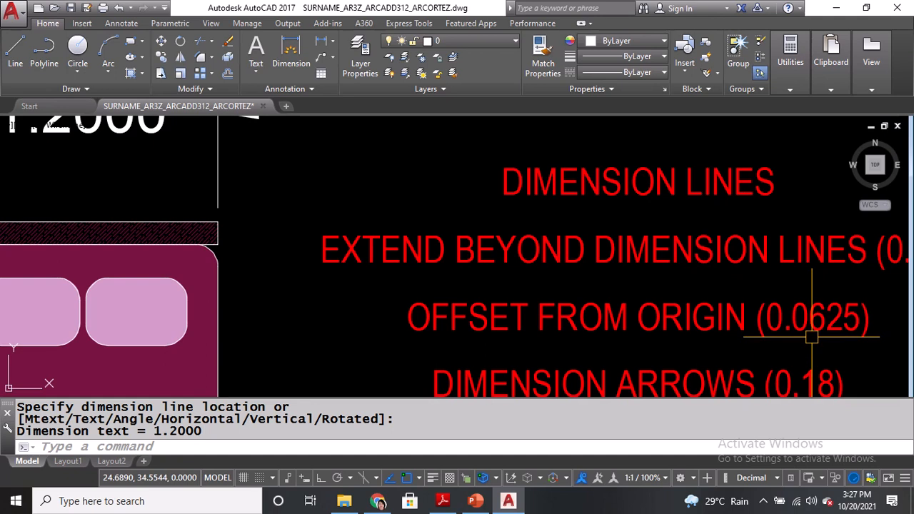
middle_drag(296, 231, 367, 173)
scroll(420, 191, down, 4)
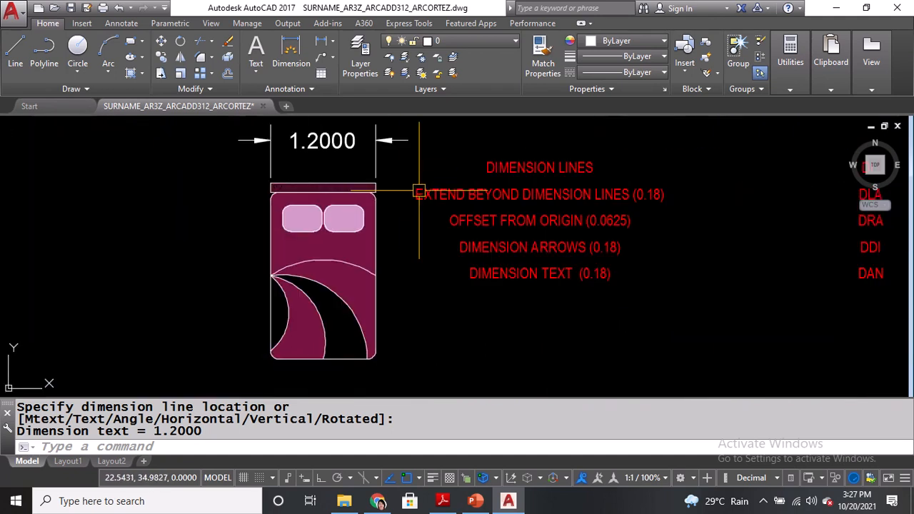
scroll(365, 191, up, 3)
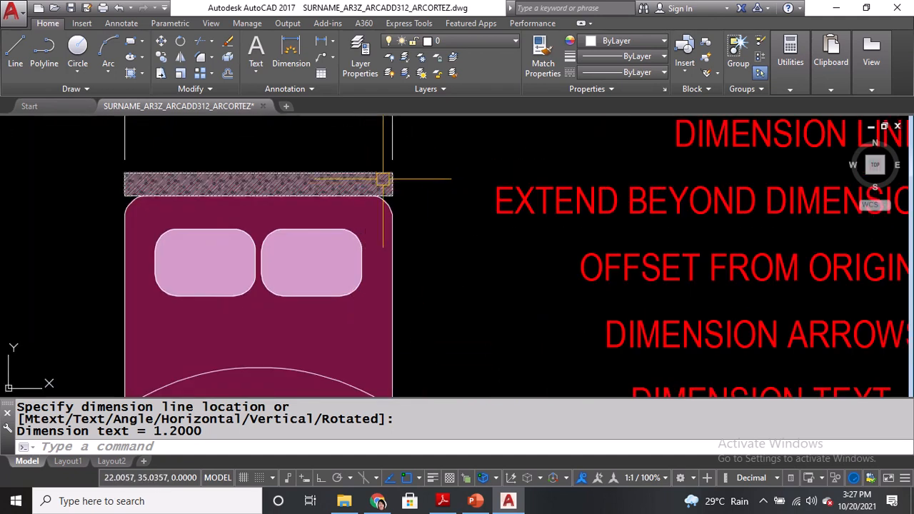
scroll(394, 176, up, 2)
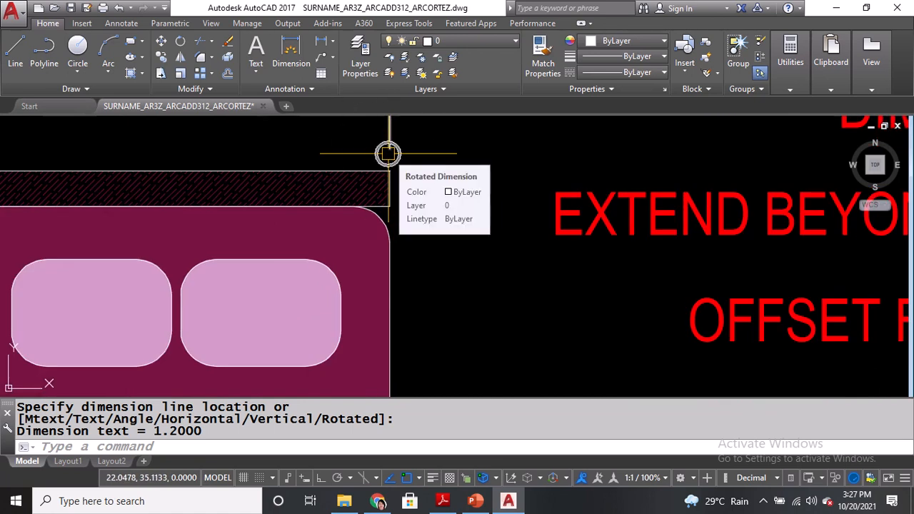
scroll(391, 163, down, 4)
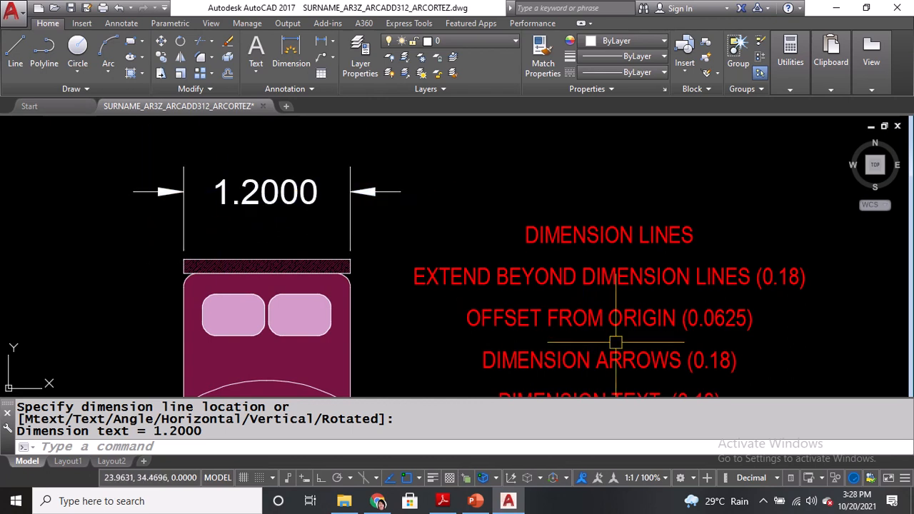
middle_drag(615, 343, 608, 311)
click(729, 344)
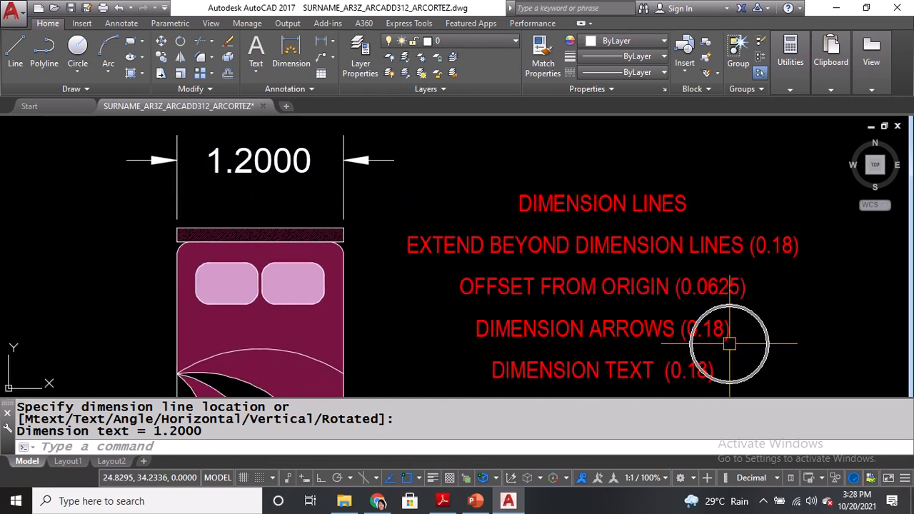
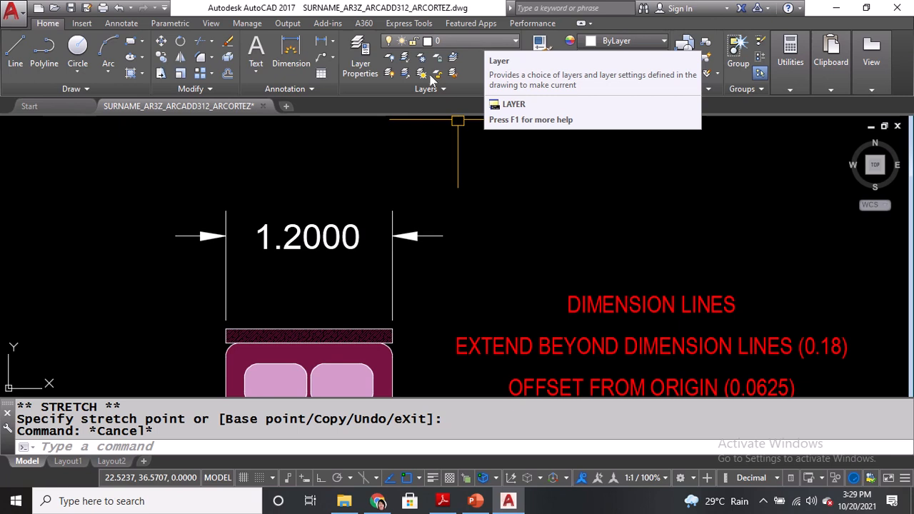
Stretch the bed dimension's line farther up from the headboard, and bring it back down to slightly above its original height.
click(353, 236)
click(392, 235)
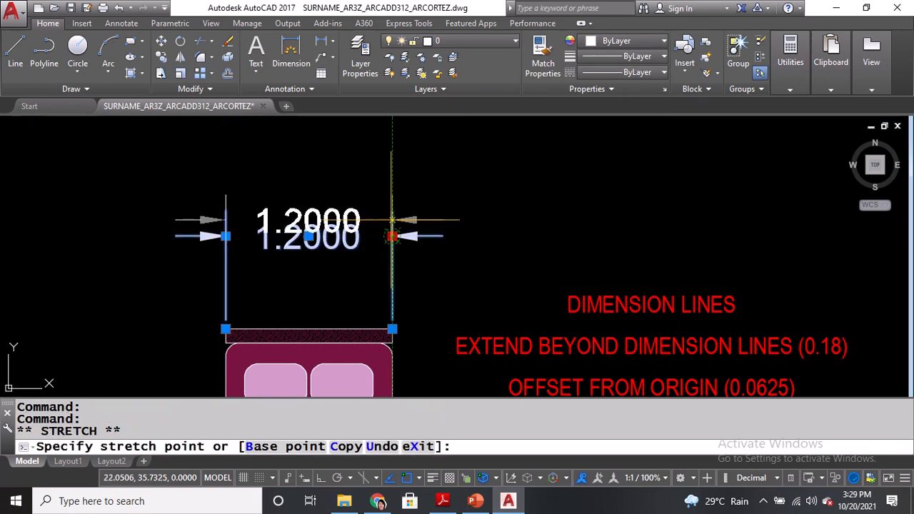
click(392, 166)
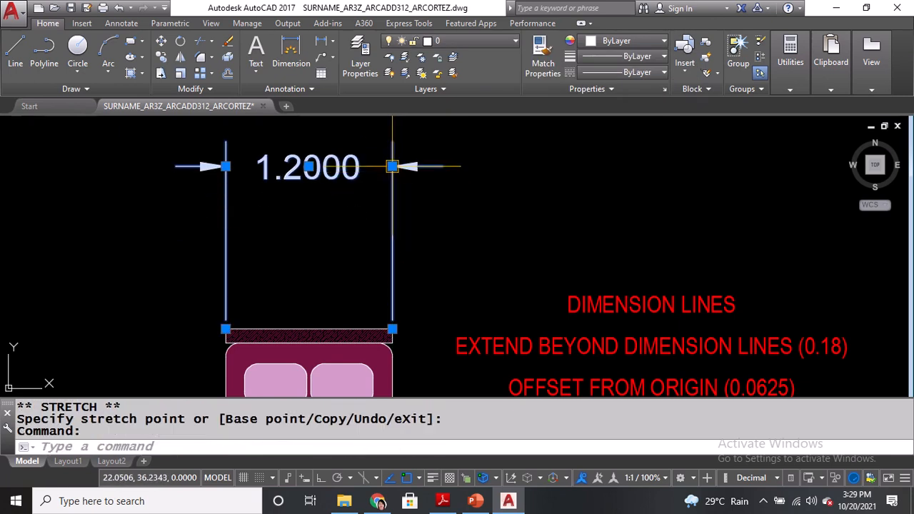
click(392, 167)
click(392, 230)
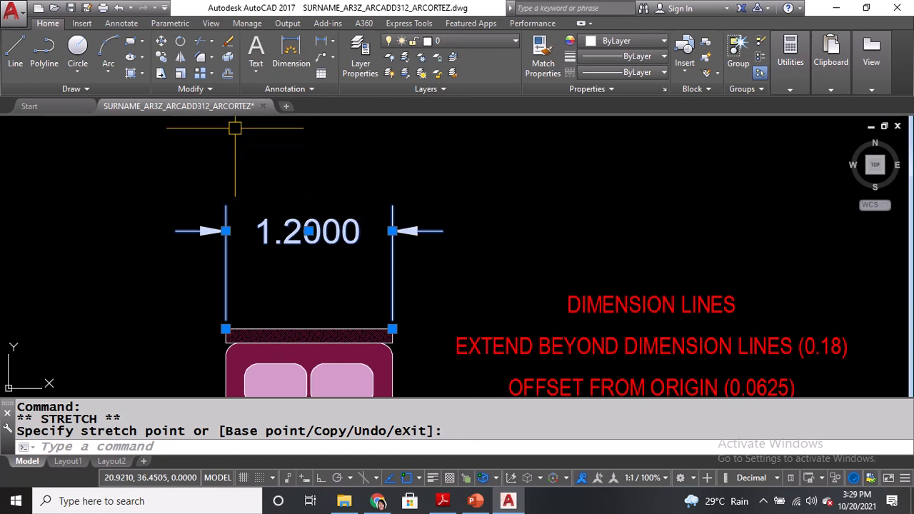
Explode the bed's width dimension and move its right extension line away to the right of the headboard.
click(230, 62)
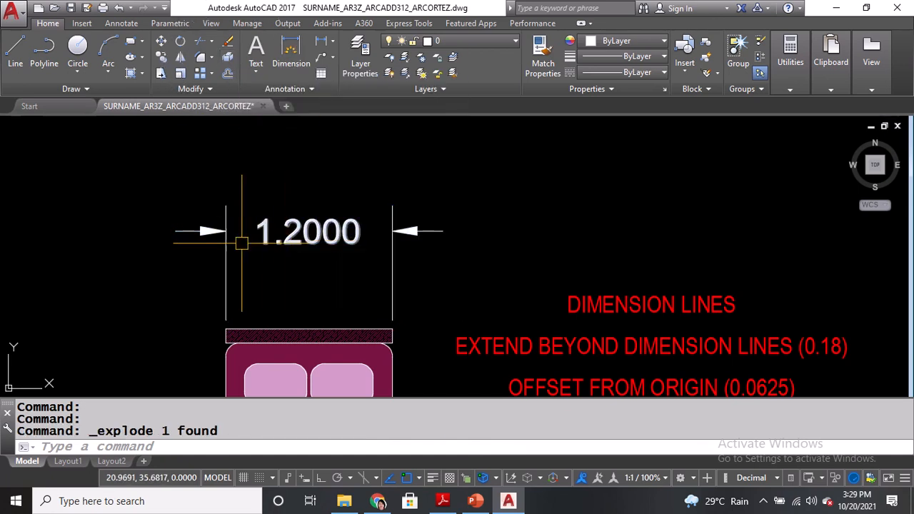
click(392, 254)
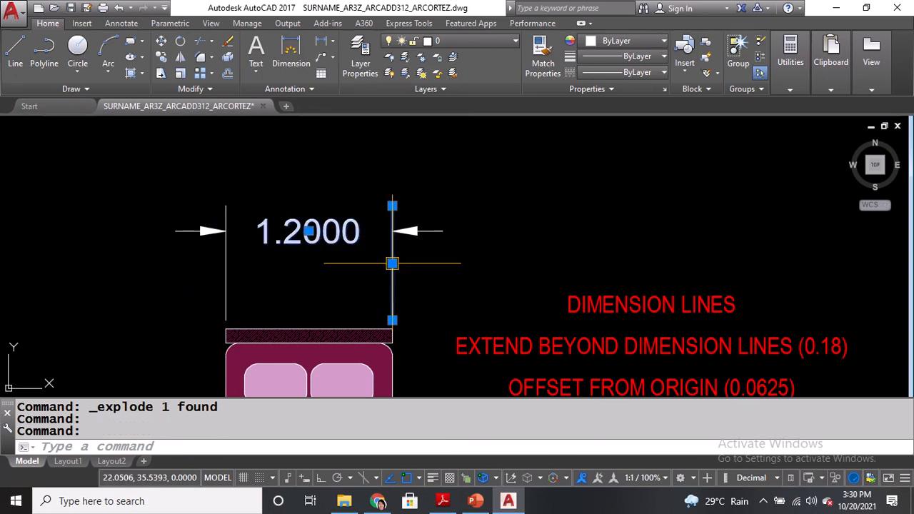
click(391, 262)
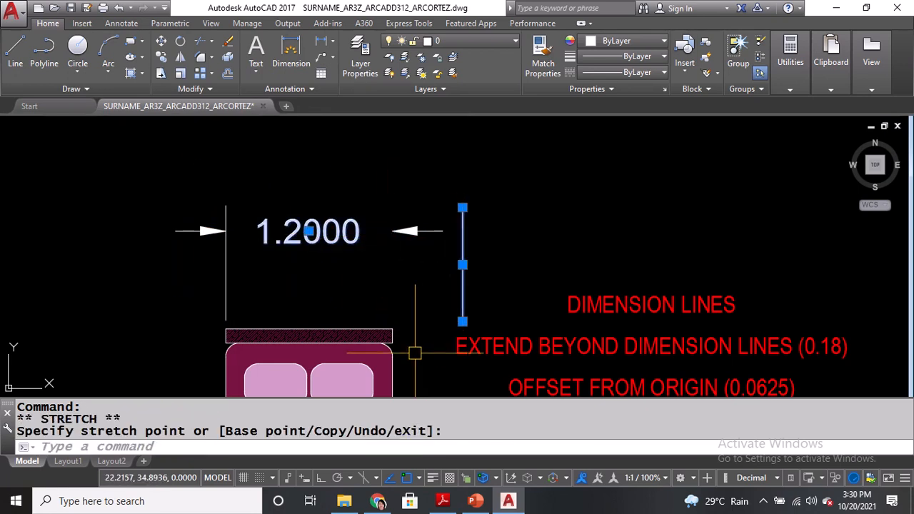
Undo the extension line move and the explode, and check that the bed dimension selects as one object.
key(ctrl+z)
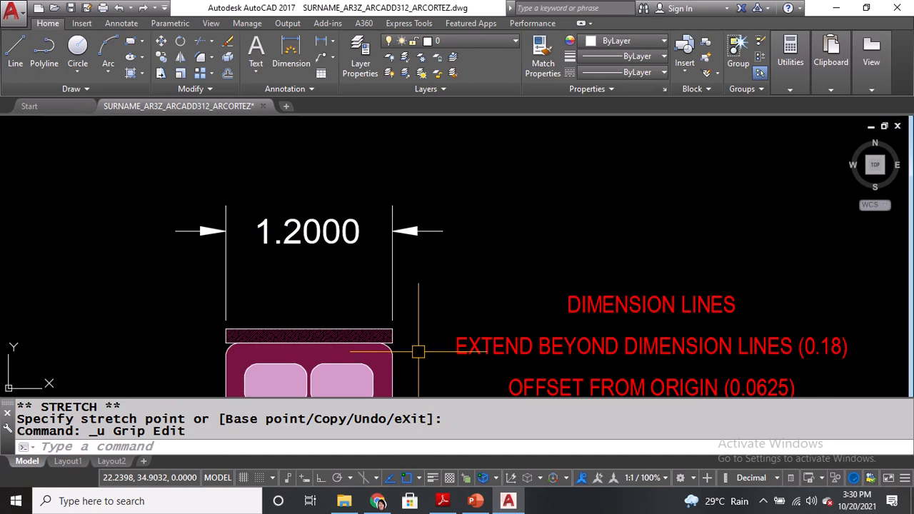
key(ctrl+z)
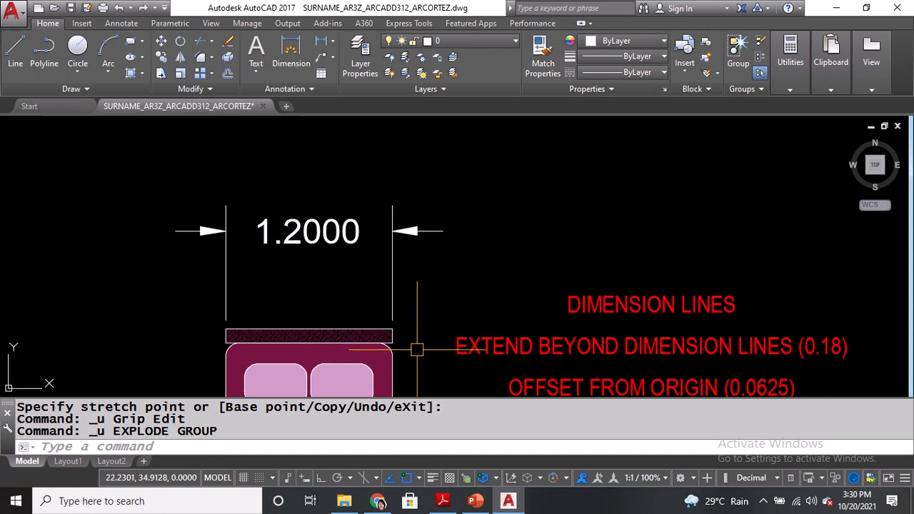
click(389, 304)
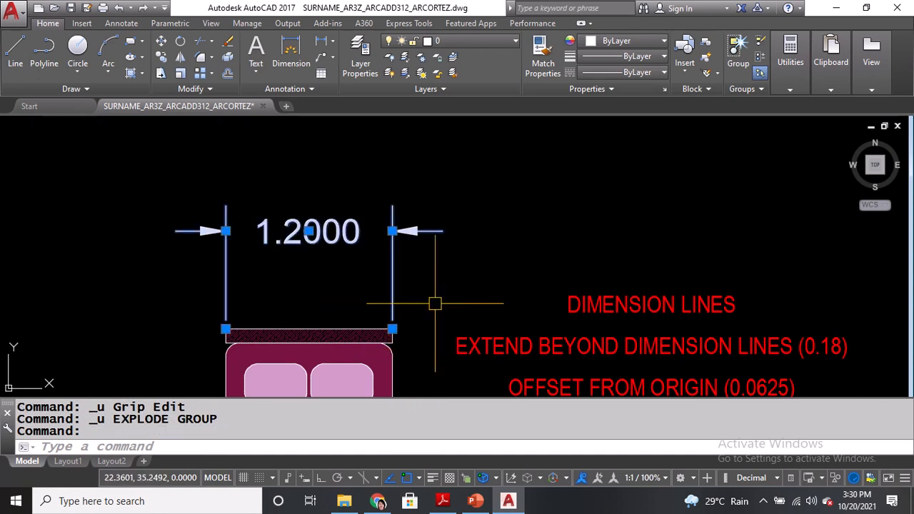
key(Escape)
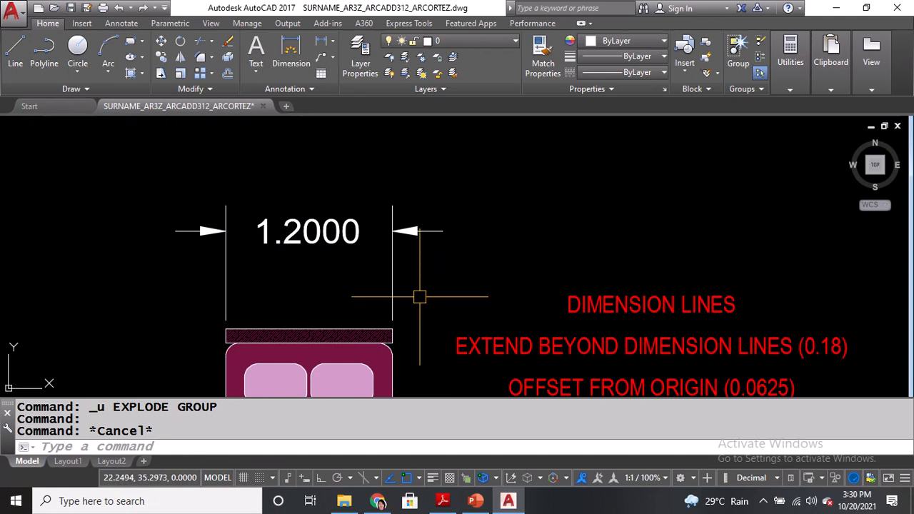
scroll(421, 298, down, 5)
scroll(561, 345, up, 4)
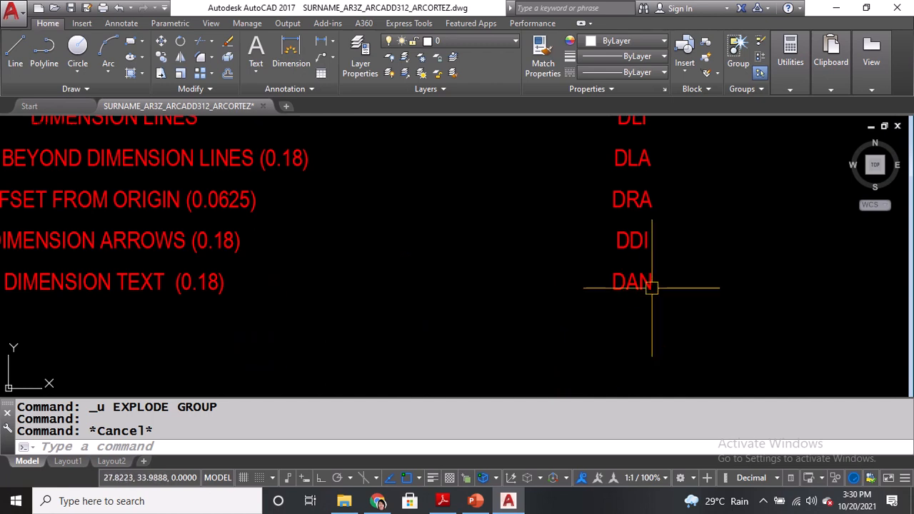
click(635, 284)
text(C)
key(Return)
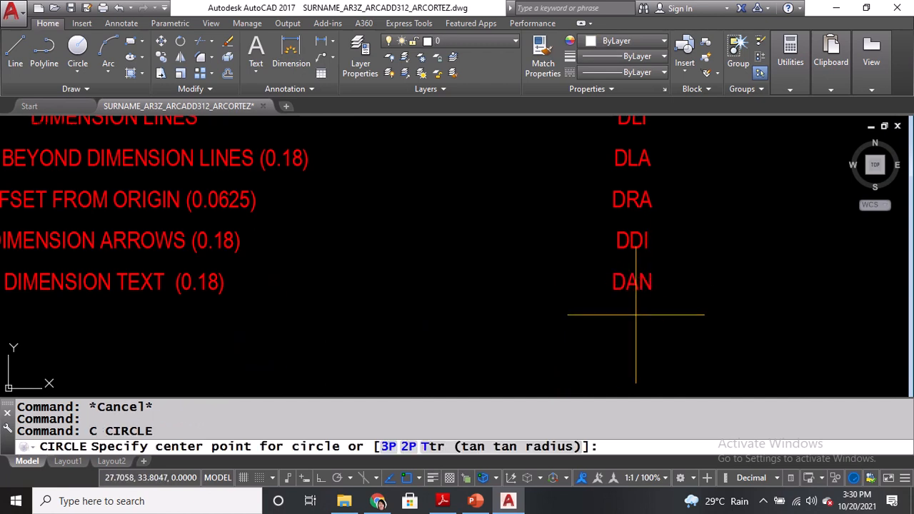
key(Escape)
key(Escape)
text(CO)
key(Return)
click(628, 286)
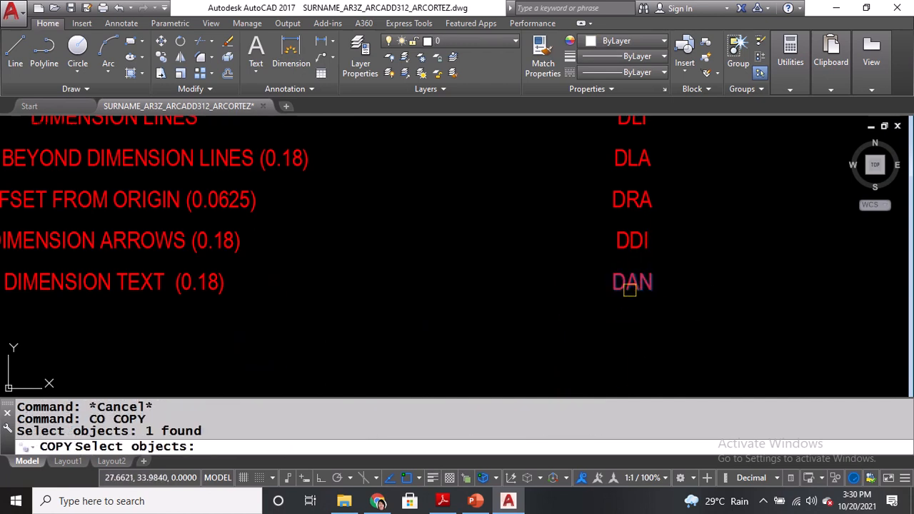
key(Return)
click(615, 289)
key(Escape)
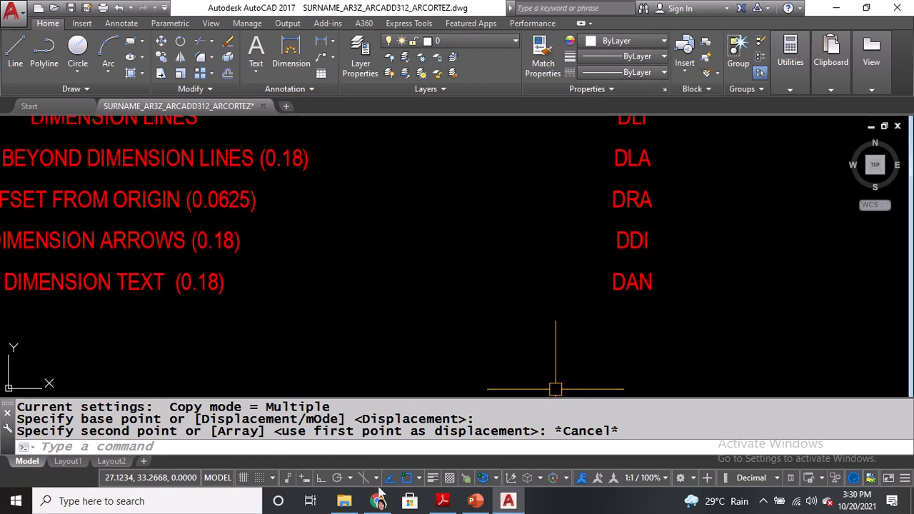
Turn Ortho on and copy the DAN label straight down to add a row below the dimension command list.
key(F8)
text(CO)
key(Return)
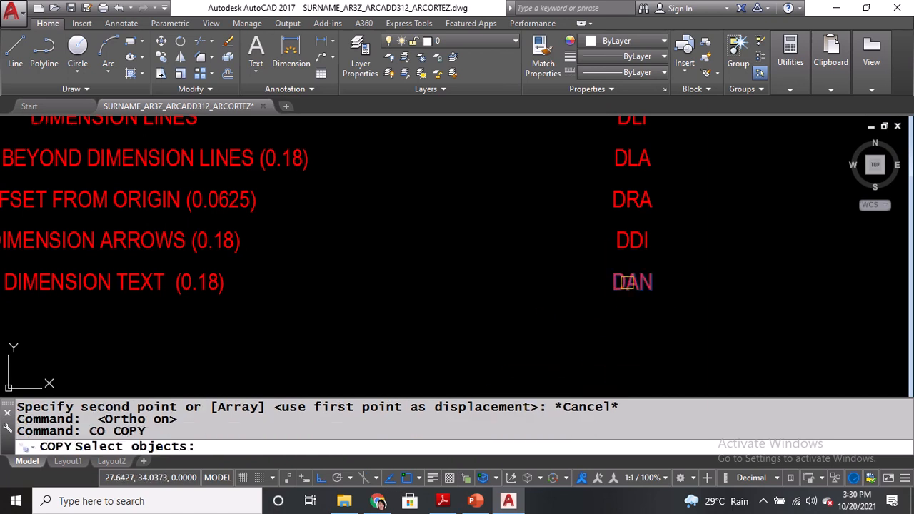
click(619, 282)
key(Return)
click(579, 287)
key(Return)
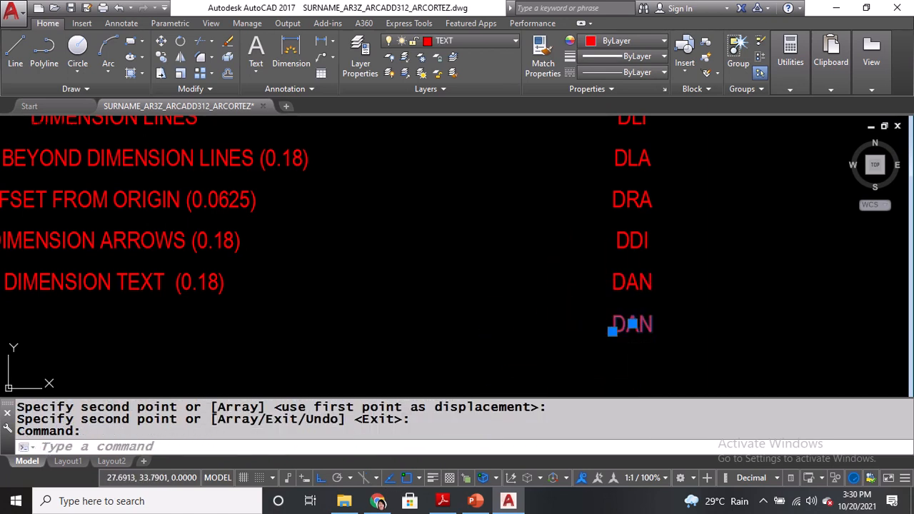
Change the copied label below DAN to read TEXT OVERIDE.
double_click(633, 325)
text(TEXT)
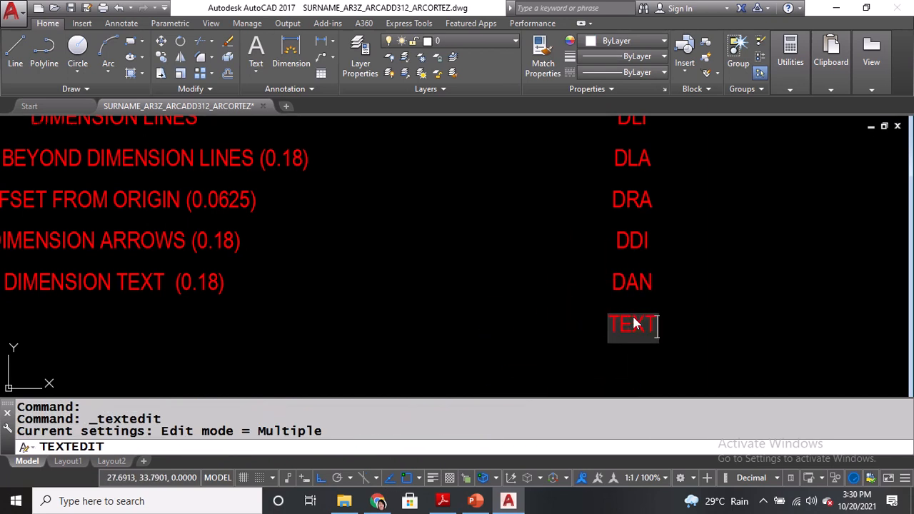
text(OVERIDE)
key(Return)
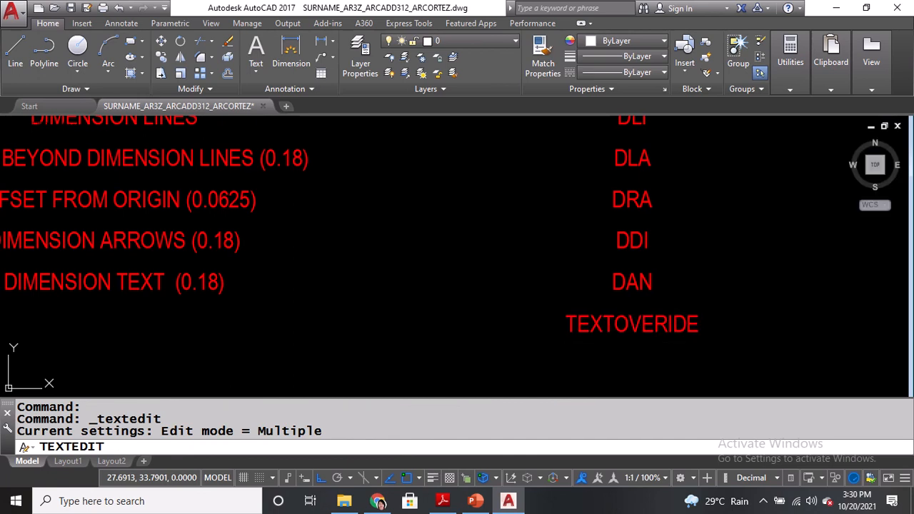
key(Escape)
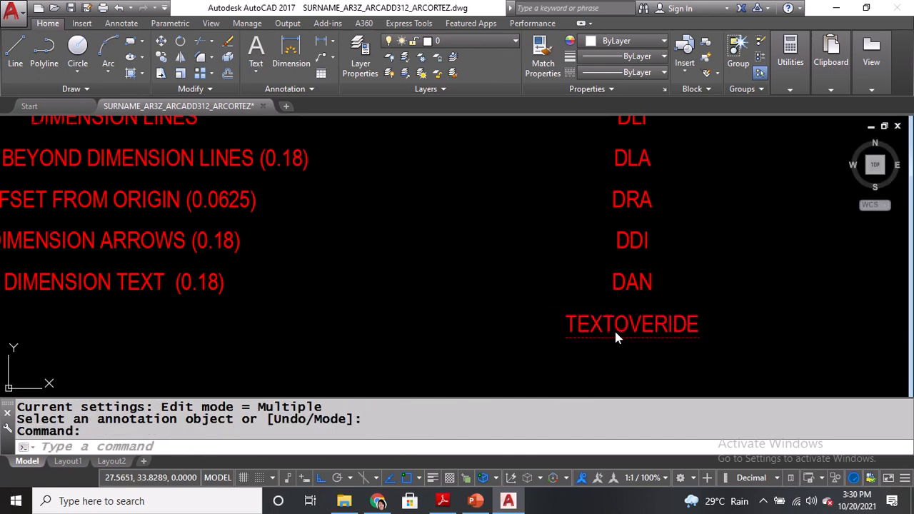
double_click(616, 332)
click(616, 333)
key(Return)
scroll(490, 285, down, 4)
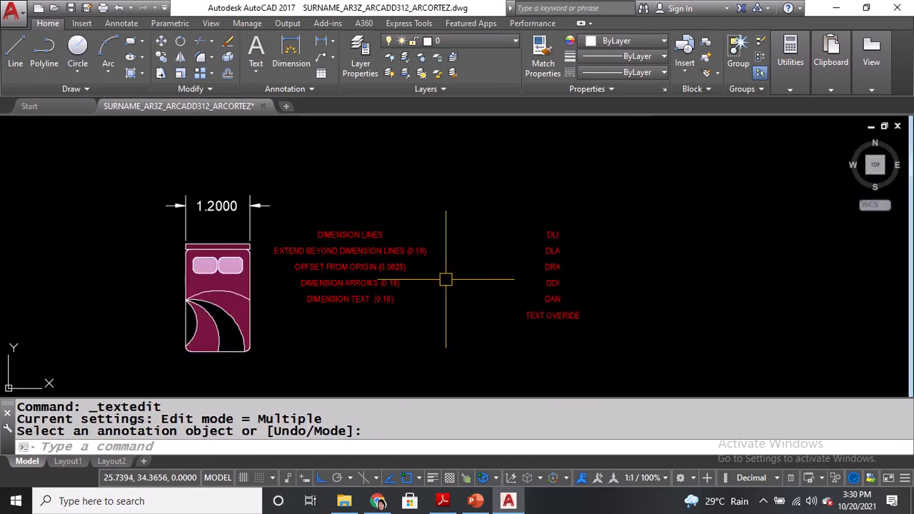
Start a new dimension style in the Dimension Style Manager and name it ARCADD312.
middle_drag(445, 279, 447, 293)
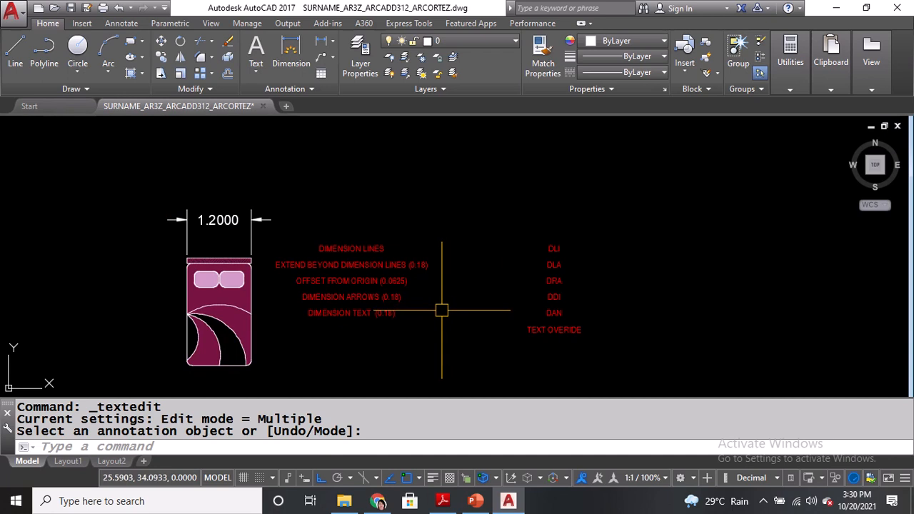
scroll(424, 306, up, 2)
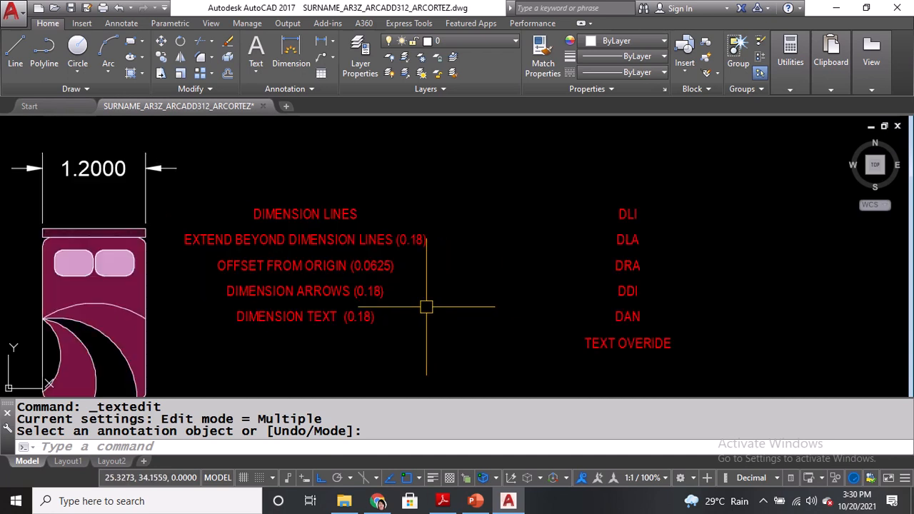
text(D)
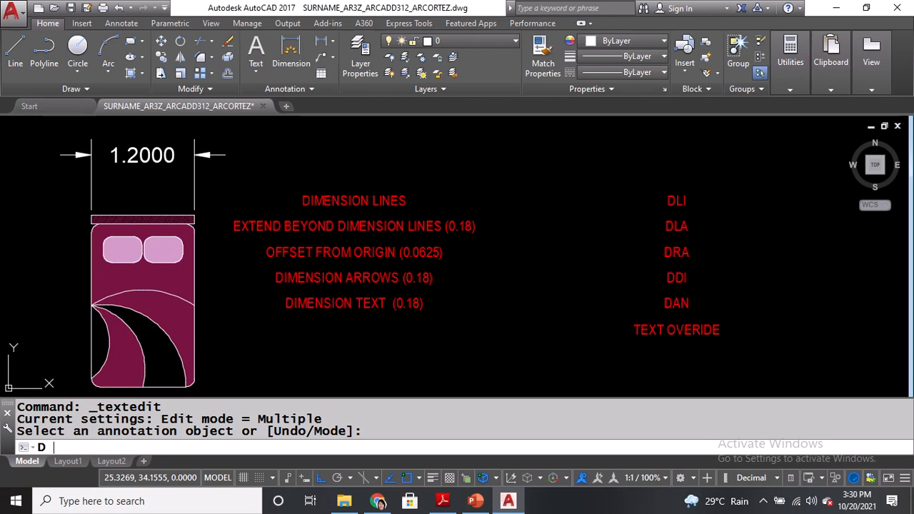
key(Return)
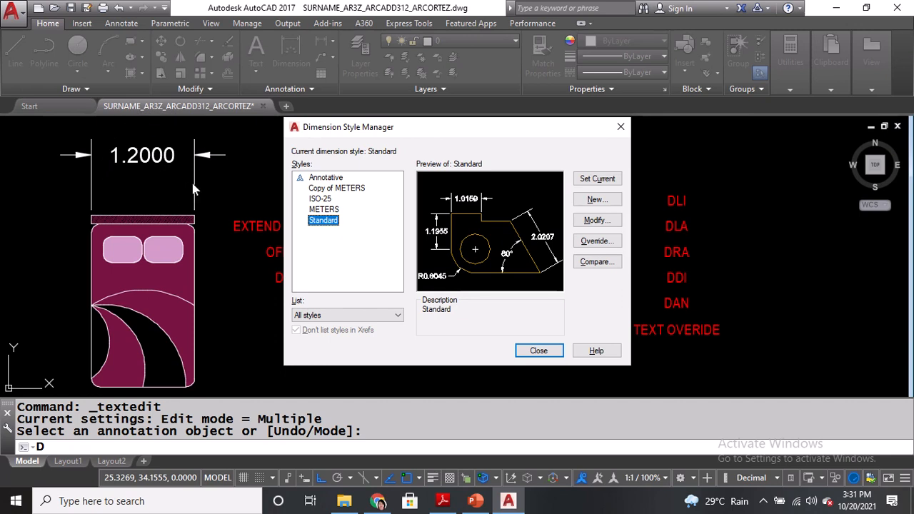
click(594, 200)
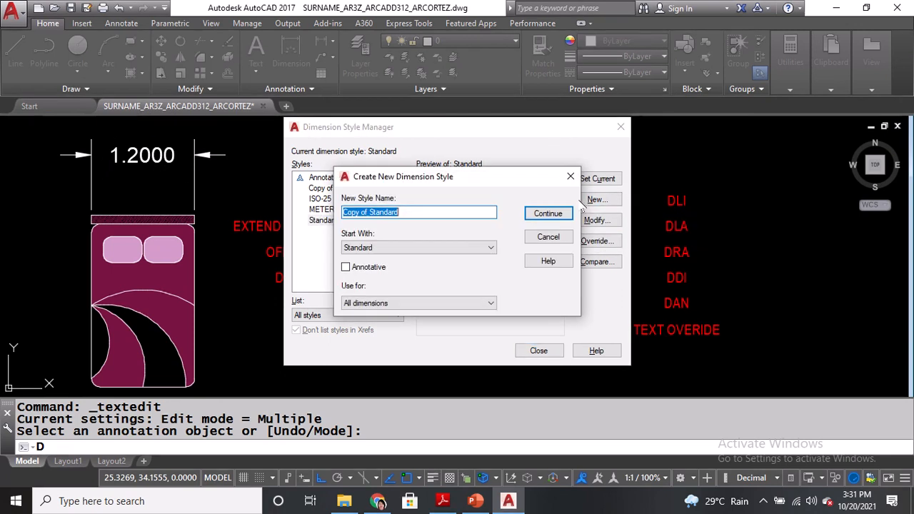
text(ARCADD312)
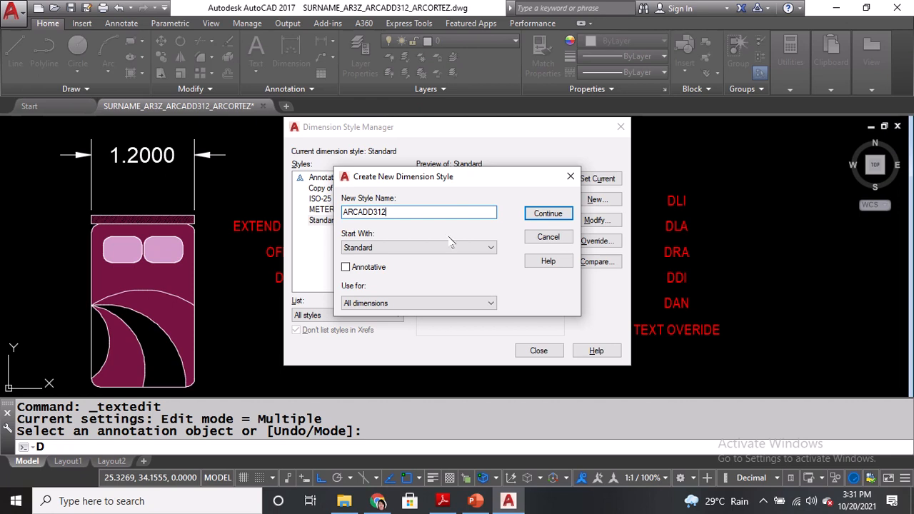
click(401, 213)
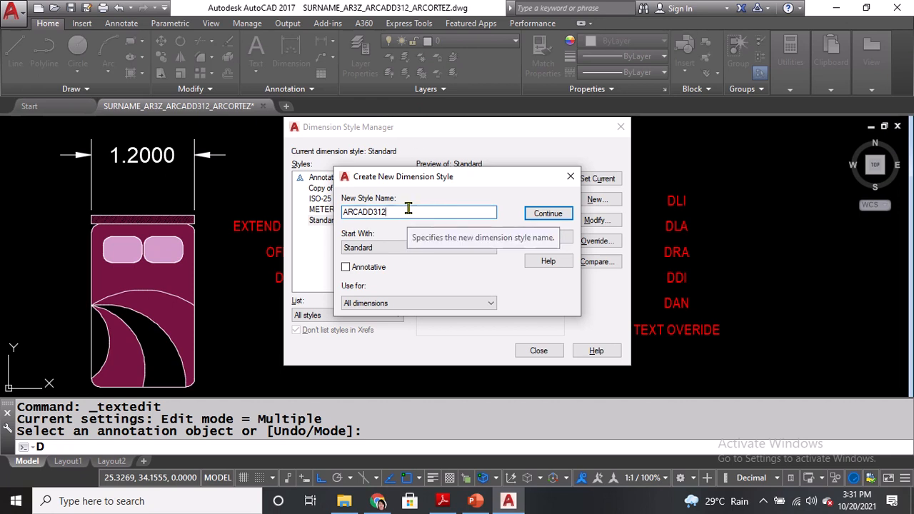
click(555, 214)
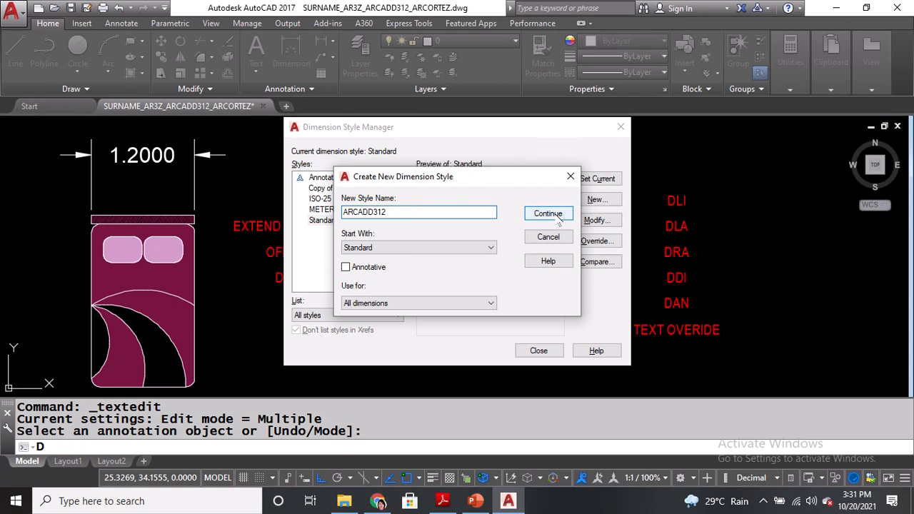
Base the ARCADD312 style on Standard and continue to its detailed settings.
click(448, 258)
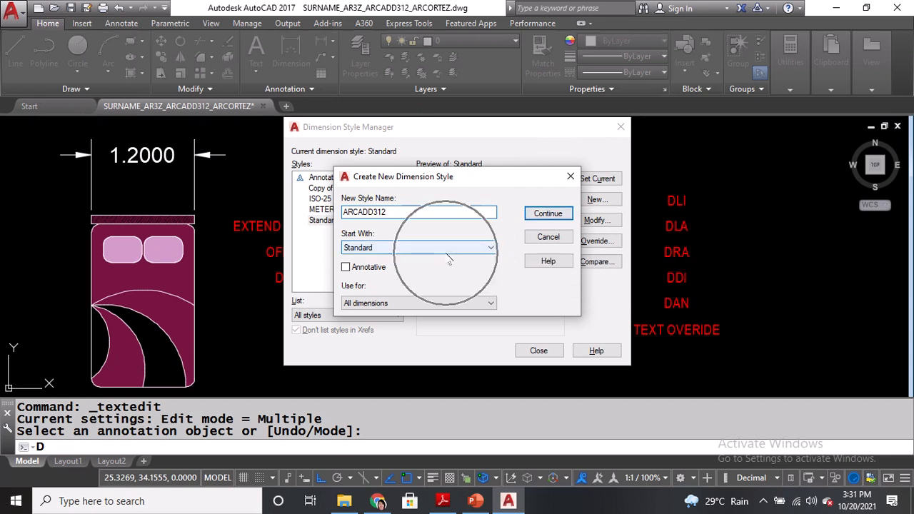
click(377, 247)
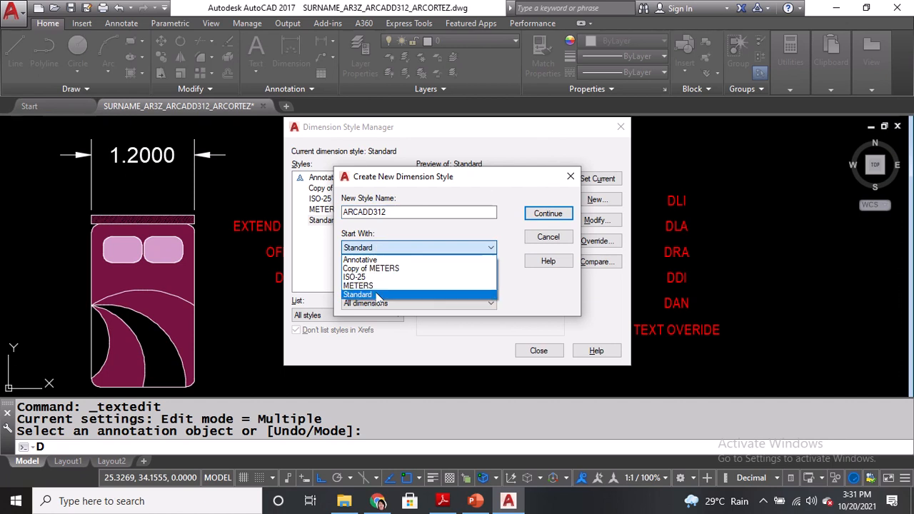
click(377, 295)
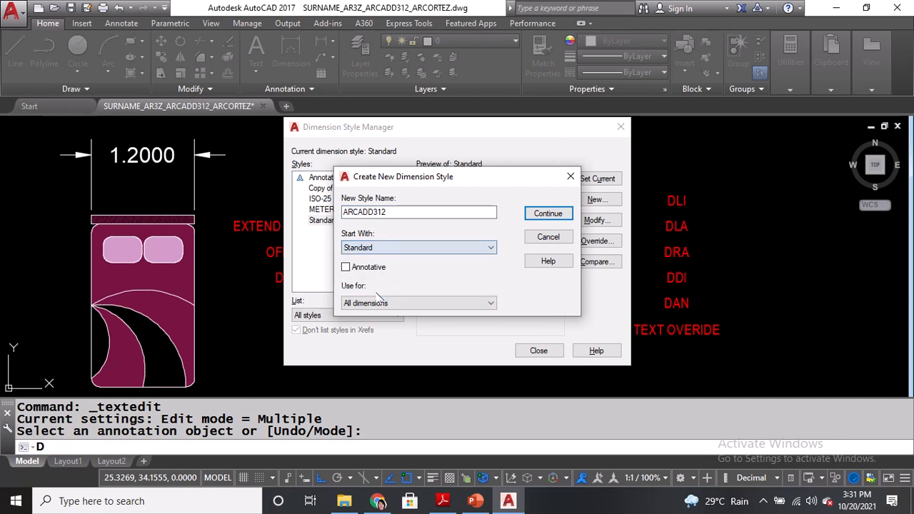
click(563, 217)
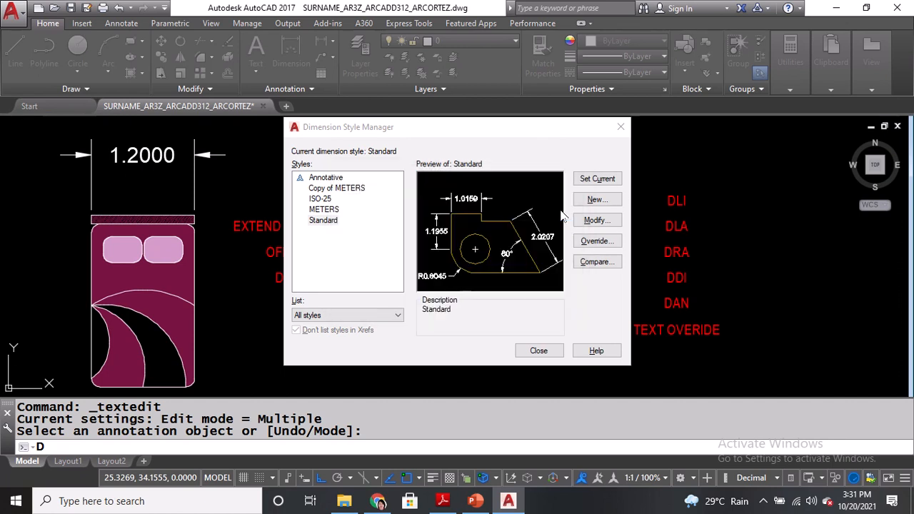
Set the color, linetype and lineweight of the ARCADD312 style's dimension lines to ByLayer.
click(278, 106)
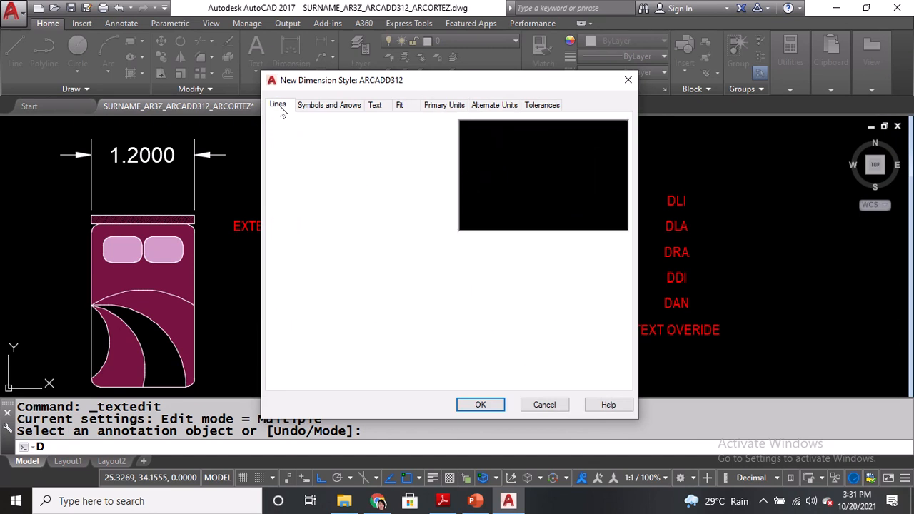
click(280, 107)
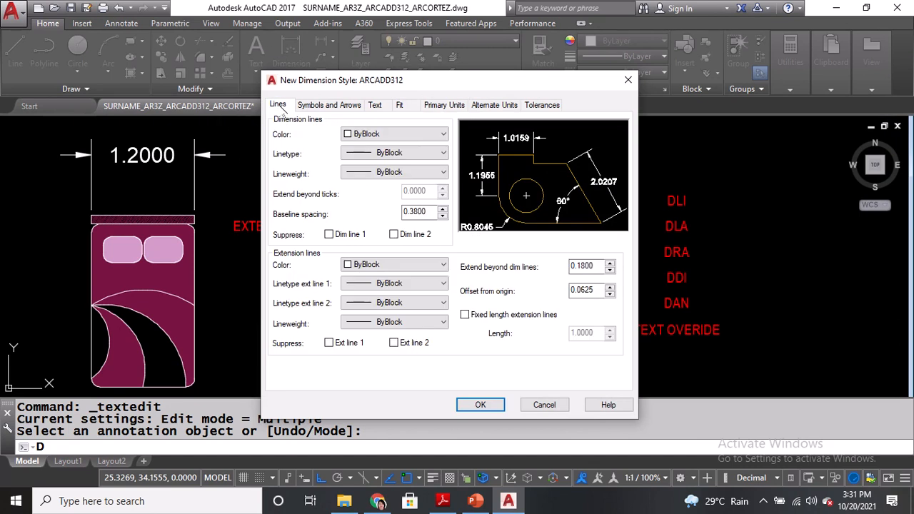
click(371, 143)
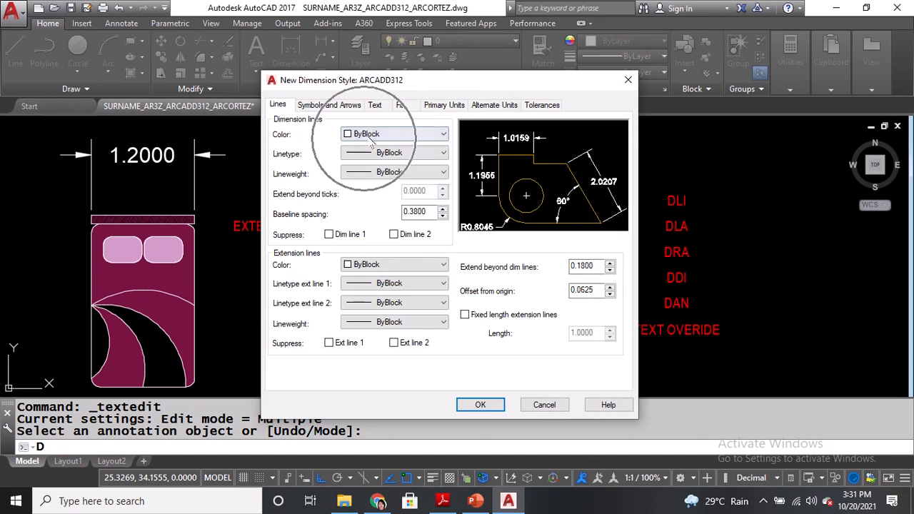
click(372, 143)
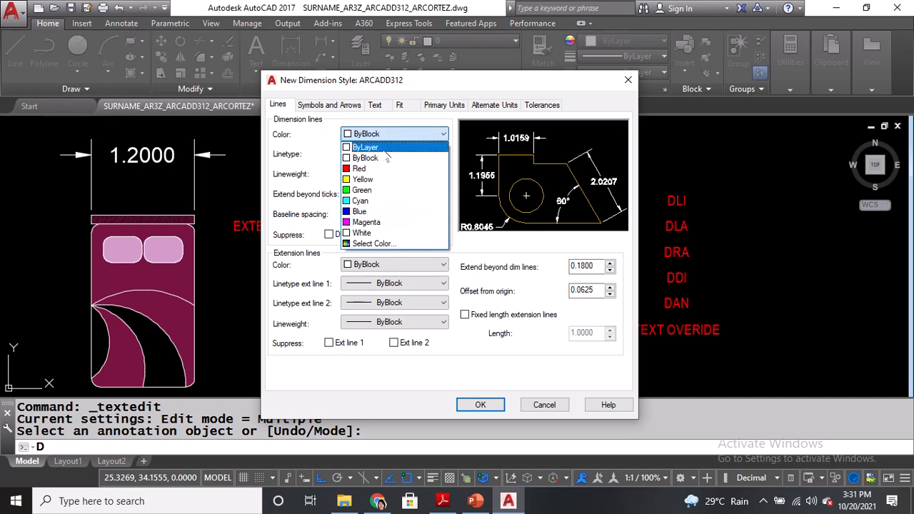
click(384, 148)
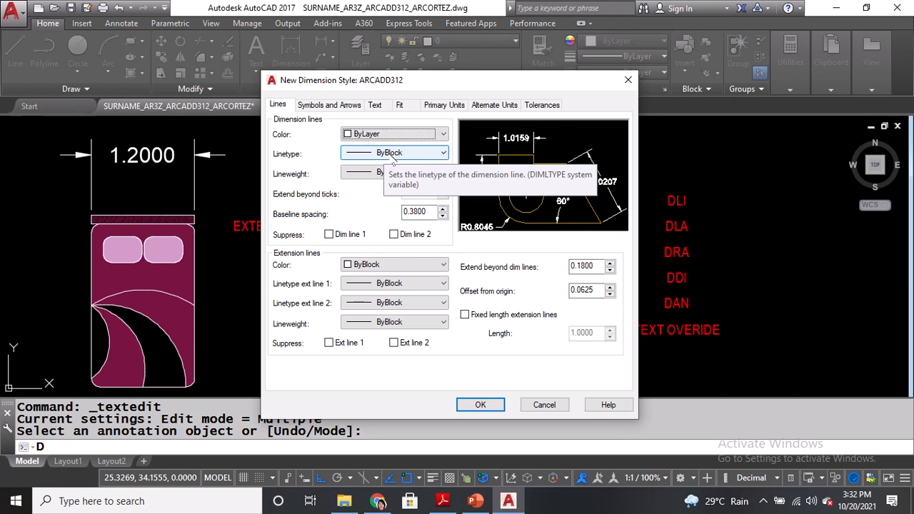
click(392, 156)
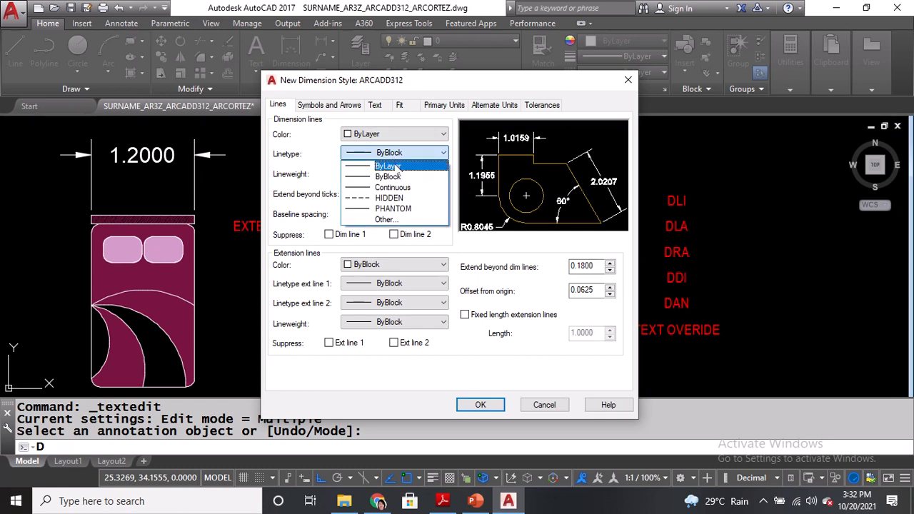
click(397, 167)
click(396, 173)
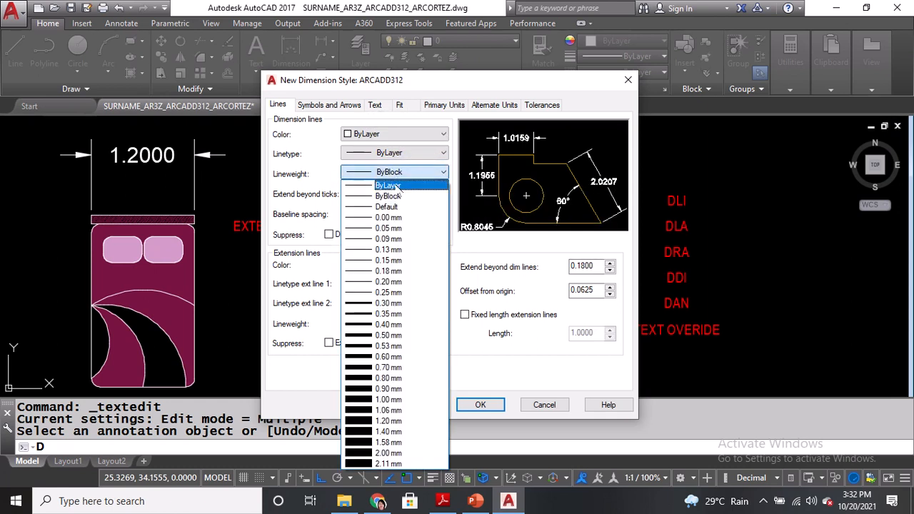
click(397, 187)
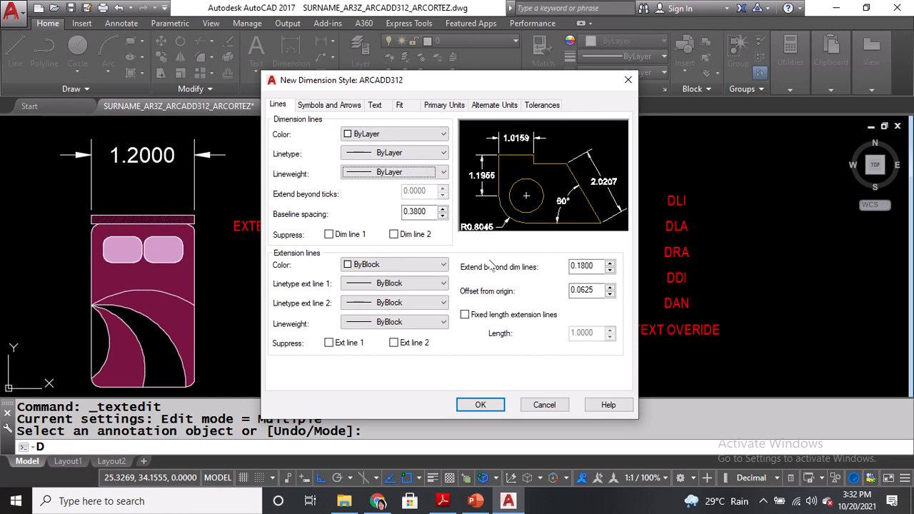
Set the extension lines' extension beyond the dimension lines and their offset from origin to 0, leaving fixed length off.
double_click(570, 266)
text(0)
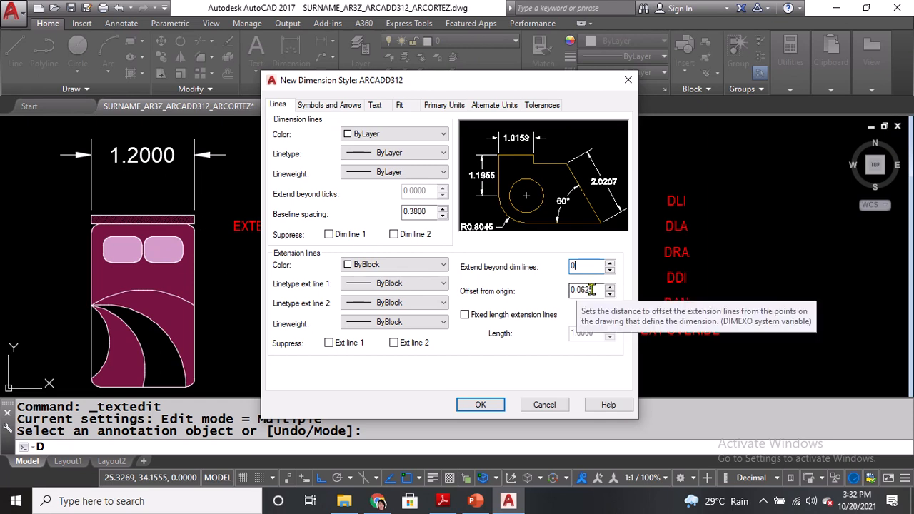
key(Tab)
text(0)
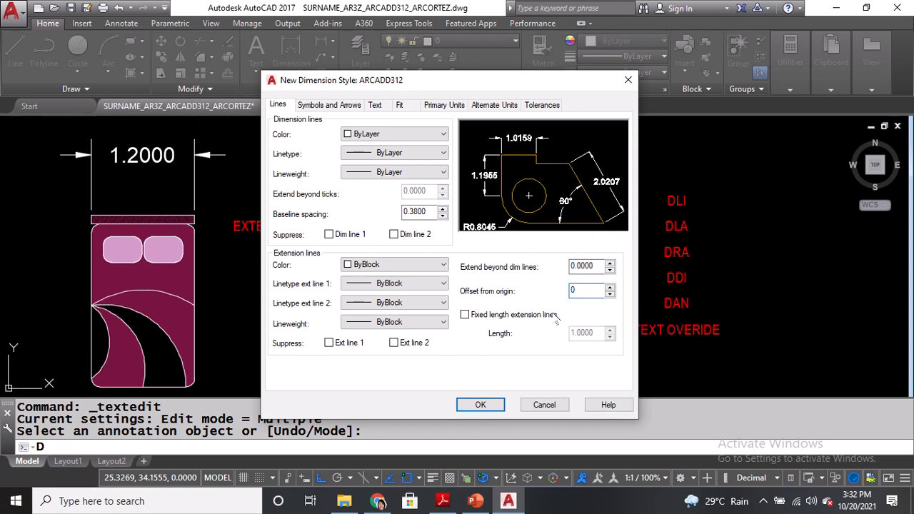
click(555, 316)
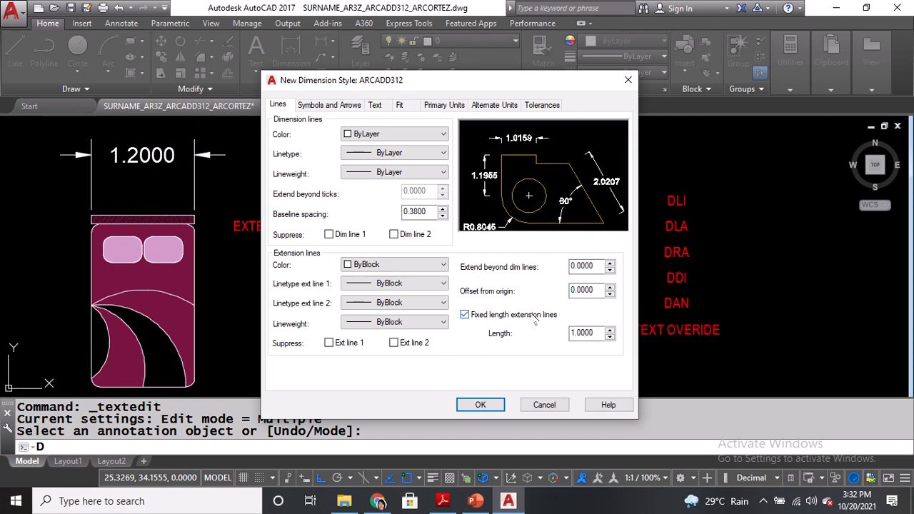
click(465, 314)
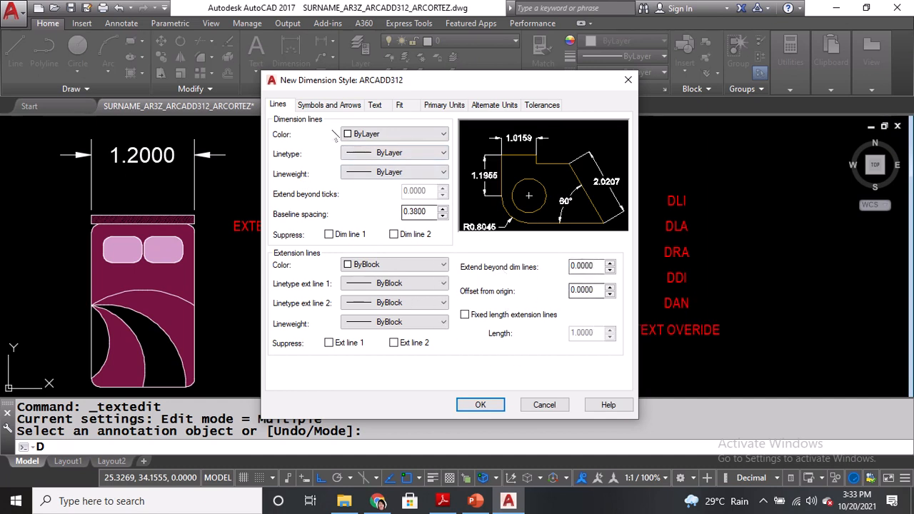
Set the first and second arrowheads to Architectural tick and the arrow size to 0.10.
click(328, 105)
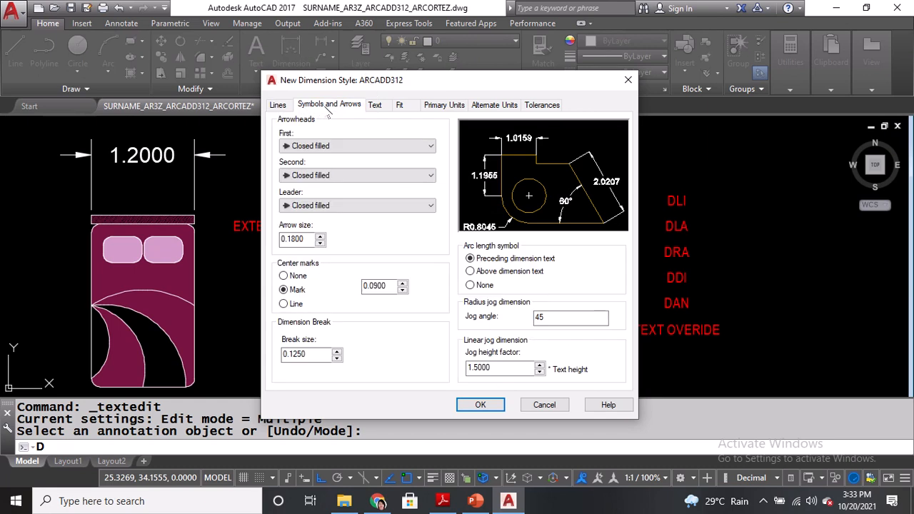
click(342, 147)
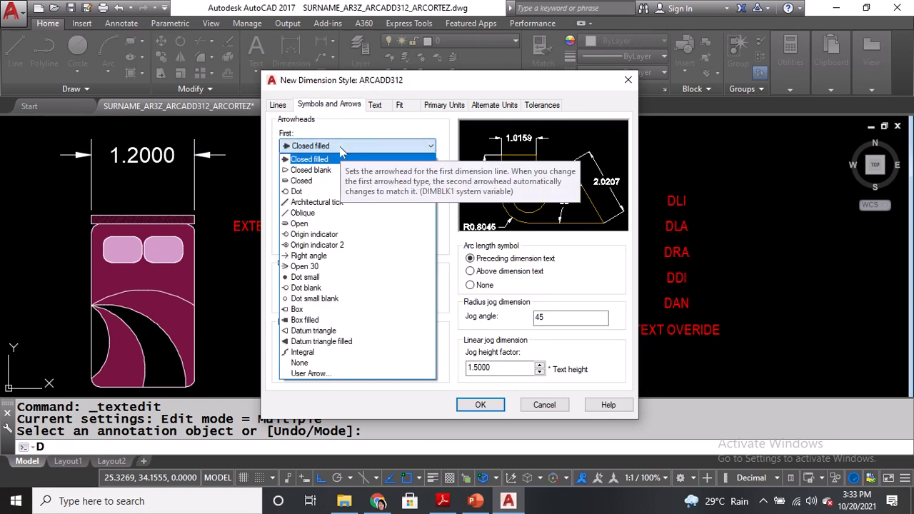
click(346, 205)
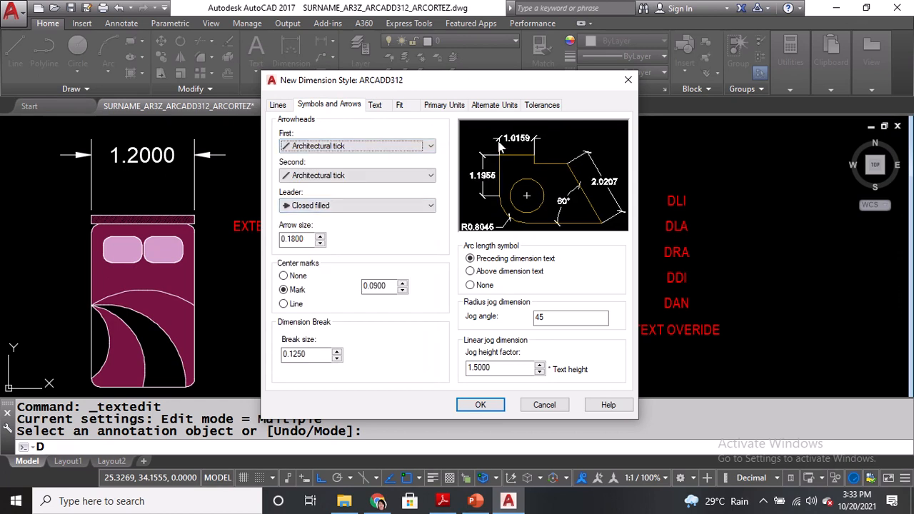
click(401, 147)
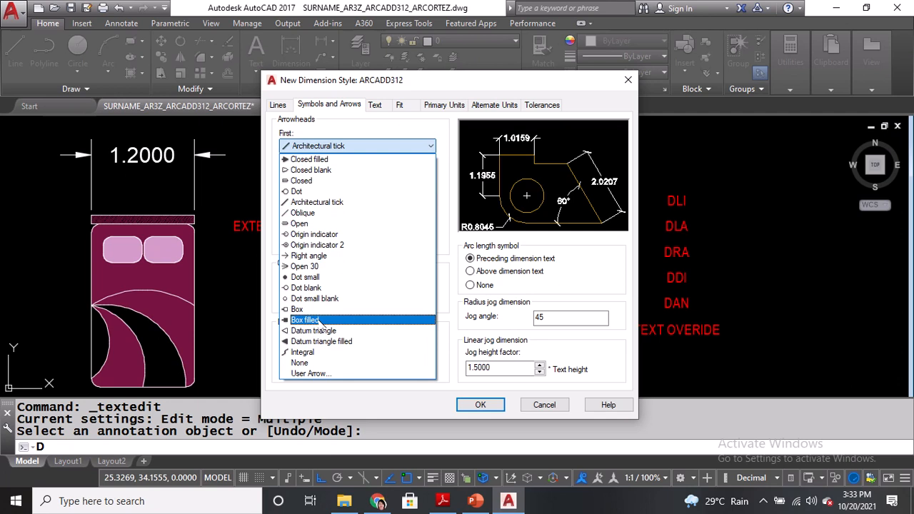
click(337, 203)
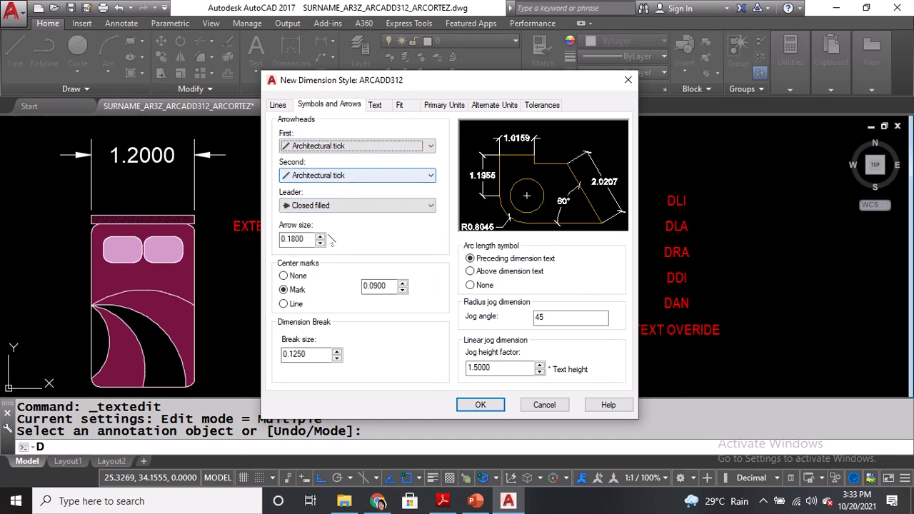
drag(314, 241, 265, 243)
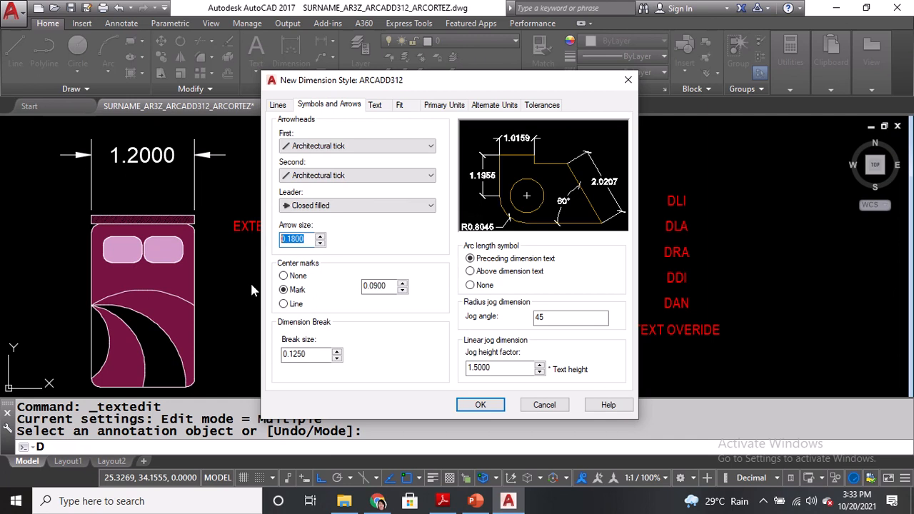
text(0.10)
Set the dimension text style to ARCADD TEXT 02 and the text color to Red.
click(379, 109)
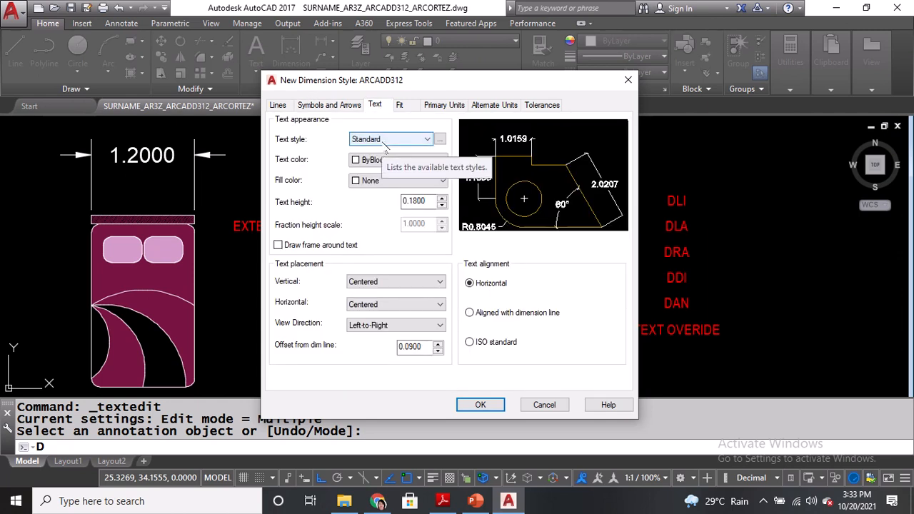
click(385, 143)
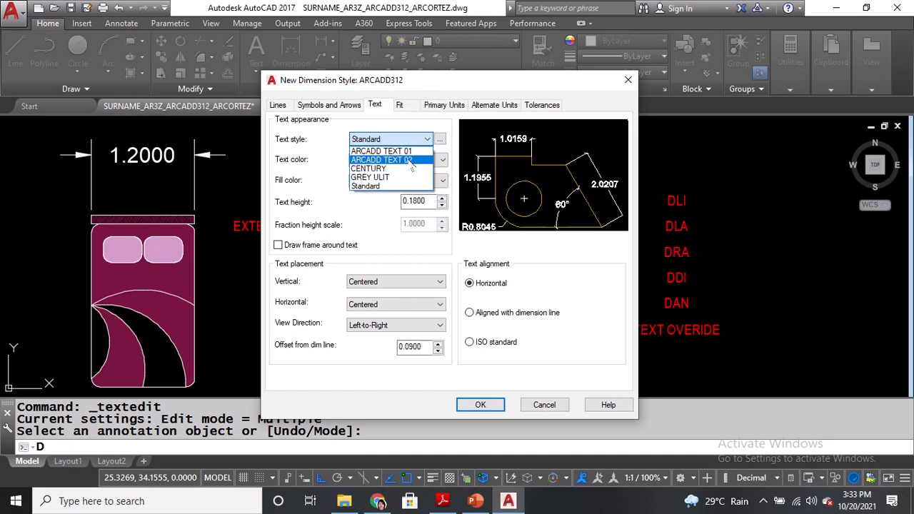
click(411, 160)
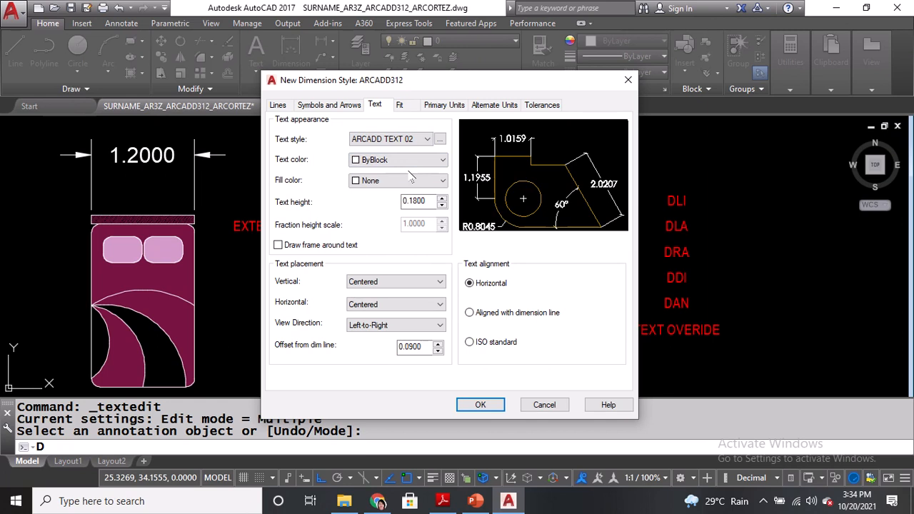
click(403, 162)
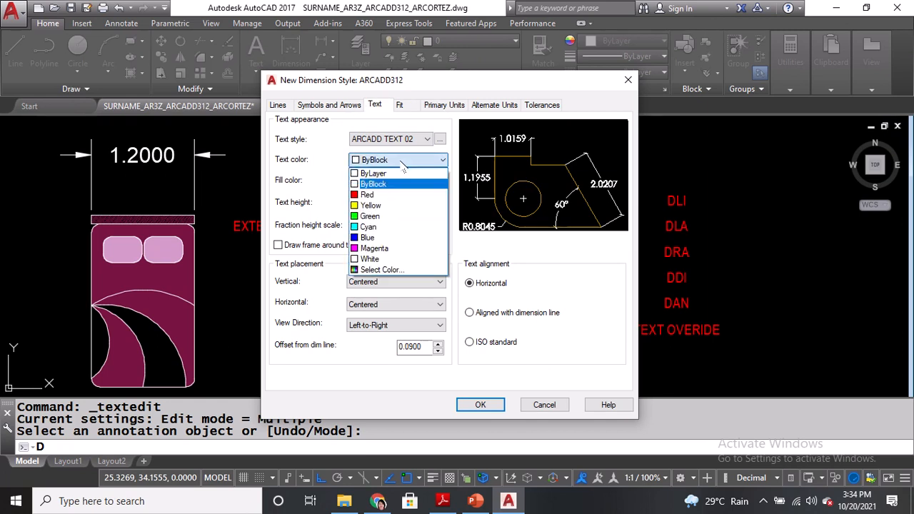
click(383, 196)
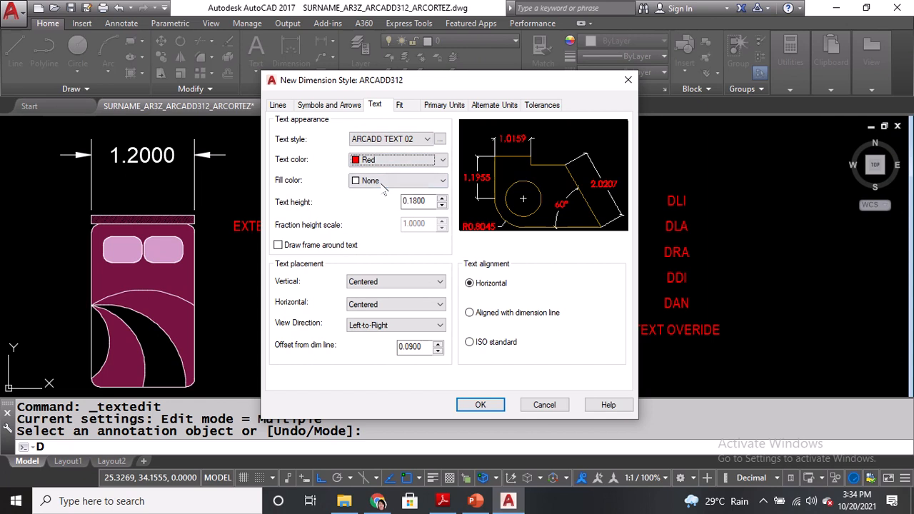
Try a Yellow fill color behind the dimension text and return the fill to None.
click(382, 183)
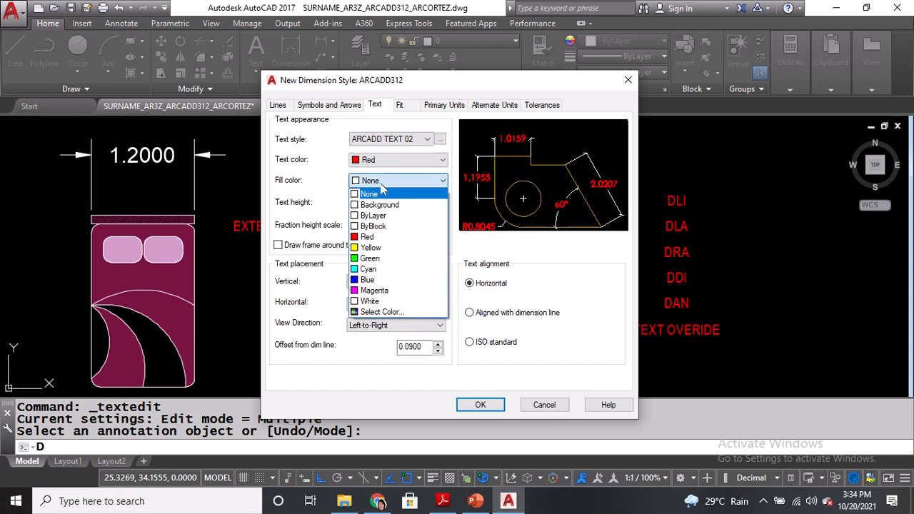
click(371, 247)
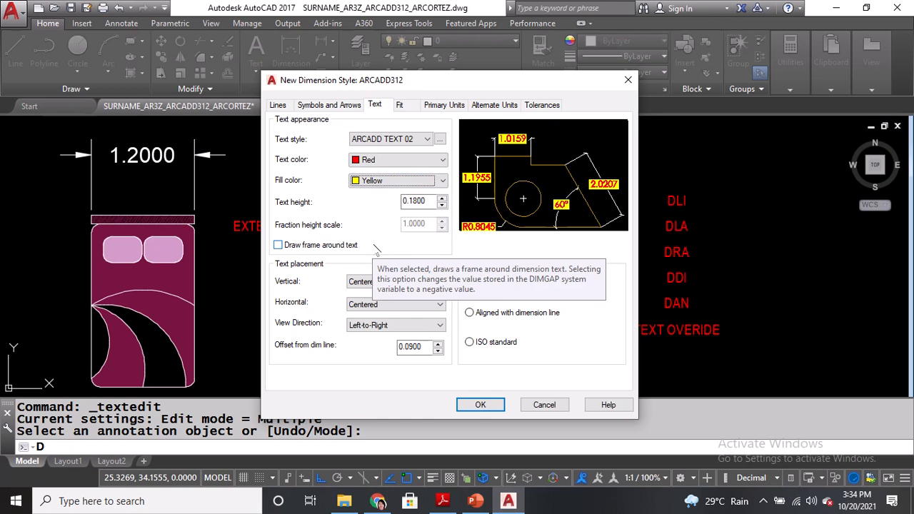
click(380, 182)
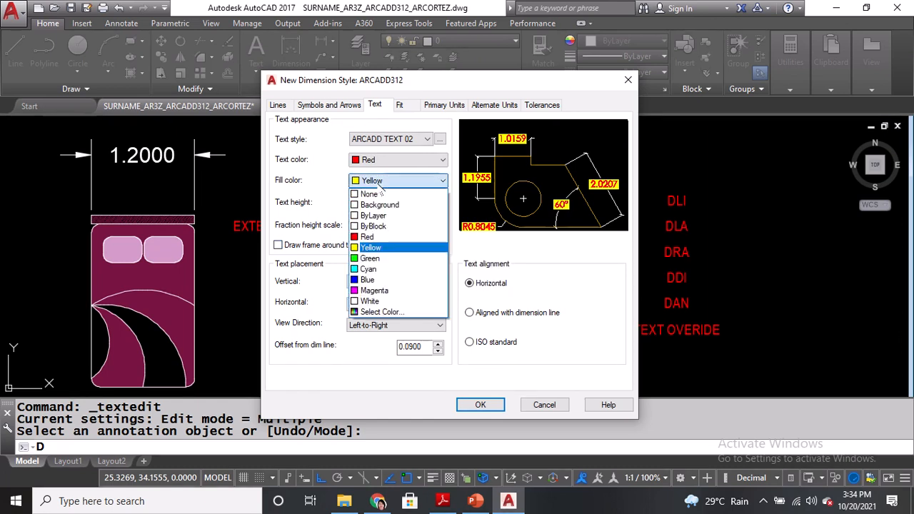
click(379, 194)
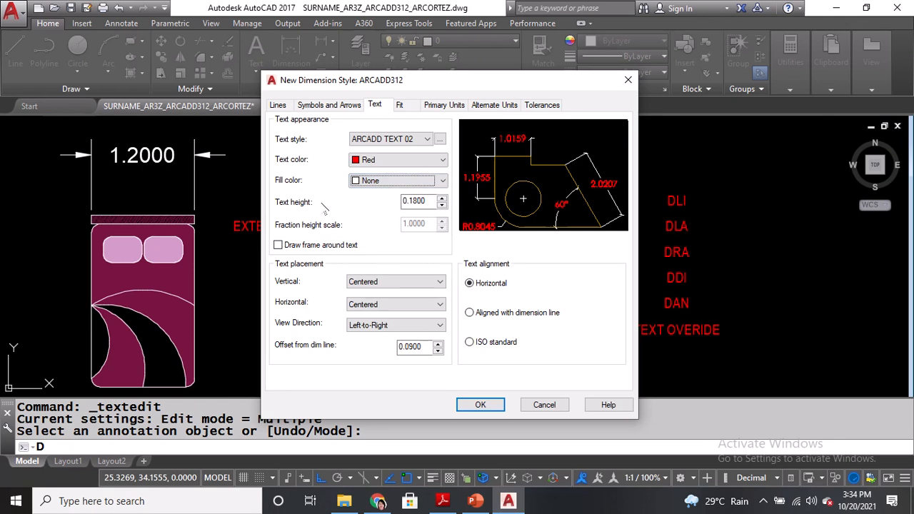
Set the dimension text height to 0.15 and align the text with the dimension line.
drag(427, 202, 394, 203)
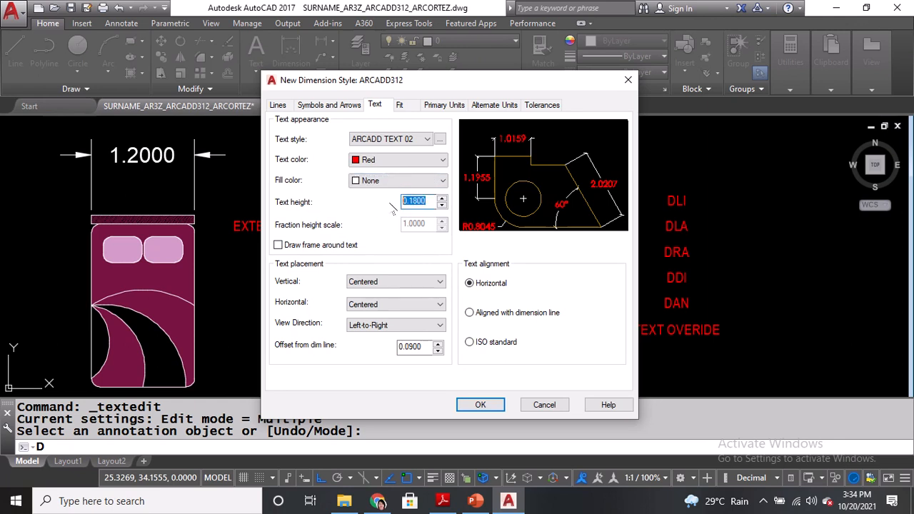
text(0)
key(ctrl)
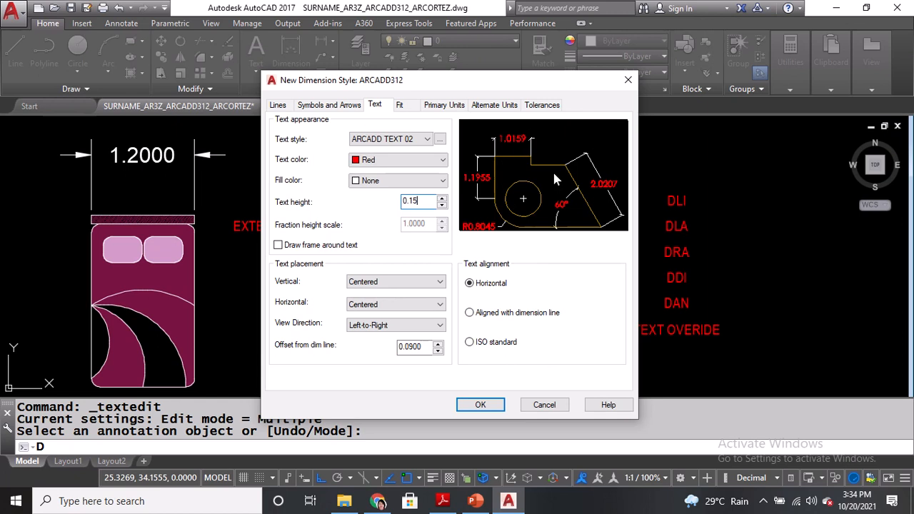
click(484, 314)
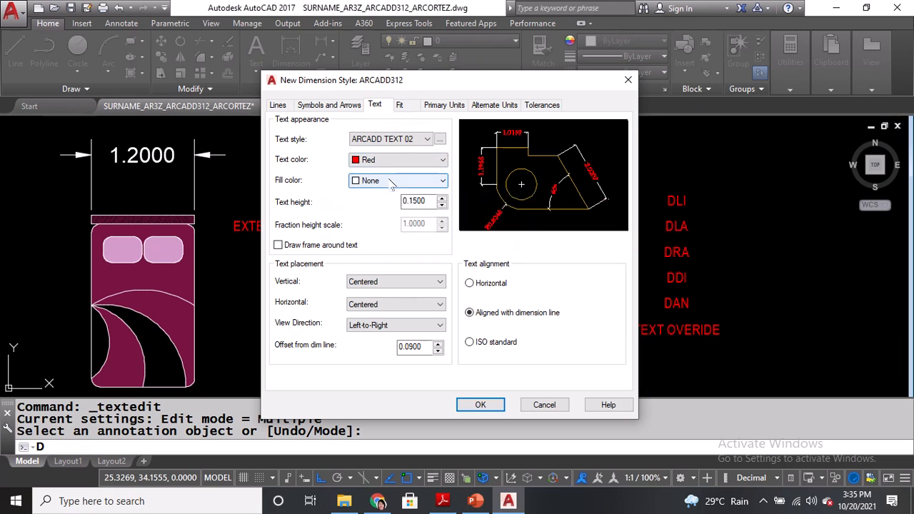
click(425, 201)
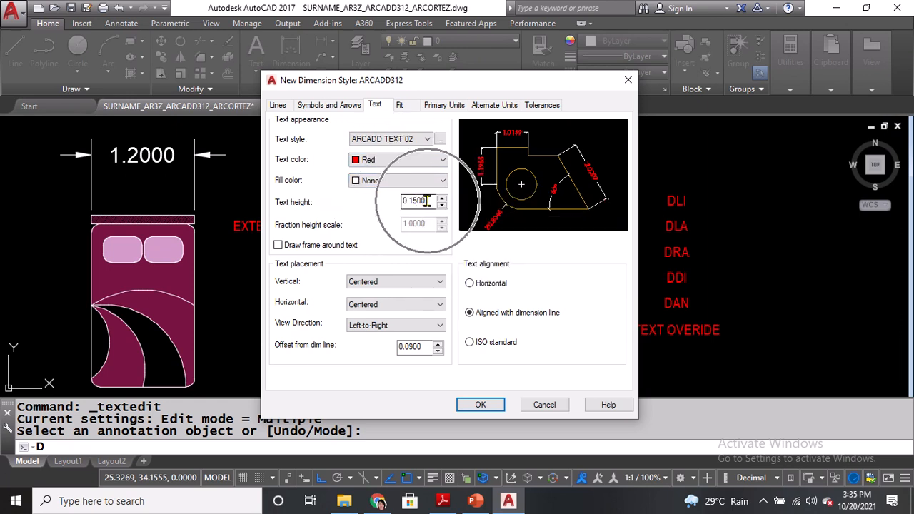
key(ctrl)
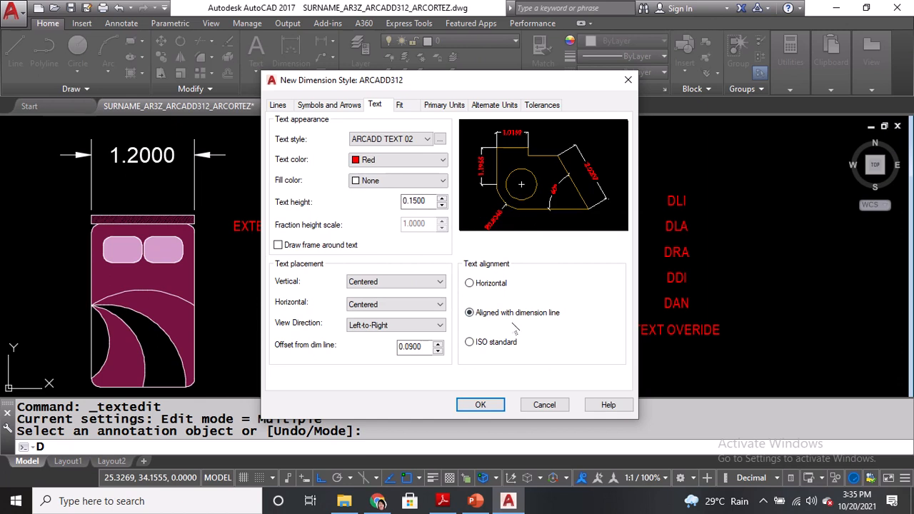
key(ctrl)
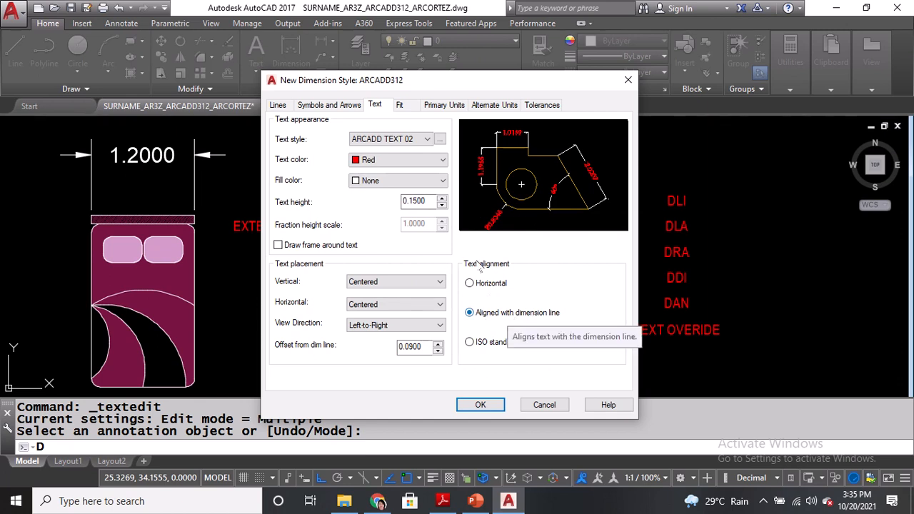
key(ctrl)
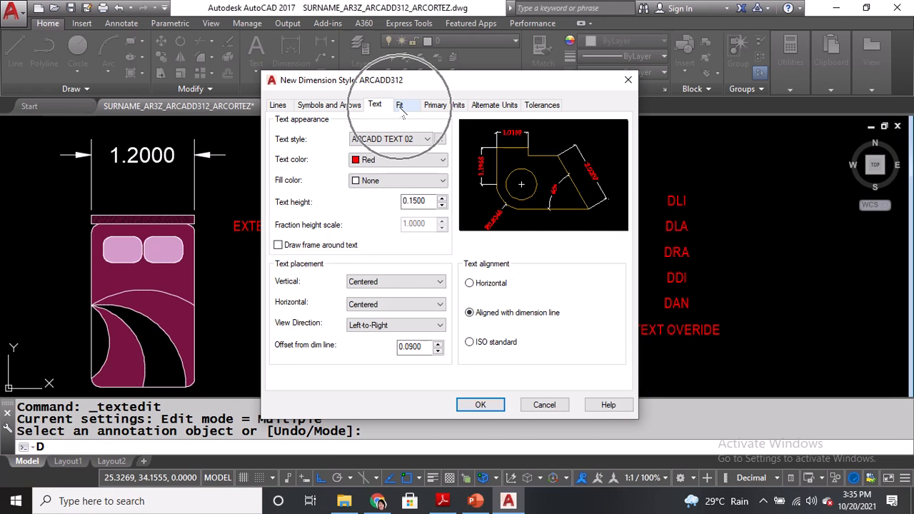
Set the dimension style's fit option to always keep text between extension lines.
click(402, 112)
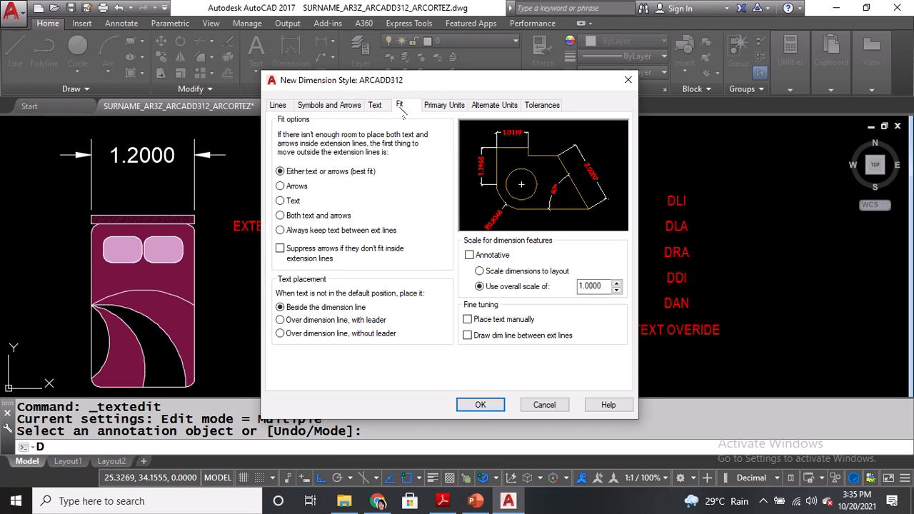
key(ctrl)
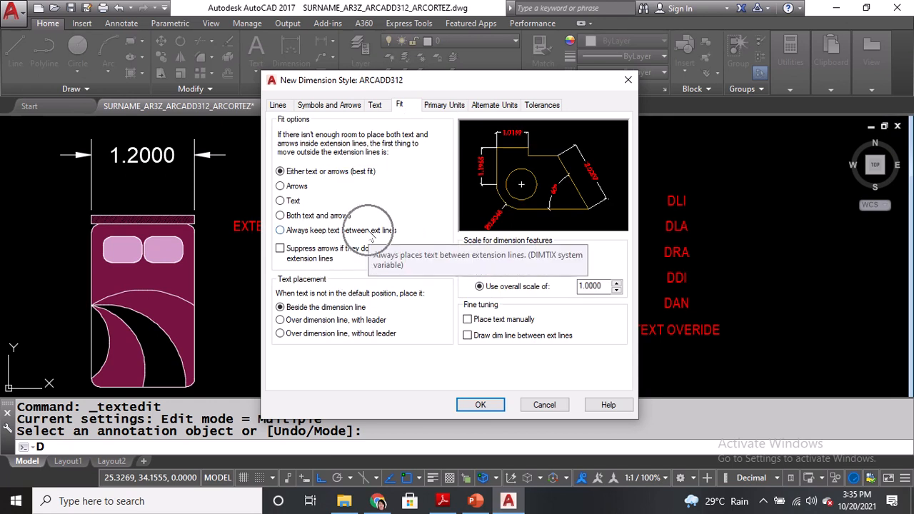
click(370, 238)
key(ctrl)
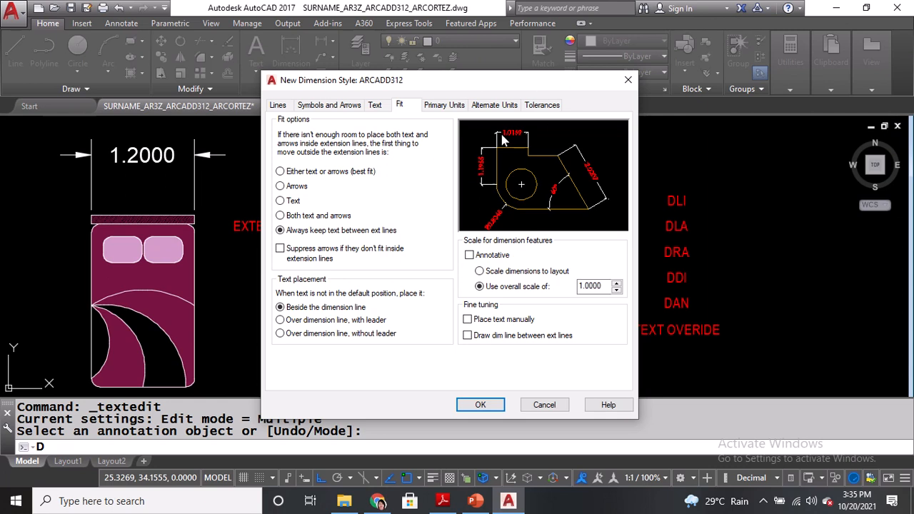
Set the primary units of linear dimensions to Decimal format with a precision of 0.00.
click(450, 108)
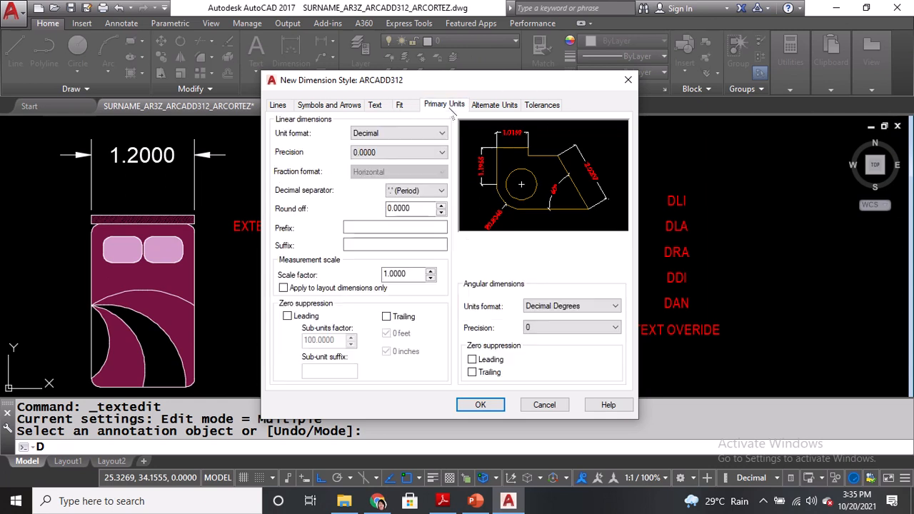
click(425, 135)
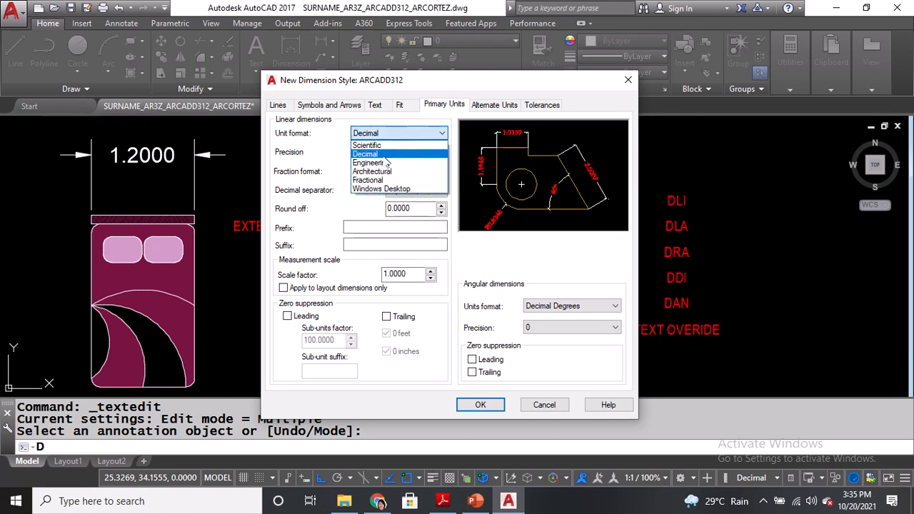
click(386, 155)
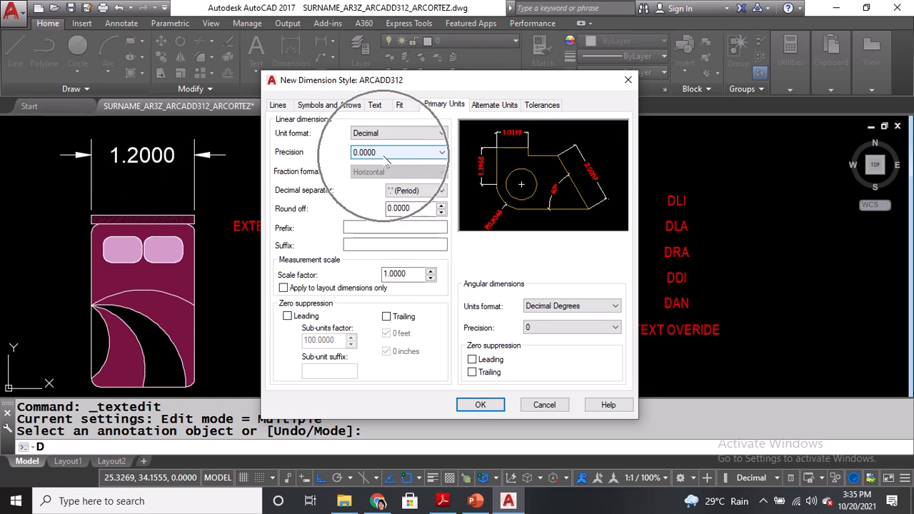
click(382, 152)
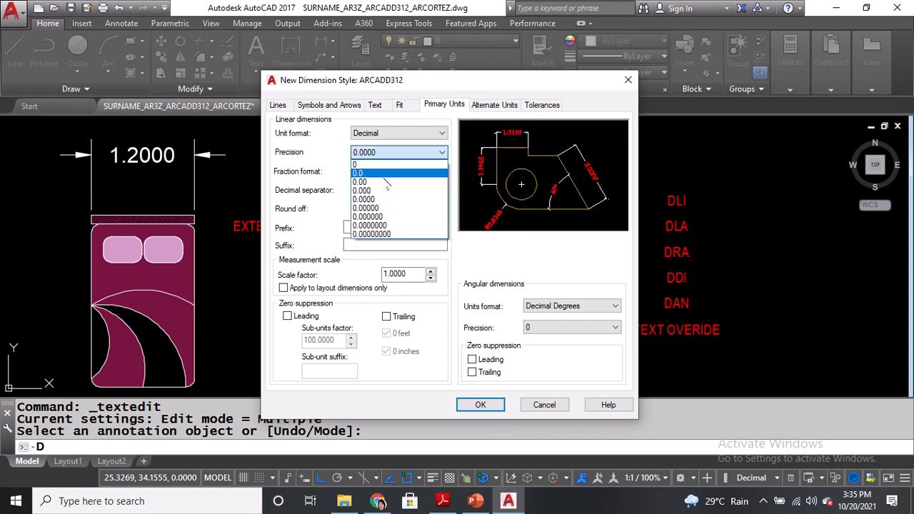
key(ctrl)
key(ctrl)
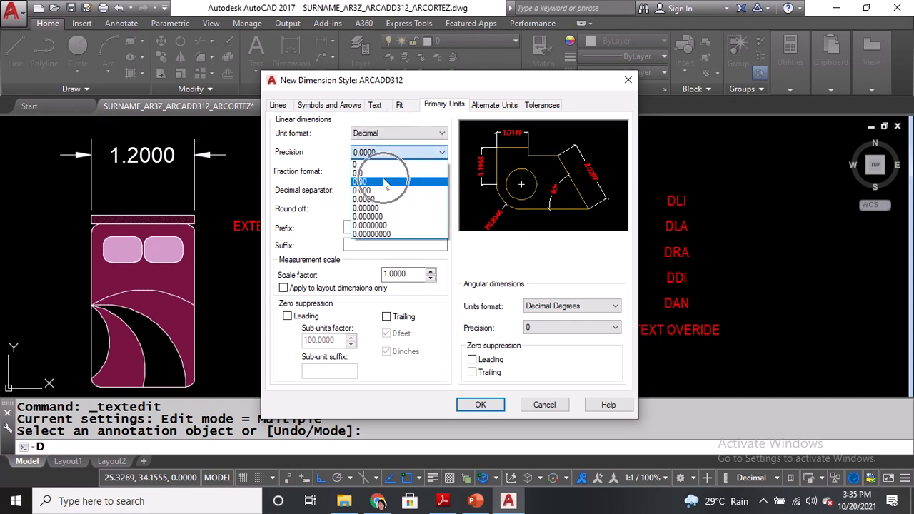
click(386, 183)
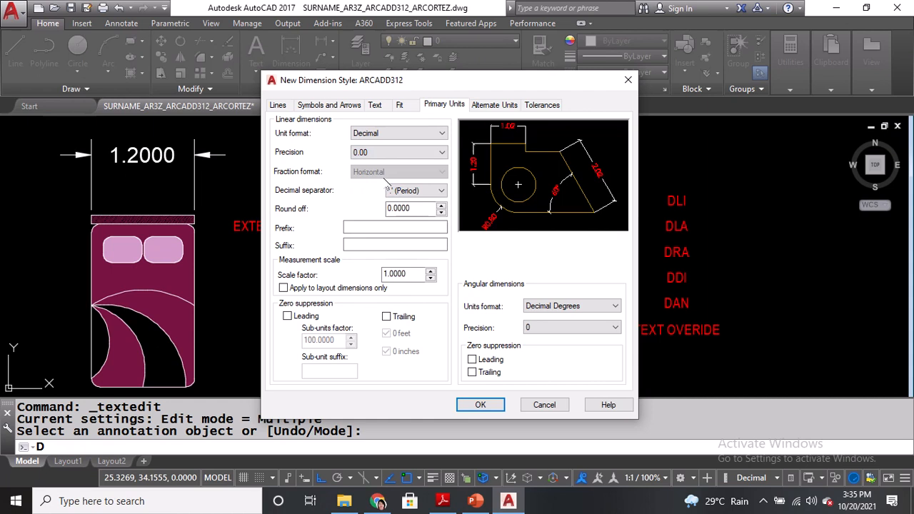
Try a linear precision of 0.00000000 and return the precision to 0.00.
click(391, 153)
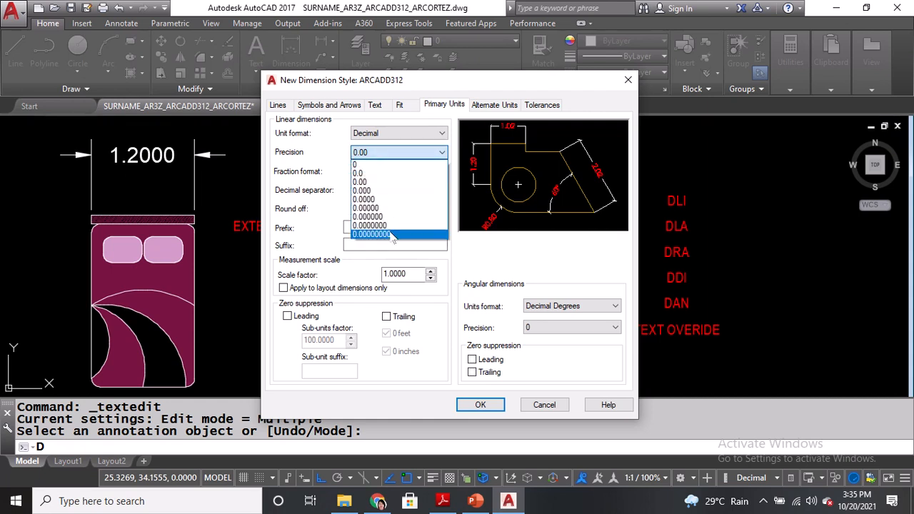
click(389, 232)
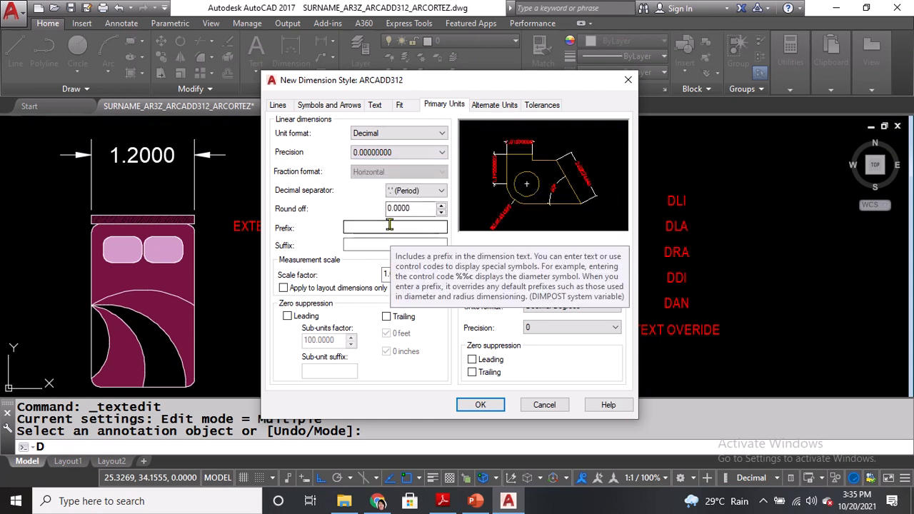
click(402, 157)
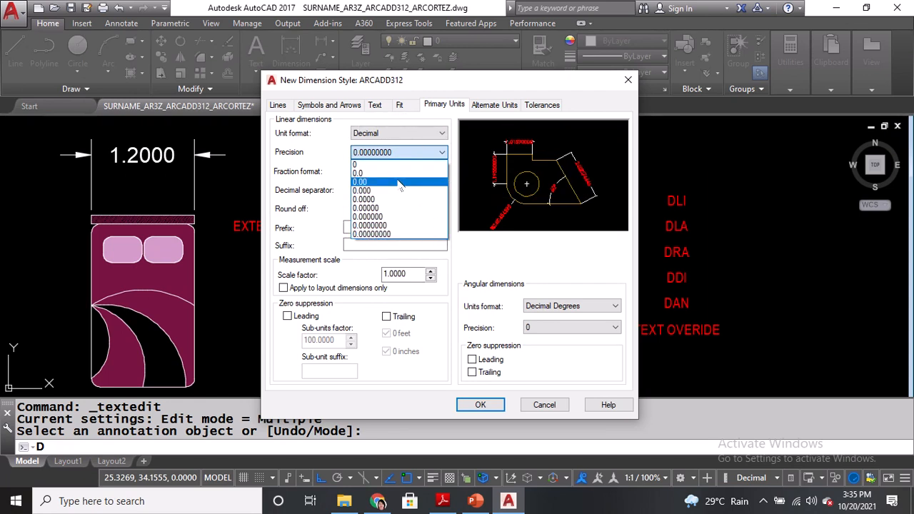
click(400, 183)
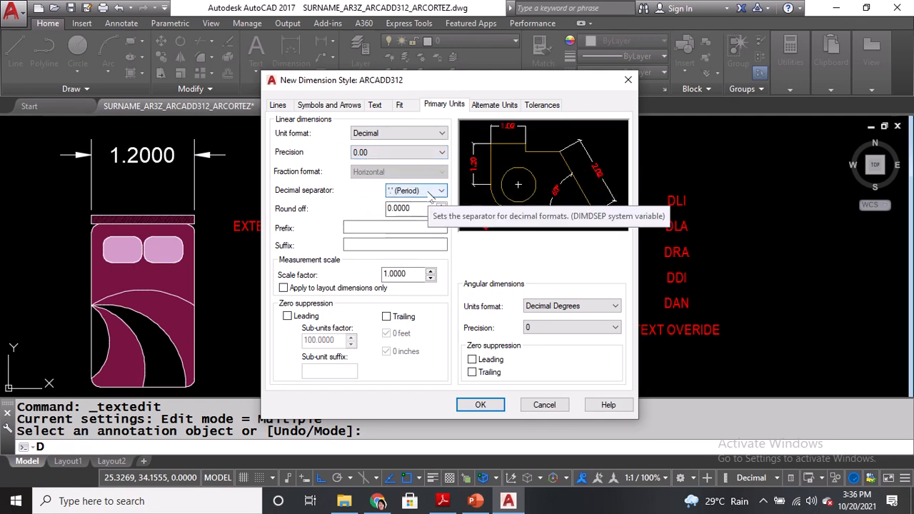
Choose Period as the decimal separator, add the suffix M to linear dimensions, and accept the style settings.
click(429, 191)
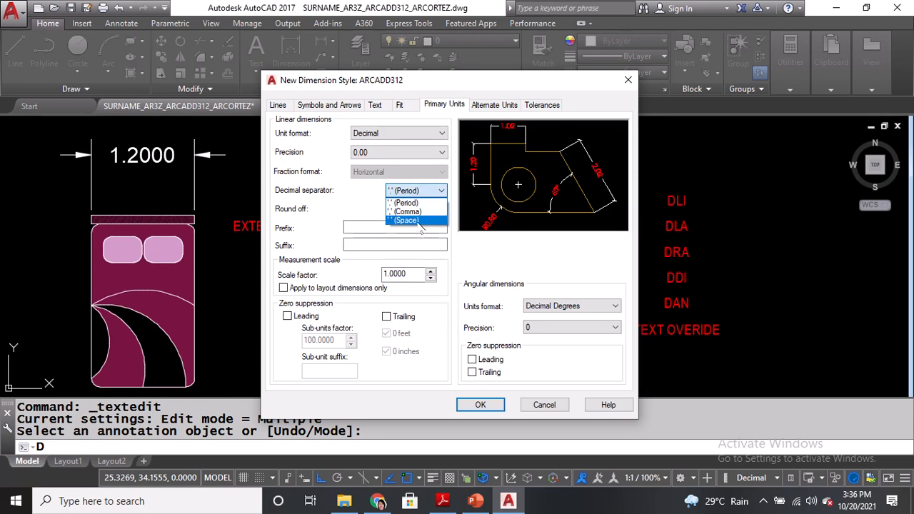
click(408, 204)
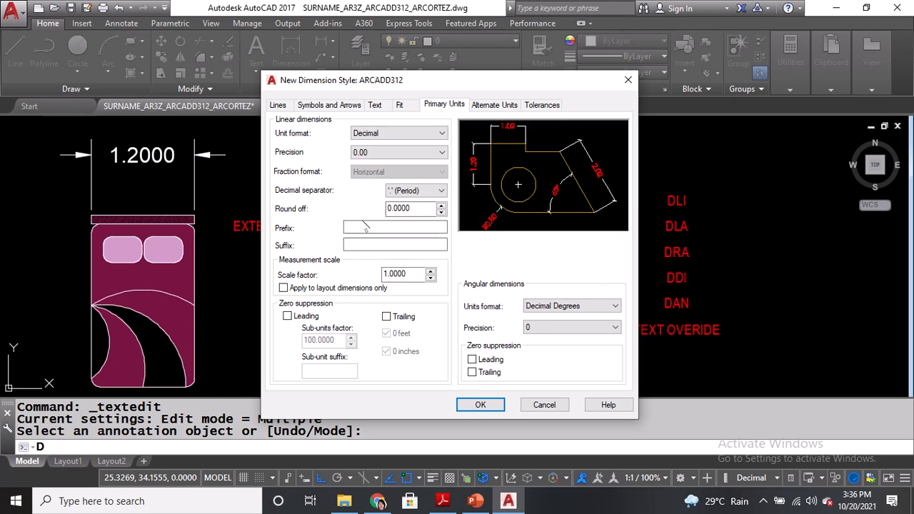
click(492, 105)
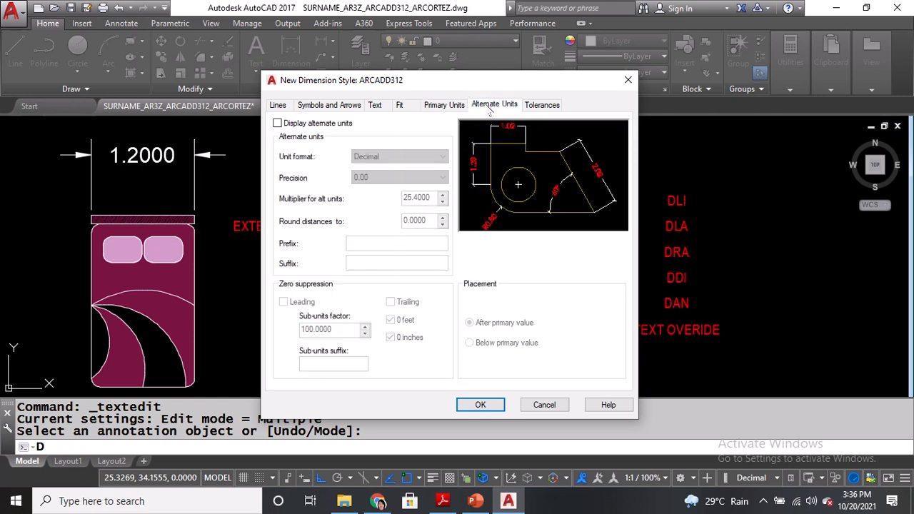
click(437, 105)
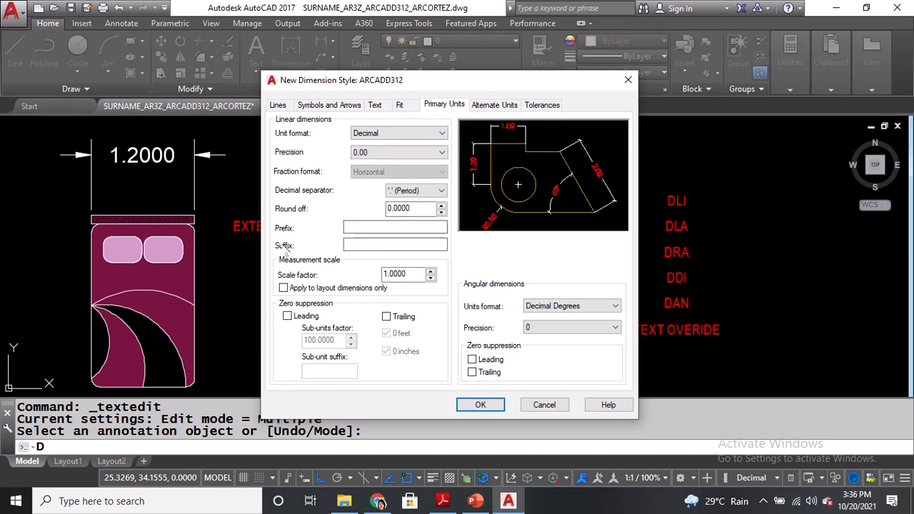
click(372, 244)
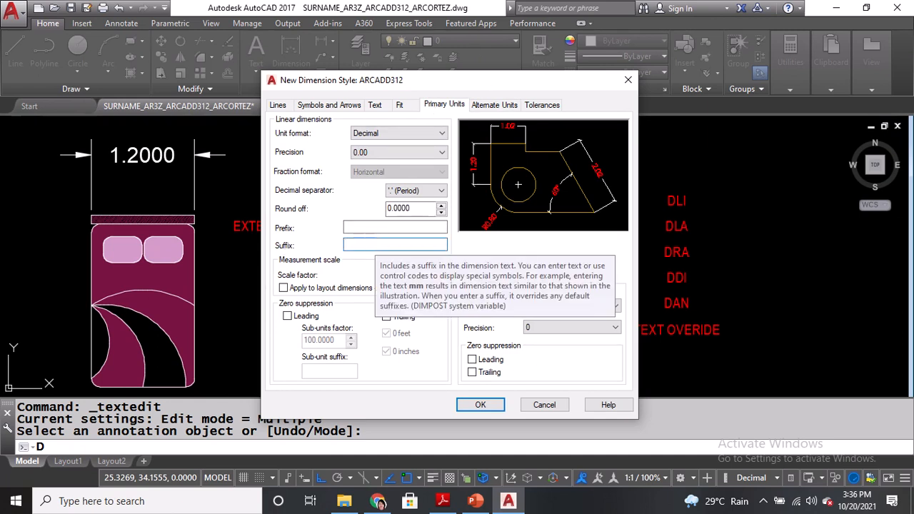
text(M)
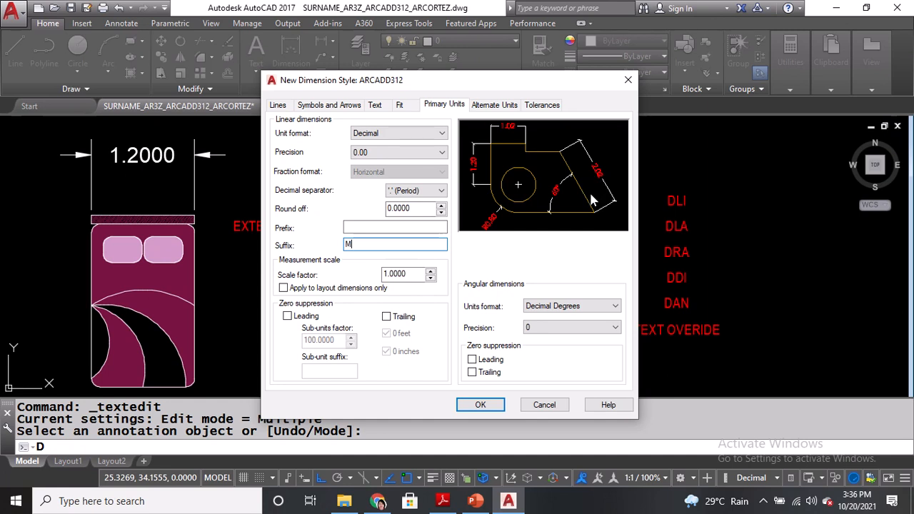
click(475, 406)
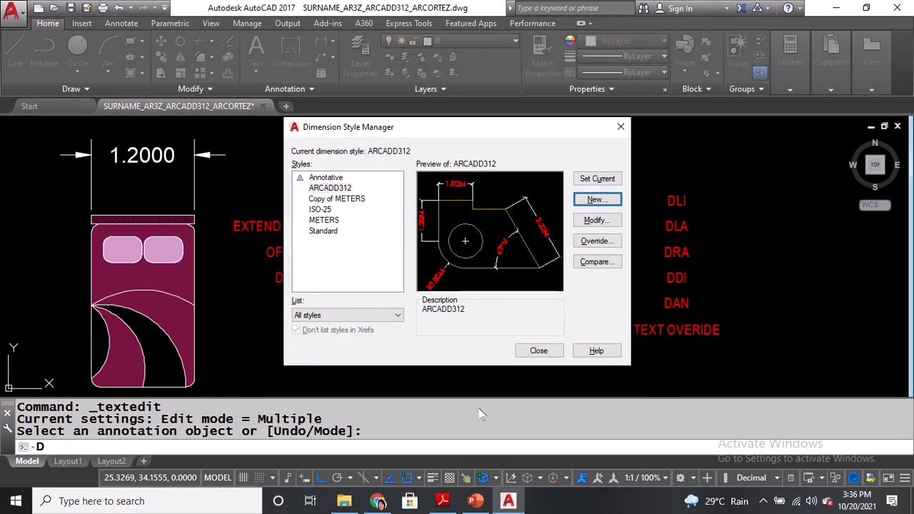
Make ARCADD312 the current dimension style and close the Dimension Style Manager.
click(332, 189)
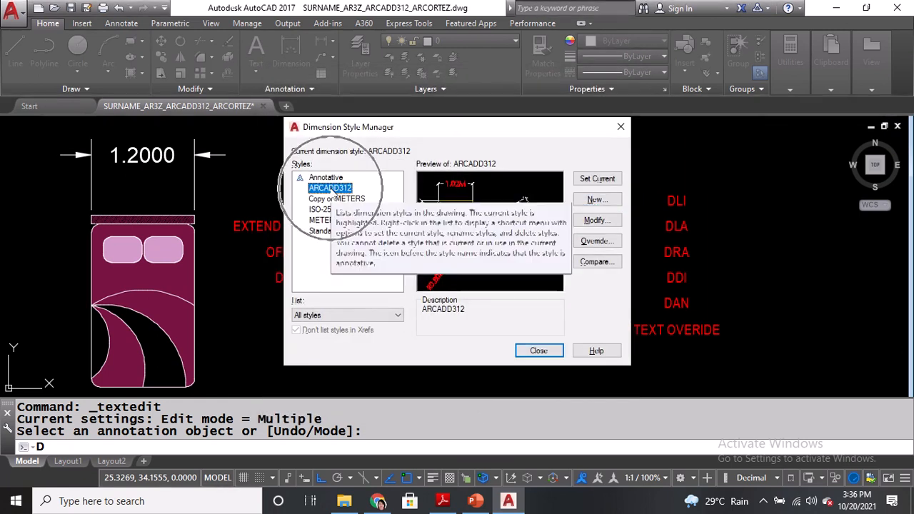
click(599, 179)
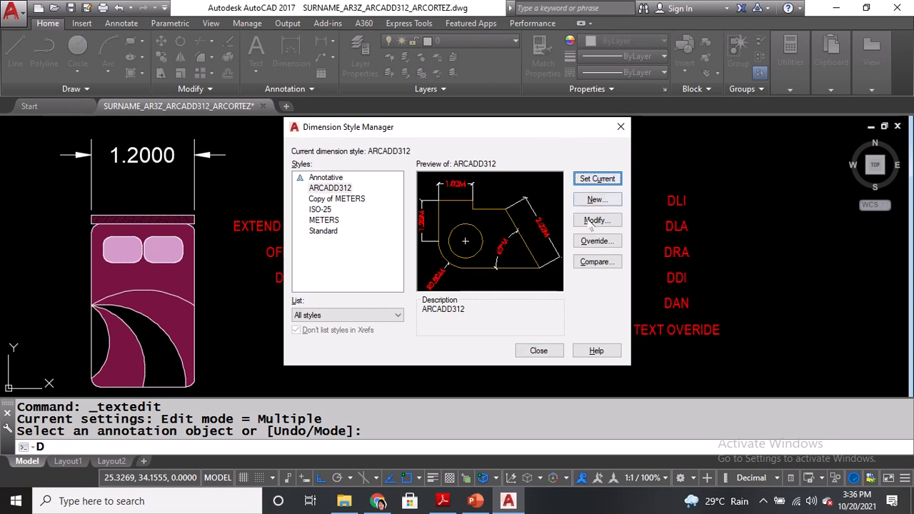
click(537, 350)
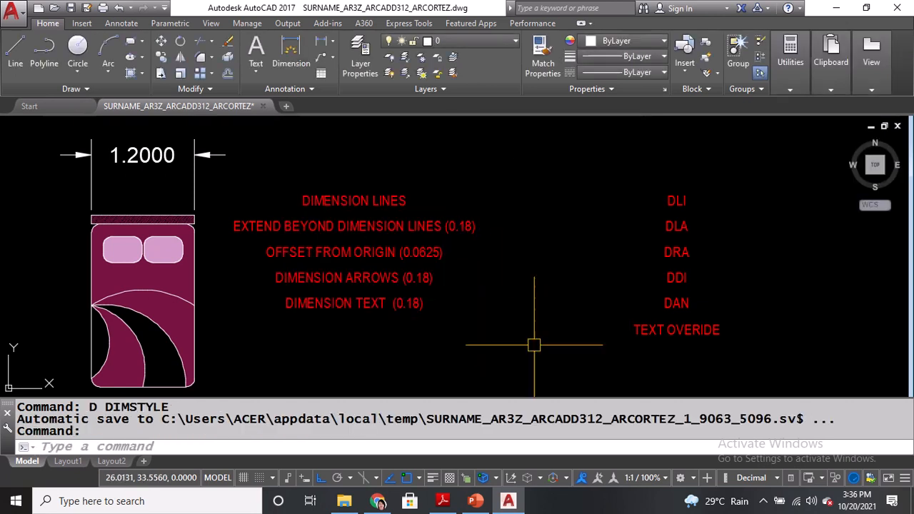
Make DIMENSION the current layer.
key(ctrl)
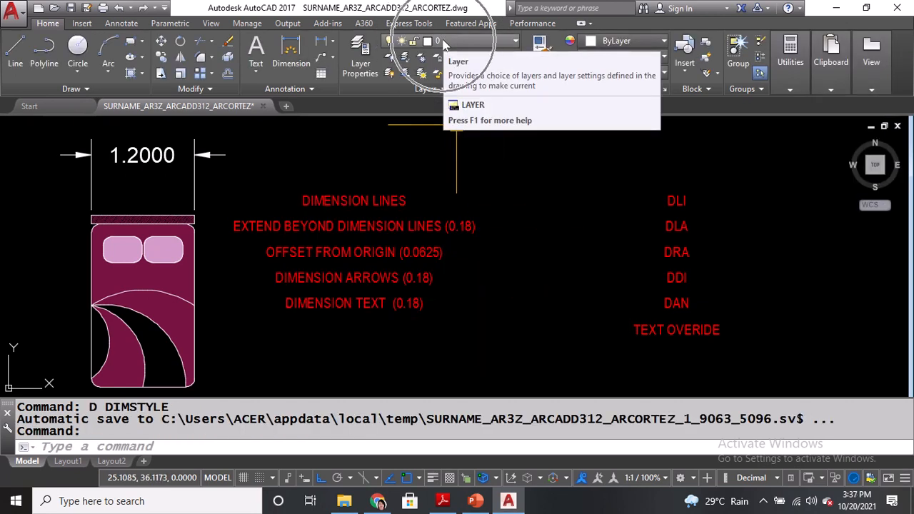
click(444, 44)
key(ctrl)
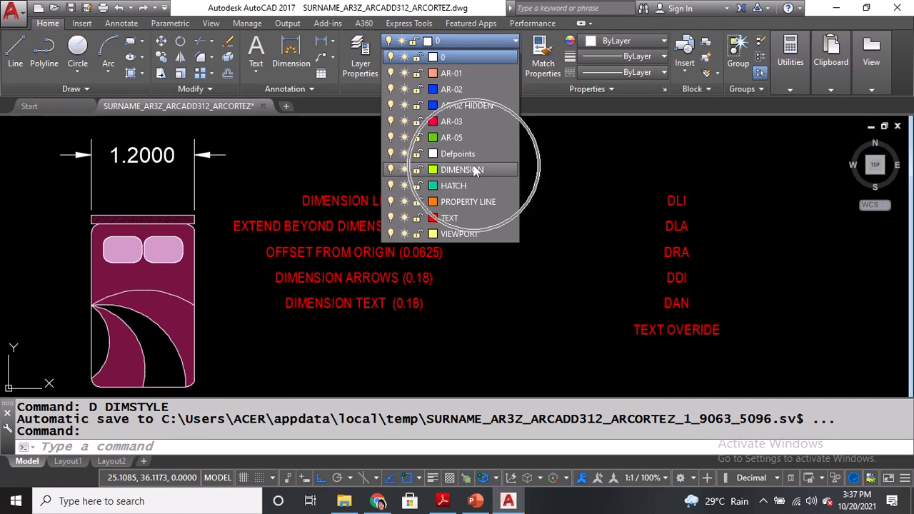
click(475, 170)
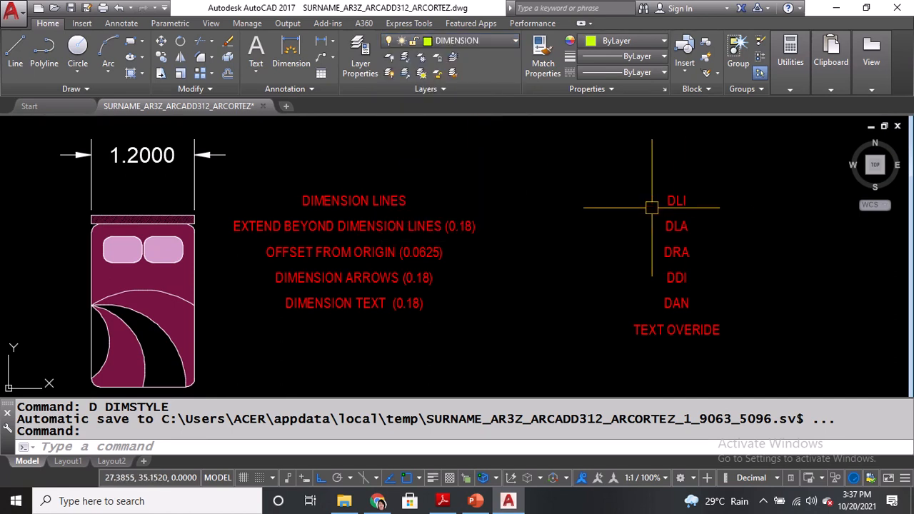
Draw a nearly square rectangle in the empty area to the right of the dimension command list.
middle_drag(693, 245, 422, 245)
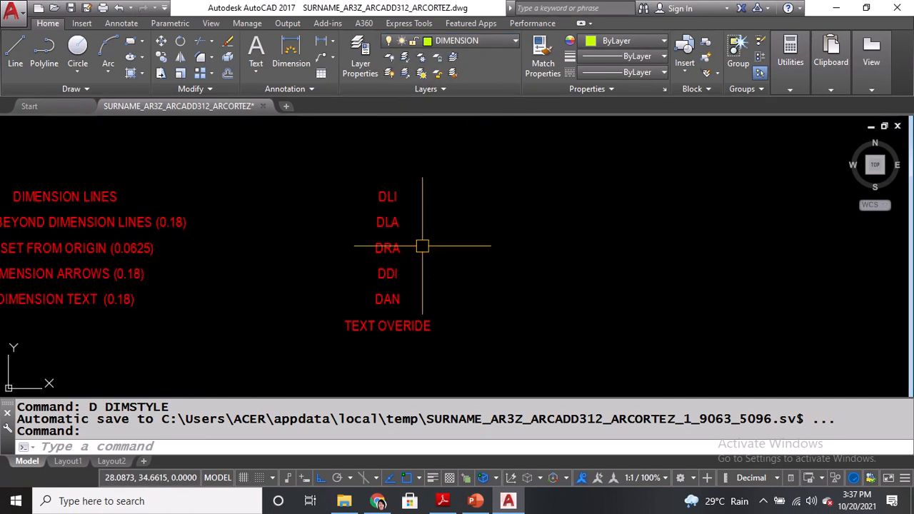
scroll(555, 277, down, 2)
middle_drag(555, 277, 533, 289)
text(REC)
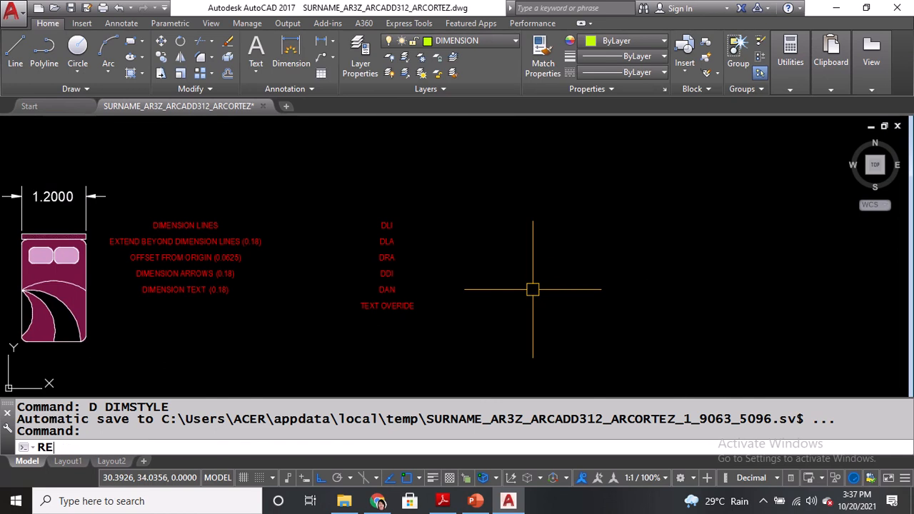
key(Return)
click(501, 303)
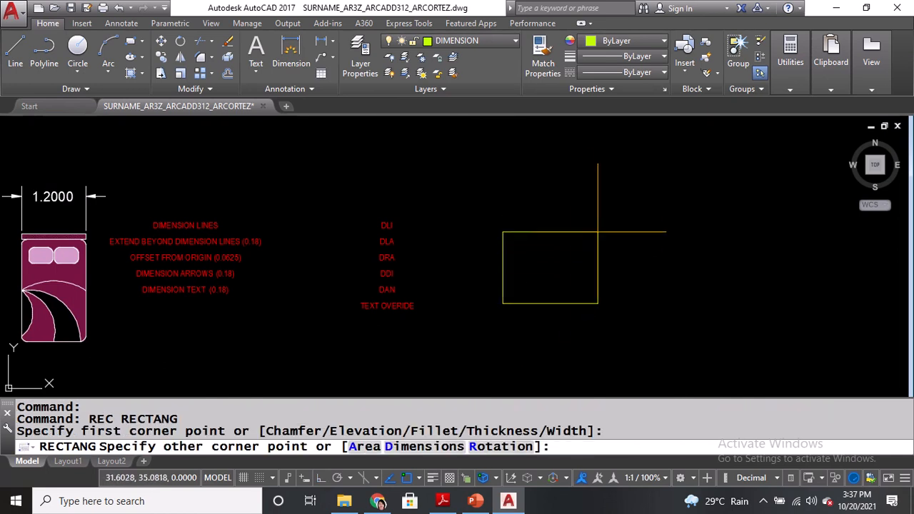
click(591, 217)
Rotate the new rectangle 45 degrees about a base point near its center.
text(R)
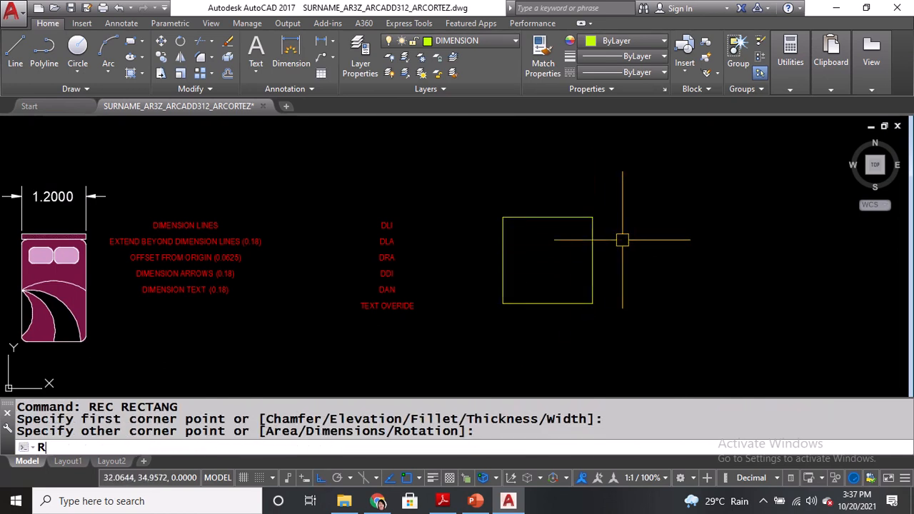
text(O)
key(Return)
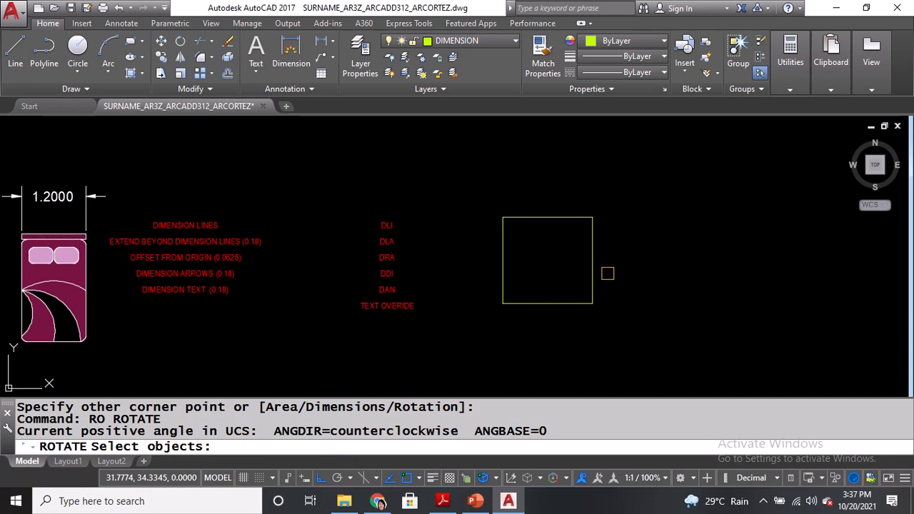
click(592, 276)
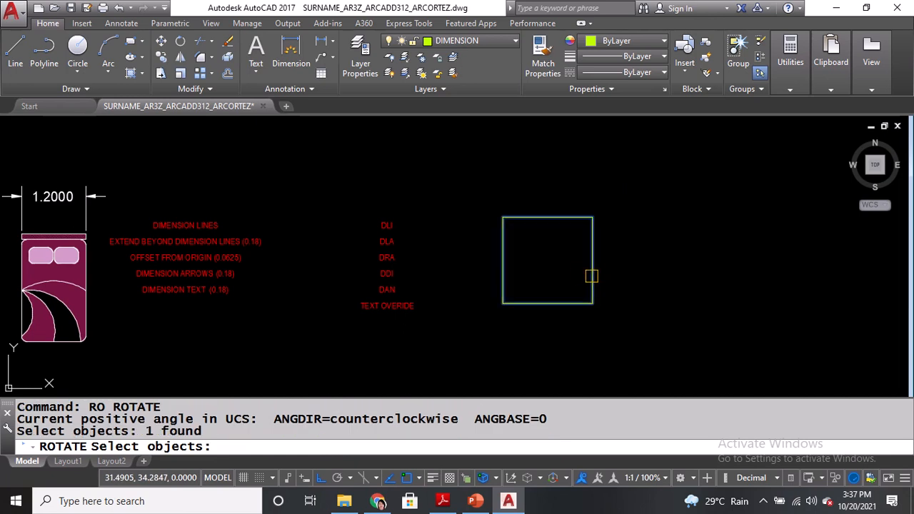
key(Return)
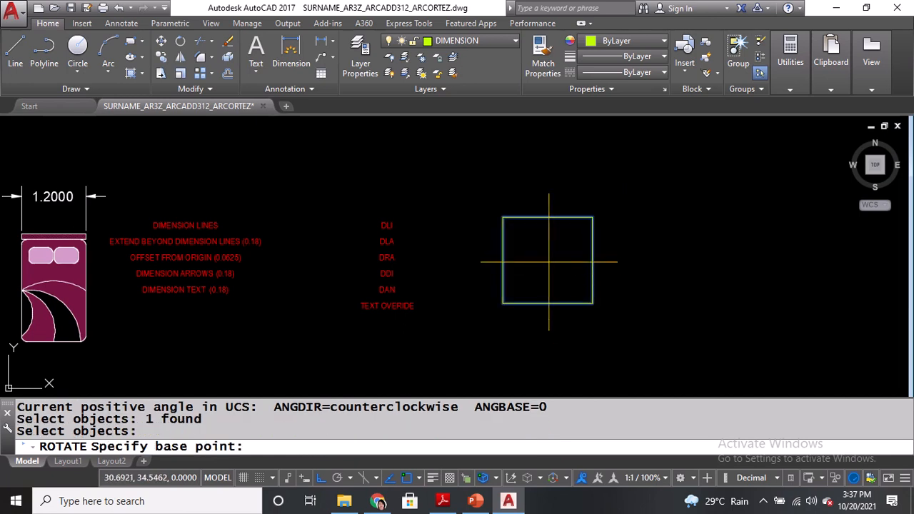
click(548, 261)
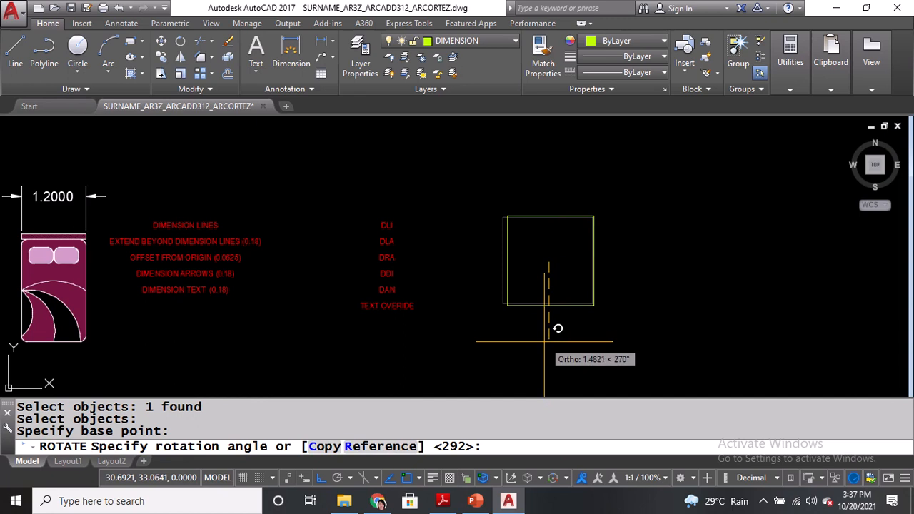
text(45)
key(Return)
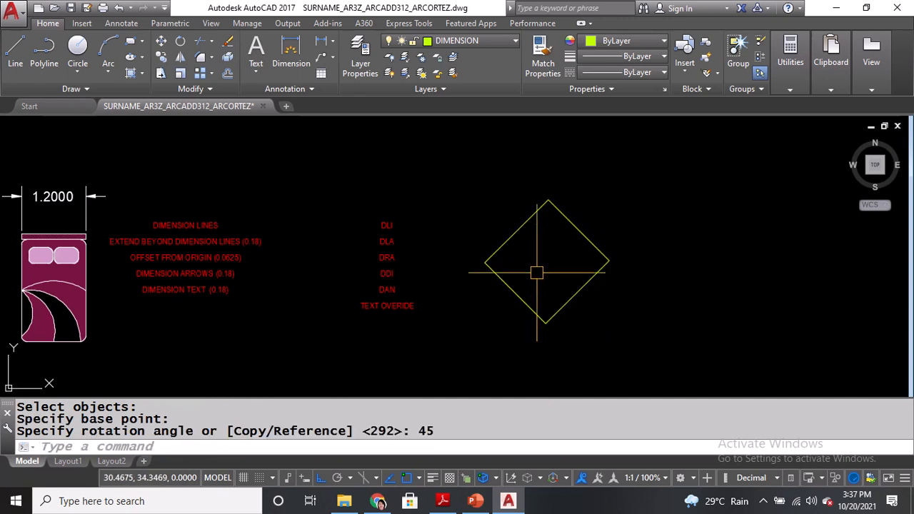
Add a horizontal linear dimension between the rotated square's bottom and left corners, placing the dimension line below the square.
scroll(536, 272, up, 2)
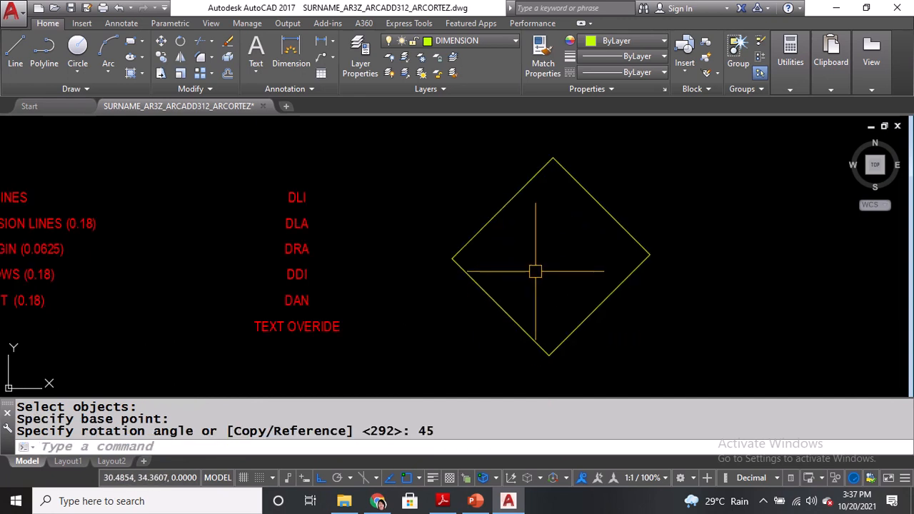
key(ctrl)
key(ctrl)
text(DLI)
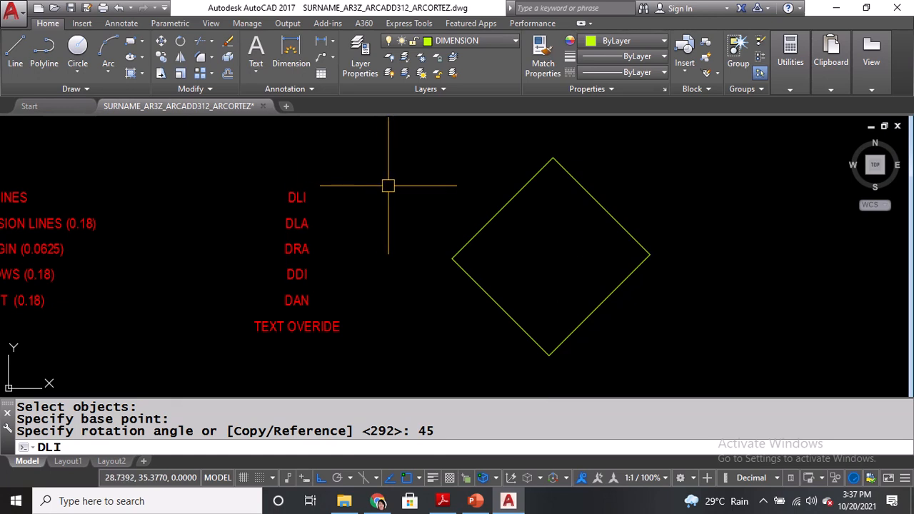
key(Return)
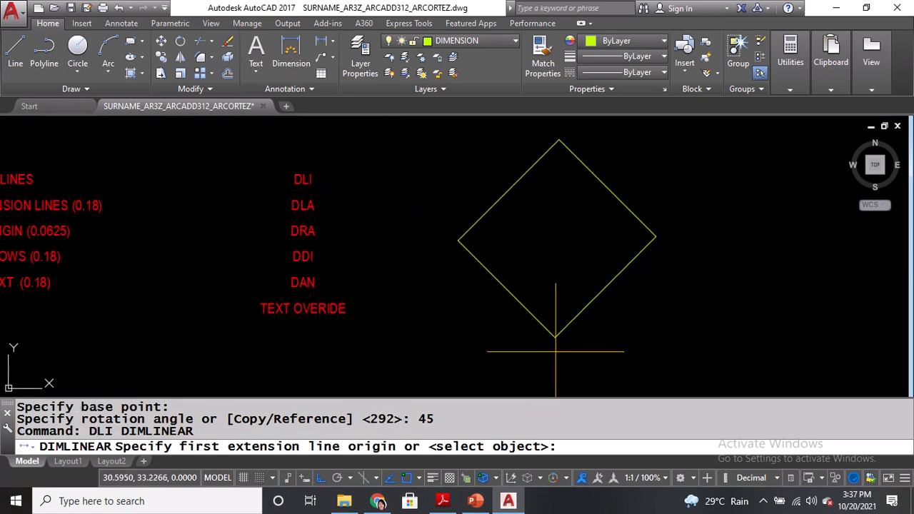
click(556, 336)
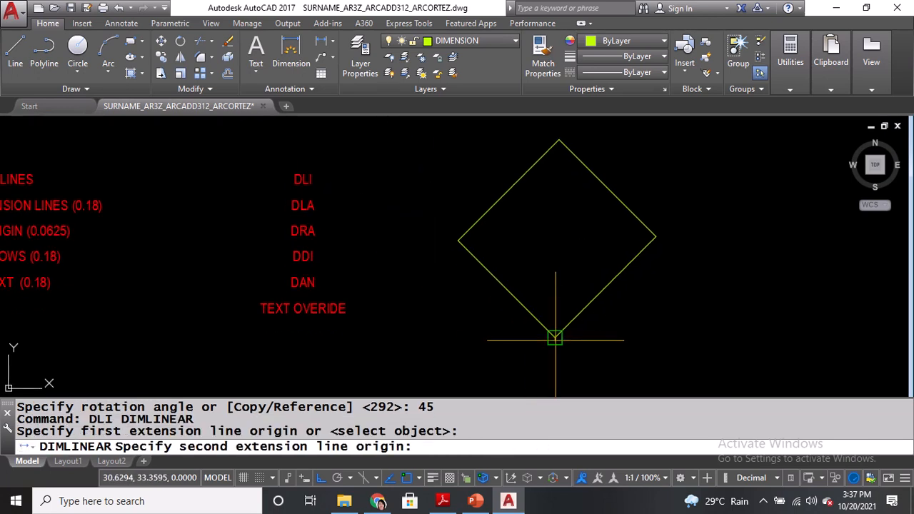
click(458, 240)
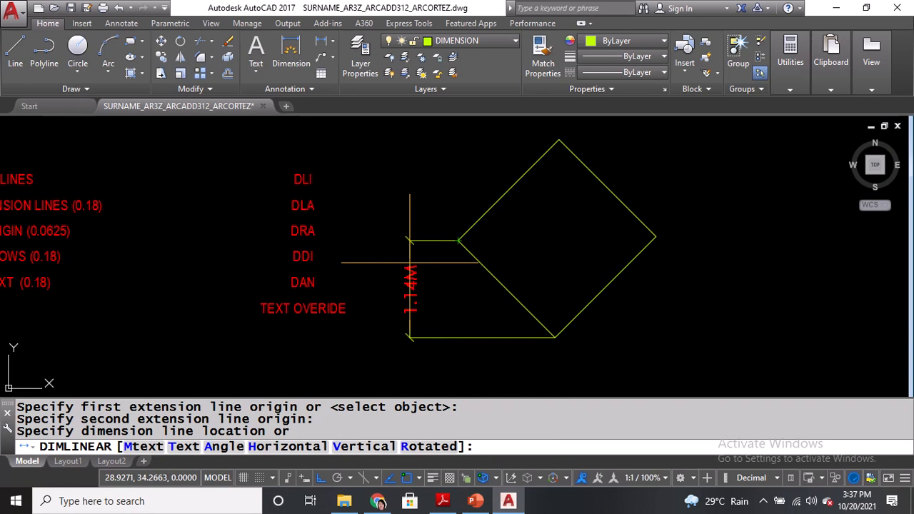
middle_drag(409, 262, 410, 228)
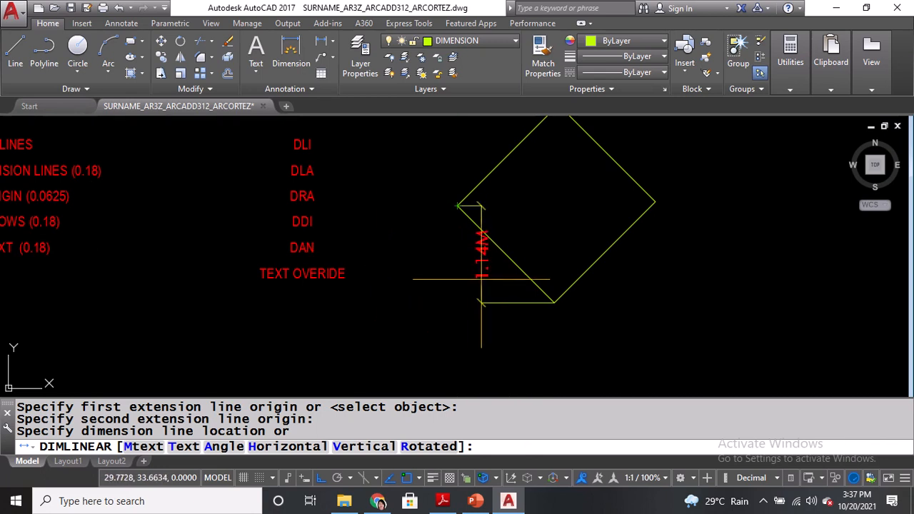
click(472, 365)
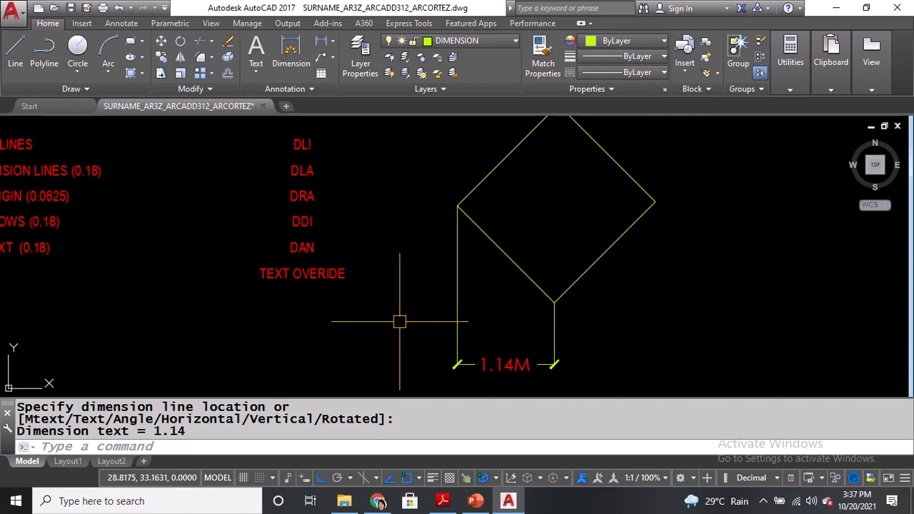
Correct the DLA entry in the dimension command list to DAL.
scroll(299, 163, up, 2)
click(305, 175)
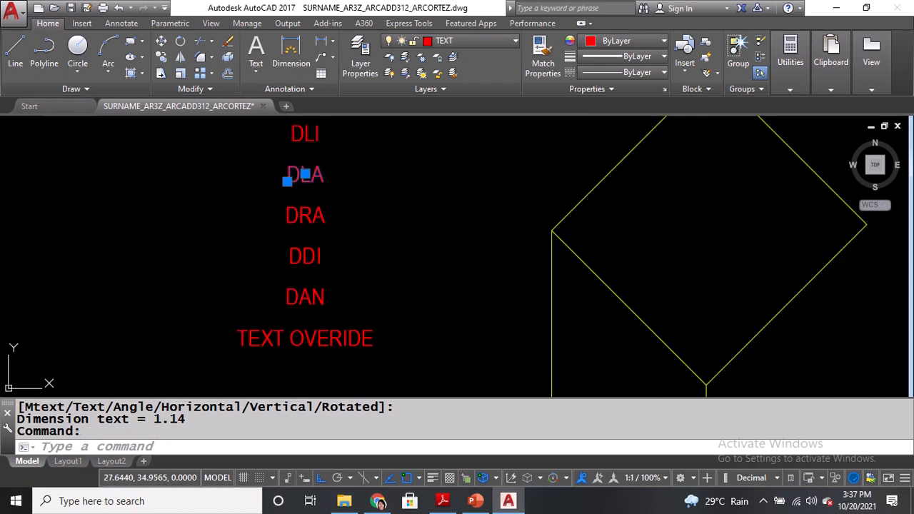
double_click(305, 174)
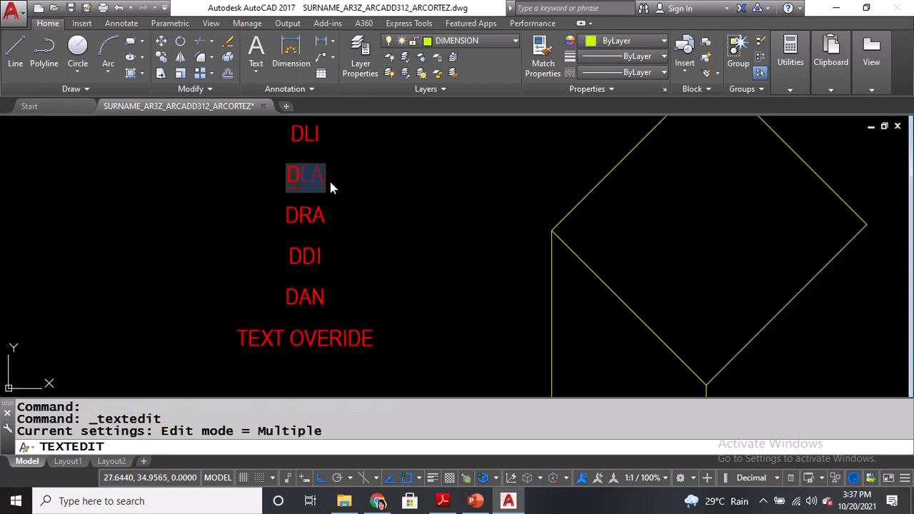
text(DAL)
key(Return)
scroll(369, 162, down, 2)
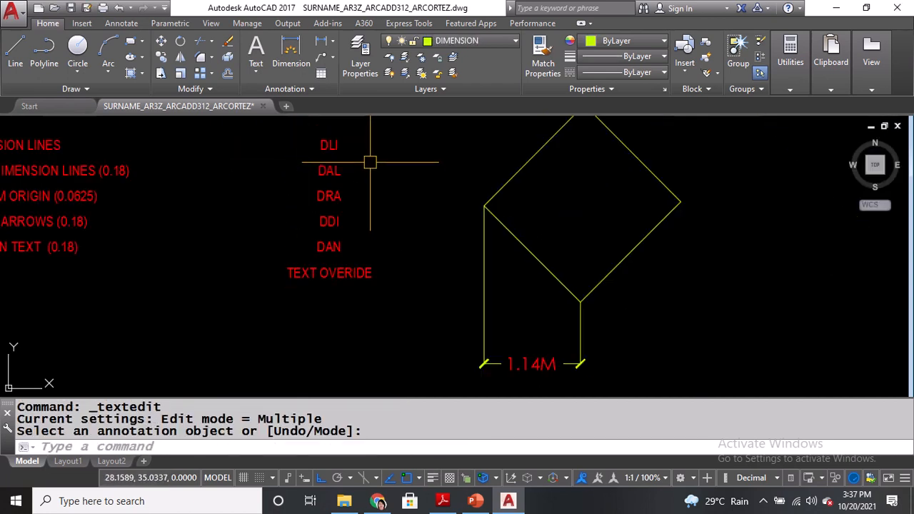
middle_drag(369, 162, 361, 191)
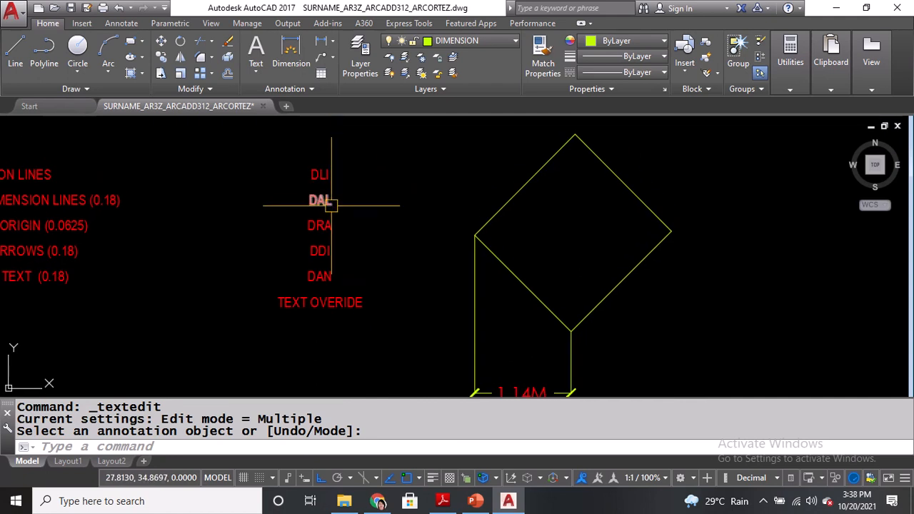
middle_drag(318, 205, 292, 198)
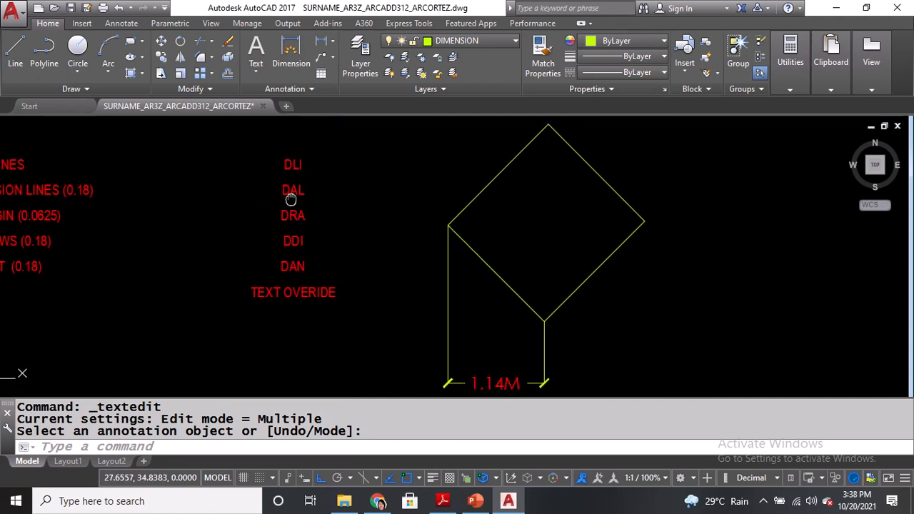
text(DLI)
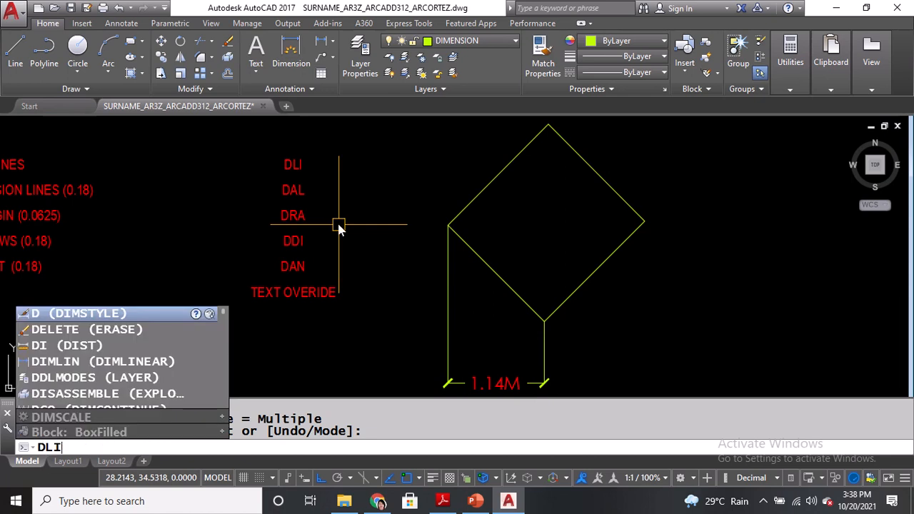
key(Return)
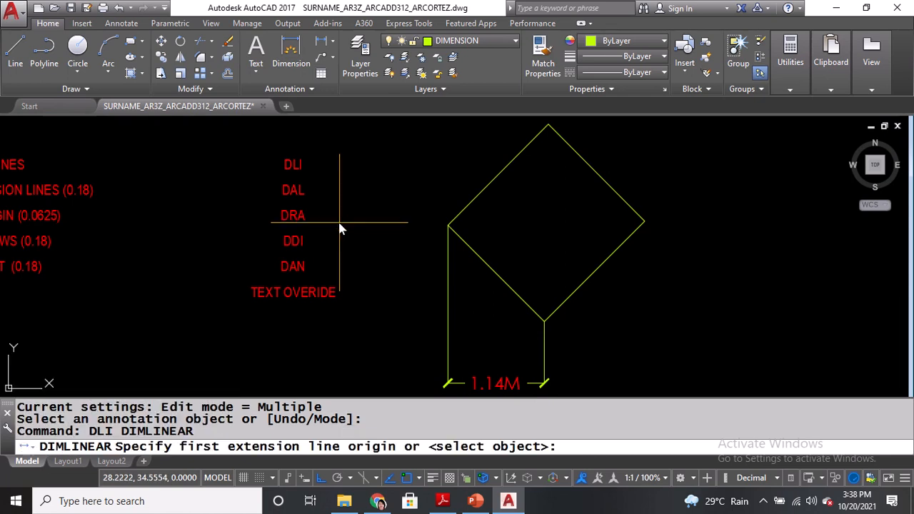
click(449, 225)
click(541, 319)
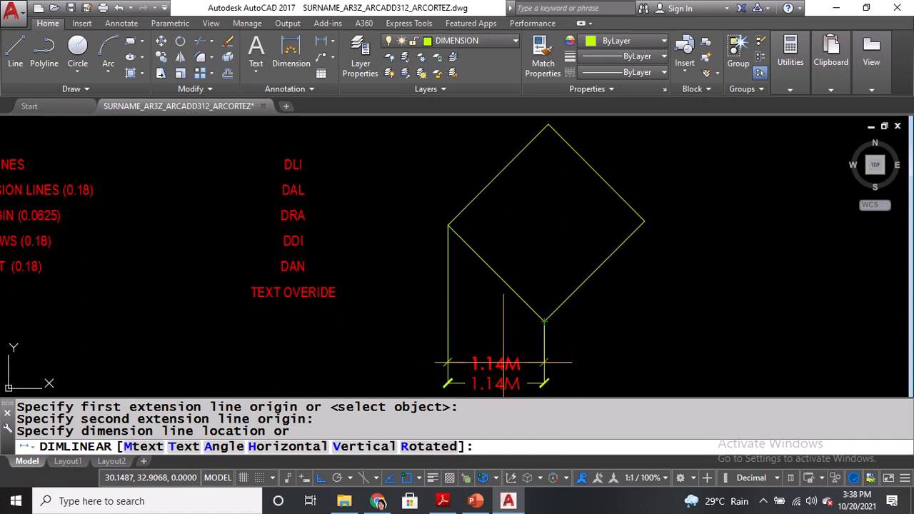
key(Escape)
Add an aligned dimension along the rotated square's lower-left side, placing it just outside the edge.
text(DA)
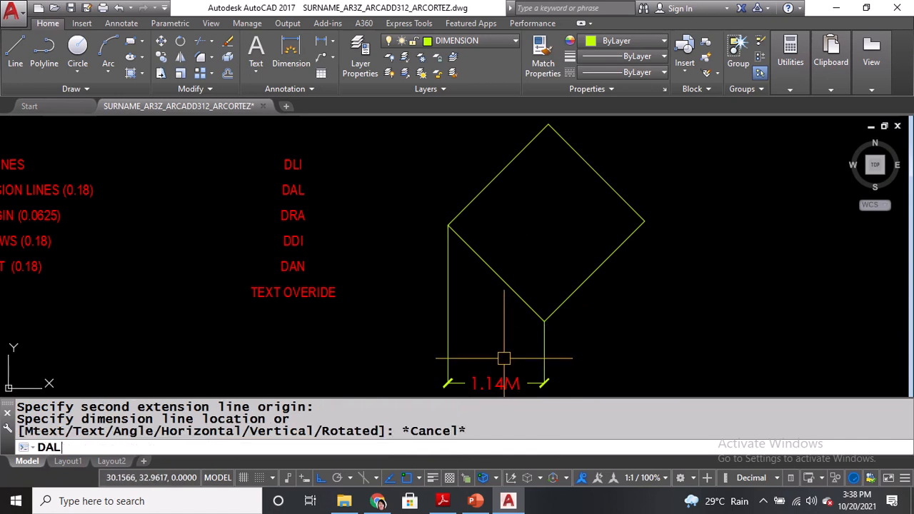
text(L)
key(Return)
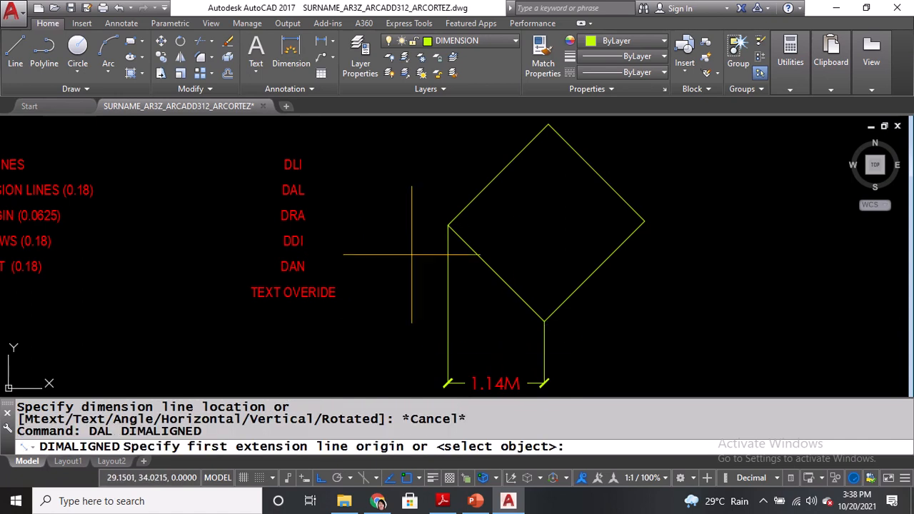
click(447, 225)
click(541, 319)
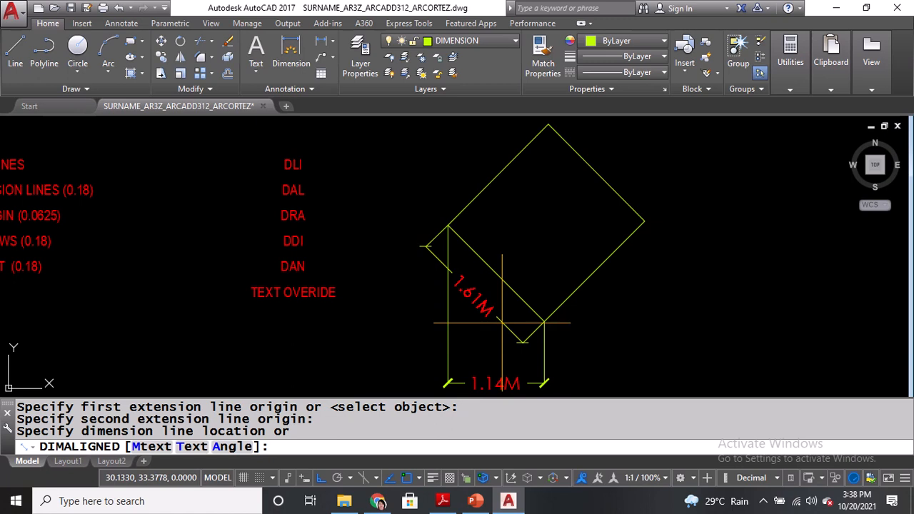
click(500, 325)
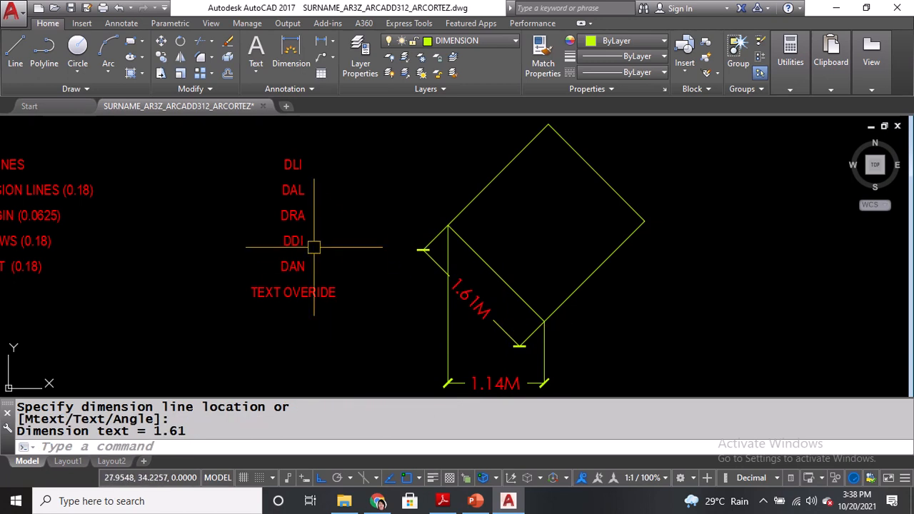
Draw a circle with a radius of about 0.49 m in the empty area to the right of the rotated square.
middle_drag(571, 255, 476, 255)
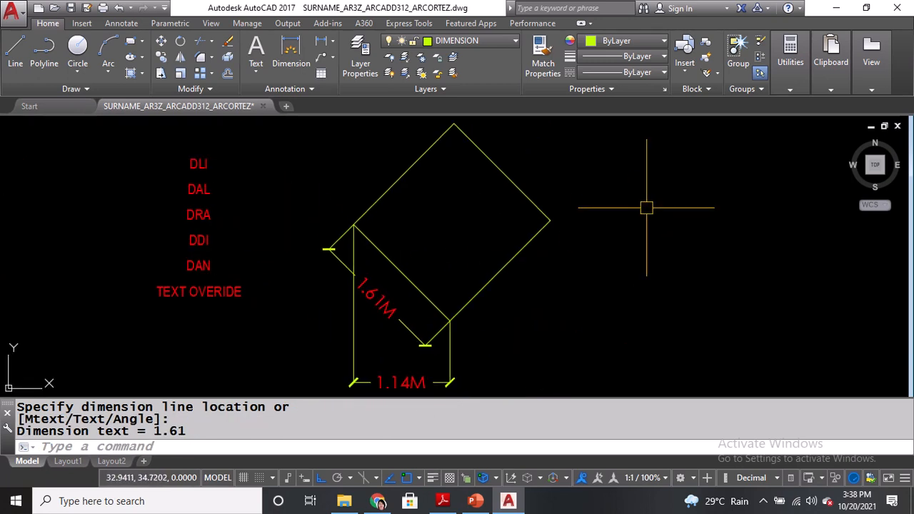
text(C)
key(Return)
click(653, 239)
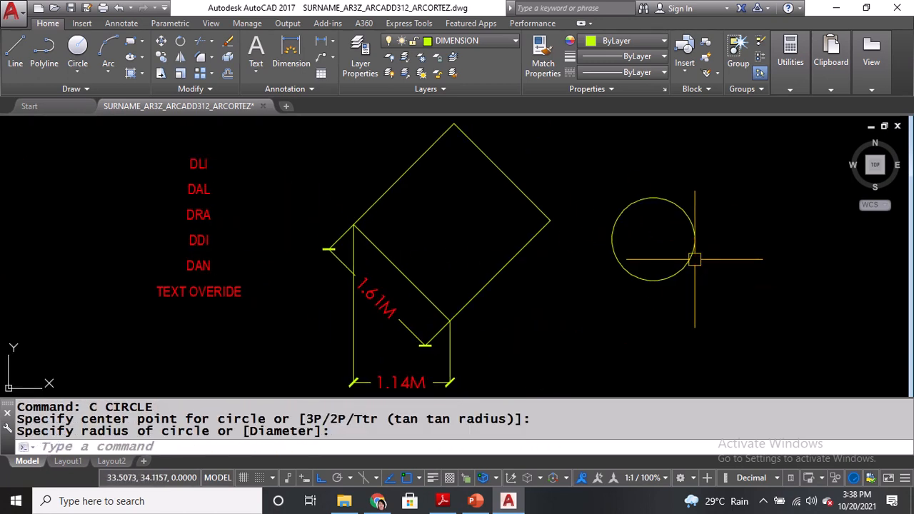
Add a radius dimension to the circle with its text outside the circle's right edge.
text(DRA)
key(Return)
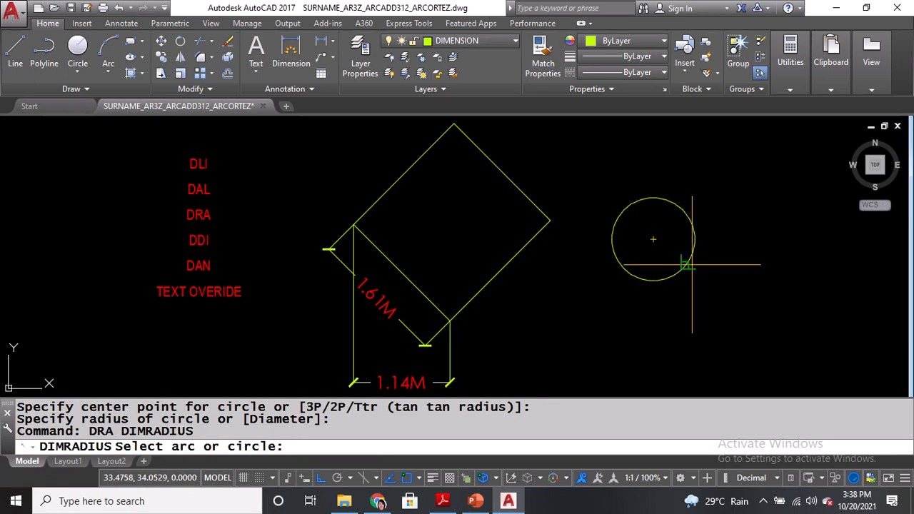
click(685, 265)
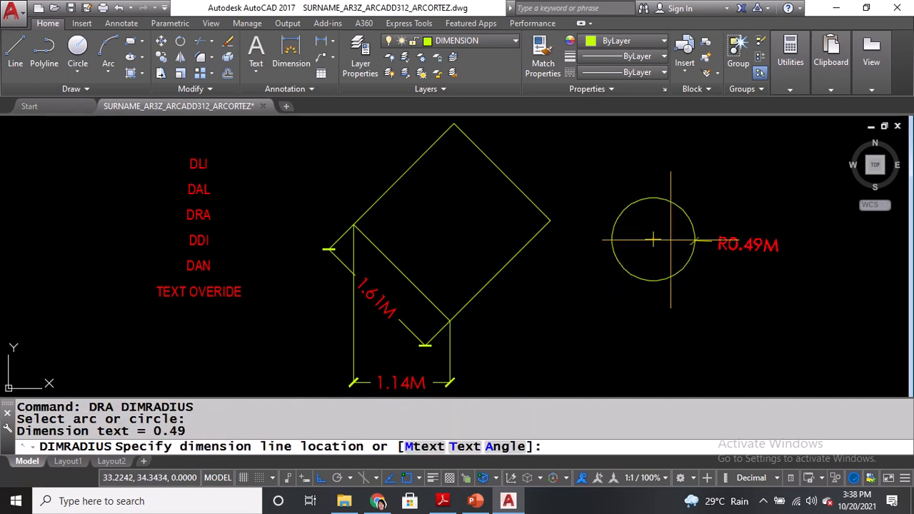
click(652, 241)
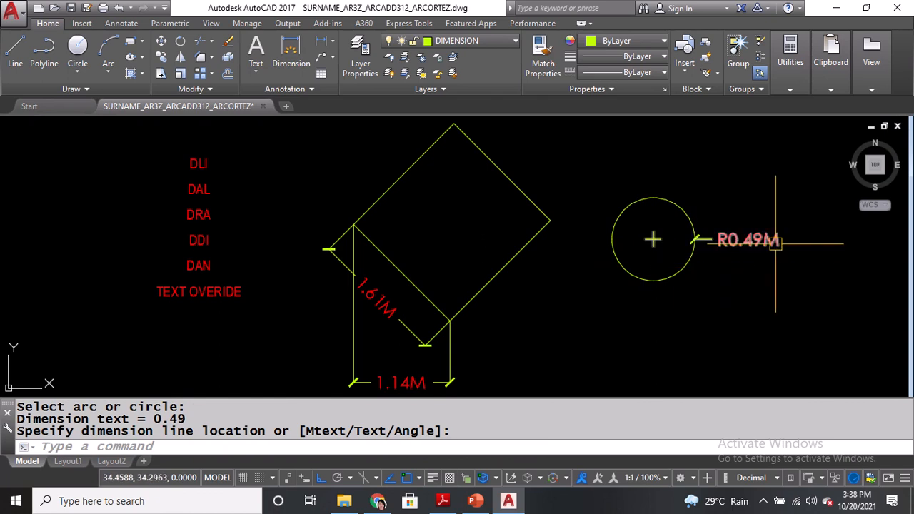
scroll(775, 251, up, 2)
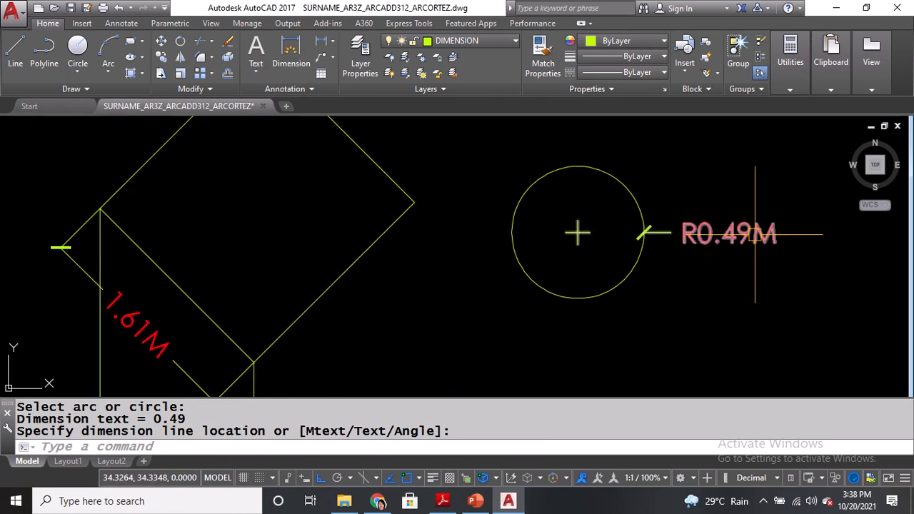
scroll(757, 234, down, 2)
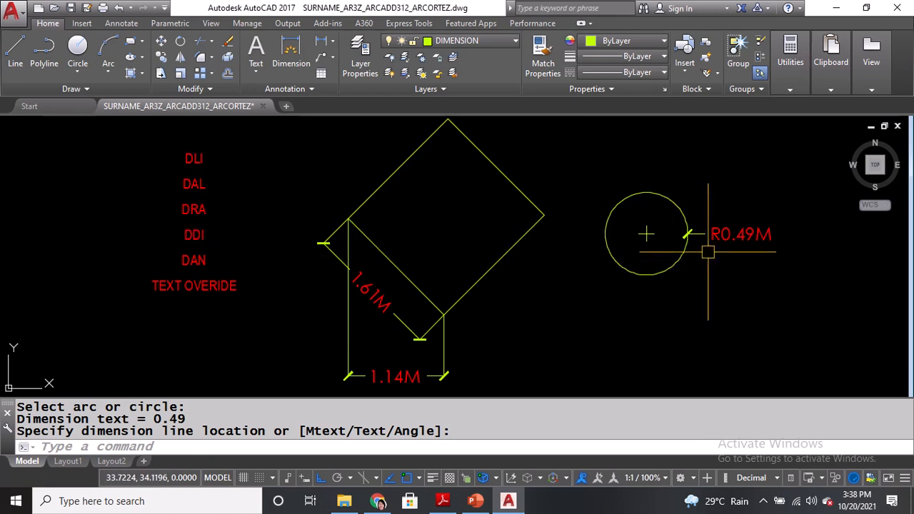
Measure the distance from the circle's center to its right edge.
scroll(706, 251, up, 2)
text(DI)
key(Return)
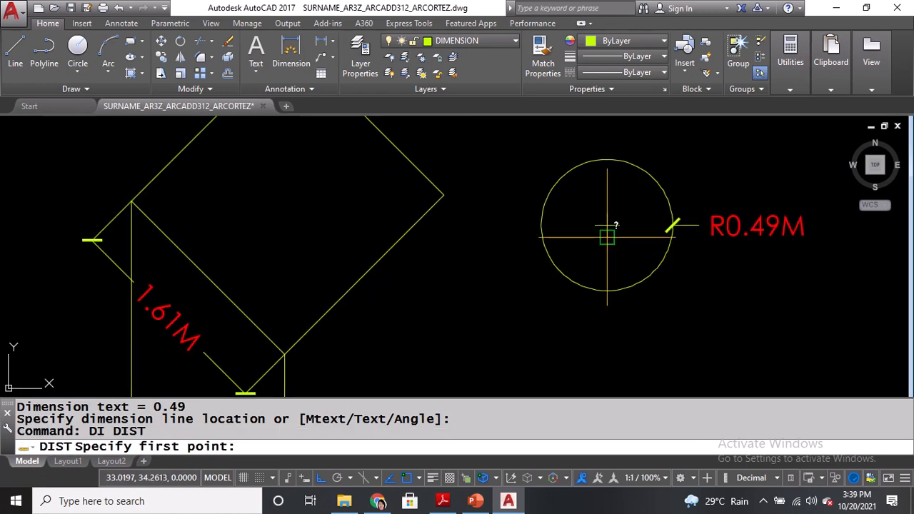
click(606, 227)
click(673, 227)
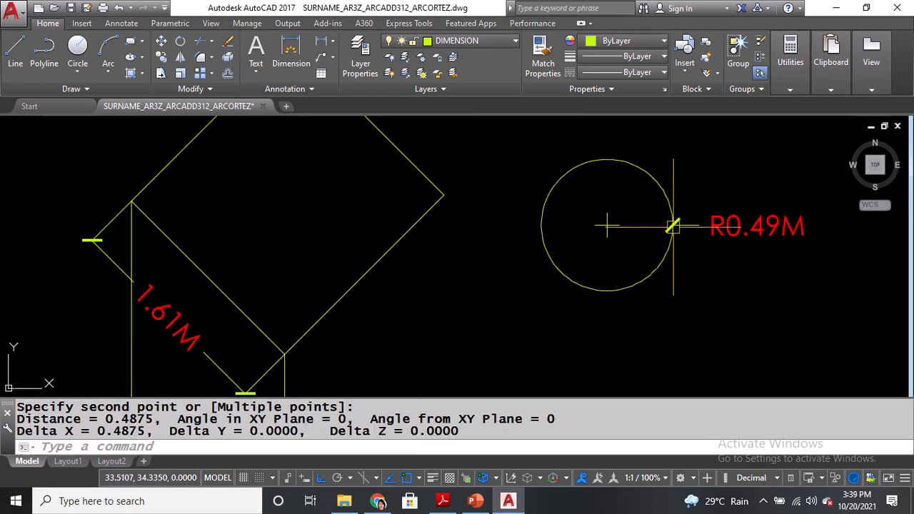
Add a diameter dimension to the circle with its text outside the circle's lower left.
text(DDI)
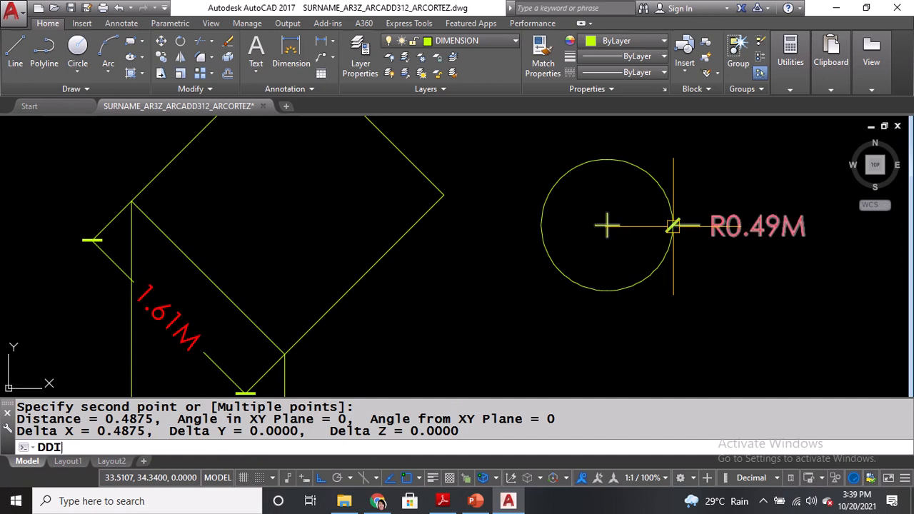
key(Return)
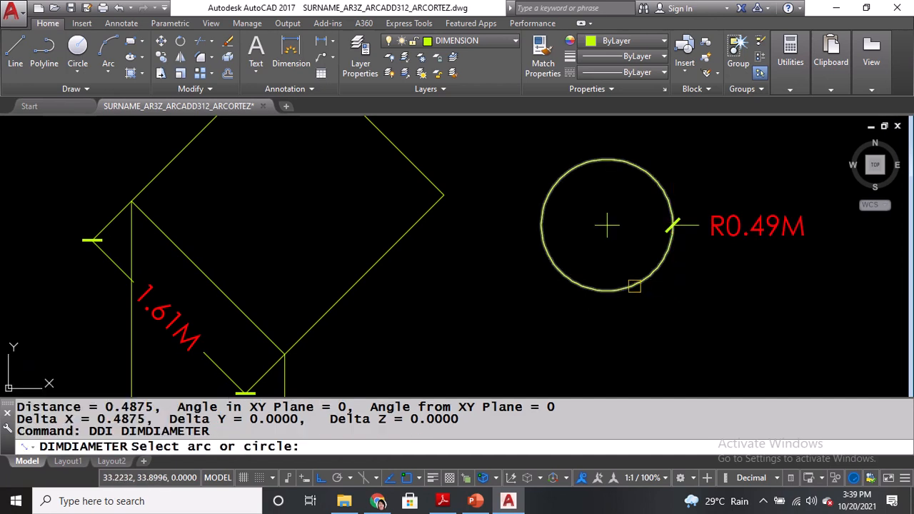
click(634, 285)
middle_drag(604, 326, 638, 284)
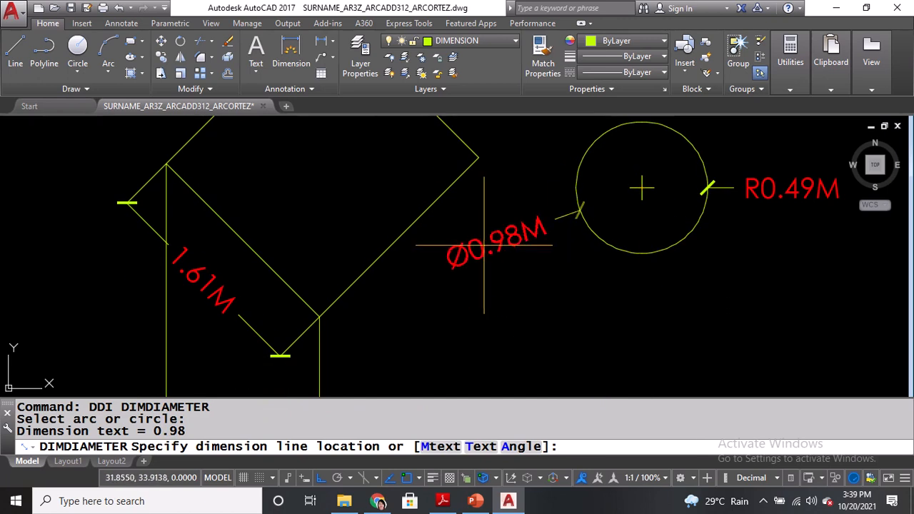
click(484, 246)
middle_drag(713, 259, 701, 273)
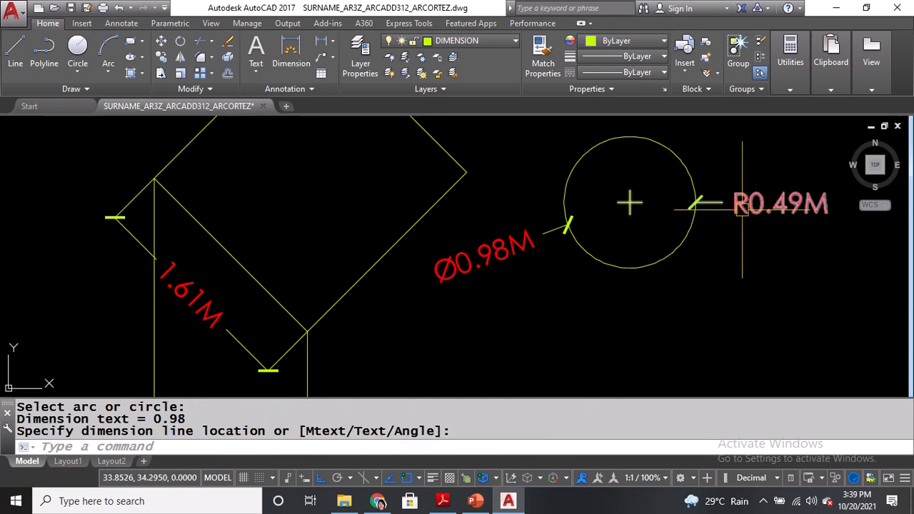
Try new positions for the circle's diameter and radius texts, leaving the diameter text at the circle's lower left and the radius text beside its right edge.
click(448, 281)
scroll(457, 279, down, 2)
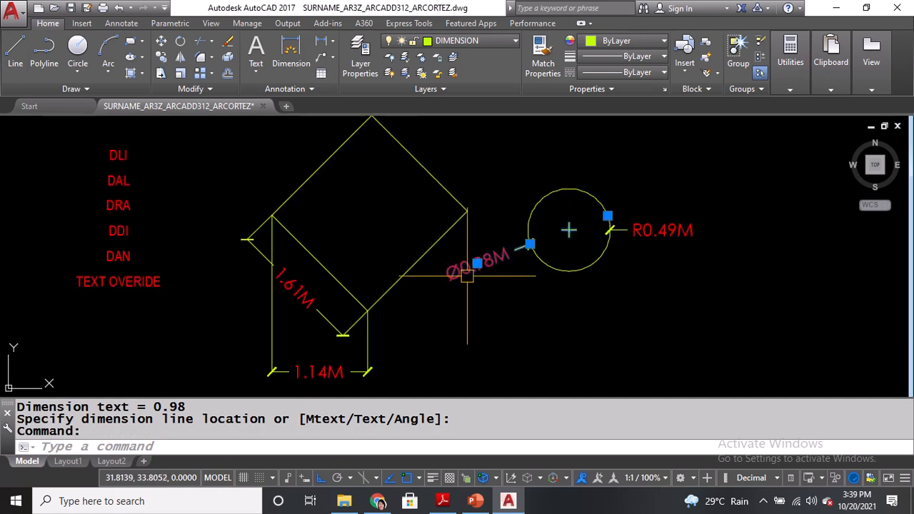
click(477, 264)
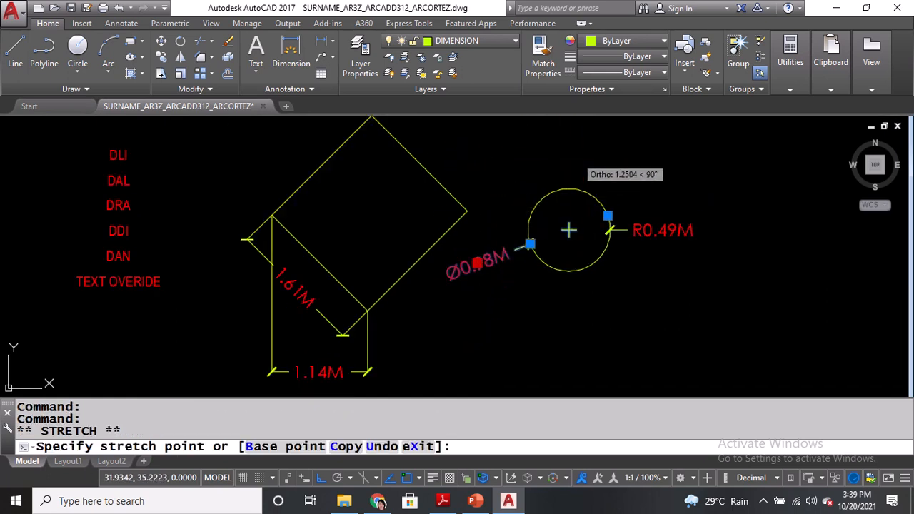
click(624, 231)
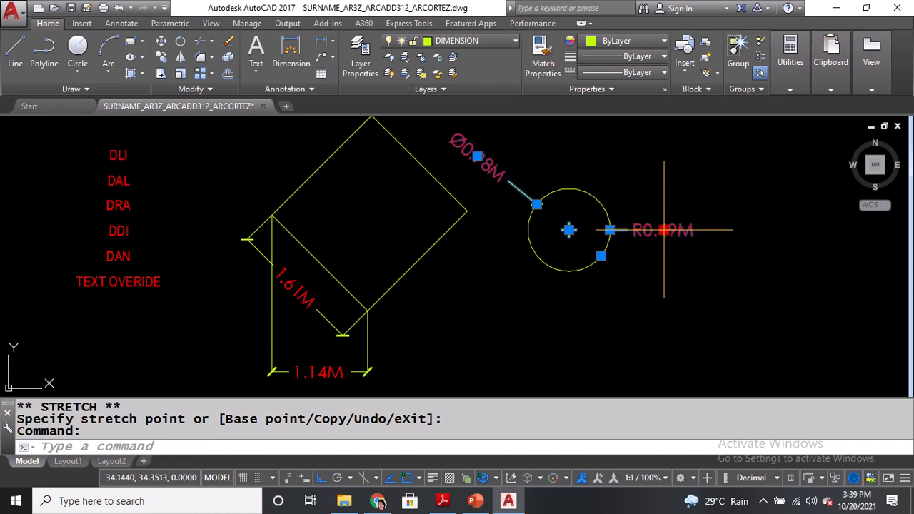
click(664, 230)
click(743, 230)
click(744, 230)
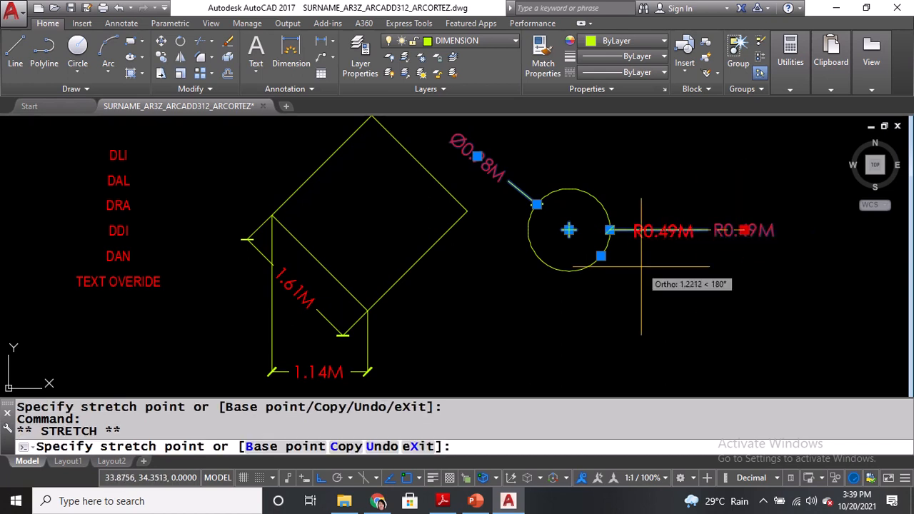
click(641, 266)
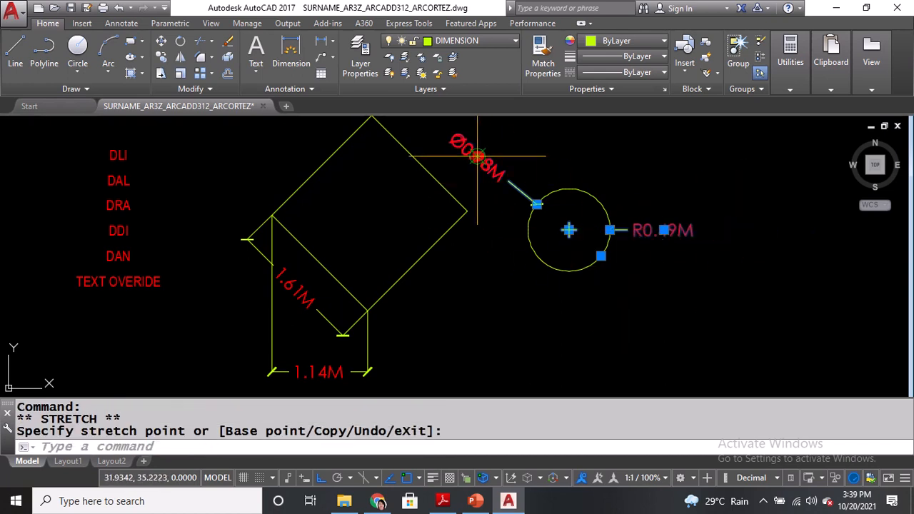
middle_drag(433, 286, 526, 253)
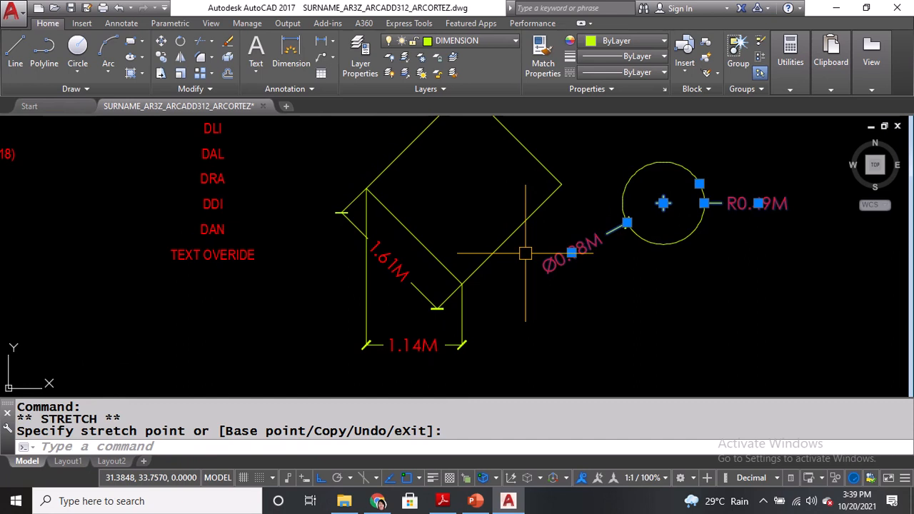
key(Escape)
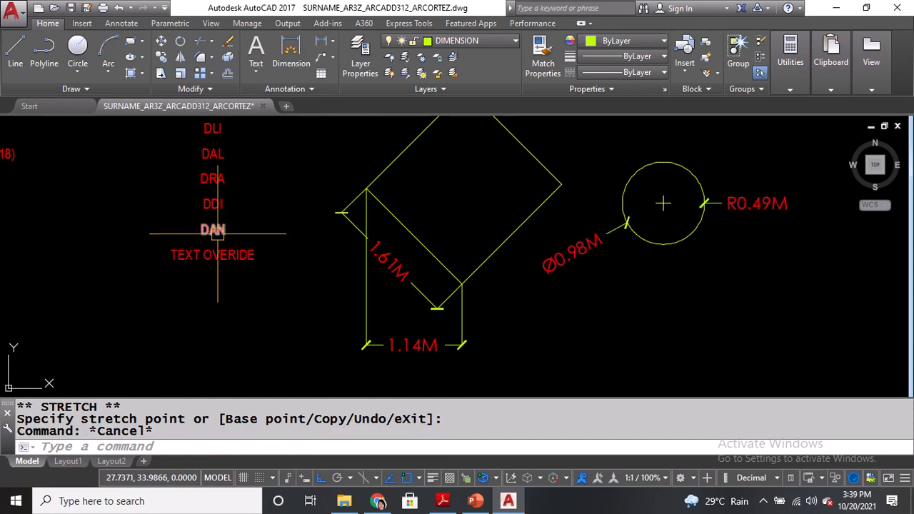
Add an angular dimension between the rotated square's upper-right and lower-right sides, placing its arc inside the square.
middle_drag(194, 219, 179, 261)
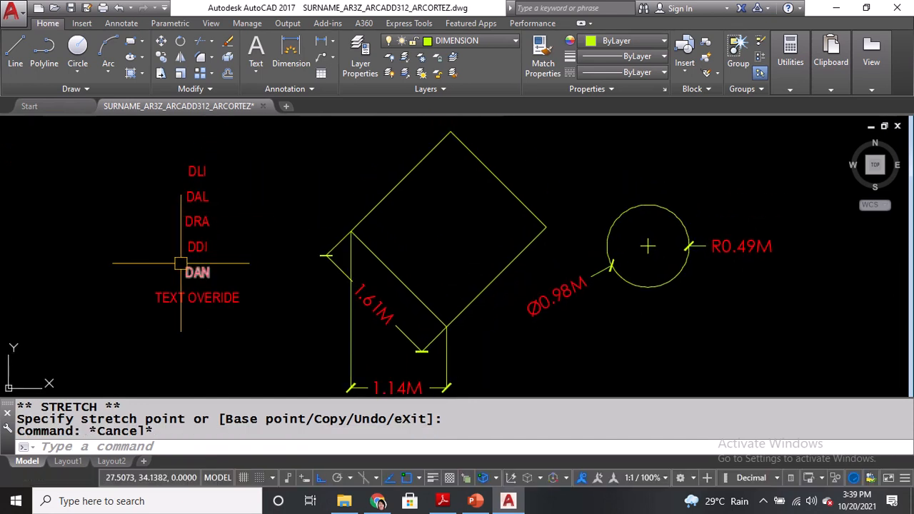
middle_drag(474, 221, 475, 231)
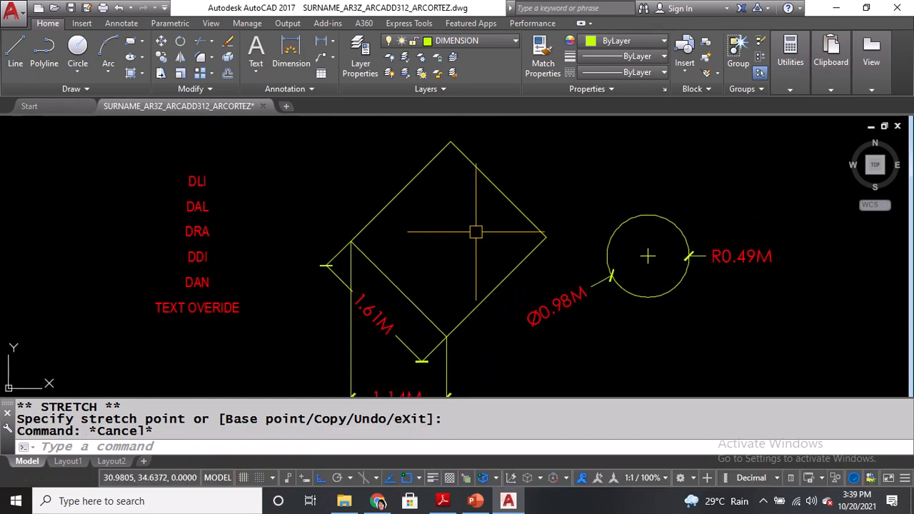
text(DAN)
key(Return)
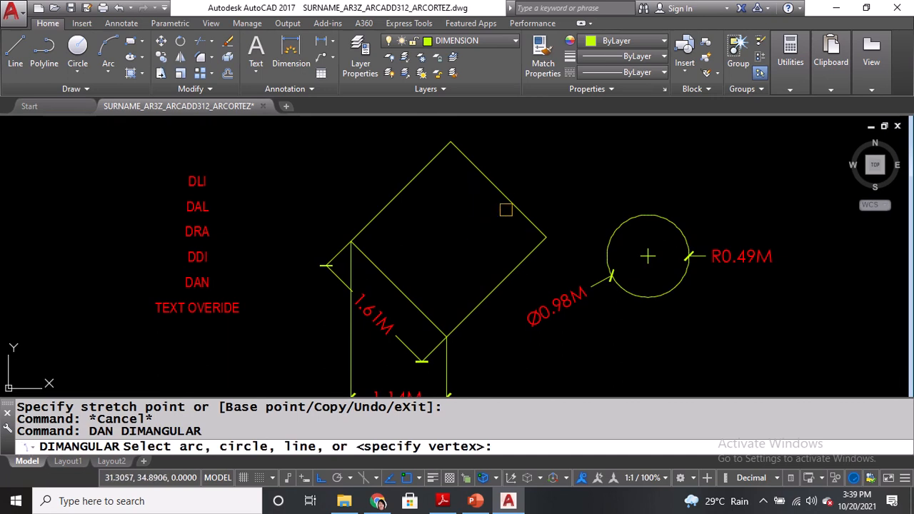
click(508, 203)
click(510, 268)
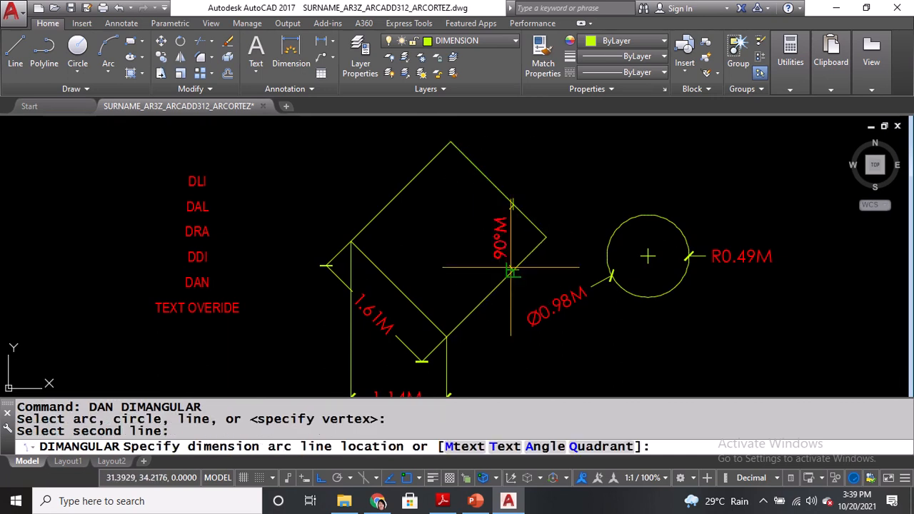
click(442, 237)
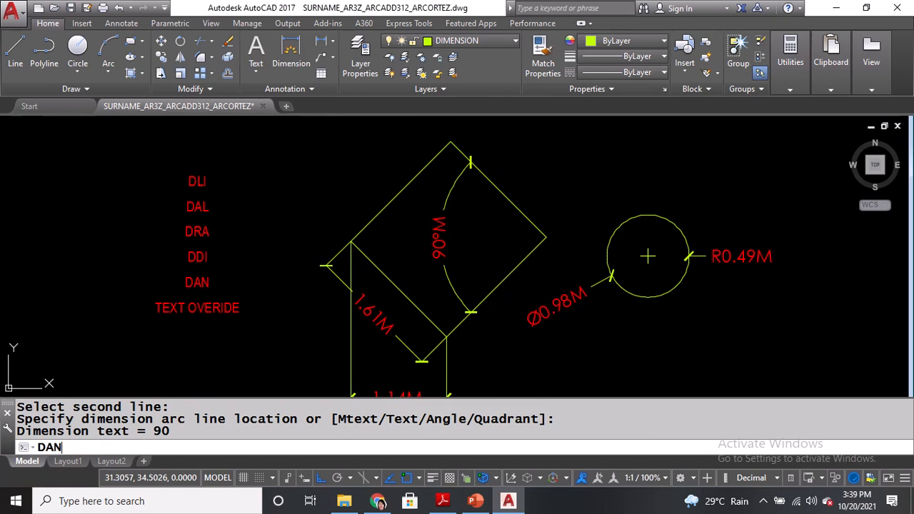
Try to add an angular dimension between the square's upper-left and lower-right sides.
key(Return)
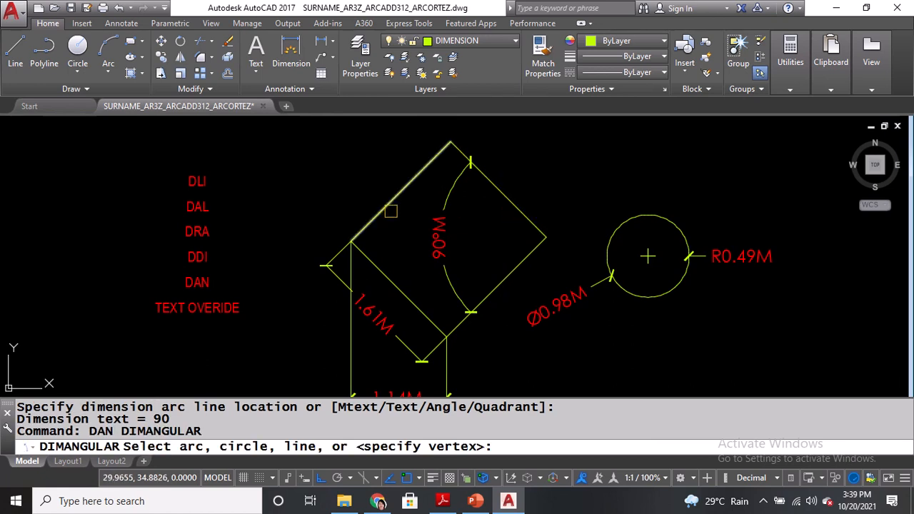
click(390, 204)
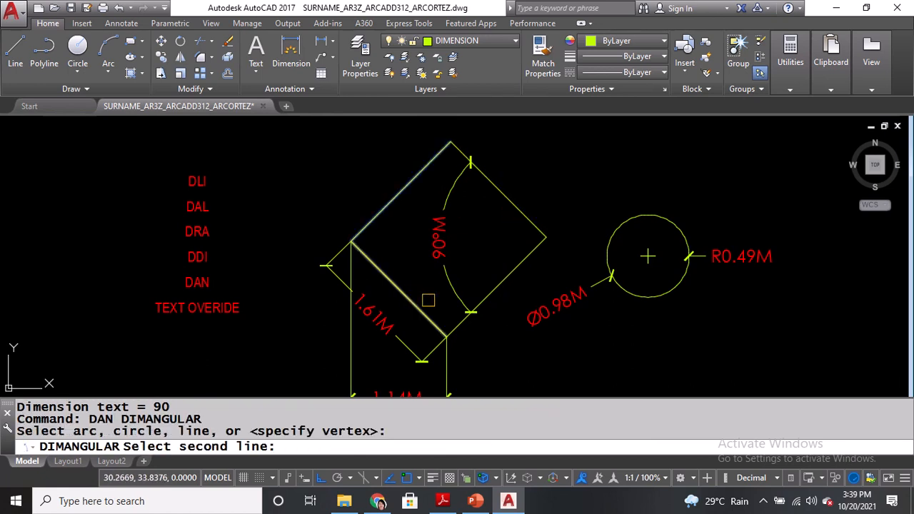
click(500, 285)
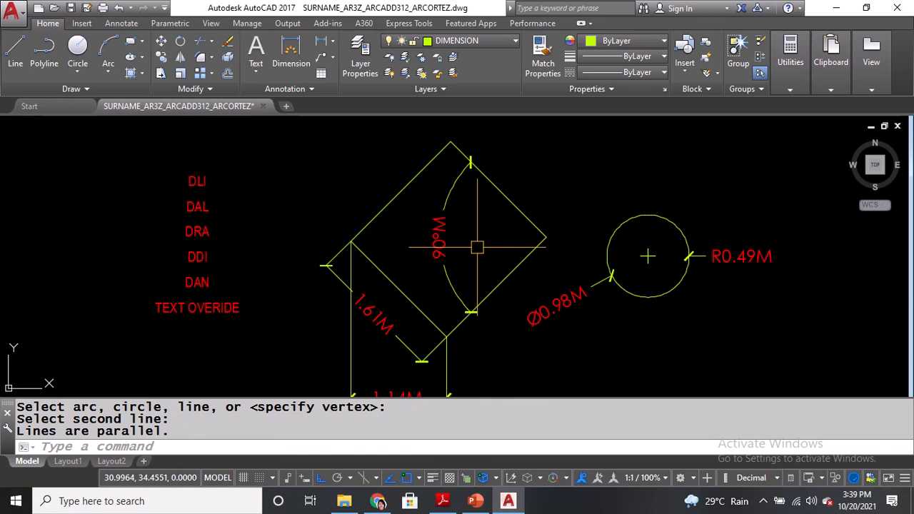
Add an angular dimension between the square's upper-left and lower-left sides, with its arc inside the left corner.
text(DAN)
key(Return)
click(370, 222)
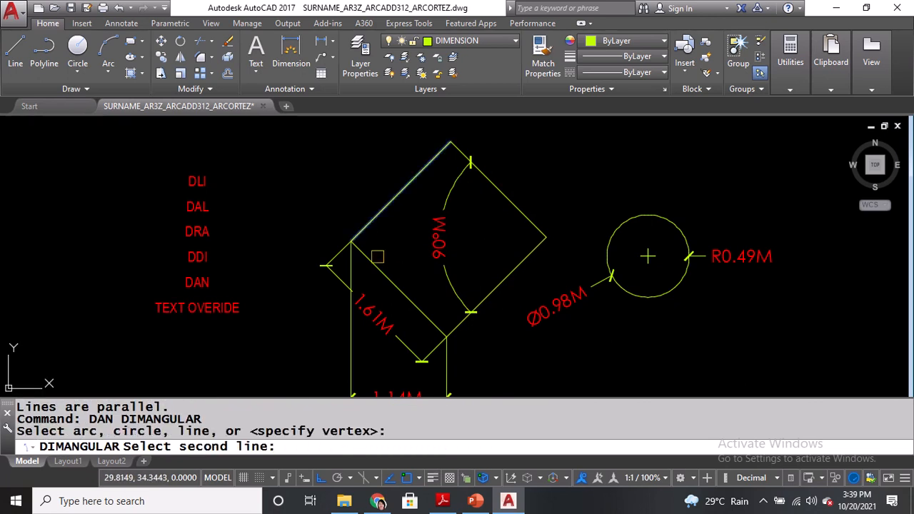
click(373, 264)
click(403, 244)
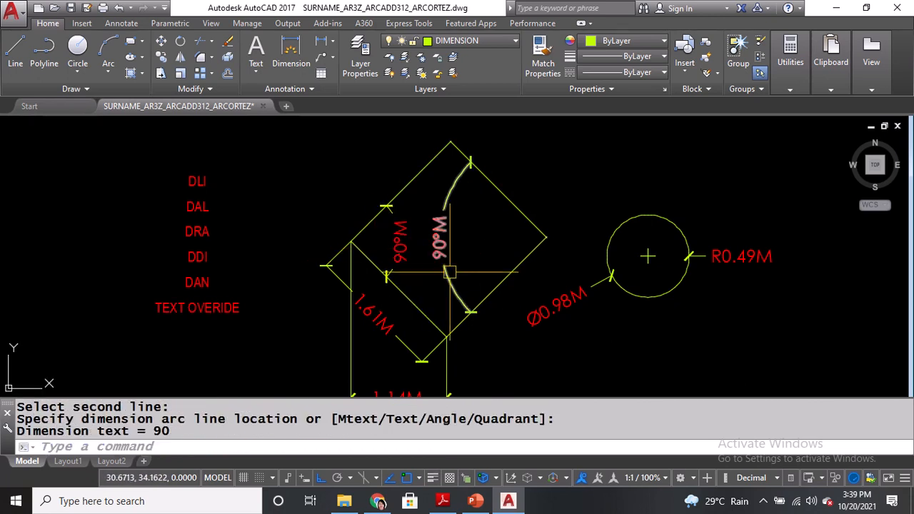
Move the right corner's angular dimension out past the square and back inside, closer to that corner.
click(439, 237)
click(439, 236)
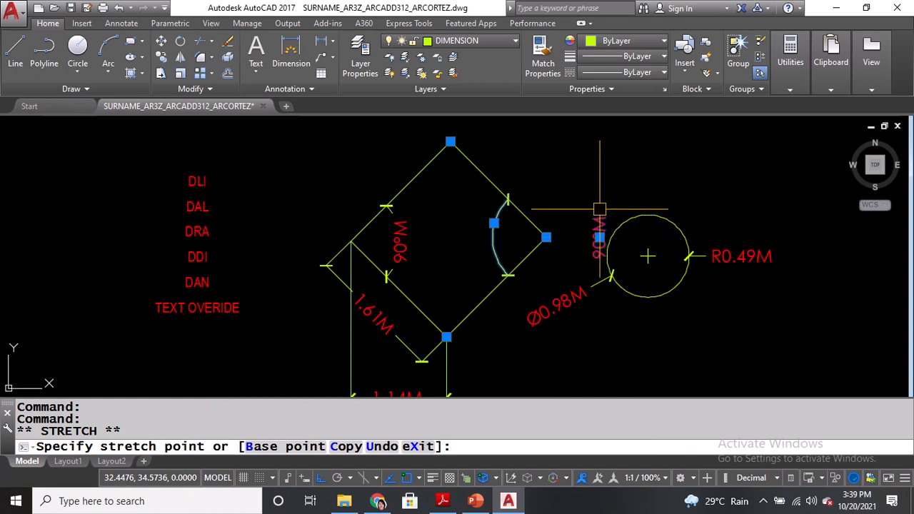
click(600, 237)
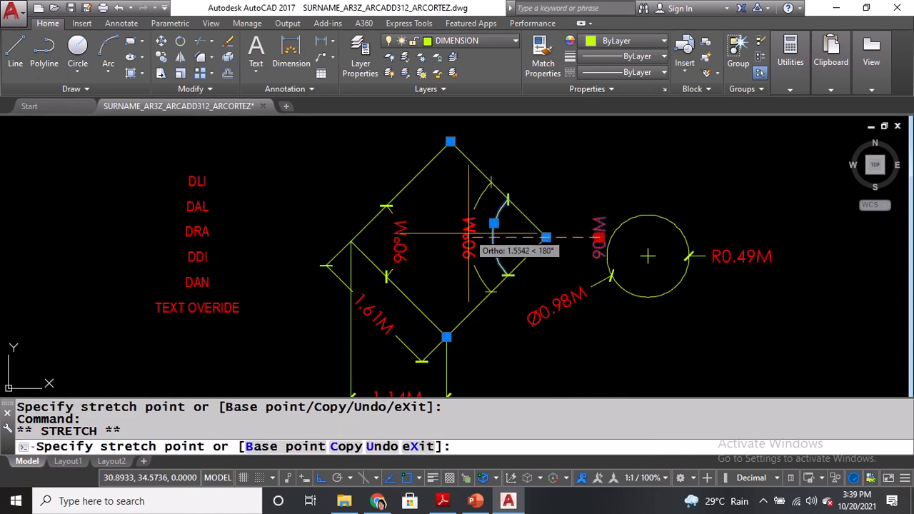
click(468, 236)
middle_drag(347, 264, 404, 185)
key(Escape)
Stretch the right end of the horizontal linear dimension below the square outward to about 2.49 m.
click(501, 286)
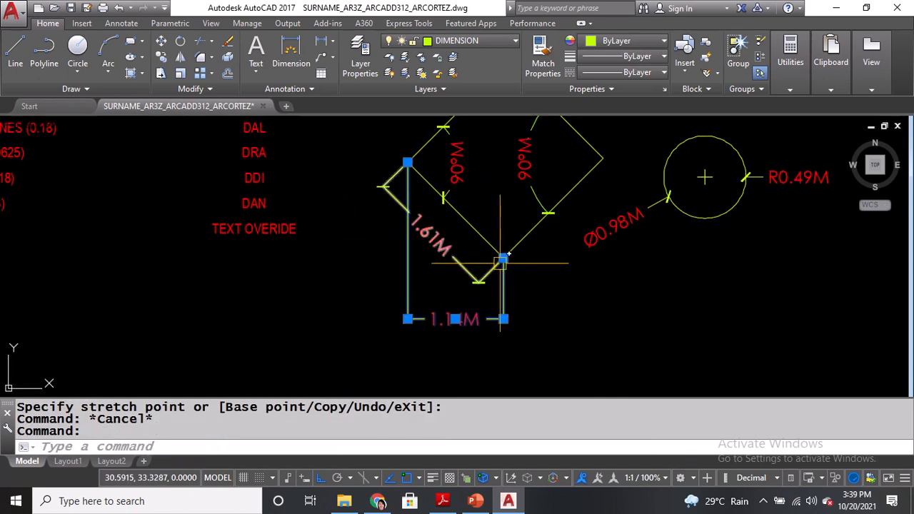
click(503, 257)
click(652, 257)
click(652, 257)
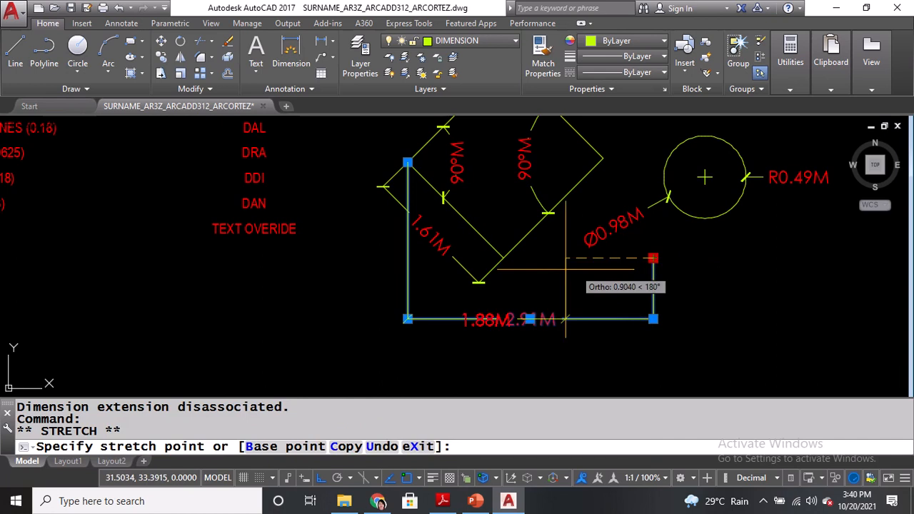
click(550, 258)
click(678, 258)
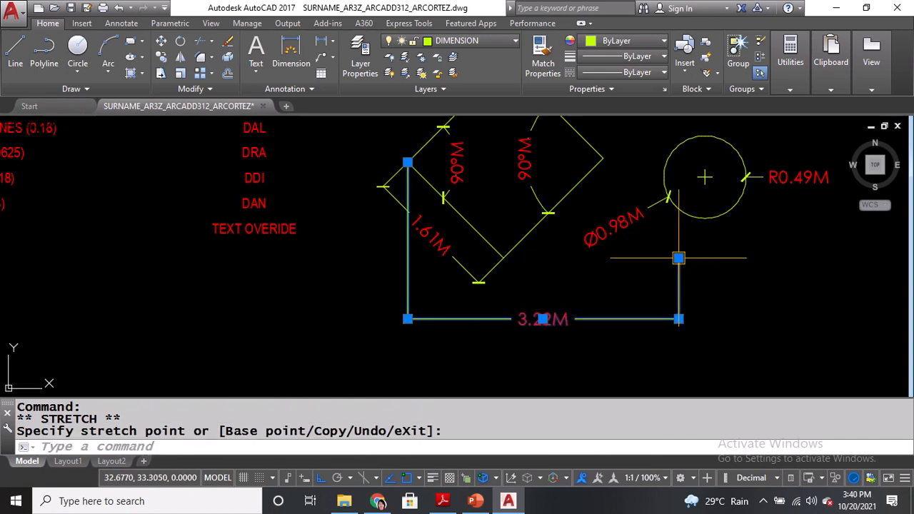
click(678, 258)
click(543, 257)
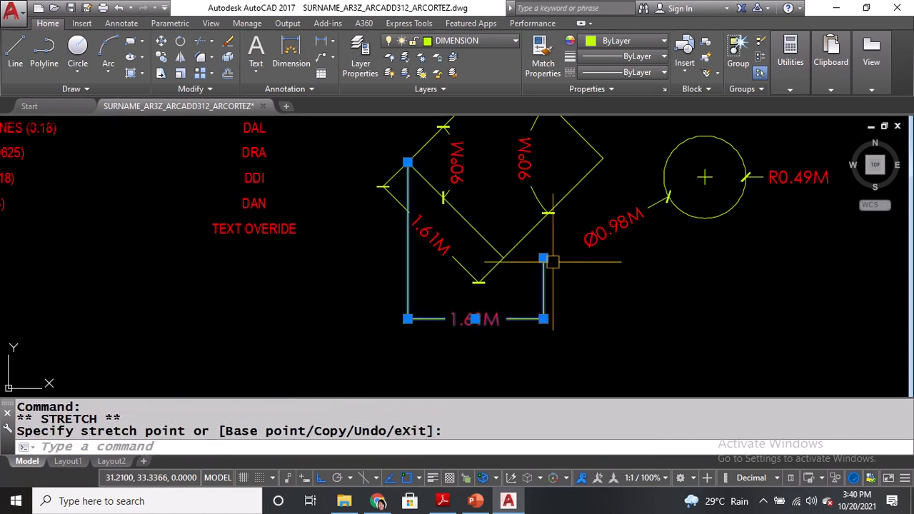
click(543, 258)
click(617, 272)
key(Escape)
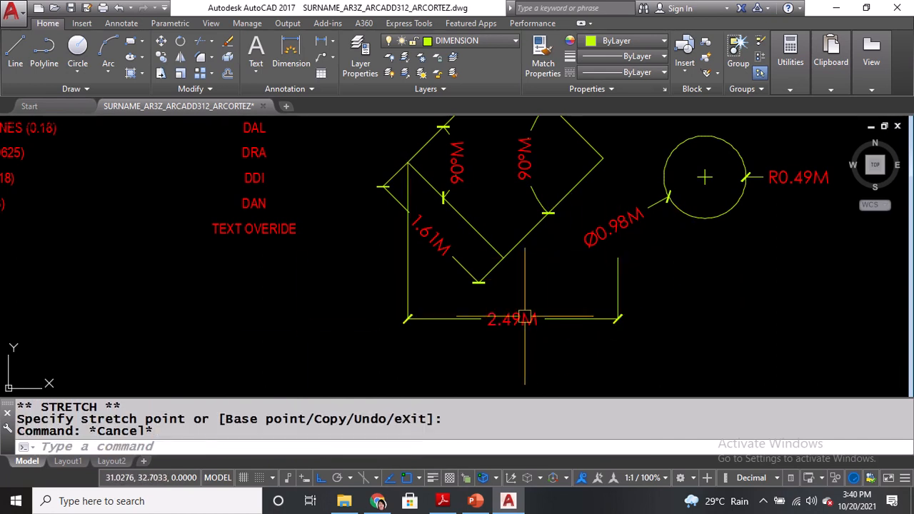
Correct the last label in the command list to read TEXT OVERRIDE.
middle_drag(298, 285, 297, 294)
click(264, 246)
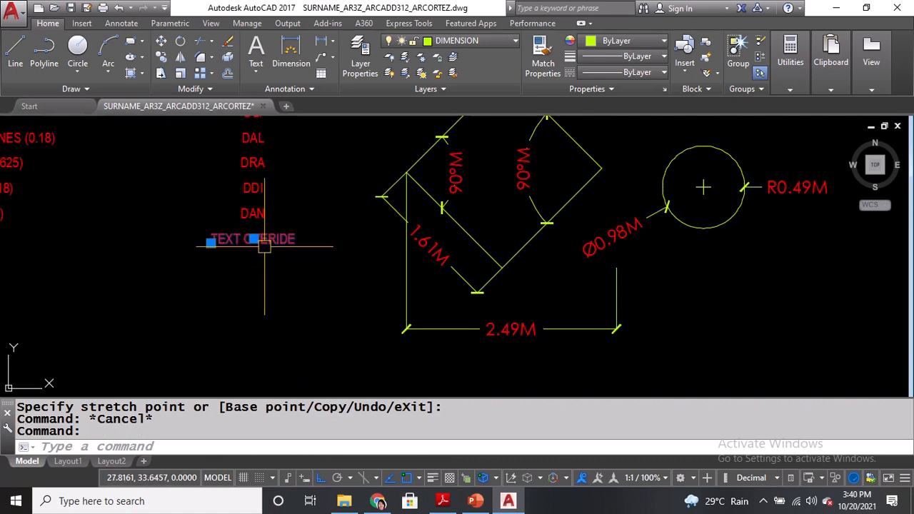
double_click(267, 240)
text(R)
click(258, 304)
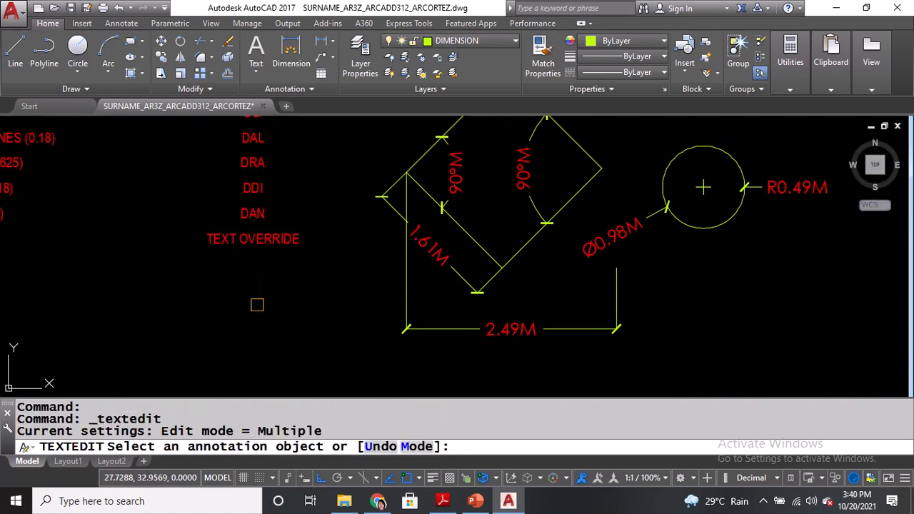
key(Return)
Override the text of the horizontal linear dimension below the square with 2.75M.
middle_drag(583, 330, 532, 329)
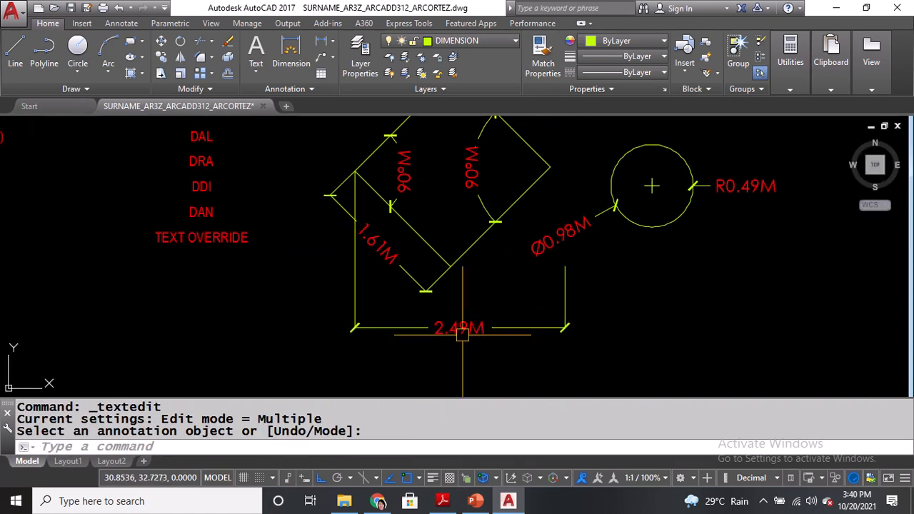
scroll(462, 337, up, 4)
click(466, 326)
double_click(465, 326)
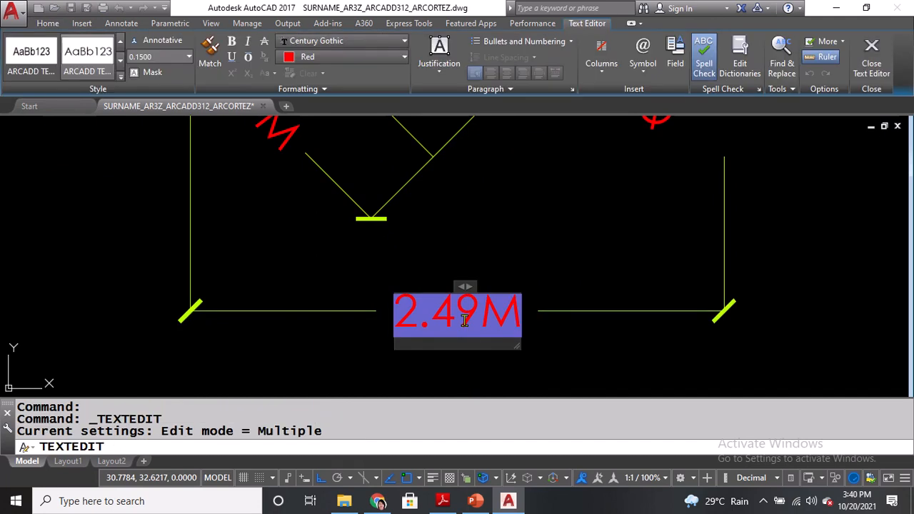
key(Delete)
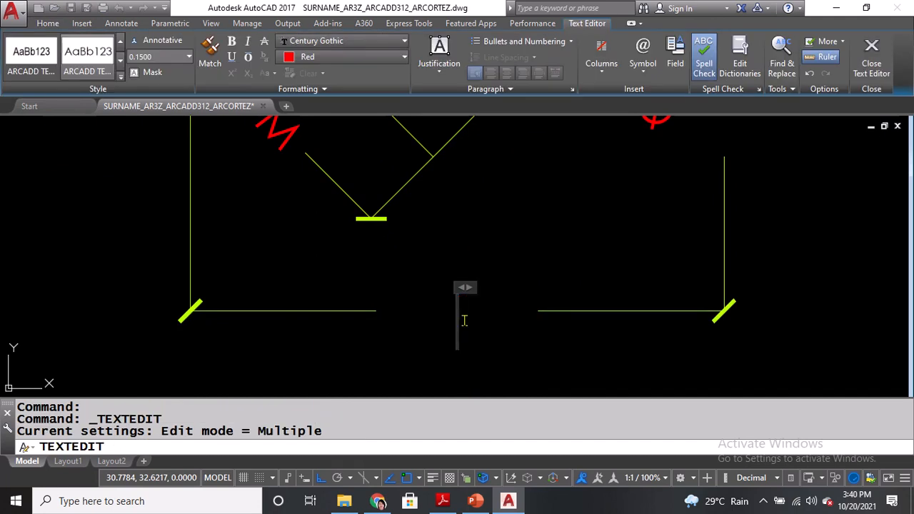
text(2)
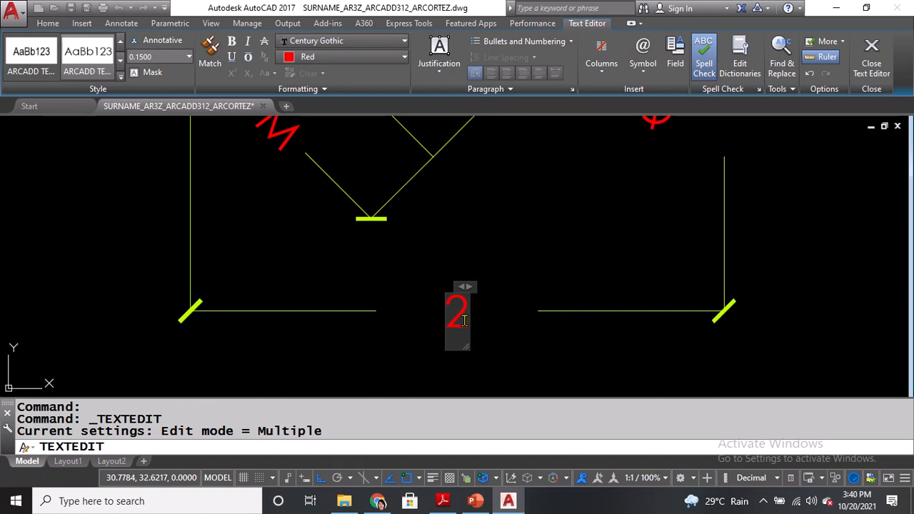
text(.75M)
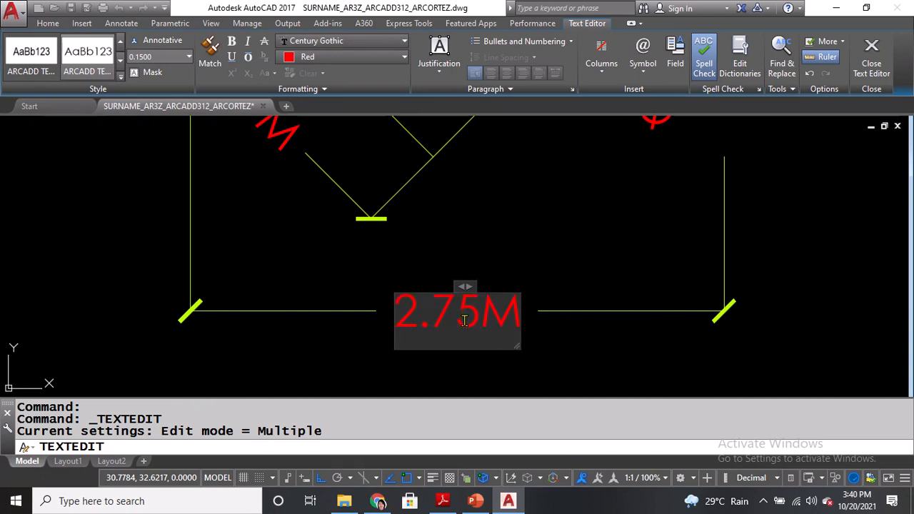
click(870, 63)
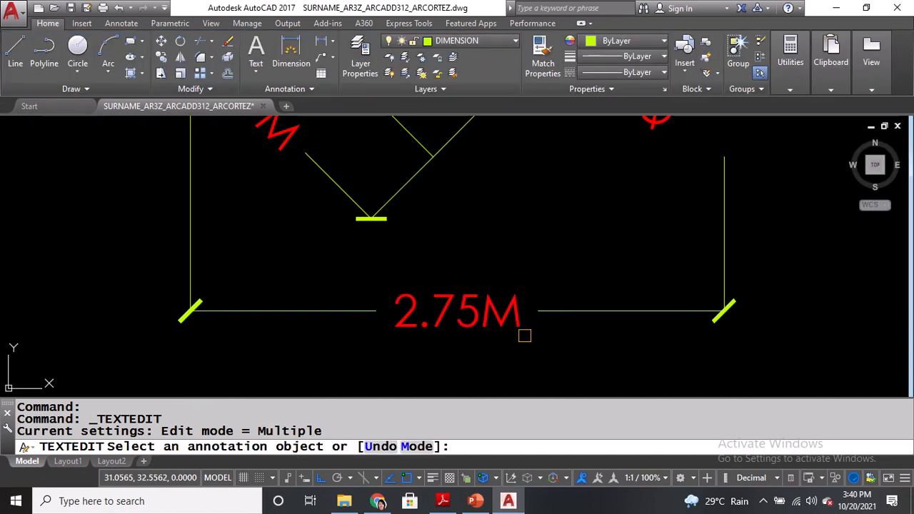
scroll(522, 332, down, 4)
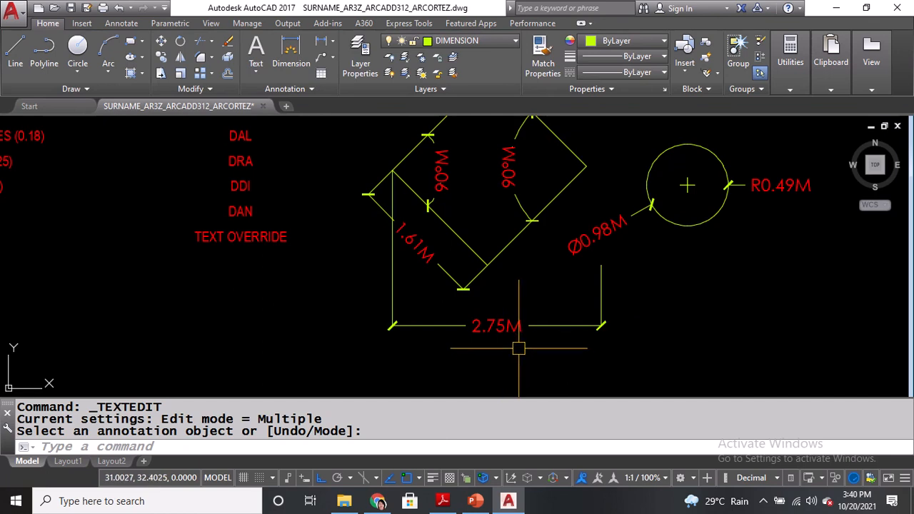
Override the text of the horizontal linear dimension below the square with VERIFY.
scroll(518, 346, up, 2)
scroll(499, 318, up, 2)
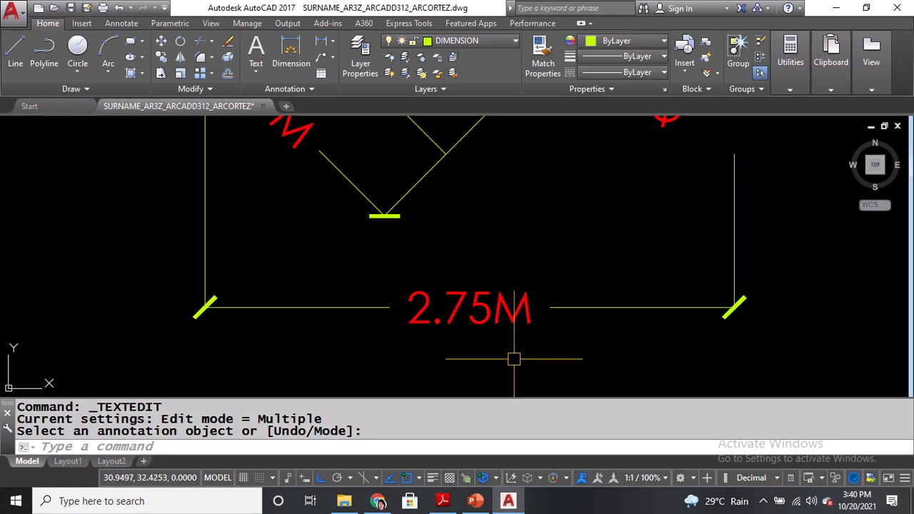
click(492, 316)
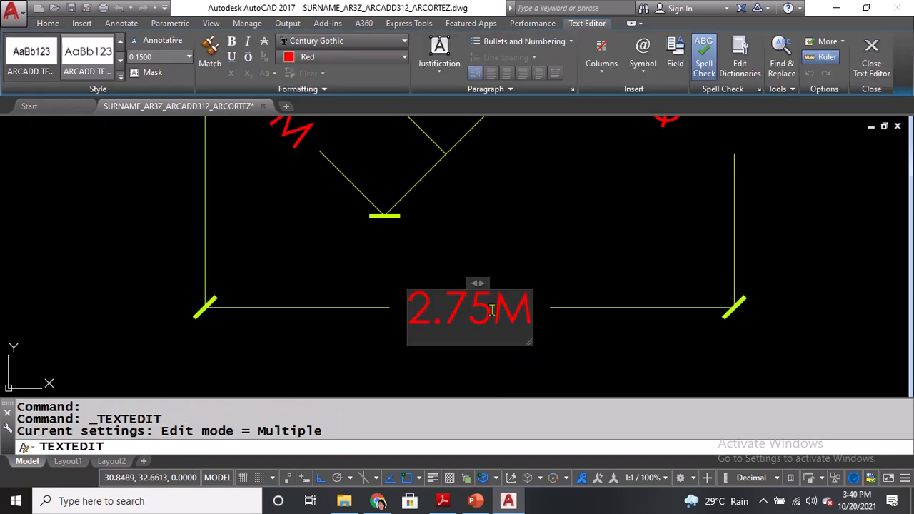
key(Delete)
key(Delete)
key(Delete)
key(Delete)
key(Delete)
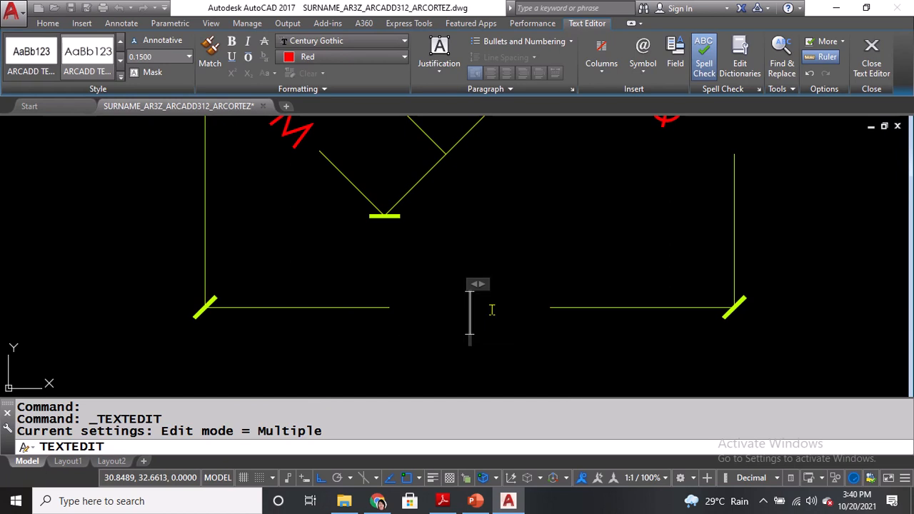
text(VERIFY)
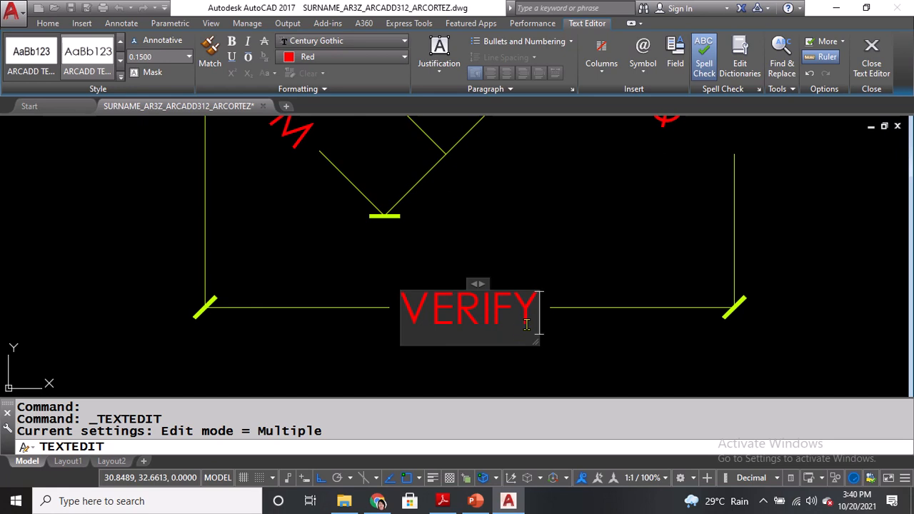
Override the same horizontal linear dimension's text with +/-2.60 and finish text editing.
drag(526, 321, 403, 321)
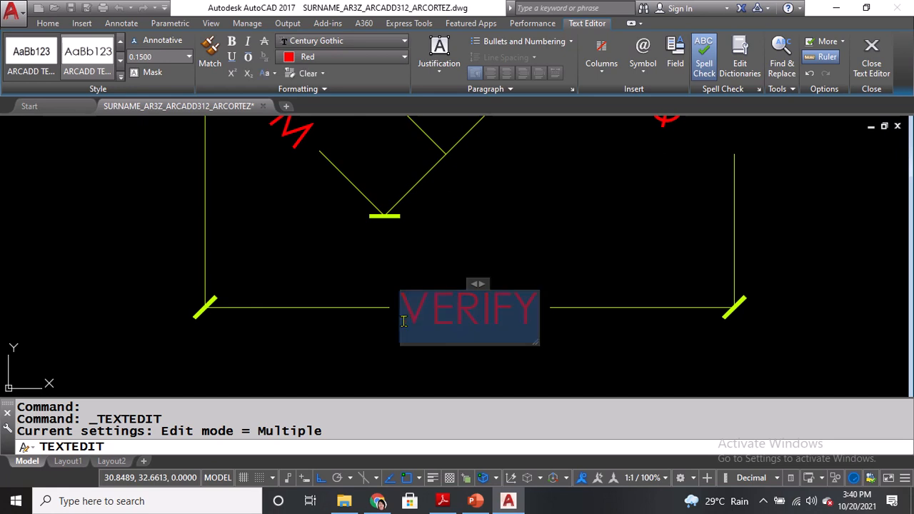
text(+/)
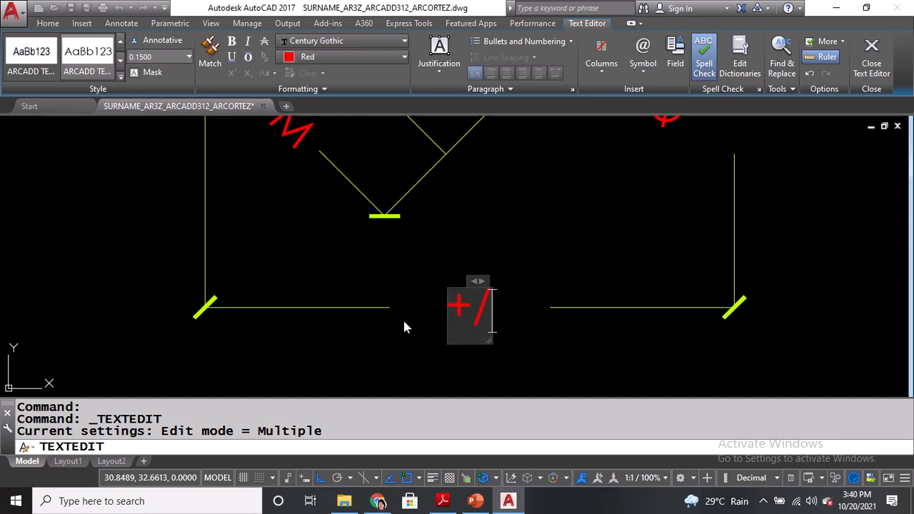
text(-2)
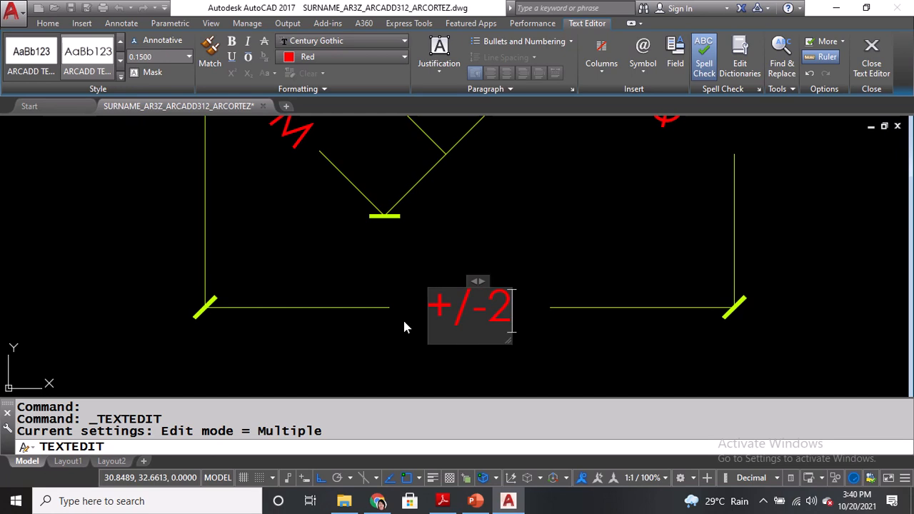
text(.60)
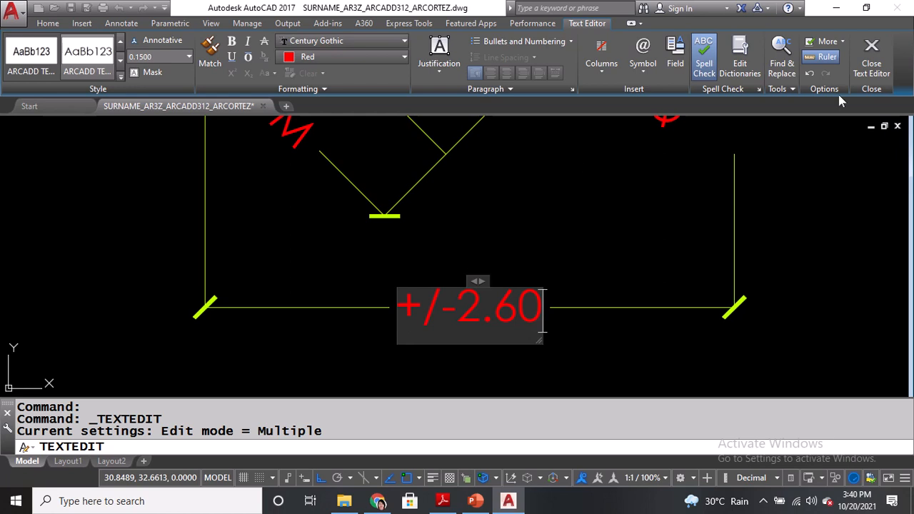
click(869, 67)
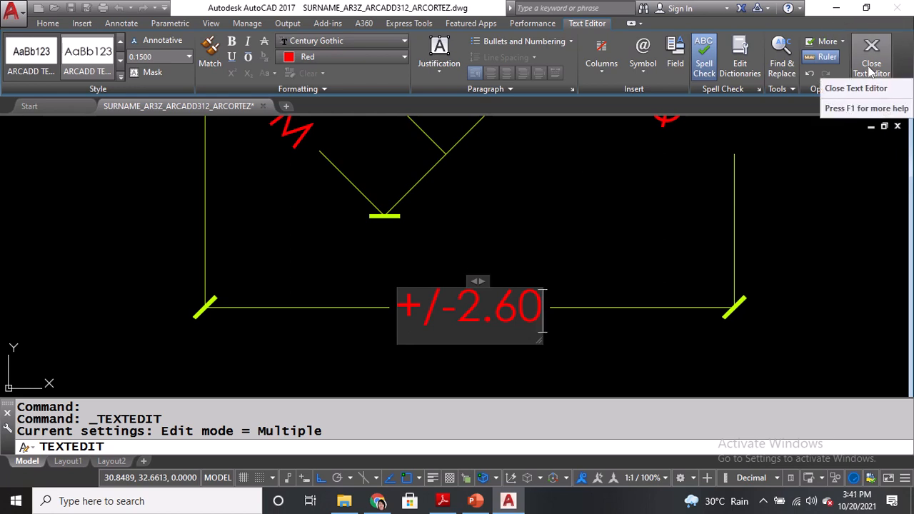
click(871, 67)
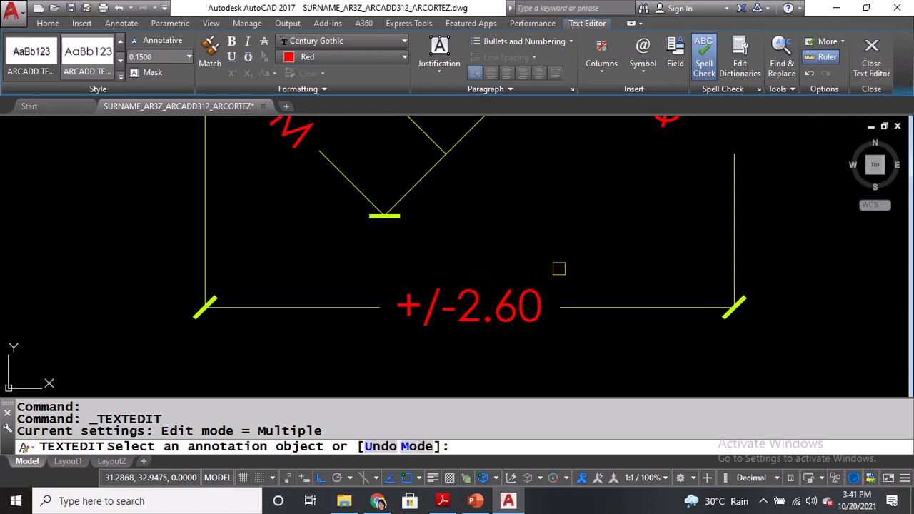
scroll(558, 269, down, 3)
key(Return)
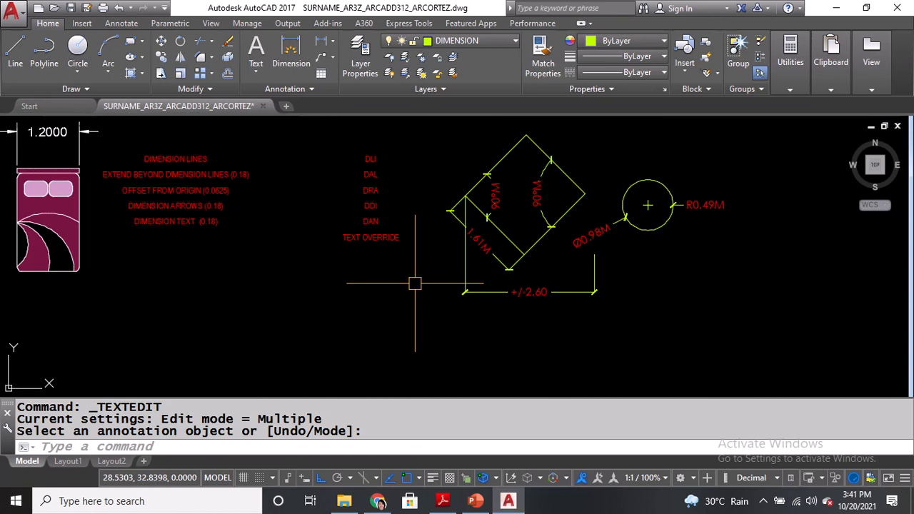
Draw a three-point arc about 1.51 m long in the empty area below the TEXT OVERRIDE label.
key(Return)
scroll(404, 312, up, 2)
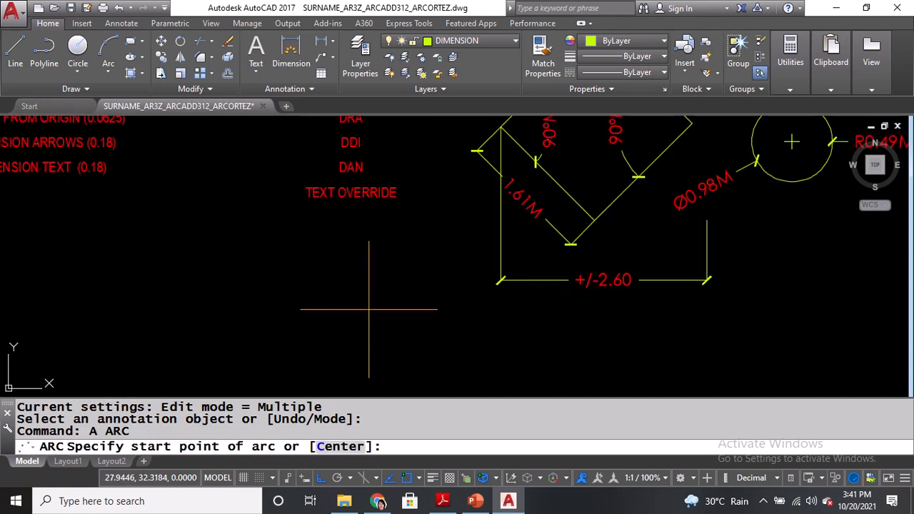
click(368, 309)
click(414, 300)
click(453, 351)
middle_drag(414, 351, 397, 331)
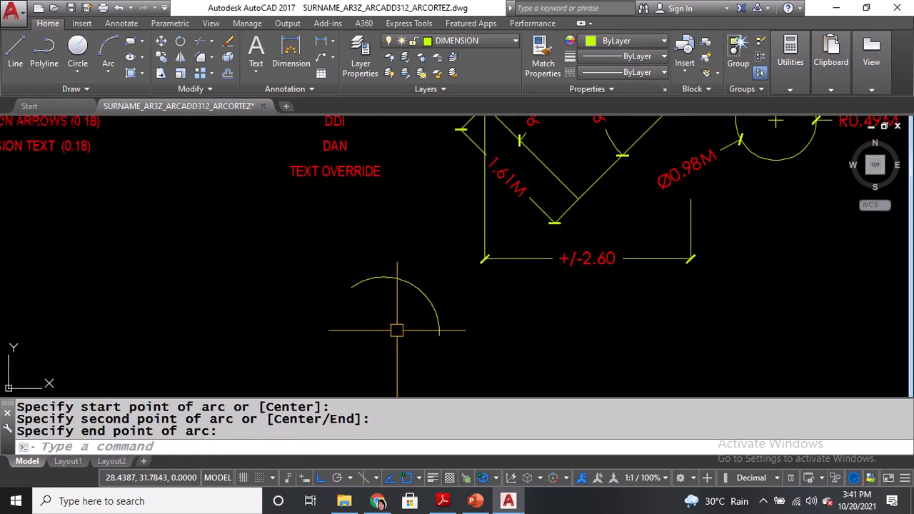
Add an arc length dimension to the new arc, placing it below the arc across its open side.
text(DAR)
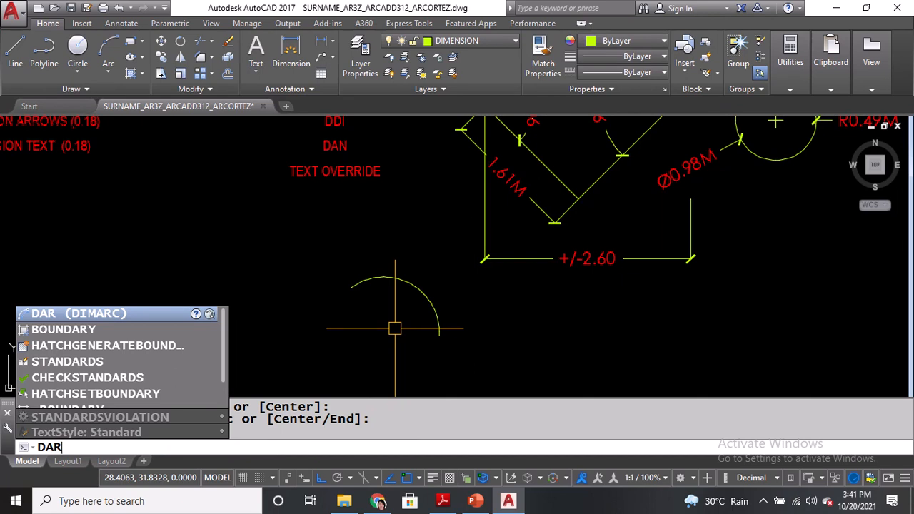
key(Return)
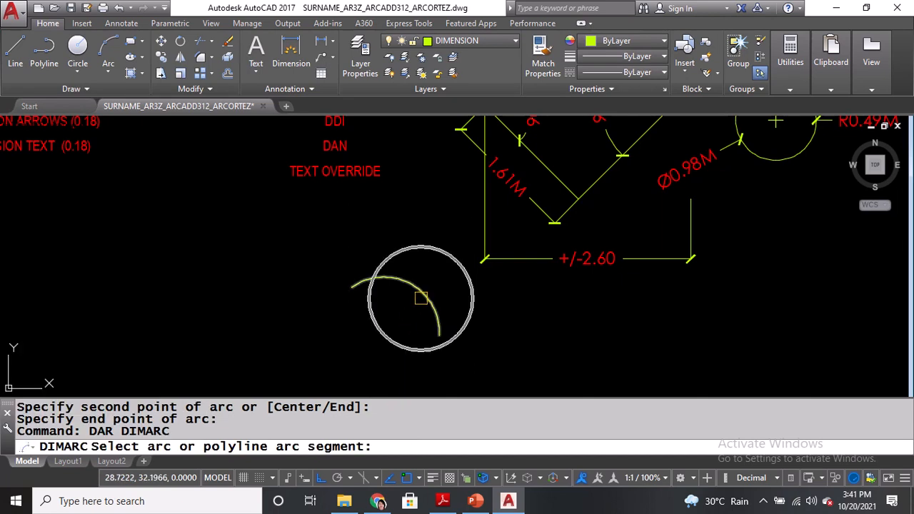
click(421, 298)
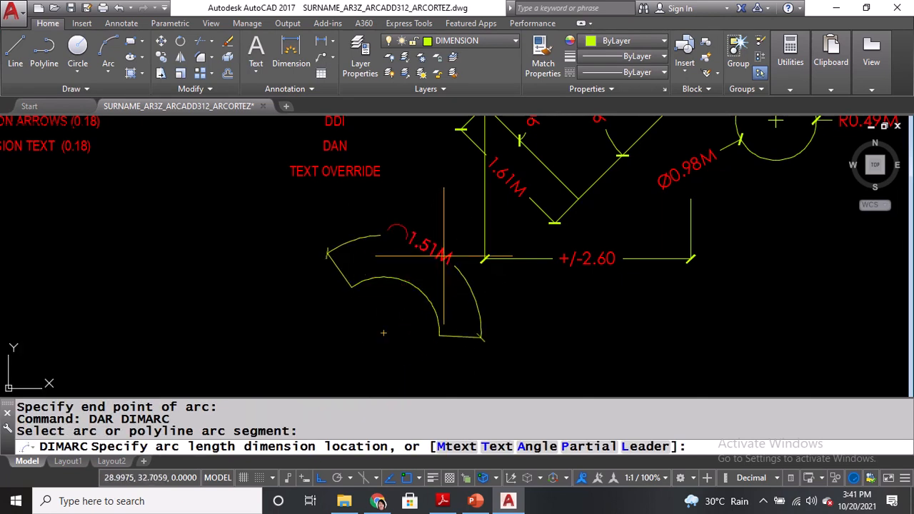
scroll(446, 256, up, 2)
middle_drag(445, 256, 443, 224)
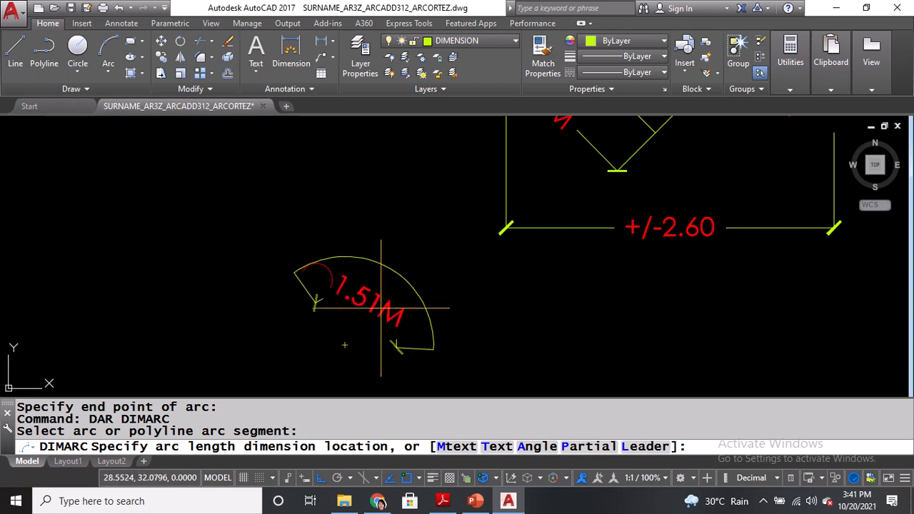
middle_drag(344, 345, 419, 254)
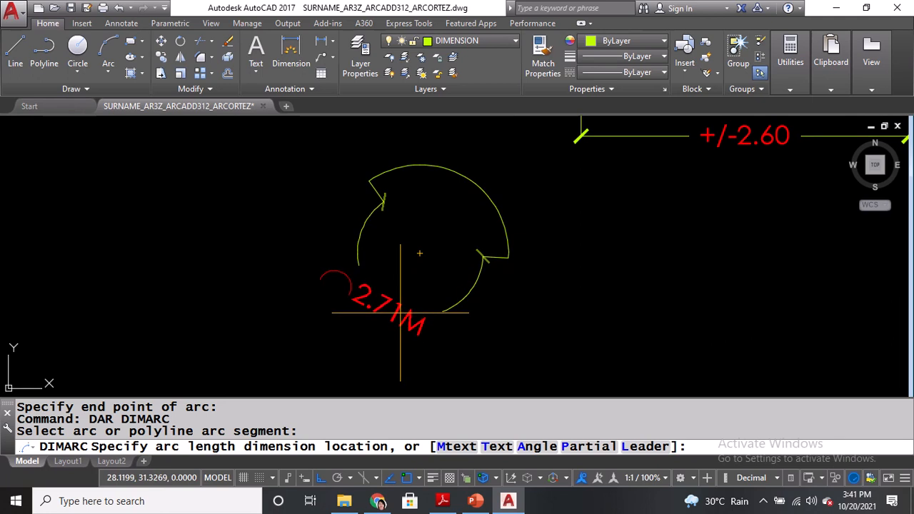
click(394, 300)
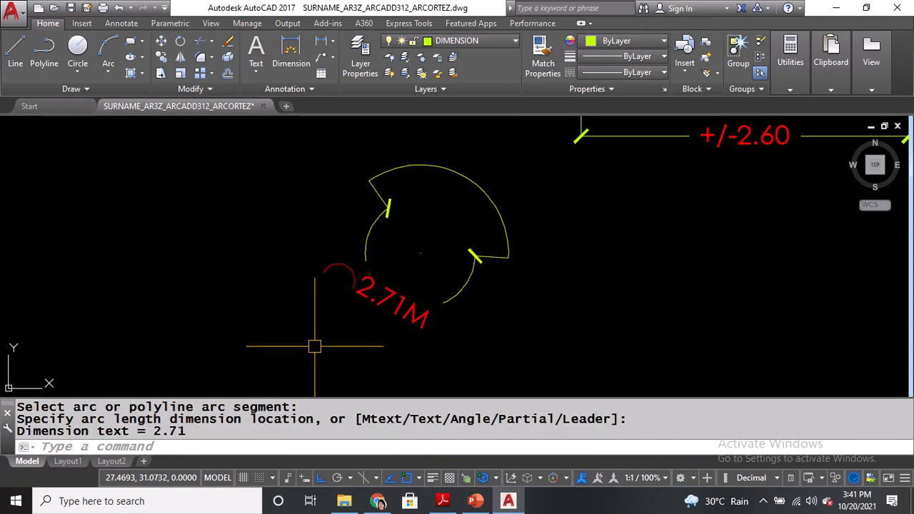
Add a vertical linear dimension for the first stone pier of the second gate's upper elevation, from base to underside of cap, placed outside the fence.
scroll(329, 349, down, 5)
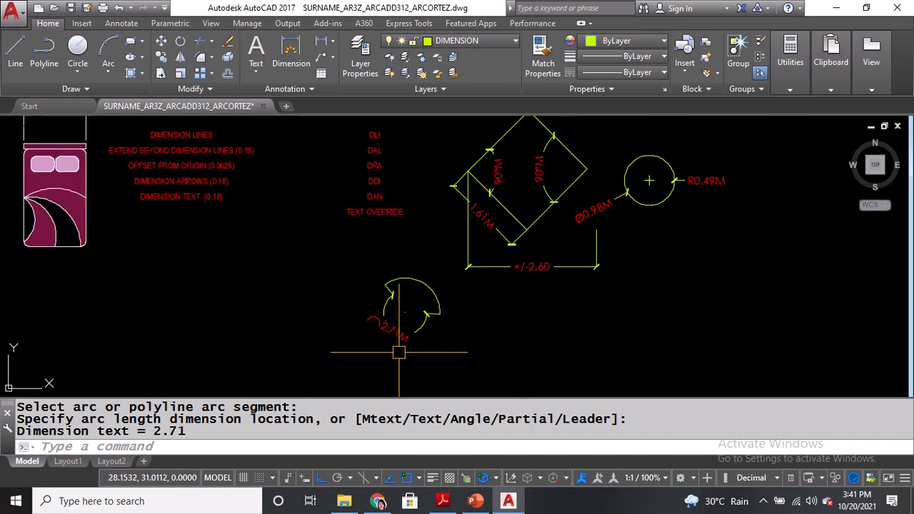
middle_drag(241, 282, 713, 294)
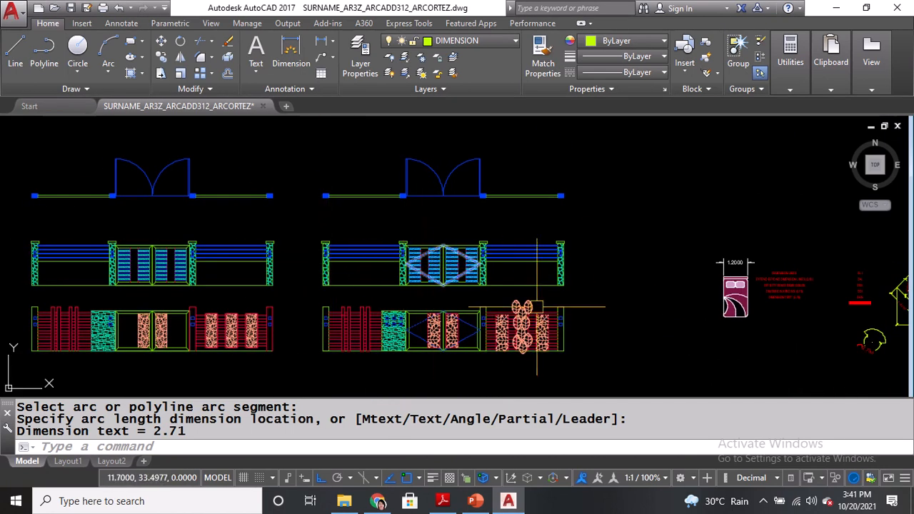
scroll(433, 247, up, 2)
middle_drag(371, 228, 387, 228)
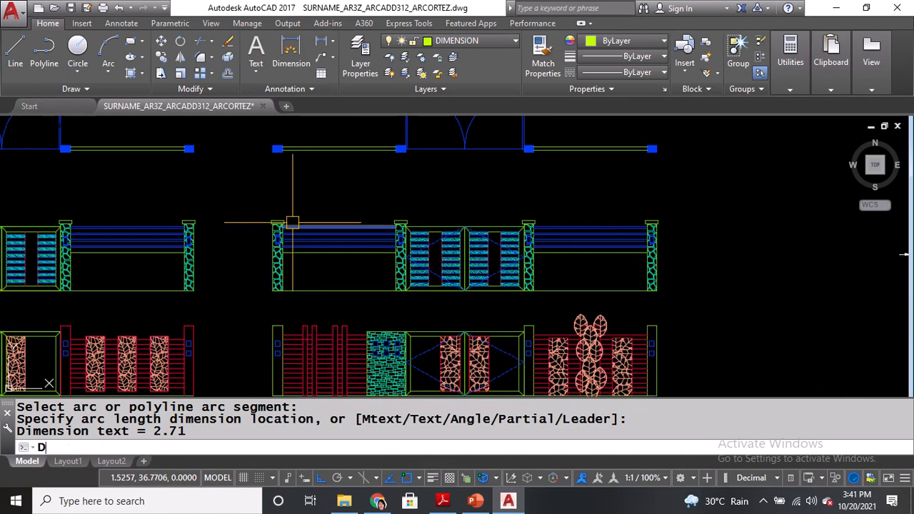
key(Return)
scroll(292, 222, up, 3)
click(302, 267)
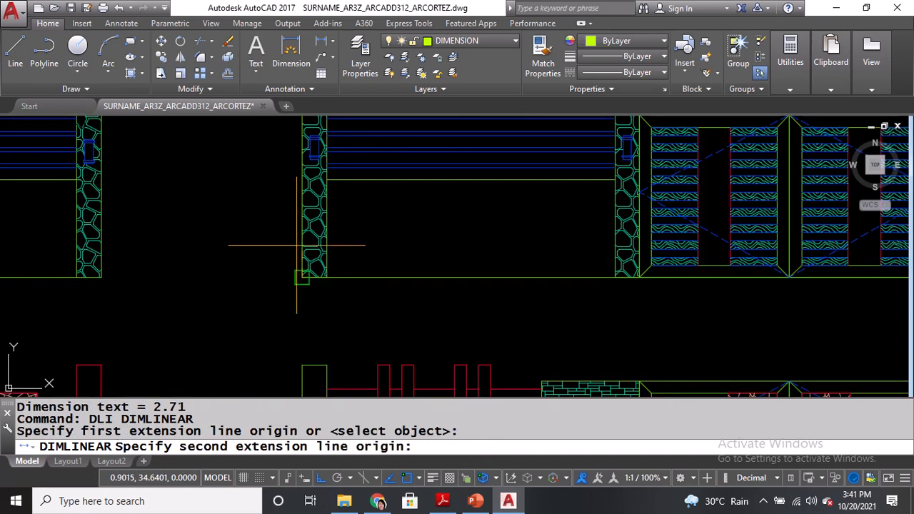
middle_drag(302, 268, 293, 308)
click(307, 218)
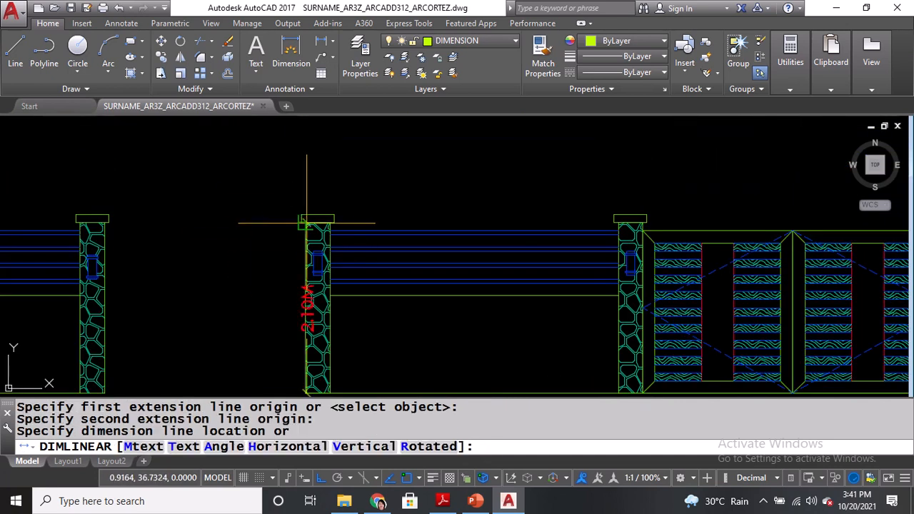
click(247, 235)
Add a horizontal linear dimension above the fence from the first pier's outer edge to the second pier's centre.
middle_drag(444, 212, 315, 315)
scroll(352, 275, down, 2)
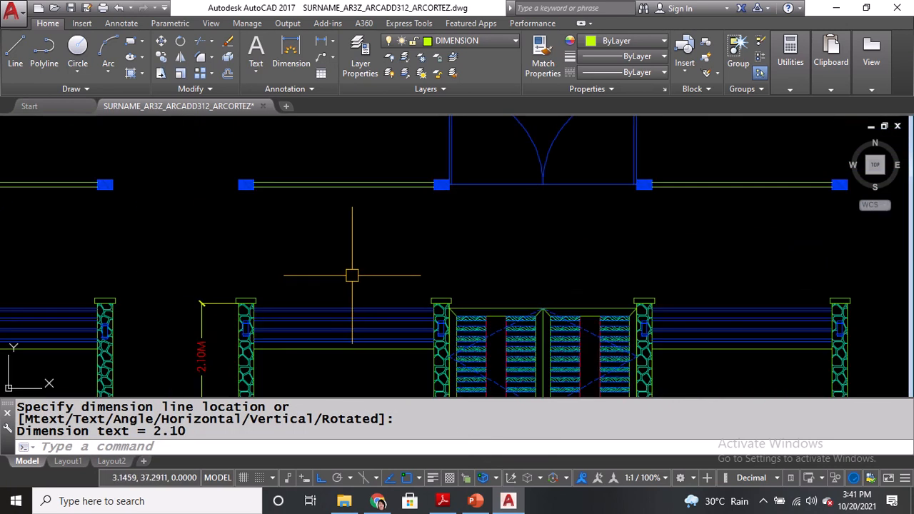
key(Return)
middle_drag(442, 282, 422, 163)
middle_drag(240, 168, 241, 218)
scroll(224, 233, up, 4)
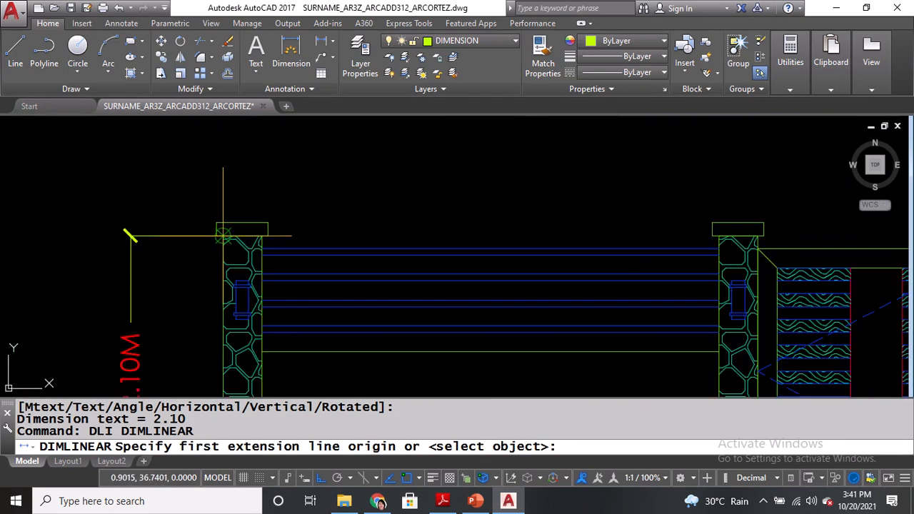
click(266, 236)
click(738, 236)
scroll(738, 232, down, 5)
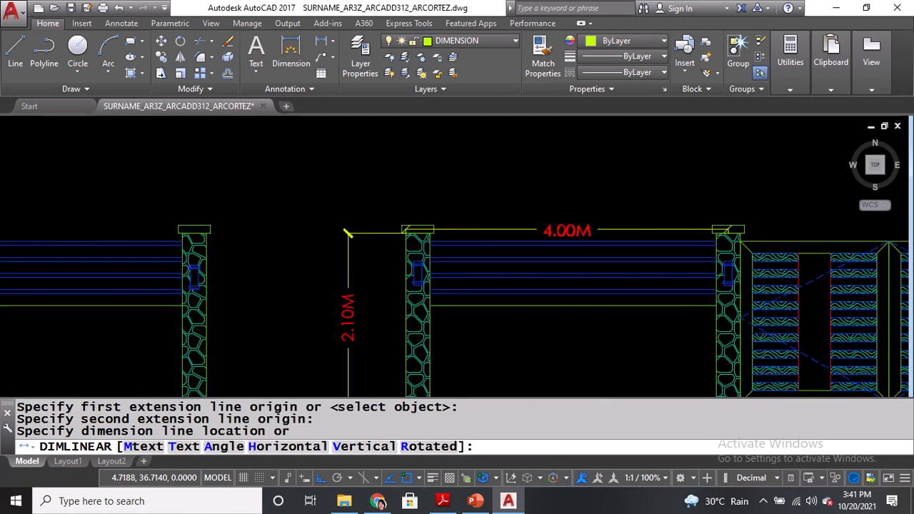
click(541, 205)
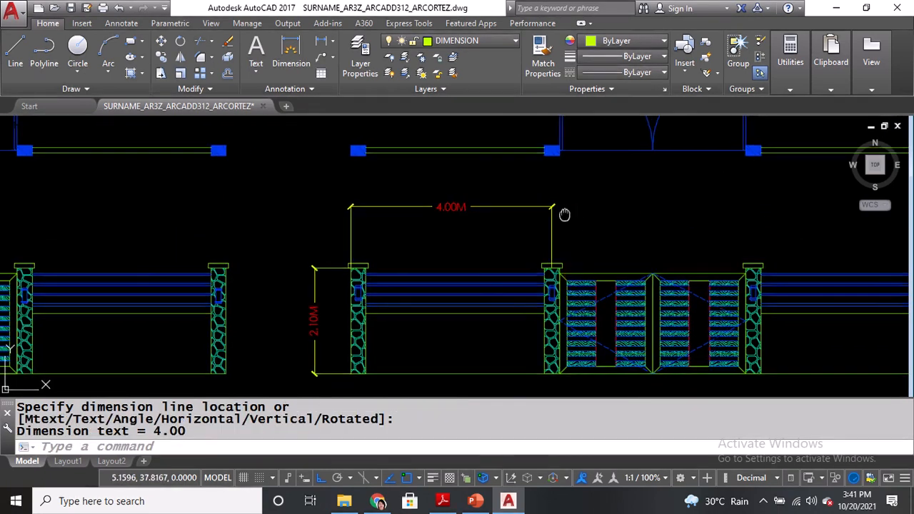
Continue the horizontal dimension across the gate to the third pier's centre and on to the last pier's centre.
middle_drag(563, 209, 504, 235)
text(DCO)
key(Return)
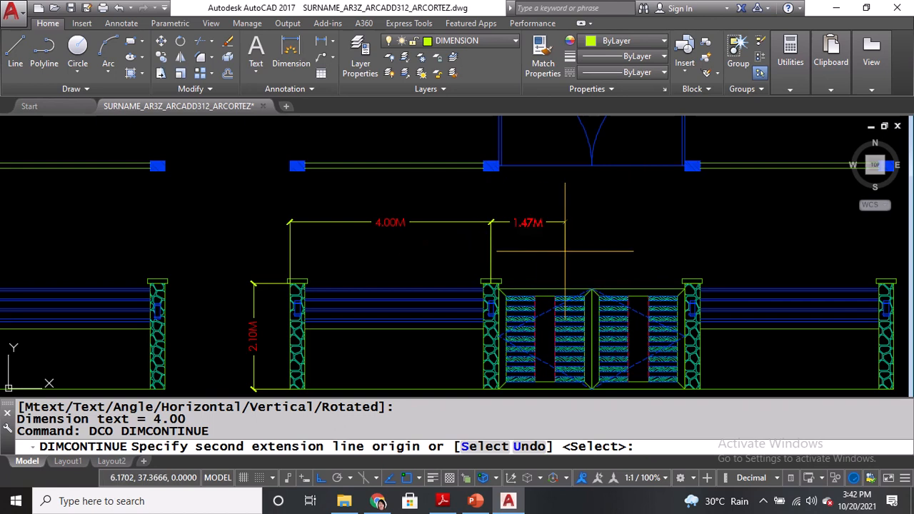
scroll(614, 259, up, 4)
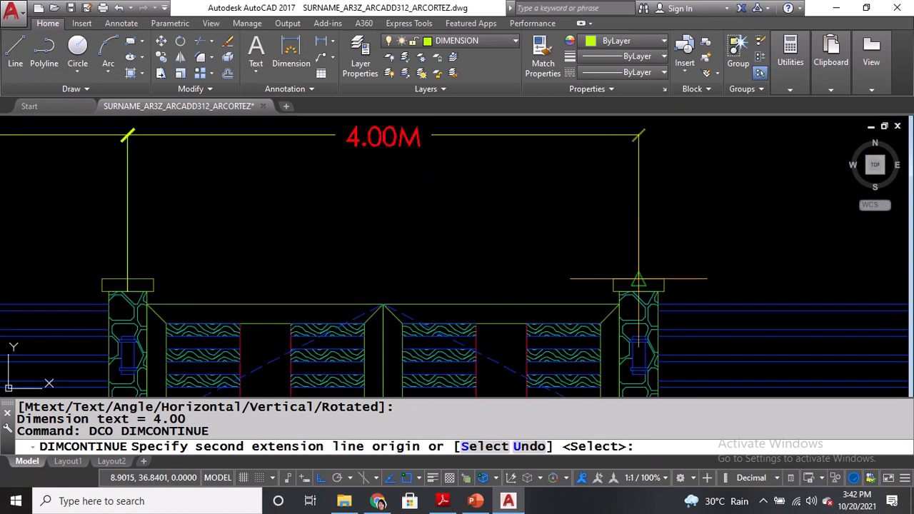
click(638, 280)
scroll(639, 279, down, 4)
middle_drag(721, 275, 621, 263)
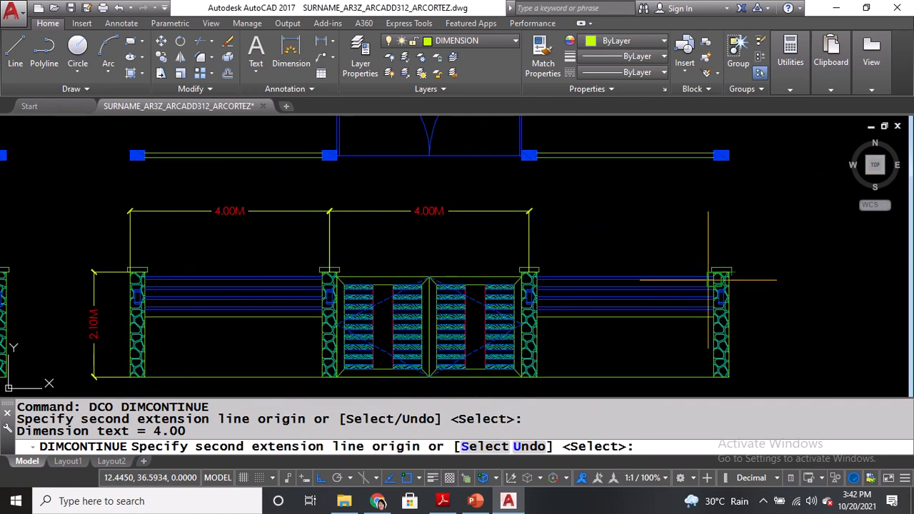
scroll(585, 264, up, 2)
click(725, 263)
key(Return)
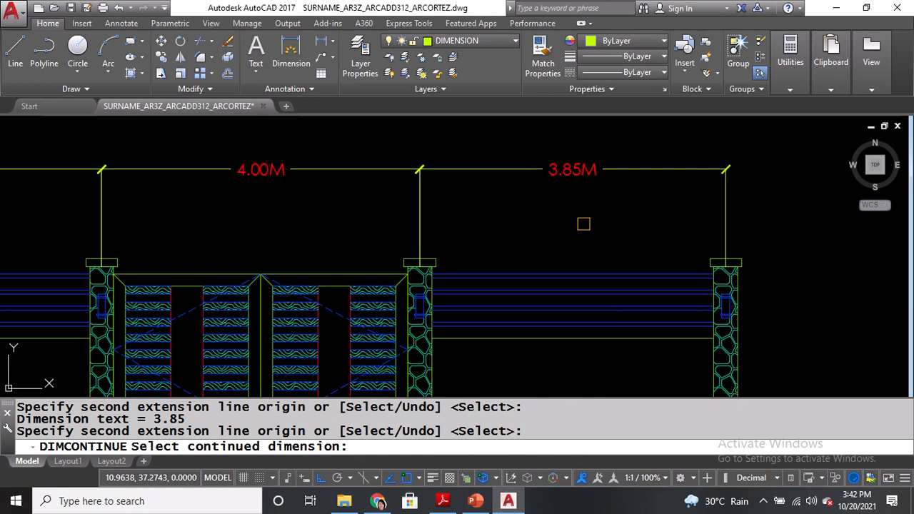
key(Return)
Stretch the last continued dimension's extension line origin from the last pier's centre to its outer edge.
scroll(585, 221, down, 2)
click(677, 209)
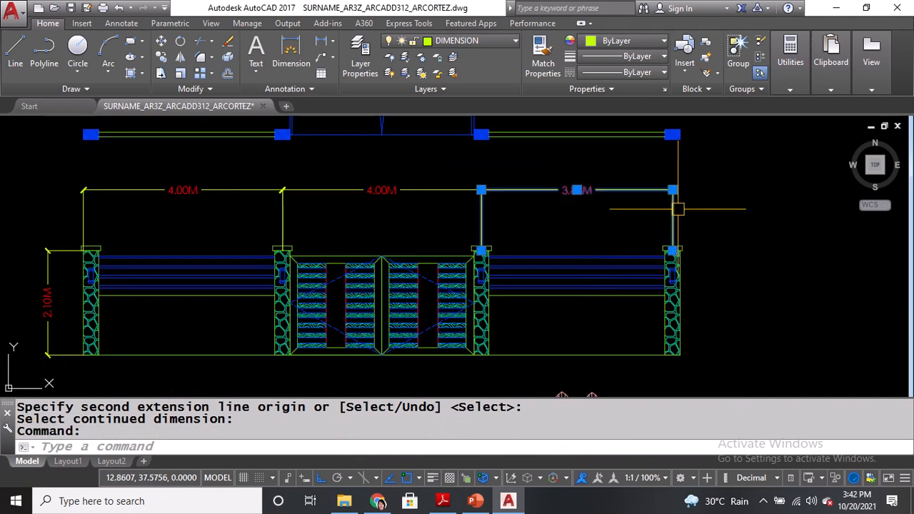
scroll(673, 241, up, 5)
click(646, 278)
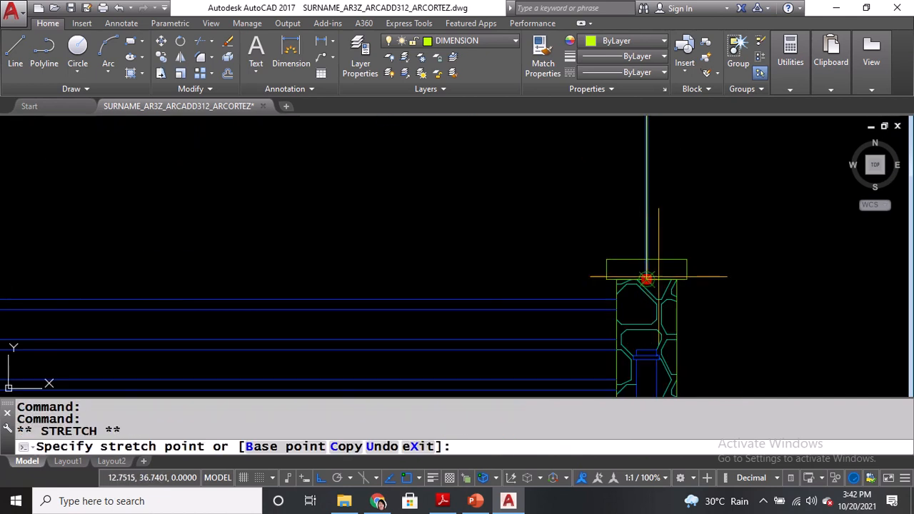
click(646, 279)
scroll(611, 241, down, 5)
key(Escape)
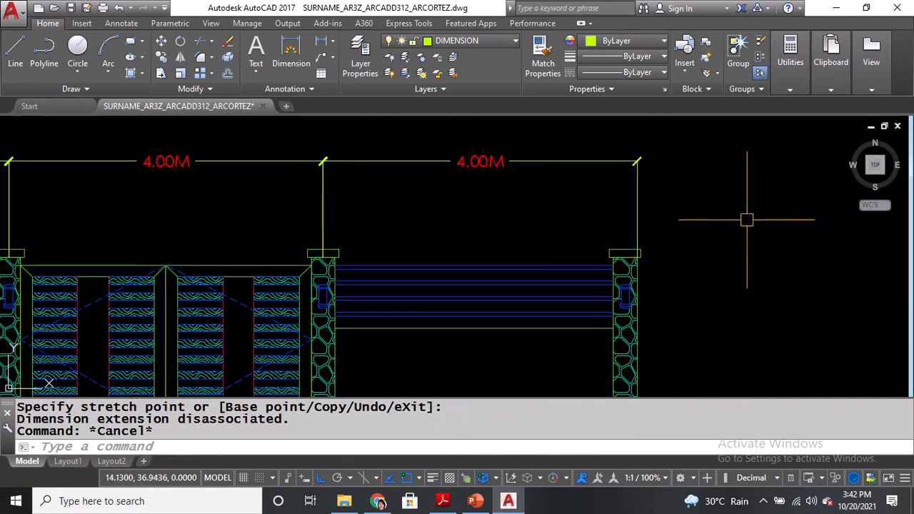
Add a vertical linear dimension for the last stone pier of the upper elevation, from base to underside of cap, placed outside the fence.
middle_drag(746, 218, 746, 169)
text(DLI)
key(Return)
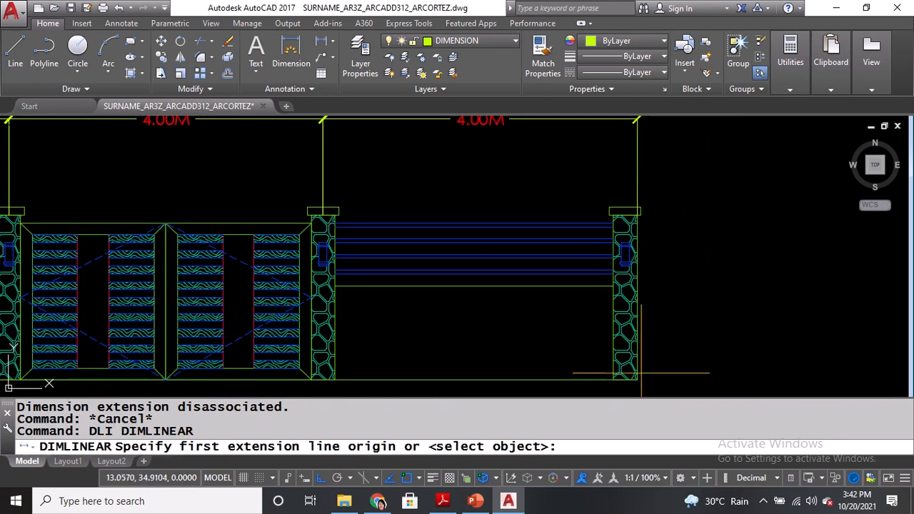
click(637, 379)
scroll(634, 217, up, 2)
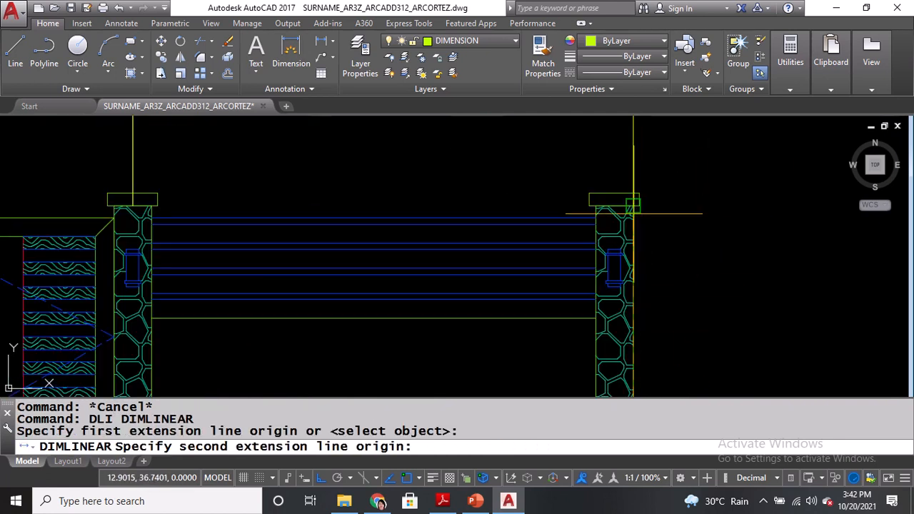
click(633, 206)
click(701, 205)
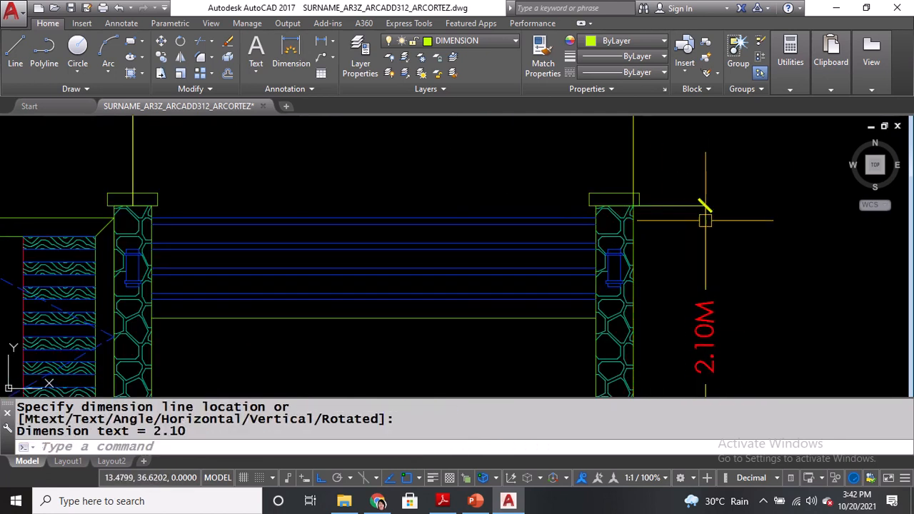
Add a vertical linear dimension for the first post of the second gate's lower elevation, from top to base, placed outside the fence.
scroll(753, 186, down, 3)
mouse_move(571, 364)
middle_down()
mouse_move(574, 293)
mouse_move(634, 249)
middle_up()
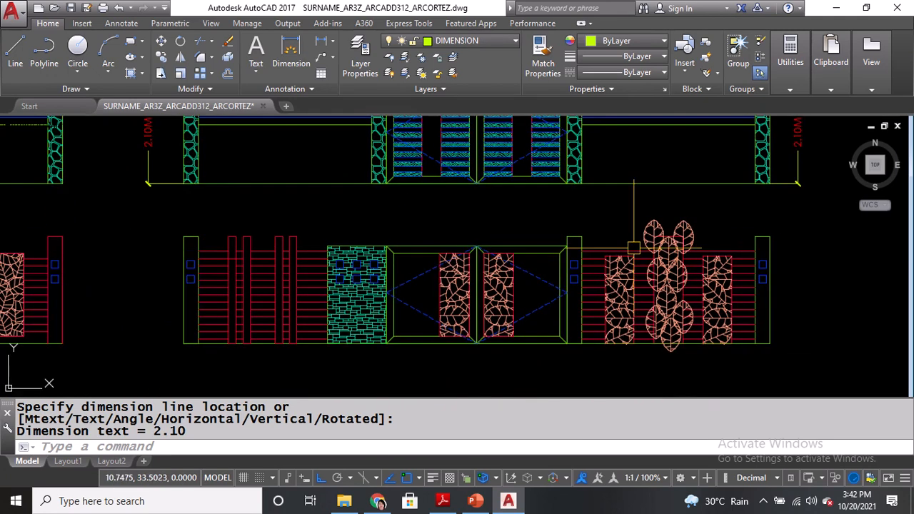
middle_drag(191, 271, 241, 277)
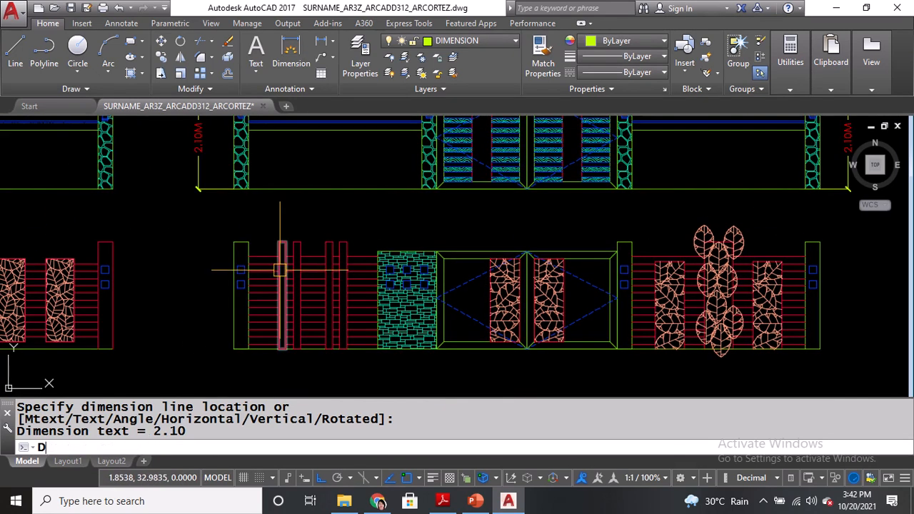
text(LI)
key(Return)
click(234, 243)
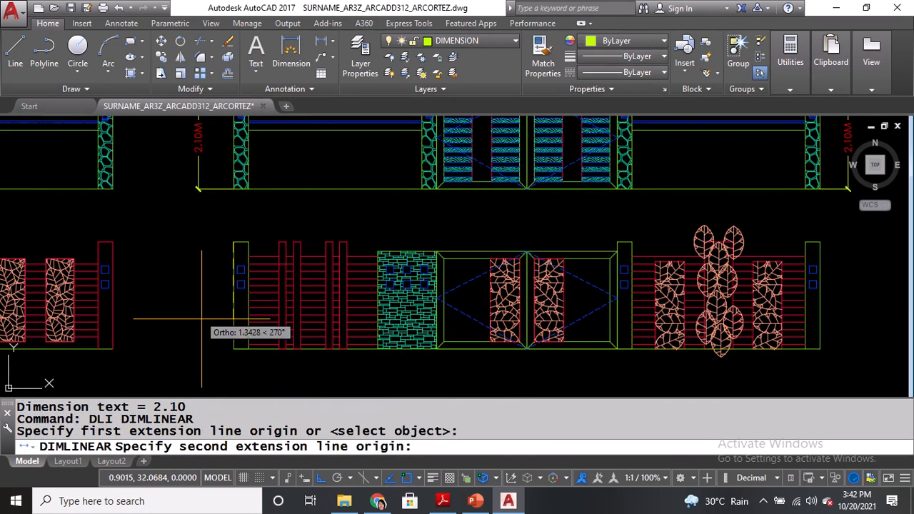
click(233, 349)
scroll(196, 205, up, 2)
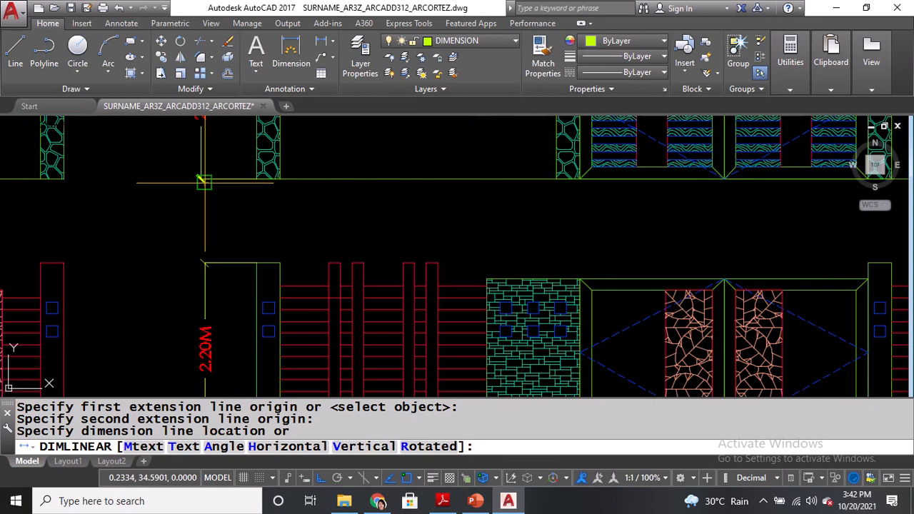
click(194, 230)
Examine the second gate's plan and its dimensioned upper and lower elevations.
middle_drag(408, 240, 355, 228)
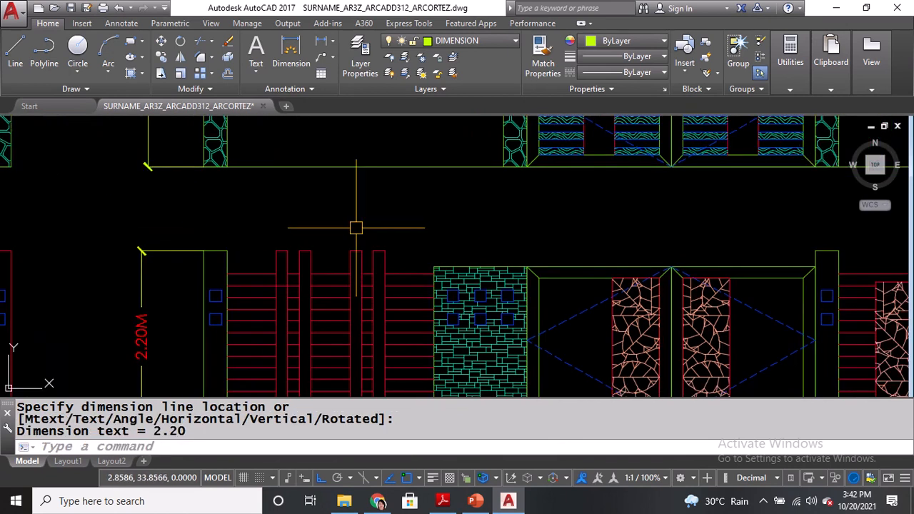
scroll(355, 228, down, 6)
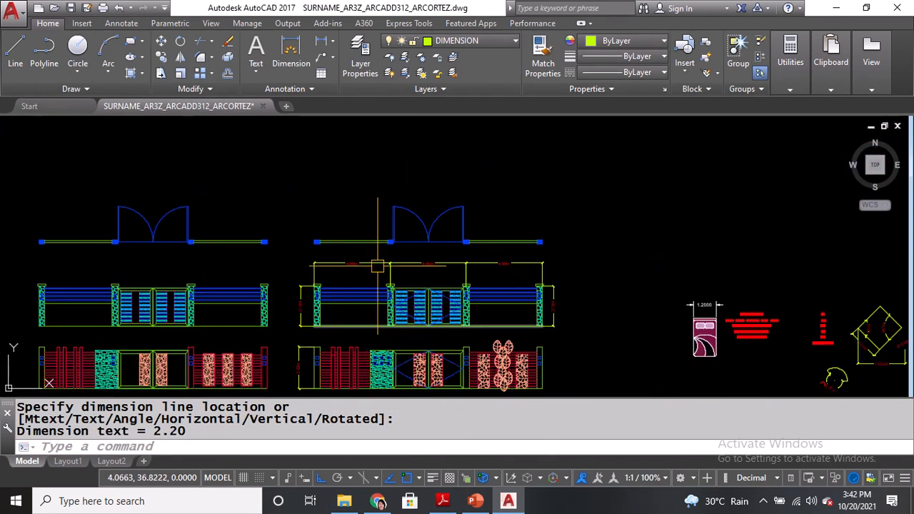
scroll(378, 266, up, 4)
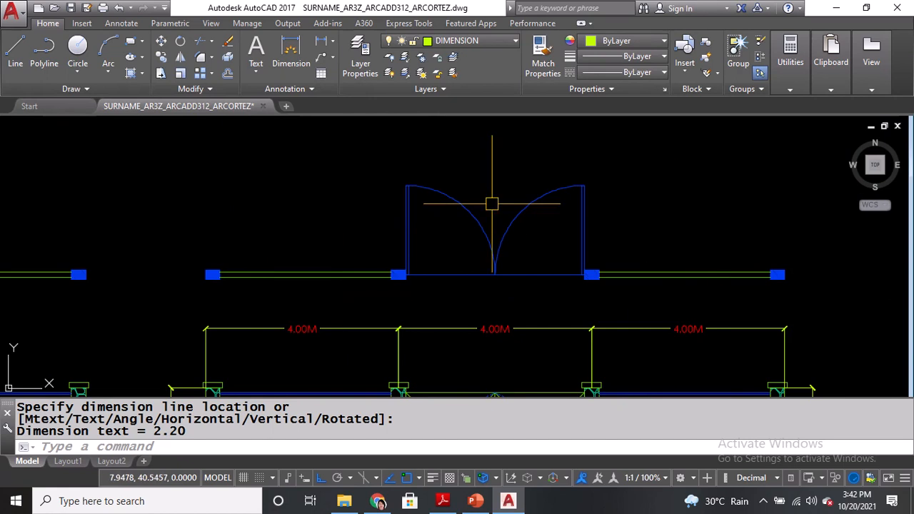
scroll(414, 235, down, 2)
middle_drag(547, 292, 509, 170)
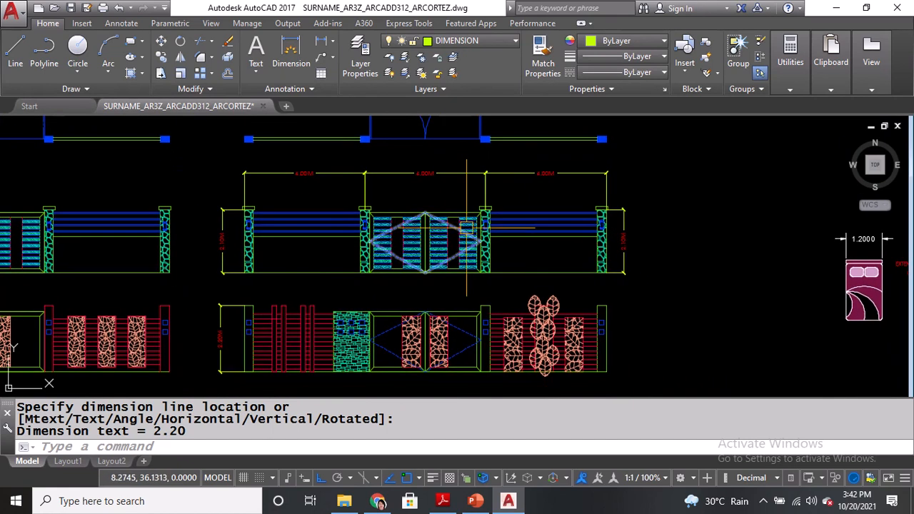
scroll(470, 227, down, 2)
scroll(469, 226, up, 2)
middle_drag(469, 227, 478, 249)
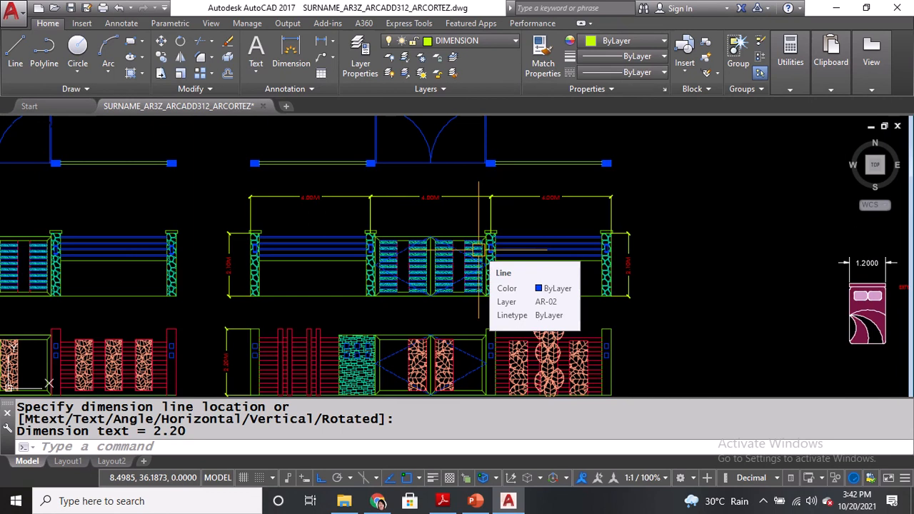